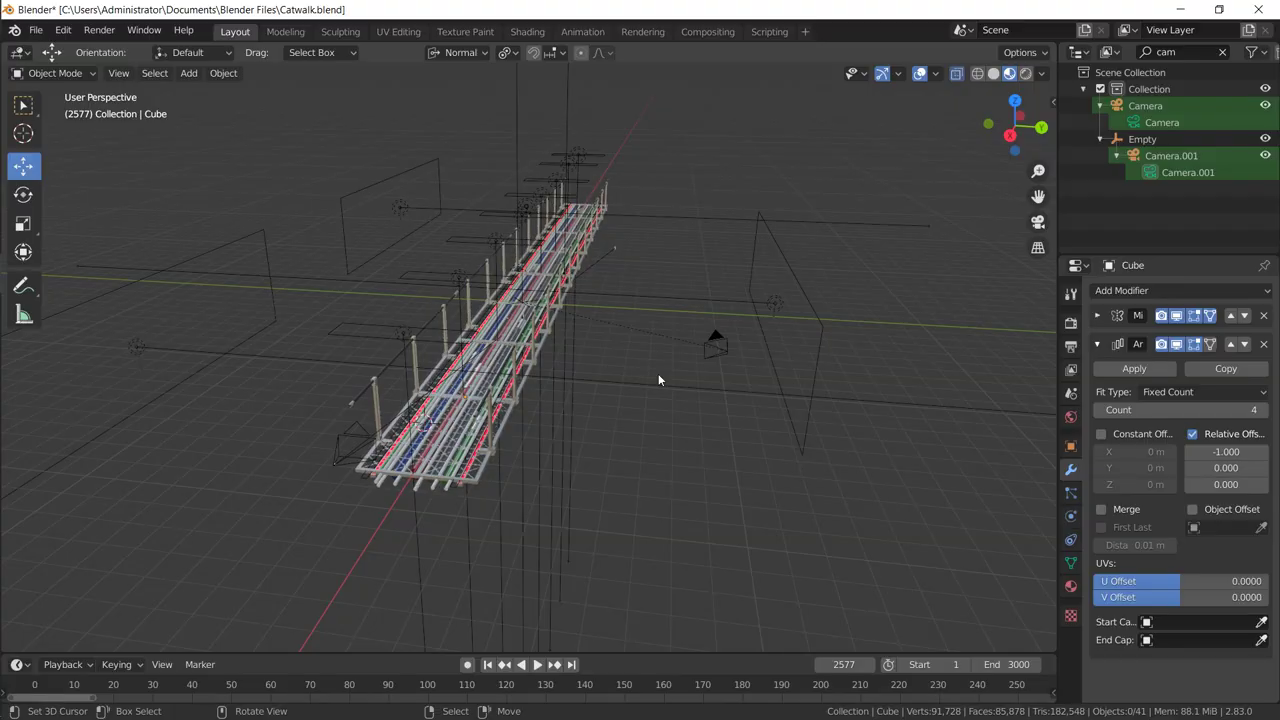
Step: Select the catwalk mesh and examine its railings, deck and the pipes running underneath from several angles
{"action": "middle_click_drag", "start_coordinate": [658, 380], "coordinate": [609, 387]}
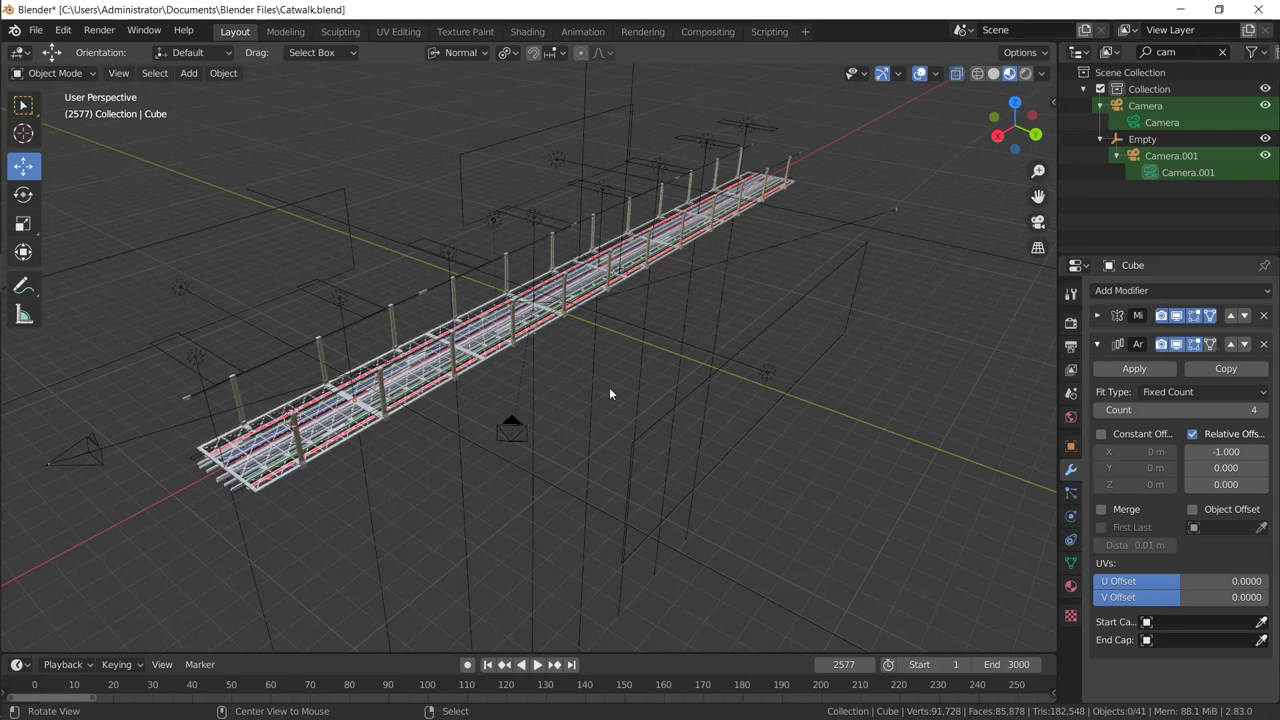
{"action": "left_click", "coordinate": [565, 313]}
{"action": "left_click", "coordinate": [1099, 343]}
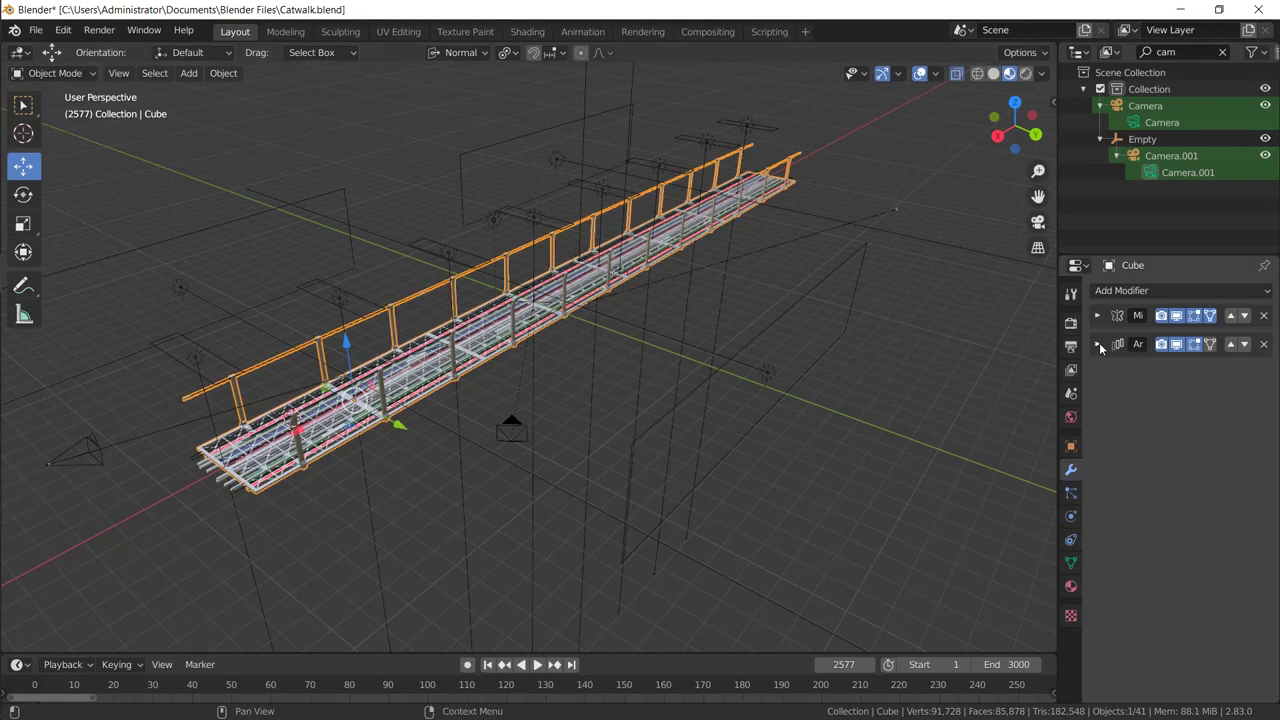
{"action": "left_click", "coordinate": [1099, 344]}
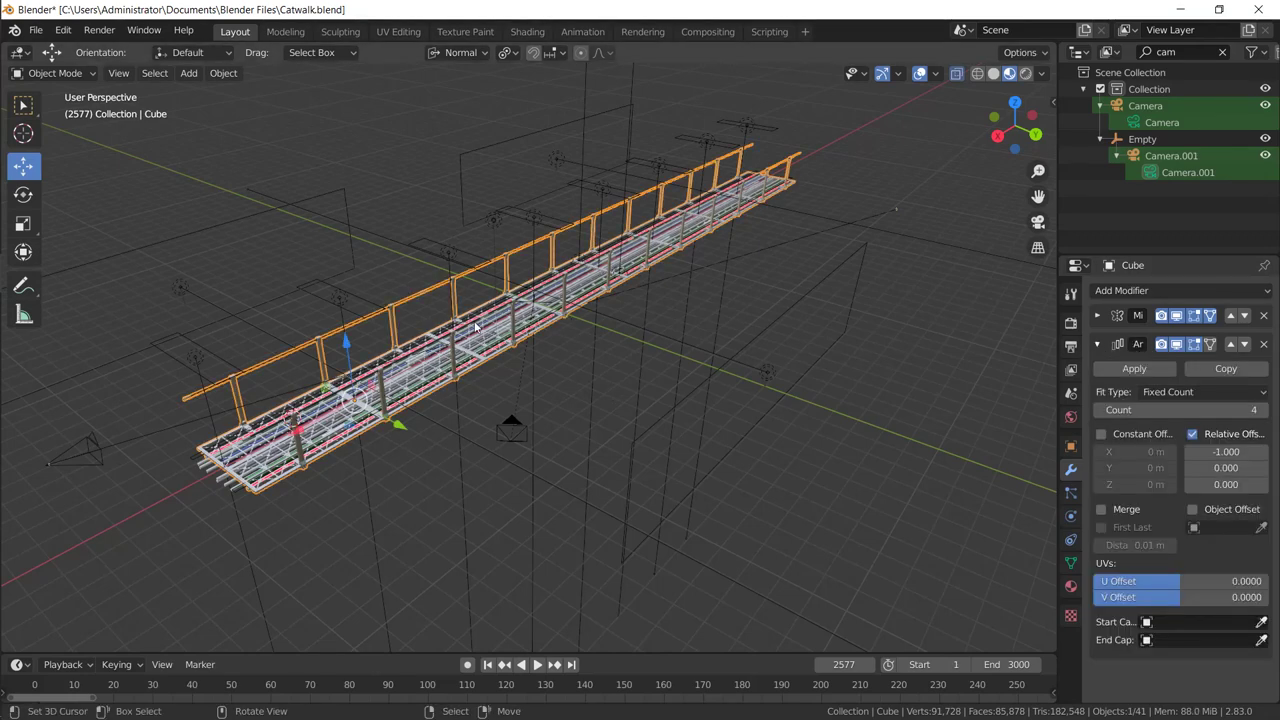
{"action": "middle_click_drag", "start_coordinate": [560, 330], "coordinate": [467, 306]}
{"action": "scroll", "coordinate": [467, 306], "scroll_direction": "up", "scroll_amount": 5}
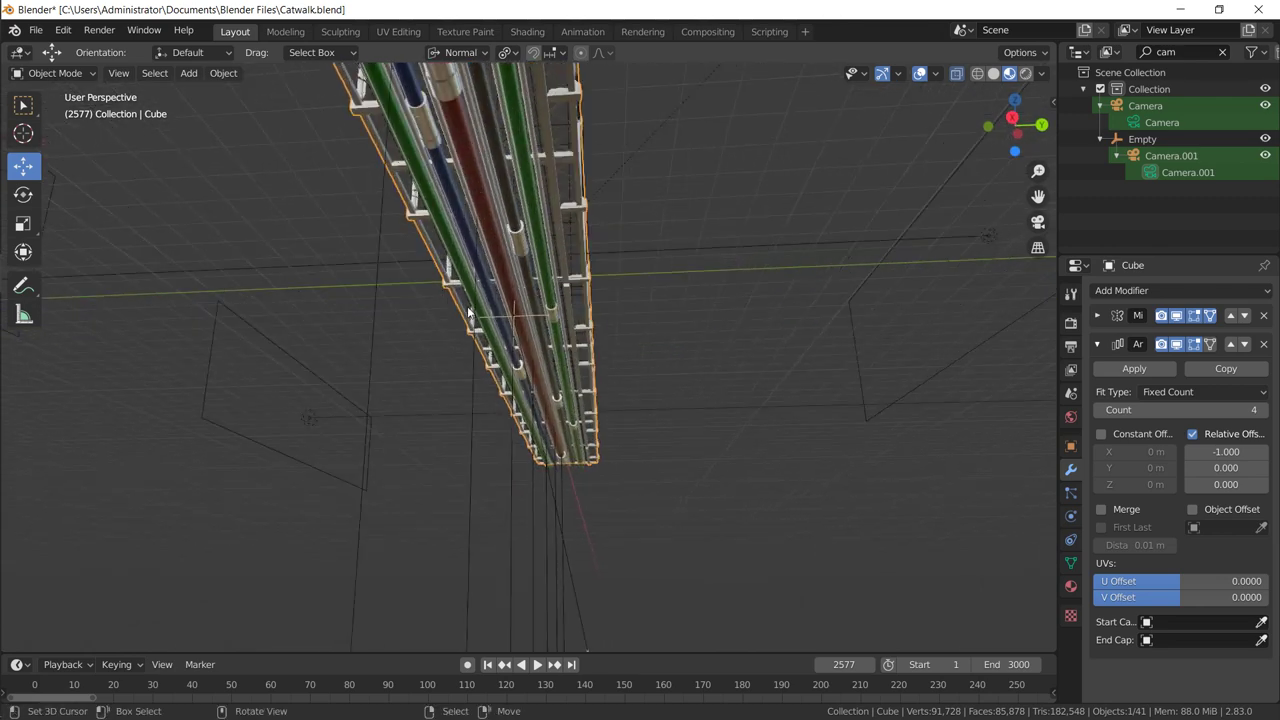
{"action": "scroll", "coordinate": [480, 342], "scroll_direction": "up", "scroll_amount": 6}
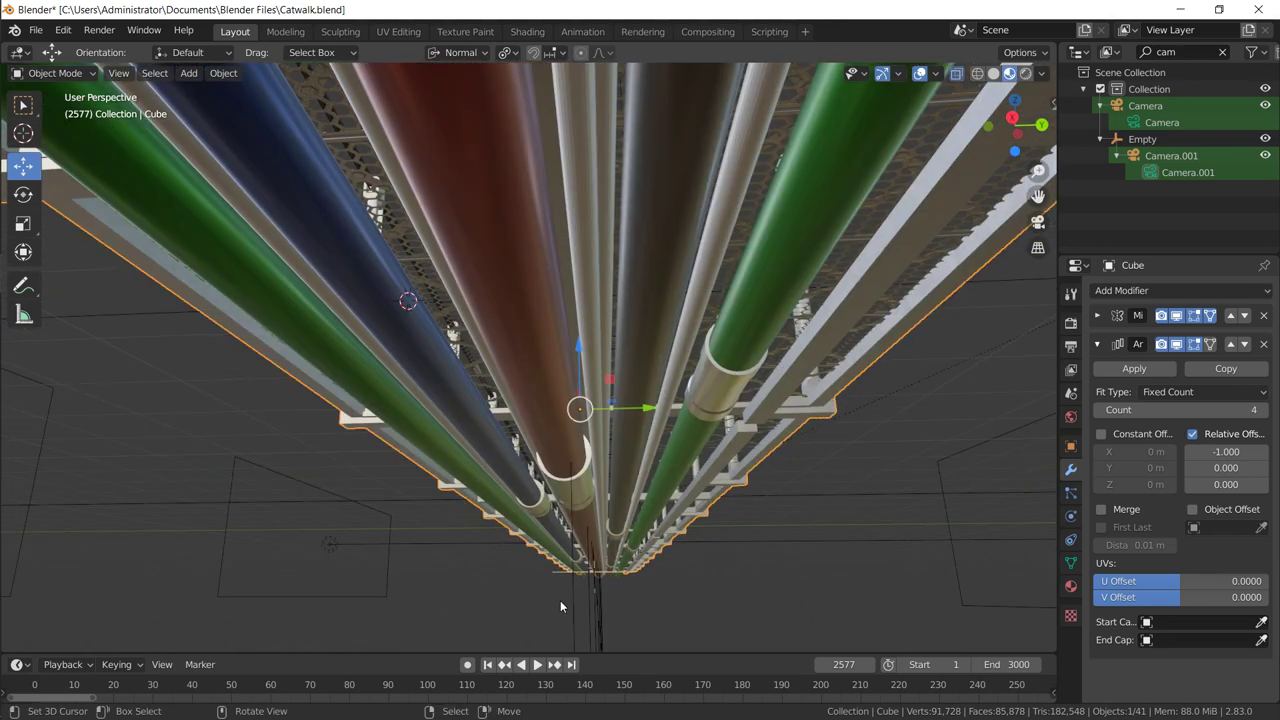
{"action": "scroll", "coordinate": [560, 606], "scroll_direction": "down", "scroll_amount": 5}
{"action": "middle_click_drag", "start_coordinate": [562, 380], "coordinate": [550, 382]}
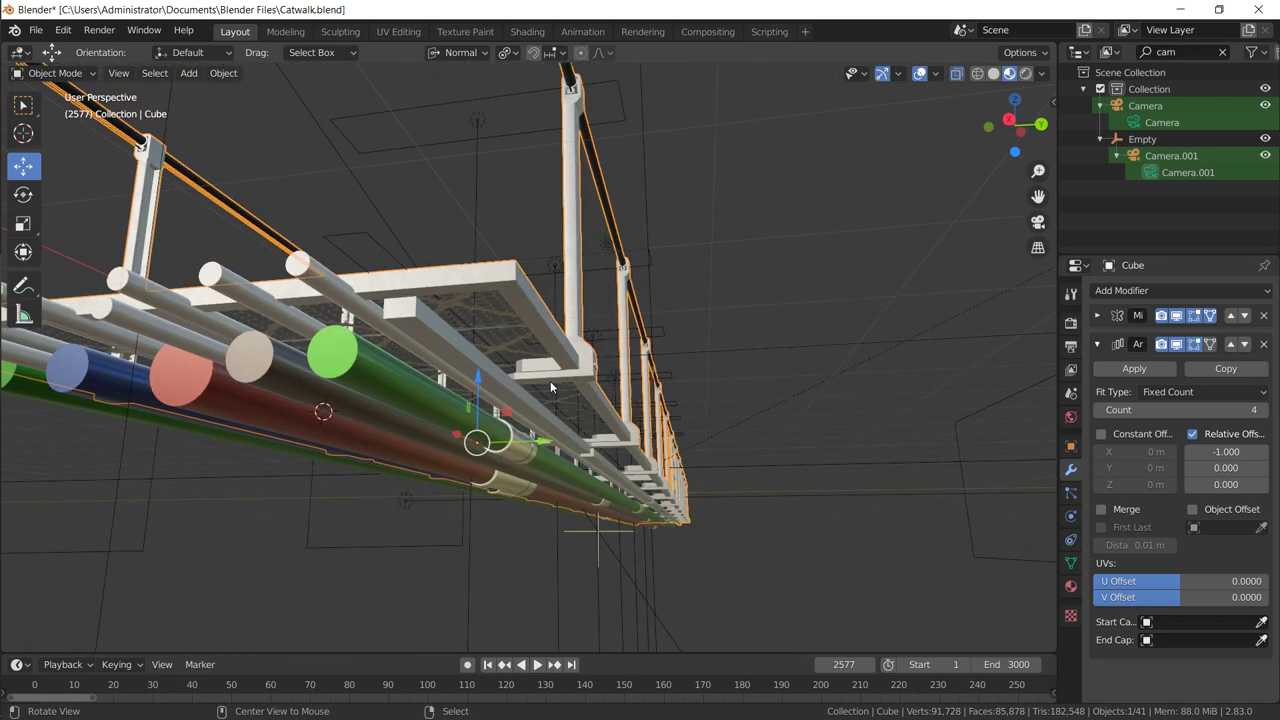
Step: Inspect the catwalk's mesh geometry around the underside beams in Edit Mode, then return to Object Mode
{"action": "key", "text": "Tab"}
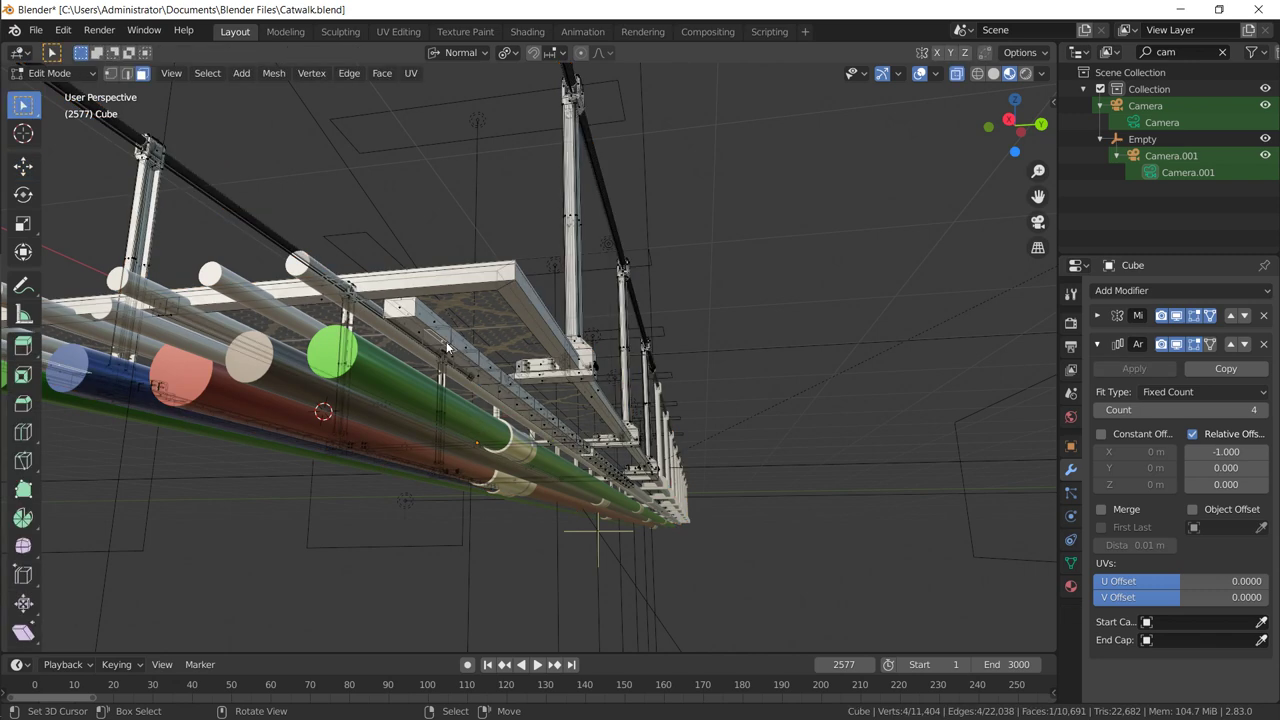
{"action": "key", "text": "Tab"}
{"action": "key", "text": "Tab"}
{"action": "key", "text": "g"}
{"action": "key", "text": "Escape"}
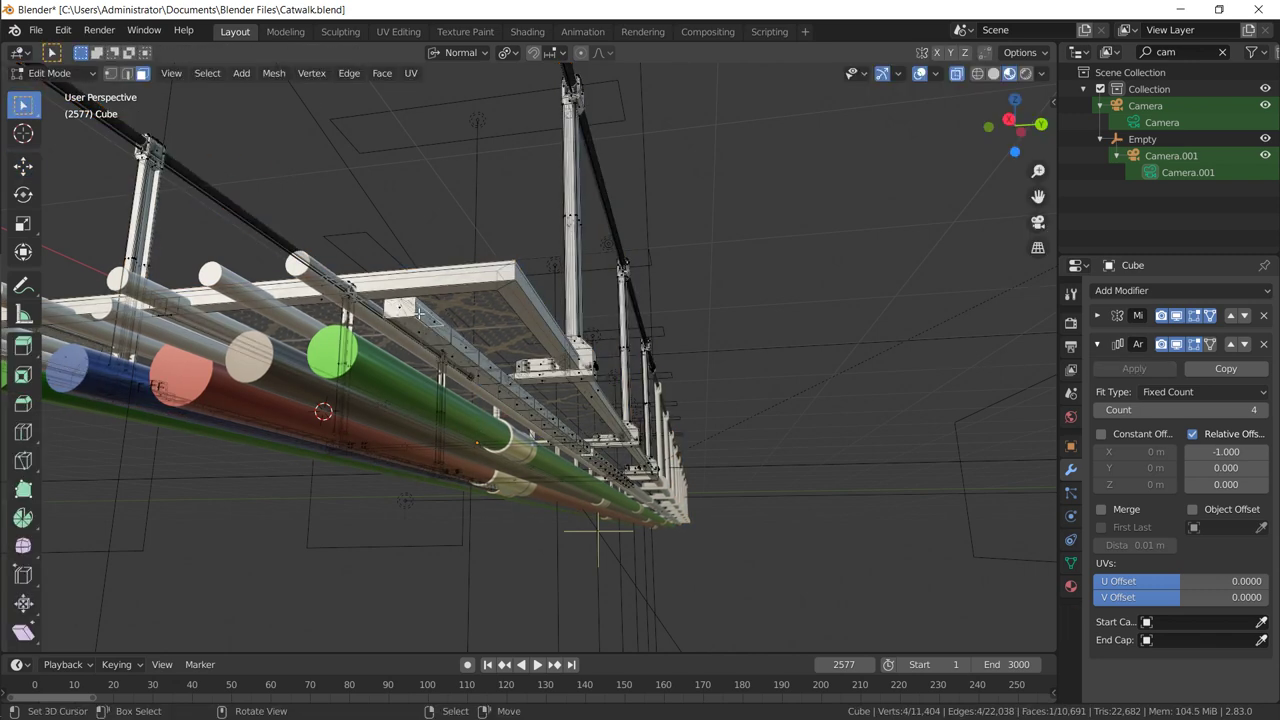
{"action": "key", "text": "ctrl+l"}
{"action": "middle_click_drag", "start_coordinate": [427, 362], "coordinate": [406, 274]}
{"action": "key", "text": "Tab"}
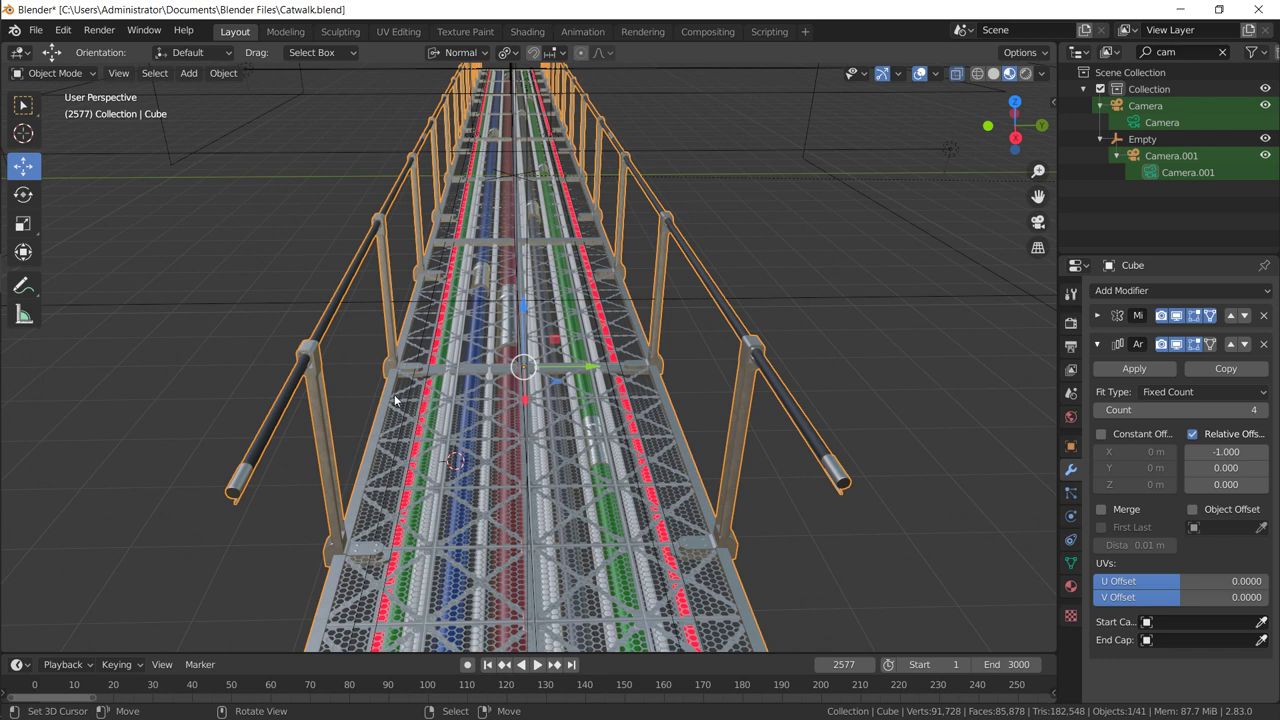
Step: Examine the placement of the area lights above and beside the full catwalk
{"action": "scroll", "coordinate": [394, 399], "scroll_direction": "down", "scroll_amount": 3}
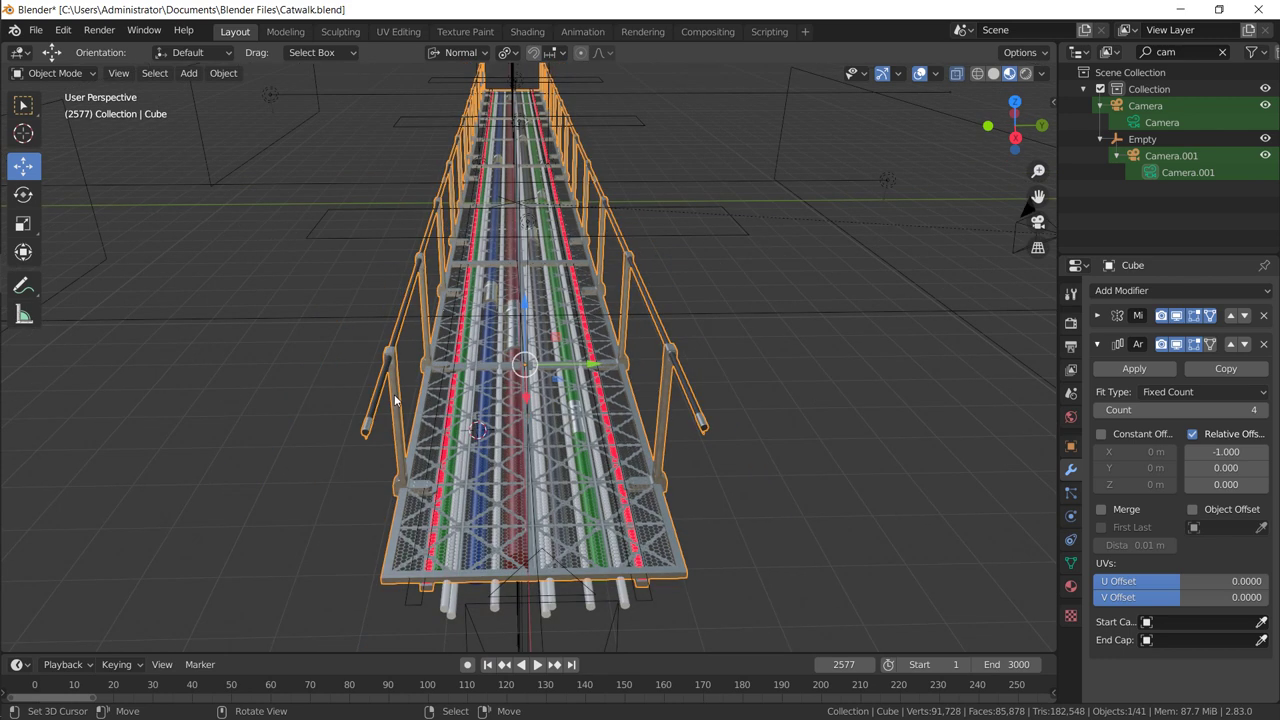
{"action": "scroll", "coordinate": [394, 399], "scroll_direction": "down", "scroll_amount": 2}
{"action": "middle_click_drag", "start_coordinate": [421, 385], "coordinate": [335, 320]}
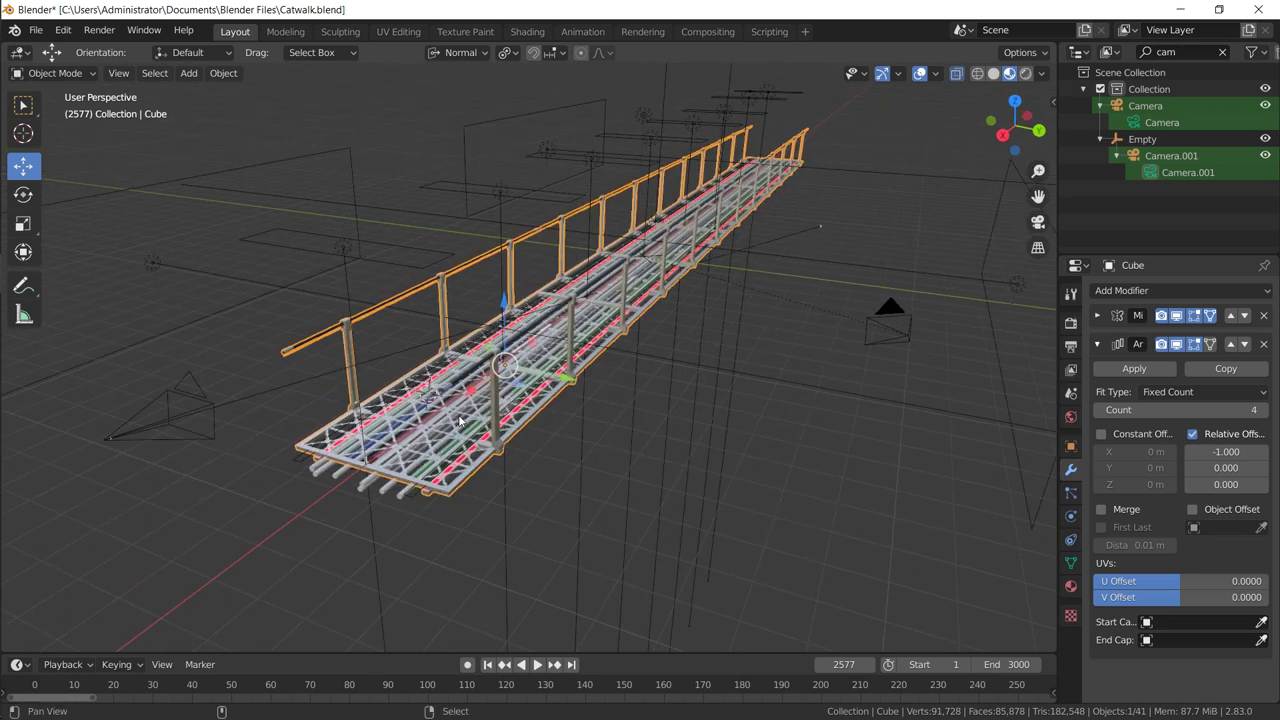
{"action": "left_click", "coordinate": [336, 250]}
{"action": "scroll", "coordinate": [335, 247], "scroll_direction": "down", "scroll_amount": 4}
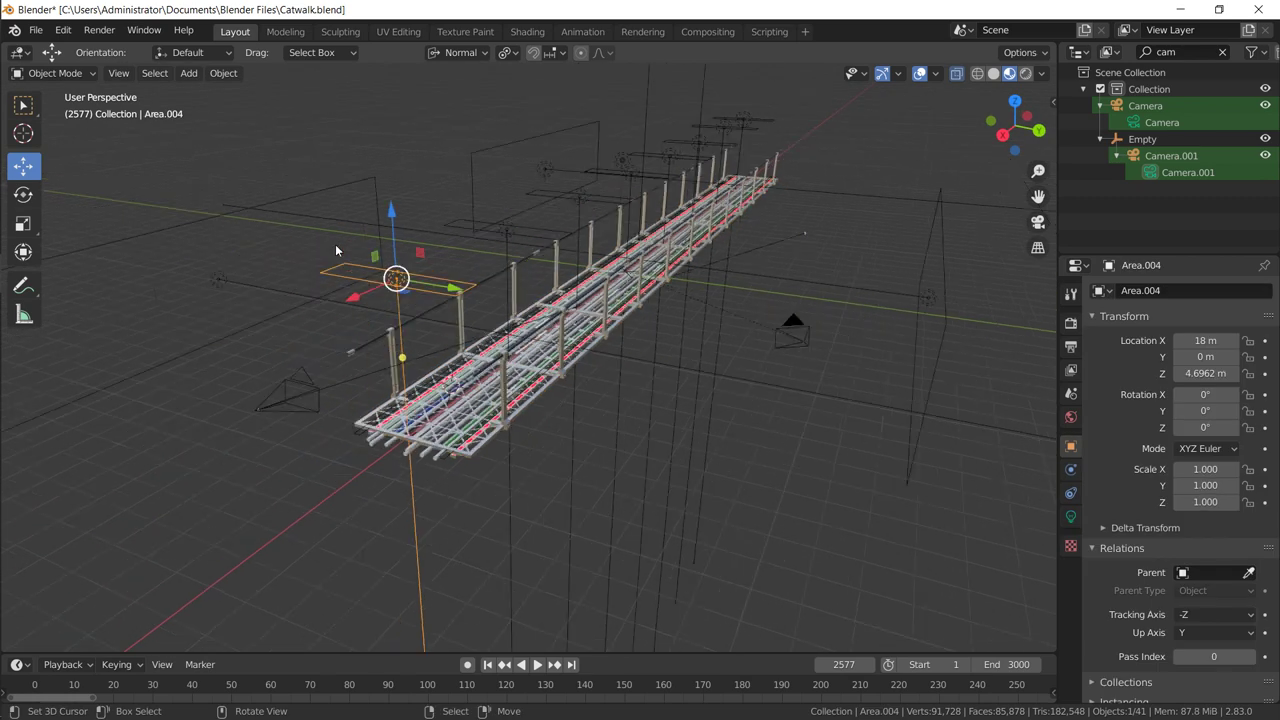
{"action": "left_click", "coordinate": [270, 290]}
{"action": "middle_click_drag", "start_coordinate": [270, 290], "coordinate": [697, 228]}
{"action": "left_click", "coordinate": [697, 228]}
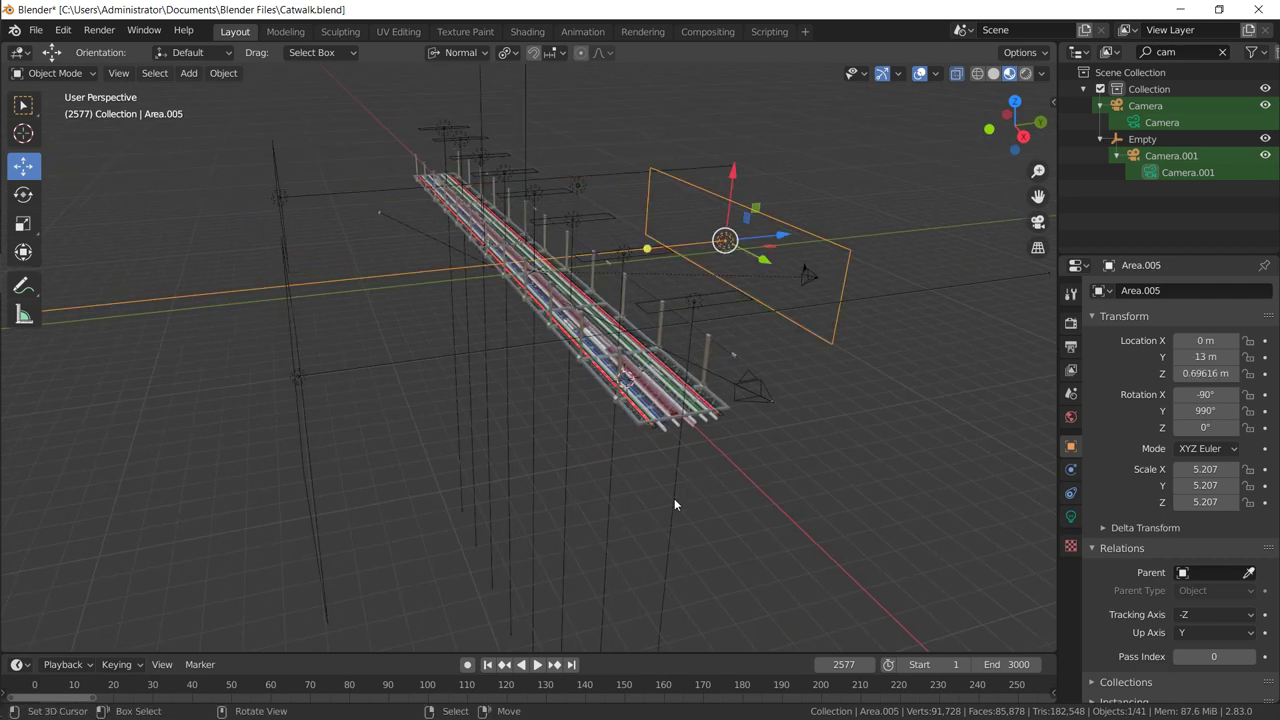
{"action": "left_click", "coordinate": [583, 216]}
{"action": "middle_click_drag", "start_coordinate": [583, 216], "coordinate": [630, 206]}
Step: Examine the light settings of the overhead area lights at the far and near ends of the catwalk
{"action": "left_click", "coordinate": [336, 180]}
{"action": "left_click", "coordinate": [286, 176]}
{"action": "left_click", "coordinate": [1071, 515]}
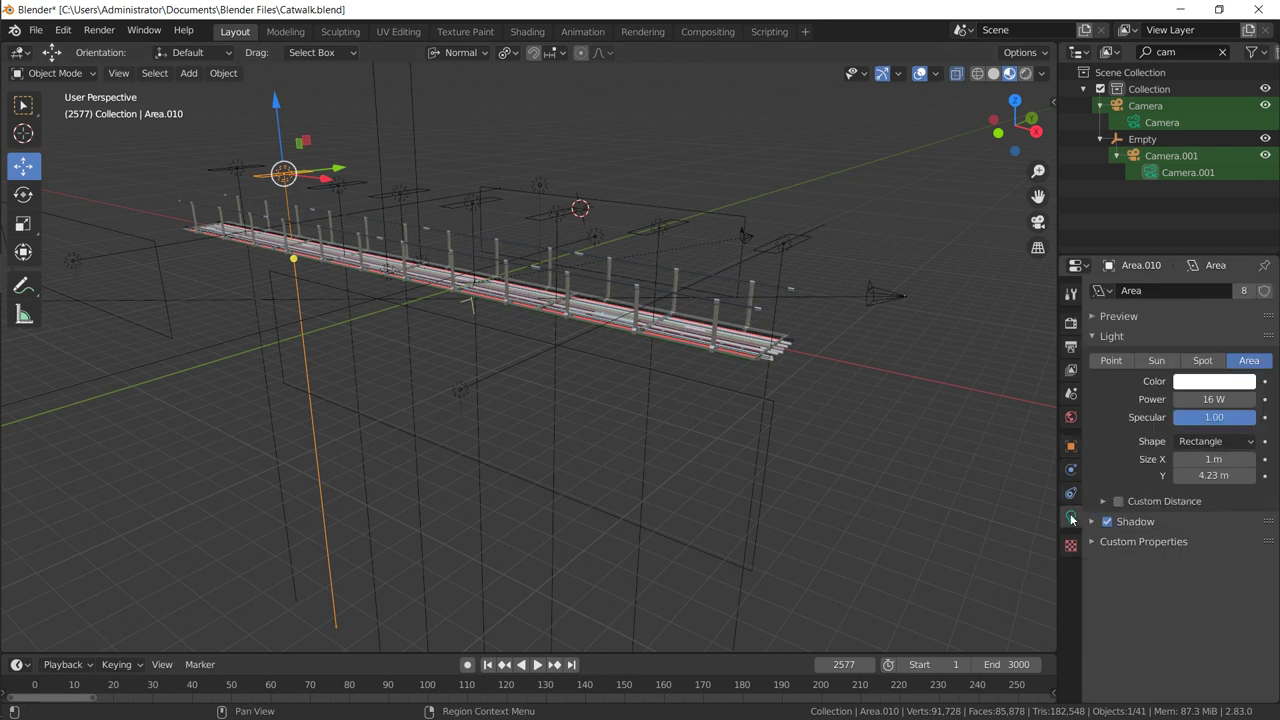
{"action": "left_click", "coordinate": [784, 240]}
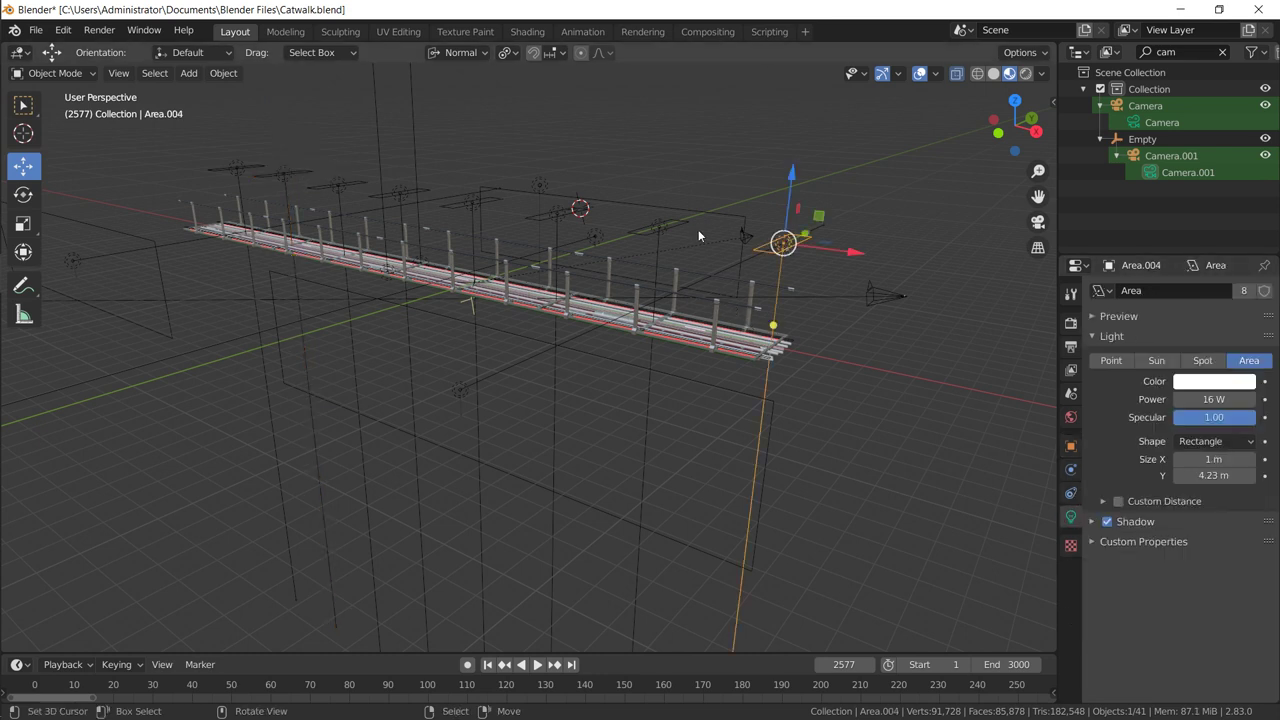
{"action": "middle_click_drag", "start_coordinate": [700, 232], "coordinate": [543, 237]}
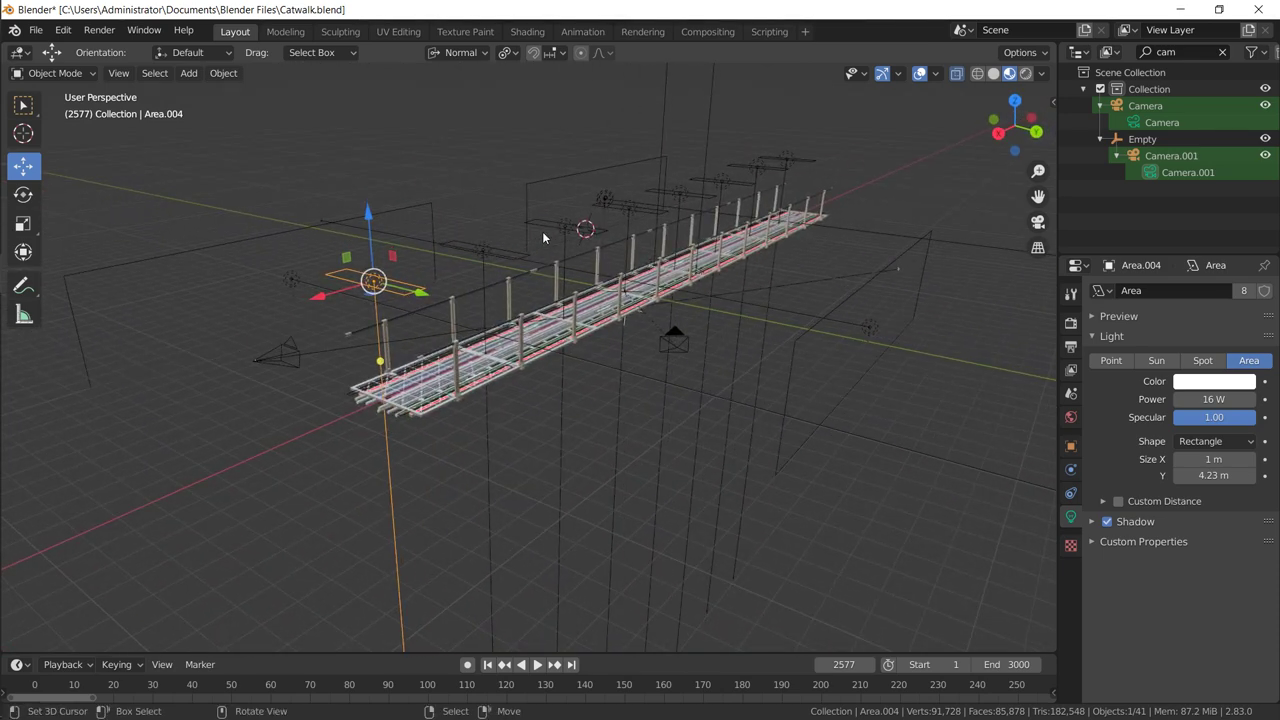
Step: Select the catwalk mesh and turn off the viewport display of its Array modifier to view a single section
{"action": "left_click", "coordinate": [444, 401]}
{"action": "scroll", "coordinate": [444, 401], "scroll_direction": "up", "scroll_amount": 2}
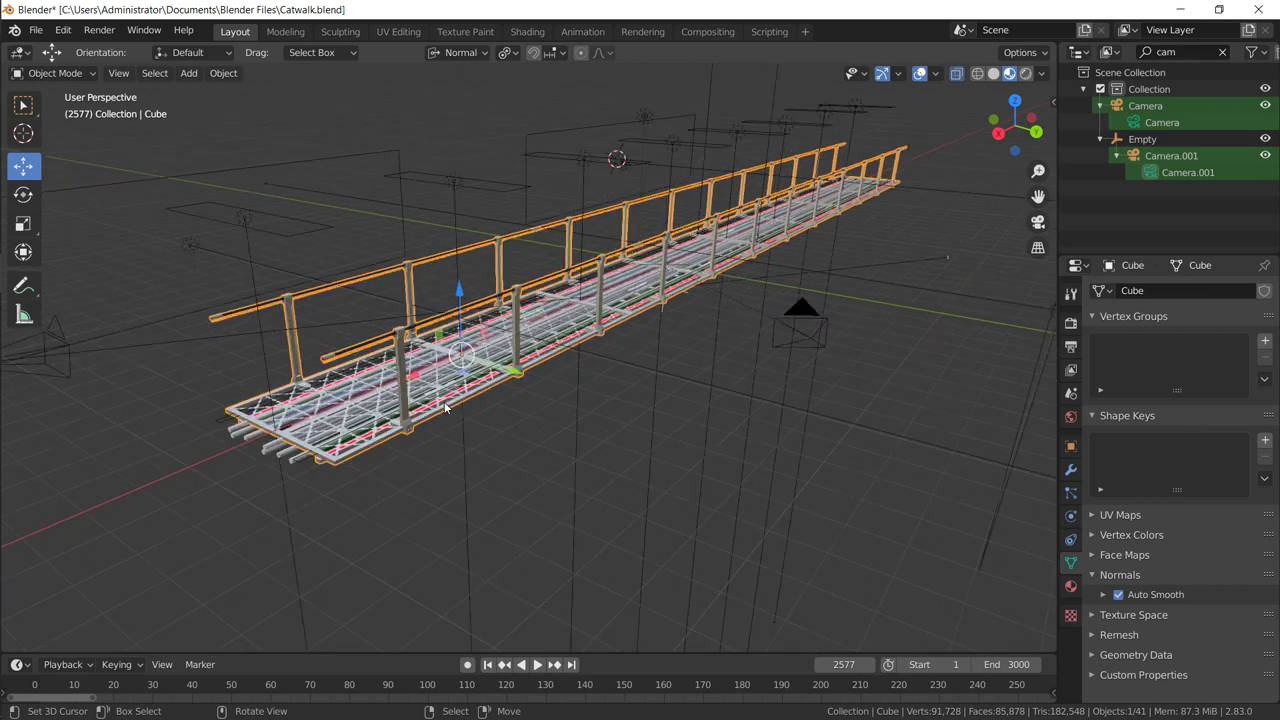
{"action": "middle_click_drag", "start_coordinate": [445, 407], "coordinate": [665, 402]}
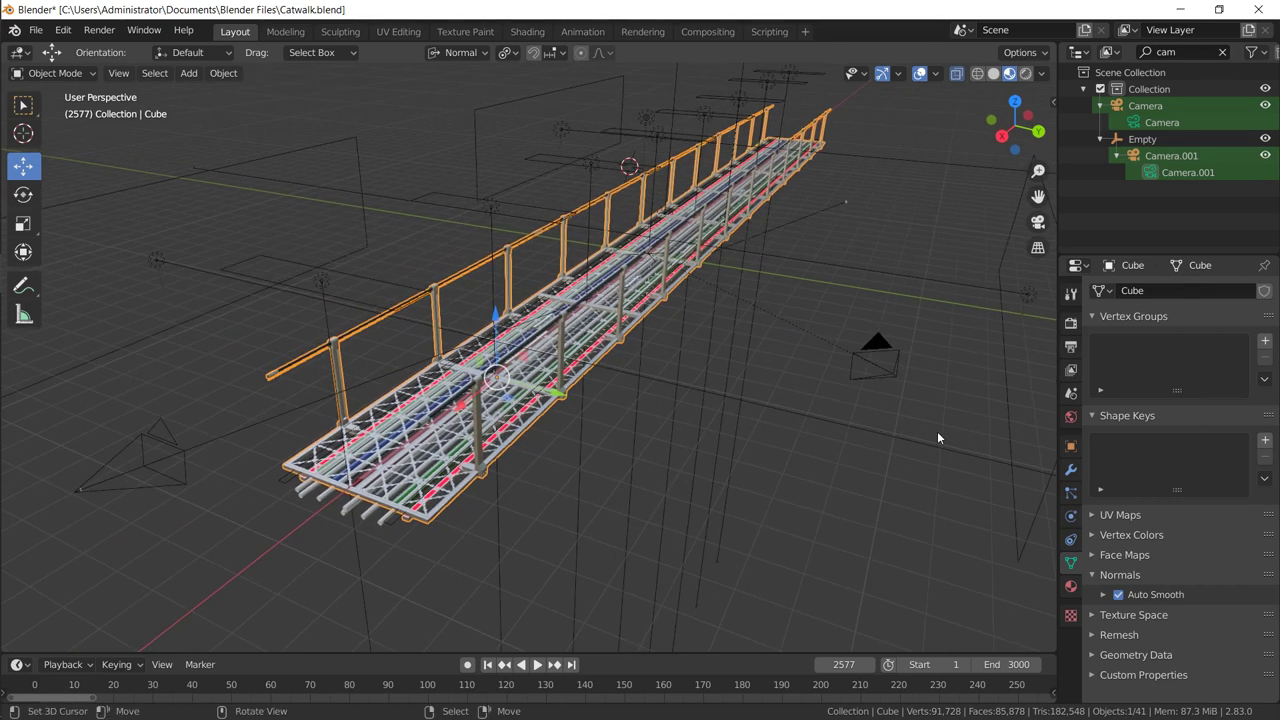
{"action": "left_click", "coordinate": [1071, 470]}
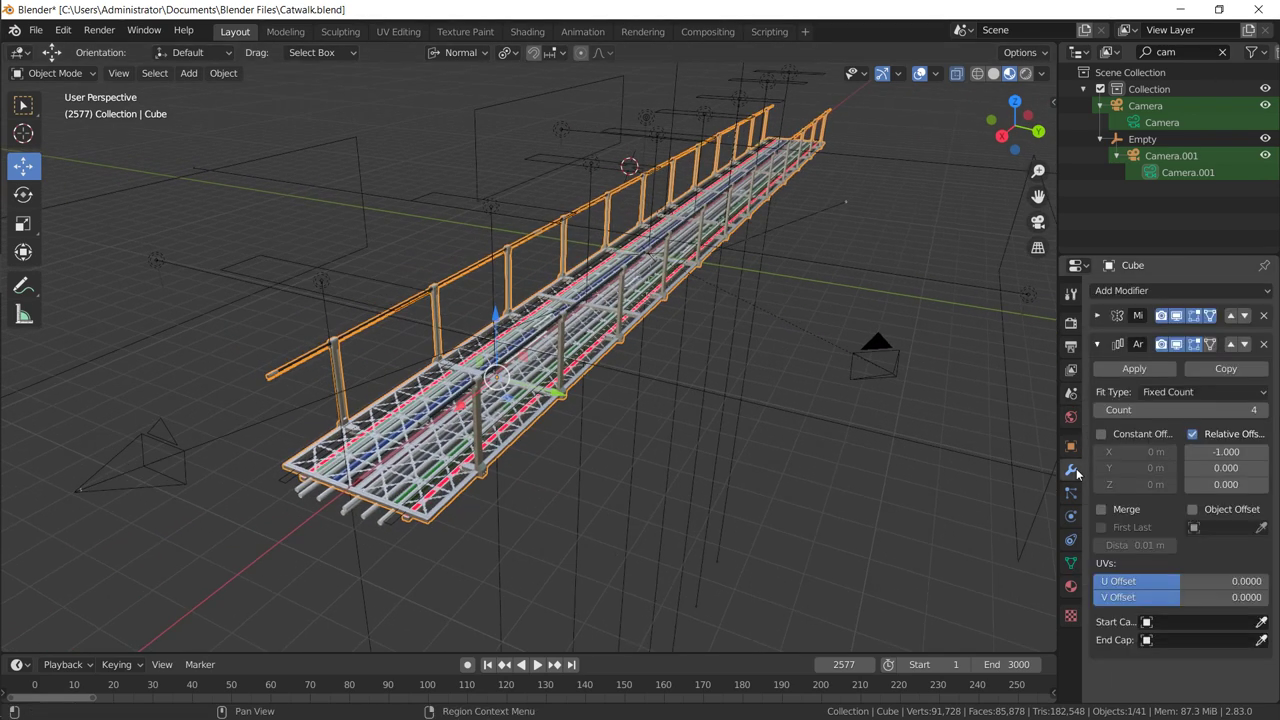
{"action": "left_click", "coordinate": [1178, 344]}
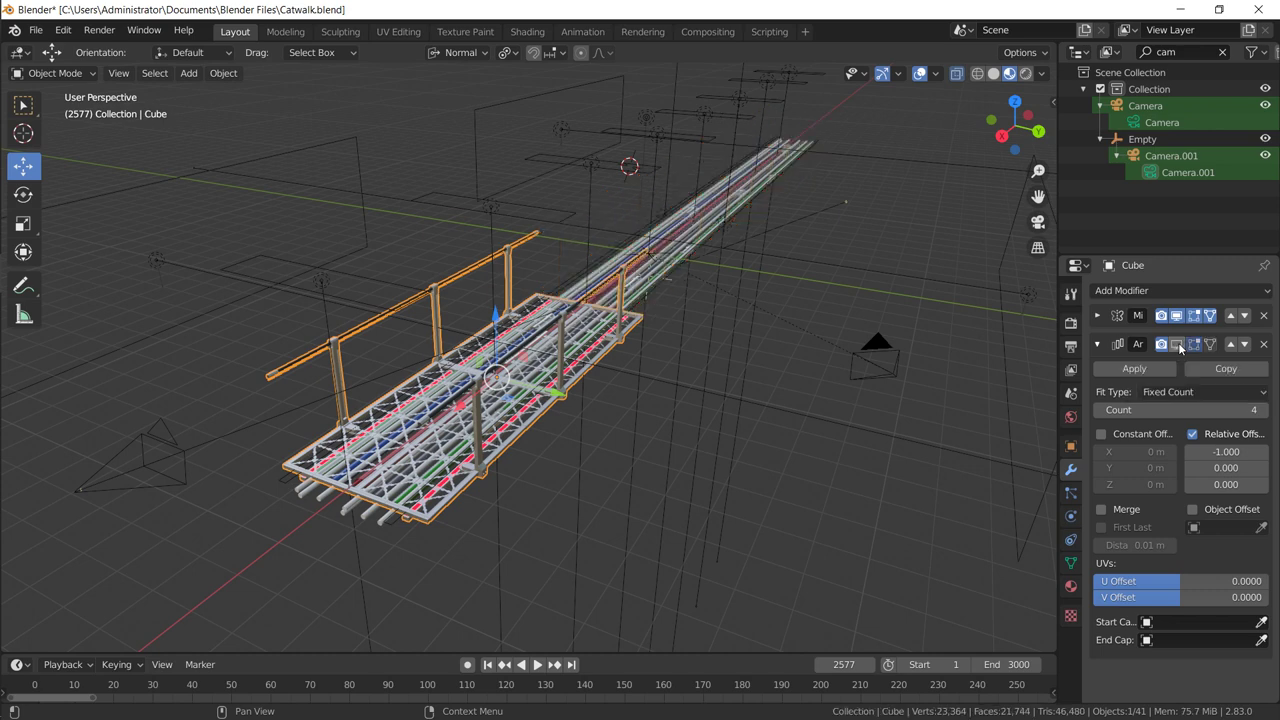
{"action": "middle_click_drag", "start_coordinate": [917, 346], "coordinate": [789, 366]}
{"action": "middle_click_drag", "start_coordinate": [507, 330], "coordinate": [760, 345]}
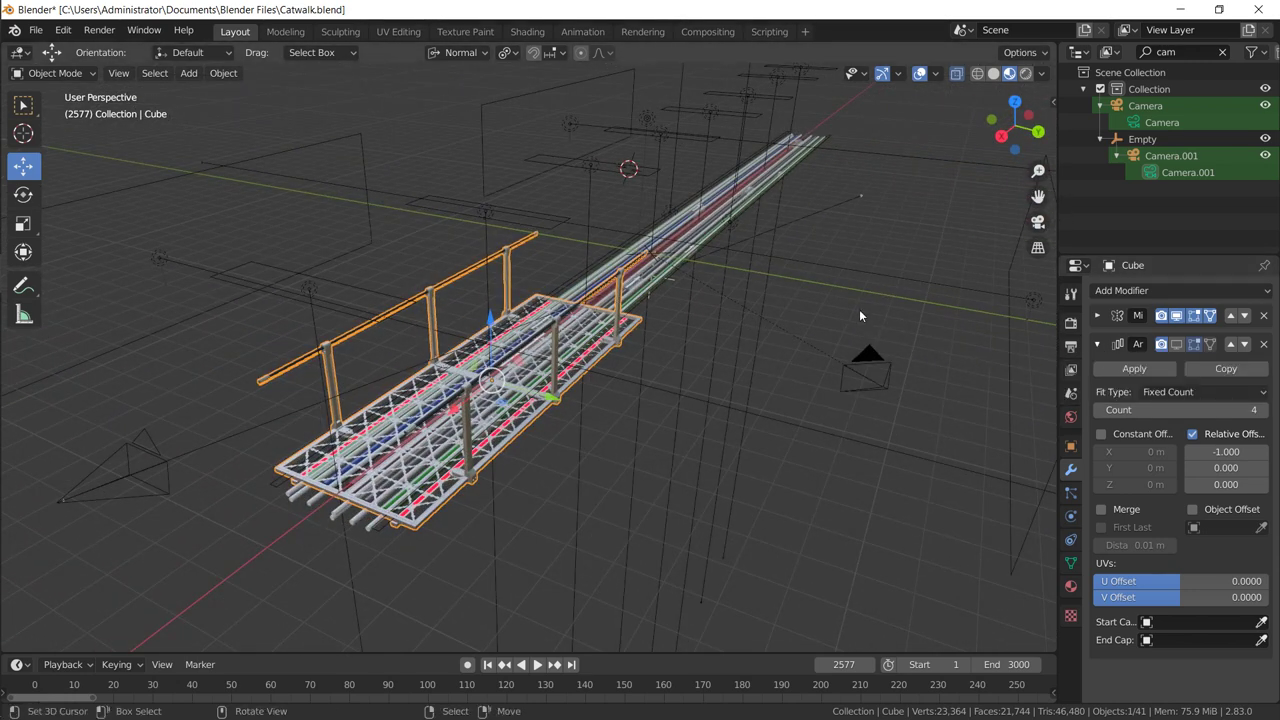
{"action": "middle_click_drag", "start_coordinate": [796, 245], "coordinate": [775, 274]}
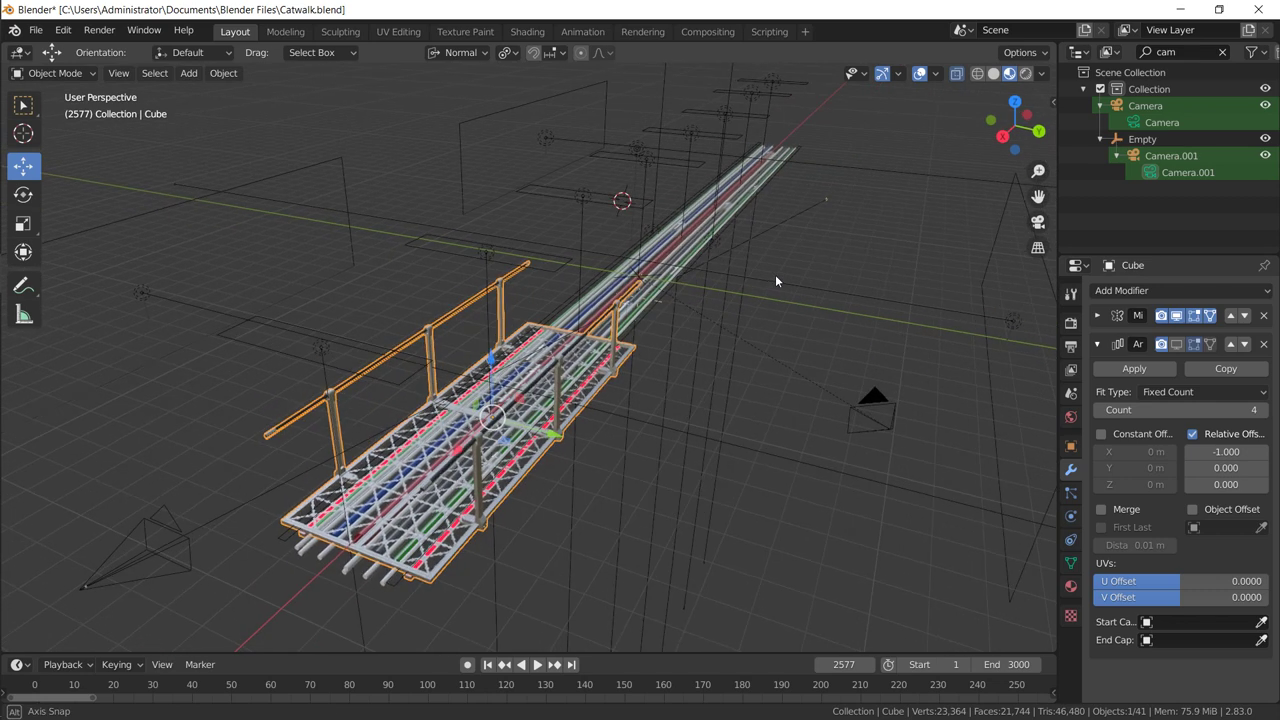
Step: Expand the catwalk's Mirror modifier and turn off its viewport display to view the half section
{"action": "left_click", "coordinate": [1100, 317]}
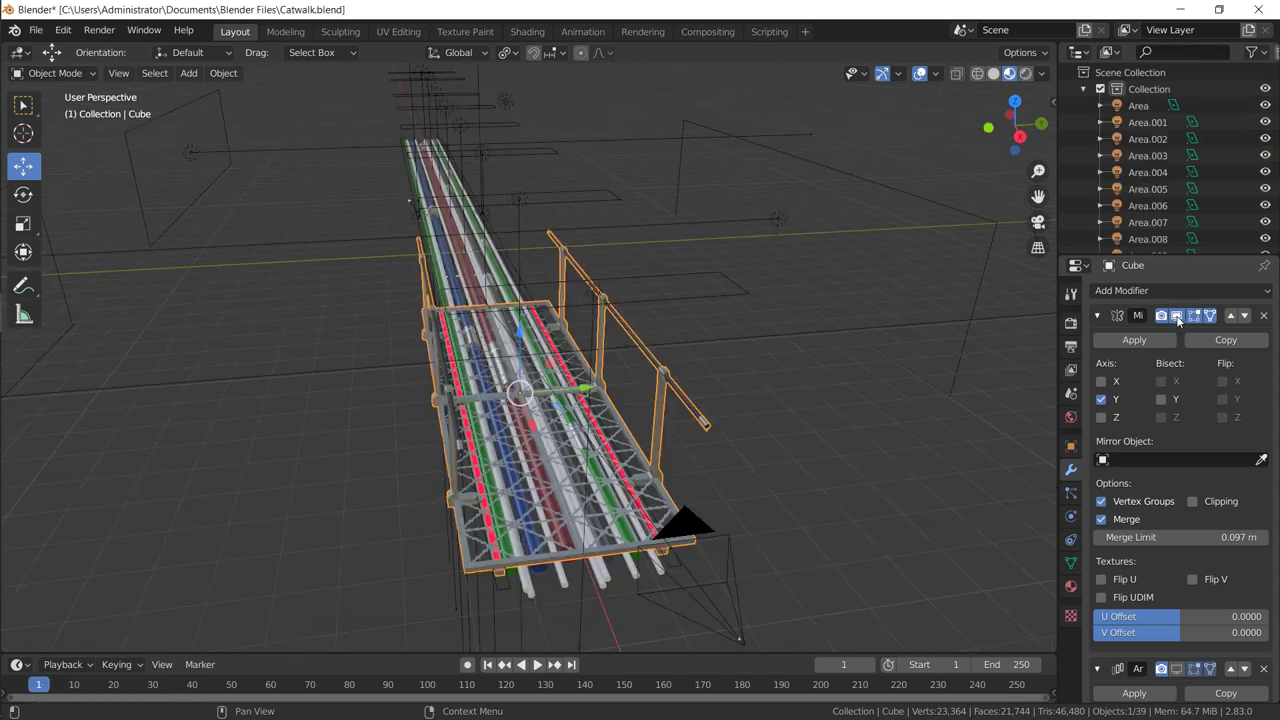
{"action": "left_click", "coordinate": [1177, 316]}
{"action": "mouse_move", "coordinate": [838, 385]}
{"action": "middle_mouse_down"}
{"action": "mouse_move", "coordinate": [737, 391]}
{"action": "mouse_move", "coordinate": [789, 349]}
{"action": "mouse_move", "coordinate": [963, 389]}
{"action": "mouse_move", "coordinate": [918, 418]}
{"action": "mouse_move", "coordinate": [711, 422]}
{"action": "mouse_move", "coordinate": [850, 412]}
{"action": "mouse_move", "coordinate": [829, 405]}
{"action": "middle_mouse_up"}
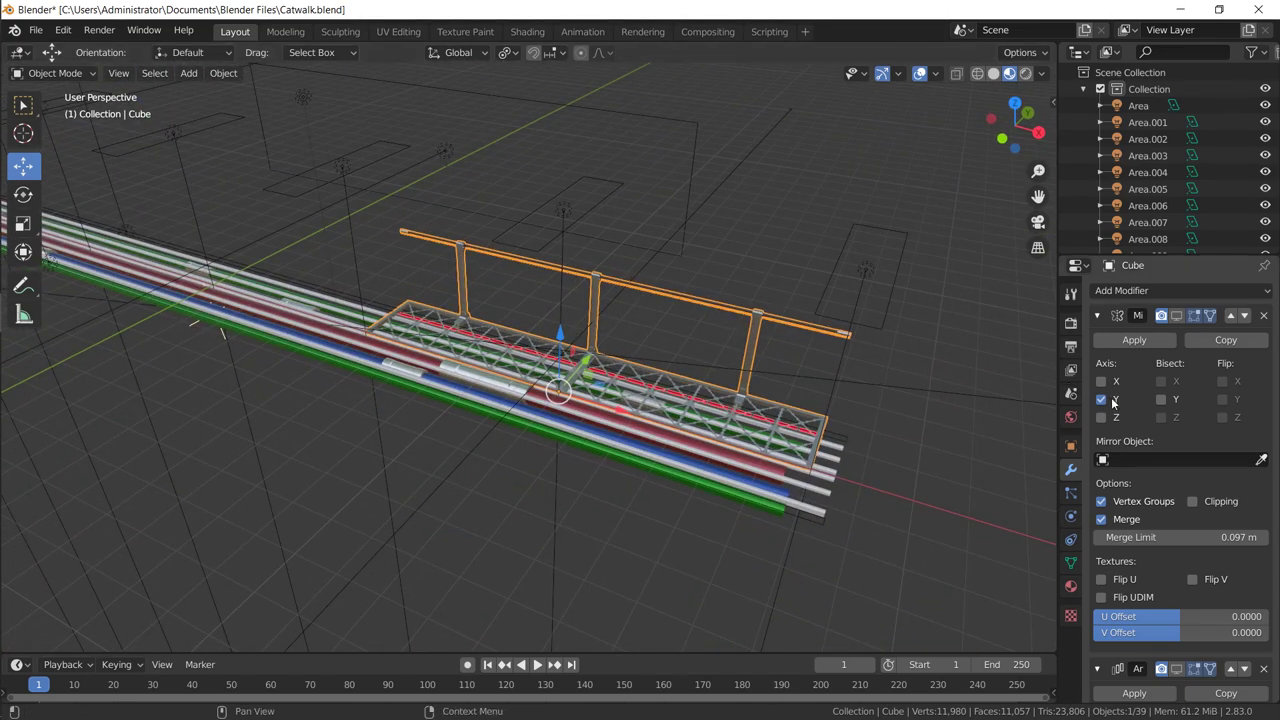
{"action": "middle_click_drag", "start_coordinate": [923, 392], "coordinate": [1156, 368]}
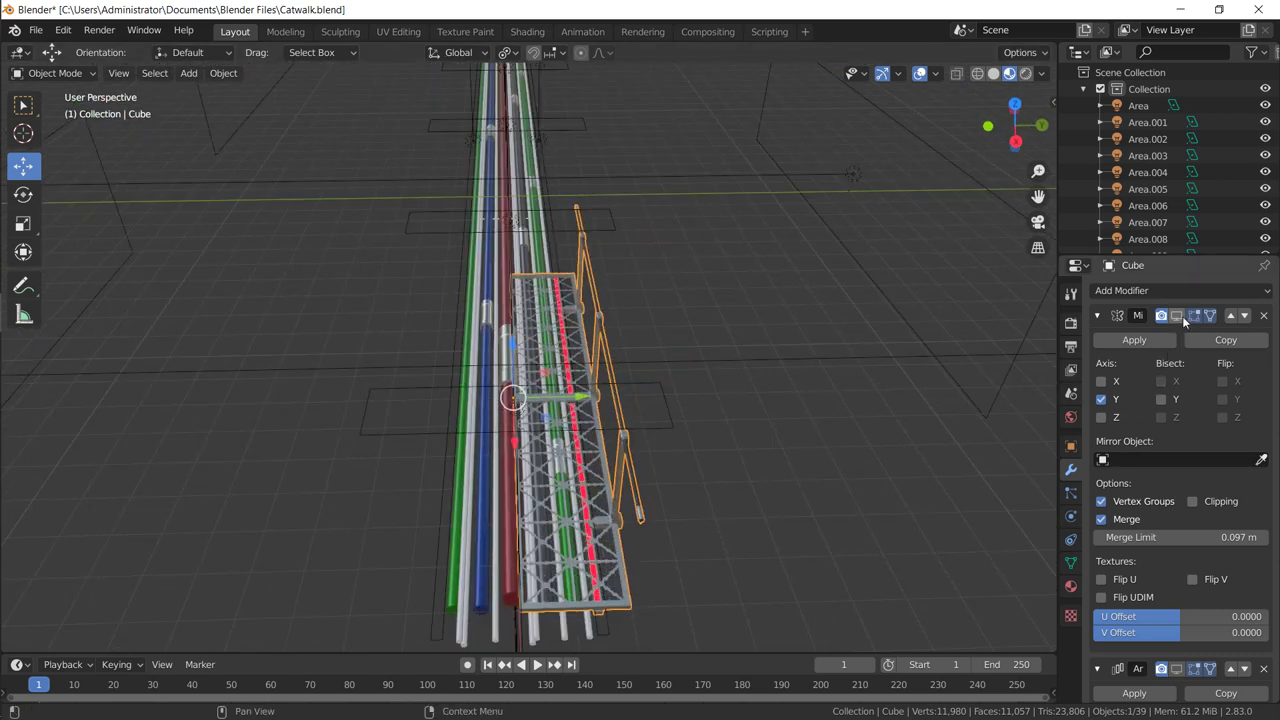
Step: Turn the viewport display of the catwalk's Mirror and Array modifiers back on
{"action": "left_click", "coordinate": [1178, 316]}
{"action": "middle_click_drag", "start_coordinate": [851, 355], "coordinate": [1032, 394]}
{"action": "left_click", "coordinate": [1097, 316]}
{"action": "left_click", "coordinate": [1177, 344]}
{"action": "key", "text": "ctrl+z"}
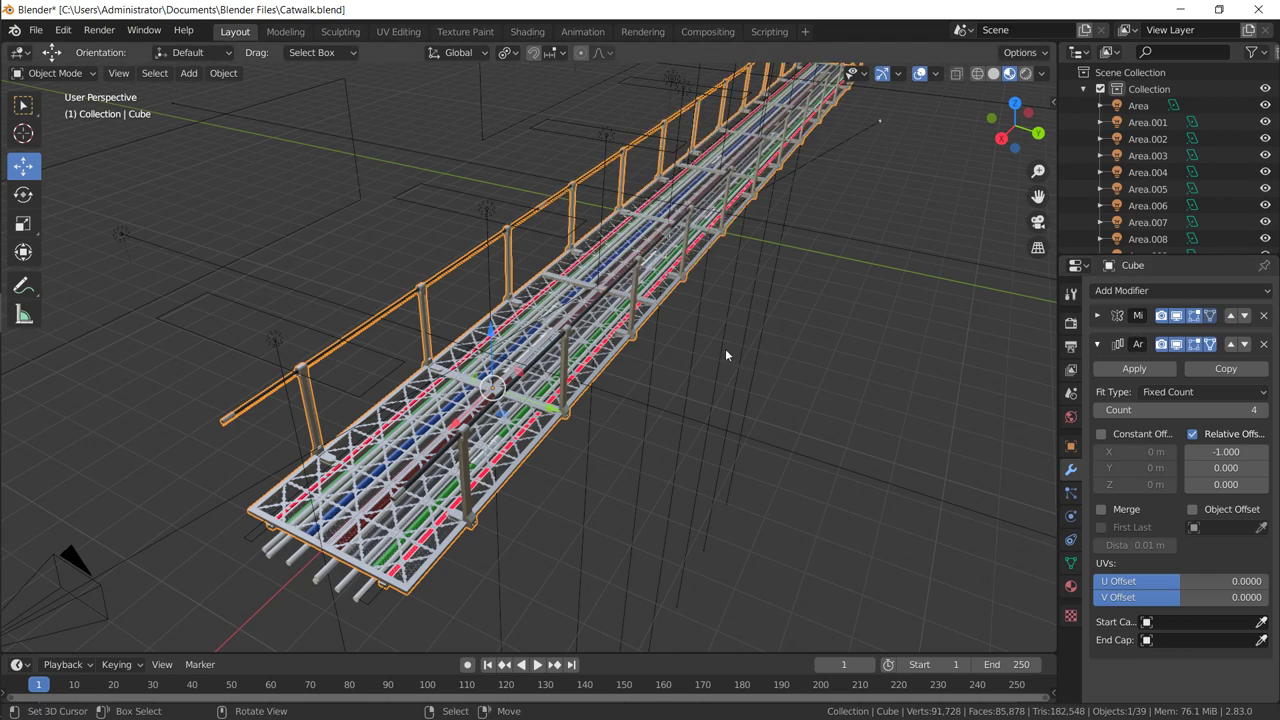
{"action": "middle_click_drag", "start_coordinate": [694, 357], "coordinate": [746, 304]}
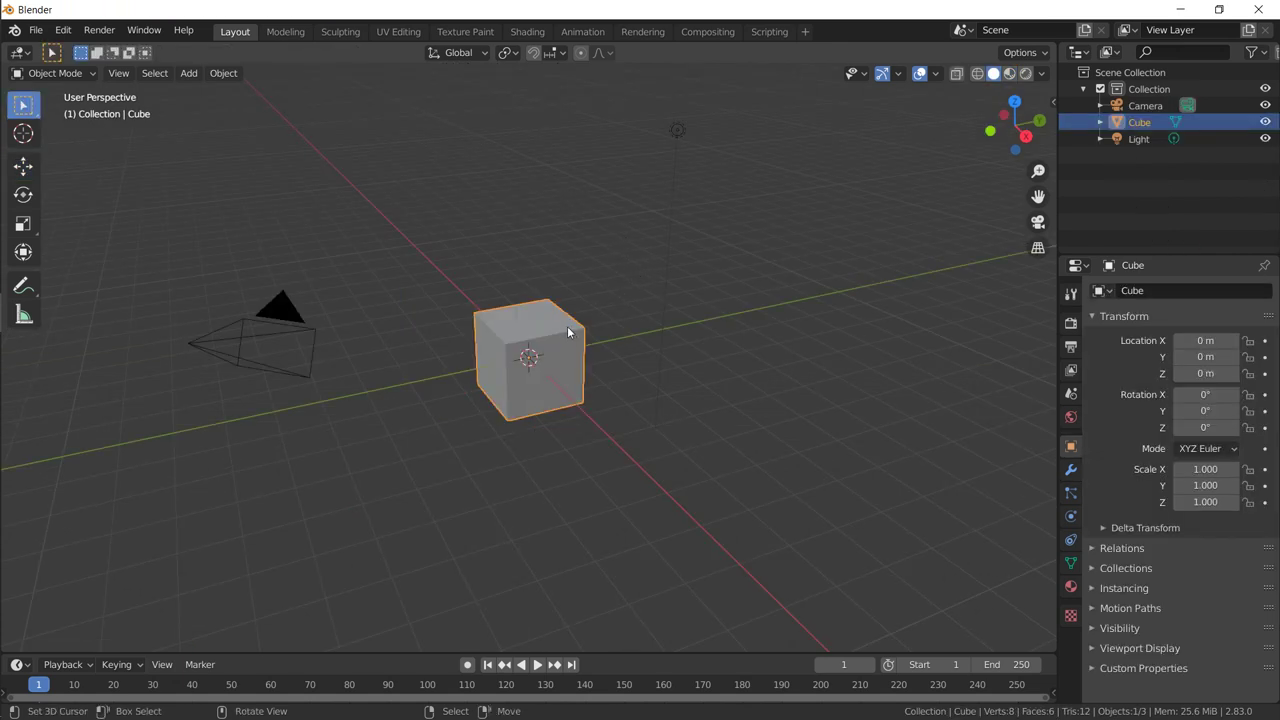
Step: In the new scene, flatten the default cube in Edit Mode by scaling it along Z by 0.1
{"action": "middle_click_drag", "start_coordinate": [622, 328], "coordinate": [549, 323]}
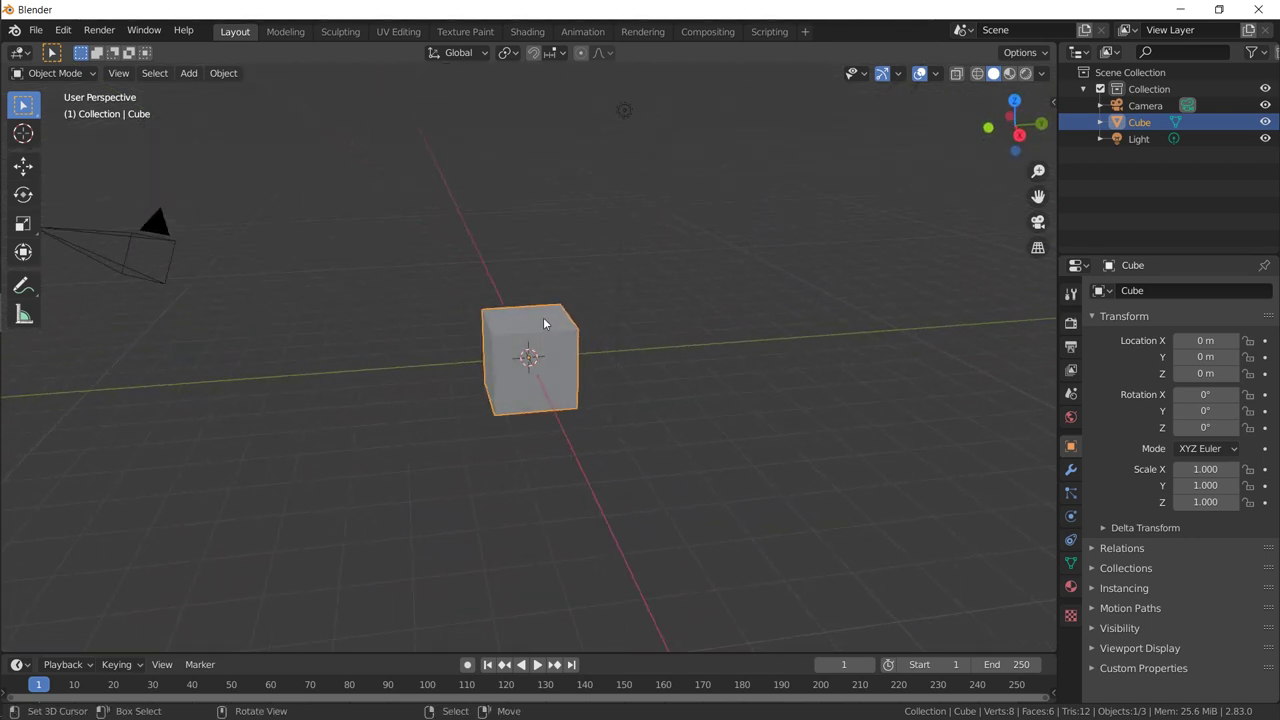
{"action": "left_click_drag", "start_coordinate": [544, 325], "coordinate": [547, 326]}
{"action": "middle_click_drag", "start_coordinate": [547, 326], "coordinate": [573, 340]}
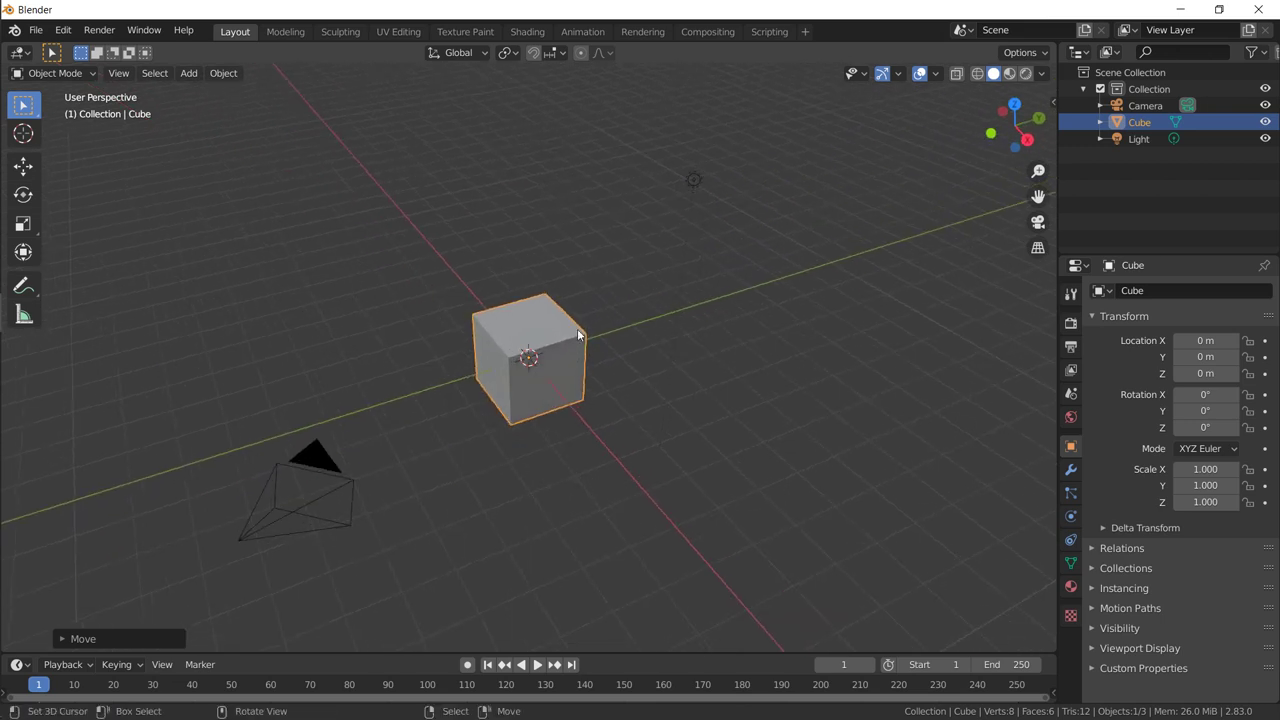
{"action": "key", "text": "Tab"}
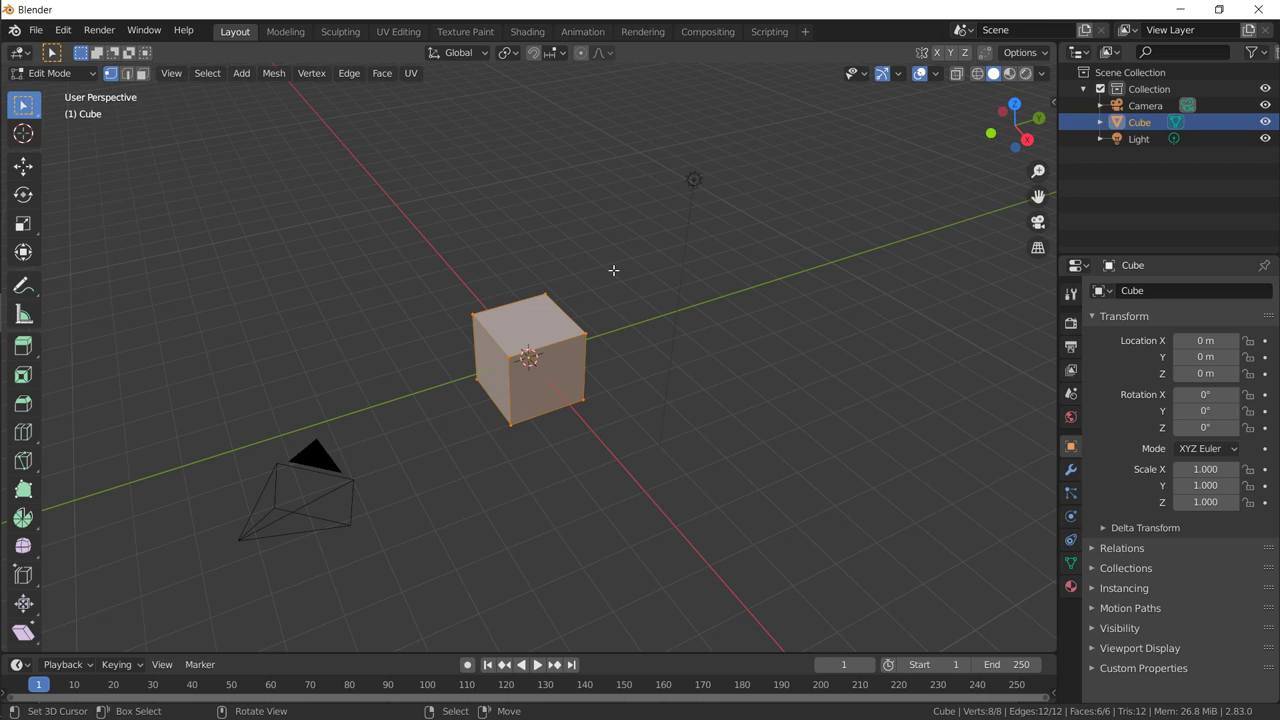
{"action": "key", "text": "s"}
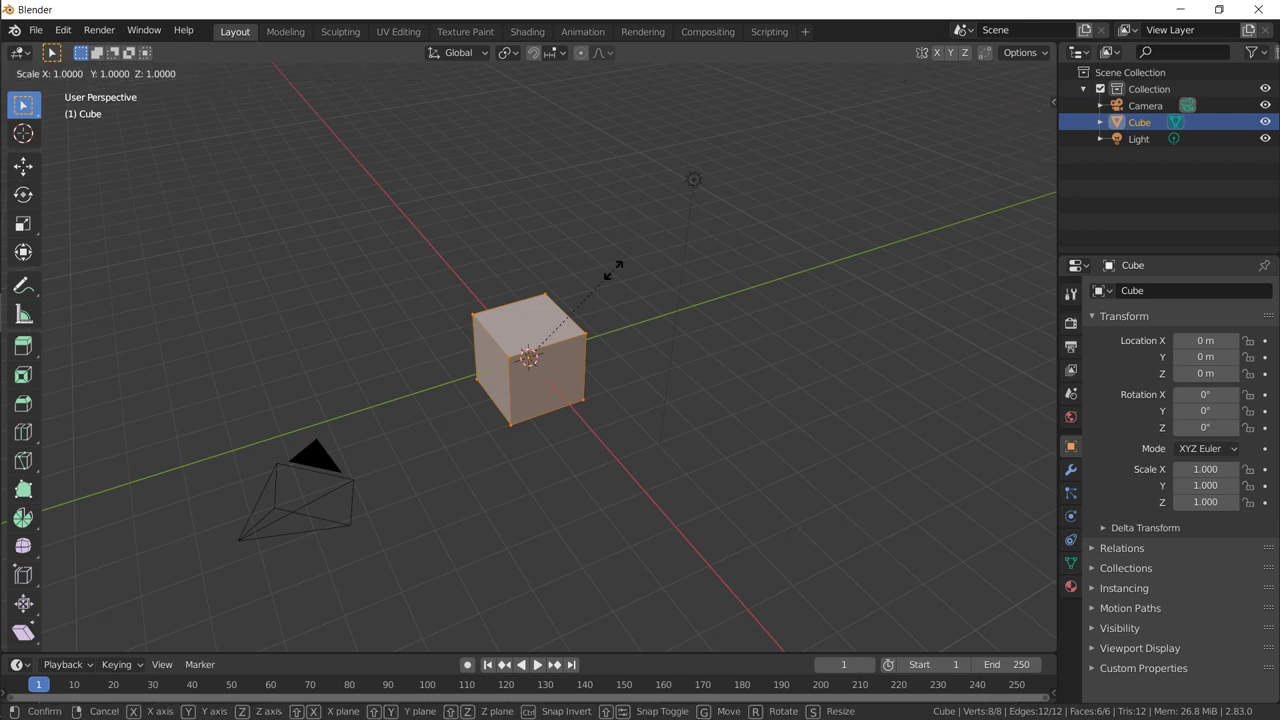
{"action": "type", "text": "z"}
{"action": "type", "text": ".1"}
{"action": "key", "text": "Return"}
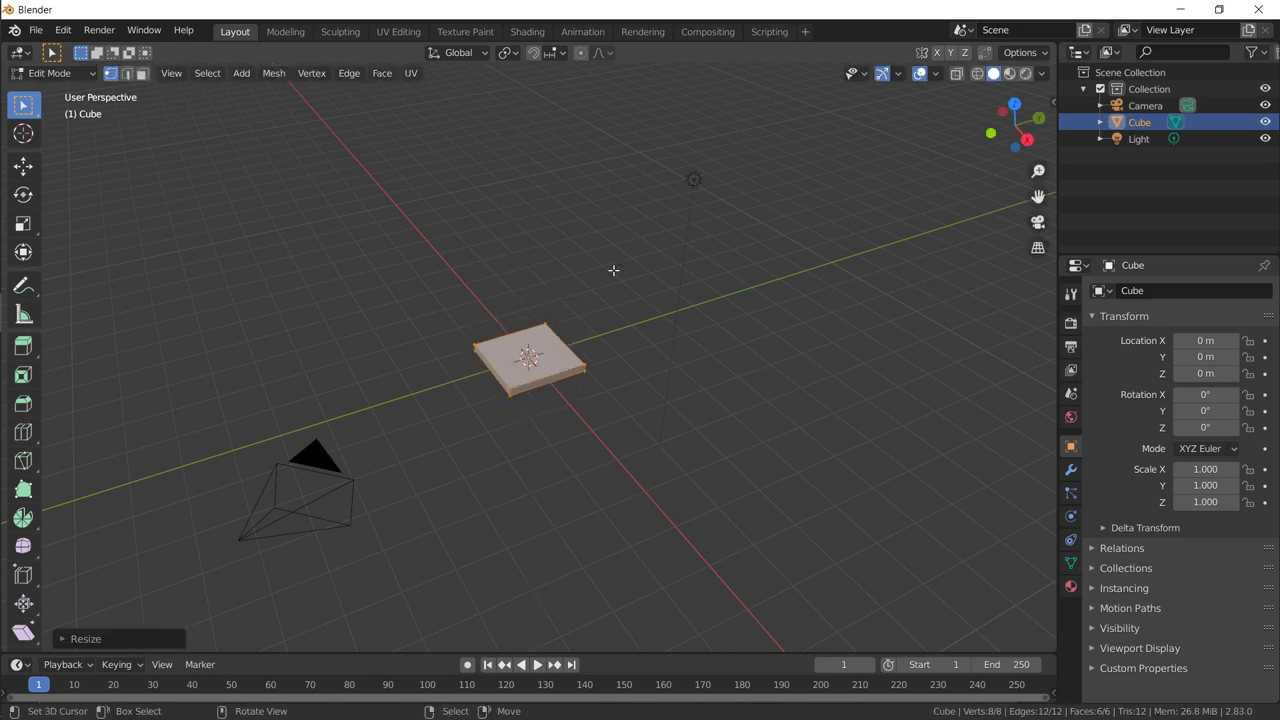
Step: Stretch the flattened cube into a long plank by scaling it along X by 5
{"action": "key", "text": "s"}
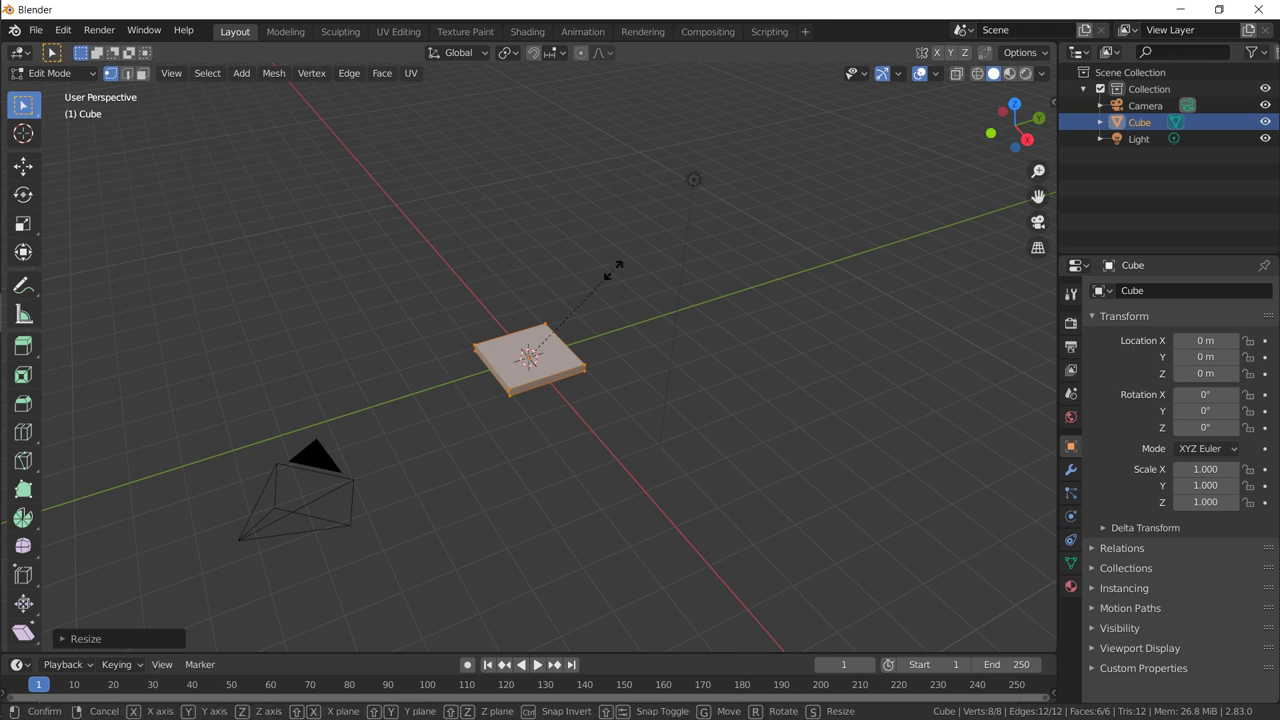
{"action": "type", "text": "x"}
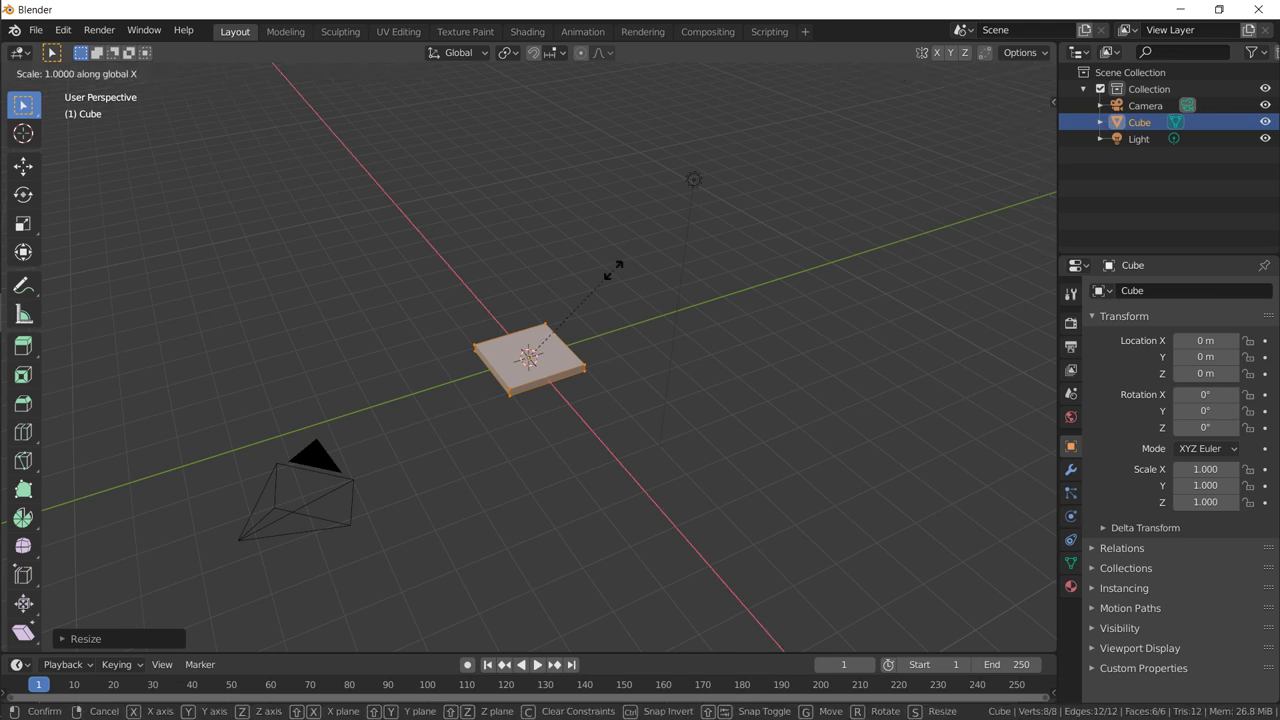
{"action": "type", "text": "5"}
{"action": "key", "text": "Return"}
{"action": "left_click_drag", "start_coordinate": [473, 265], "coordinate": [487, 373], "text": "alt"}
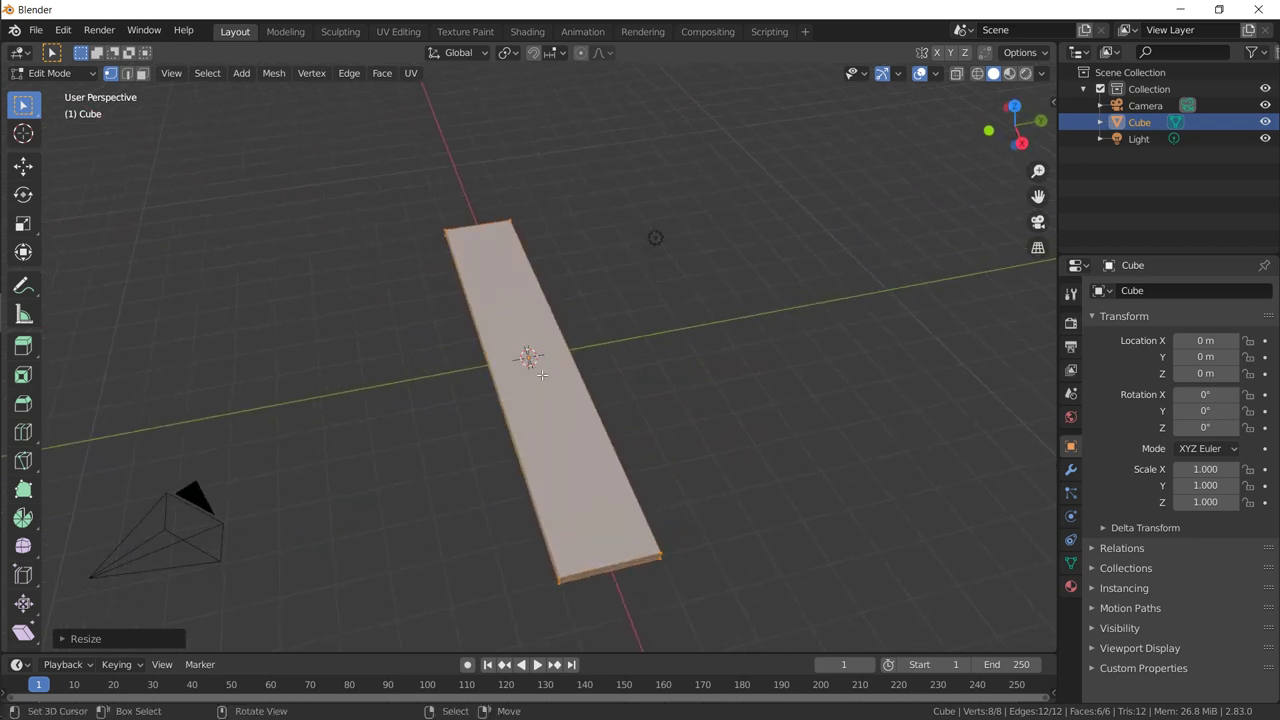
Step: Move the whole plank mesh 1 m along Y so its long edge lies on the origin, and return to Object Mode
{"action": "left_click_drag", "start_coordinate": [546, 377], "coordinate": [575, 370], "text": "alt"}
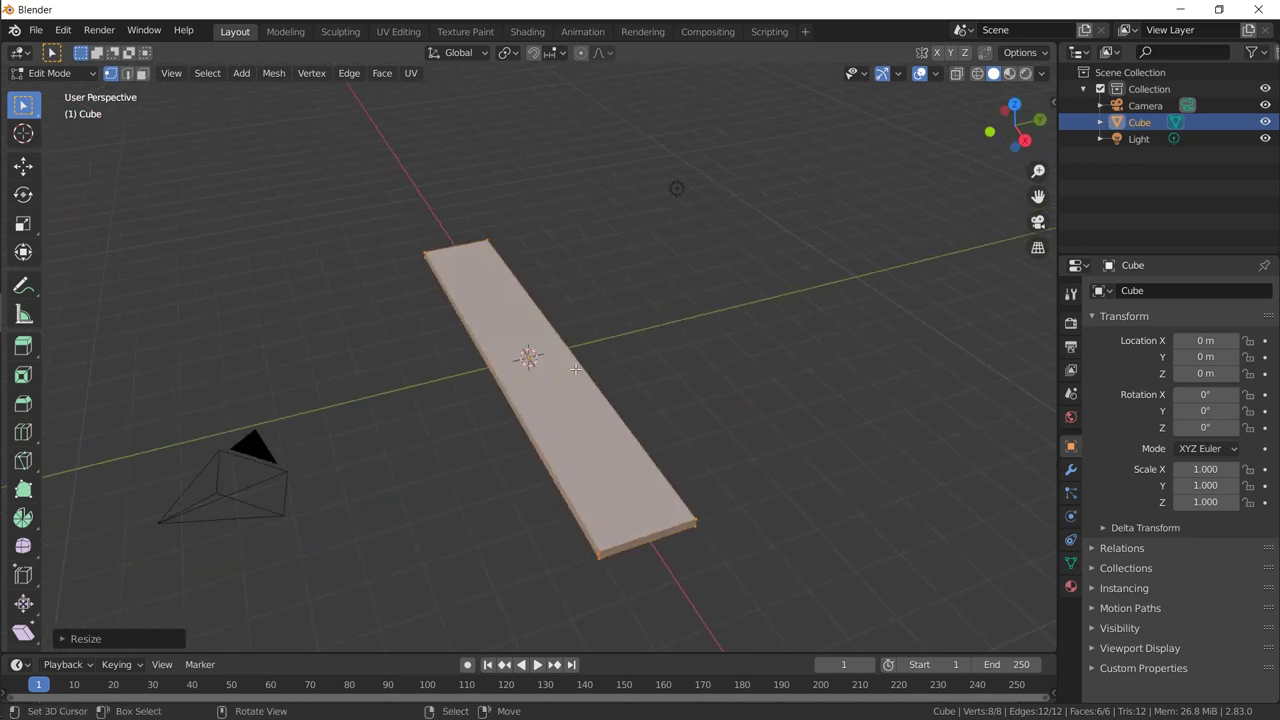
{"action": "key", "text": "g"}
{"action": "key", "text": "y"}
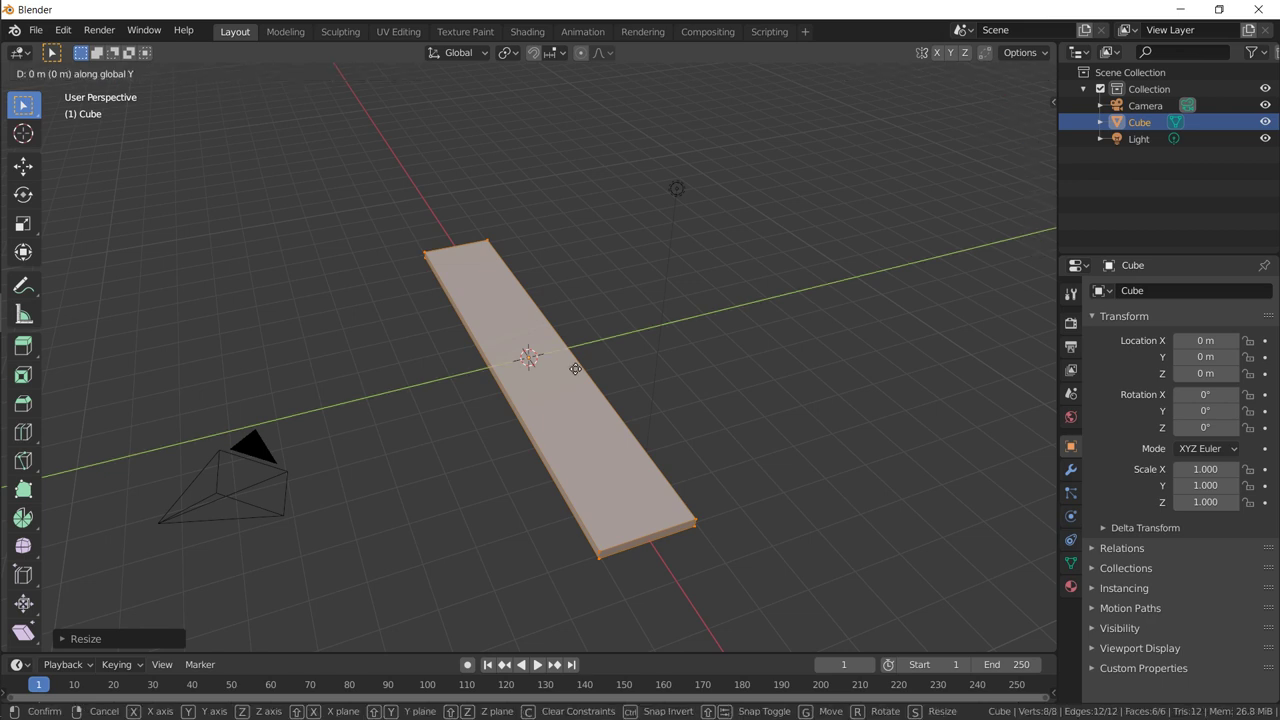
{"action": "type", "text": "1"}
{"action": "key", "text": "Return"}
{"action": "key", "text": "Tab"}
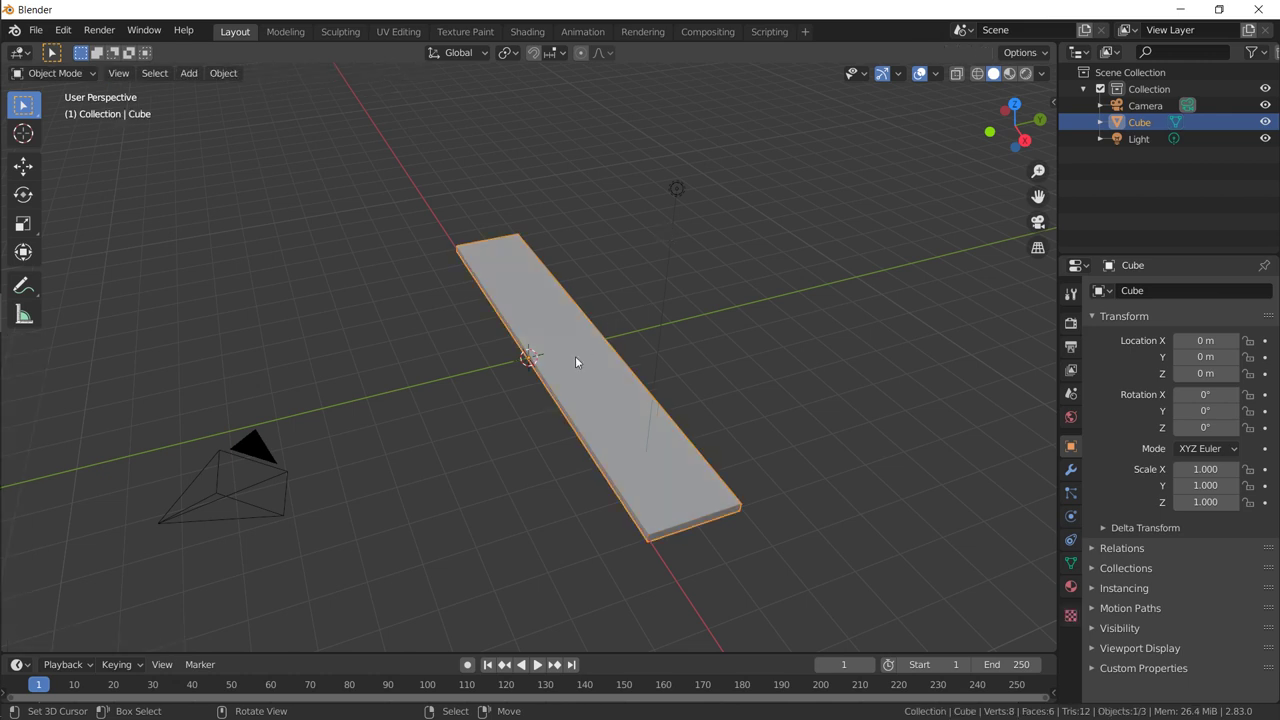
Step: Add a Mirror modifier to the plank and change its mirror axis from X to Y
{"action": "scroll", "coordinate": [535, 377], "scroll_direction": "up", "scroll_amount": 5}
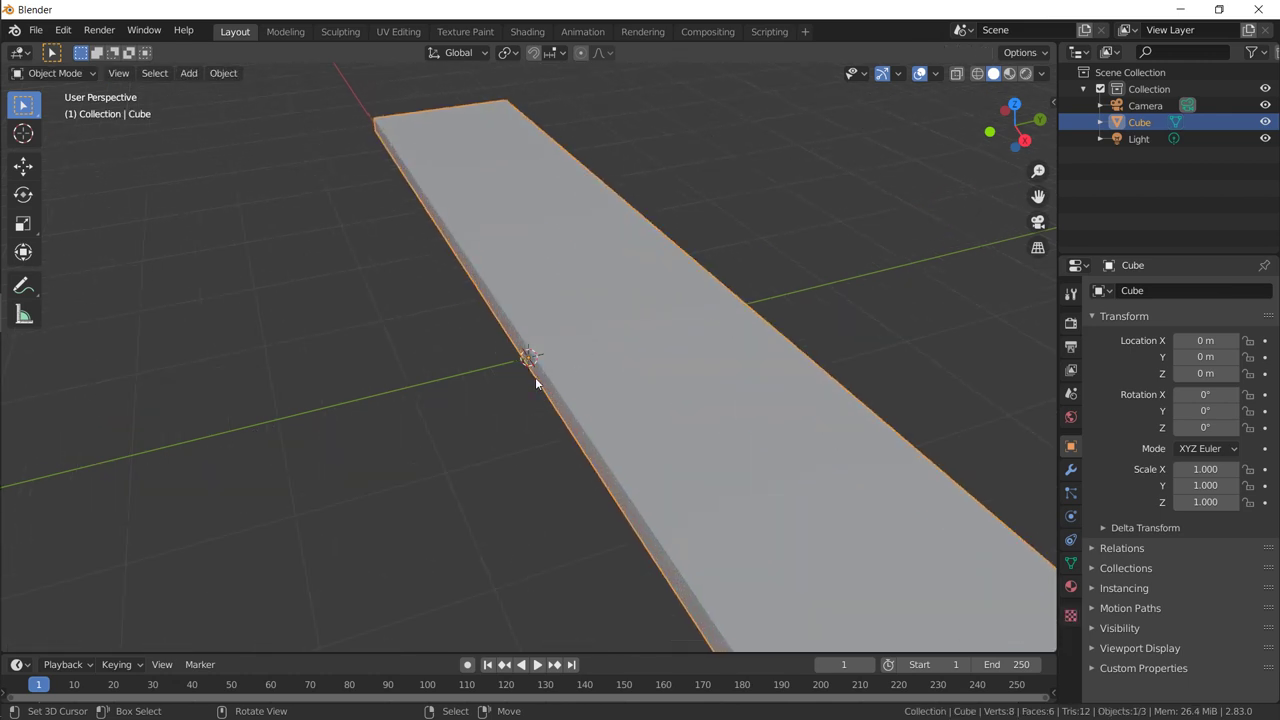
{"action": "middle_click_drag", "start_coordinate": [602, 391], "coordinate": [545, 372]}
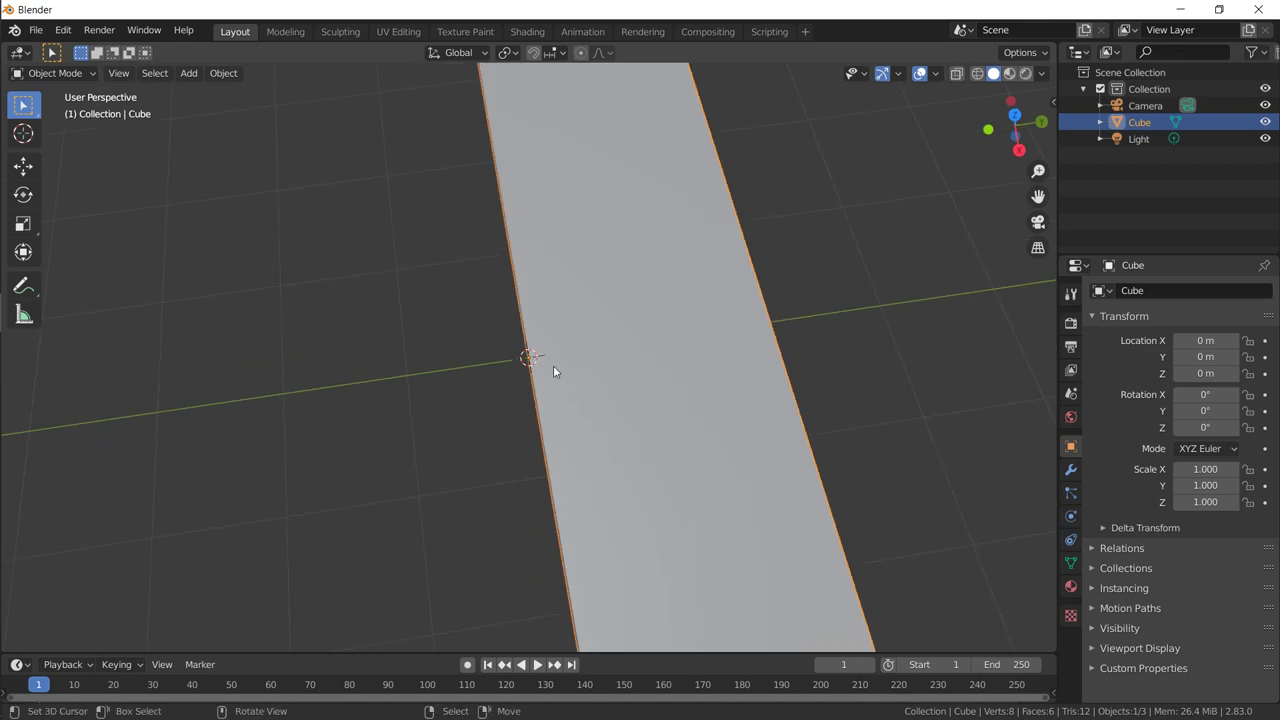
{"action": "scroll", "coordinate": [553, 365], "scroll_direction": "down", "scroll_amount": 5}
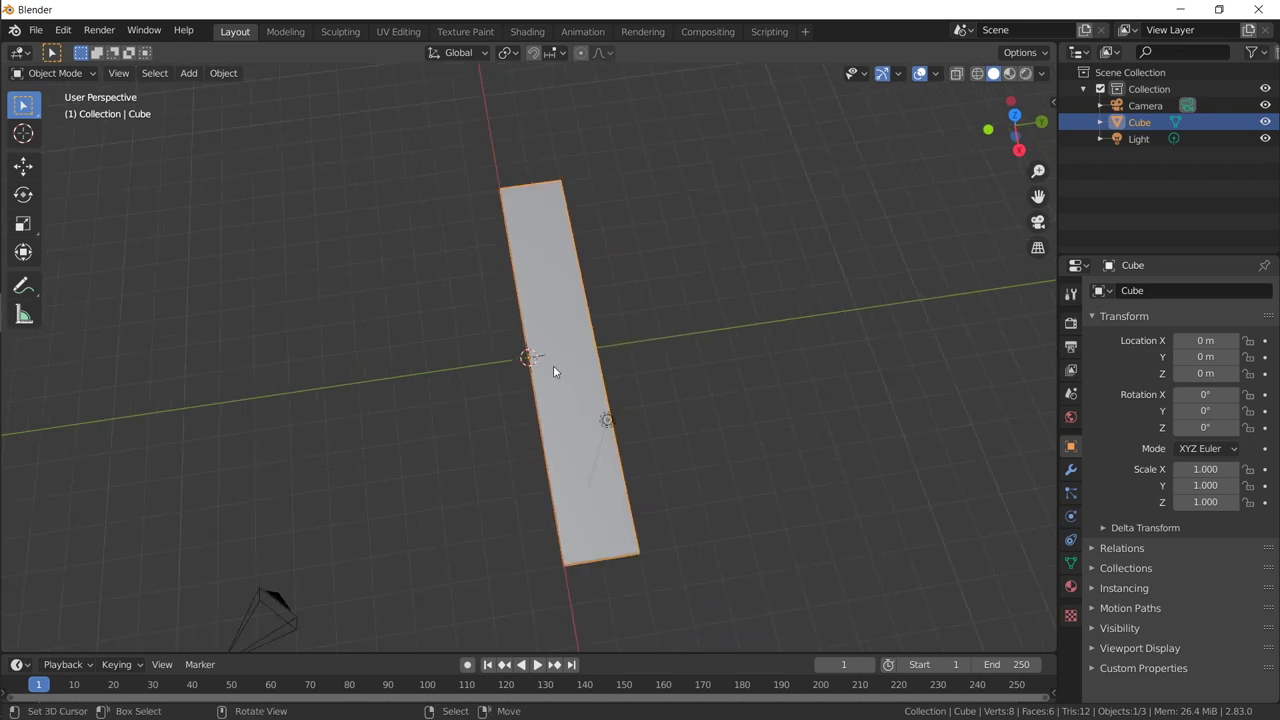
{"action": "mouse_move", "coordinate": [522, 369]}
{"action": "middle_mouse_down"}
{"action": "mouse_move", "coordinate": [608, 363]}
{"action": "mouse_move", "coordinate": [526, 363]}
{"action": "middle_mouse_up"}
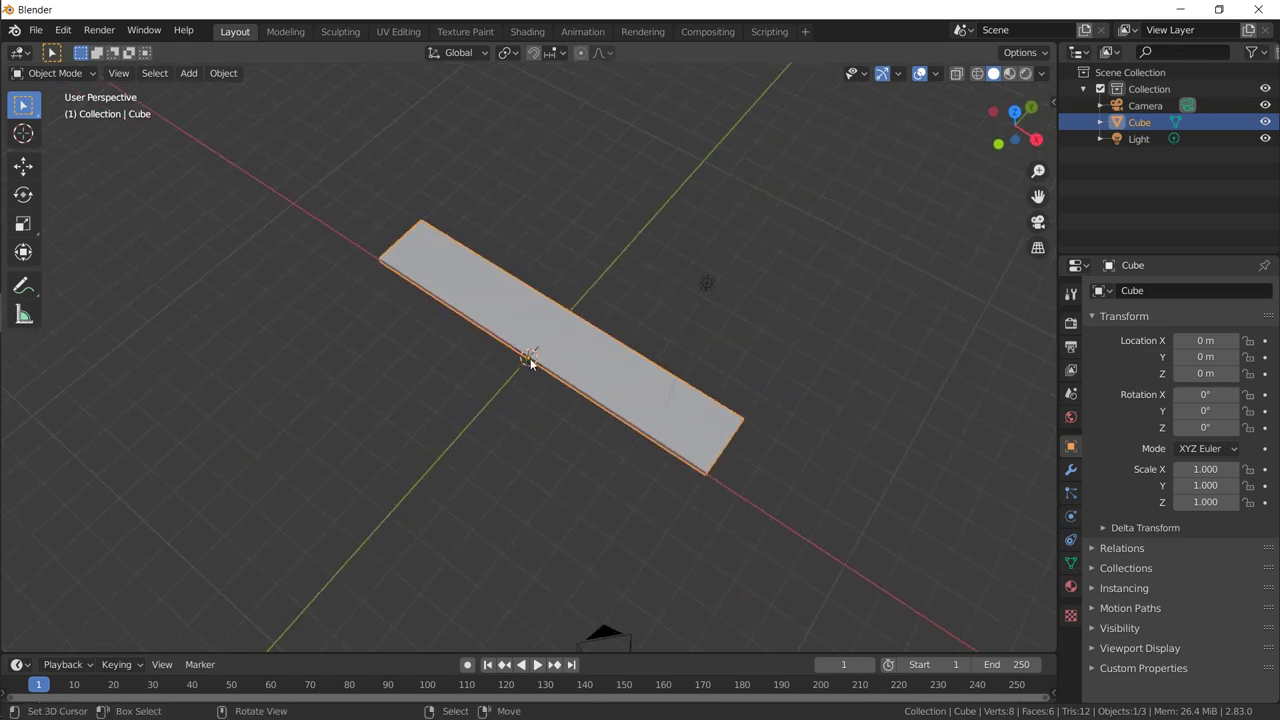
{"action": "key", "text": "alt"}
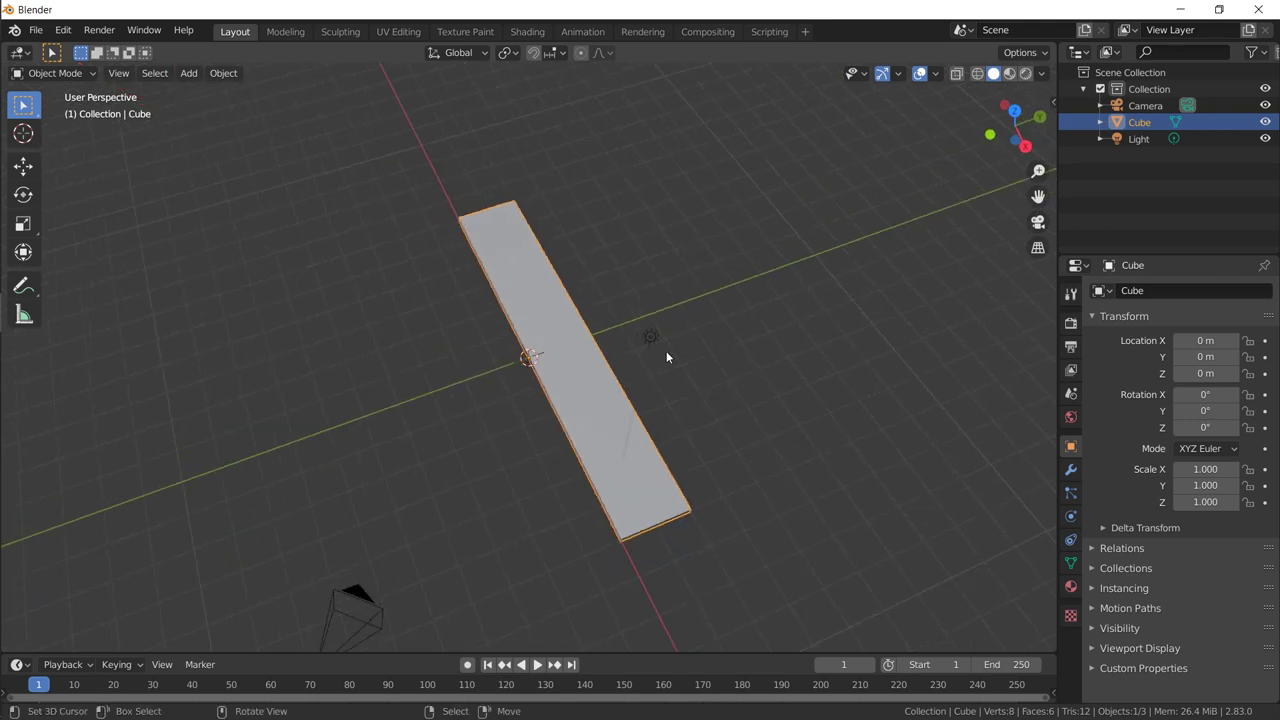
{"action": "left_click", "coordinate": [1071, 472]}
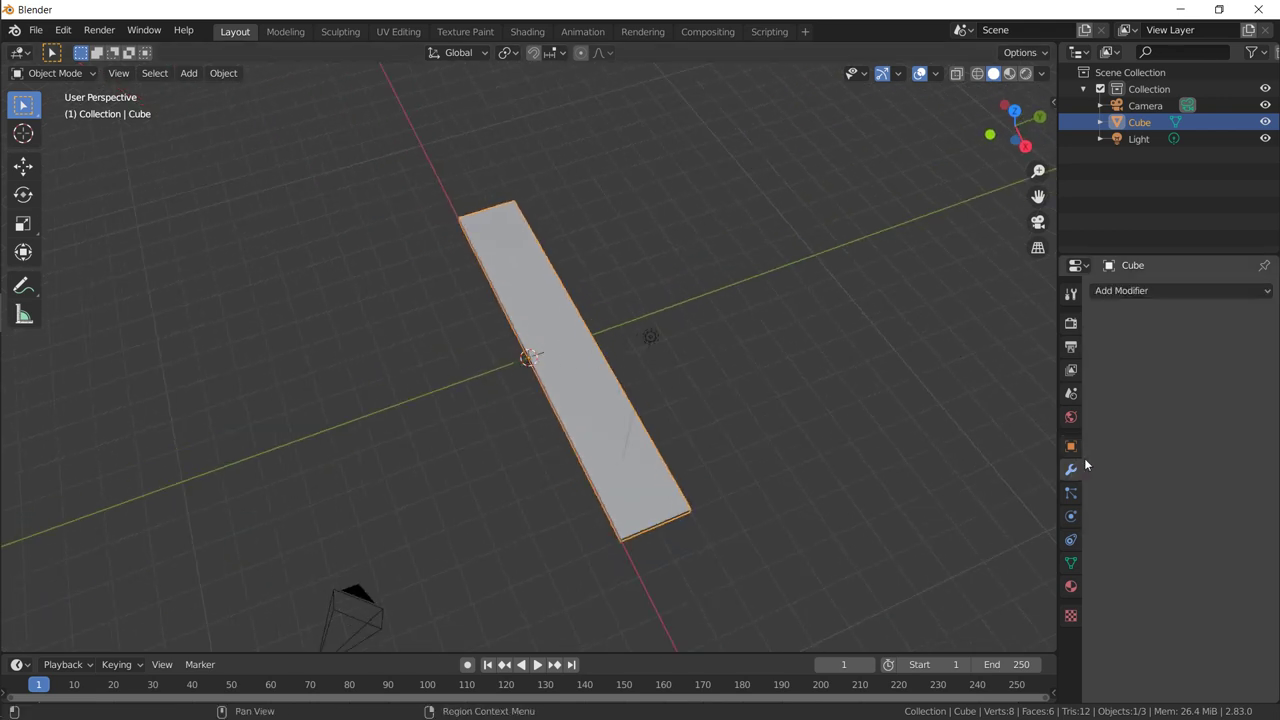
{"action": "left_click", "coordinate": [1120, 292]}
{"action": "key", "text": "Escape"}
{"action": "left_click", "coordinate": [1123, 292]}
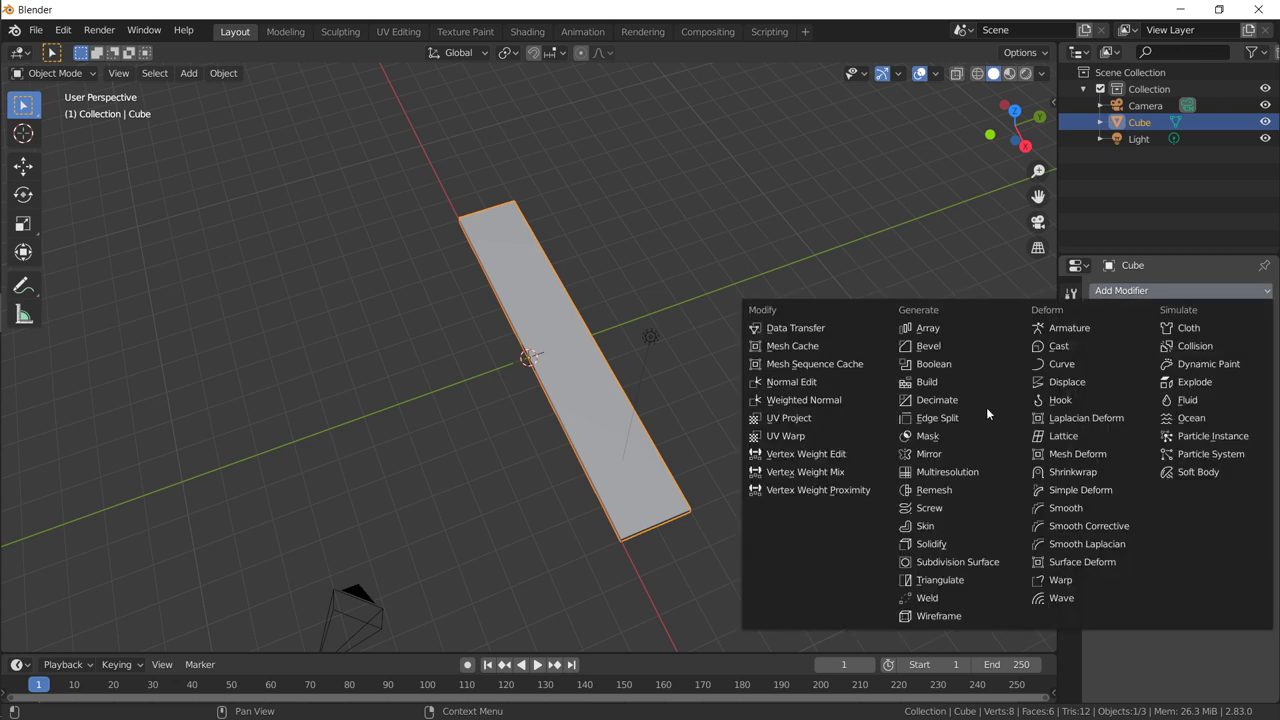
{"action": "left_click", "coordinate": [944, 454]}
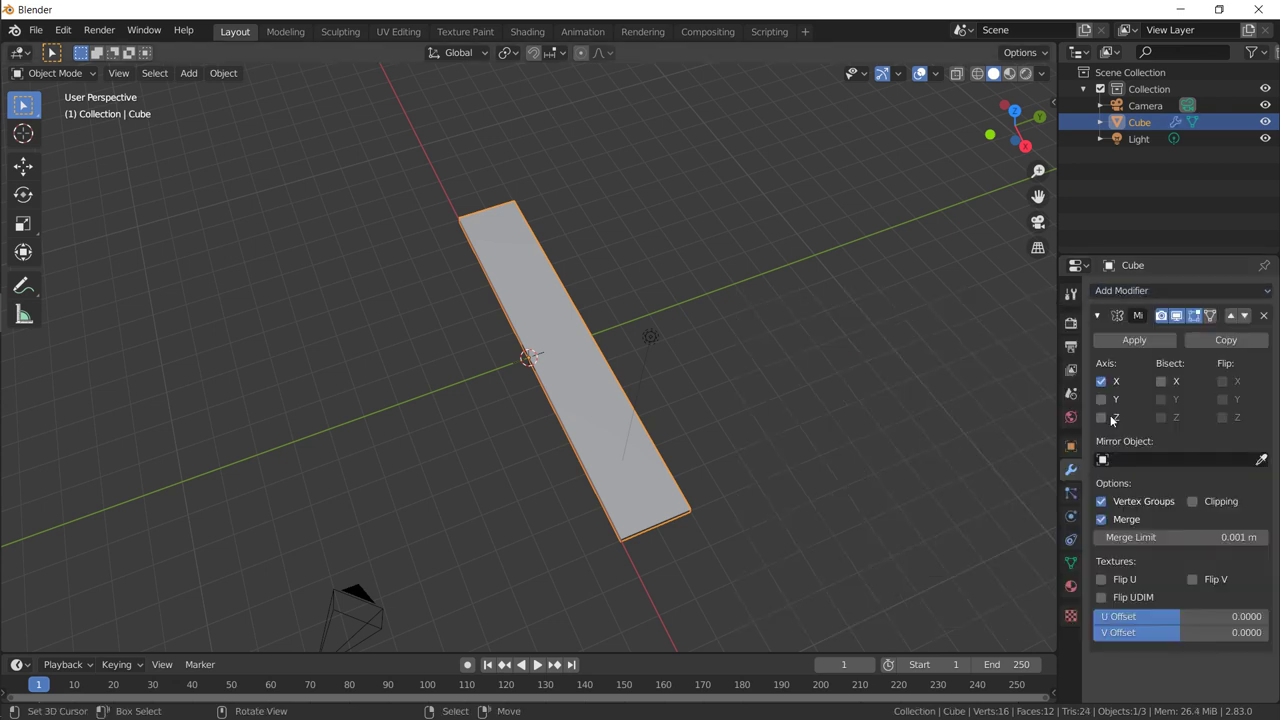
{"action": "left_click", "coordinate": [1101, 381]}
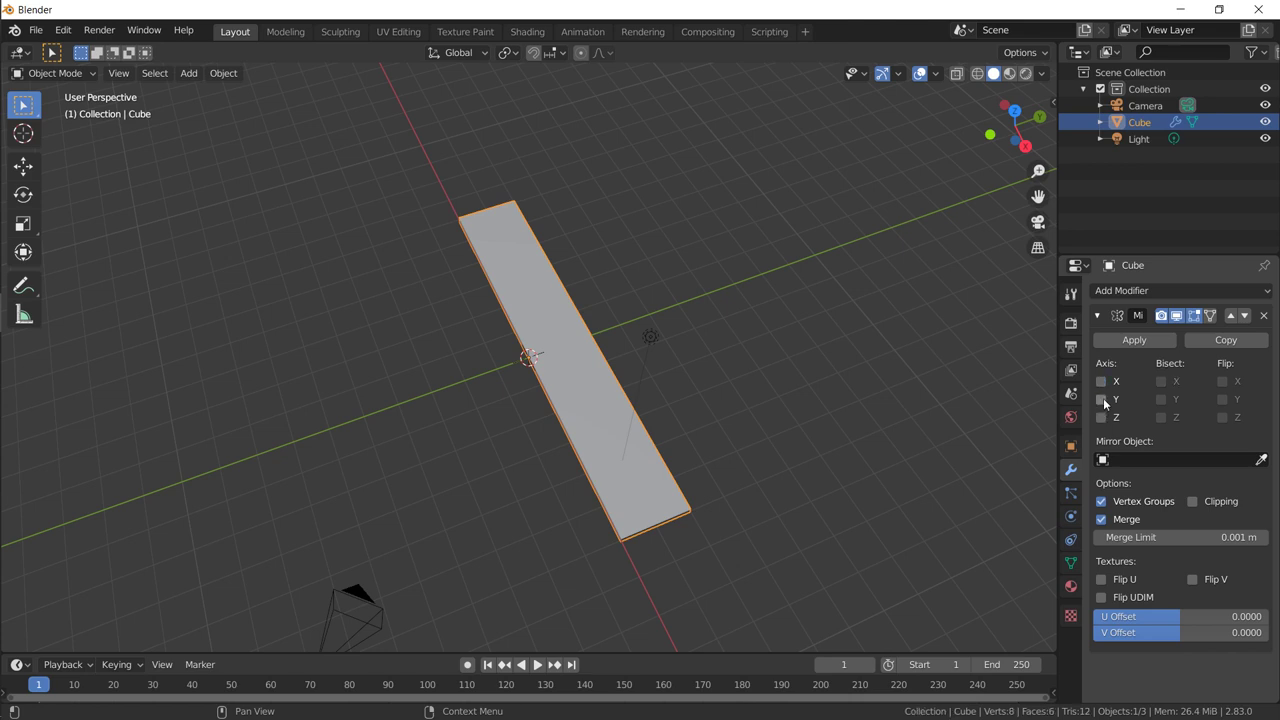
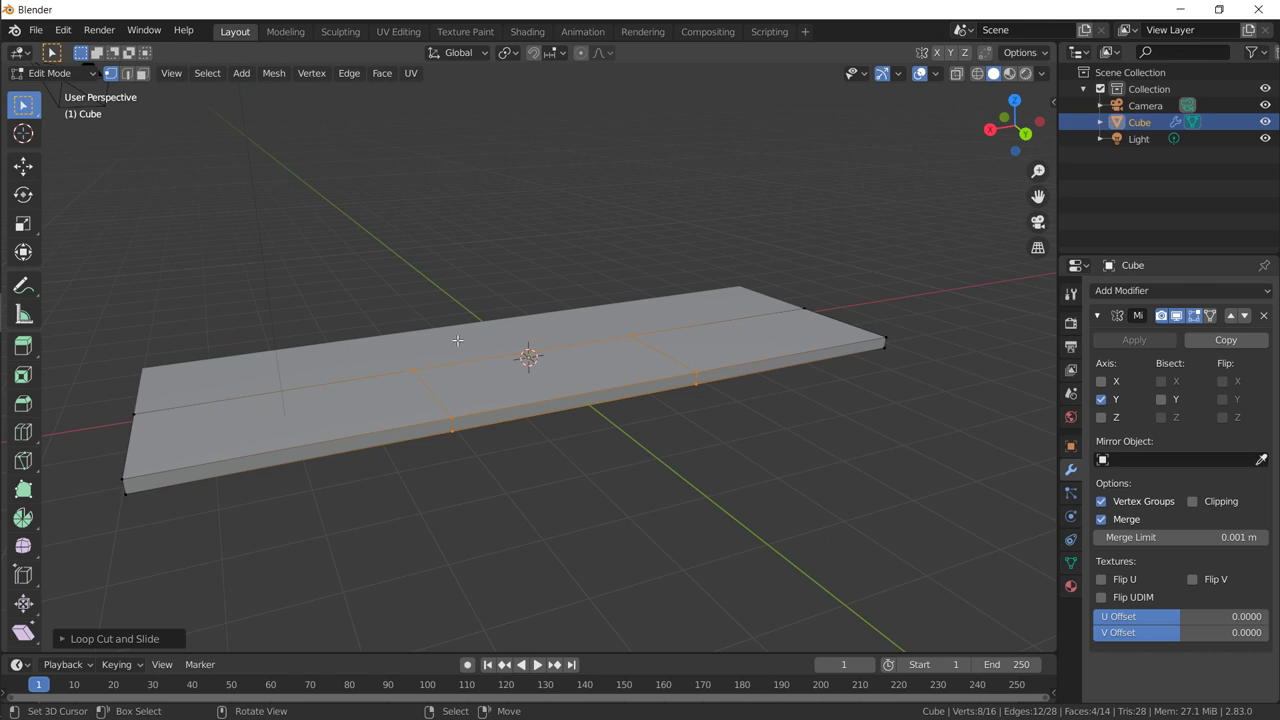
Step: Select the two crosswise edge loops, set the pivot to Median Point and scale them along X into a narrow strip at the plank's centre
{"action": "middle_click_drag", "start_coordinate": [457, 341], "coordinate": [400, 330]}
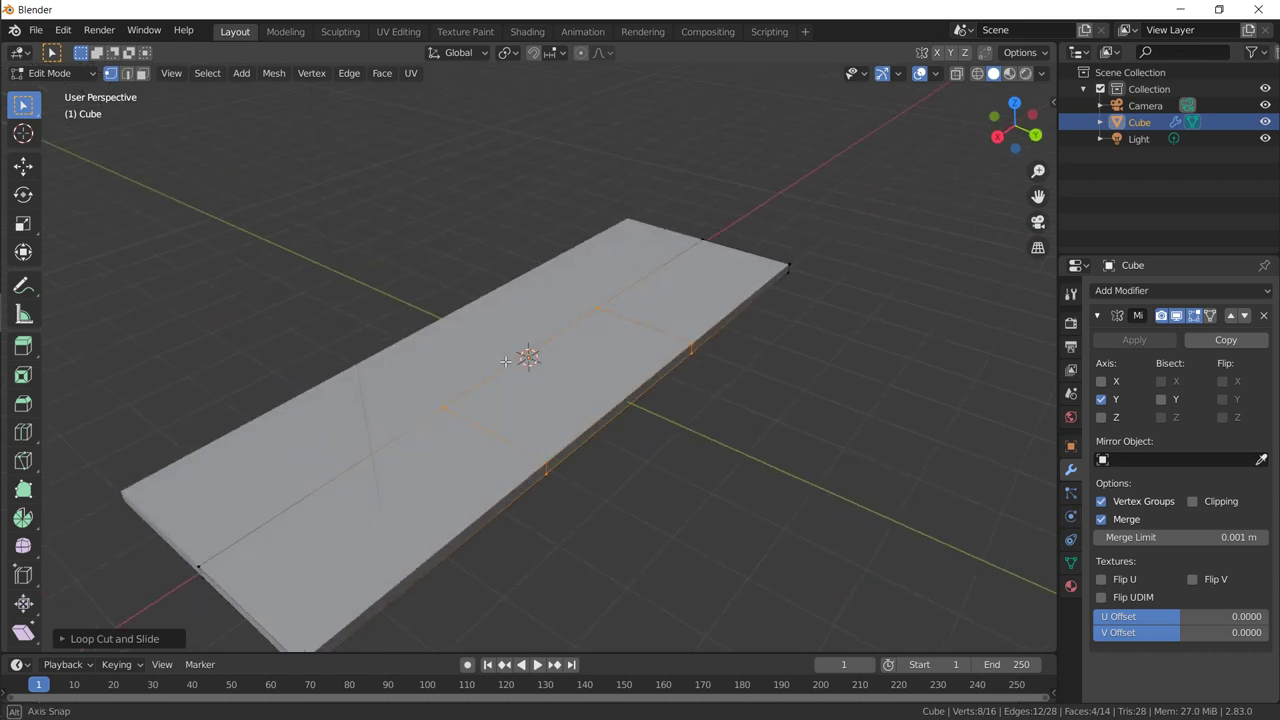
{"action": "left_click", "coordinate": [131, 76]}
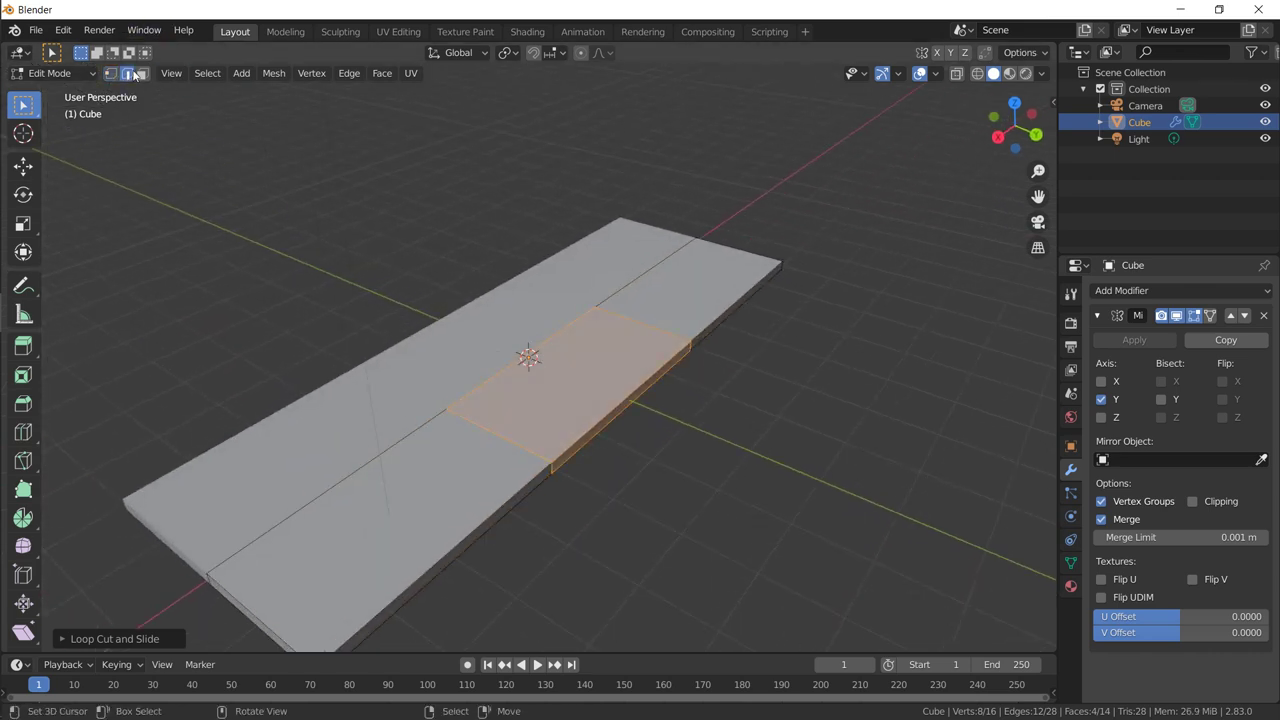
{"action": "middle_click_drag", "start_coordinate": [452, 210], "coordinate": [430, 390]}
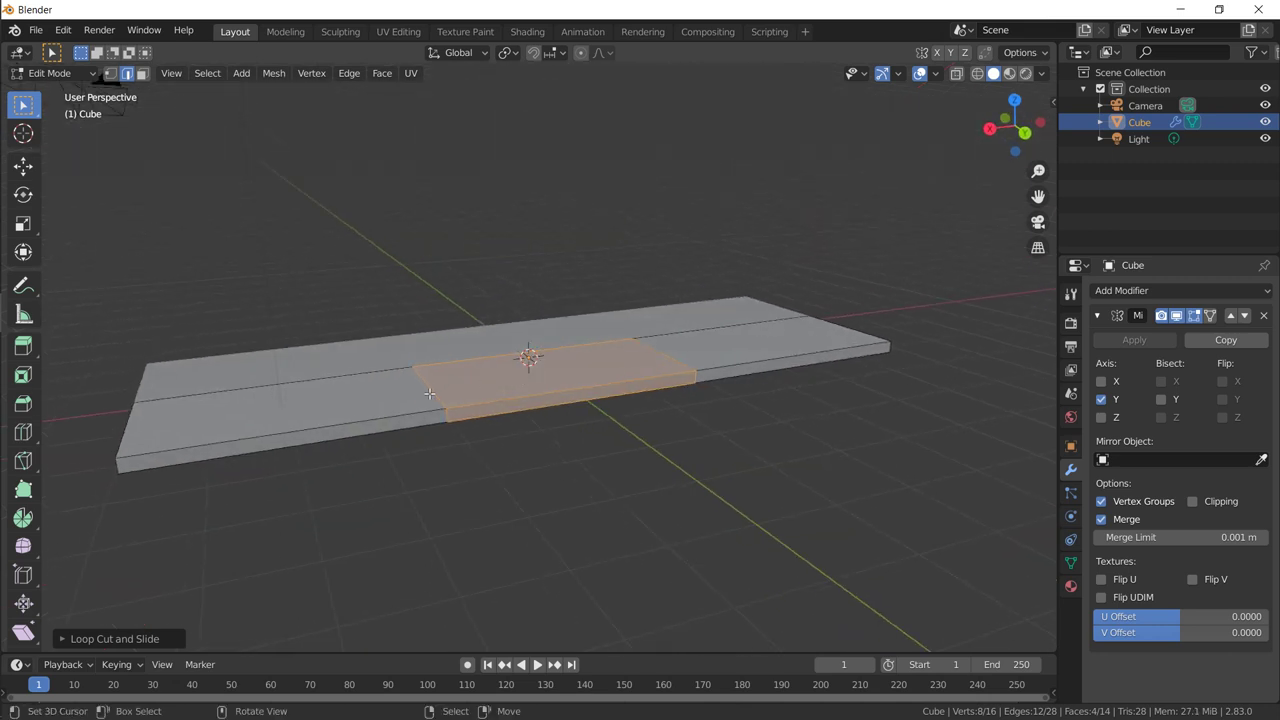
{"action": "key", "text": "alt"}
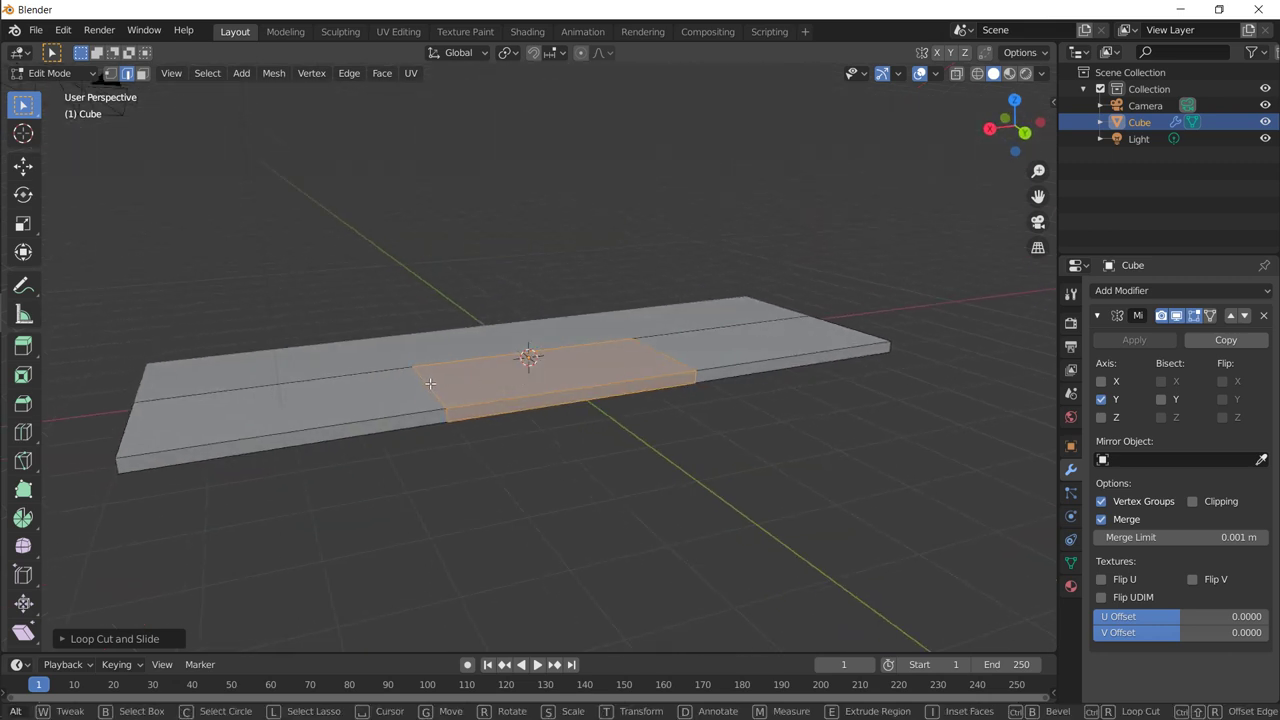
{"action": "left_click", "coordinate": [426, 385], "text": "alt"}
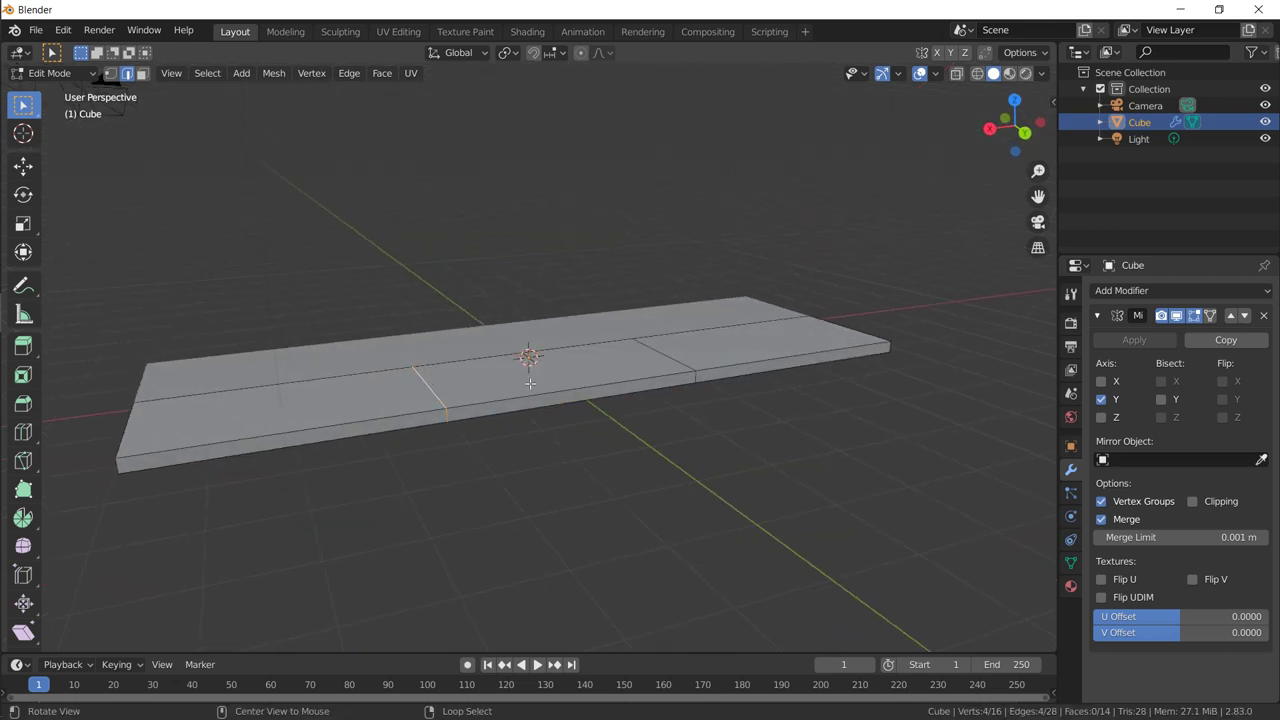
{"action": "key", "text": "shift"}
{"action": "left_click", "coordinate": [670, 356], "text": "alt+shift"}
{"action": "middle_click_drag", "start_coordinate": [591, 428], "coordinate": [545, 458]}
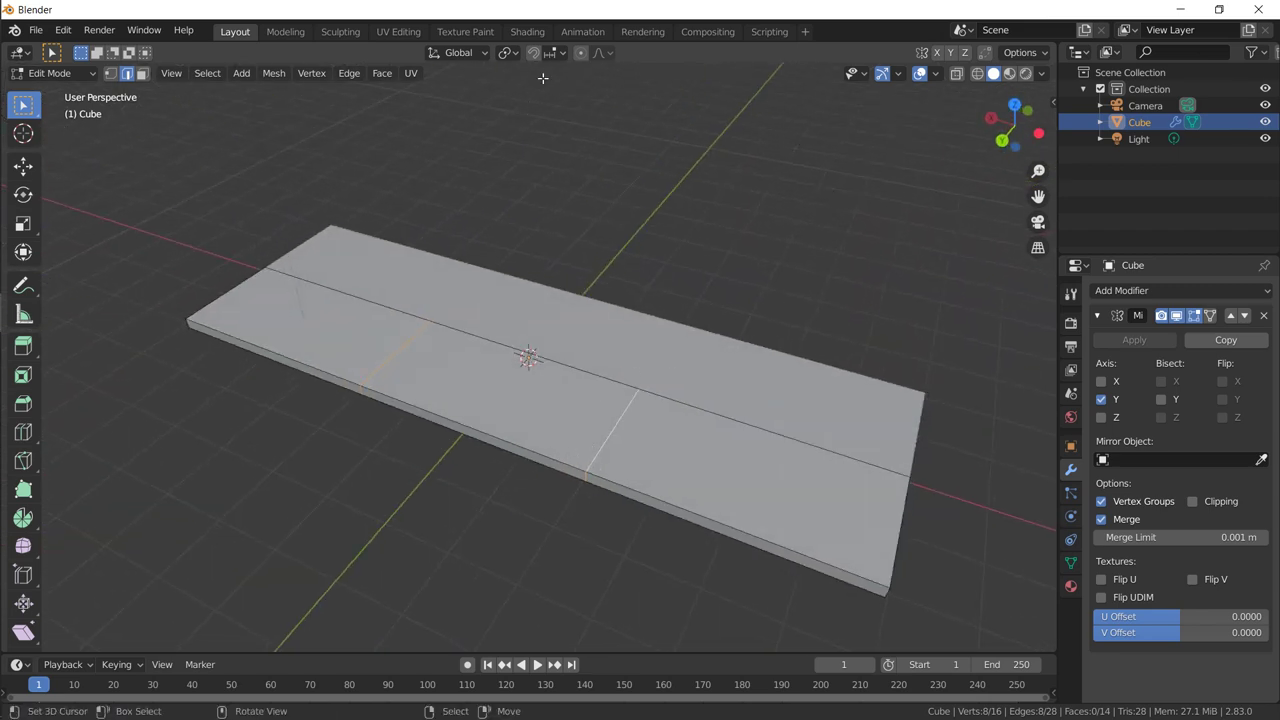
{"action": "left_click", "coordinate": [505, 53]}
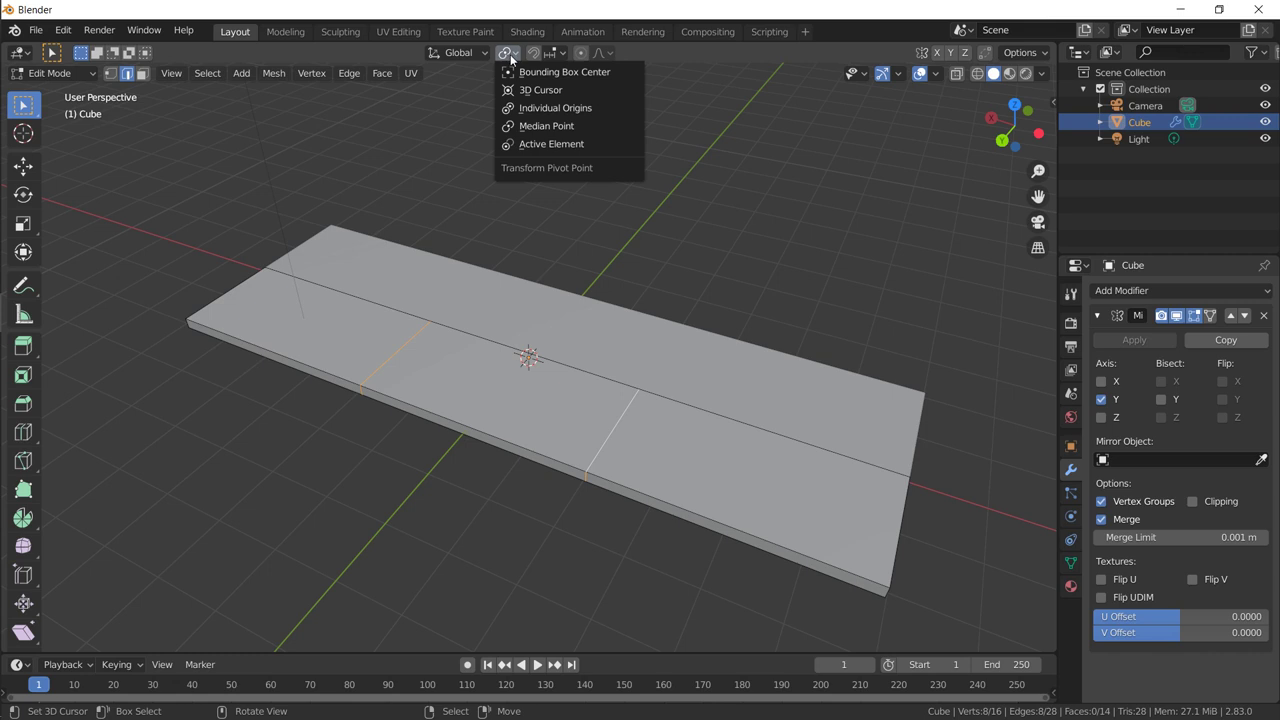
{"action": "left_click", "coordinate": [531, 129]}
{"action": "key", "text": "s"}
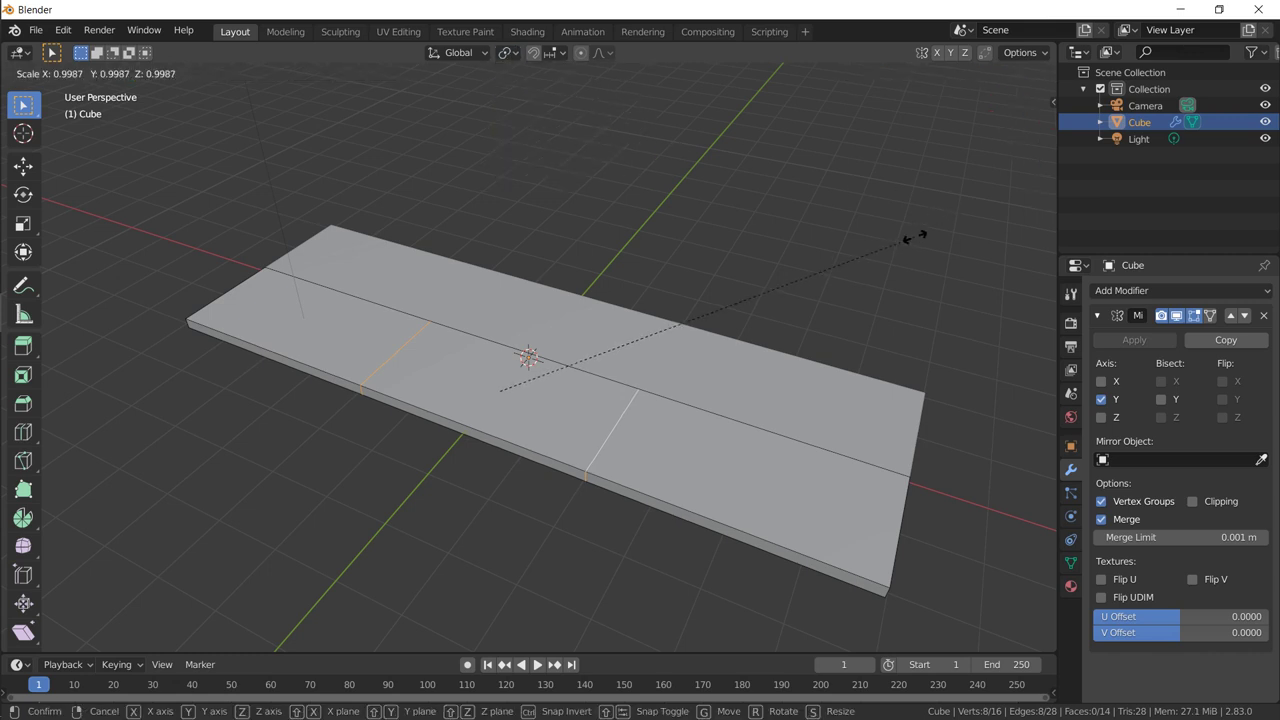
{"action": "key", "text": "x"}
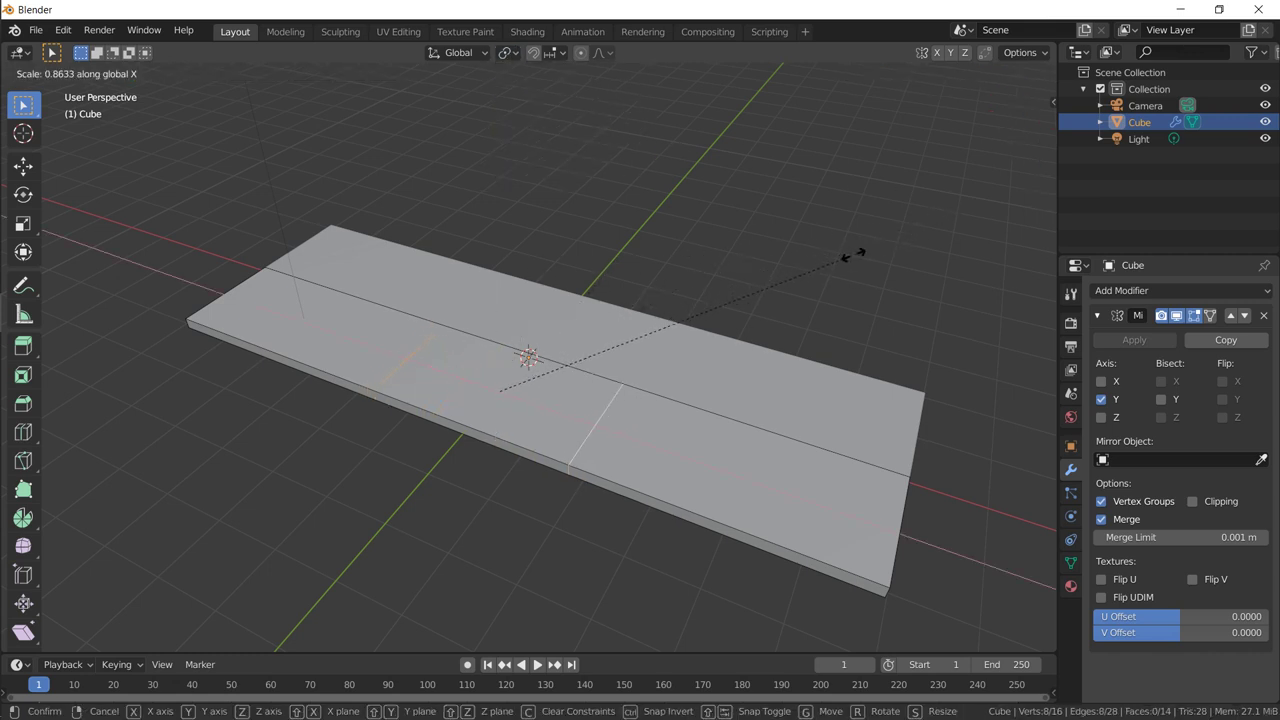
{"action": "left_click", "coordinate": [526, 399]}
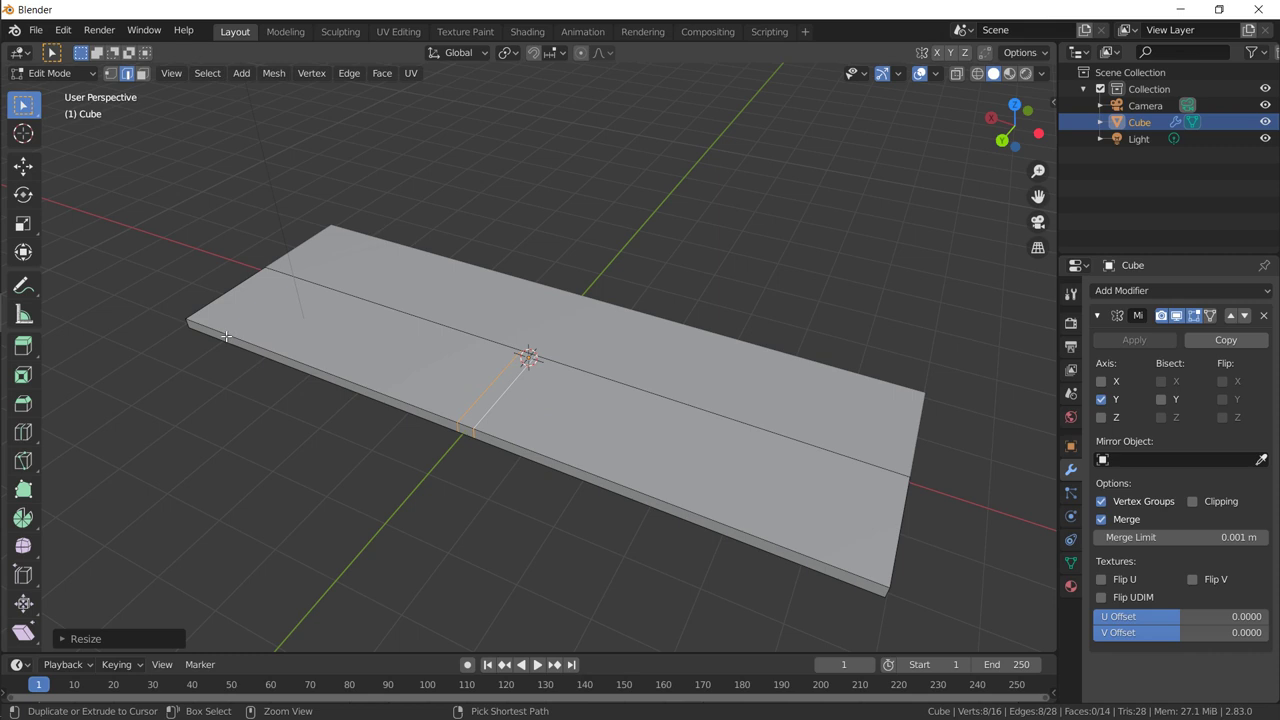
Step: Add a crosswise loop cut close to each short end of the plank
{"action": "key", "text": "g"}
{"action": "key", "text": "g"}
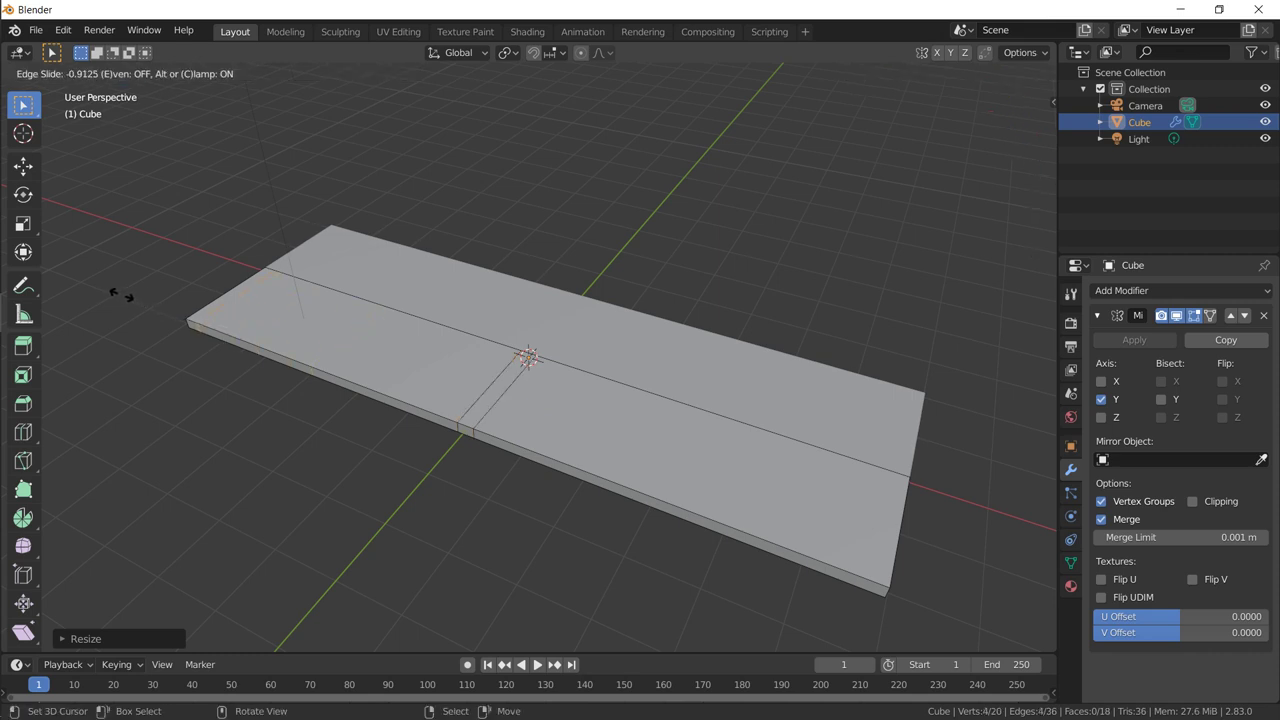
{"action": "left_click", "coordinate": [116, 295]}
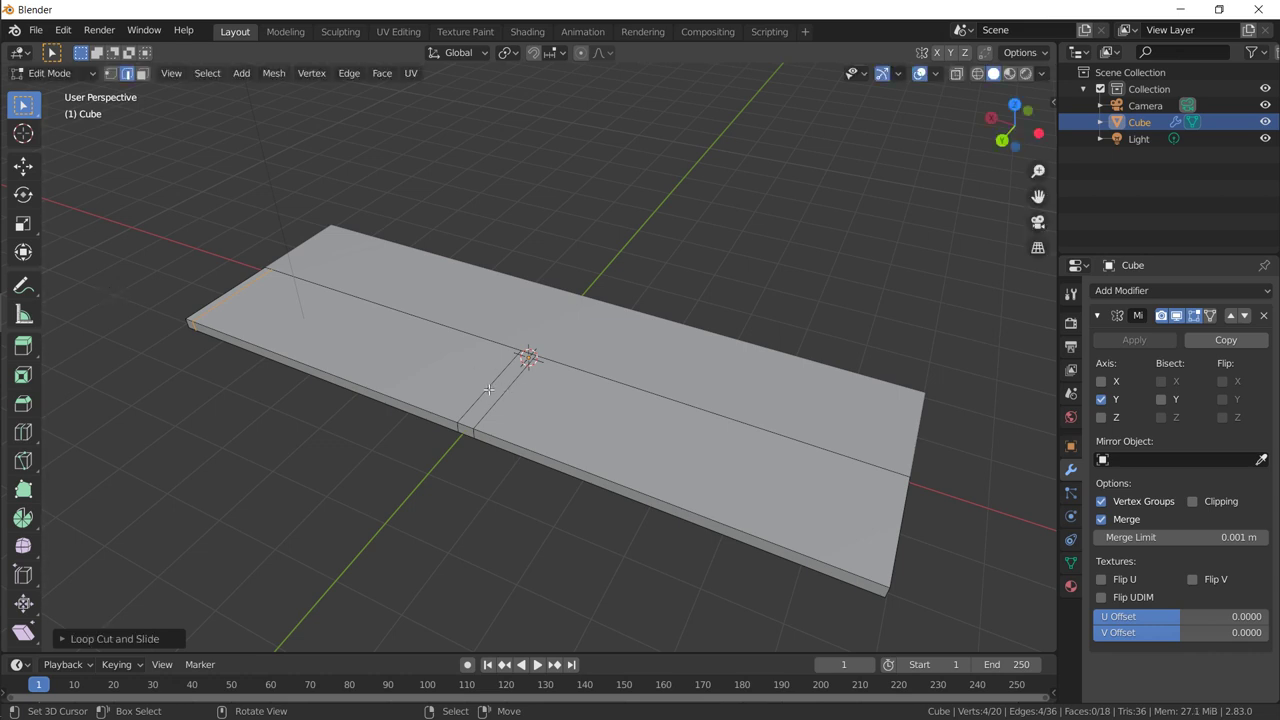
{"action": "key", "text": "ctrl"}
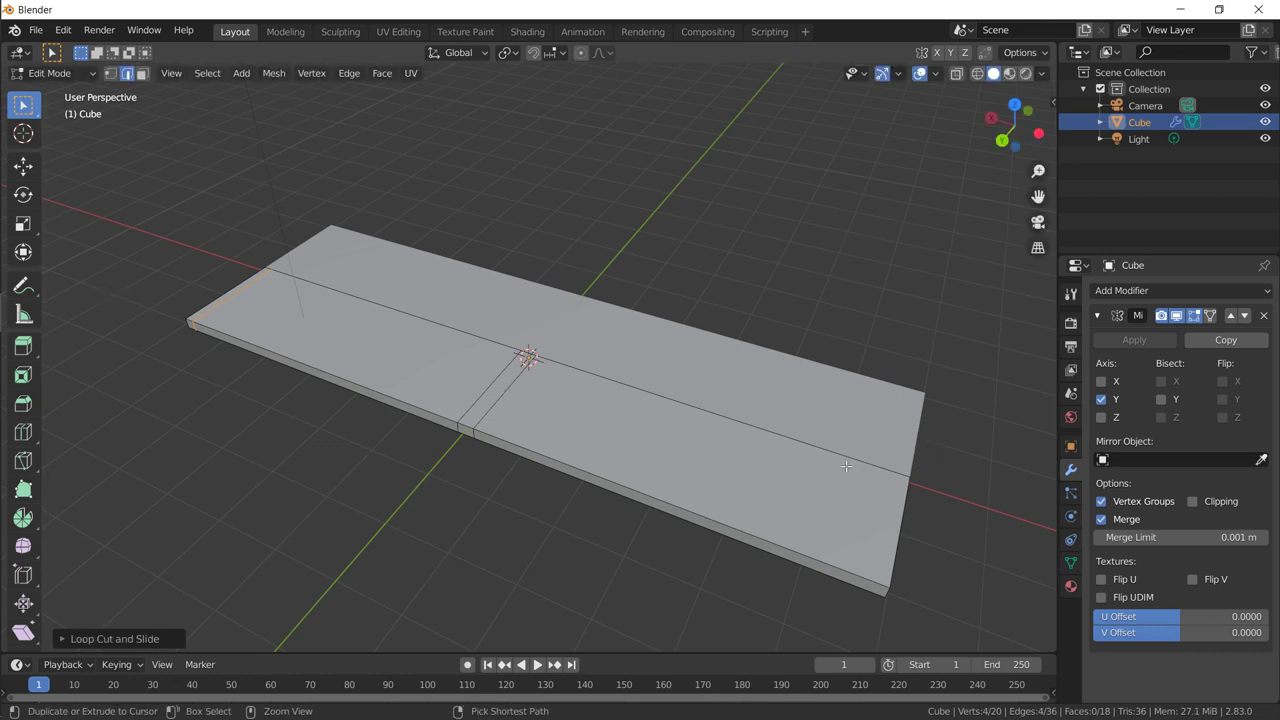
{"action": "key", "text": "ctrl+r"}
{"action": "left_click", "coordinate": [746, 432]}
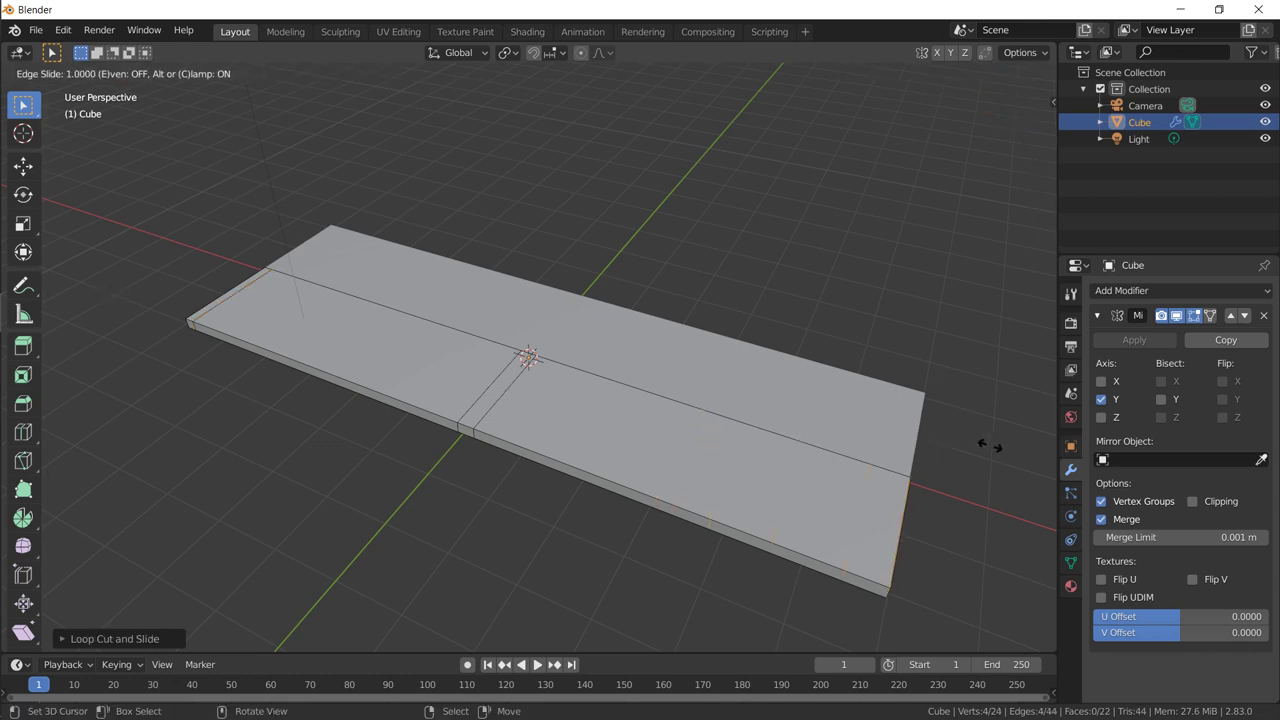
{"action": "left_click", "coordinate": [921, 489]}
Step: Select the edge loop near the plank's +X end and slide it by a factor of about 0.27 closer to that end
{"action": "middle_click_drag", "start_coordinate": [800, 475], "coordinate": [589, 486]}
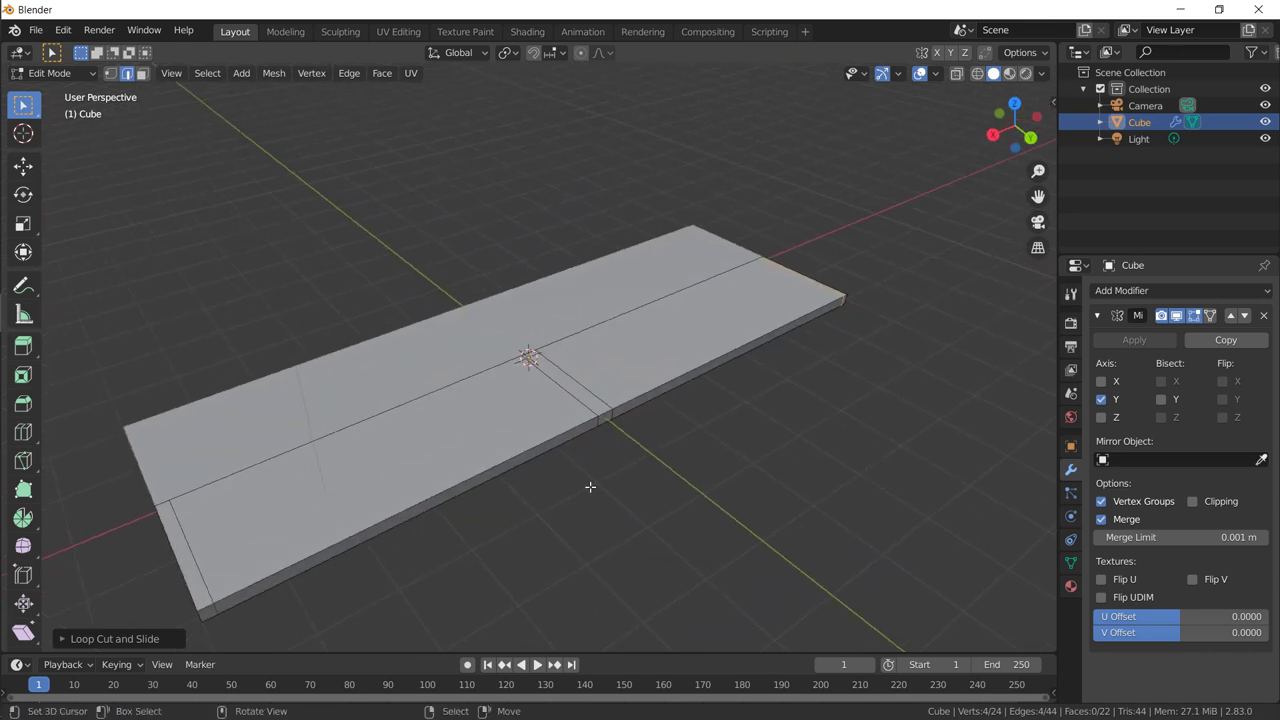
{"action": "key", "text": "alt"}
{"action": "left_click", "coordinate": [193, 553], "text": "alt"}
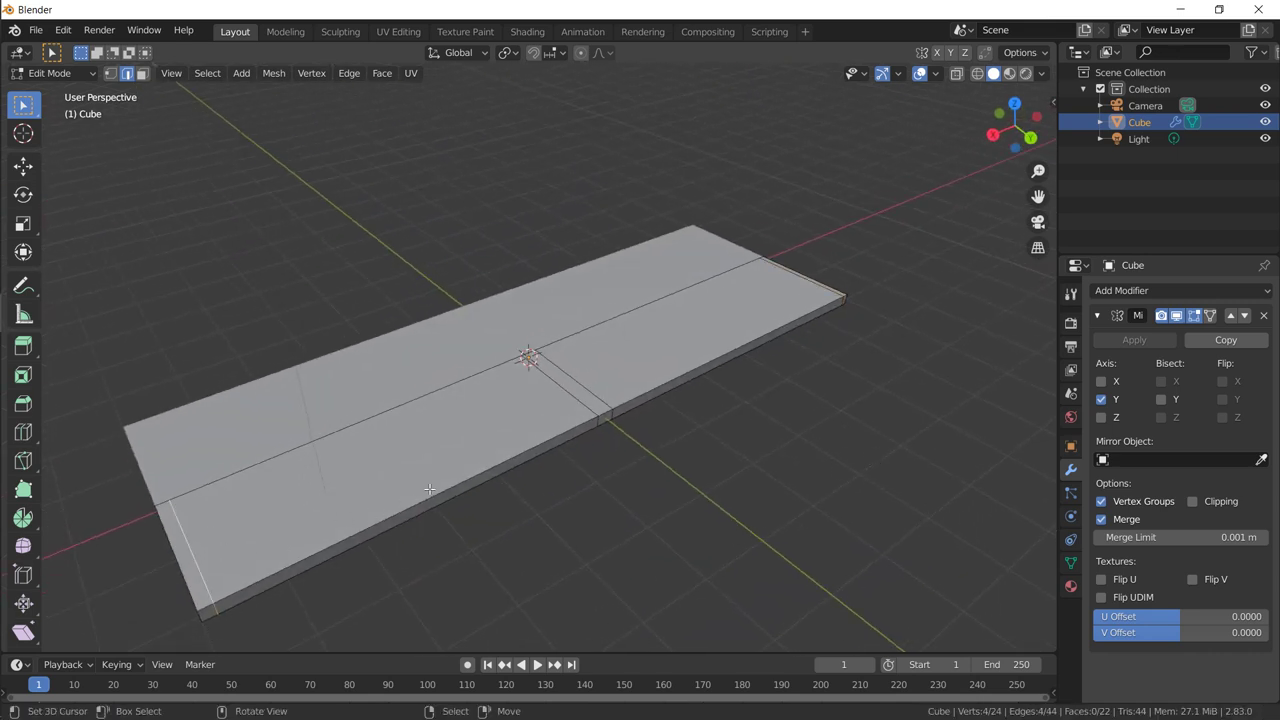
{"action": "key", "text": "g"}
{"action": "key", "text": "g"}
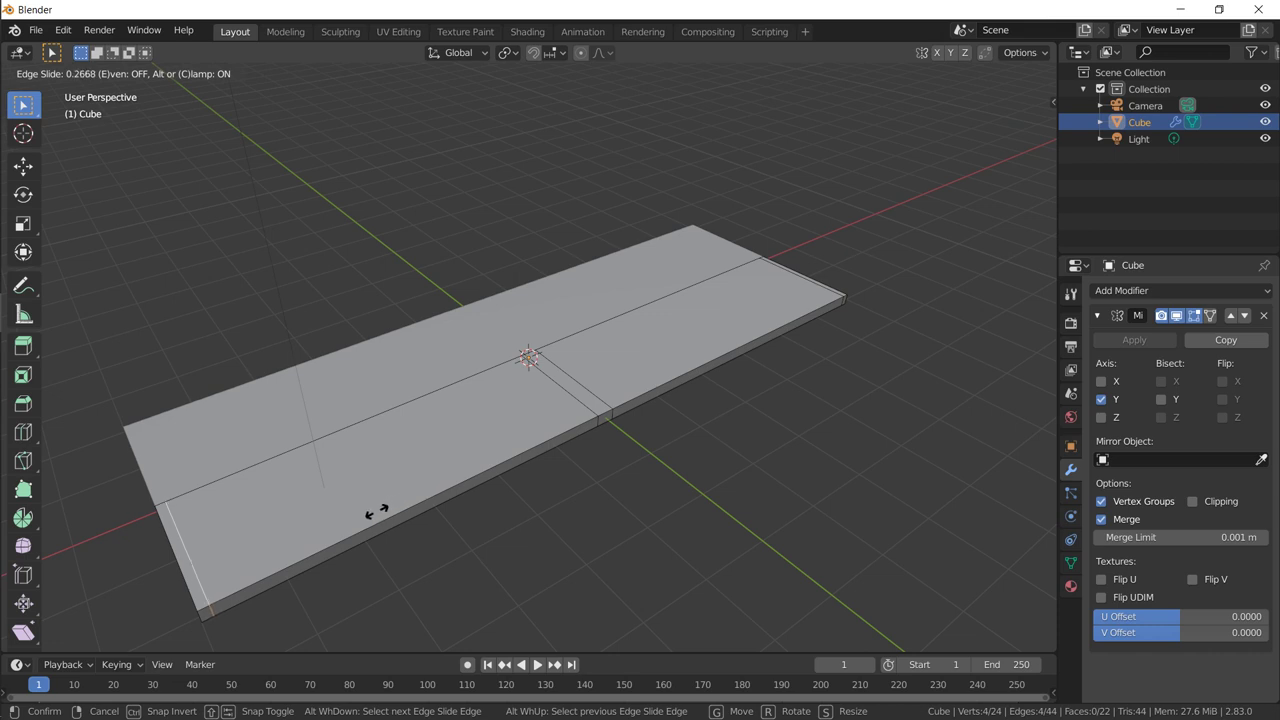
{"action": "left_click", "coordinate": [371, 514]}
Step: Add a lengthwise loop cut and slide it by about 0.8 towards the plank's outer long edge
{"action": "middle_click_drag", "start_coordinate": [453, 487], "coordinate": [380, 477]}
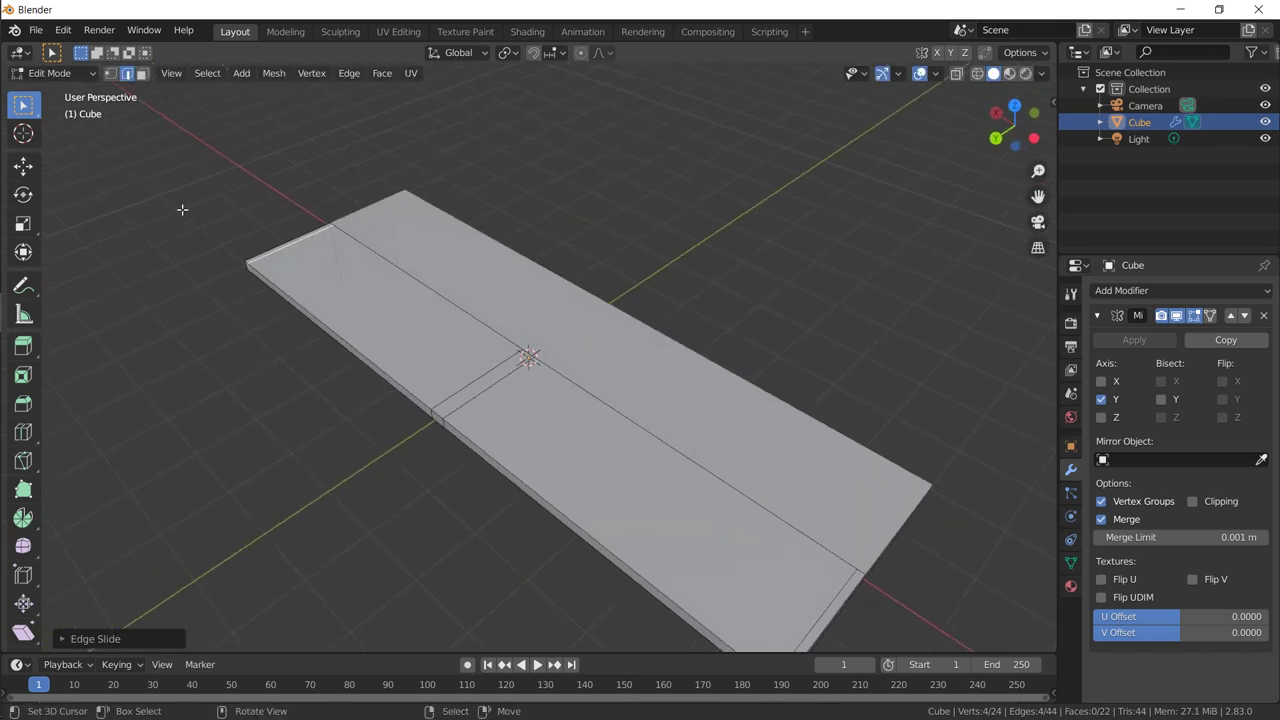
{"action": "key", "text": "ctrl+r"}
{"action": "left_click", "coordinate": [284, 236]}
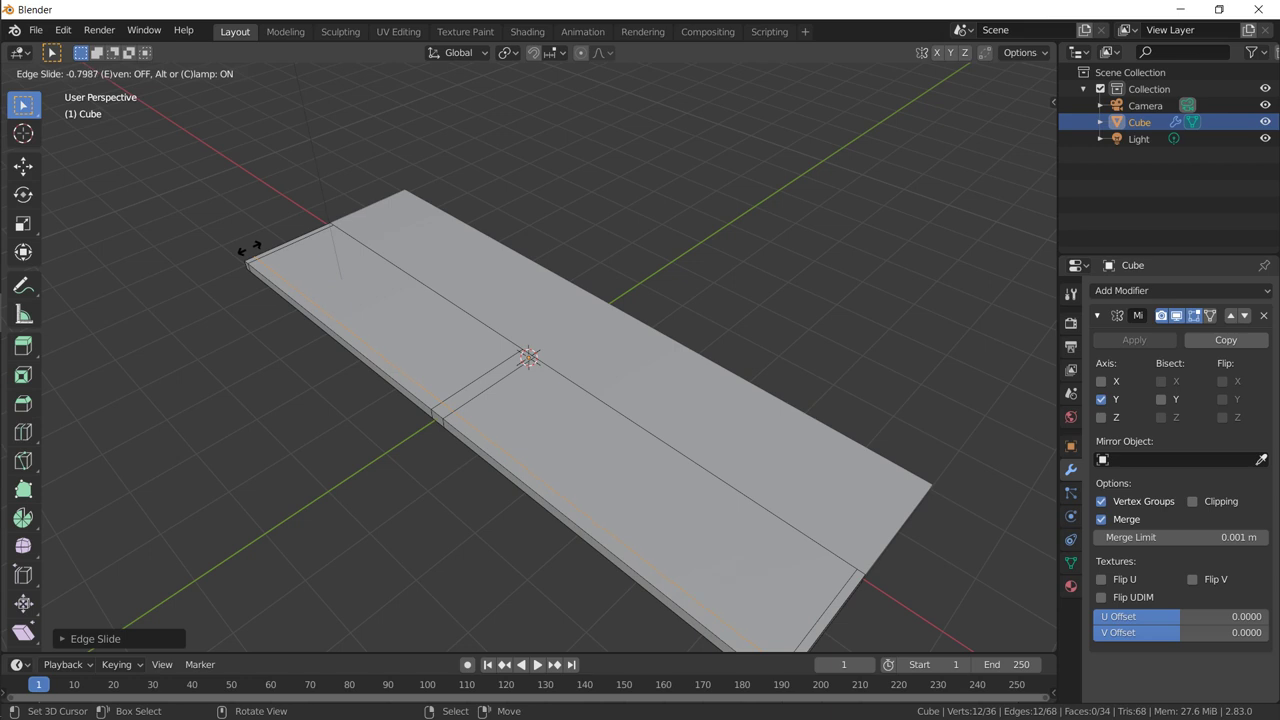
{"action": "left_click", "coordinate": [249, 249]}
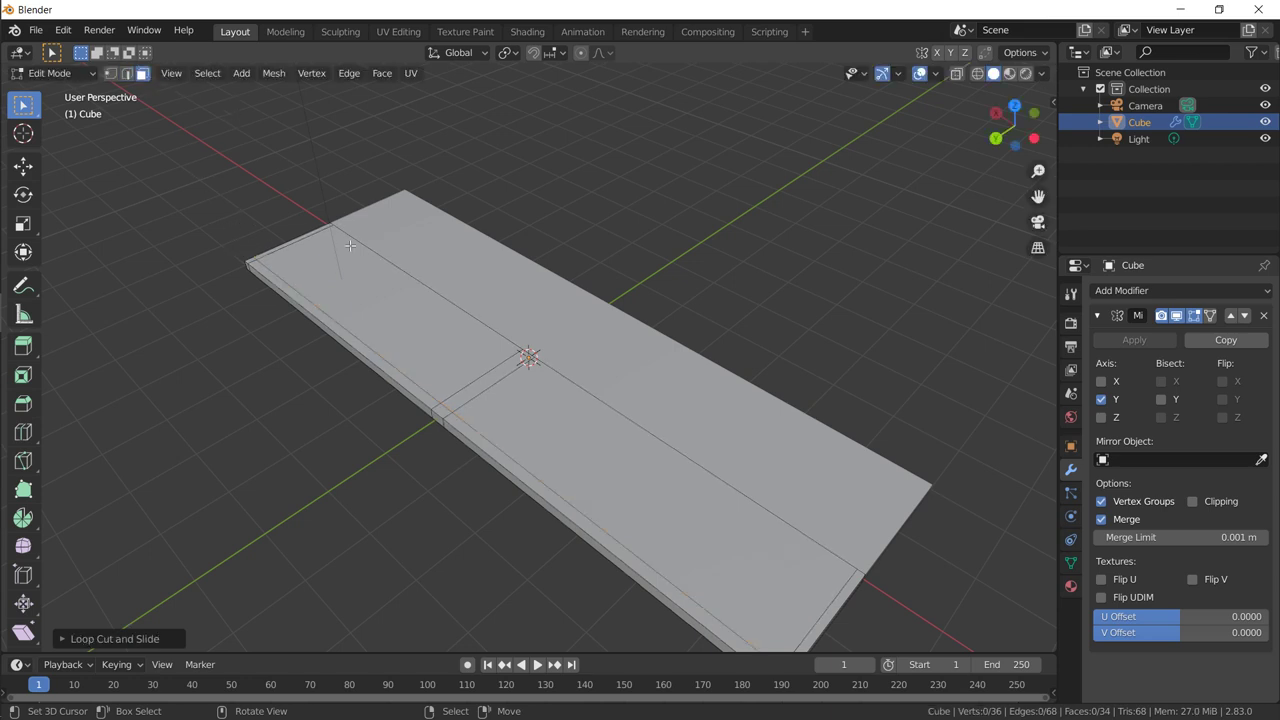
Step: Hide the Mirror modifier's result in the viewport and delete the strip of inner side faces along the plank's centre line
{"action": "middle_click_drag", "start_coordinate": [427, 286], "coordinate": [389, 276]}
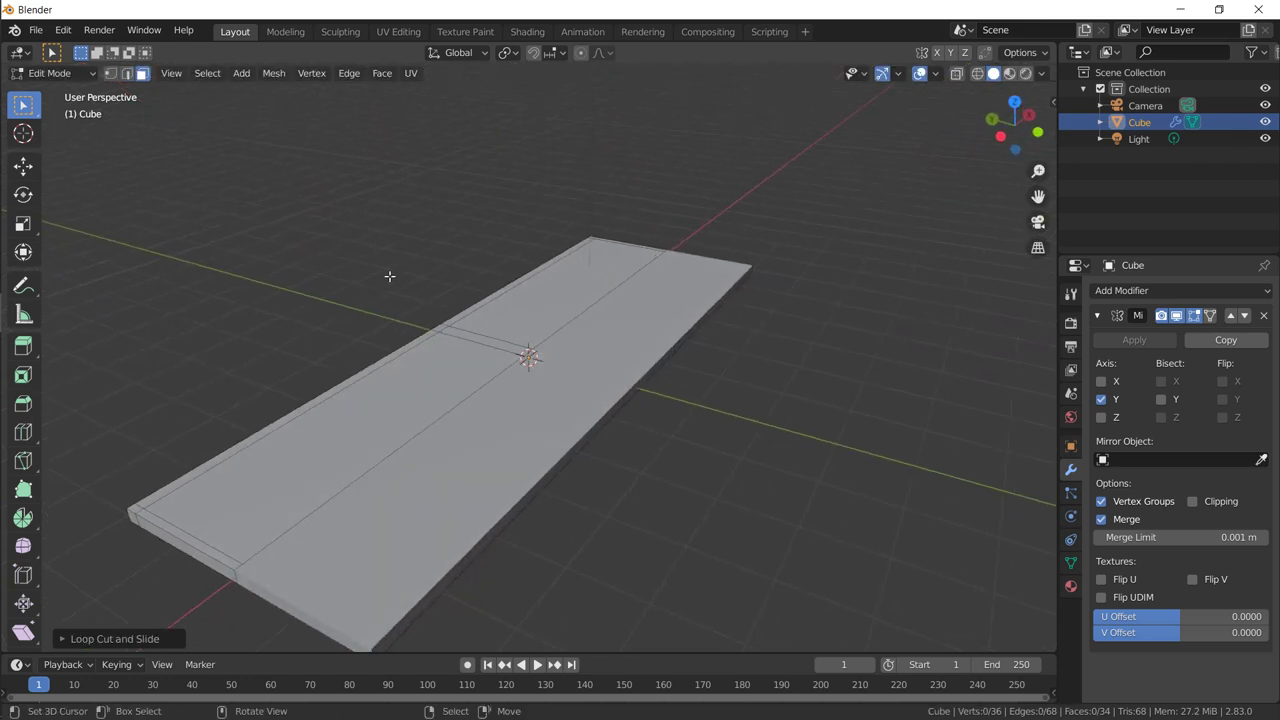
{"action": "left_click", "coordinate": [1177, 315]}
{"action": "middle_click_drag", "start_coordinate": [635, 385], "coordinate": [357, 403]}
{"action": "left_click", "coordinate": [357, 403]}
{"action": "left_click", "coordinate": [162, 450]}
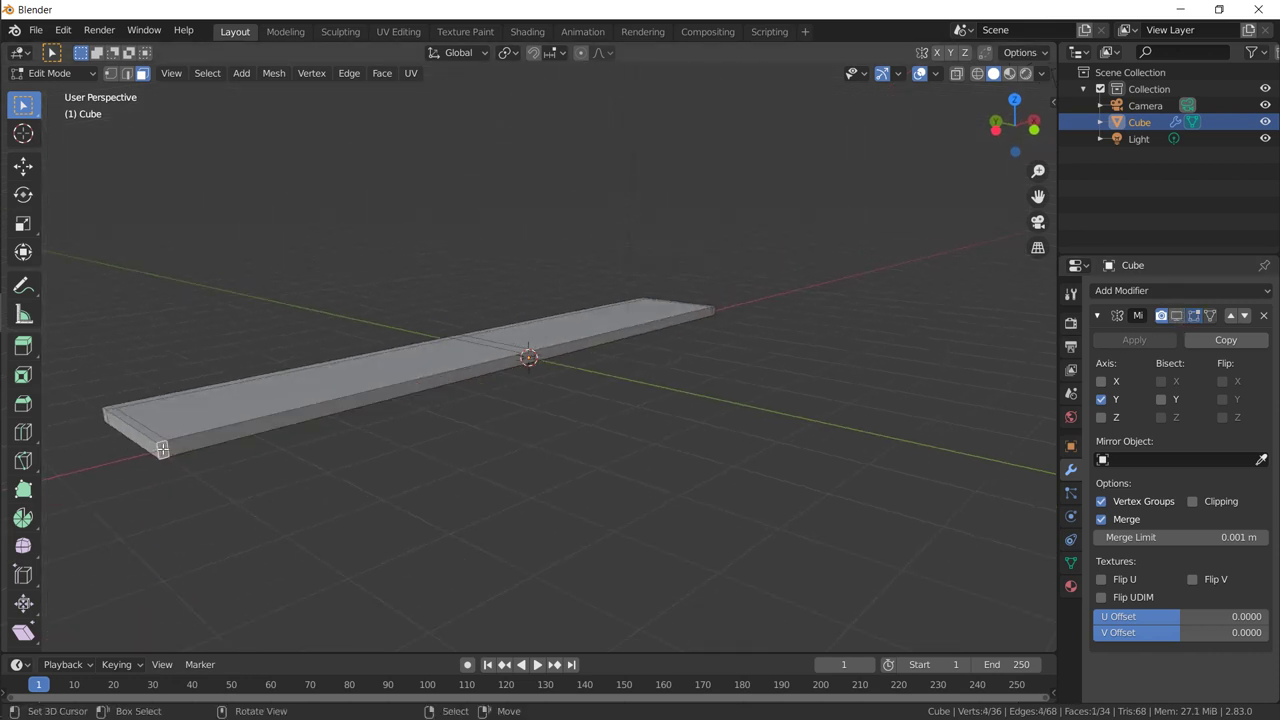
{"action": "left_click", "coordinate": [714, 309], "text": "ctrl"}
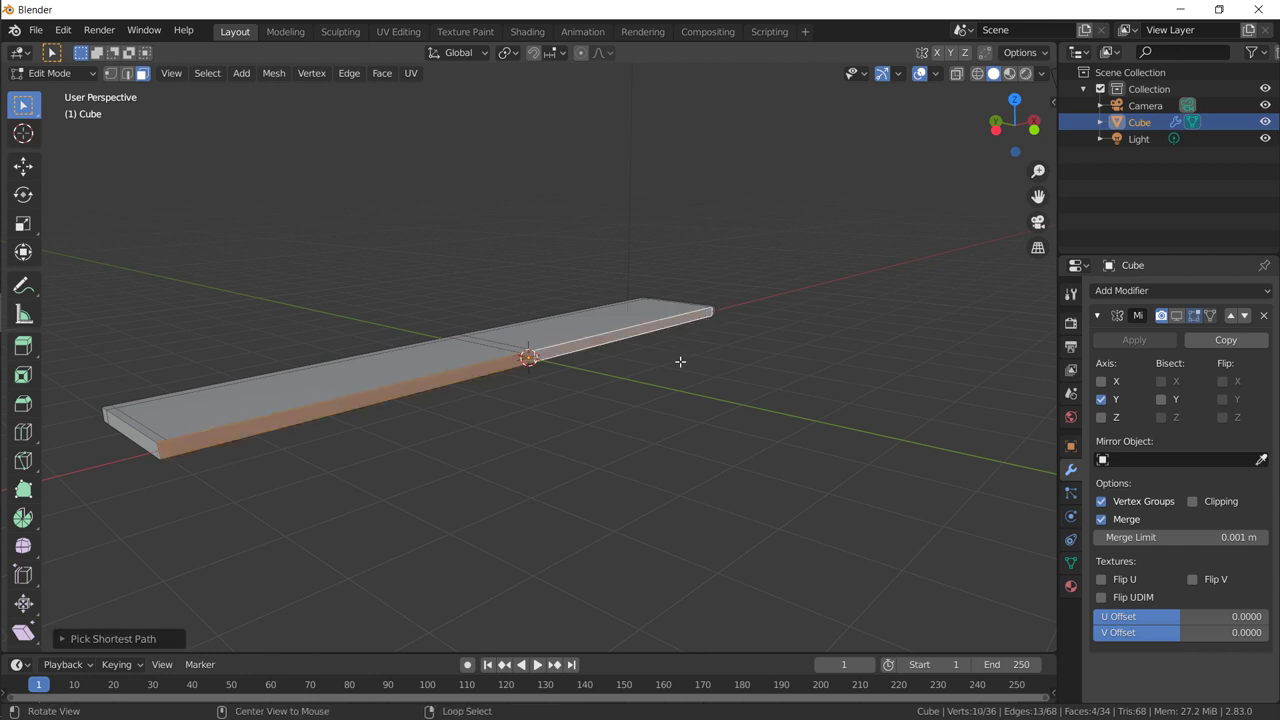
{"action": "middle_click_drag", "start_coordinate": [680, 360], "coordinate": [765, 370]}
{"action": "left_click", "coordinate": [819, 409], "text": "shift"}
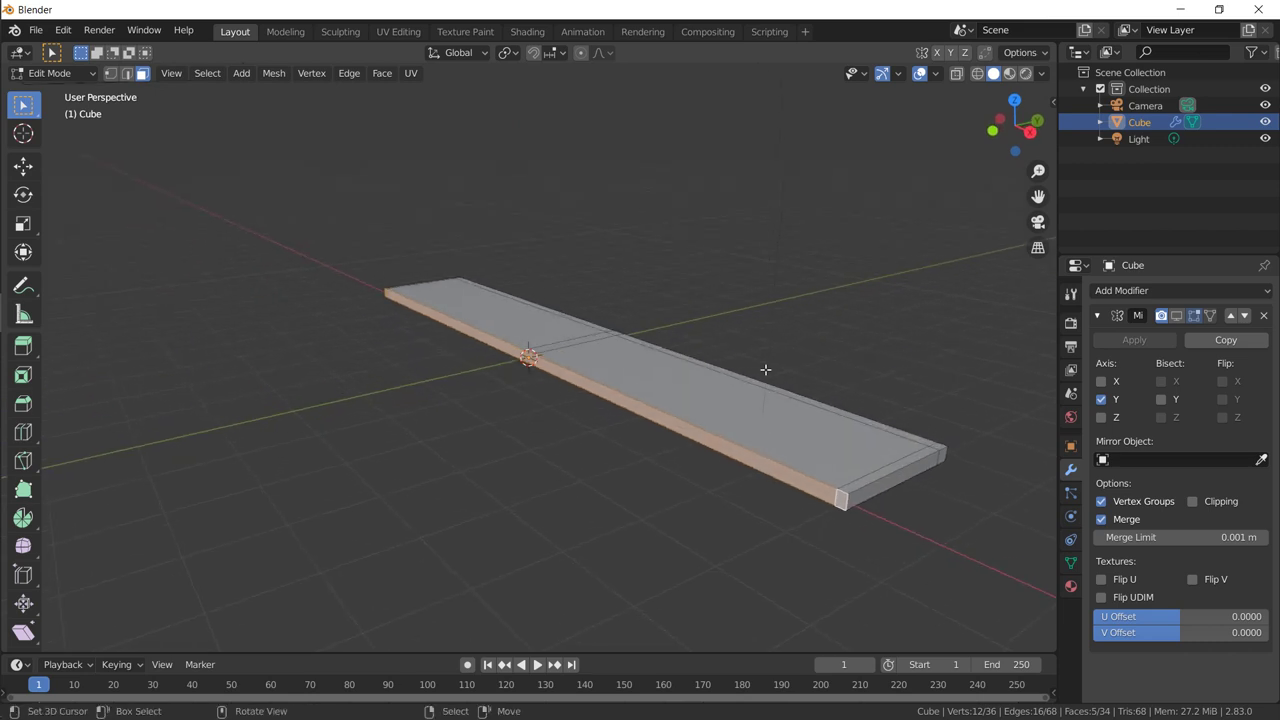
{"action": "key", "text": "x"}
{"action": "left_click", "coordinate": [765, 370]}
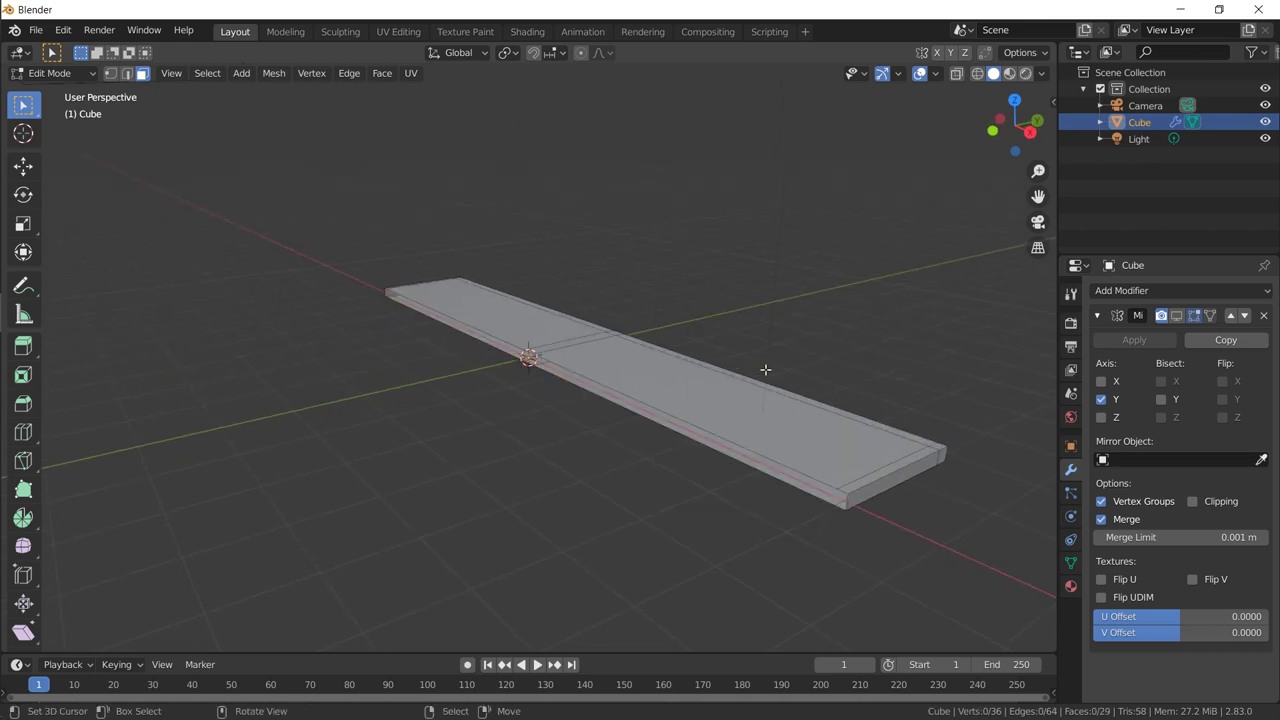
Step: Select the large top and bottom faces of the plank's -X half and join them with Bridge Edge Loops to cut an opening
{"action": "middle_click_drag", "start_coordinate": [765, 370], "coordinate": [589, 230]}
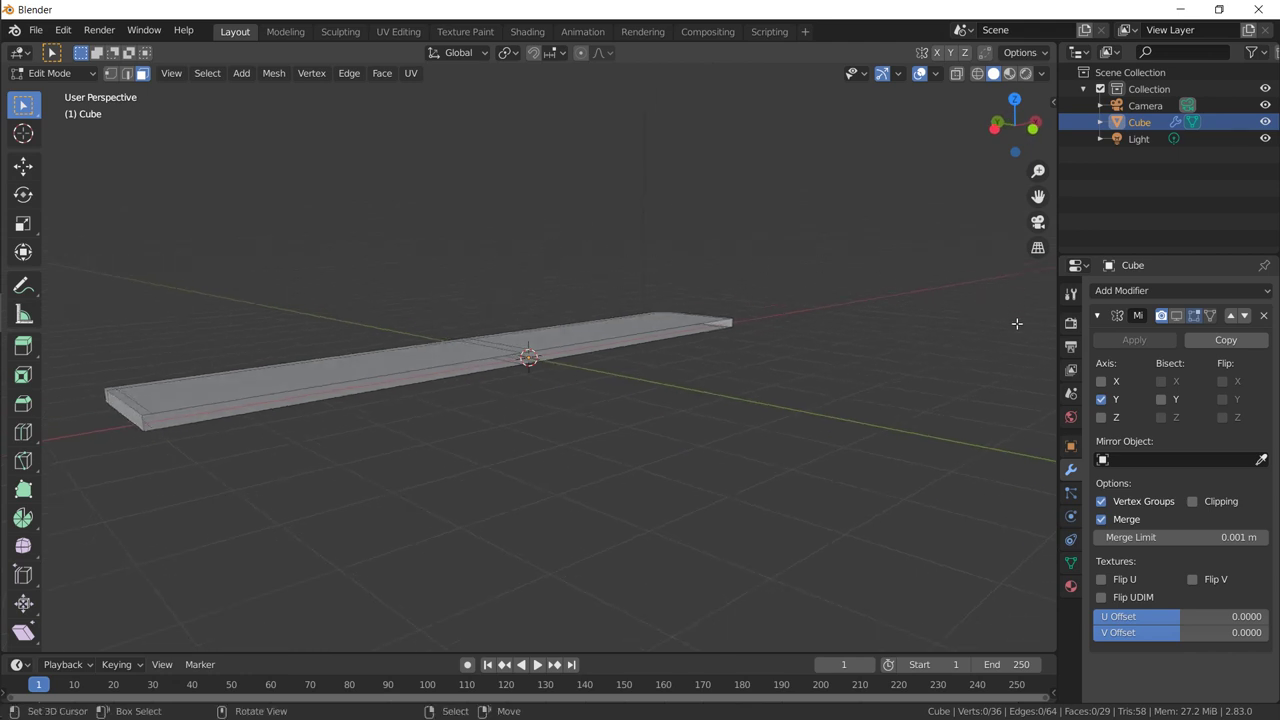
{"action": "middle_click_drag", "start_coordinate": [957, 323], "coordinate": [486, 388]}
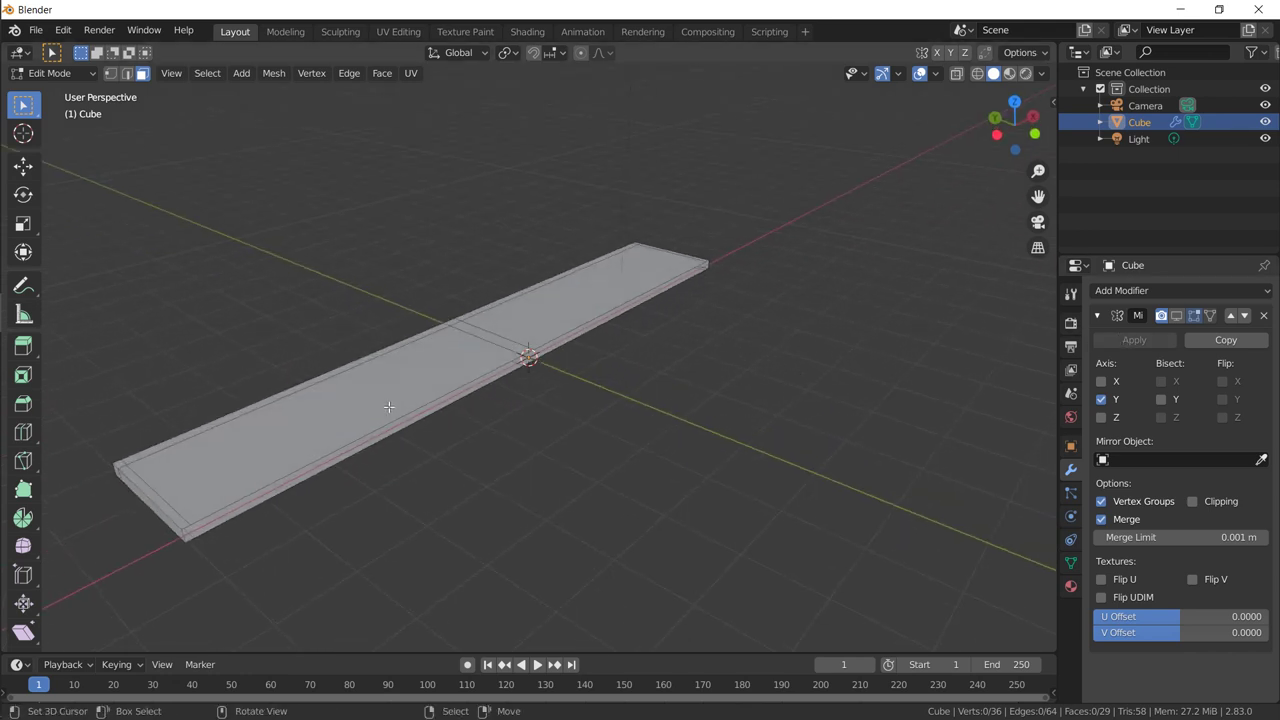
{"action": "key", "text": "shift"}
{"action": "left_click", "coordinate": [380, 402], "text": "shift"}
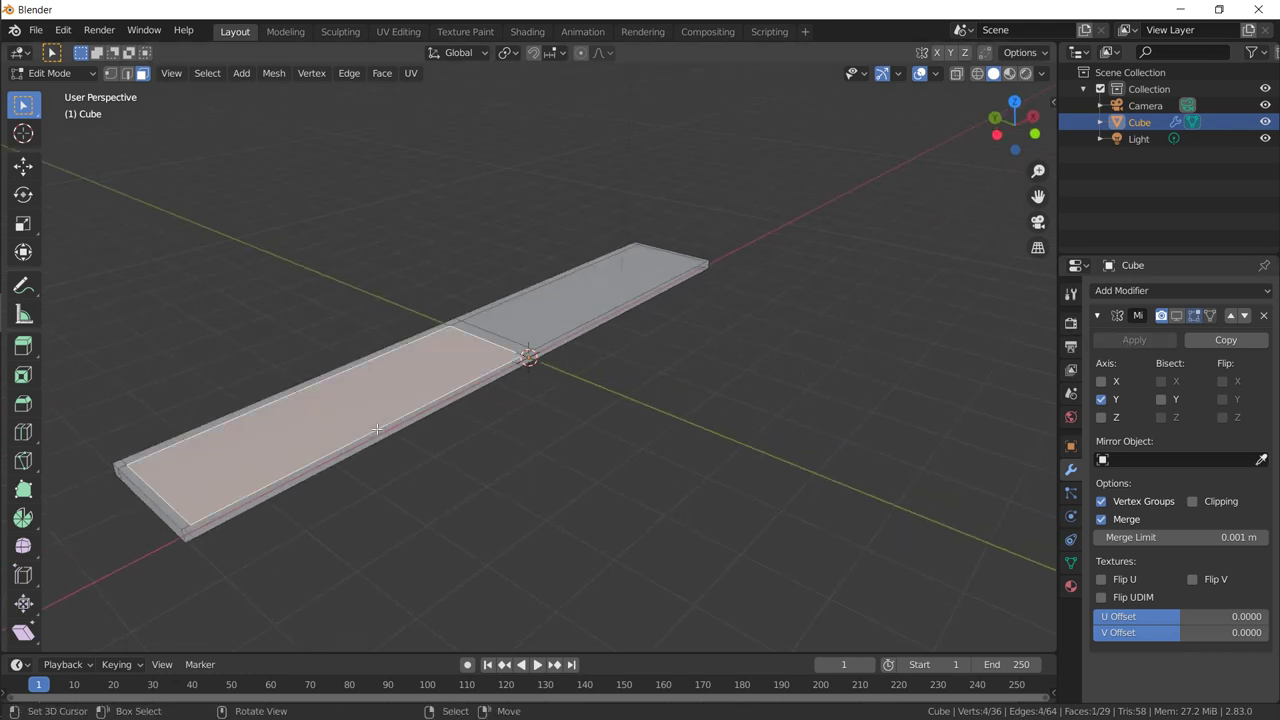
{"action": "middle_click_drag", "start_coordinate": [380, 402], "coordinate": [334, 323]}
{"action": "left_click", "coordinate": [330, 323], "text": "shift"}
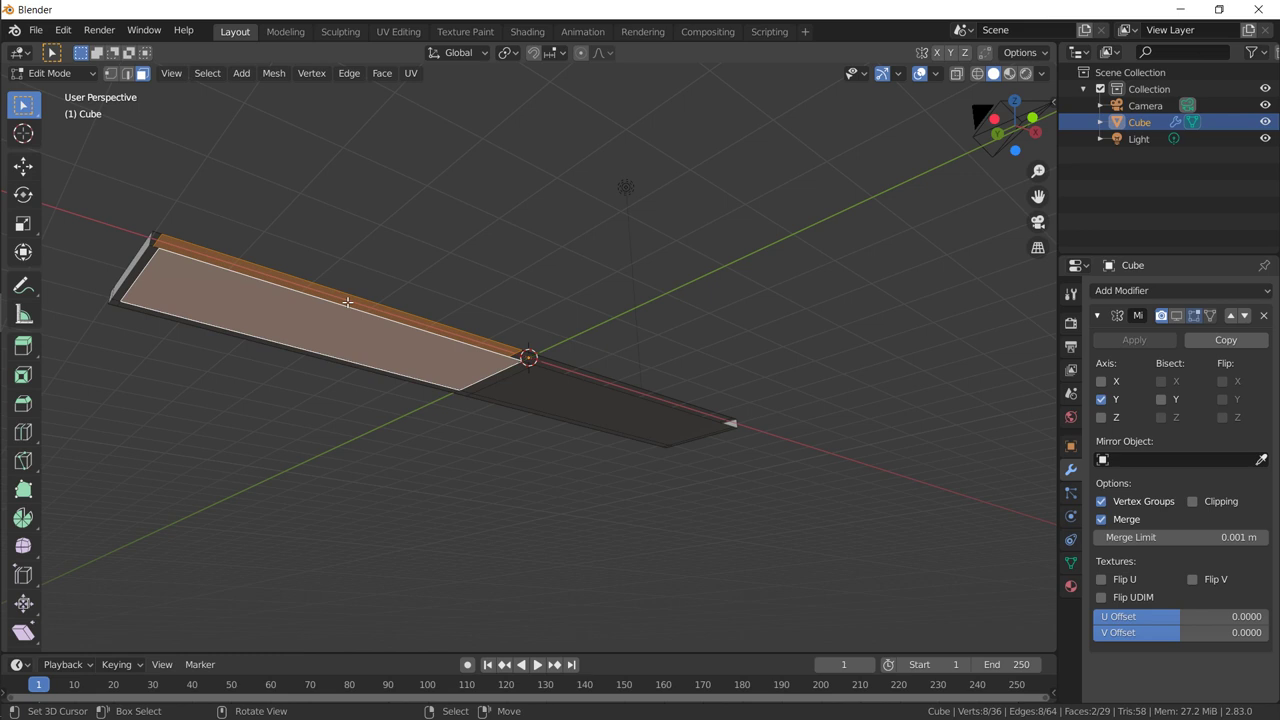
{"action": "key", "text": "F3"}
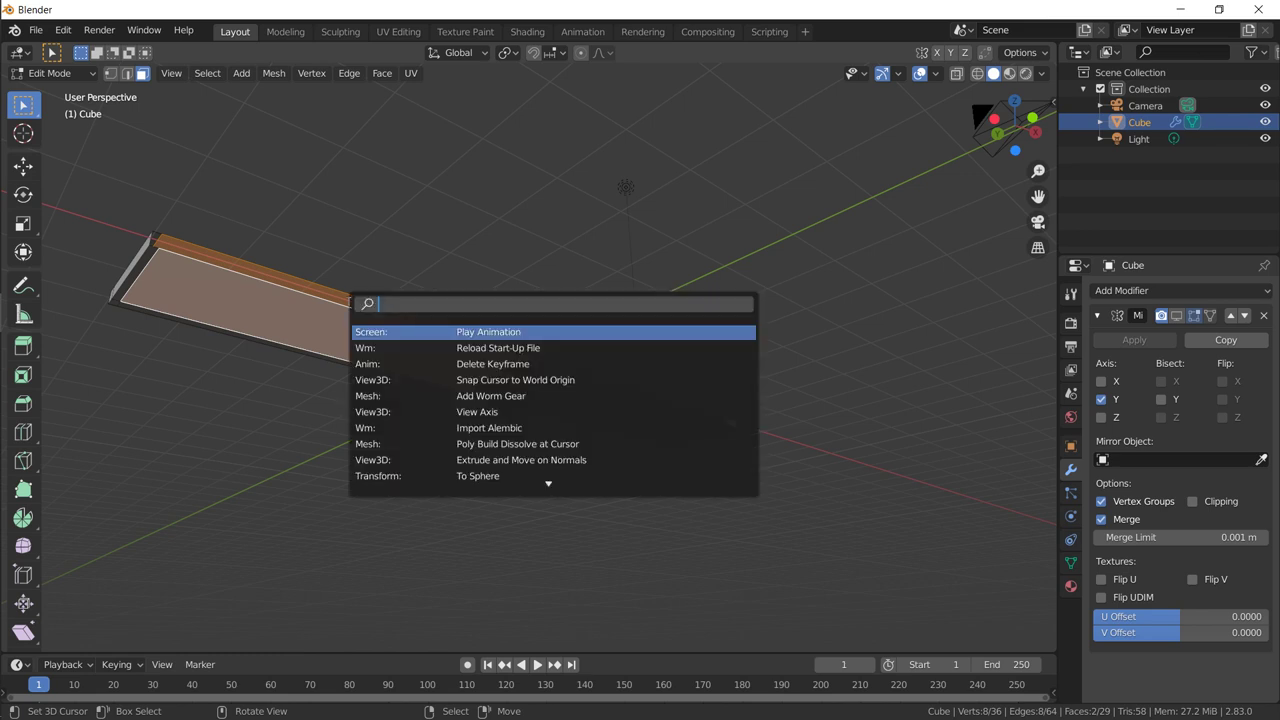
{"action": "type", "text": "bridg"}
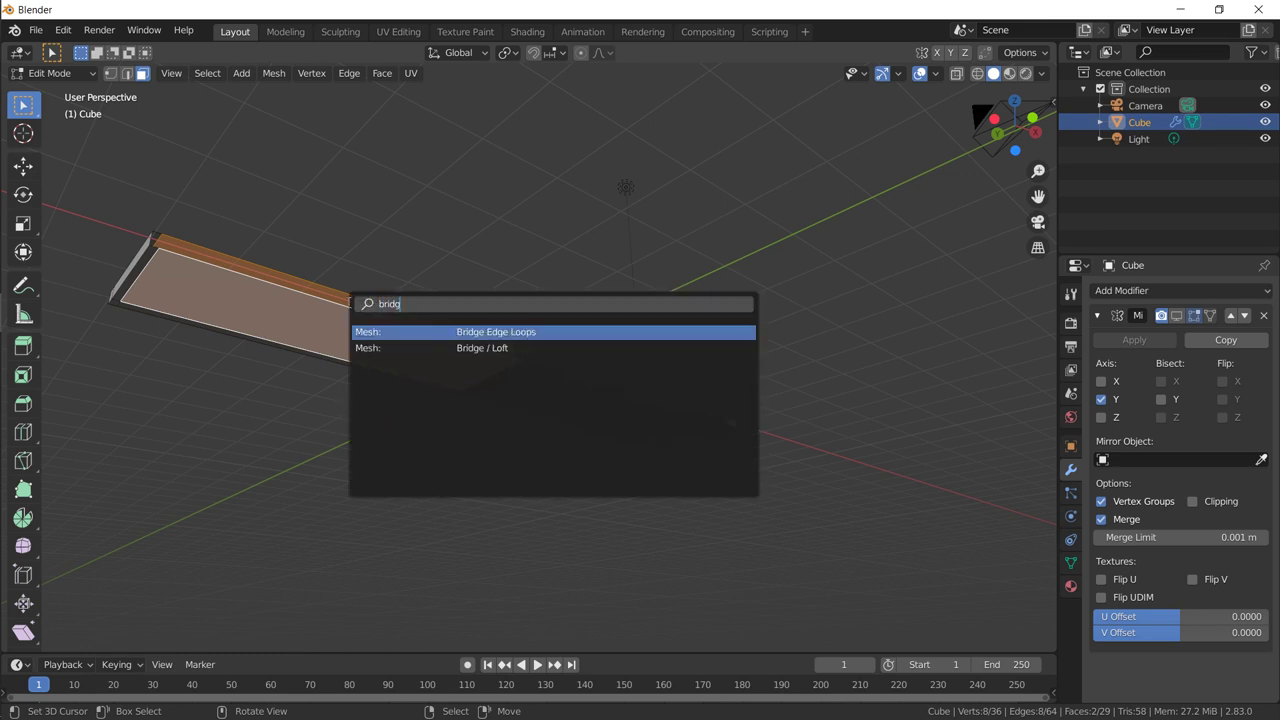
{"action": "key", "text": "Return"}
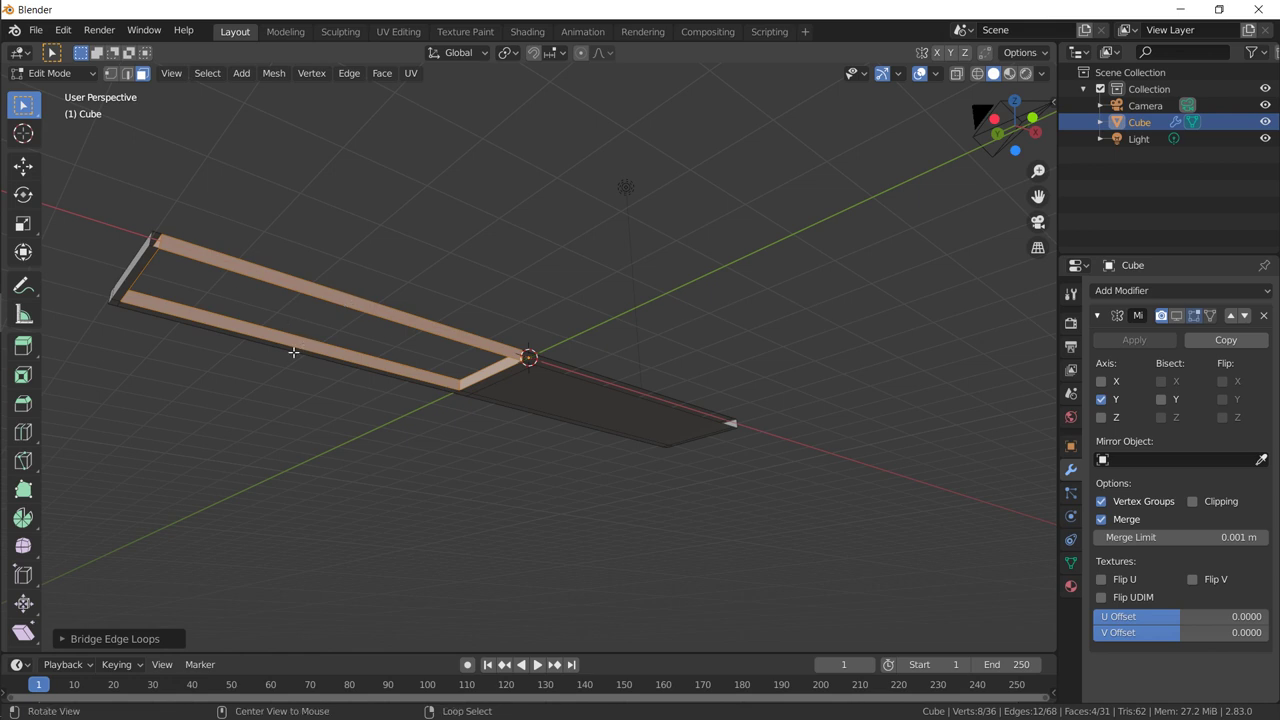
Step: Delete the bridged face that runs along the centre line of the -X opening
{"action": "middle_click_drag", "start_coordinate": [289, 351], "coordinate": [337, 420]}
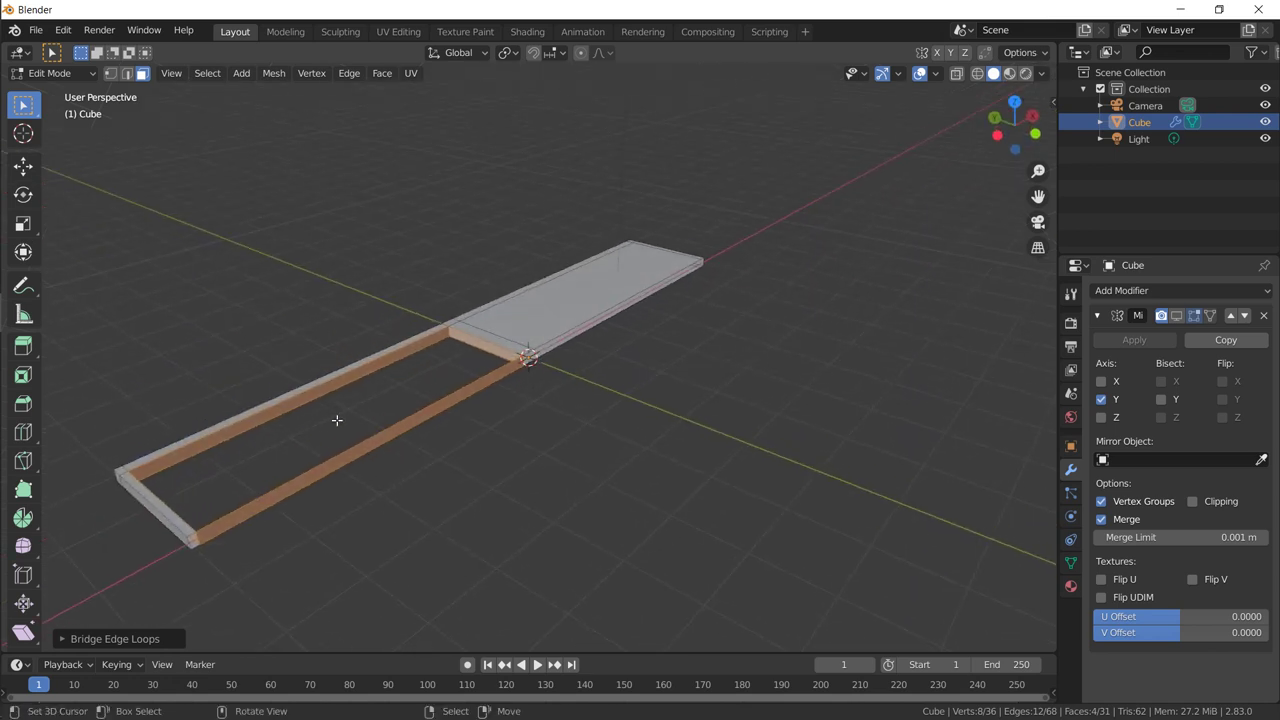
{"action": "left_click", "coordinate": [272, 502]}
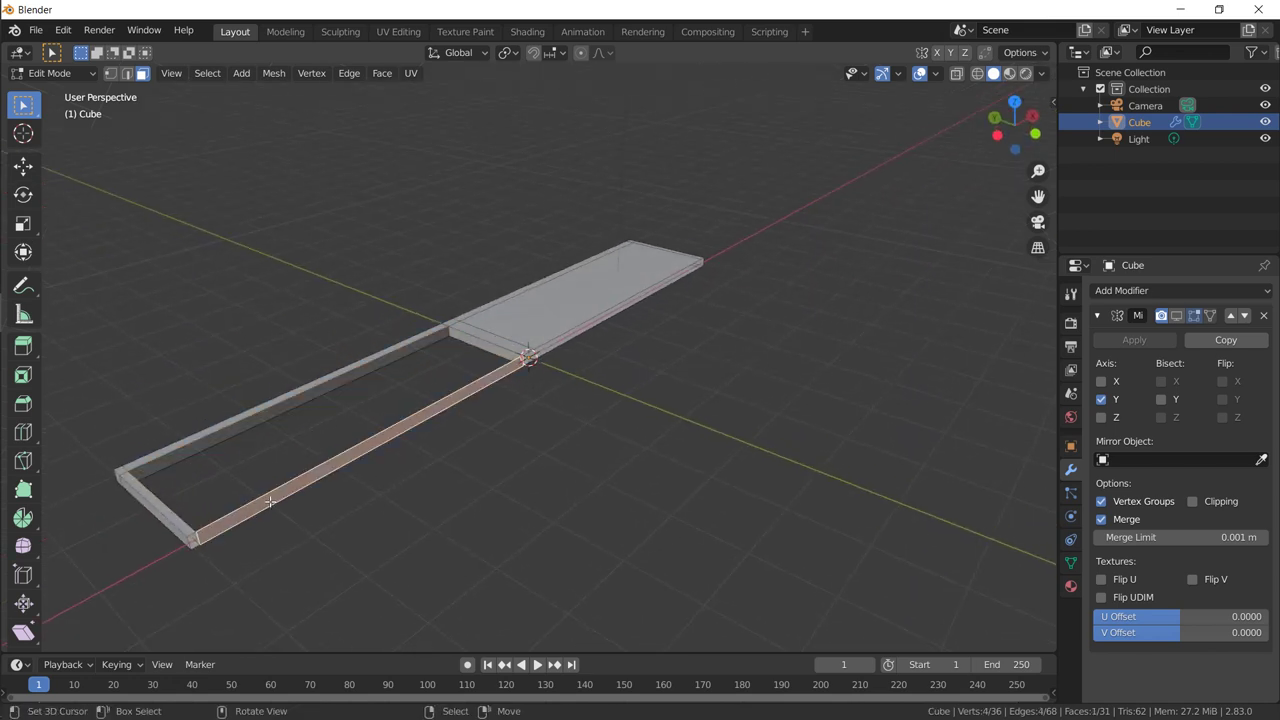
{"action": "key", "text": "x"}
{"action": "left_click", "coordinate": [270, 502]}
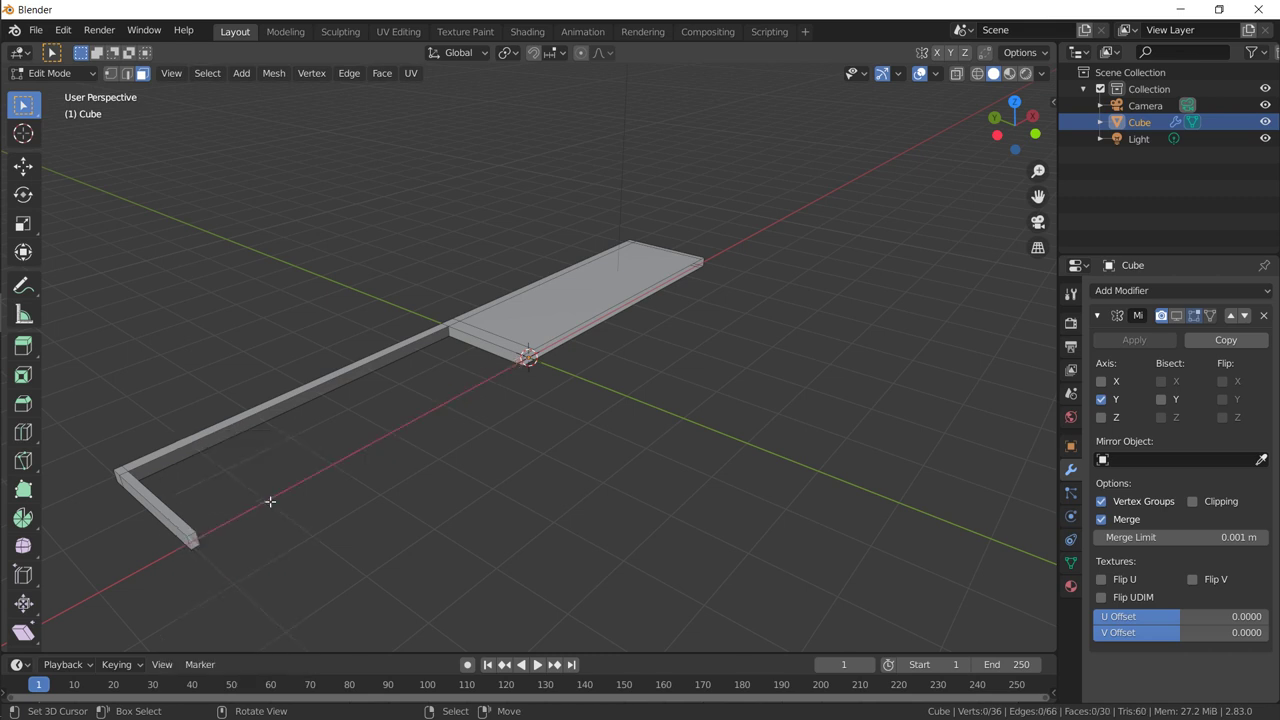
Step: Select the large top and bottom faces of the +X half and bridge their edge loops into a second opening
{"action": "left_click", "coordinate": [566, 313]}
{"action": "middle_click_drag", "start_coordinate": [581, 326], "coordinate": [593, 372]}
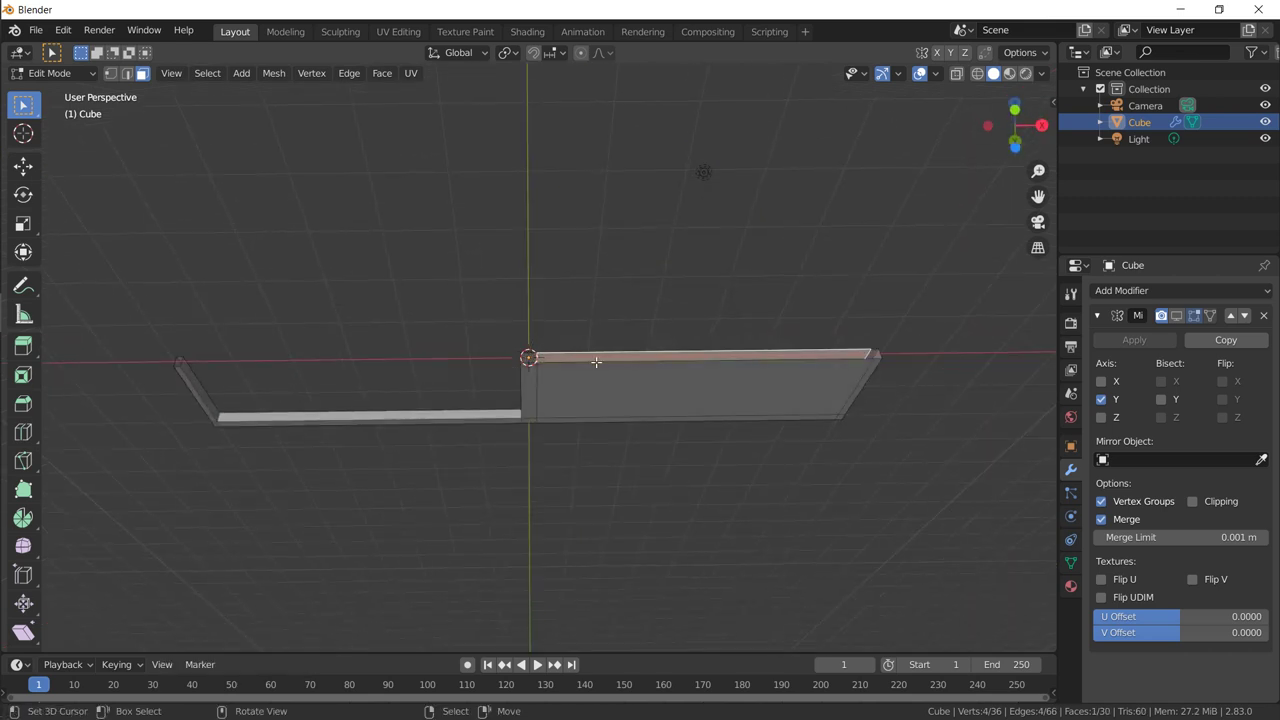
{"action": "left_click", "coordinate": [593, 372], "text": "shift"}
{"action": "key", "text": "F3"}
{"action": "type", "text": "Bridge Edge Loops"}
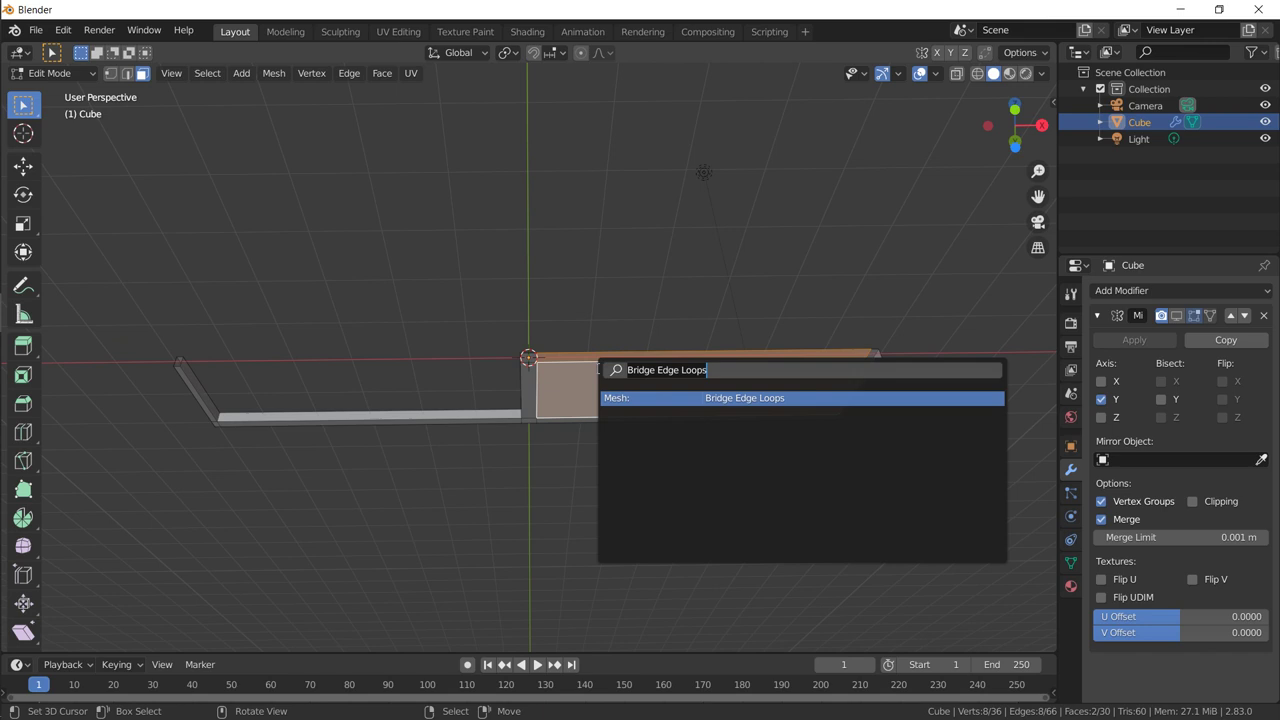
{"action": "key", "text": "Return"}
Step: Delete the bridged face along the centre line of the +X opening
{"action": "left_click", "coordinate": [775, 357]}
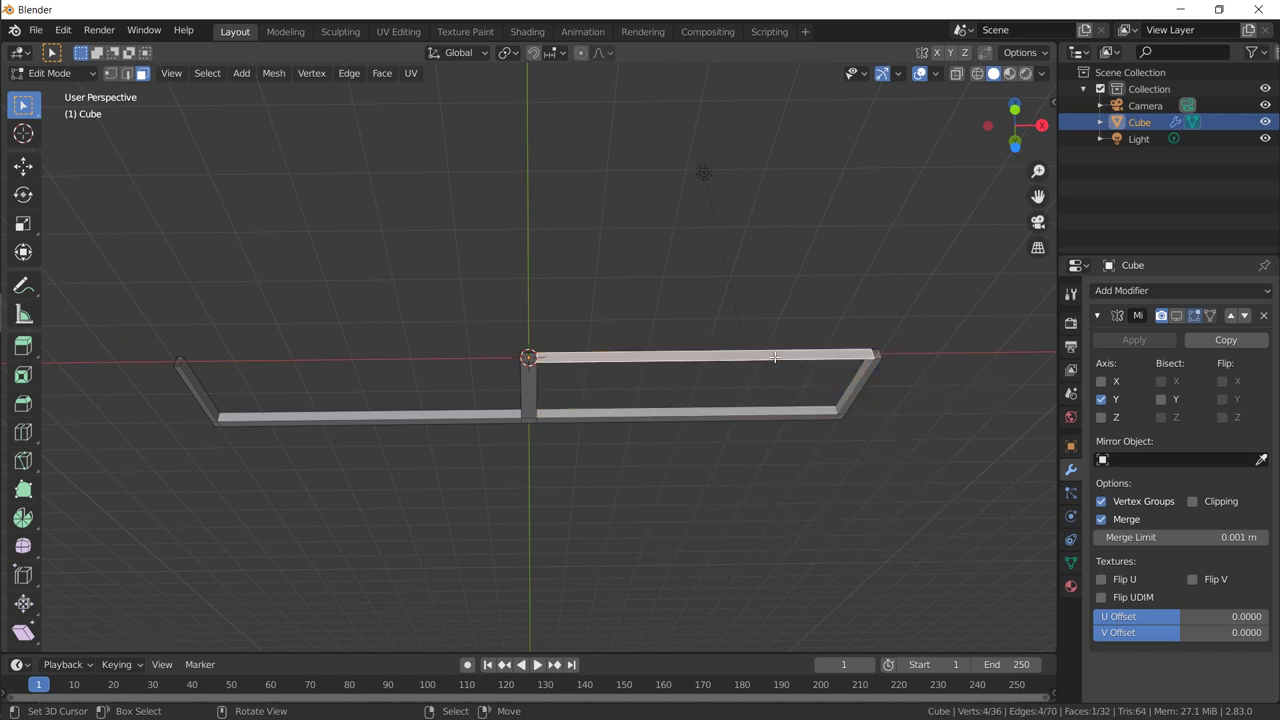
{"action": "key", "text": "x"}
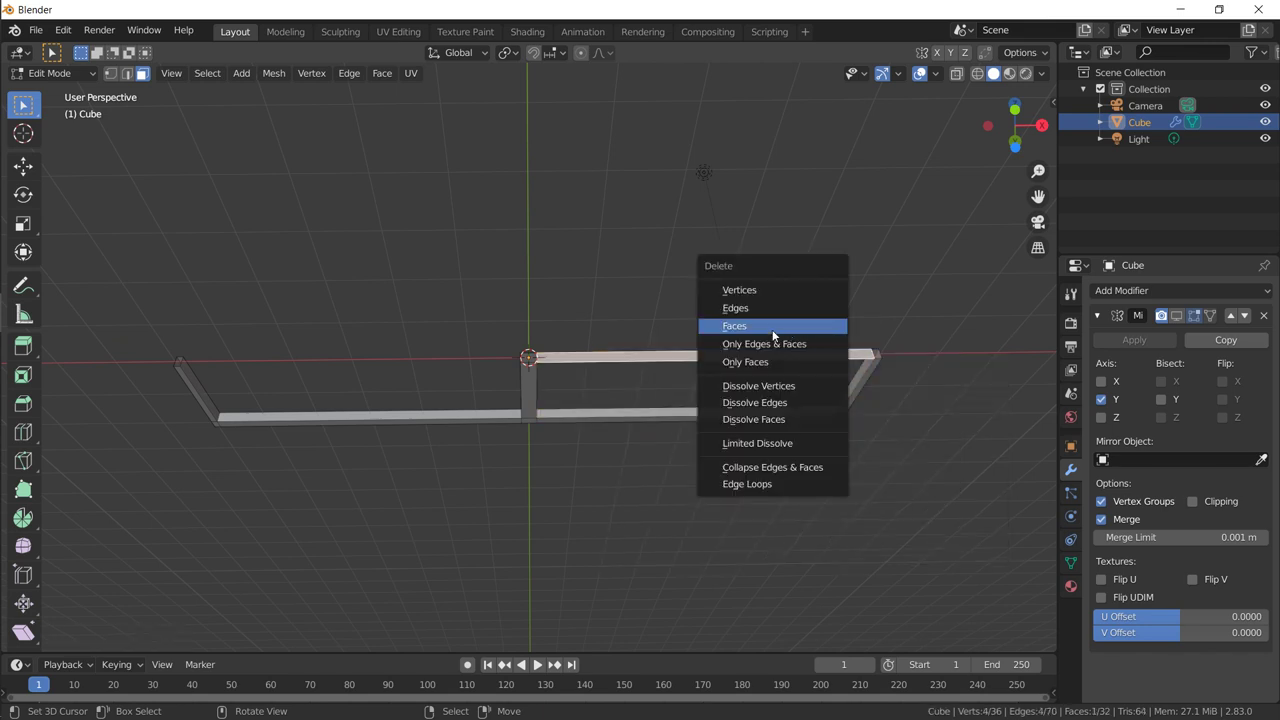
{"action": "left_click", "coordinate": [773, 335]}
Step: Switch to Object Mode and show the Mirror modifier's result in the viewport again
{"action": "middle_click_drag", "start_coordinate": [760, 377], "coordinate": [714, 434]}
{"action": "key", "text": "Tab"}
{"action": "middle_click_drag", "start_coordinate": [583, 363], "coordinate": [570, 395]}
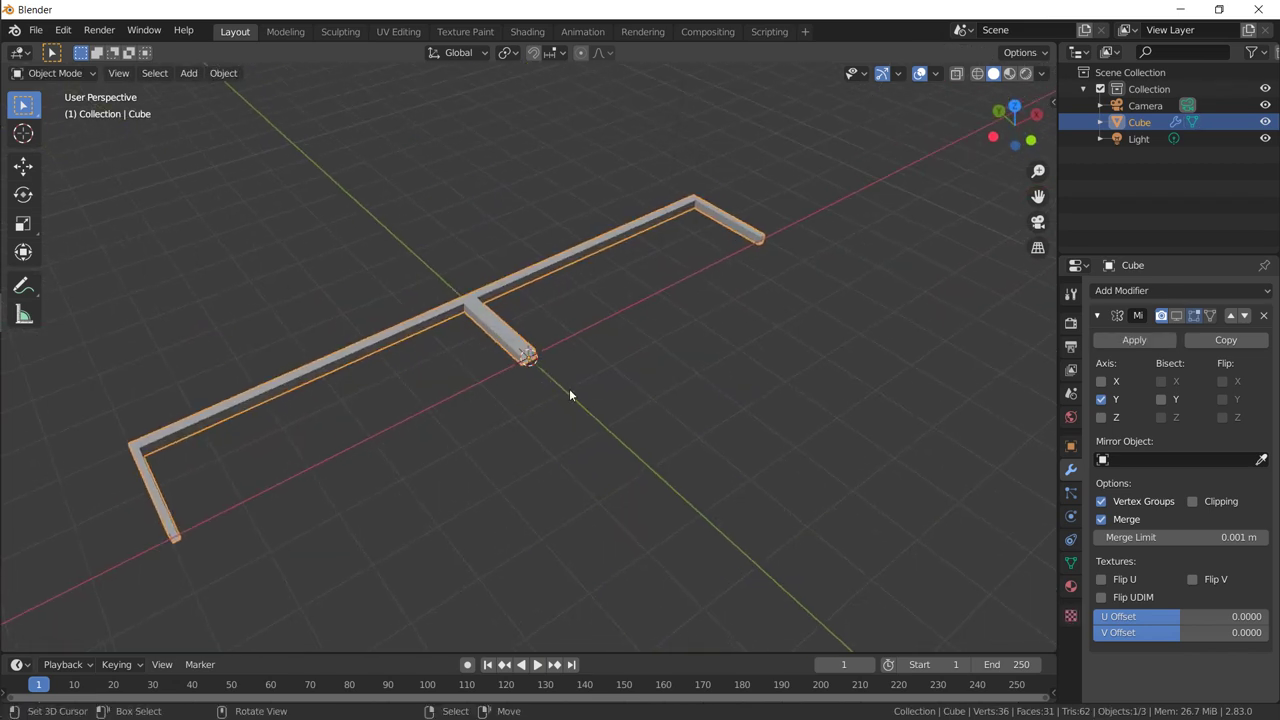
{"action": "left_click", "coordinate": [1180, 316]}
{"action": "middle_click_drag", "start_coordinate": [617, 404], "coordinate": [643, 278]}
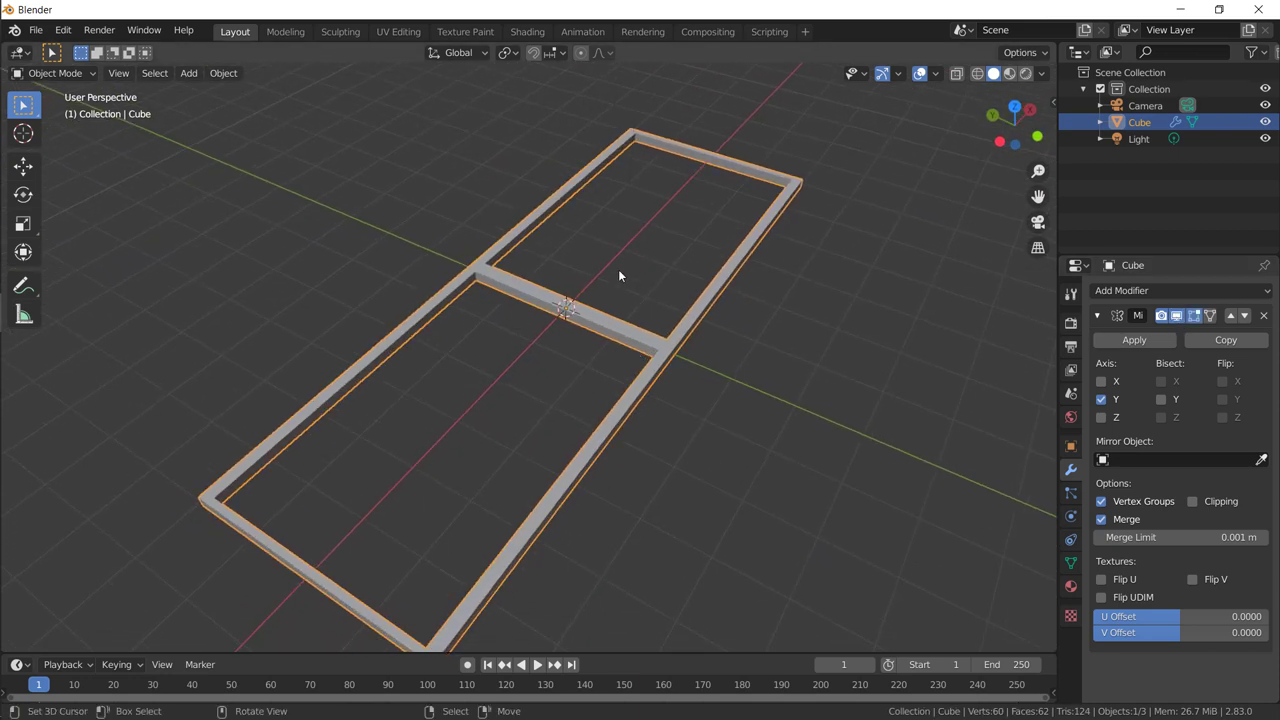
Step: In Edit Mode, add a plane at the frame's centre and scale it by 6 along X
{"action": "key", "text": "Tab"}
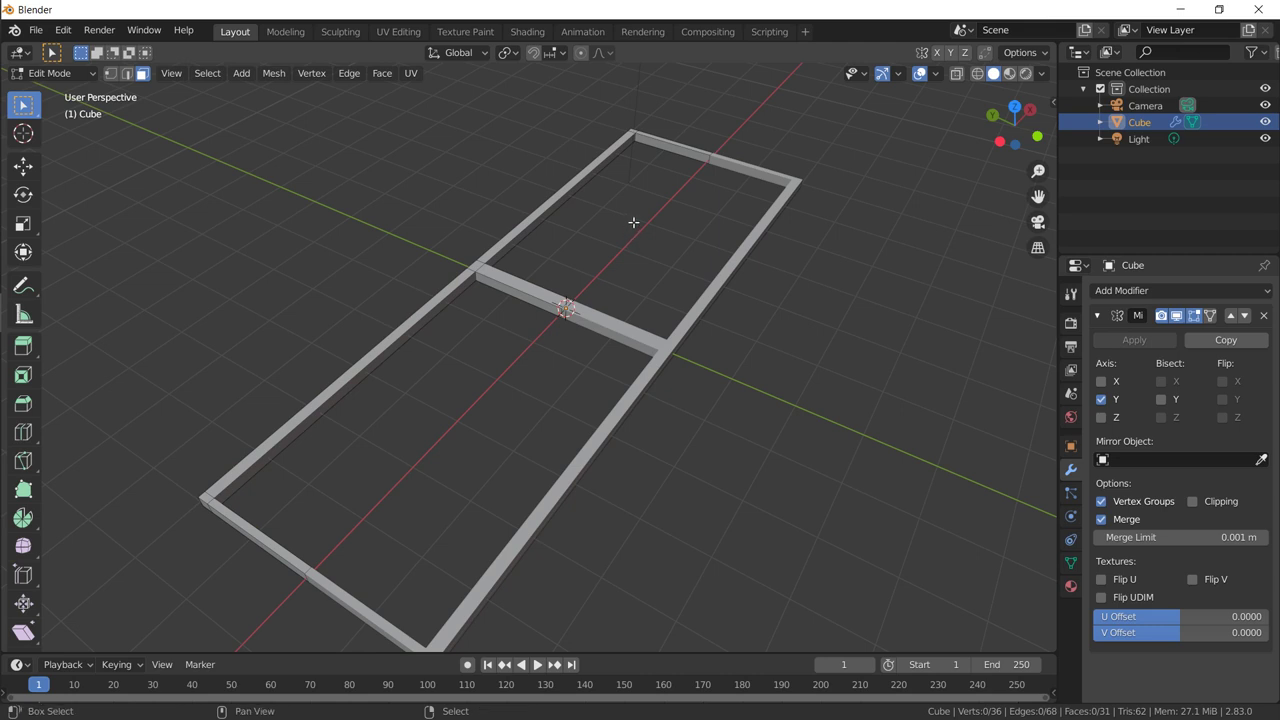
{"action": "key", "text": "shift+a"}
{"action": "left_click", "coordinate": [571, 197]}
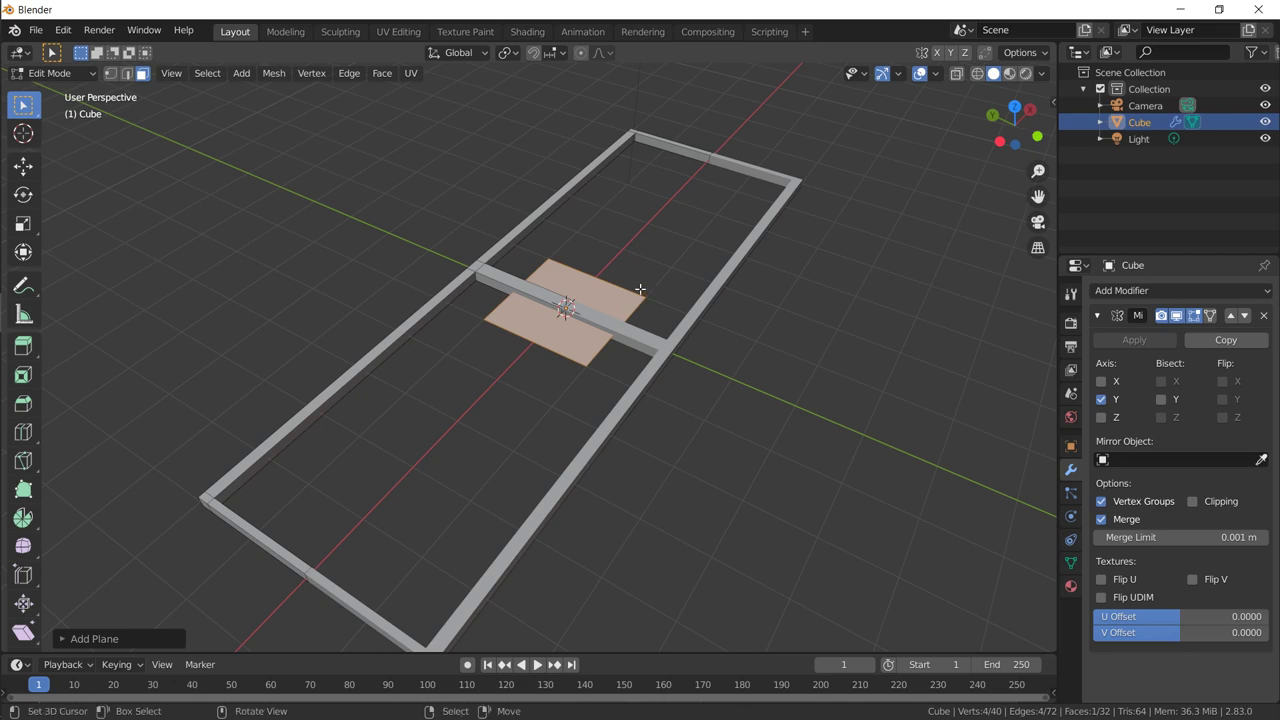
{"action": "middle_click_drag", "start_coordinate": [640, 289], "coordinate": [598, 299]}
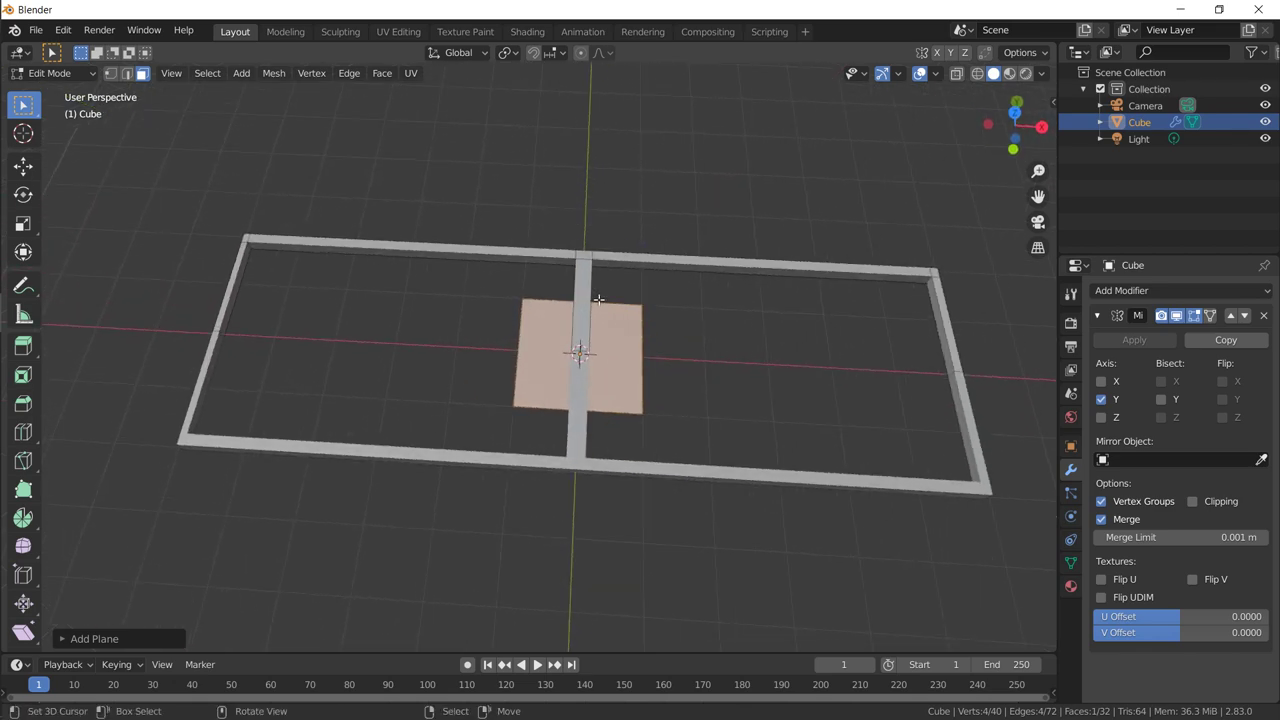
{"action": "type", "text": "sx"}
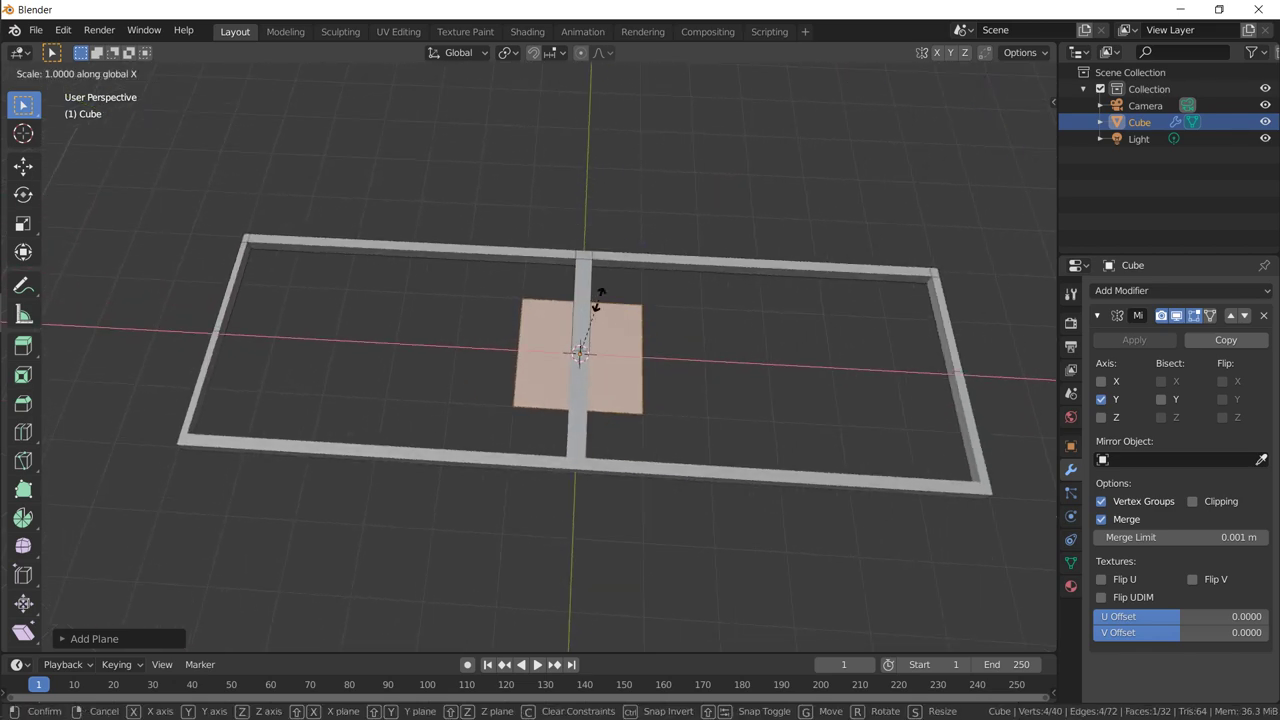
{"action": "type", "text": "6"}
{"action": "key", "text": "Return"}
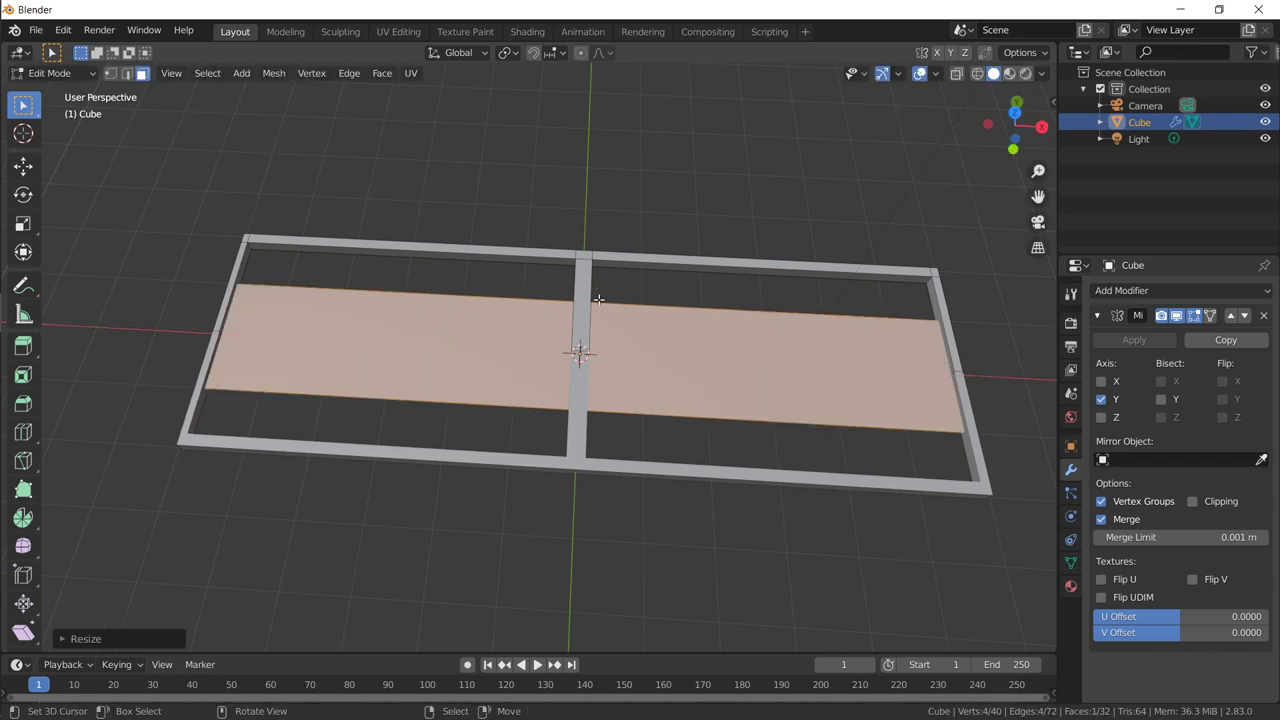
Step: Move the stretched plane 1 m along Y so it fills one lengthwise half of the frame
{"action": "mouse_move", "coordinate": [503, 357]}
{"action": "middle_mouse_down"}
{"action": "mouse_move", "coordinate": [709, 349]}
{"action": "mouse_move", "coordinate": [626, 320]}
{"action": "mouse_move", "coordinate": [496, 335]}
{"action": "middle_mouse_up"}
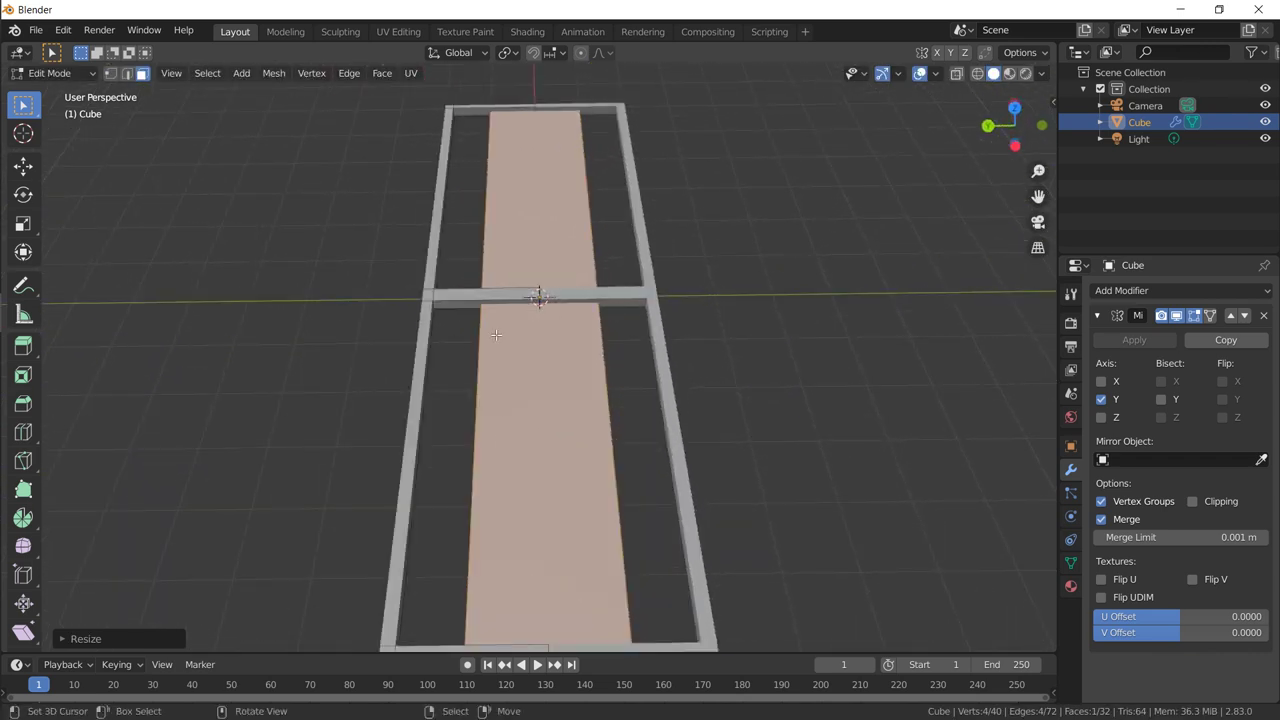
{"action": "middle_click_drag", "start_coordinate": [605, 320], "coordinate": [580, 267], "text": "shift"}
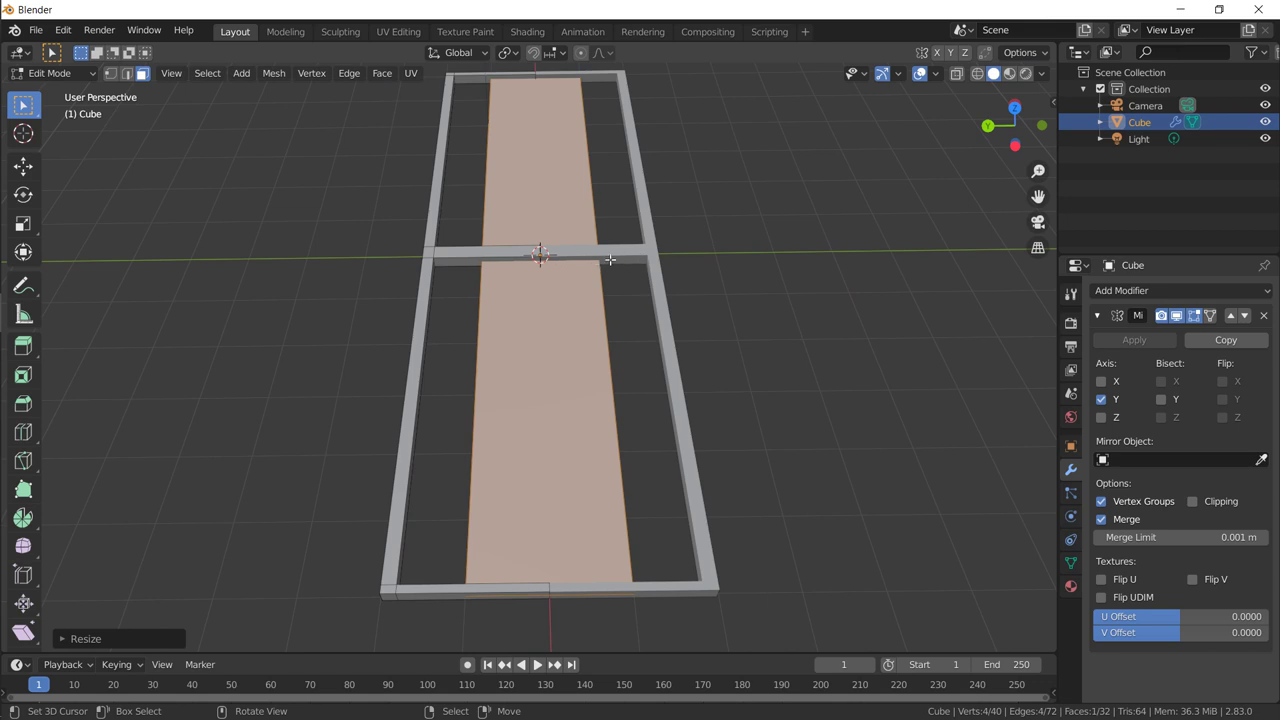
{"action": "type", "text": "g"}
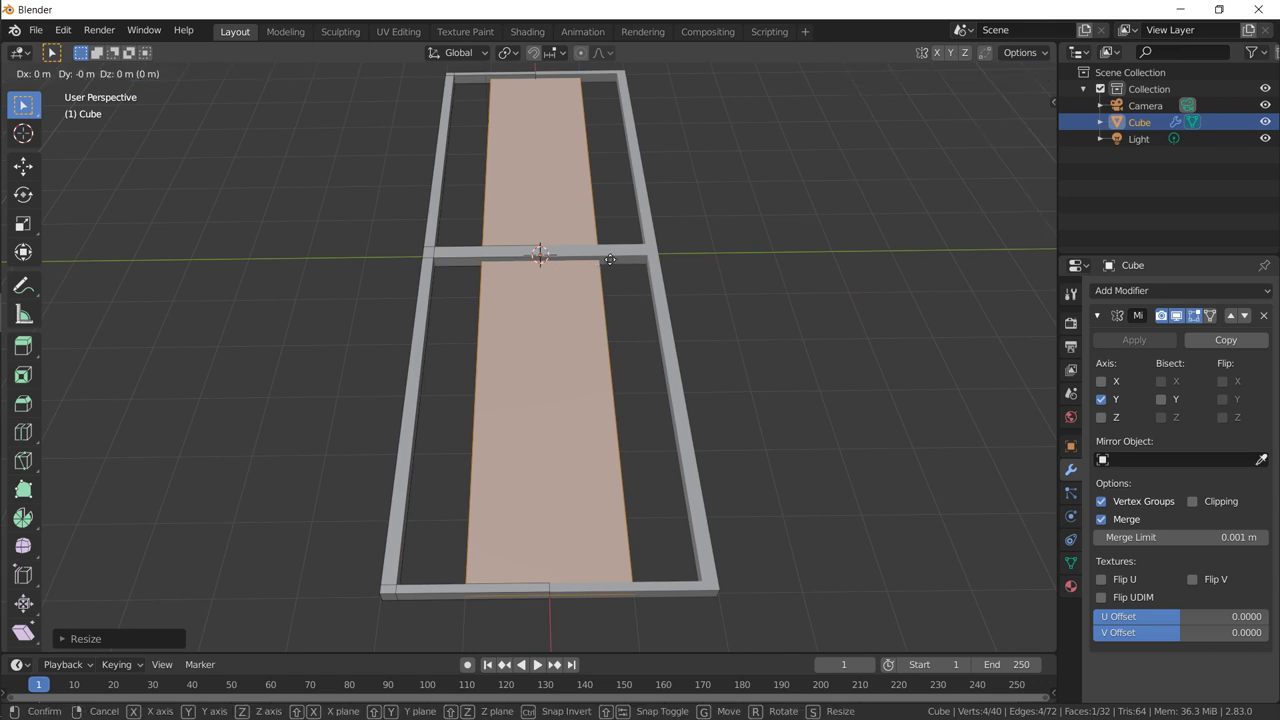
{"action": "type", "text": "y1"}
{"action": "key", "text": "Return"}
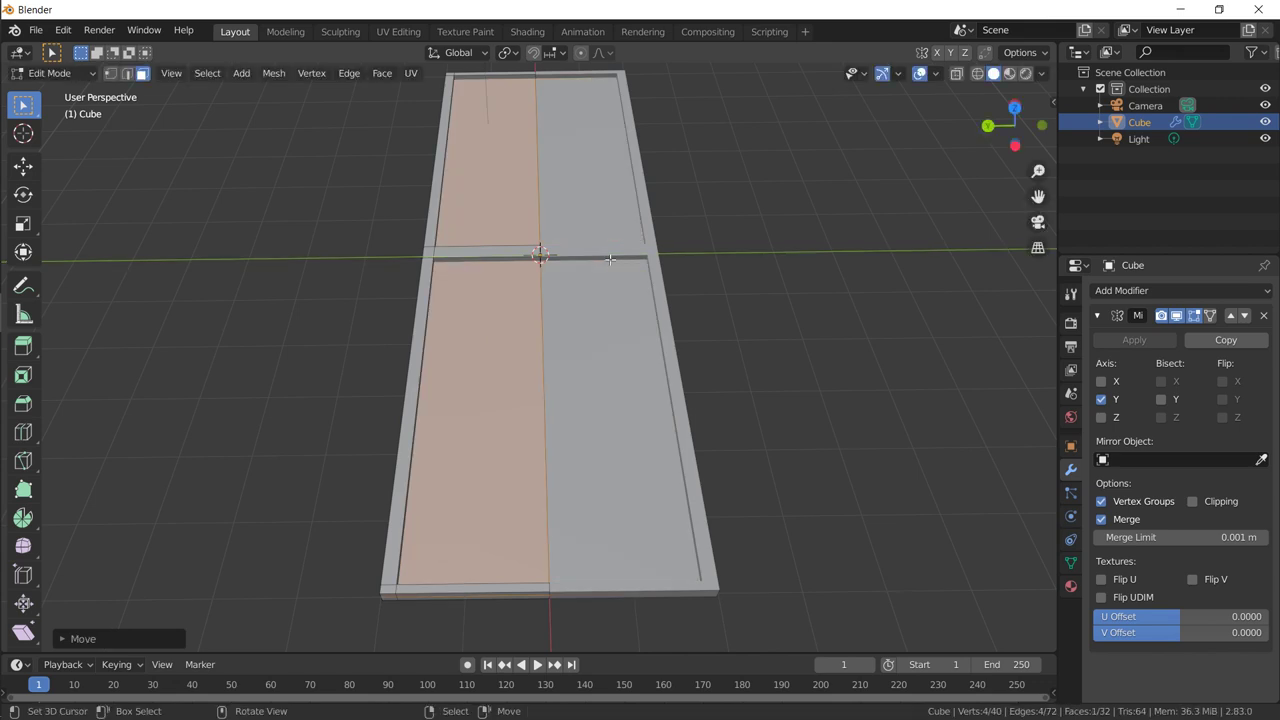
Step: Raise the plane about 0.083 m along Z to just below the frame's top surface
{"action": "middle_click_drag", "start_coordinate": [473, 393], "coordinate": [550, 363]}
{"action": "left_click", "coordinate": [612, 328]}
{"action": "left_click", "coordinate": [535, 336]}
{"action": "scroll", "coordinate": [550, 363], "scroll_direction": "up", "scroll_amount": 2}
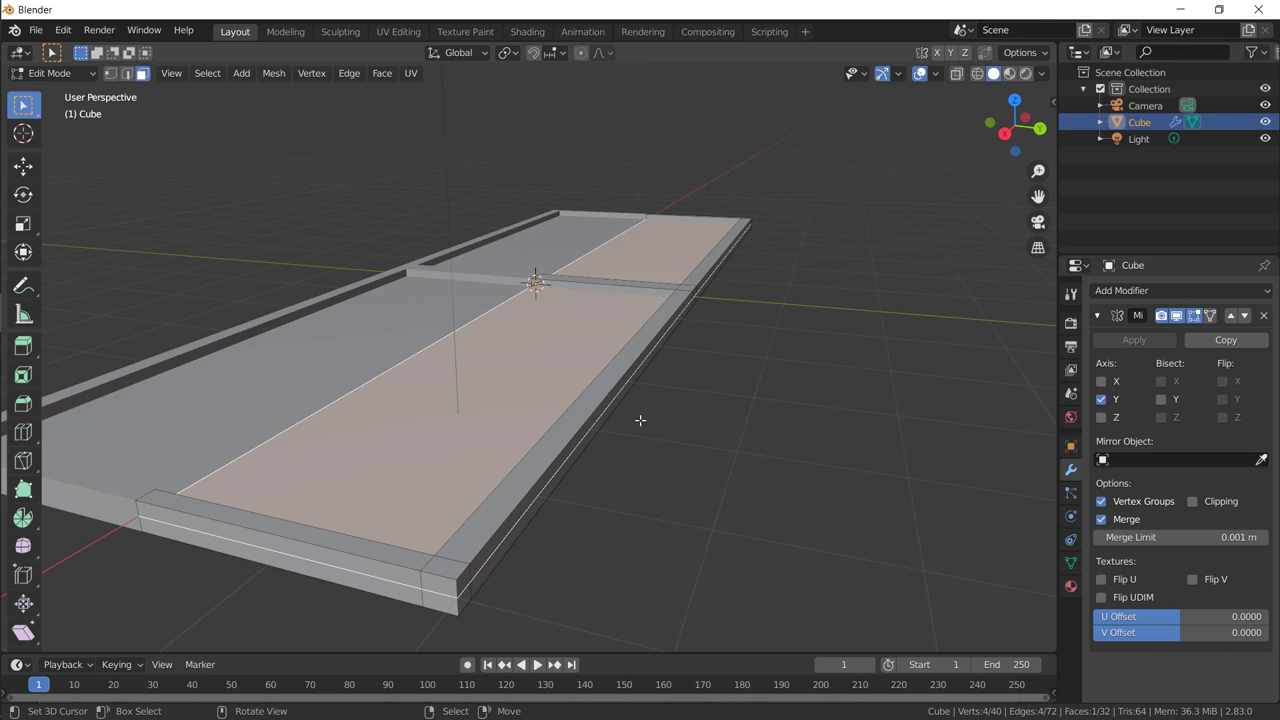
{"action": "key", "text": "g"}
{"action": "key", "text": "z"}
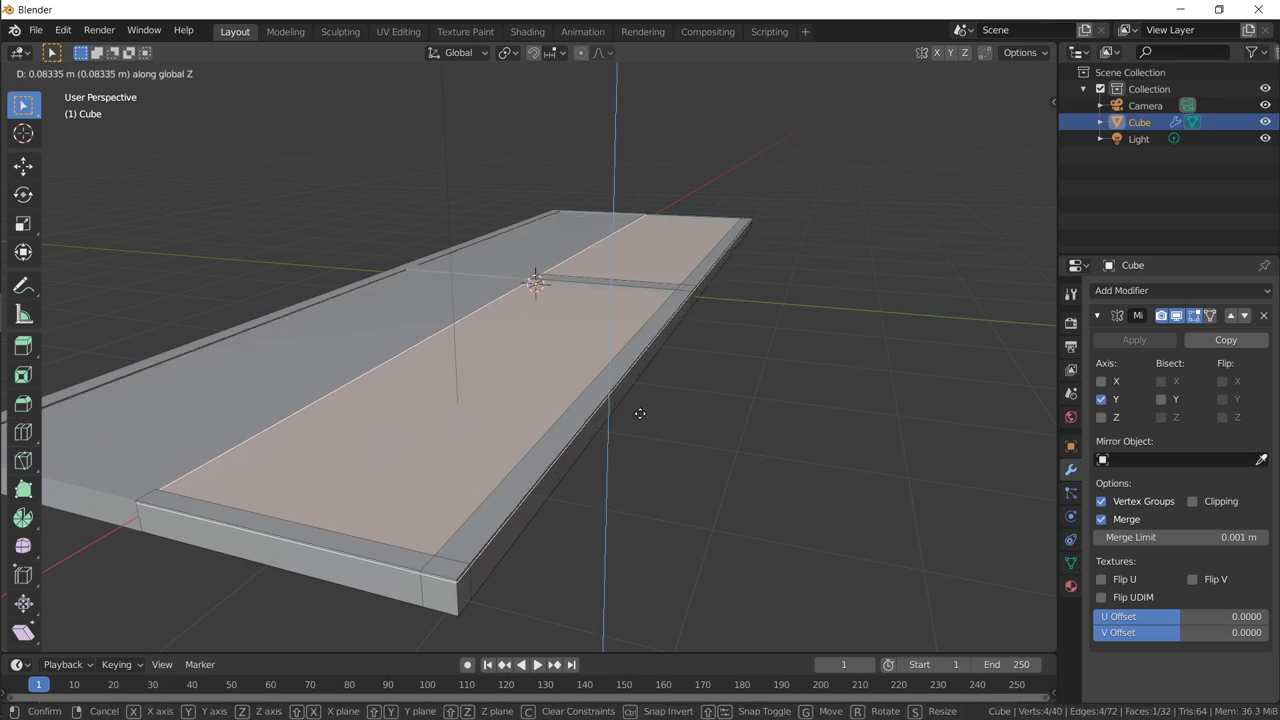
{"action": "left_click", "coordinate": [640, 413]}
Step: Examine in Object Mode how the mirrored floor plane sits in the frame, and return to Edit Mode
{"action": "key", "text": "Tab"}
{"action": "middle_click_drag", "start_coordinate": [537, 339], "coordinate": [555, 318]}
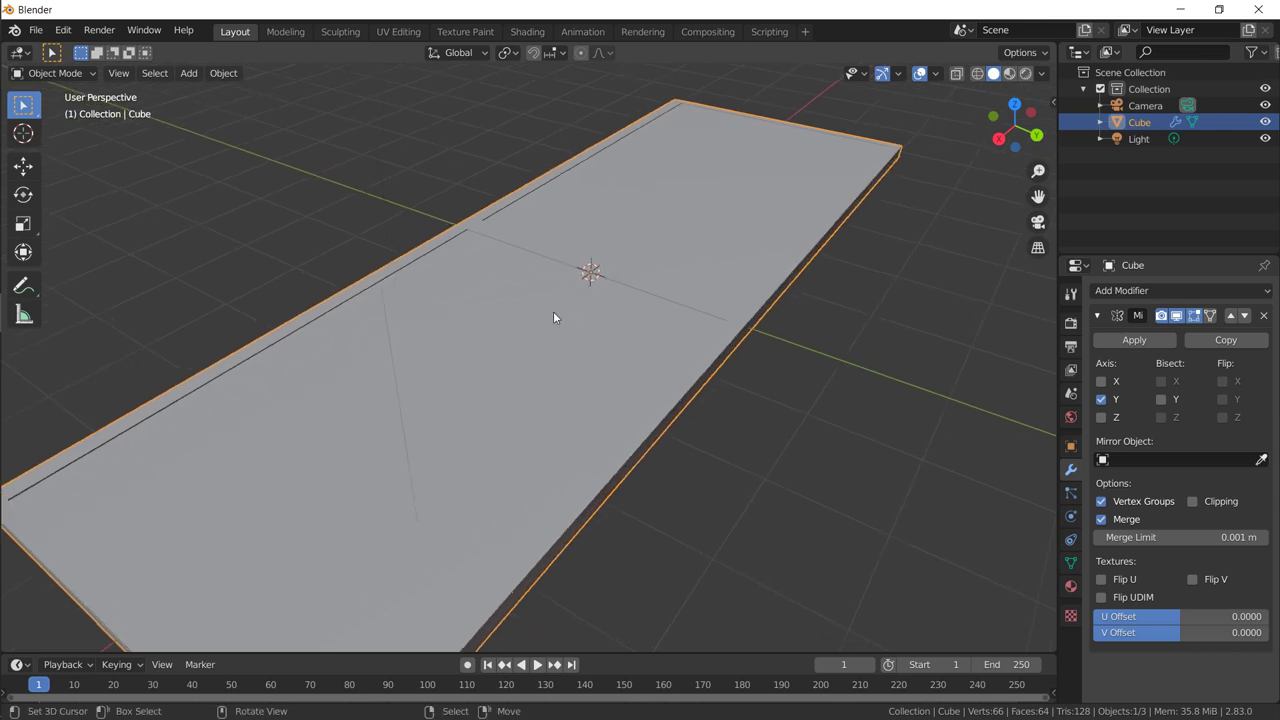
{"action": "scroll", "coordinate": [553, 317], "scroll_direction": "down", "scroll_amount": 5}
{"action": "middle_click_drag", "start_coordinate": [649, 331], "coordinate": [634, 354]}
{"action": "middle_click_drag", "start_coordinate": [514, 309], "coordinate": [584, 318]}
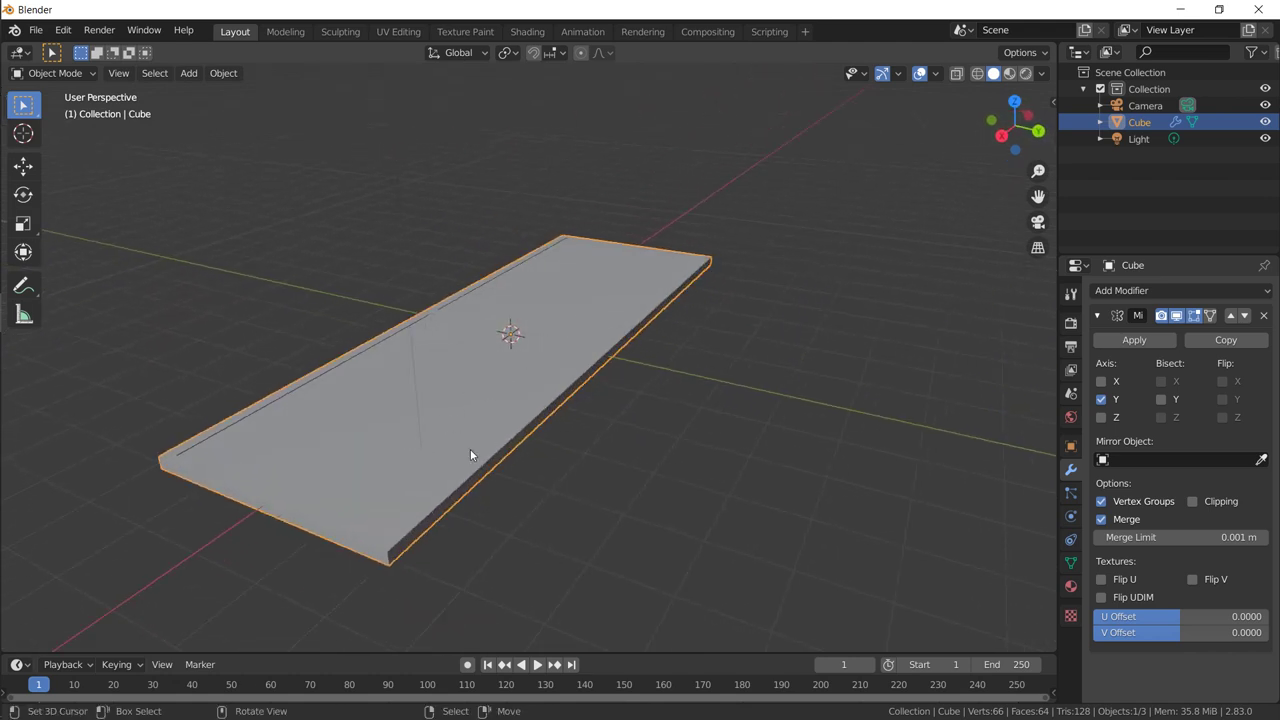
{"action": "key", "text": "Tab"}
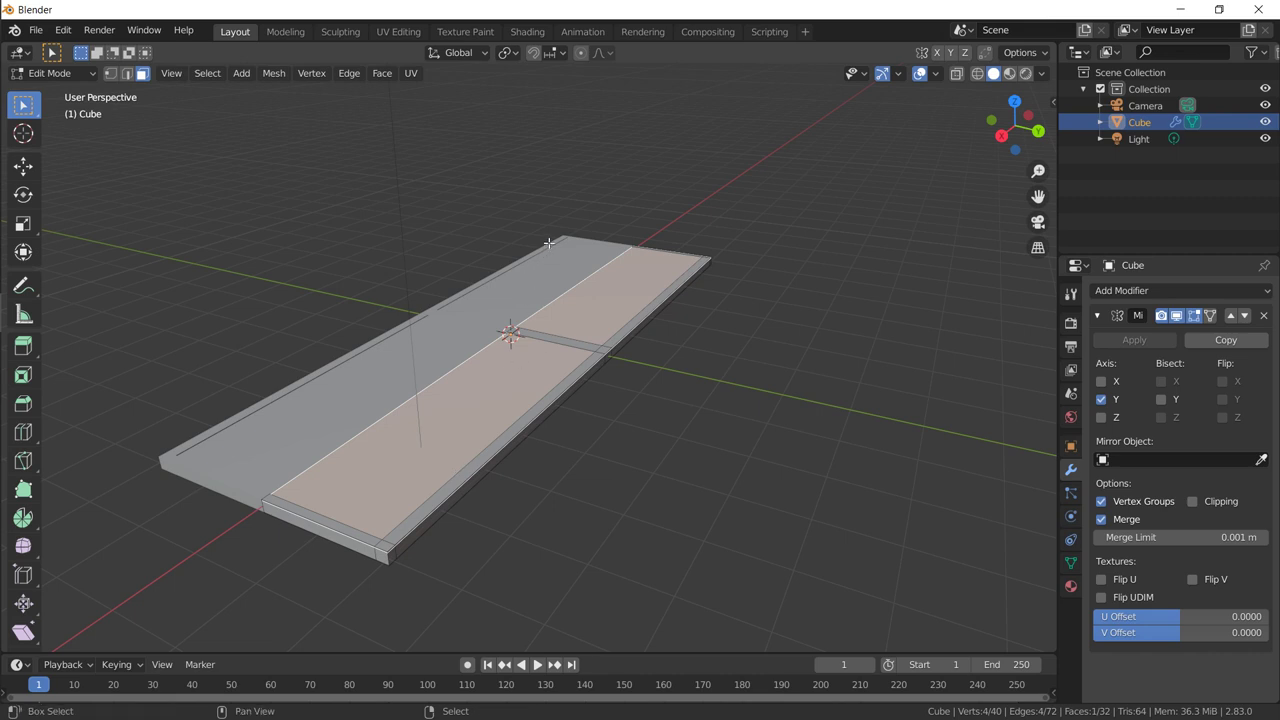
Step: Add a cube to the mesh at the frame's centre in Edit Mode
{"action": "key", "text": "shift+a"}
{"action": "left_click", "coordinate": [477, 213]}
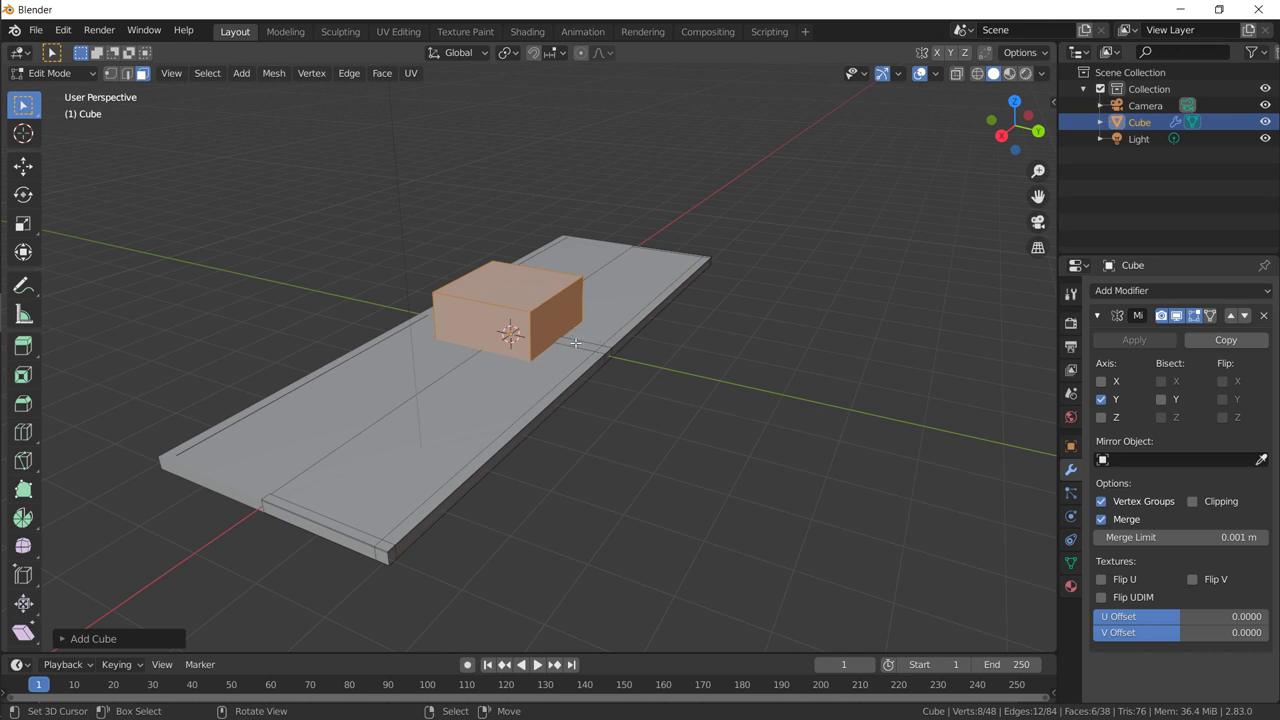
{"action": "key", "text": "g"}
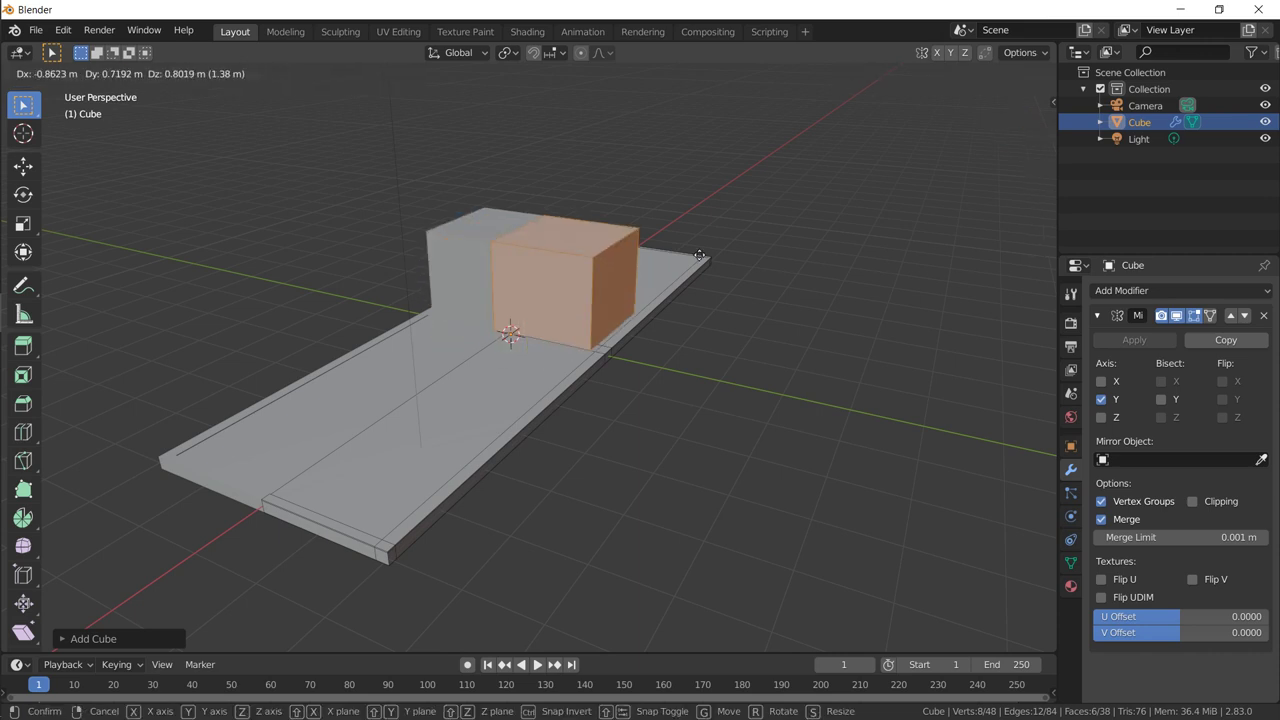
{"action": "left_click", "coordinate": [678, 326]}
{"action": "key", "text": "Tab"}
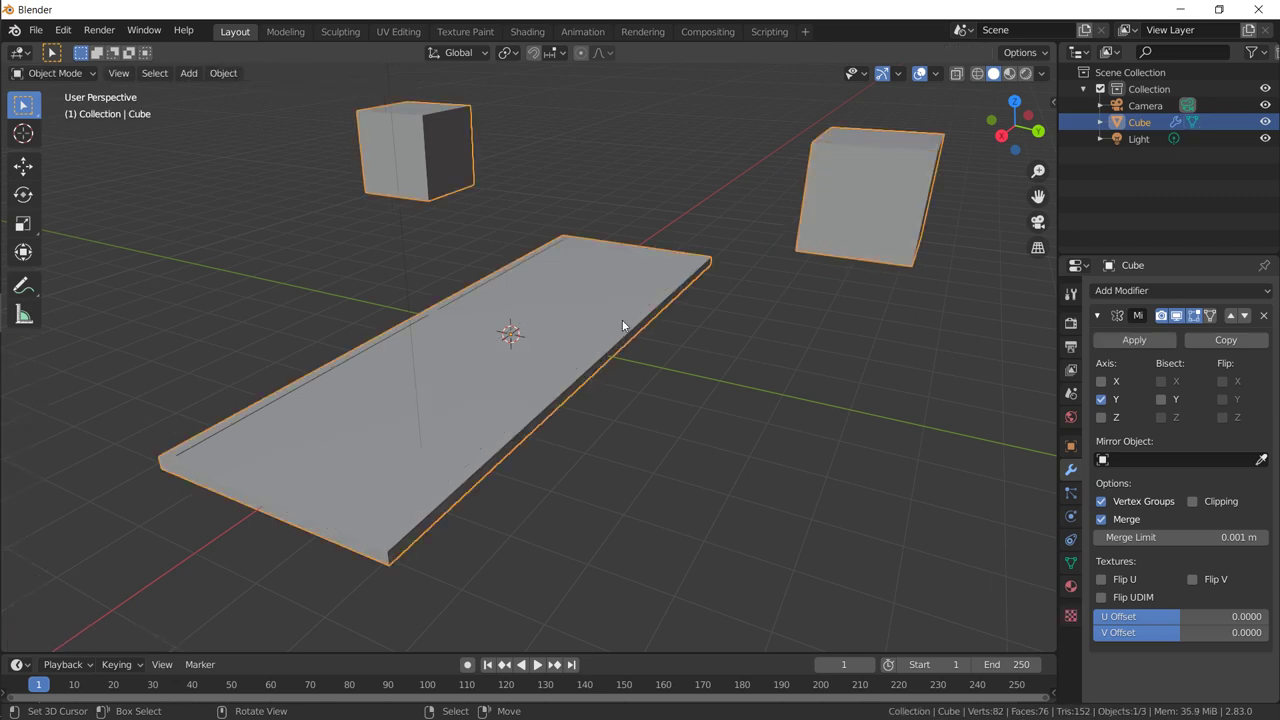
{"action": "key", "text": "g"}
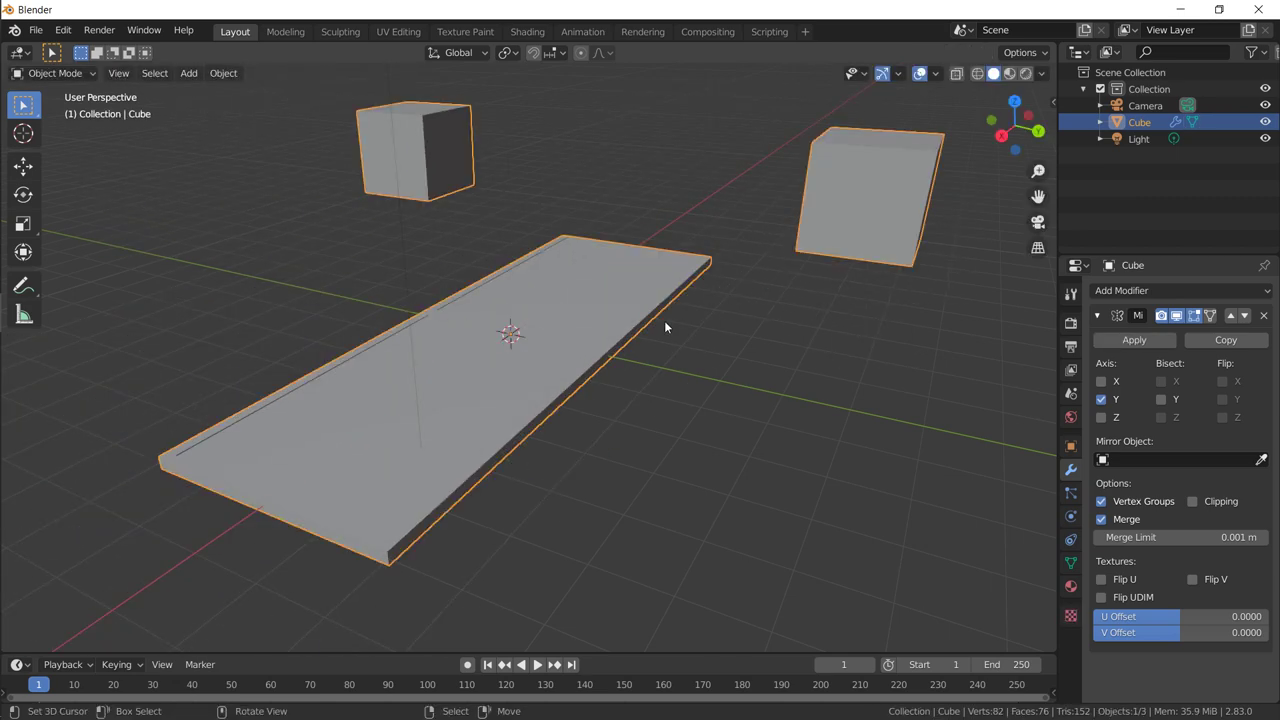
{"action": "key", "text": "Tab"}
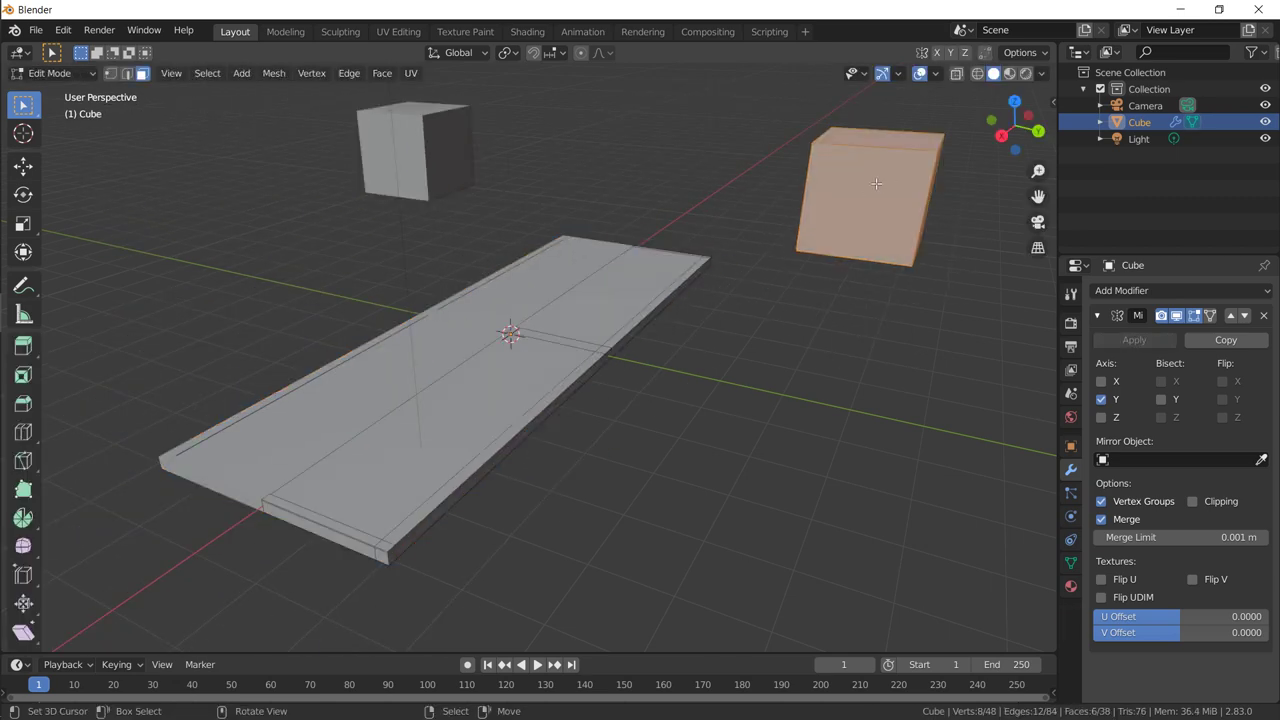
{"action": "key", "text": "ctrl+z"}
{"action": "key", "text": "ctrl+shift+z"}
{"action": "key", "text": "ctrl+z"}
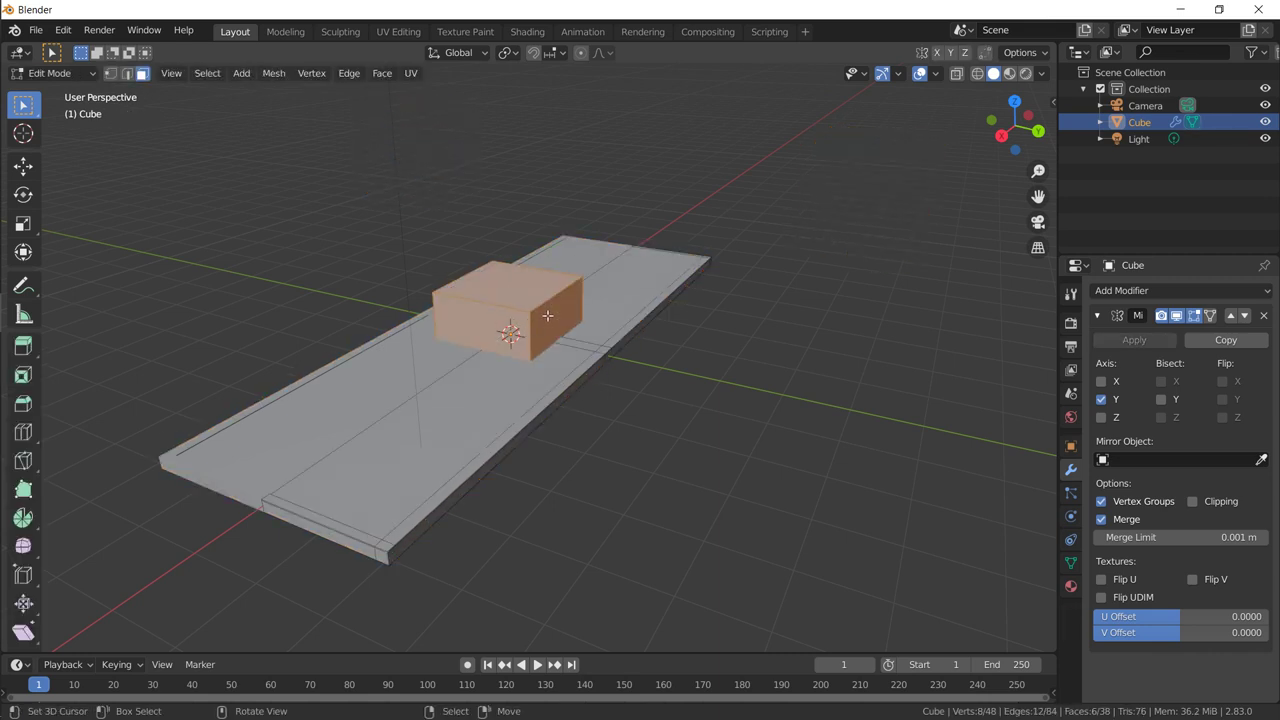
Step: In top view, move the new cube over the frame's long edge near one end and scale it down to about 0.1
{"action": "key", "text": "KP_7"}
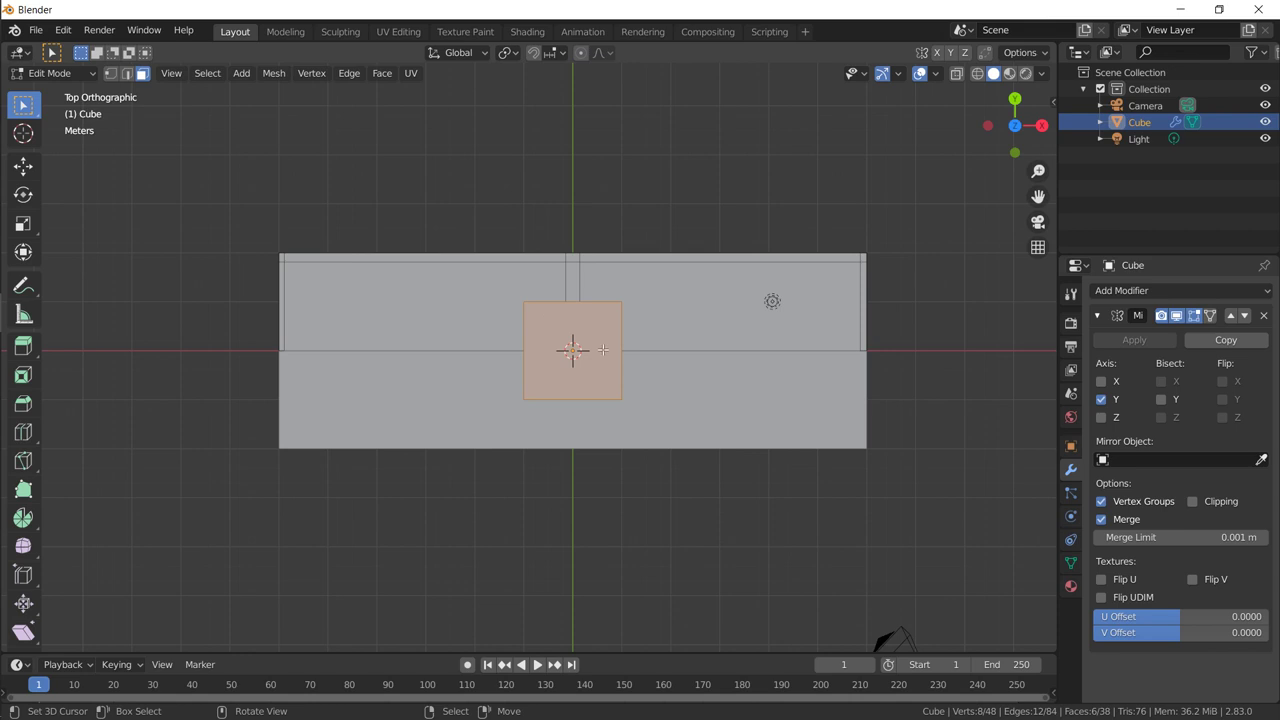
{"action": "key", "text": "g"}
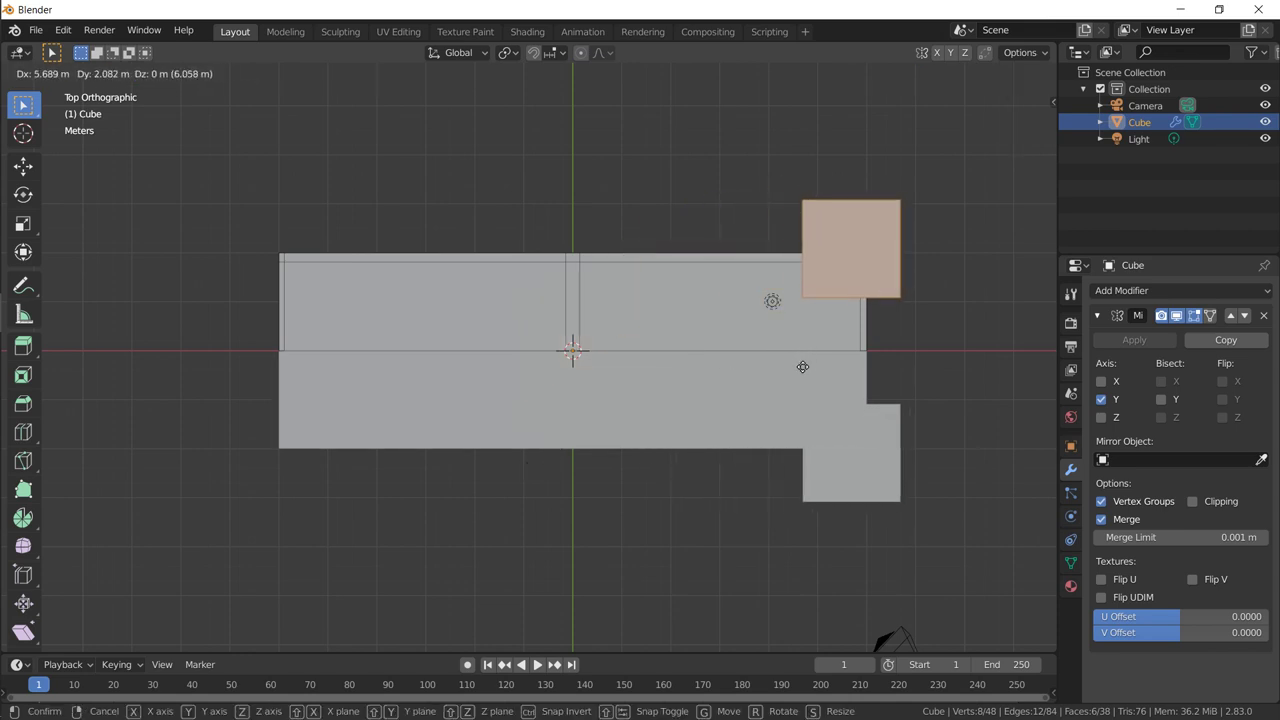
{"action": "left_click", "coordinate": [940, 207]}
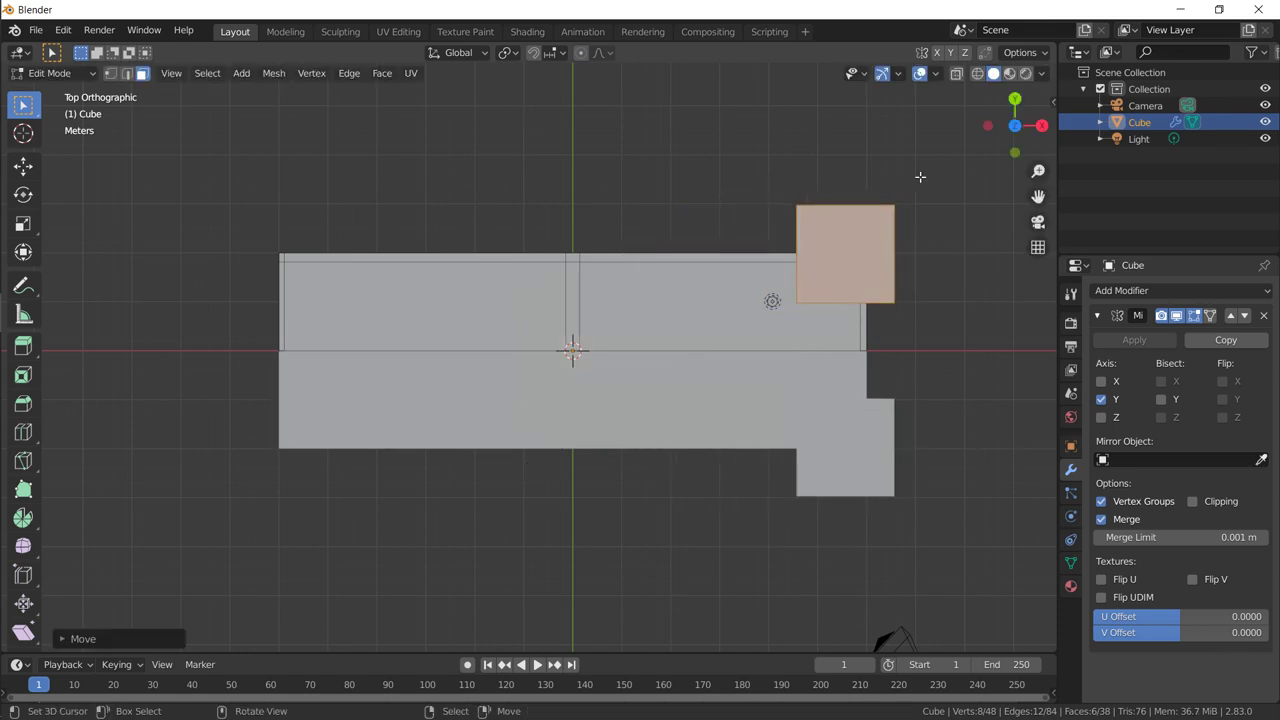
{"action": "key", "text": "s"}
{"action": "key", "text": "0"}
{"action": "key", "text": "Return"}
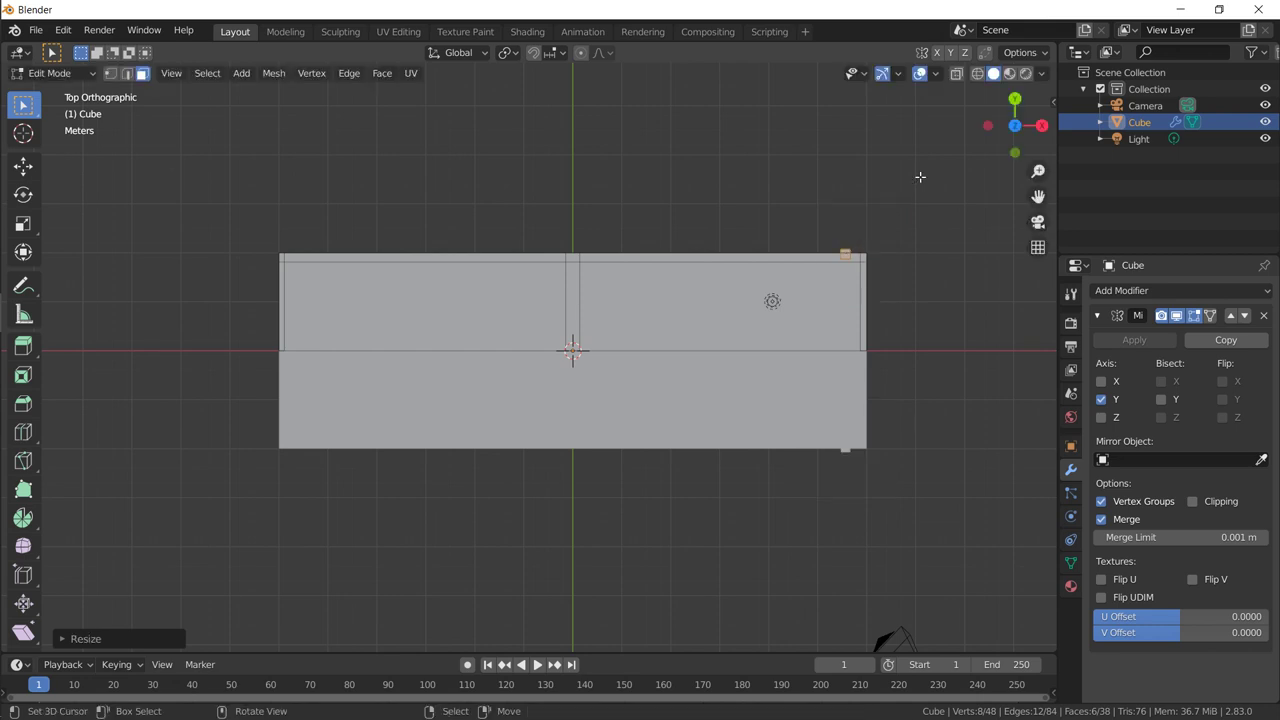
Step: Enable Increment snapping with Absolute Grid Snap and snap the small cube onto the middle of the frame's long edge
{"action": "key", "text": "g"}
{"action": "left_click", "coordinate": [792, 338]}
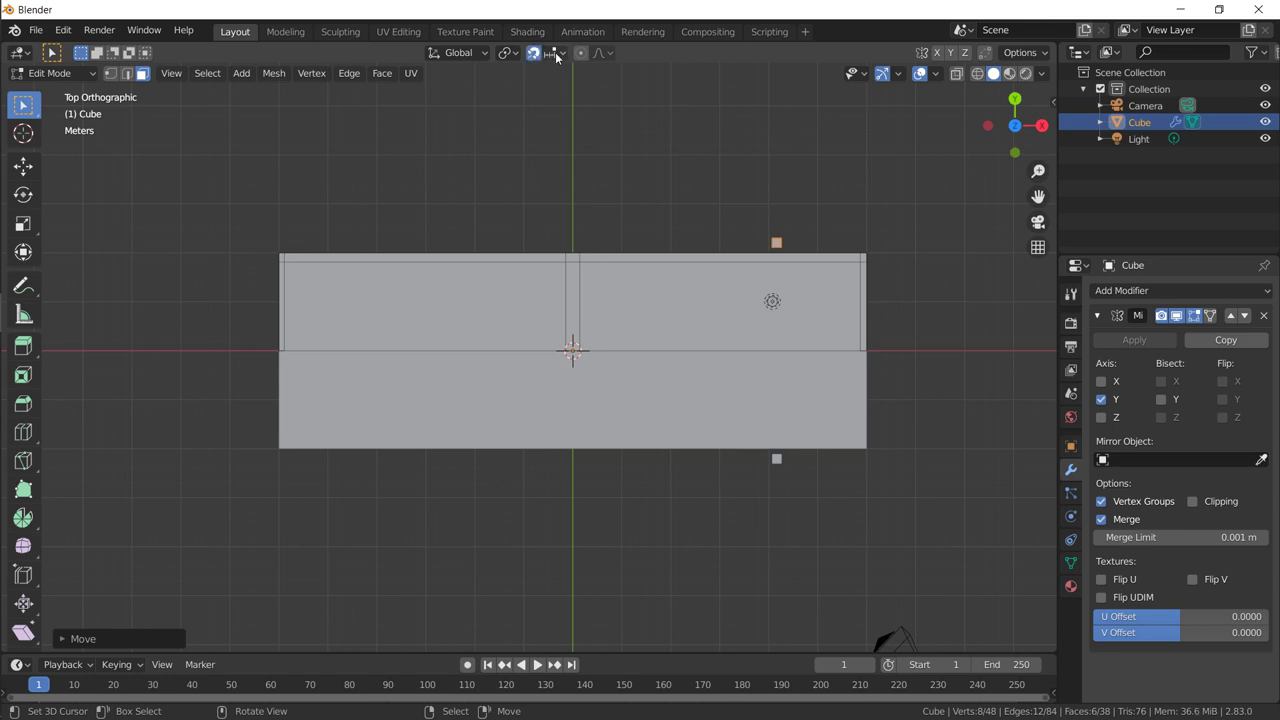
{"action": "left_click", "coordinate": [558, 54]}
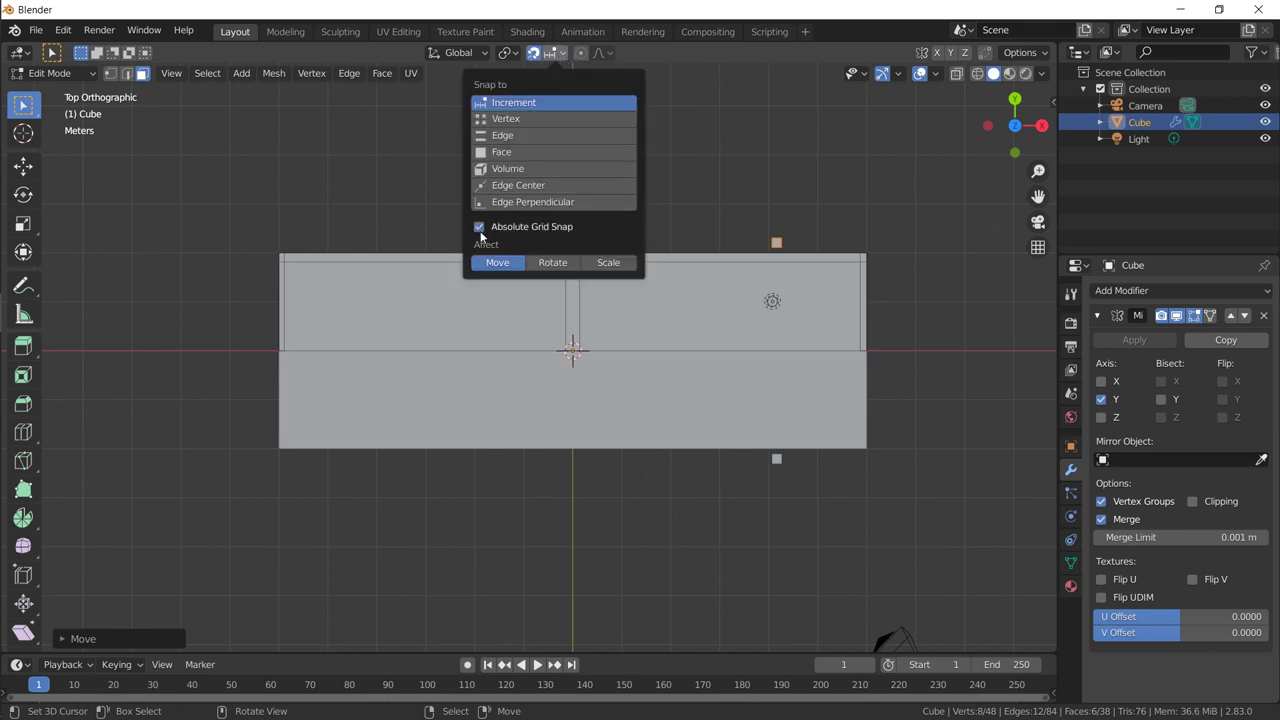
{"action": "key", "text": "g"}
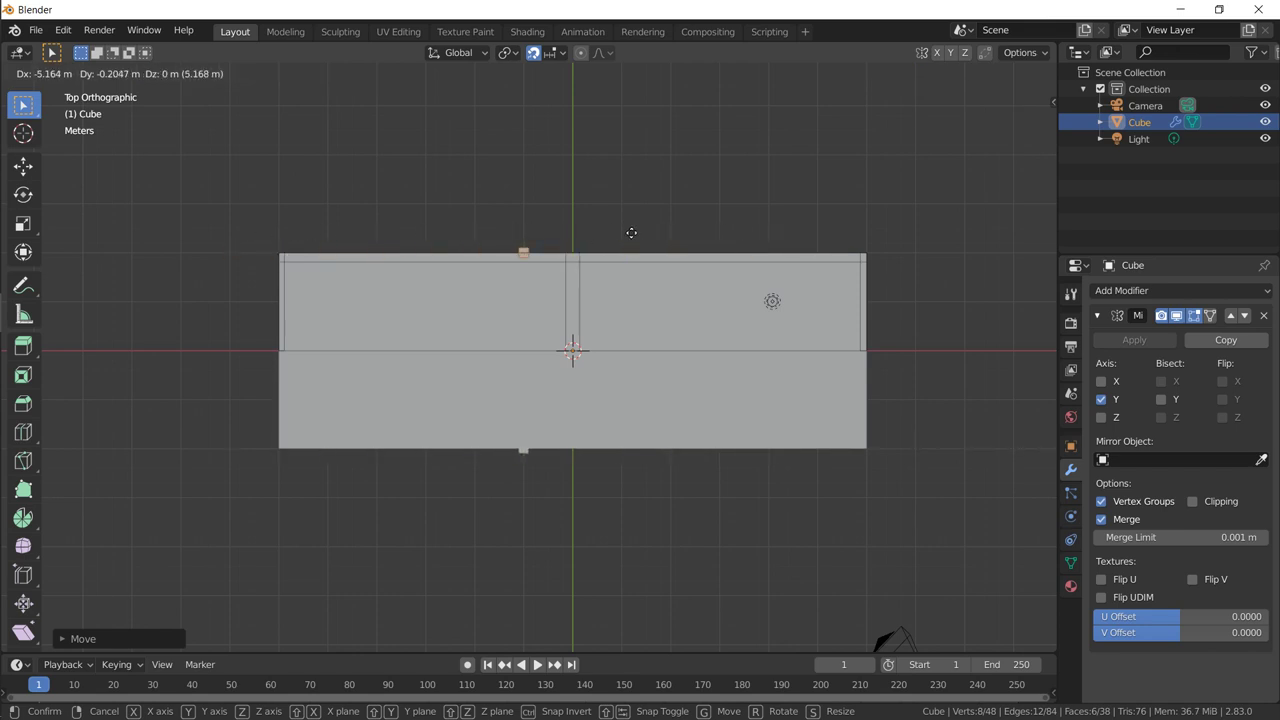
{"action": "left_click", "coordinate": [578, 242]}
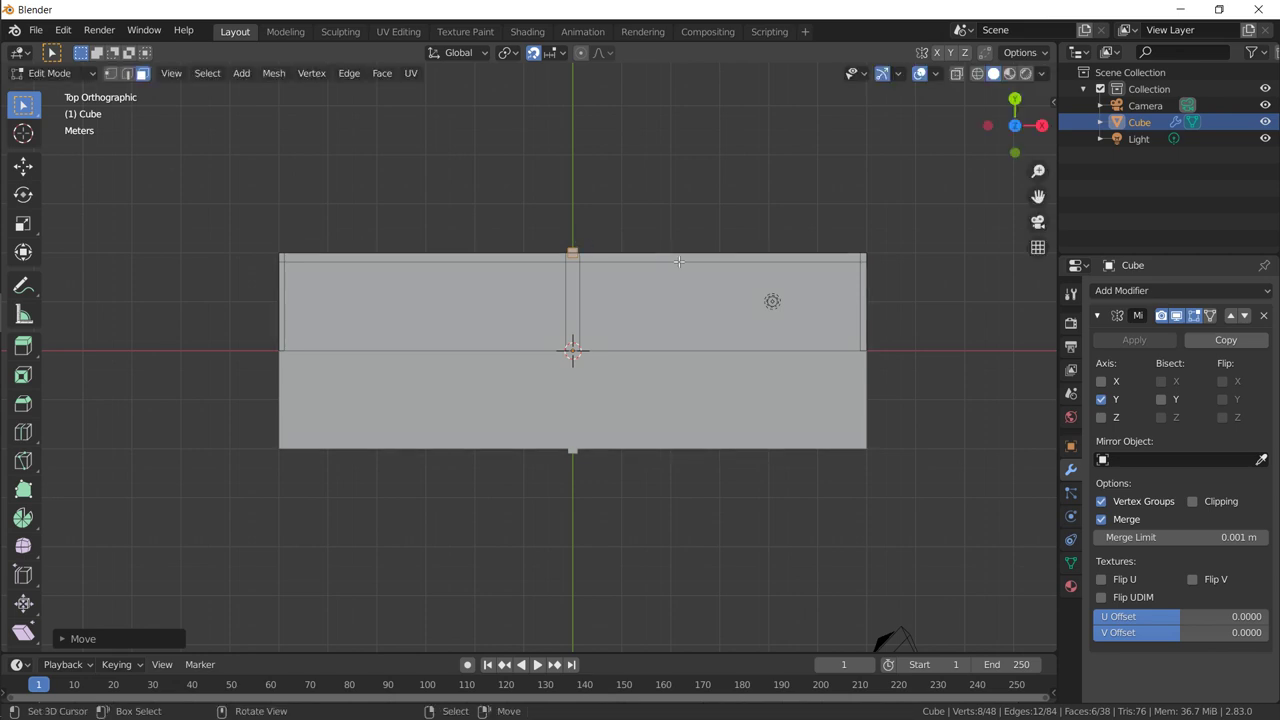
Step: Frame the small cube at the catwalk's edge and select its top face
{"action": "middle_click_drag", "start_coordinate": [578, 242], "coordinate": [433, 180]}
{"action": "scroll", "coordinate": [433, 180], "scroll_direction": "up", "scroll_amount": 2}
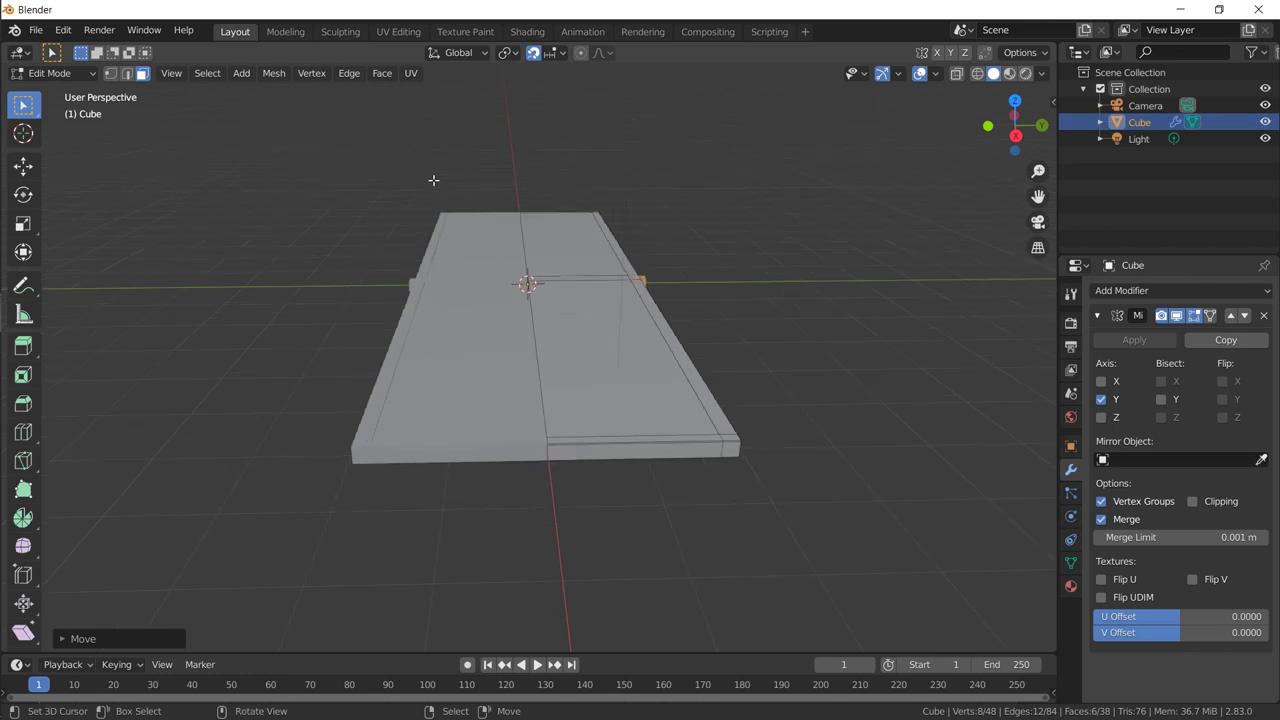
{"action": "middle_click_drag", "start_coordinate": [632, 271], "coordinate": [530, 279]}
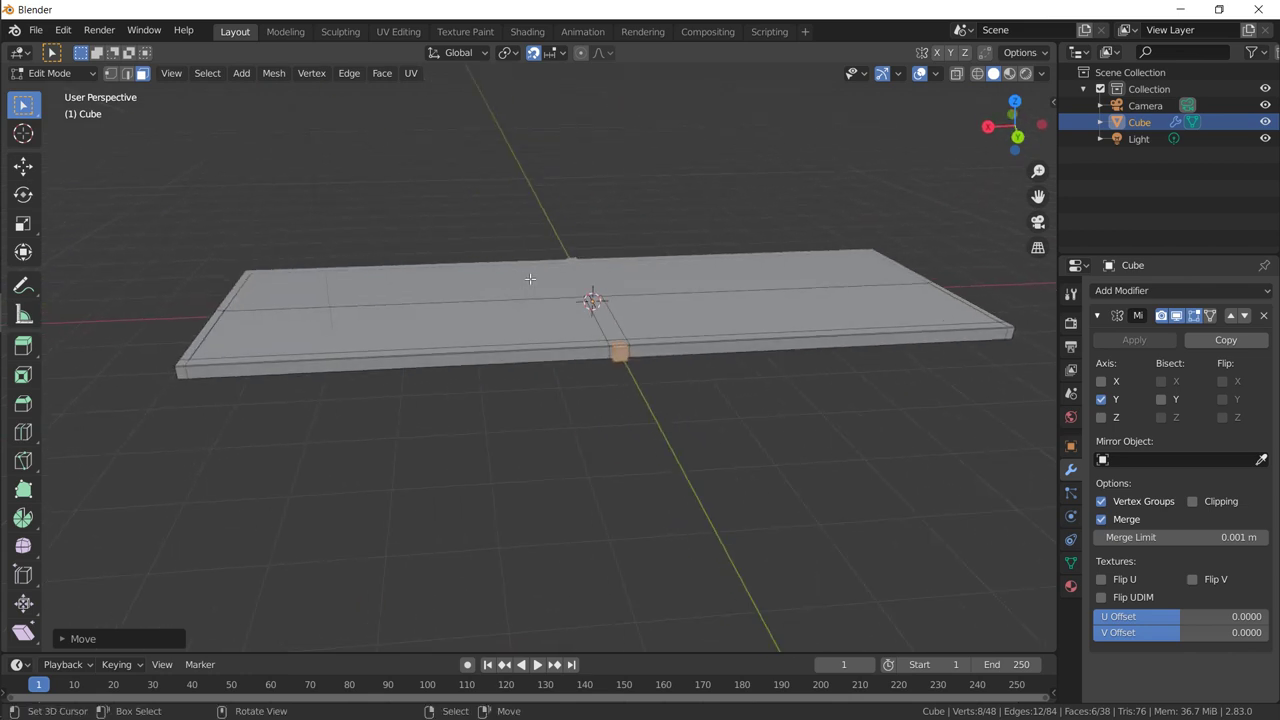
{"action": "key", "text": "KP_Decimal"}
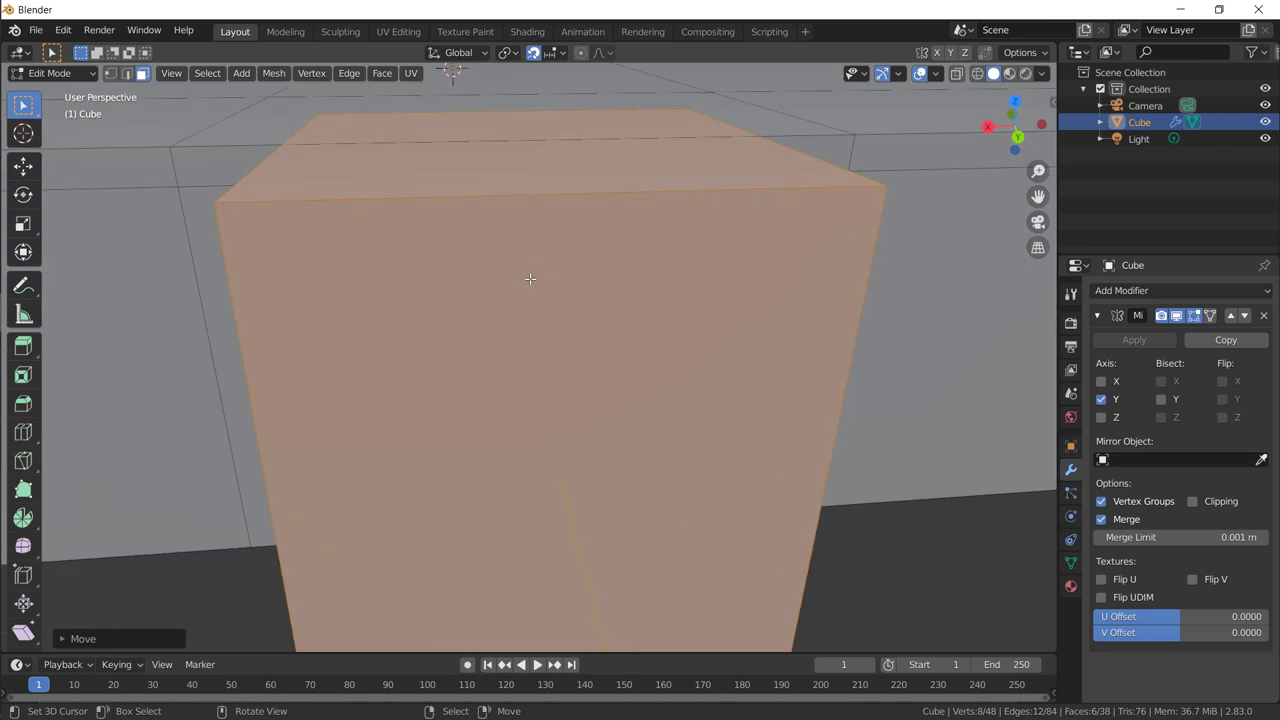
{"action": "scroll", "coordinate": [530, 279], "scroll_direction": "down", "scroll_amount": 8}
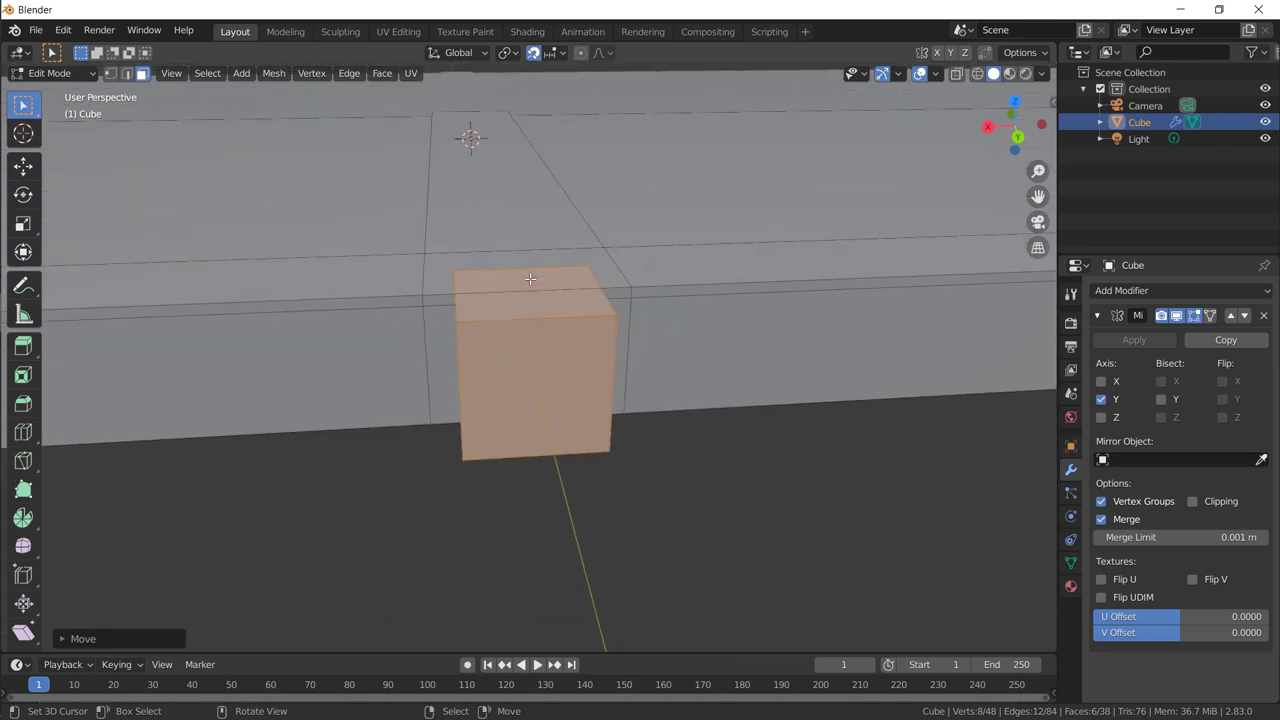
{"action": "middle_click_drag", "start_coordinate": [530, 279], "coordinate": [550, 318]}
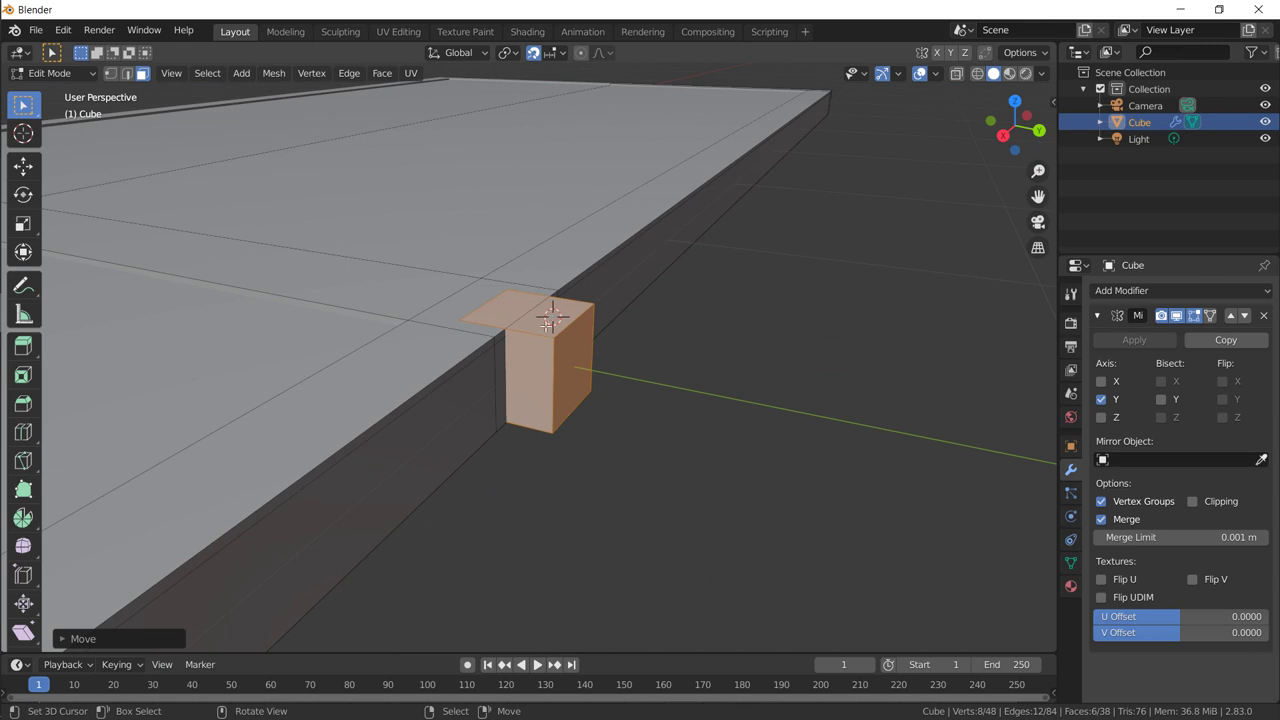
{"action": "left_click", "coordinate": [550, 318]}
{"action": "scroll", "coordinate": [550, 318], "scroll_direction": "down", "scroll_amount": 8}
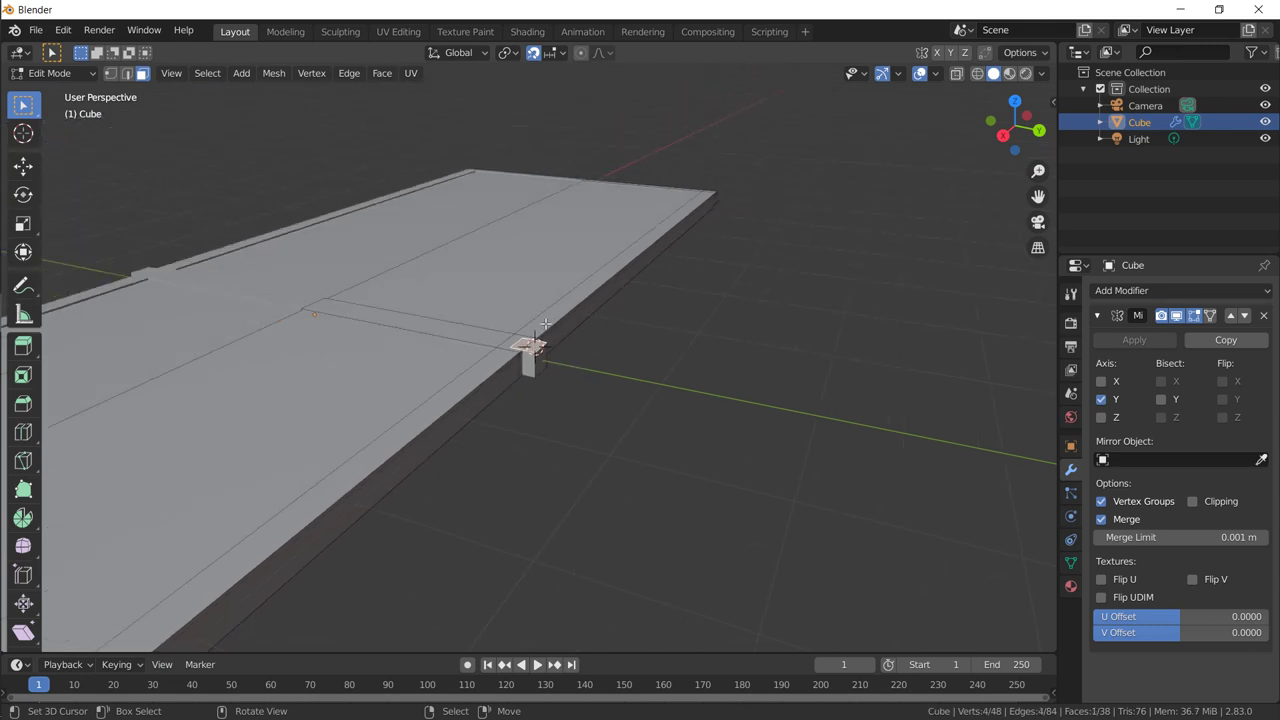
{"action": "key", "text": "e"}
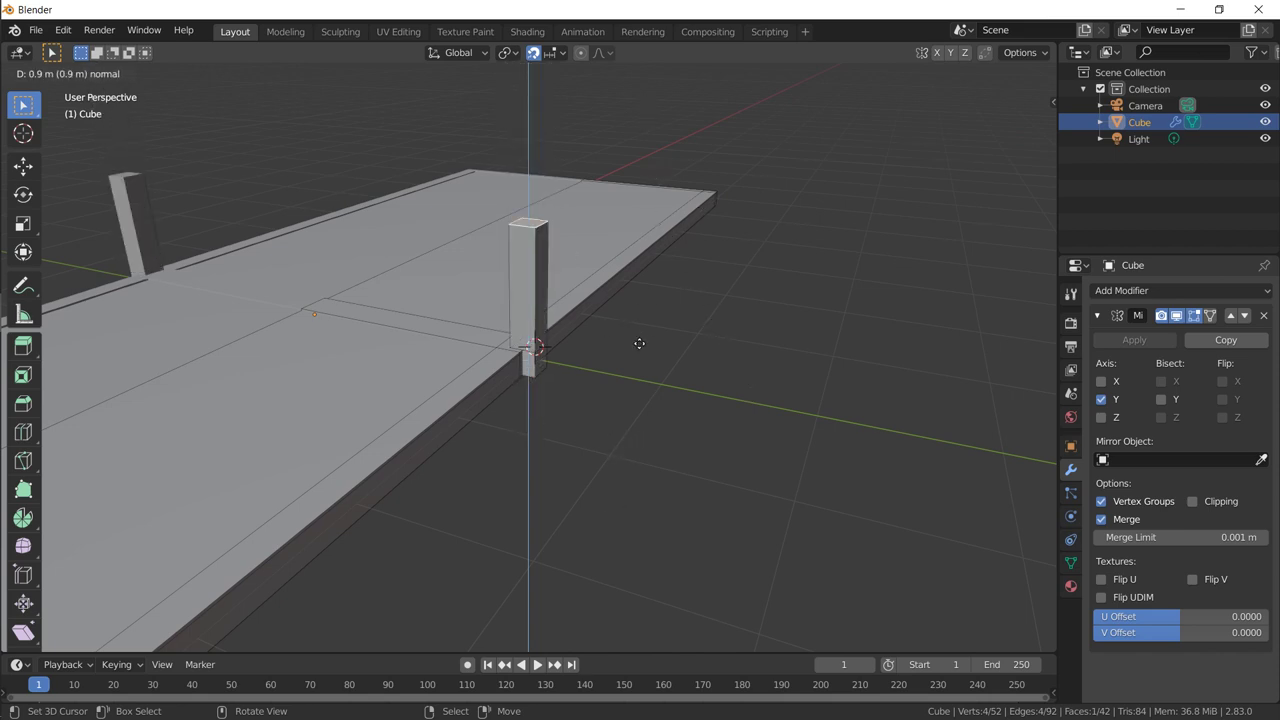
{"action": "right_click", "coordinate": [582, 310]}
{"action": "key", "text": "ctrl+z"}
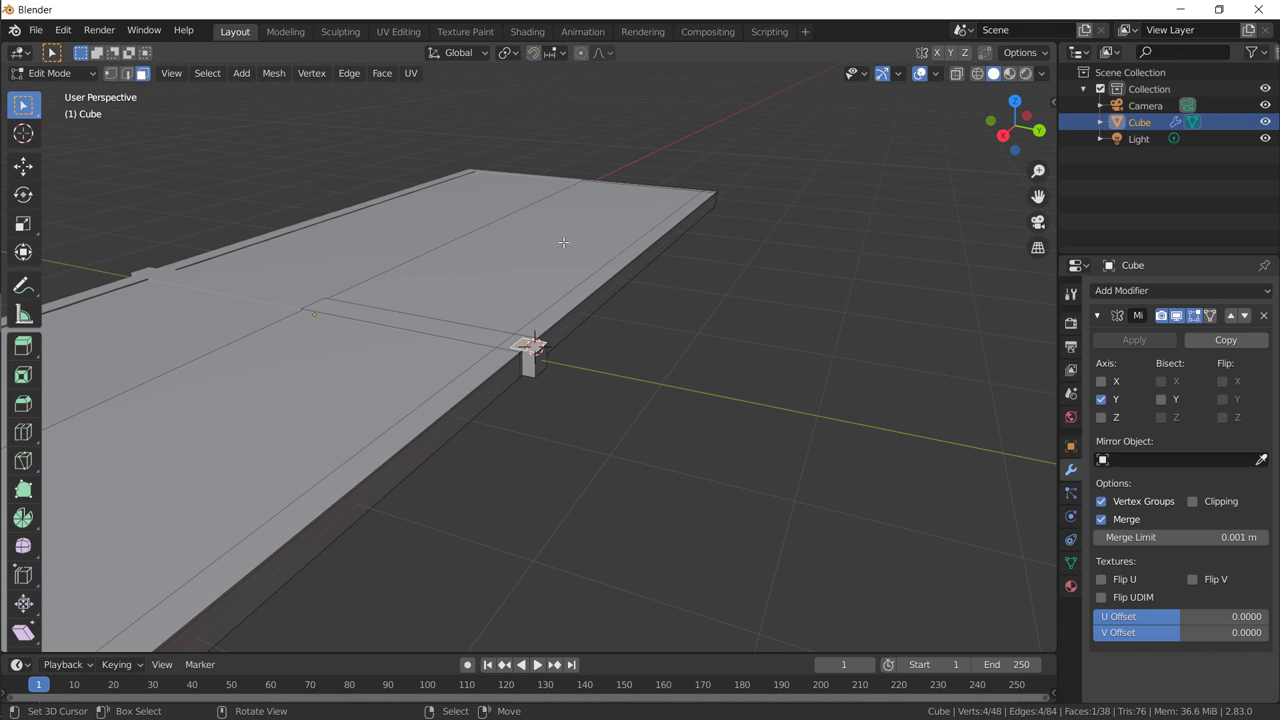
{"action": "middle_click_drag", "start_coordinate": [563, 242], "coordinate": [703, 437]}
{"action": "key", "text": "g"}
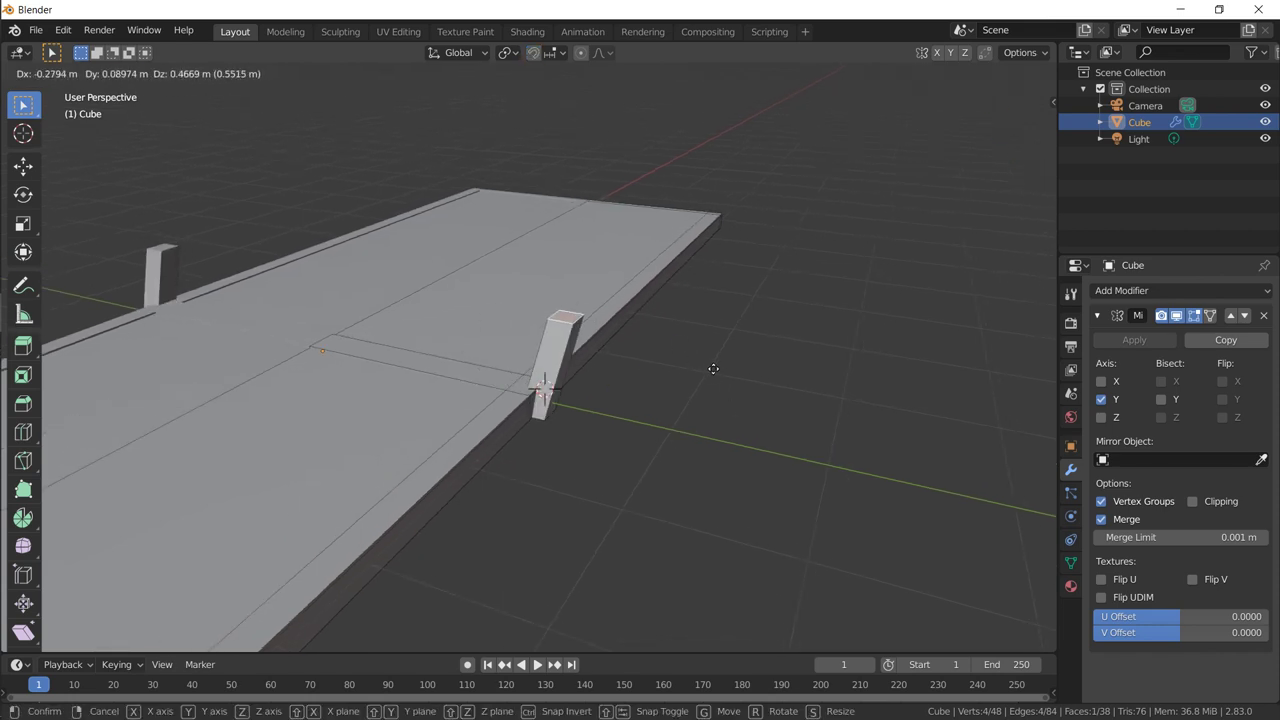
{"action": "left_click", "coordinate": [679, 366]}
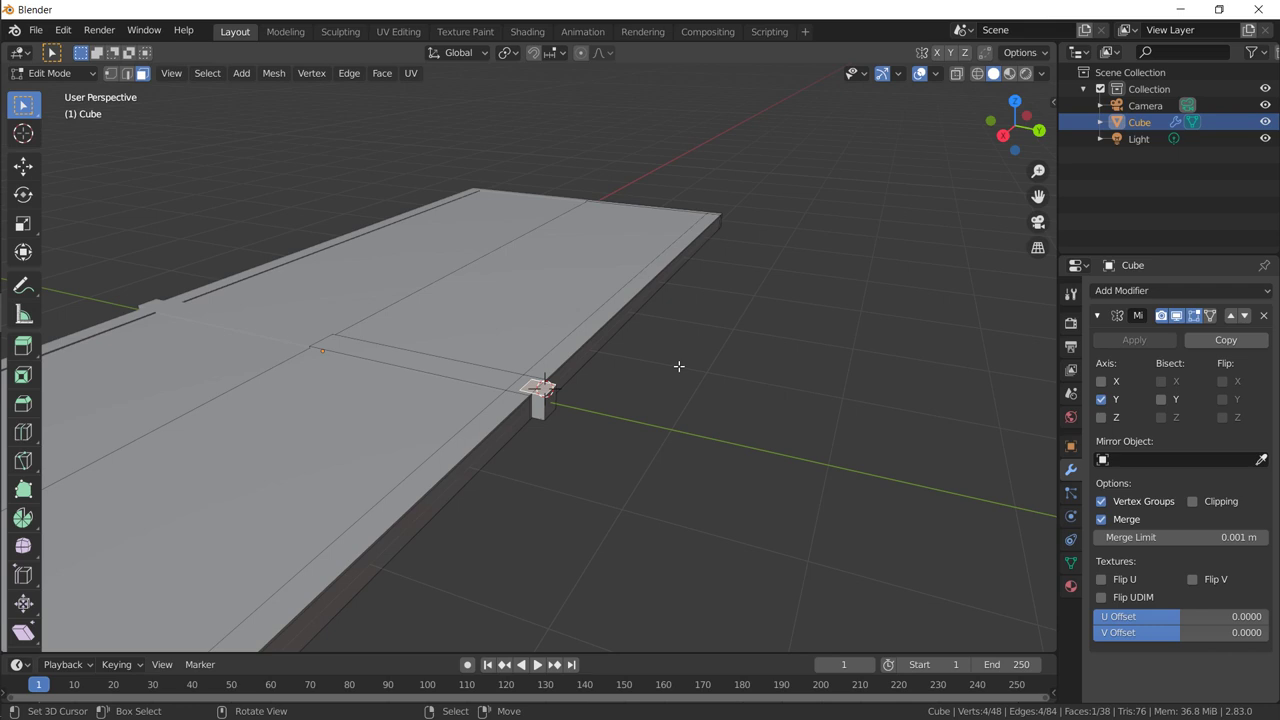
Step: Extrude the small cube's top face upward in two short segments, the second about 0.08 m high
{"action": "key", "text": "e"}
{"action": "left_click", "coordinate": [711, 477]}
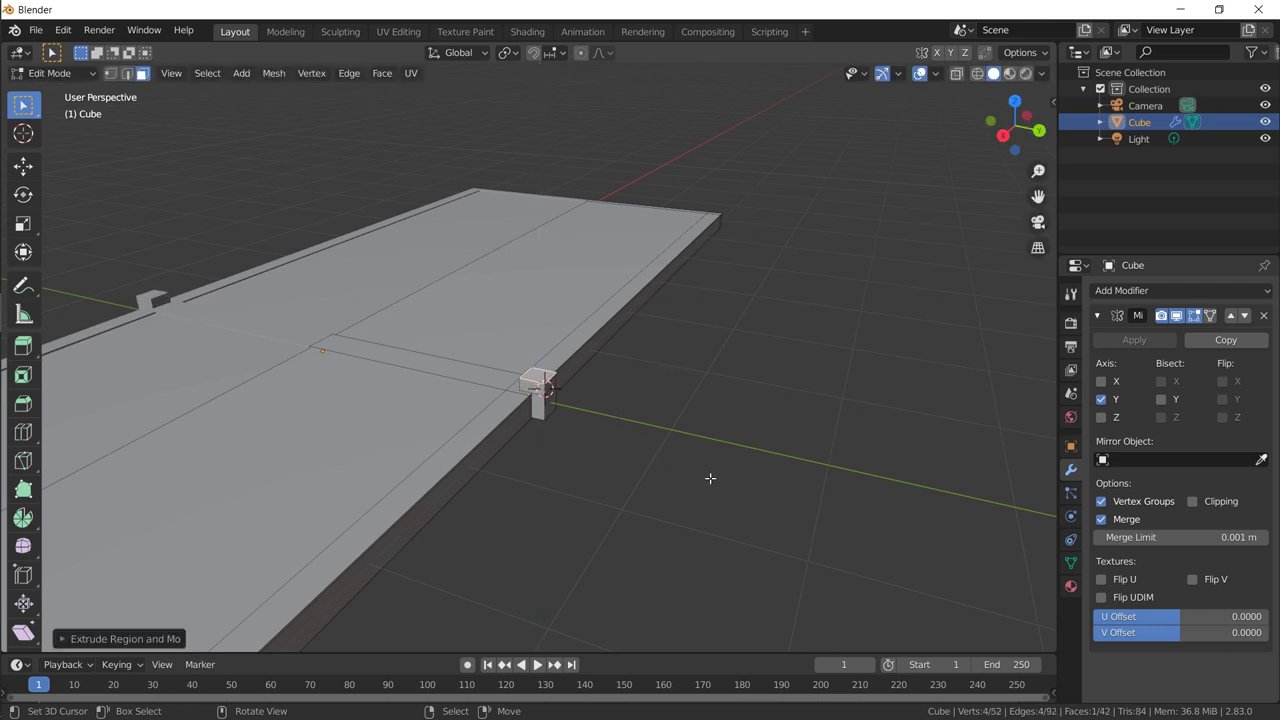
{"action": "key", "text": "e"}
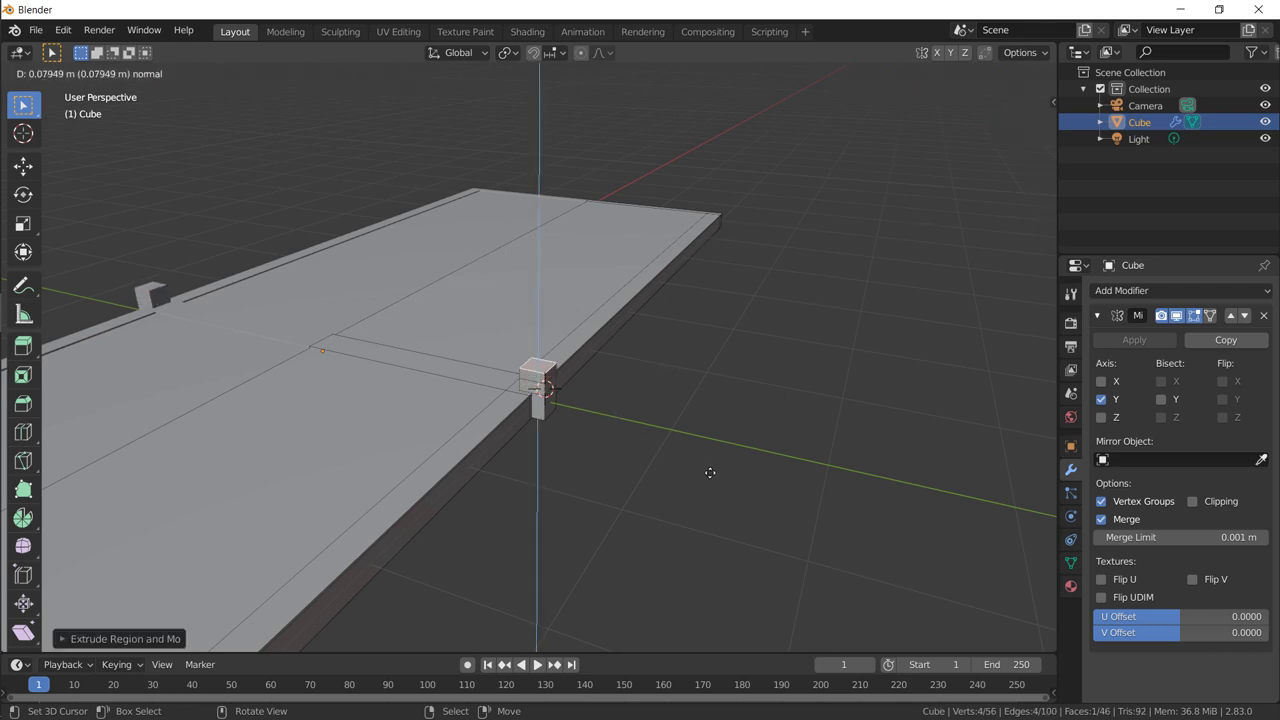
{"action": "left_click", "coordinate": [712, 472]}
{"action": "middle_click_drag", "start_coordinate": [556, 422], "coordinate": [534, 366]}
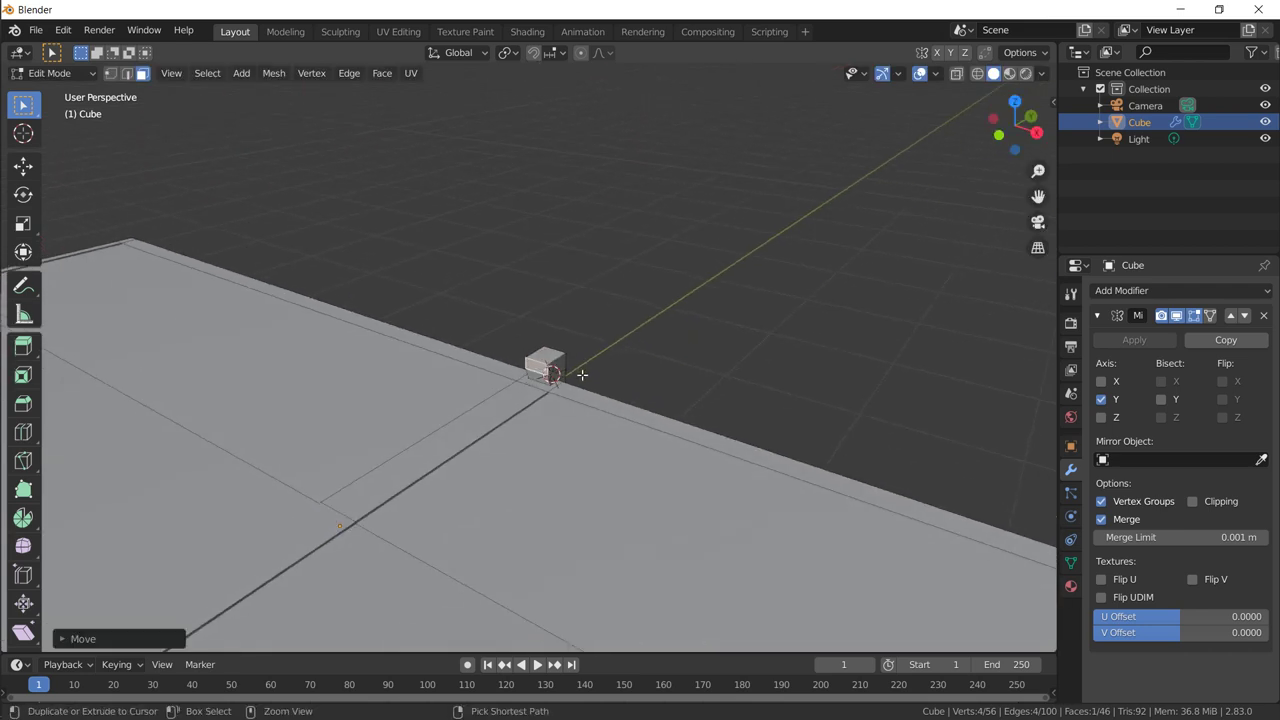
{"action": "left_click", "coordinate": [29, 168]}
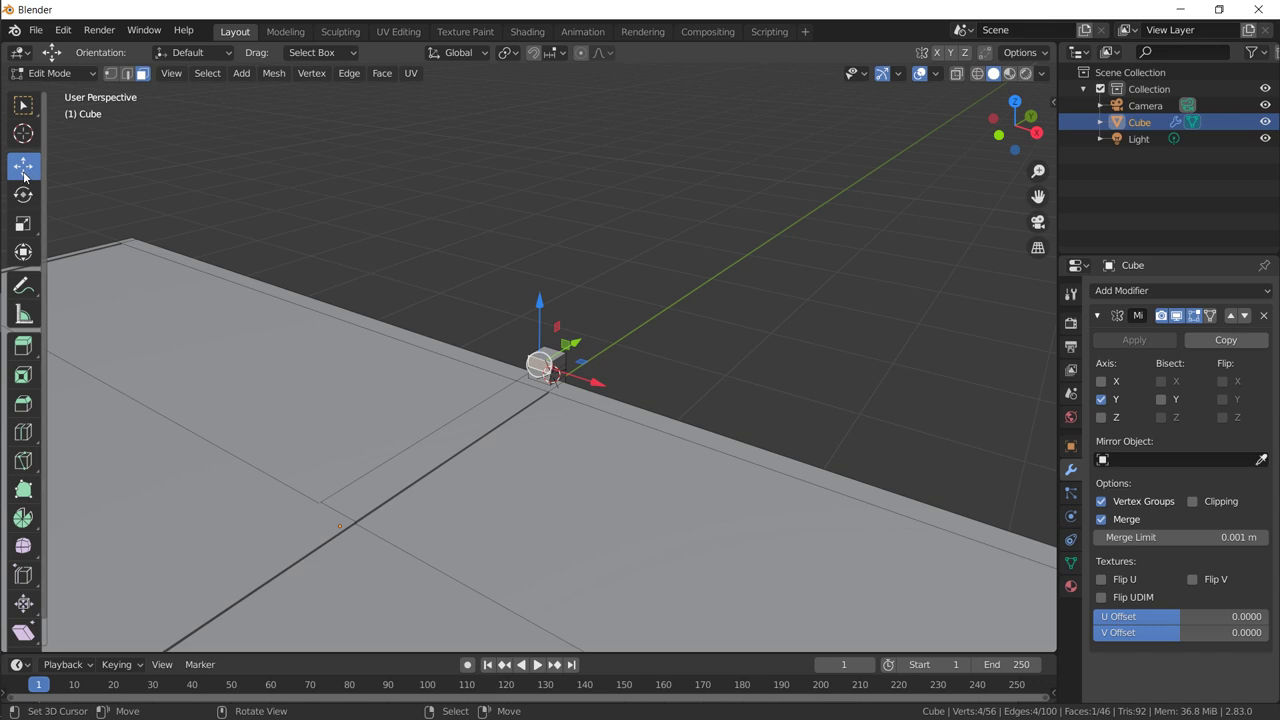
{"action": "middle_click_drag", "start_coordinate": [671, 306], "coordinate": [620, 293]}
{"action": "scroll", "coordinate": [620, 293], "scroll_direction": "up", "scroll_amount": 1}
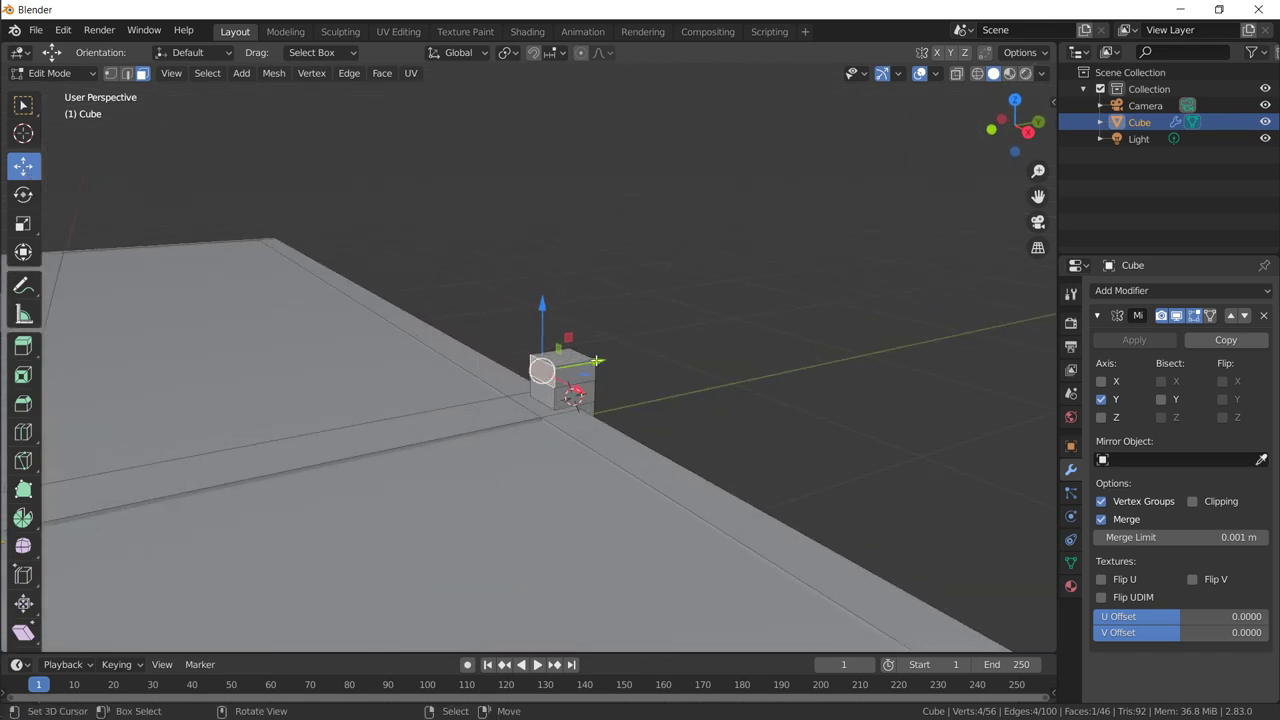
{"action": "left_click_drag", "start_coordinate": [596, 361], "coordinate": [611, 358]}
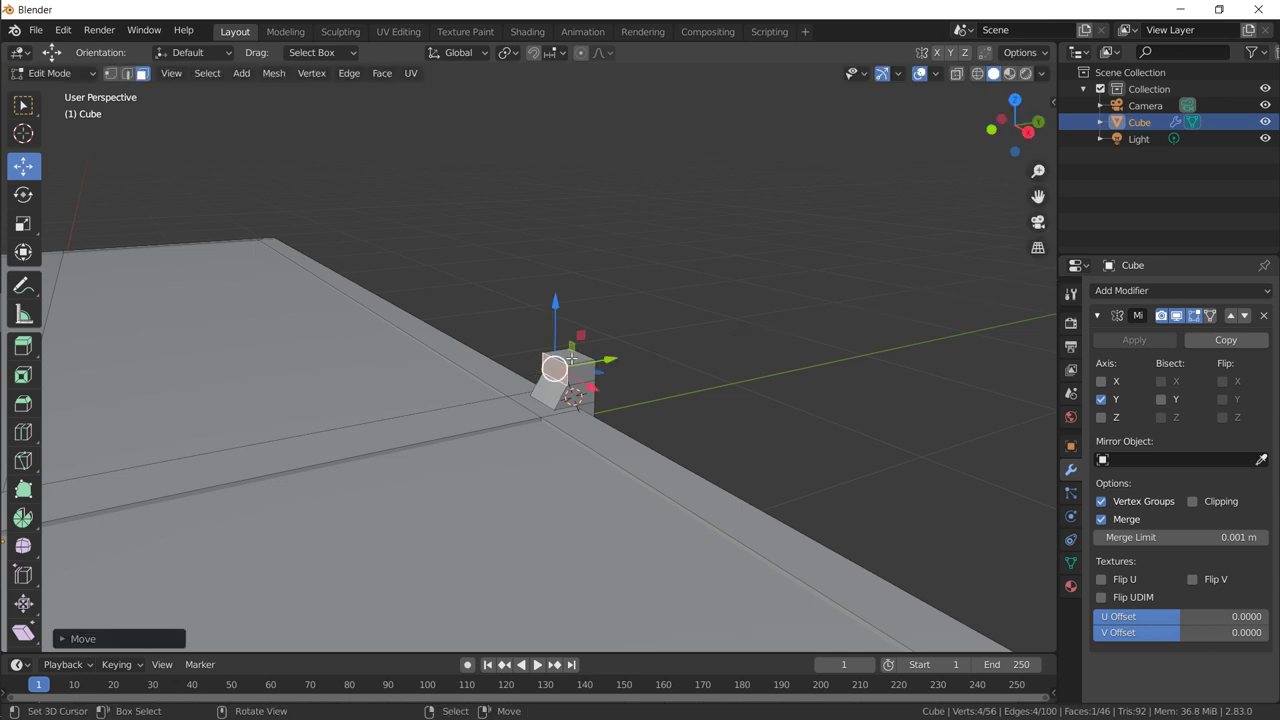
{"action": "key", "text": "ctrl+z"}
Step: Extrude the block's top face upward by 1 m and raise it another 1 m along Z to form a tall post
{"action": "scroll", "coordinate": [667, 428], "scroll_direction": "down", "scroll_amount": 5}
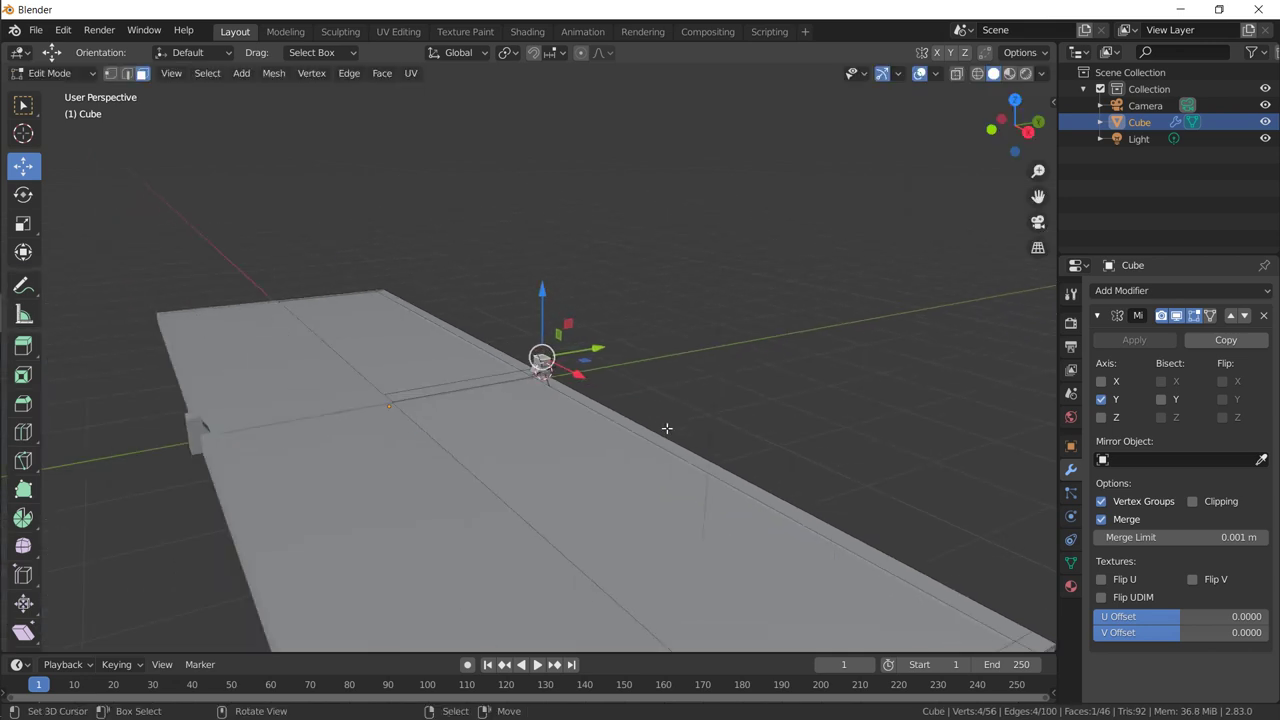
{"action": "type", "text": "e"}
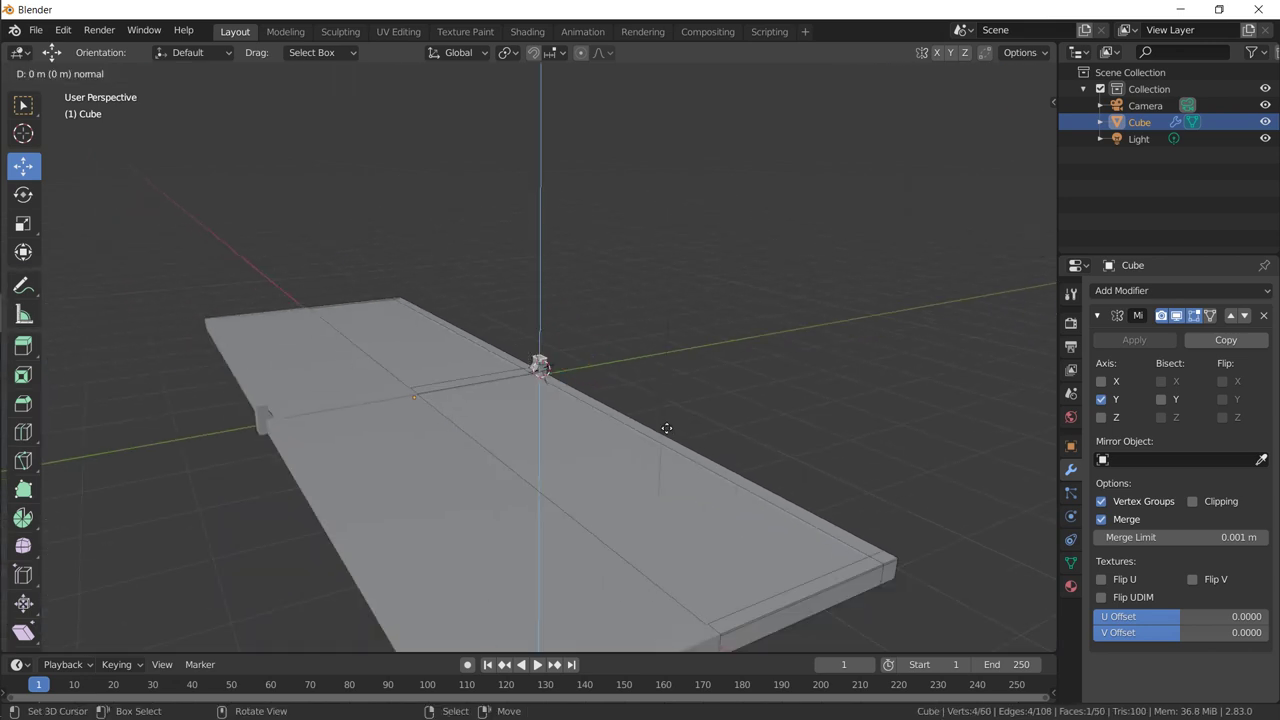
{"action": "type", "text": "1"}
{"action": "key", "text": "Return"}
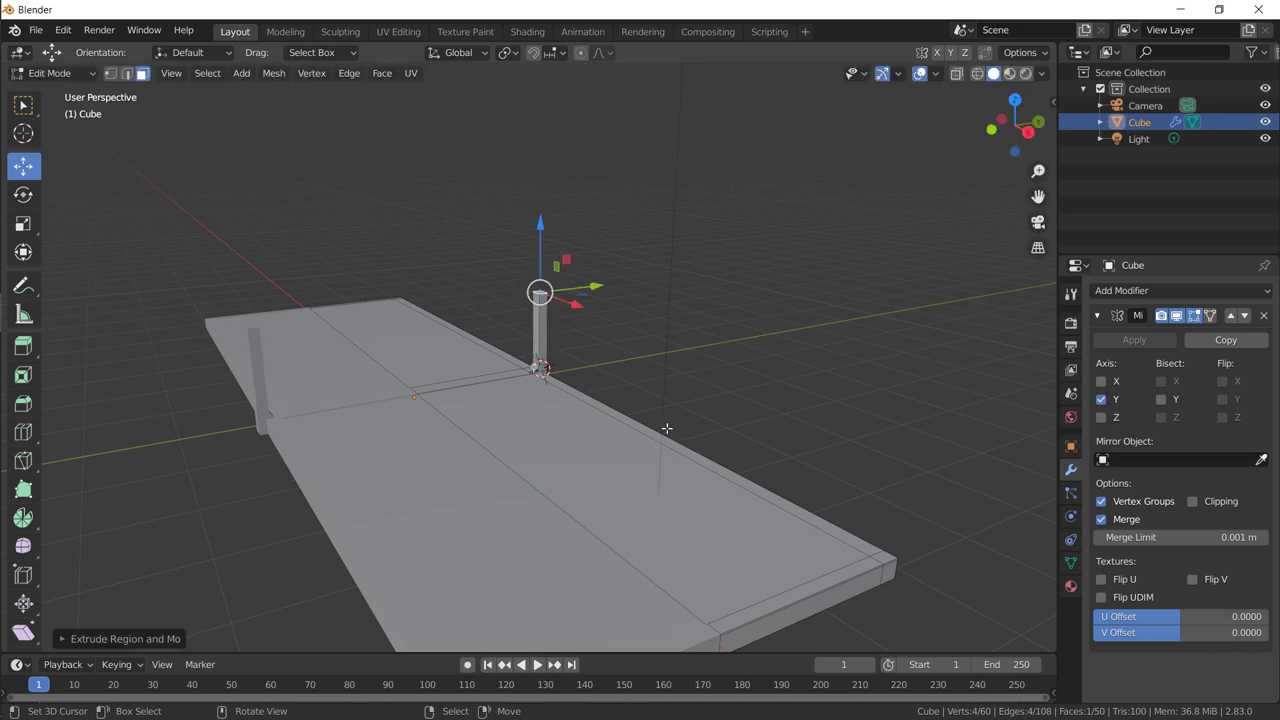
{"action": "type", "text": "gz1"}
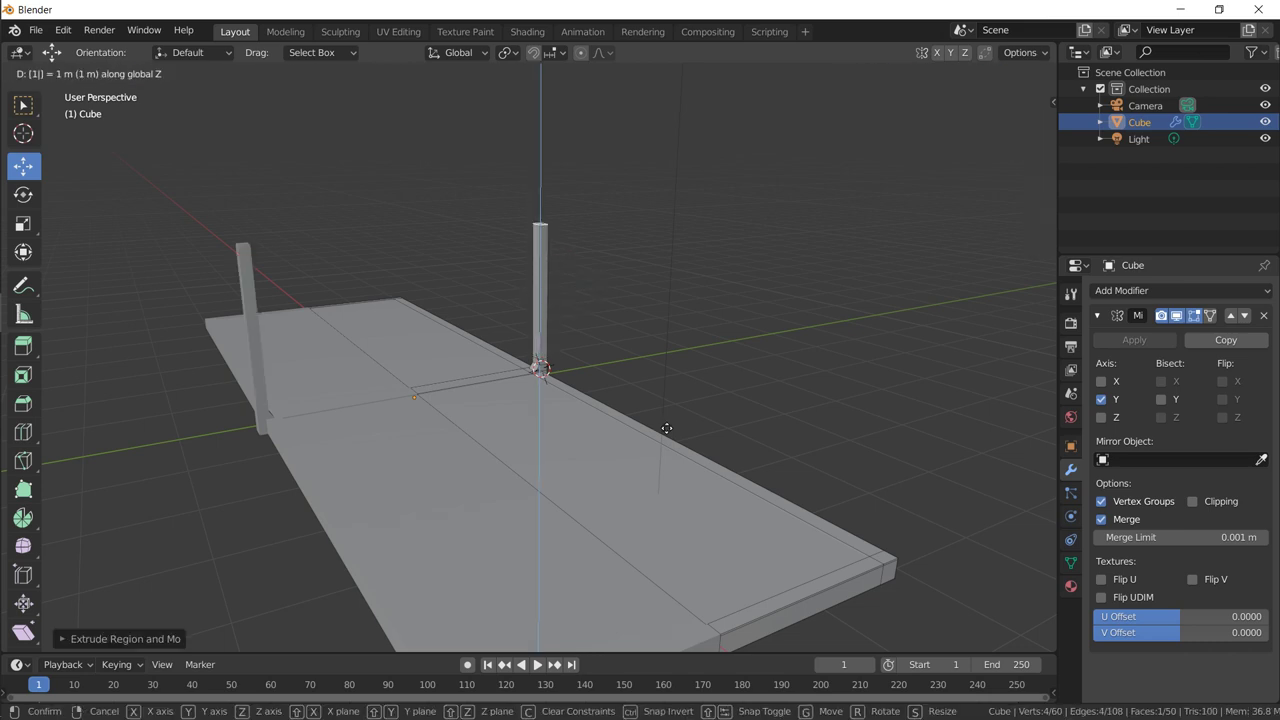
{"action": "key", "text": "Return"}
{"action": "middle_click_drag", "start_coordinate": [480, 315], "coordinate": [536, 340]}
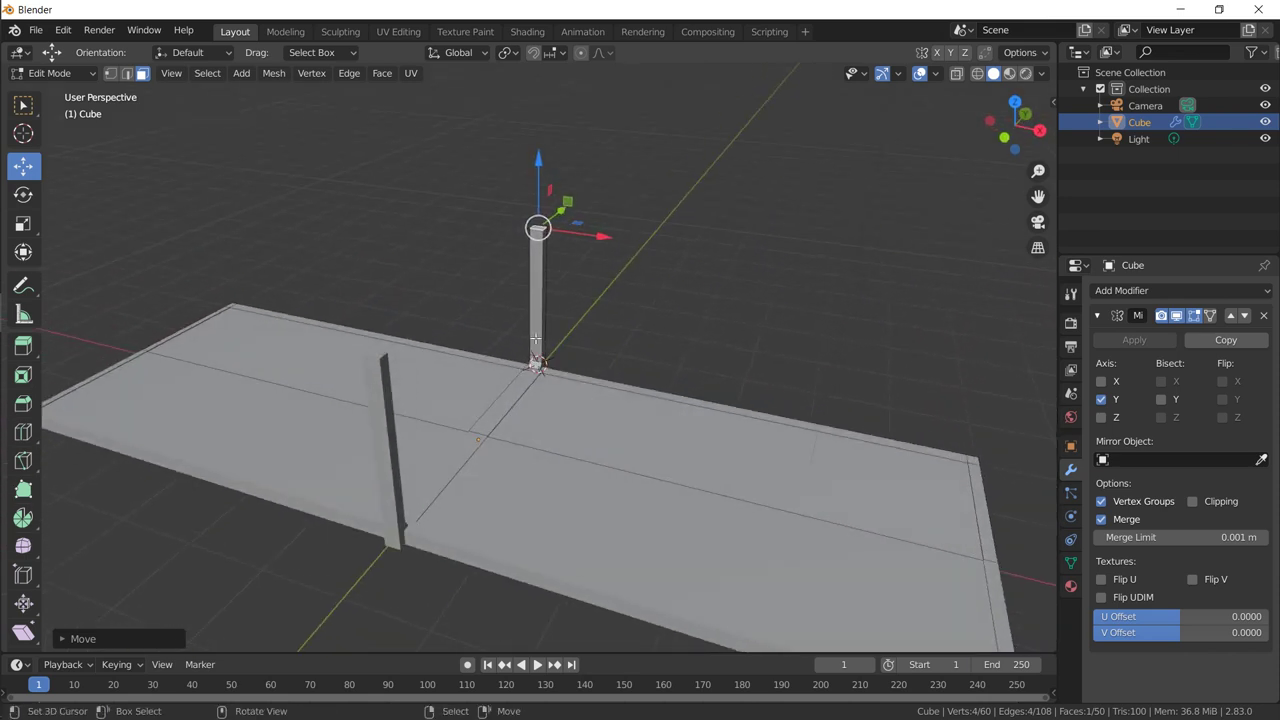
Step: Extrude the tall post's top face upward in two short segments to form the base of a post head
{"action": "scroll", "coordinate": [536, 340], "scroll_direction": "up", "scroll_amount": 5}
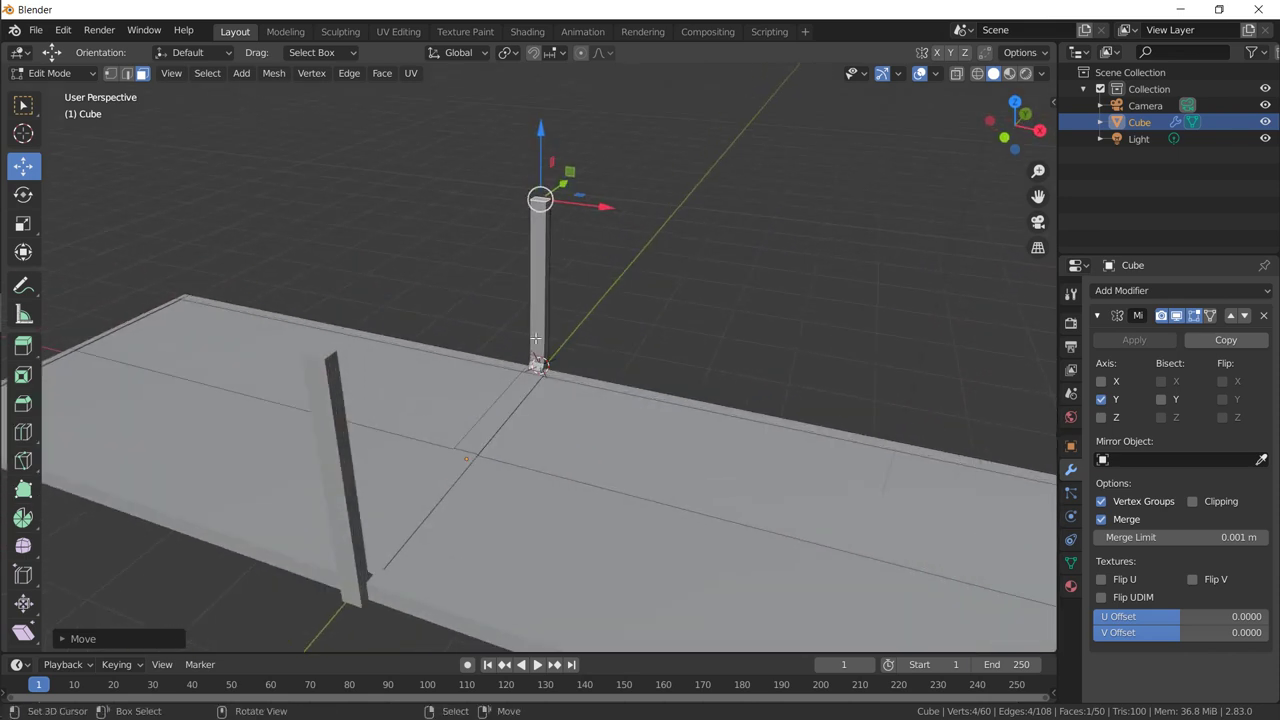
{"action": "middle_click_drag", "start_coordinate": [557, 314], "coordinate": [614, 517]}
{"action": "scroll", "coordinate": [597, 389], "scroll_direction": "up", "scroll_amount": 4}
{"action": "key", "text": "e"}
{"action": "left_click", "coordinate": [615, 492]}
{"action": "key", "text": "e"}
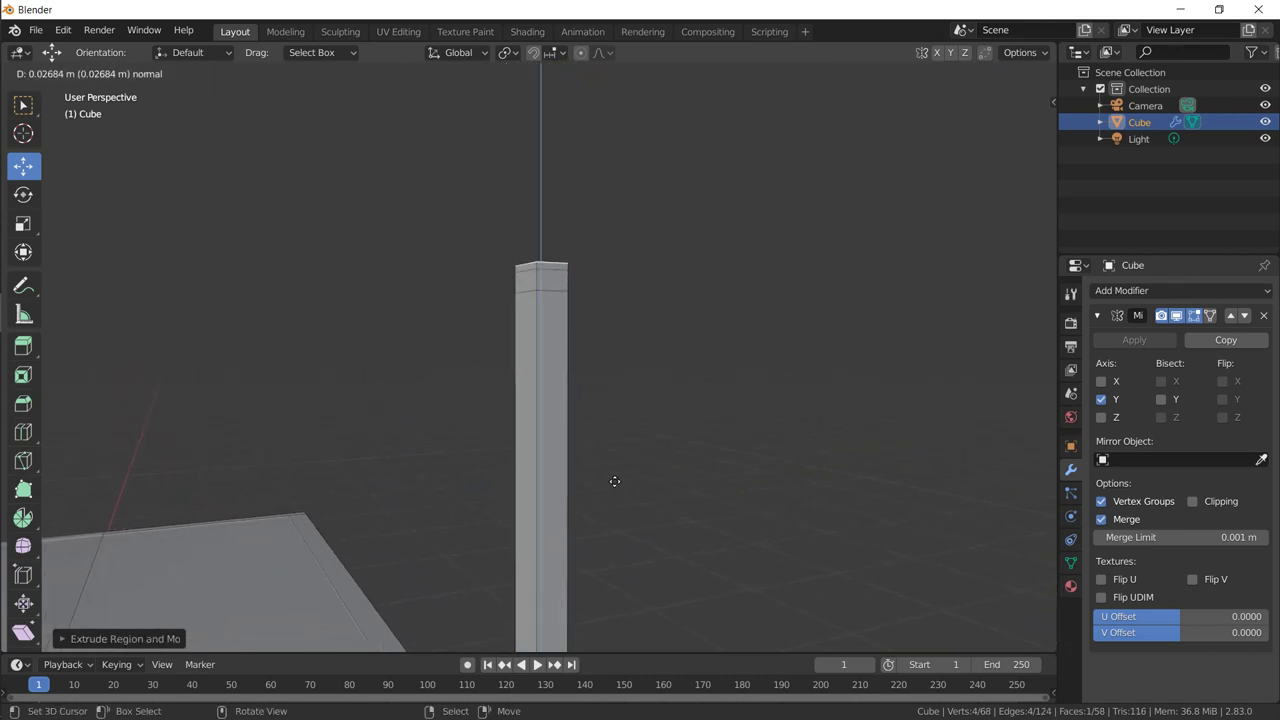
{"action": "left_click", "coordinate": [617, 463]}
Step: Shift the post's top face toward the catwalk centre and raise it along Z to form an overhanging head
{"action": "left_click_drag", "start_coordinate": [540, 248], "coordinate": [571, 277]}
{"action": "mouse_move", "coordinate": [571, 277]}
{"action": "middle_mouse_down"}
{"action": "mouse_move", "coordinate": [543, 323]}
{"action": "mouse_move", "coordinate": [557, 277]}
{"action": "middle_mouse_up"}
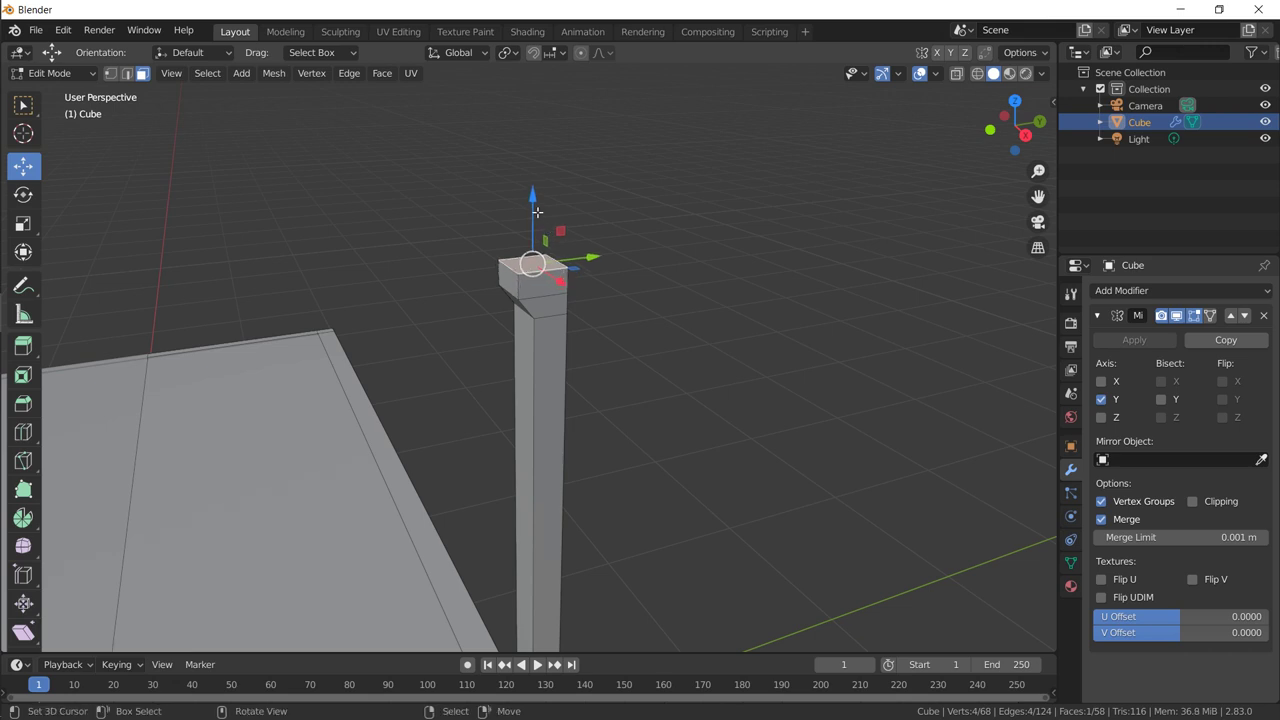
{"action": "left_click_drag", "start_coordinate": [533, 197], "coordinate": [555, 177]}
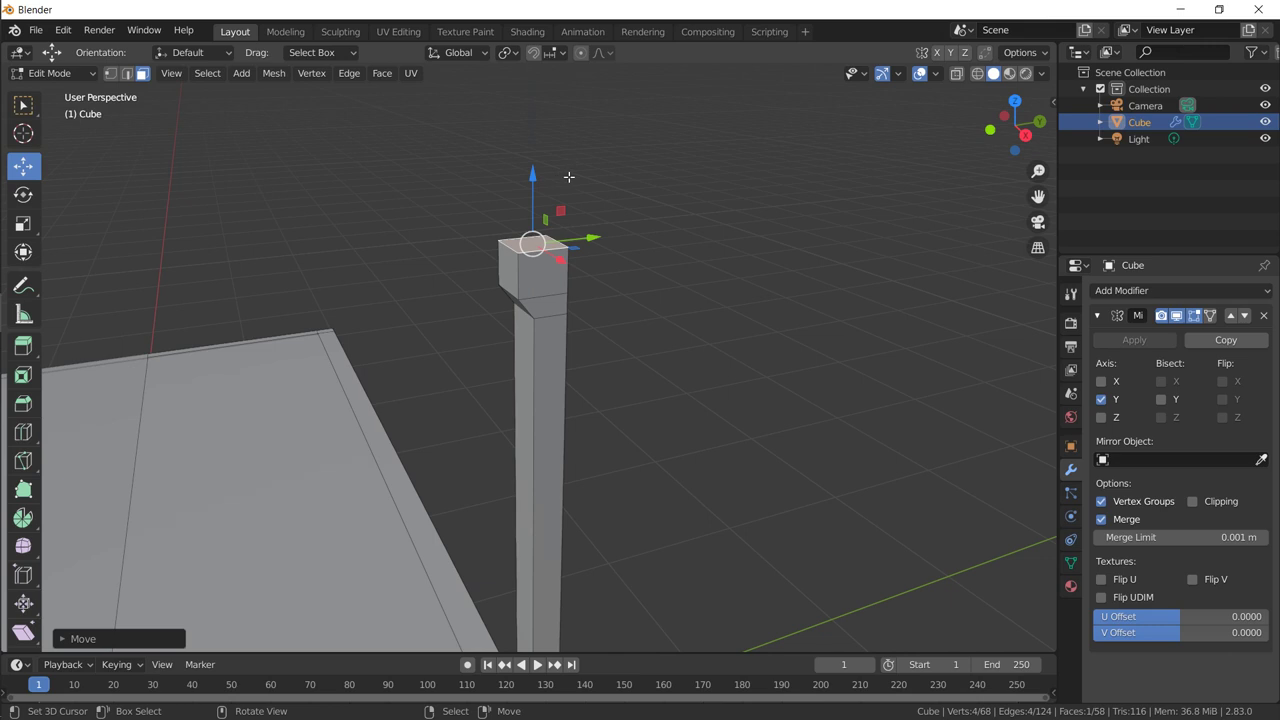
Step: Inset the post shaft's catwalk-facing face by about 0.02 m and extrude it inward into a long recess
{"action": "middle_click_drag", "start_coordinate": [706, 247], "coordinate": [559, 371]}
{"action": "left_click", "coordinate": [559, 371]}
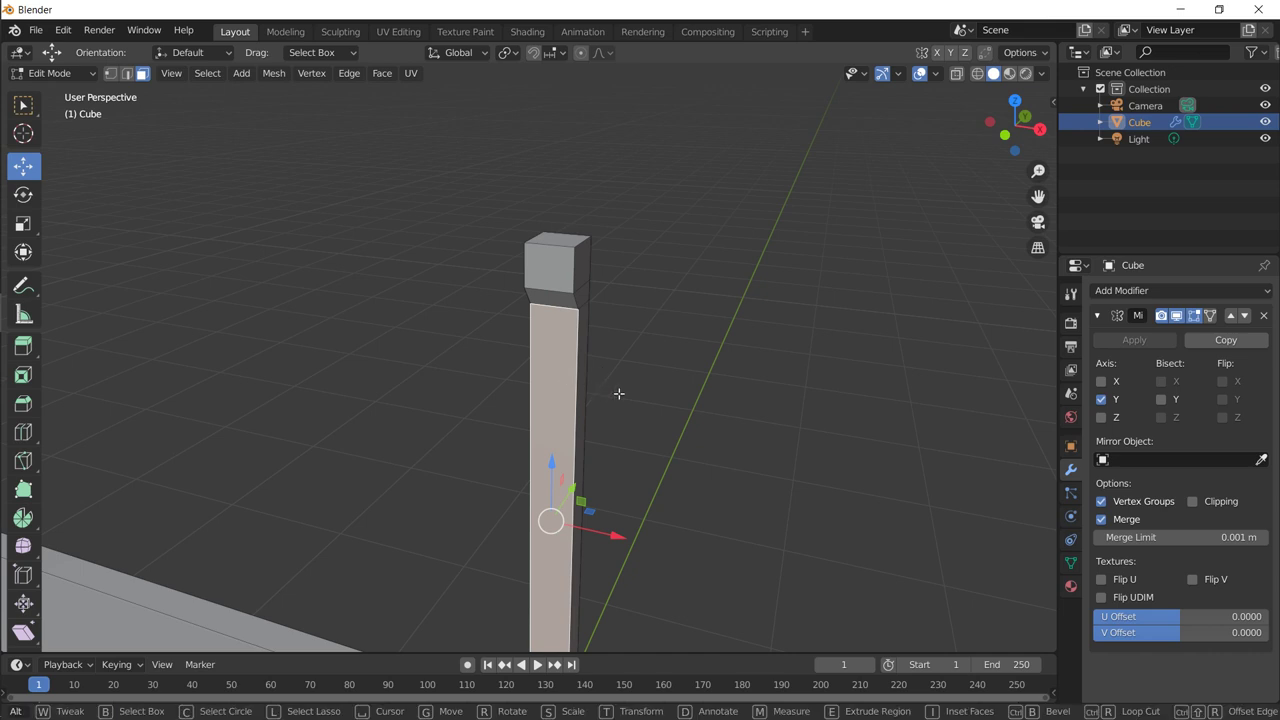
{"action": "middle_click_drag", "start_coordinate": [620, 394], "coordinate": [769, 306]}
{"action": "key", "text": "i"}
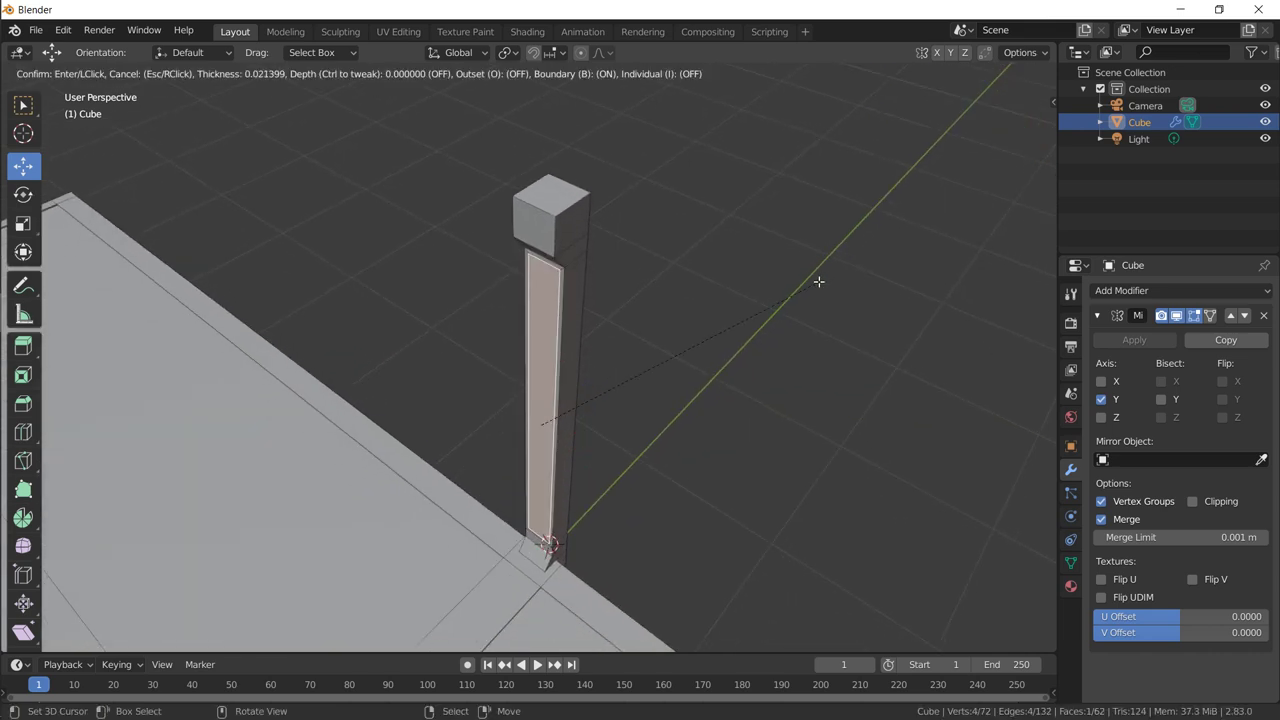
{"action": "left_click", "coordinate": [822, 280]}
{"action": "key", "text": "e"}
{"action": "left_click", "coordinate": [830, 277]}
{"action": "key", "text": "Tab"}
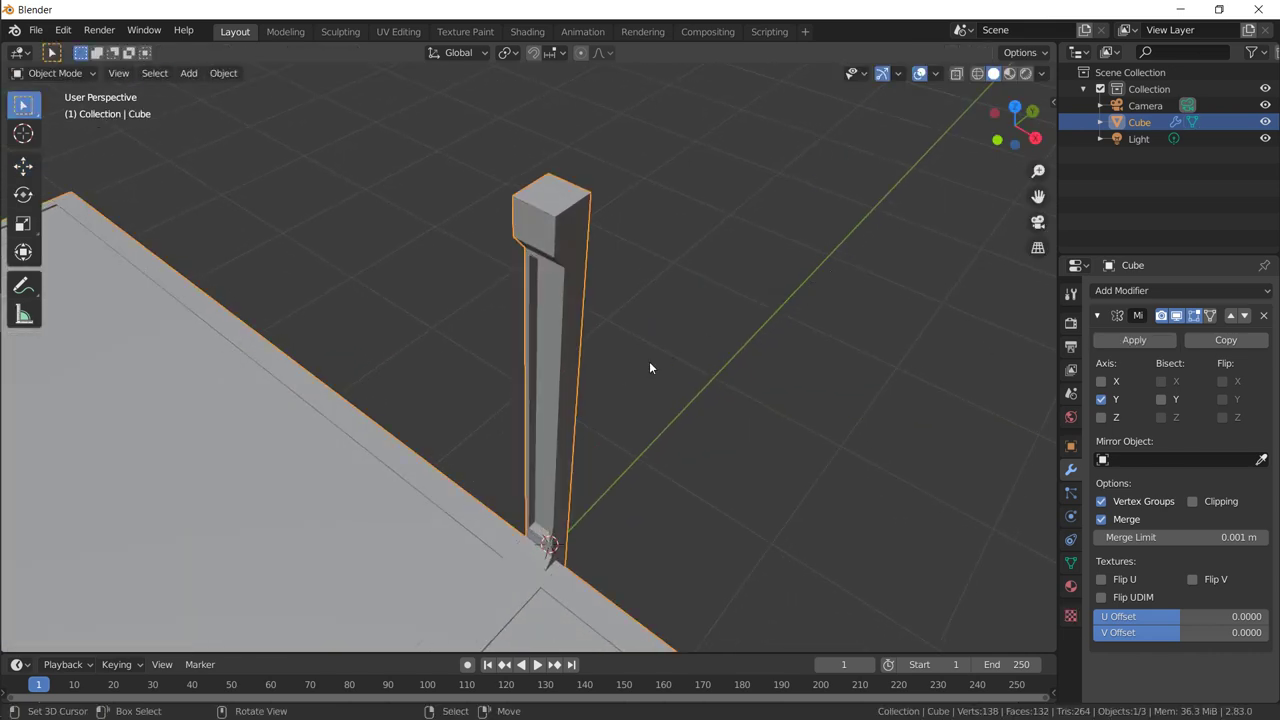
Step: Inset the two opposite side faces of the post head by about 0.024 m
{"action": "middle_click_drag", "start_coordinate": [651, 366], "coordinate": [743, 337]}
{"action": "scroll", "coordinate": [743, 337], "scroll_direction": "down", "scroll_amount": 4}
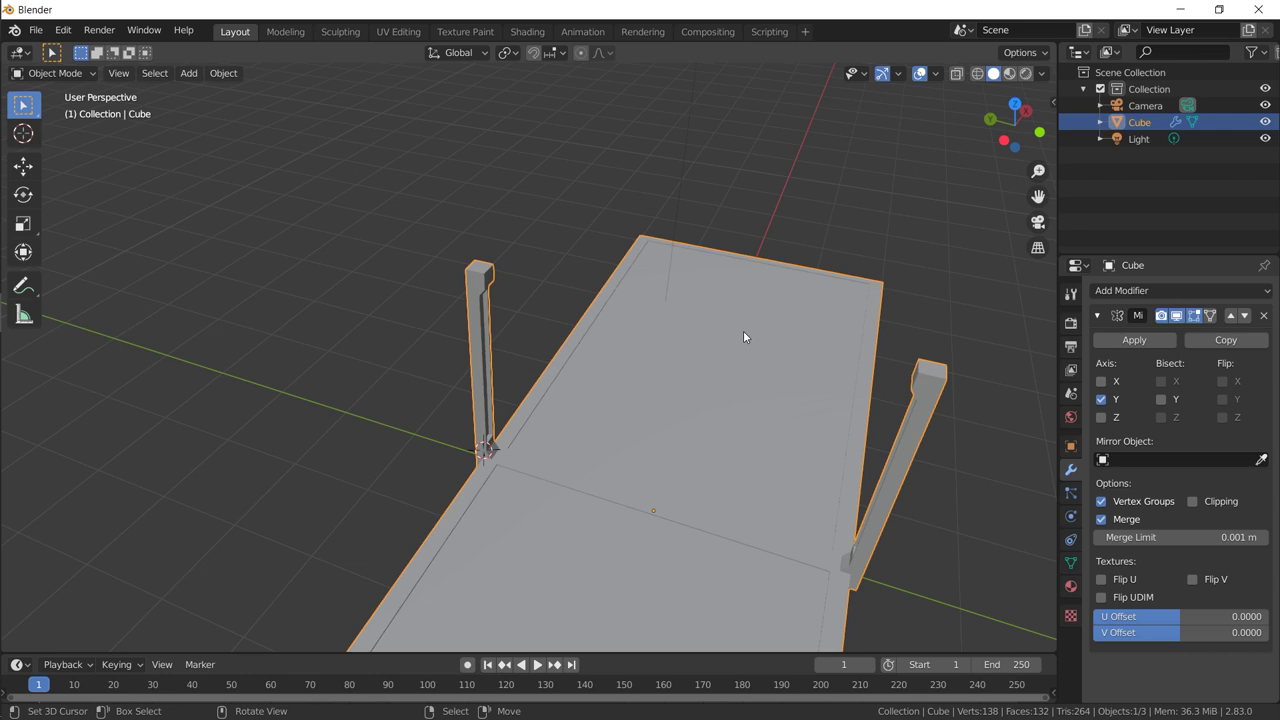
{"action": "middle_click_drag", "start_coordinate": [614, 357], "coordinate": [446, 355]}
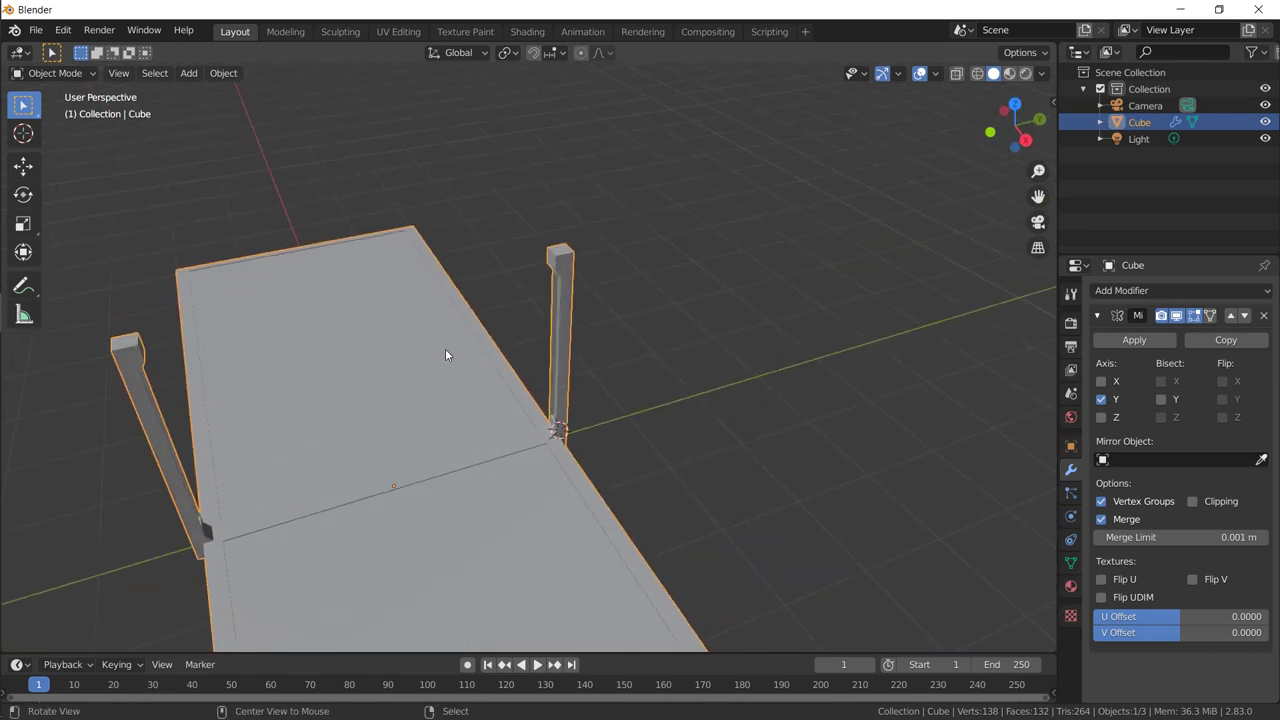
{"action": "key", "text": "Tab"}
{"action": "left_click", "coordinate": [577, 262]}
{"action": "left_click", "coordinate": [564, 260]}
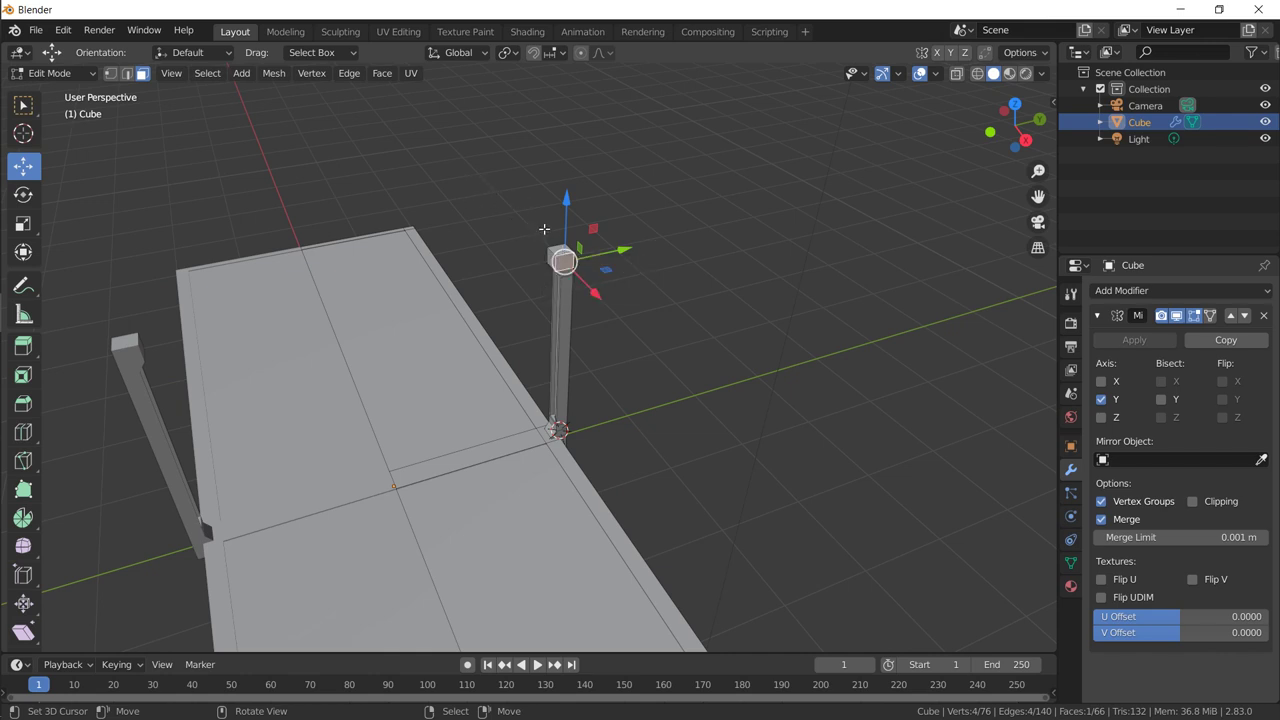
{"action": "key", "text": "KP_Decimal"}
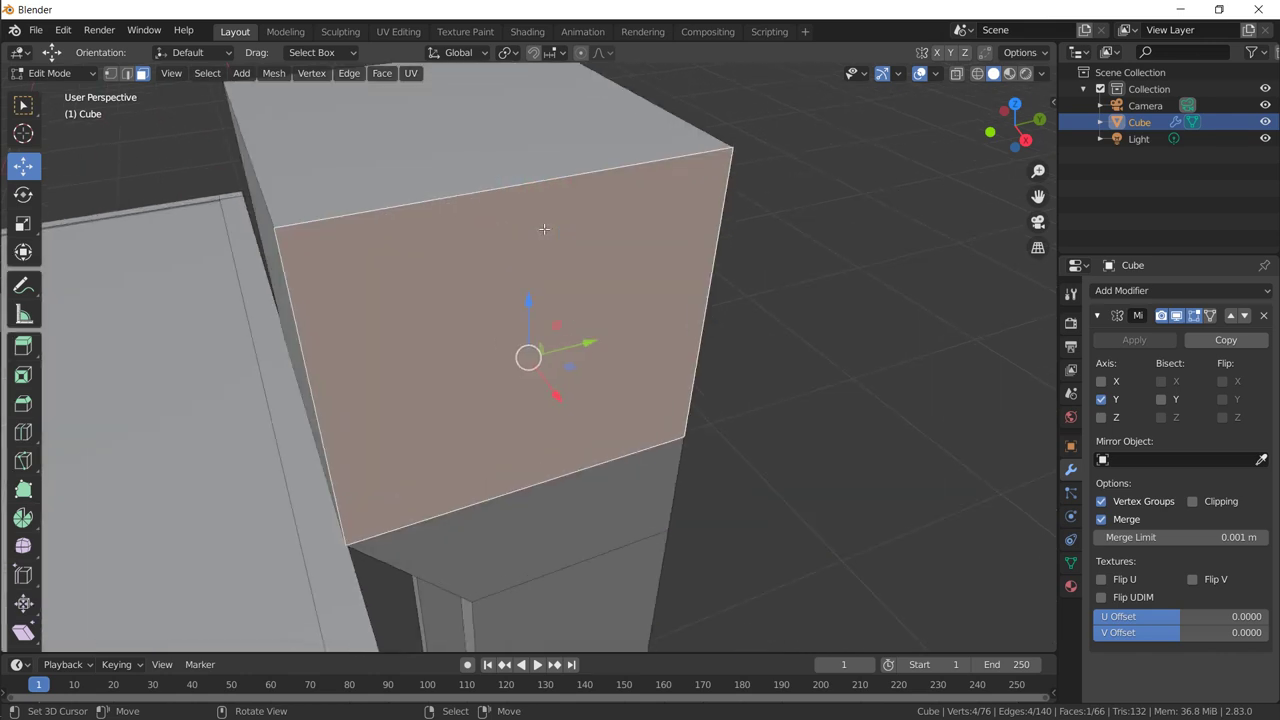
{"action": "middle_click_drag", "start_coordinate": [282, 332], "coordinate": [440, 342]}
{"action": "left_click", "coordinate": [359, 351], "text": "shift"}
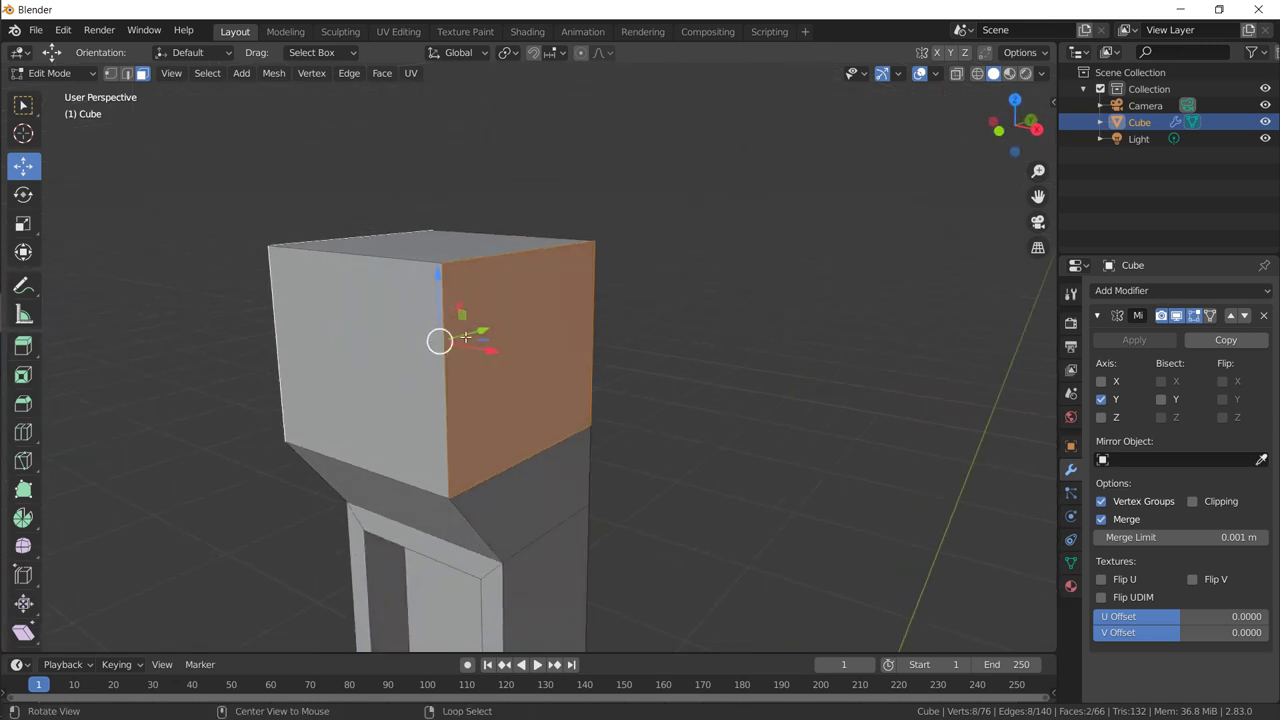
{"action": "key", "text": "i"}
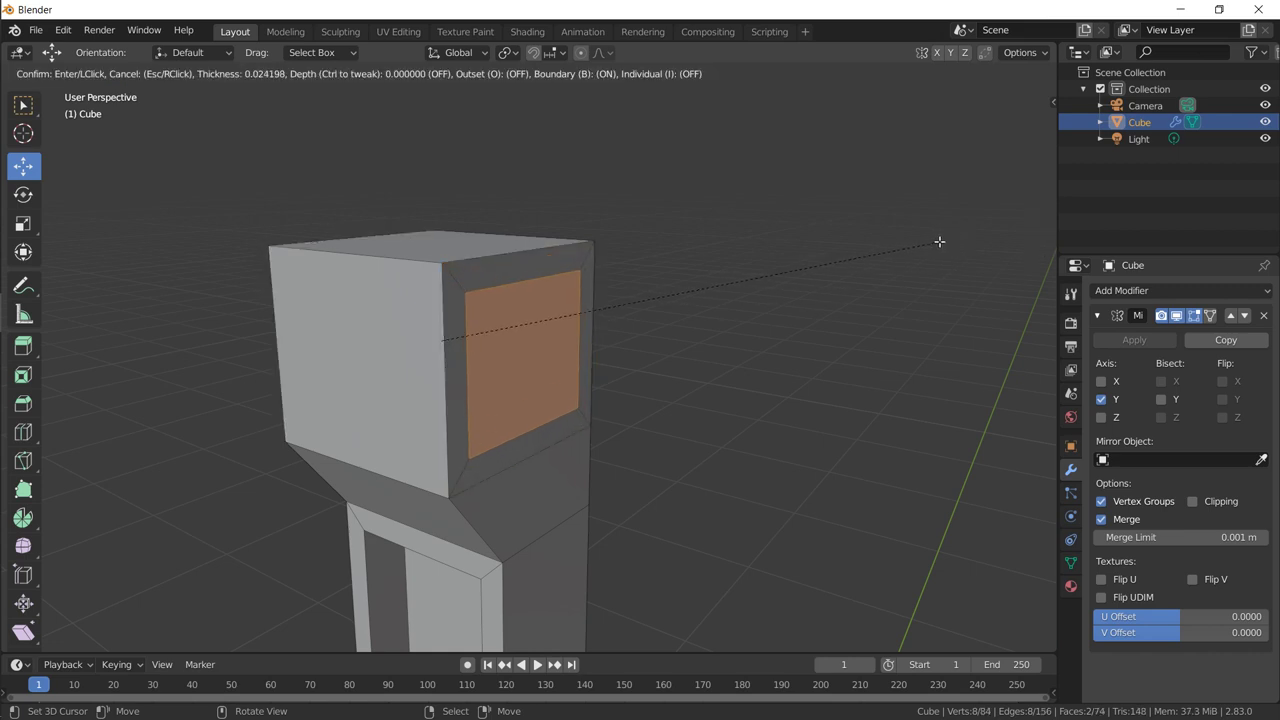
{"action": "left_click", "coordinate": [939, 239]}
Step: Cut an opening through the post head by applying Bridge Edge Loops to its two inset faces
{"action": "key", "text": "F3"}
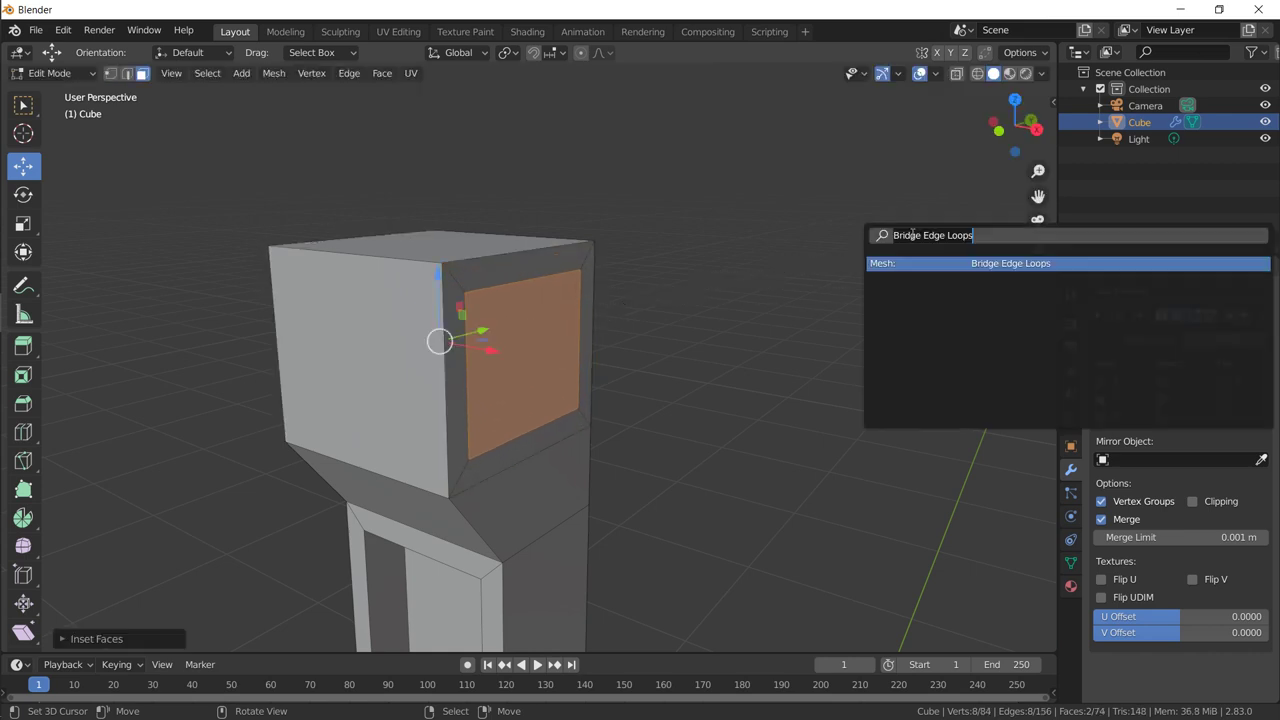
{"action": "left_click", "coordinate": [986, 264]}
{"action": "middle_click_drag", "start_coordinate": [857, 277], "coordinate": [482, 347]}
{"action": "scroll", "coordinate": [690, 299], "scroll_direction": "down", "scroll_amount": 4}
{"action": "key", "text": "Tab"}
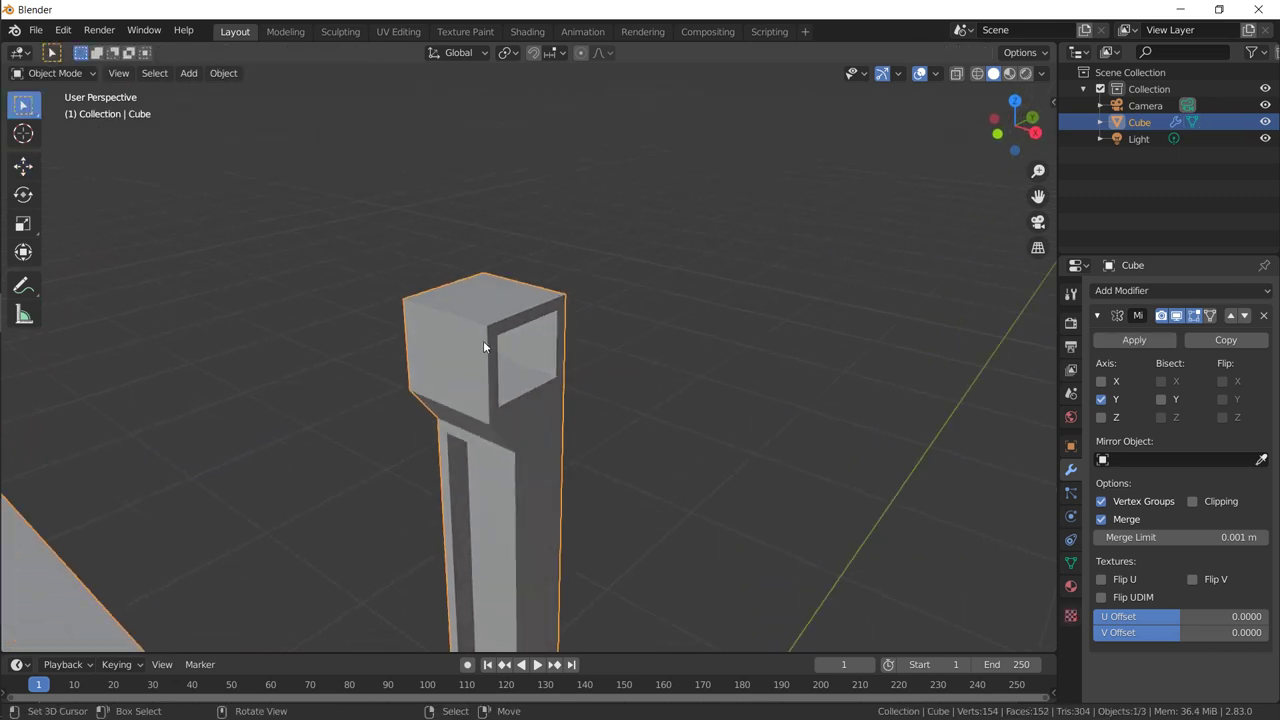
Step: Round the two upper edges of the post head that run along the opening with a six-segment bevel about 0.026 m wide
{"action": "key", "text": "Tab"}
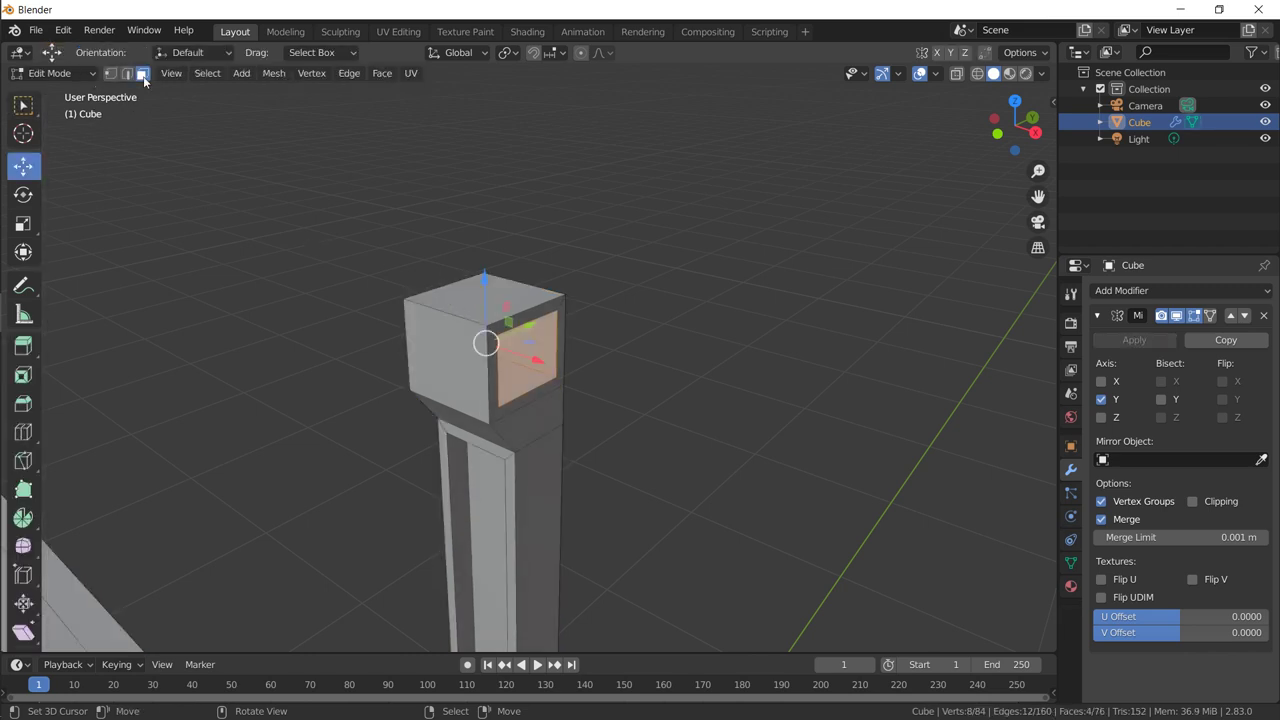
{"action": "left_click", "coordinate": [445, 310]}
{"action": "left_click", "coordinate": [490, 295], "text": "shift"}
{"action": "middle_click_drag", "start_coordinate": [490, 295], "coordinate": [764, 390]}
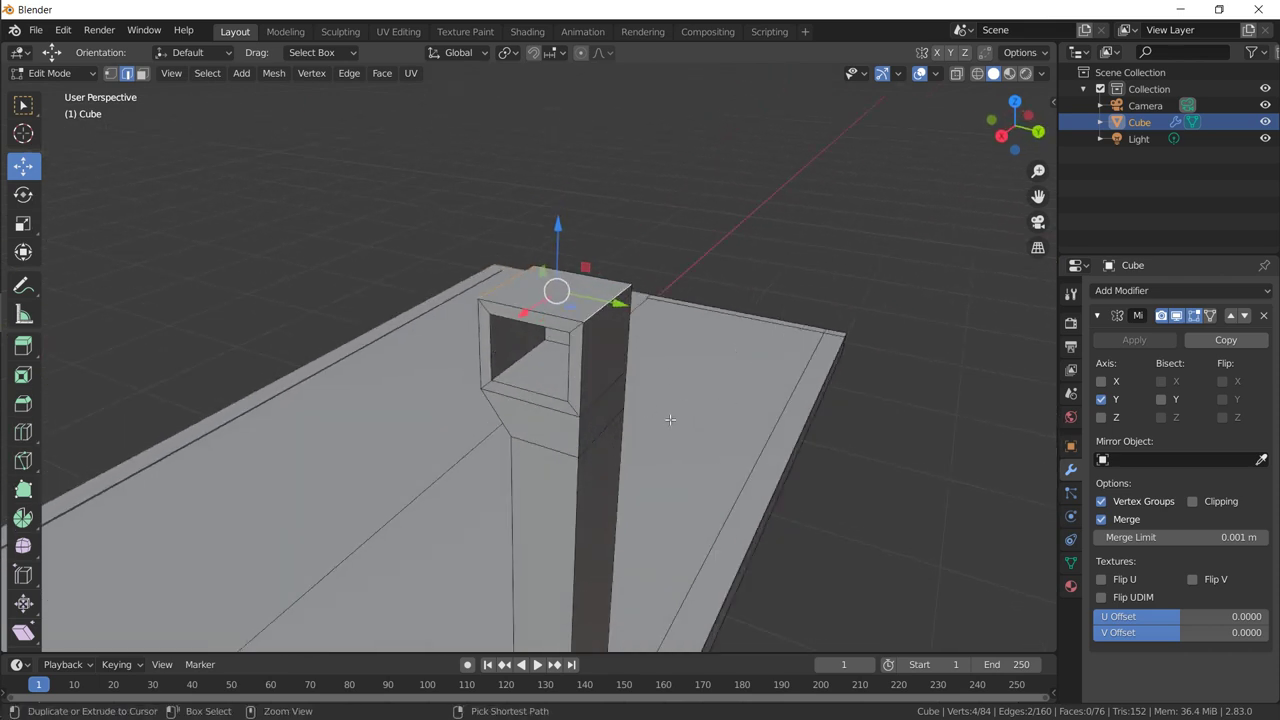
{"action": "key", "text": "ctrl+b"}
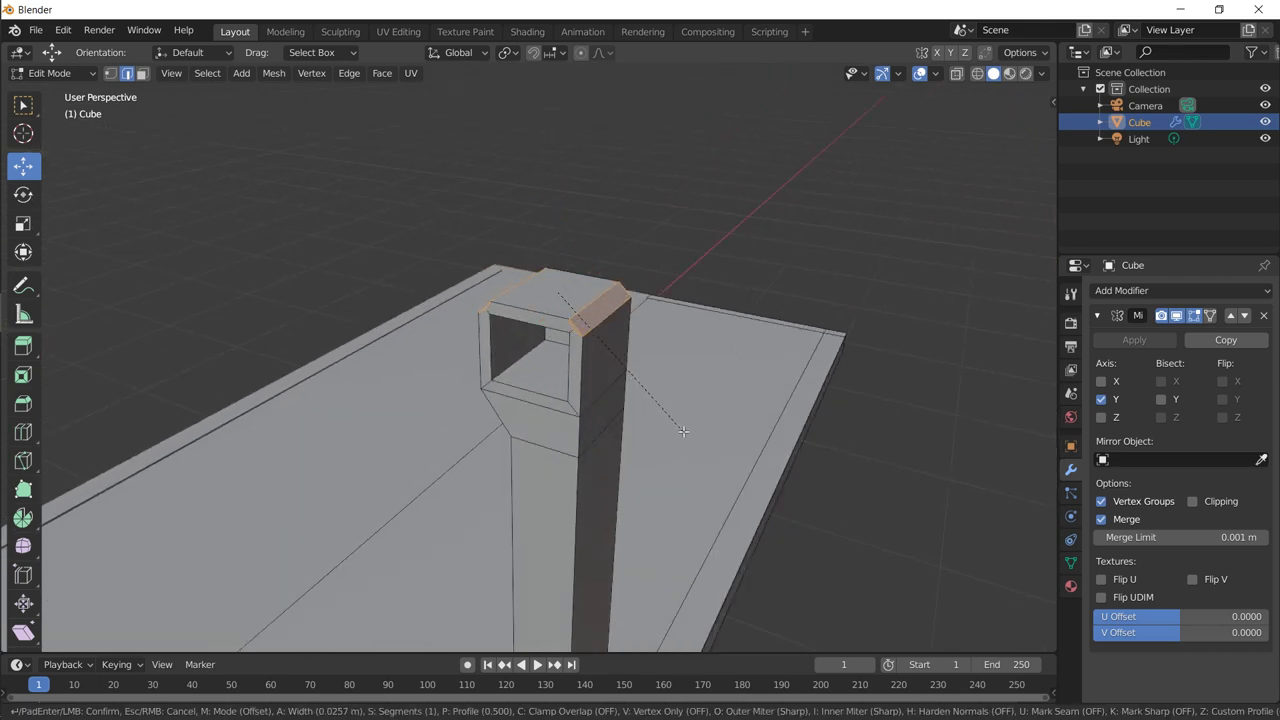
{"action": "scroll", "coordinate": [683, 431], "scroll_direction": "up", "scroll_amount": 2}
{"action": "left_click", "coordinate": [683, 437]}
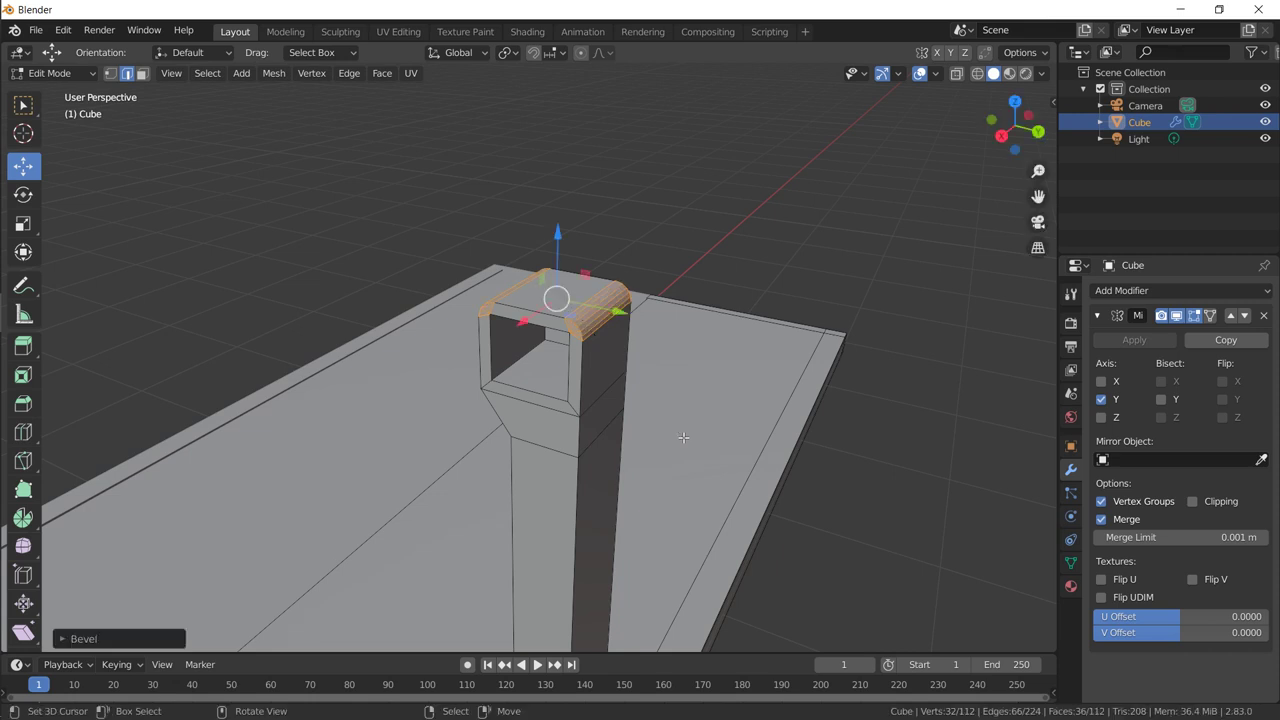
Step: Bevel the four long vertical edges of the post shaft with six segments and a width of about 0.01 m
{"action": "middle_click_drag", "start_coordinate": [463, 394], "coordinate": [569, 380]}
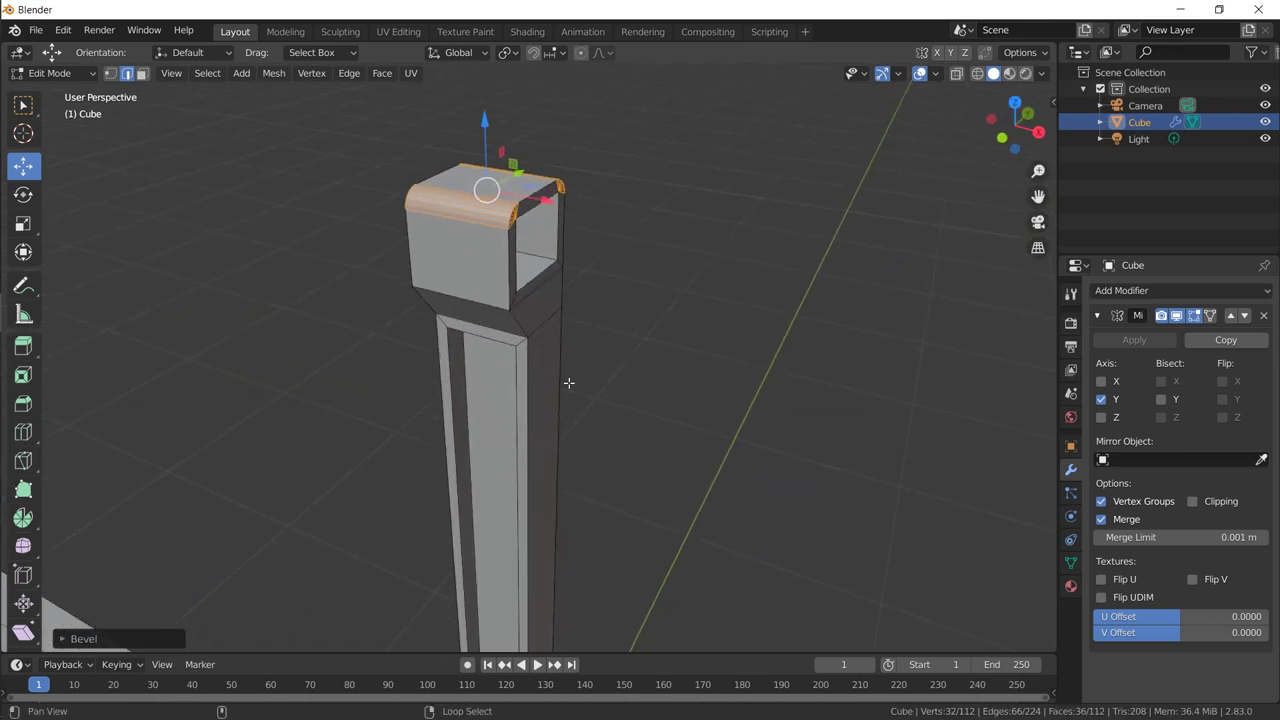
{"action": "left_click", "coordinate": [529, 440]}
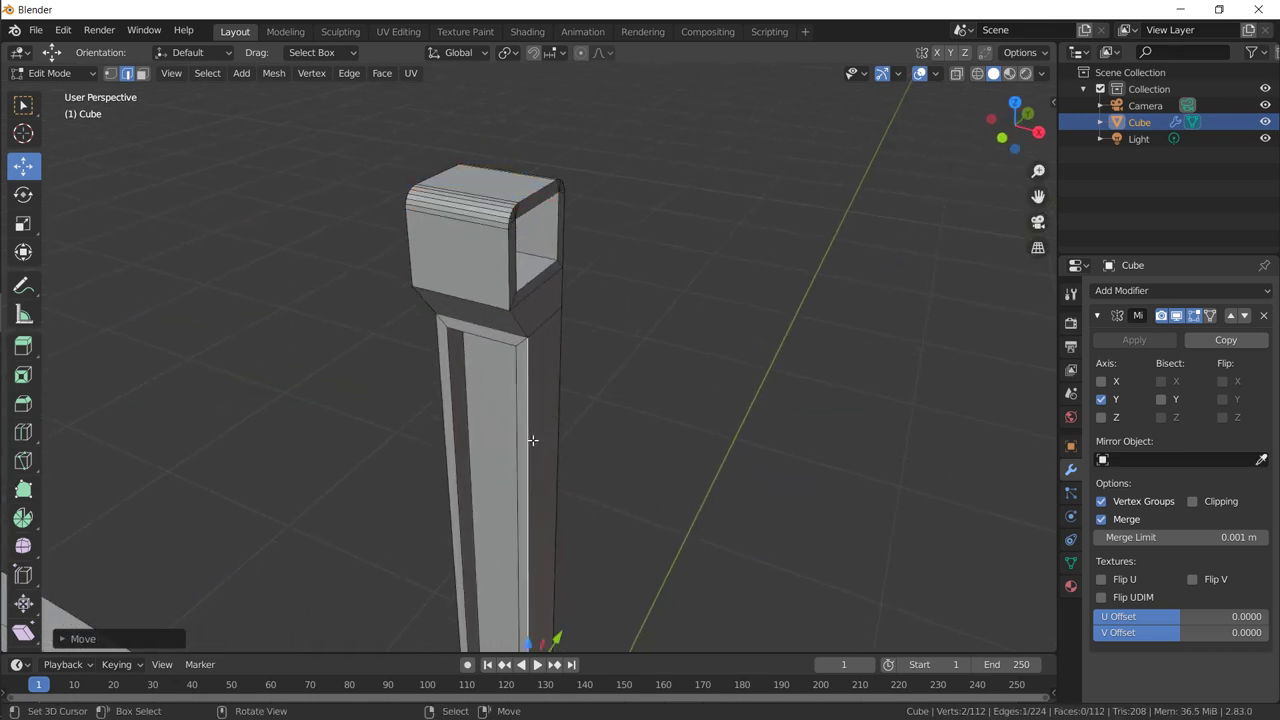
{"action": "left_click", "coordinate": [434, 449], "text": "shift"}
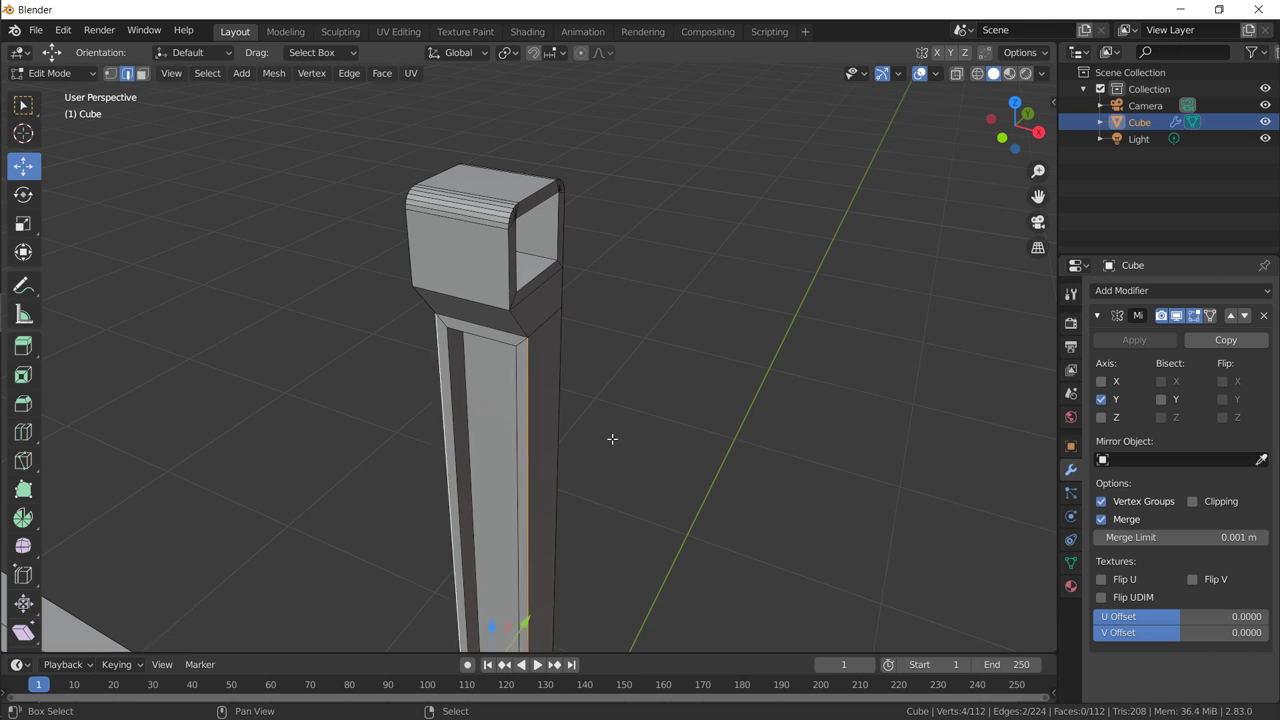
{"action": "left_click", "coordinate": [543, 429], "text": "shift"}
{"action": "left_click", "coordinate": [556, 429], "text": "shift"}
{"action": "middle_click_drag", "start_coordinate": [587, 427], "coordinate": [779, 447]}
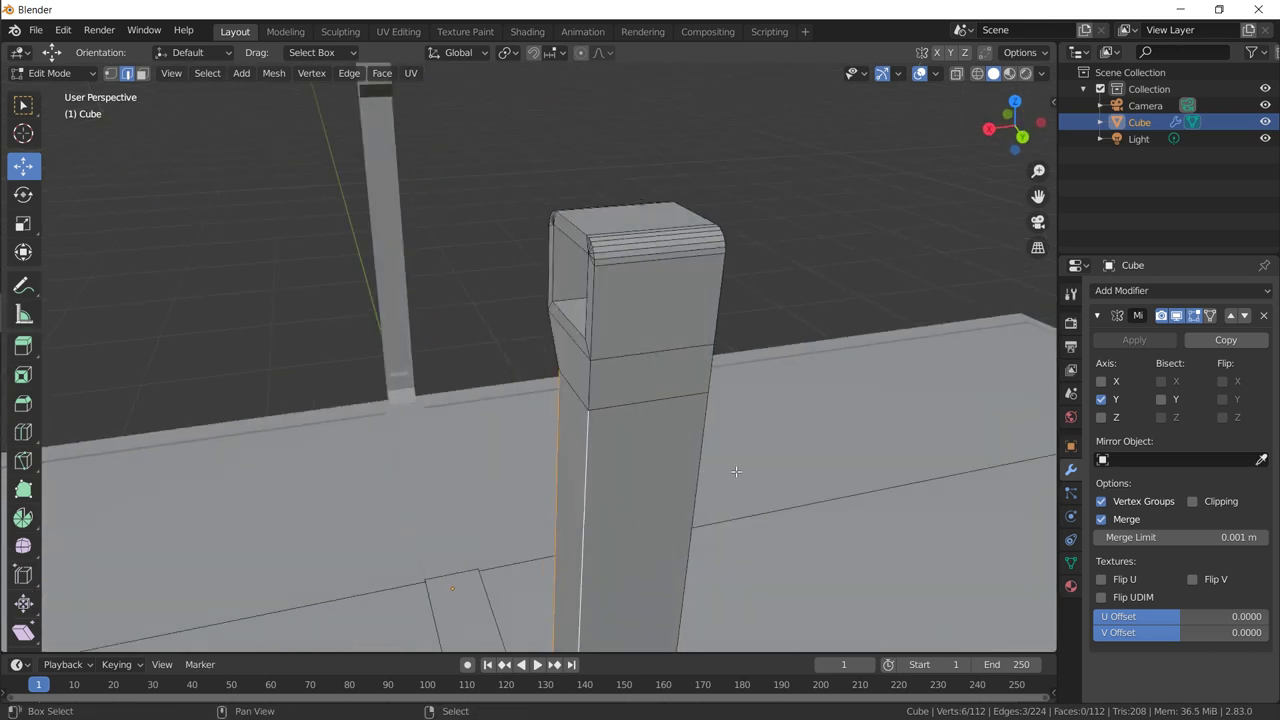
{"action": "left_click", "coordinate": [779, 447], "text": "shift"}
{"action": "key", "text": "ctrl+b"}
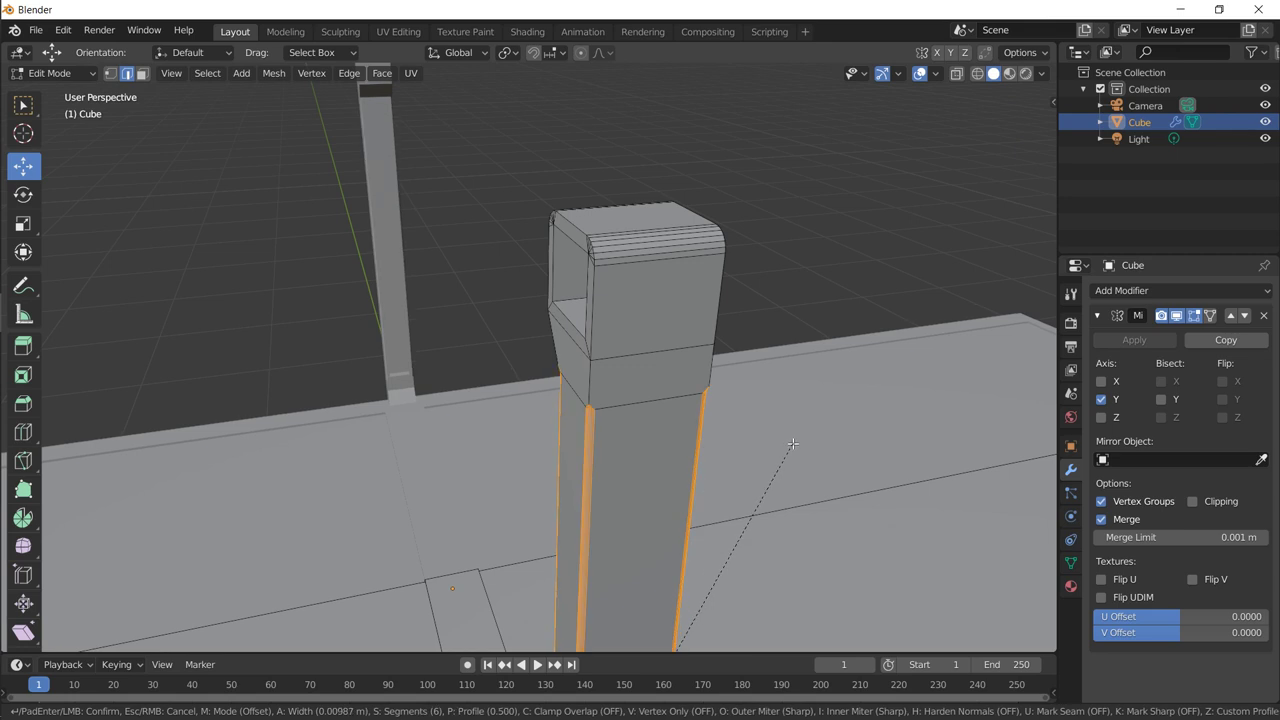
{"action": "left_click", "coordinate": [796, 443]}
{"action": "key", "text": "Tab"}
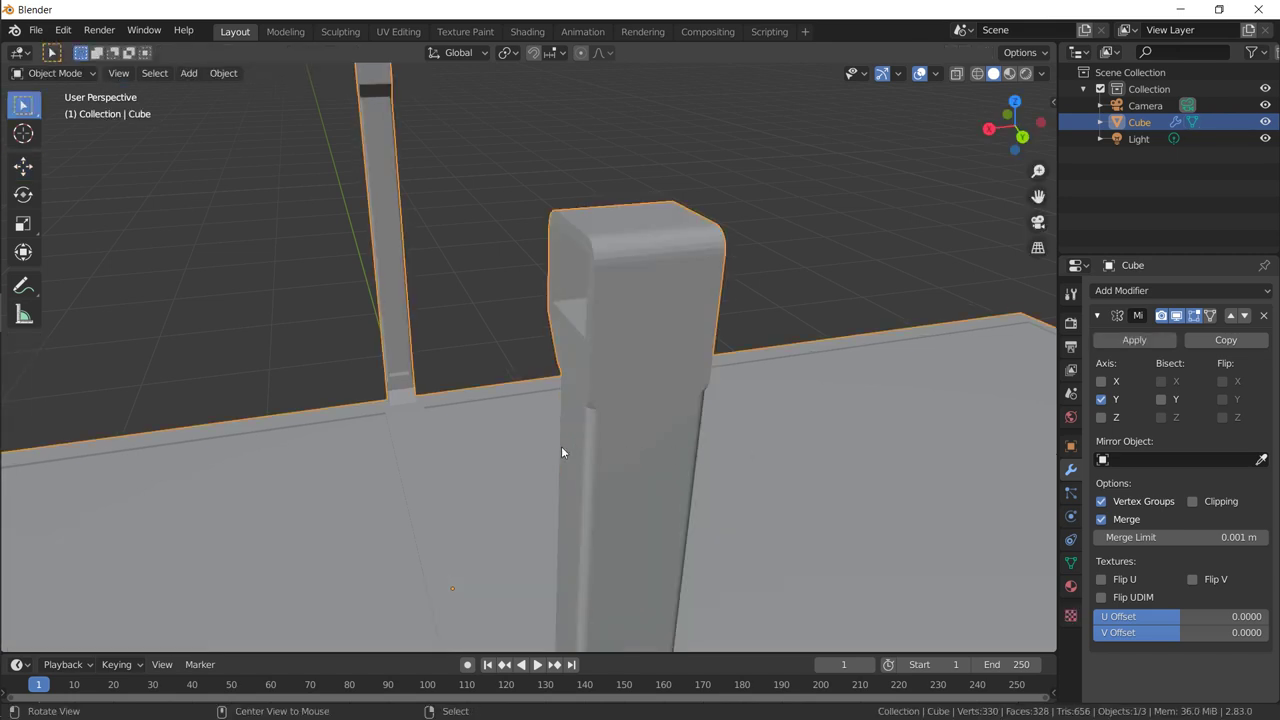
Step: Bevel the lower edge of the post head's catwalk-facing side, just above the slanted underside, with six segments
{"action": "middle_click_drag", "start_coordinate": [561, 446], "coordinate": [460, 350]}
{"action": "scroll", "coordinate": [740, 474], "scroll_direction": "down", "scroll_amount": 5}
{"action": "key", "text": "Tab"}
{"action": "key", "text": "alt+a"}
{"action": "left_click", "coordinate": [426, 200], "text": "alt"}
{"action": "scroll", "coordinate": [390, 224], "scroll_direction": "up", "scroll_amount": 4}
{"action": "key", "text": "ctrl+b"}
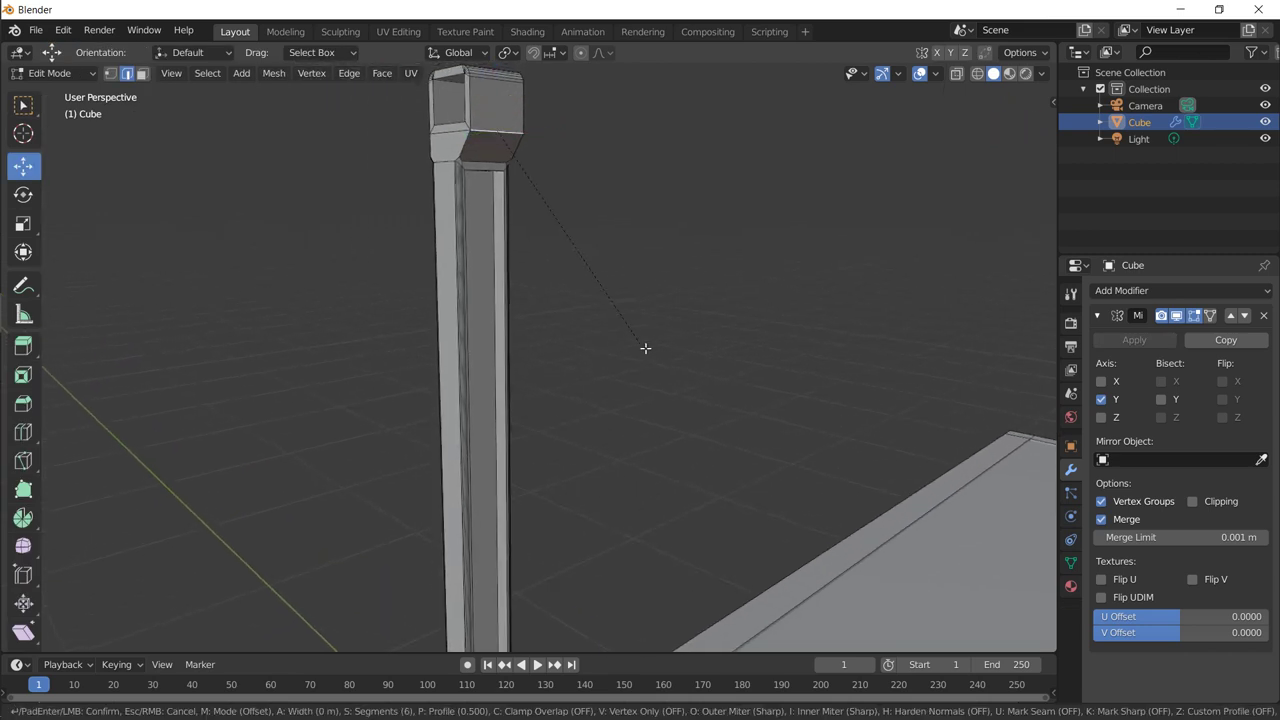
{"action": "left_click", "coordinate": [669, 342]}
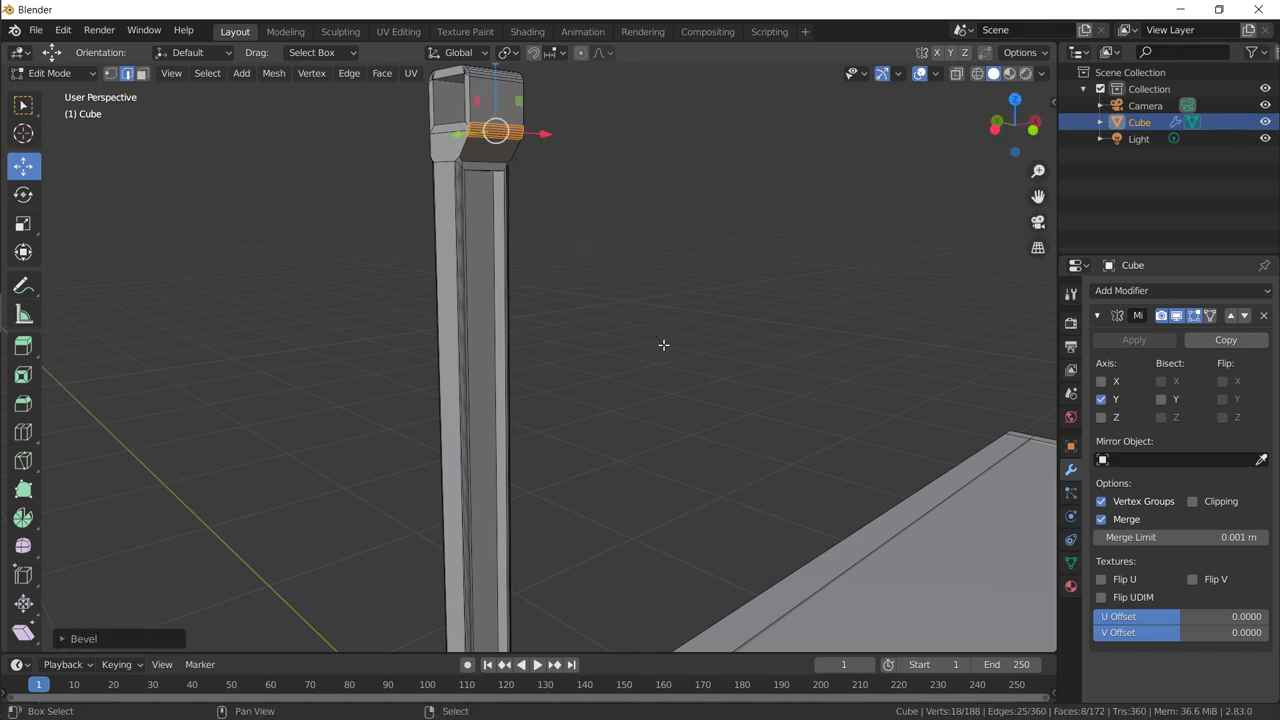
{"action": "scroll", "coordinate": [663, 346], "scroll_direction": "down", "scroll_amount": 8}
{"action": "middle_click_drag", "start_coordinate": [663, 346], "coordinate": [586, 300]}
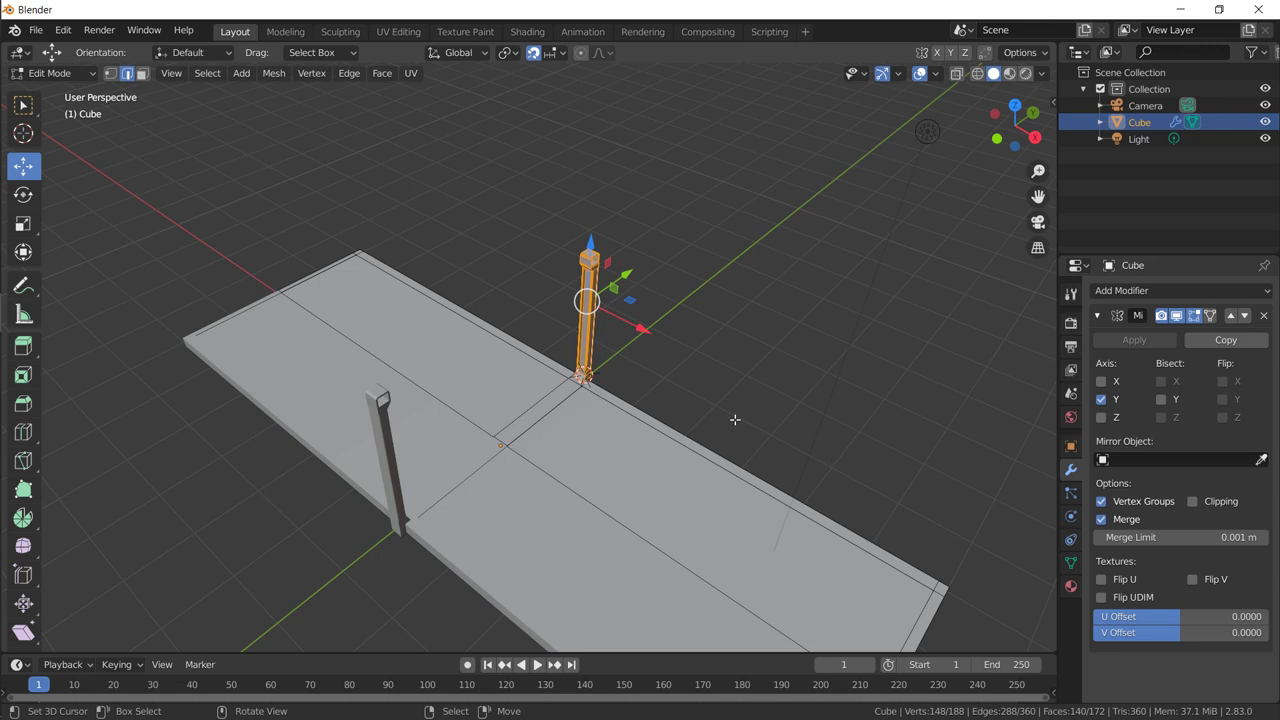
{"action": "middle_click_drag", "start_coordinate": [470, 350], "coordinate": [752, 213]}
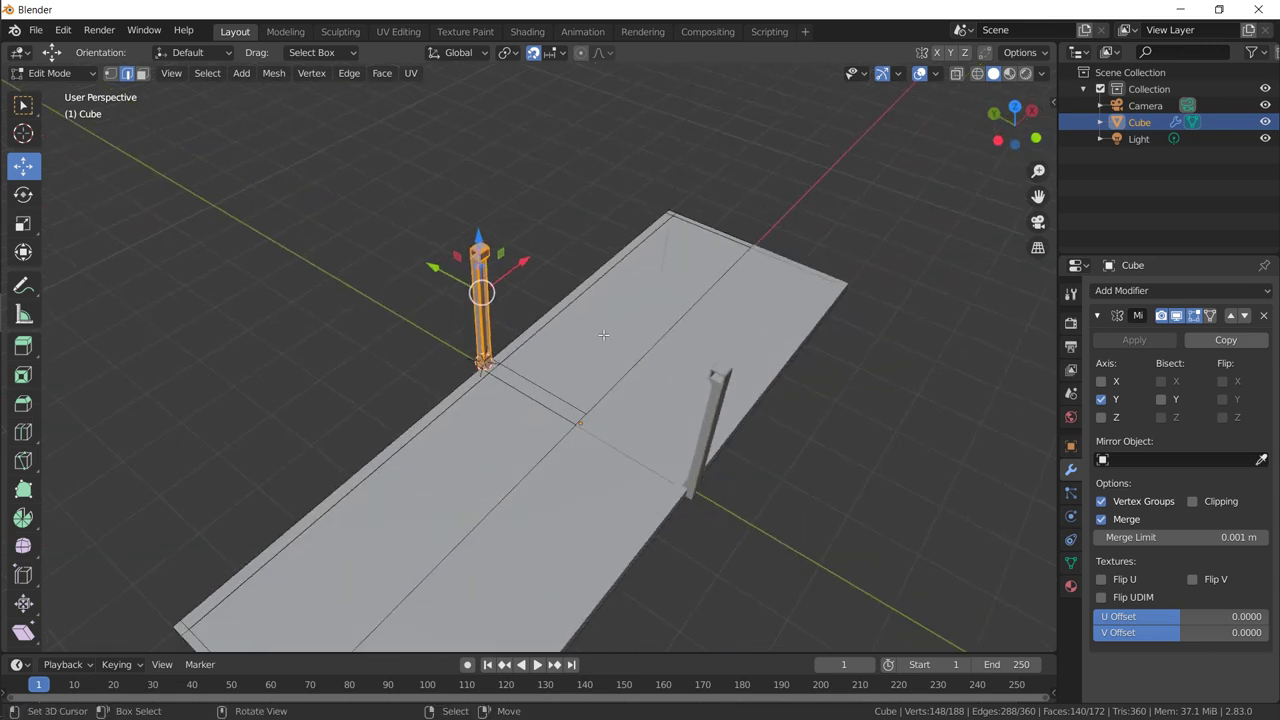
{"action": "middle_click_drag", "start_coordinate": [603, 335], "coordinate": [533, 315]}
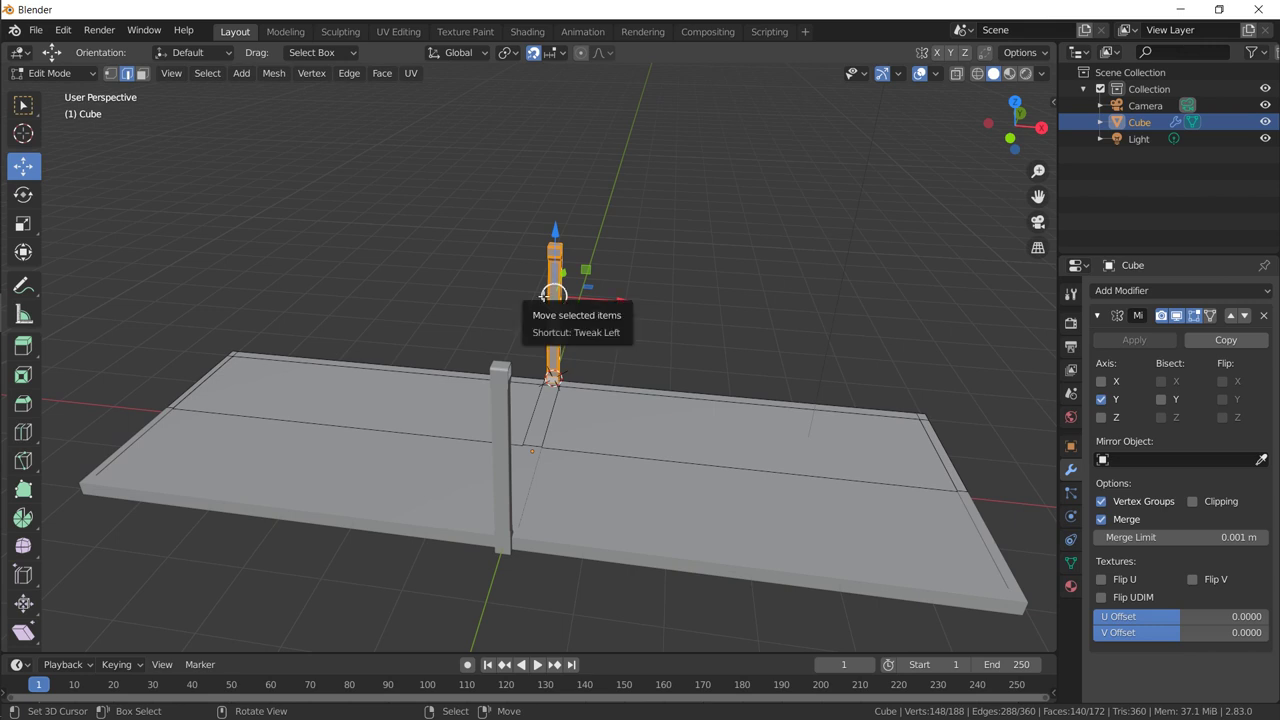
{"action": "key", "text": "alt+a"}
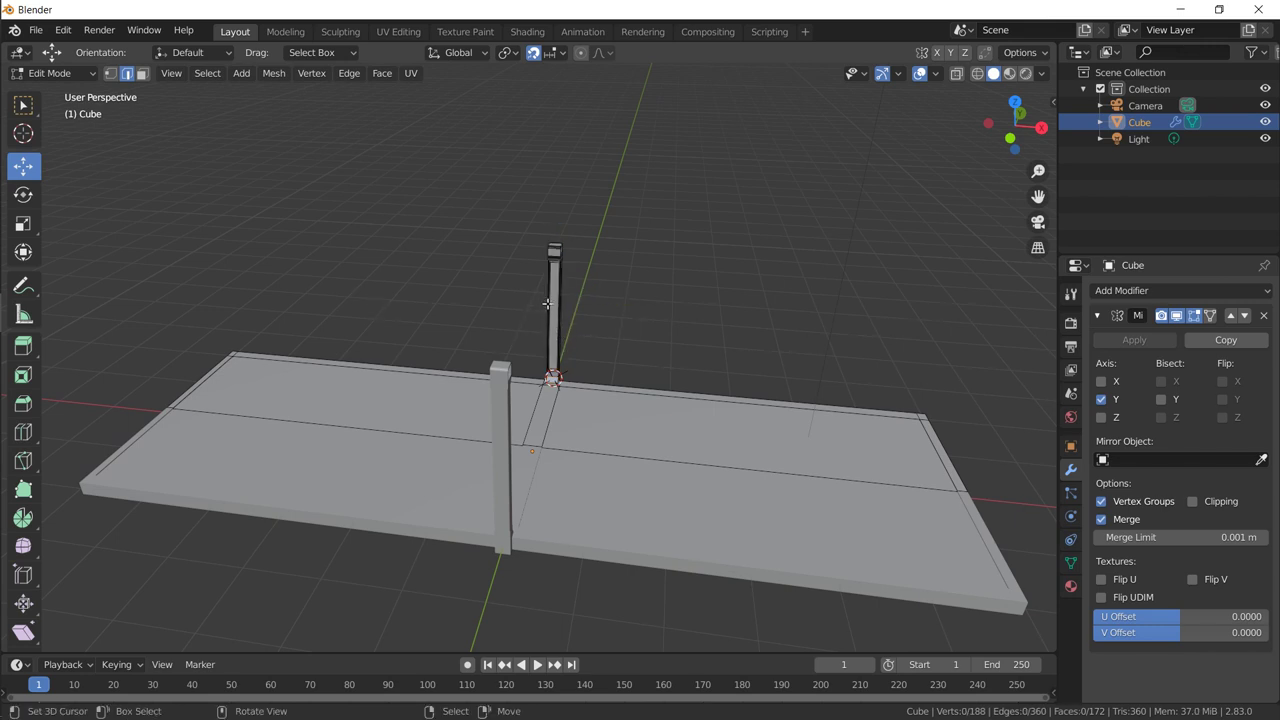
Step: Place the 3D cursor on the post's shaft in face selection mode and select the post's entire linked mesh
{"action": "key", "text": "3"}
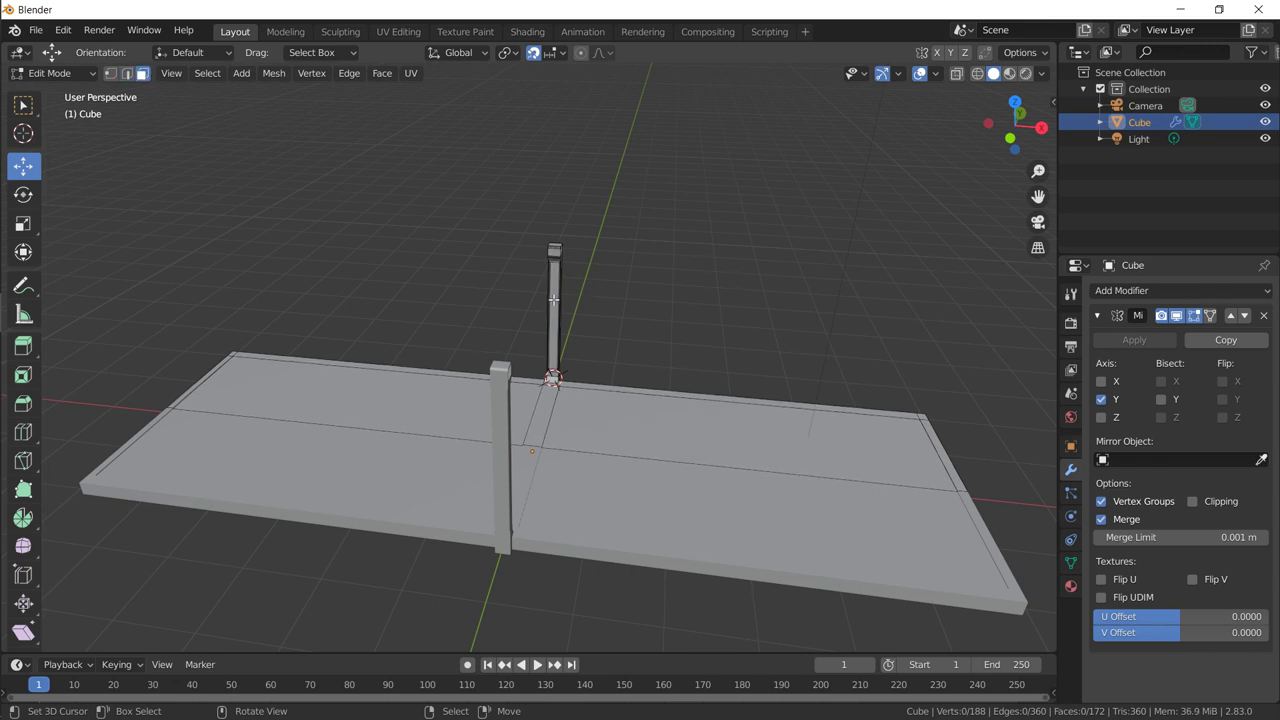
{"action": "right_click", "coordinate": [553, 297], "text": "shift"}
{"action": "left_click", "coordinate": [554, 305]}
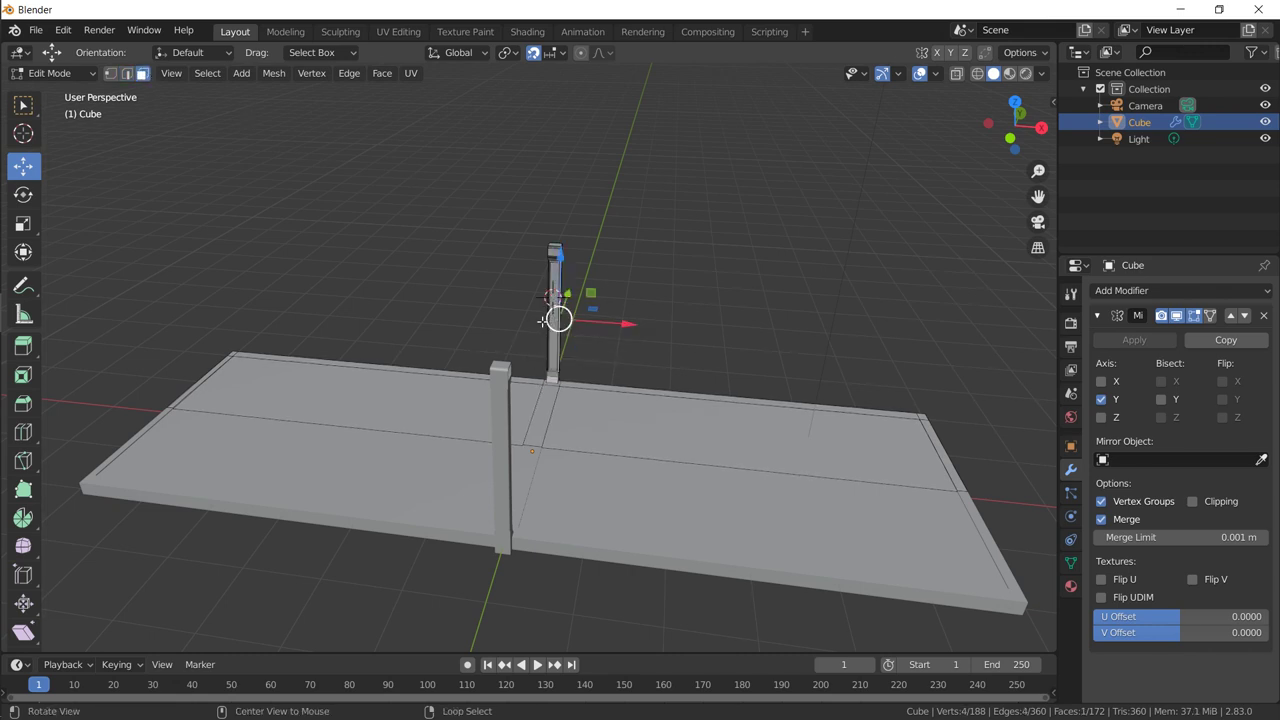
{"action": "middle_click_drag", "start_coordinate": [556, 314], "coordinate": [567, 323]}
{"action": "scroll", "coordinate": [585, 312], "scroll_direction": "up", "scroll_amount": 2}
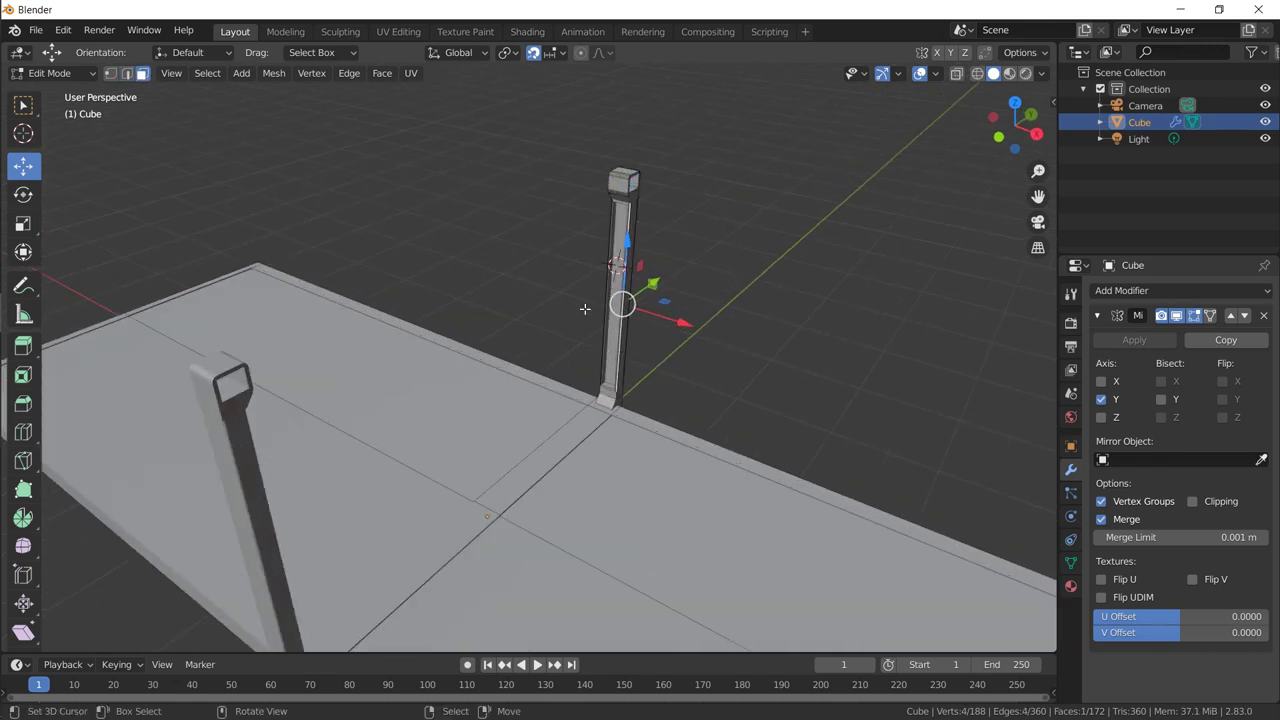
{"action": "key", "text": "ctrl+l"}
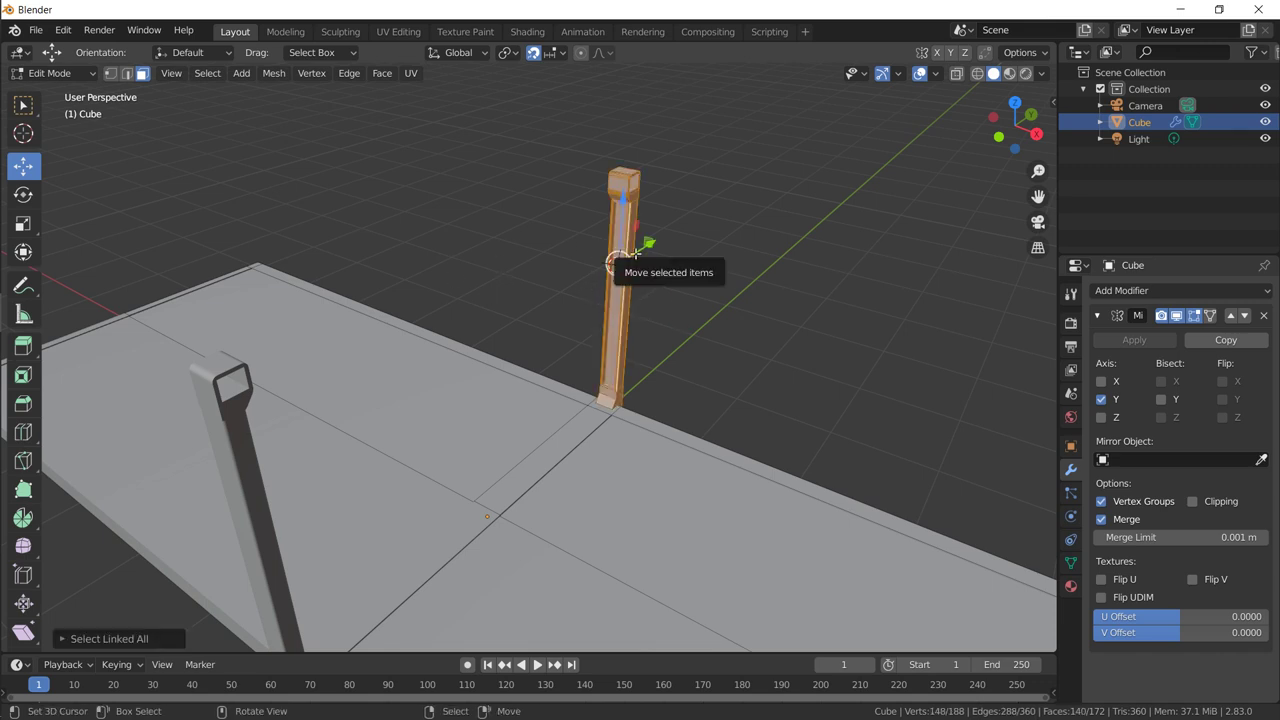
Step: Duplicate the middle post and place the copy about 4 m along the edge toward negative X, in line with the original
{"action": "key", "text": "KP_7"}
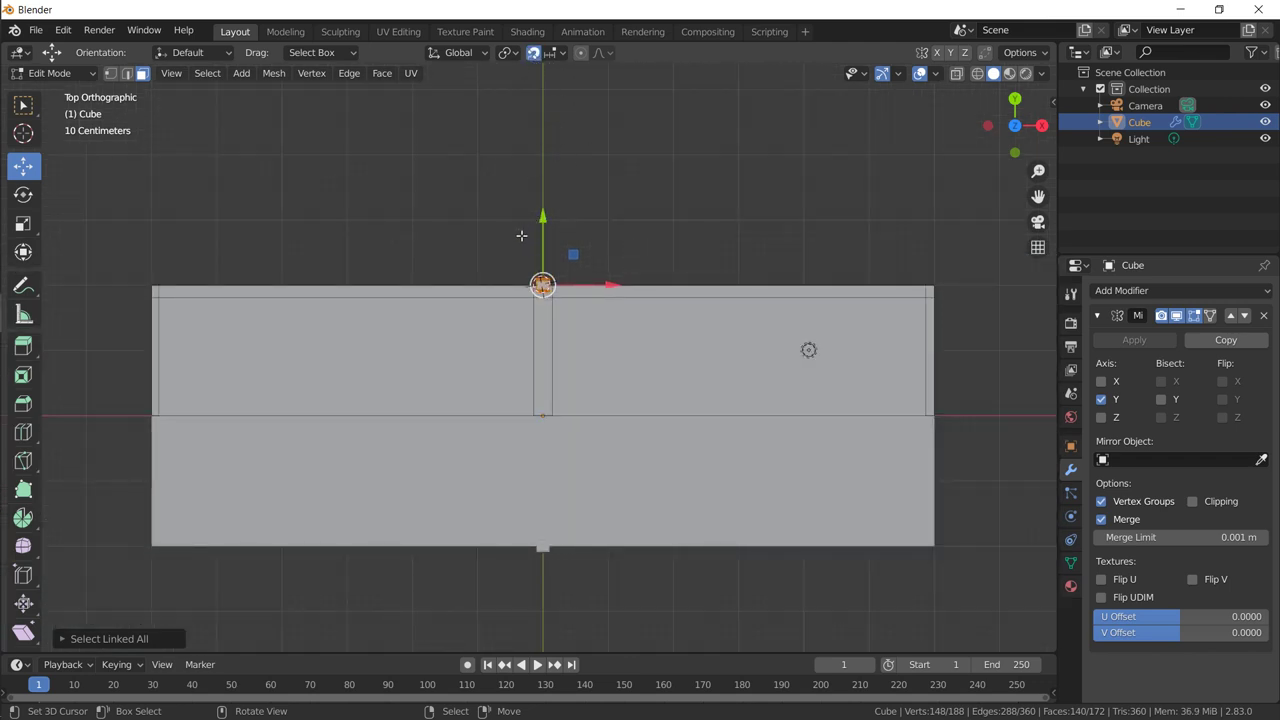
{"action": "key", "text": "shift+Tab"}
{"action": "key", "text": "shift+Tab"}
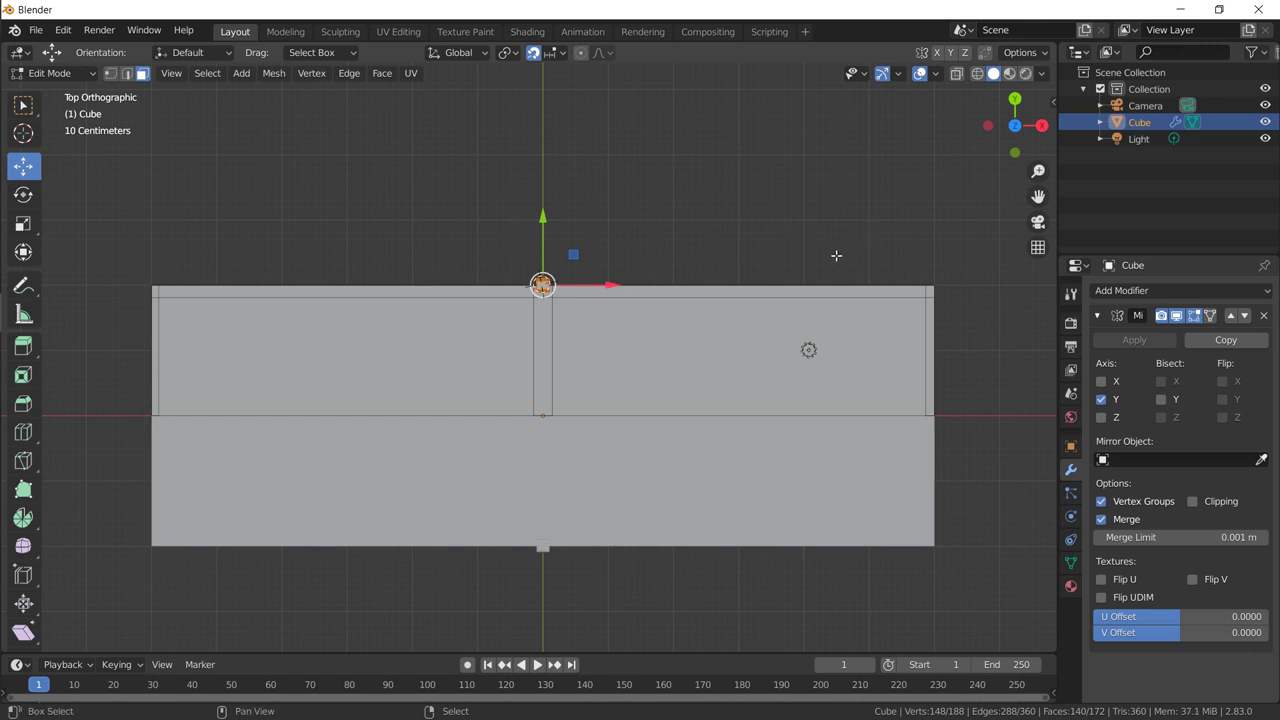
{"action": "key", "text": "shift+d"}
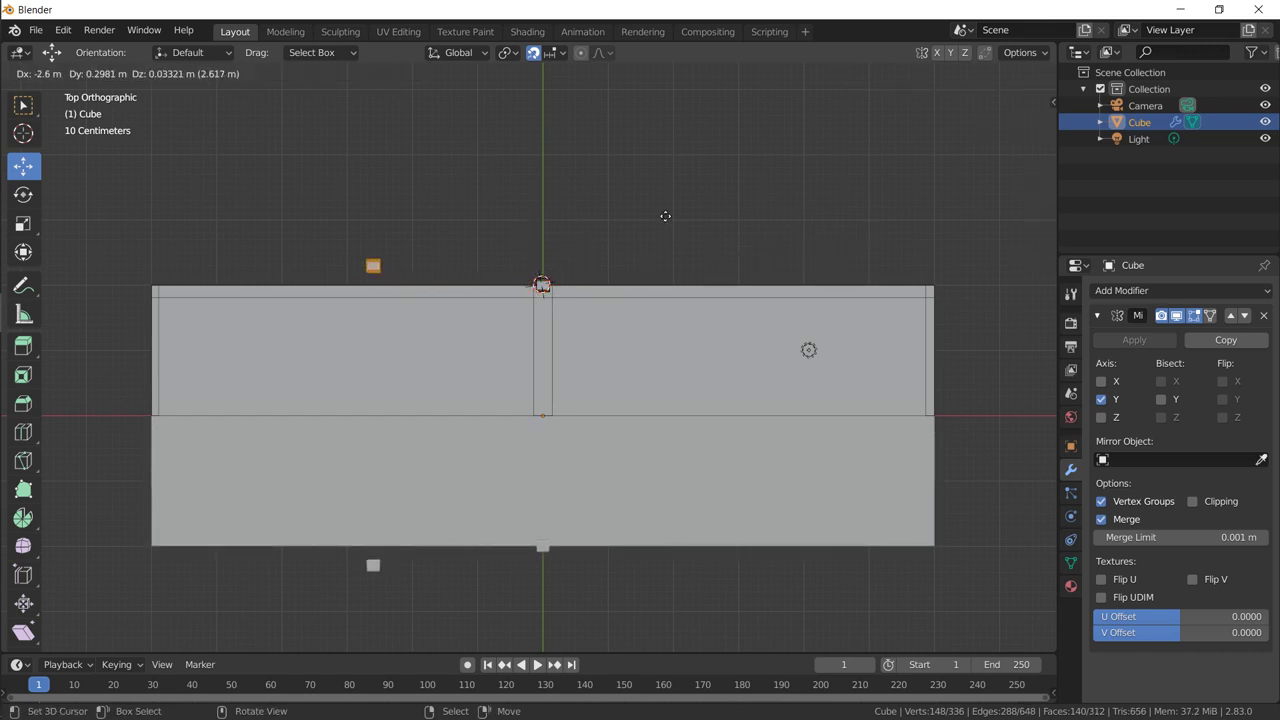
{"action": "left_click", "coordinate": [575, 262]}
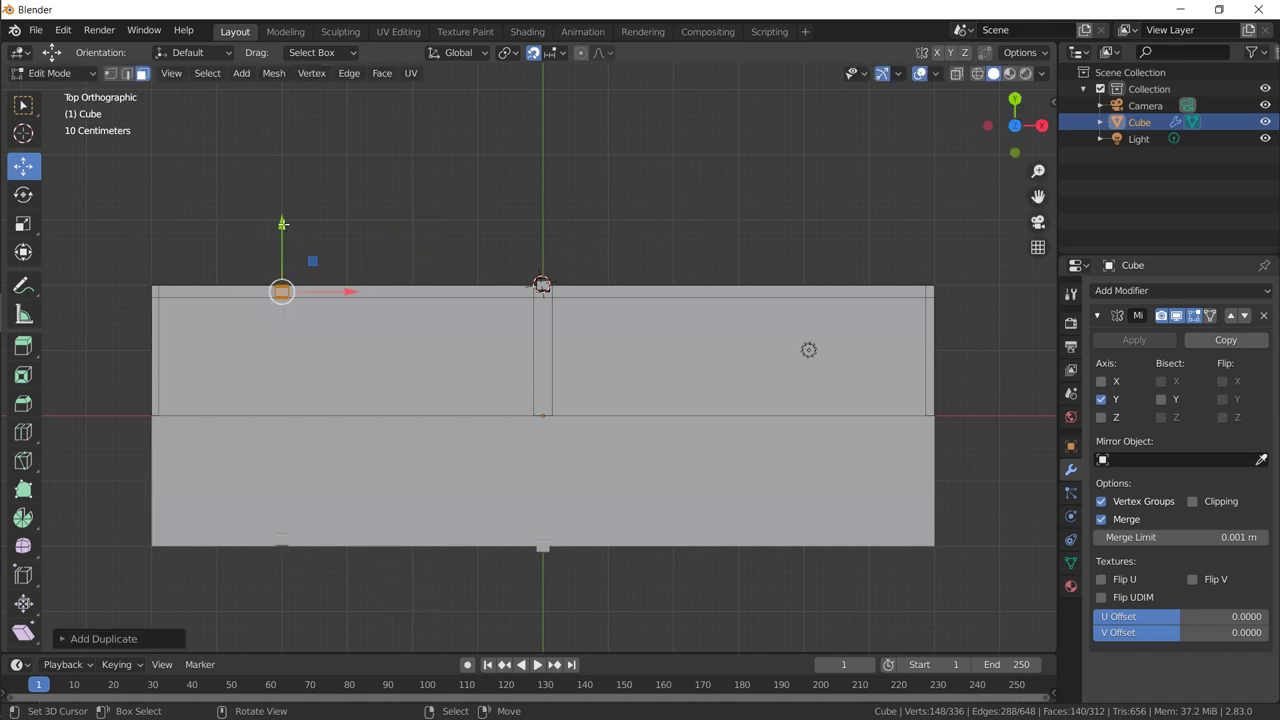
{"action": "left_click_drag", "start_coordinate": [282, 224], "coordinate": [283, 218]}
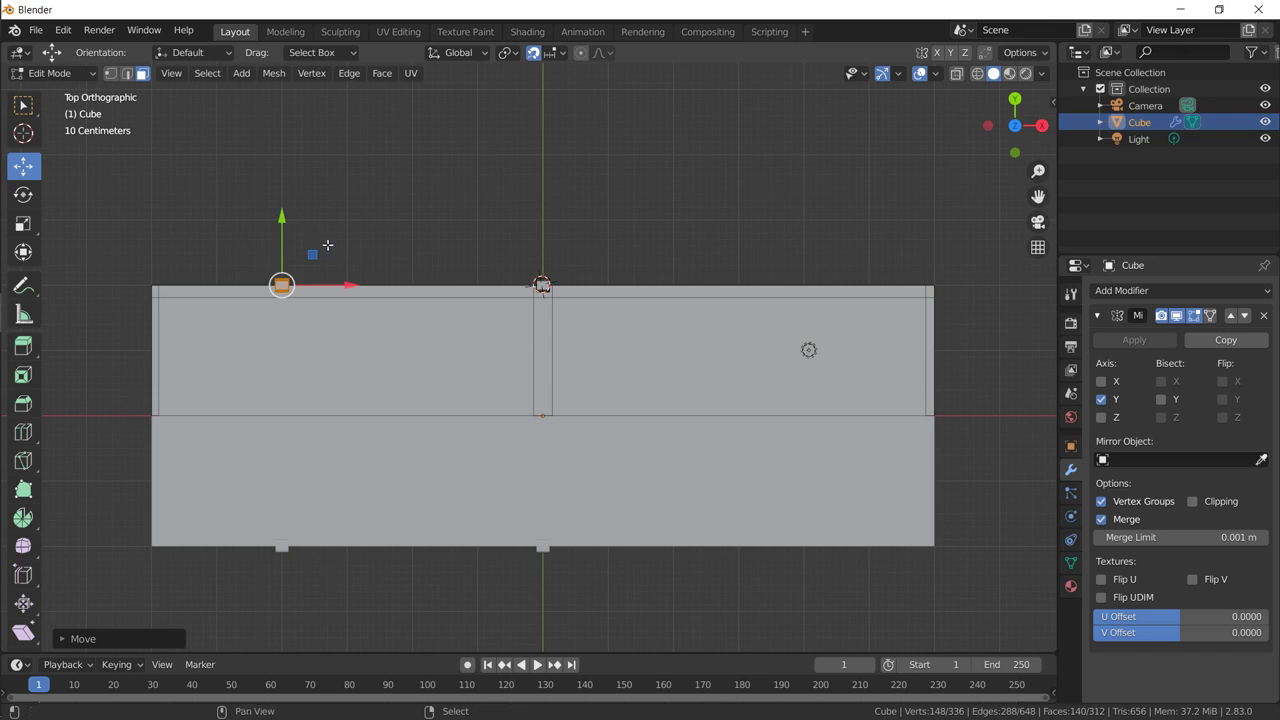
Step: Duplicate that post copy and place the new one 8 m along positive X on the same edge
{"action": "key", "text": "g"}
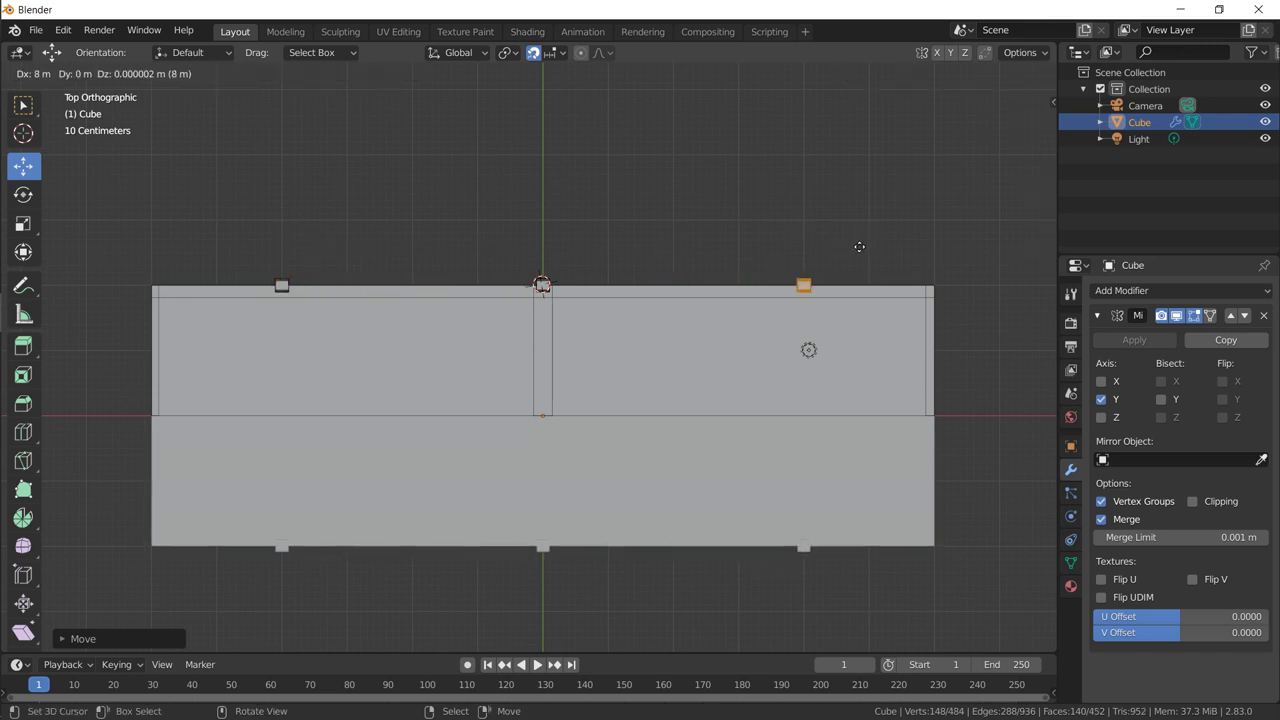
{"action": "right_click", "coordinate": [858, 248]}
{"action": "key", "text": "g"}
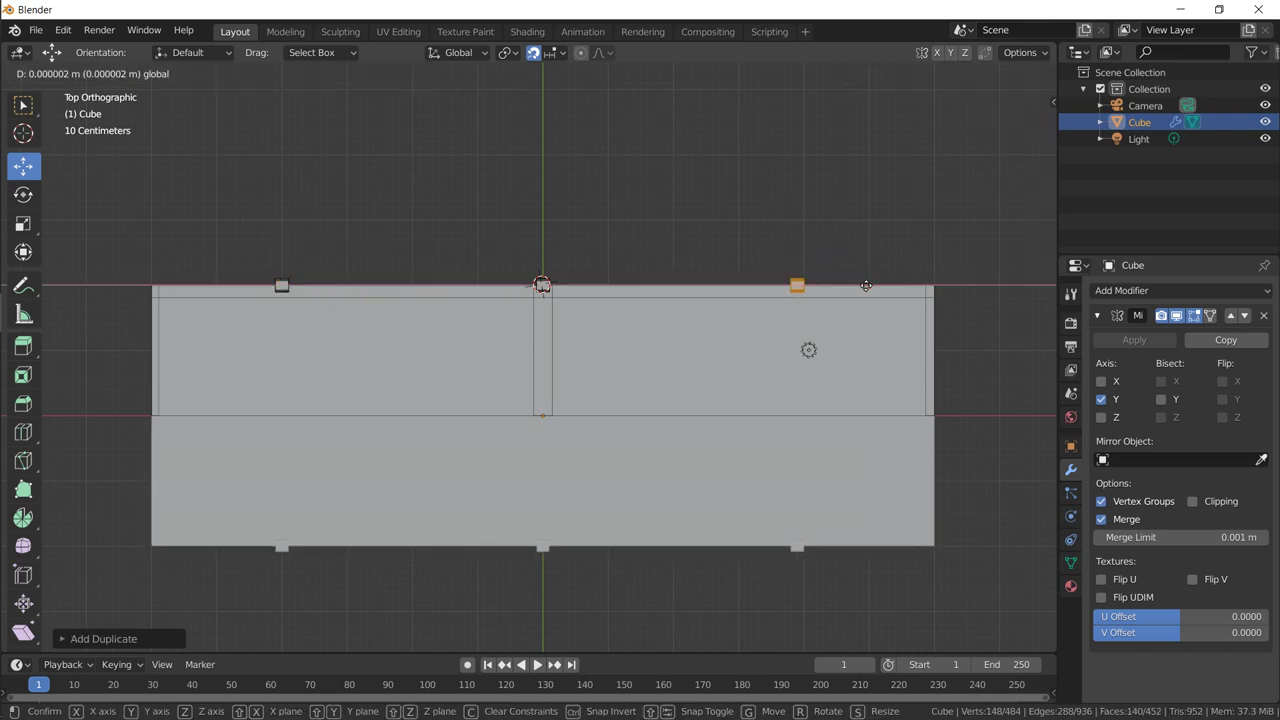
{"action": "left_click", "coordinate": [872, 283]}
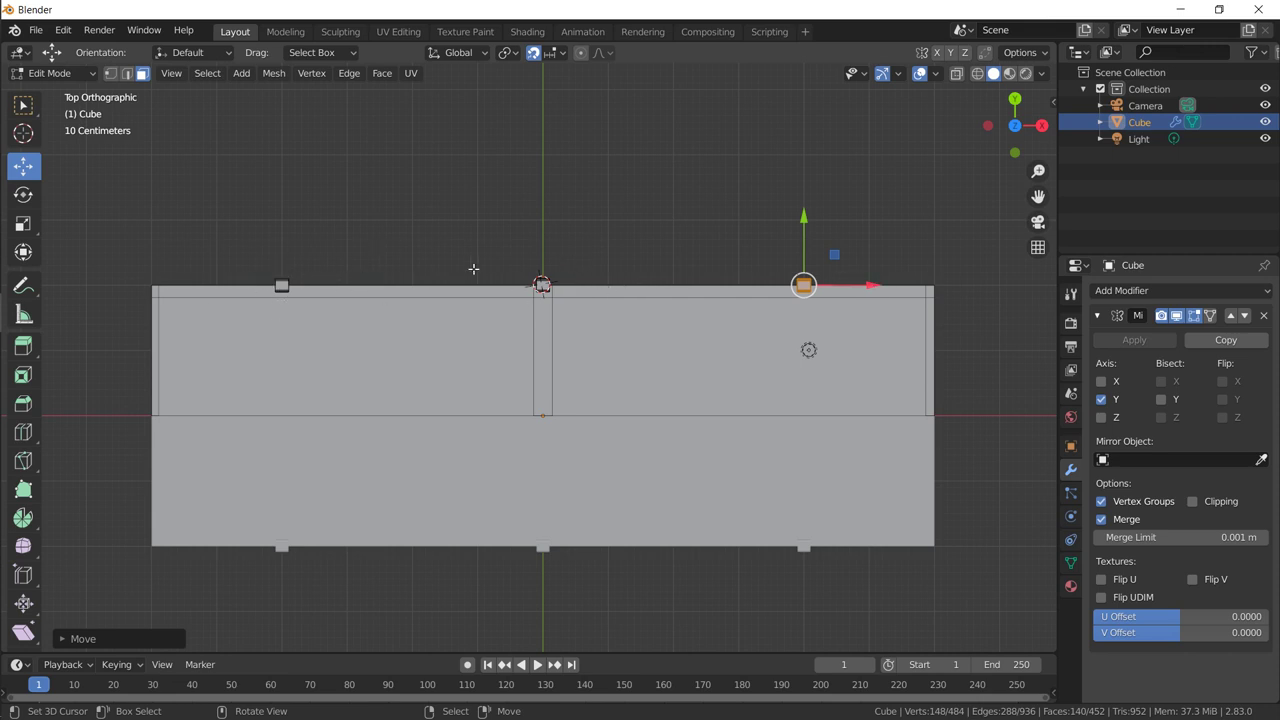
Step: Leave edit mode, add an Array modifier with a count of 3 to the catwalk, and hide the array in the viewport
{"action": "middle_click_drag", "start_coordinate": [247, 254], "coordinate": [576, 271], "text": "shift"}
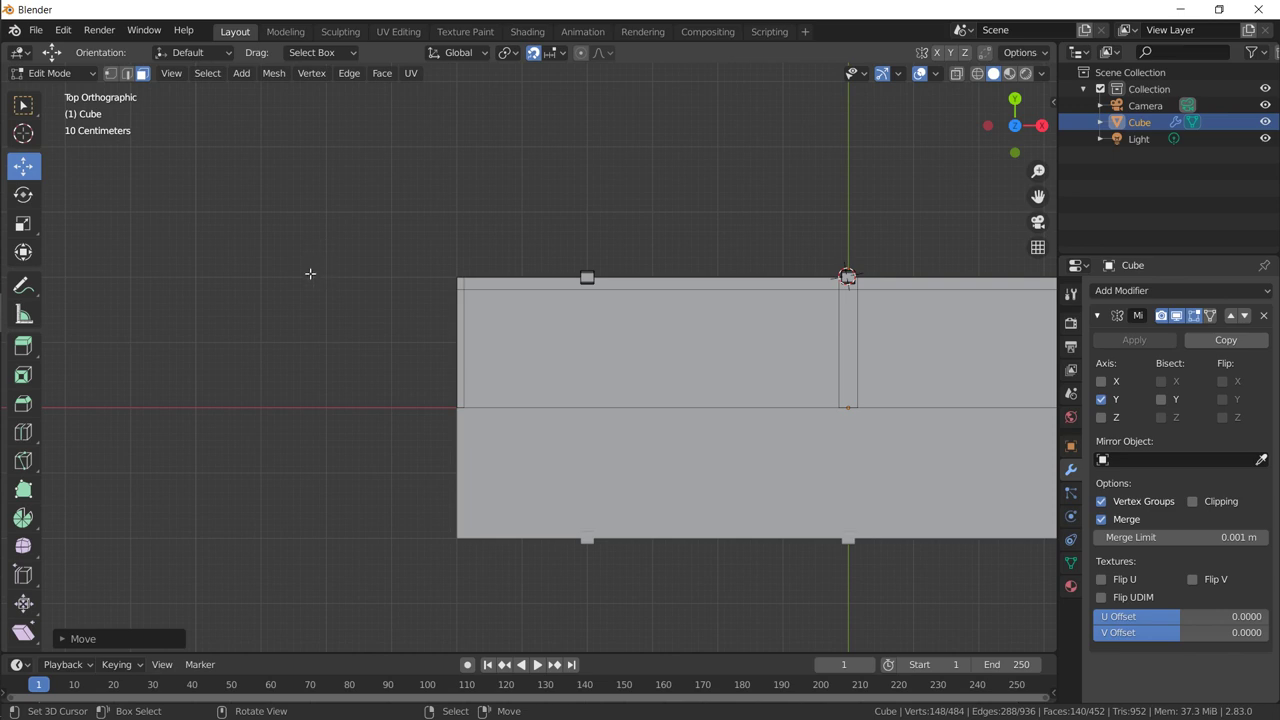
{"action": "middle_click_drag", "start_coordinate": [549, 287], "coordinate": [456, 270]}
{"action": "key", "text": "Tab"}
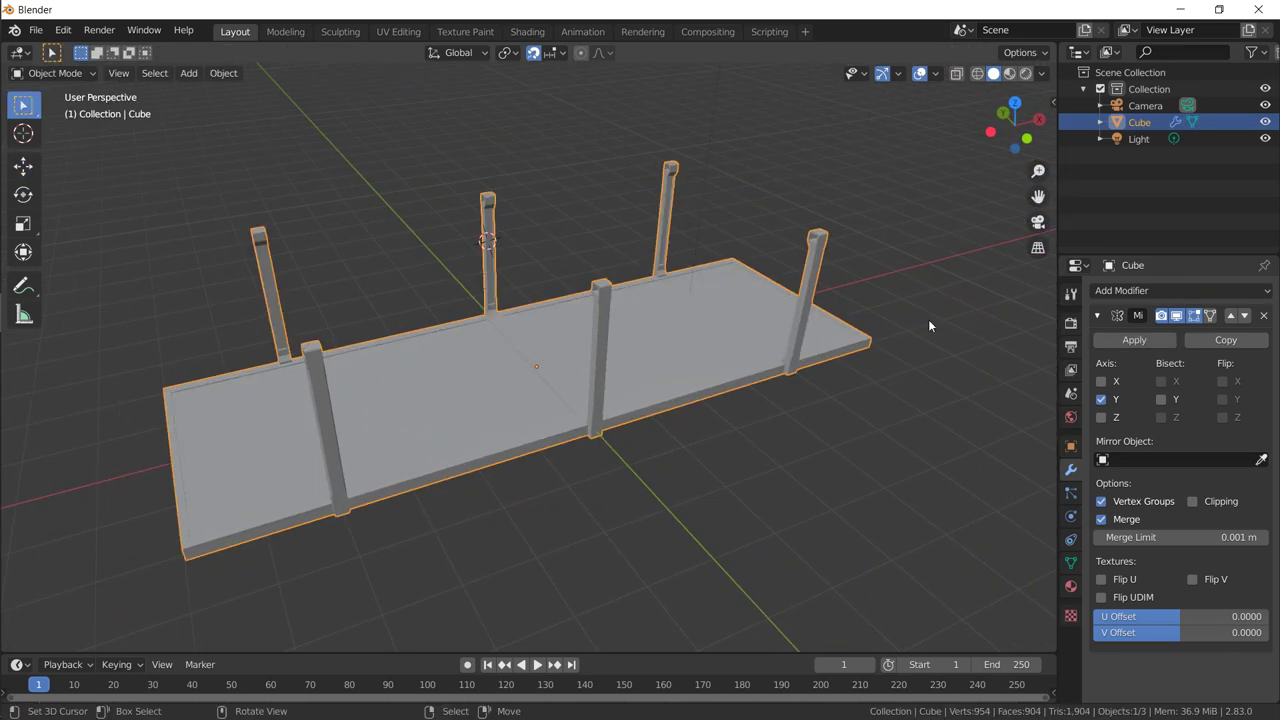
{"action": "left_click", "coordinate": [1099, 316]}
{"action": "left_click", "coordinate": [1120, 290]}
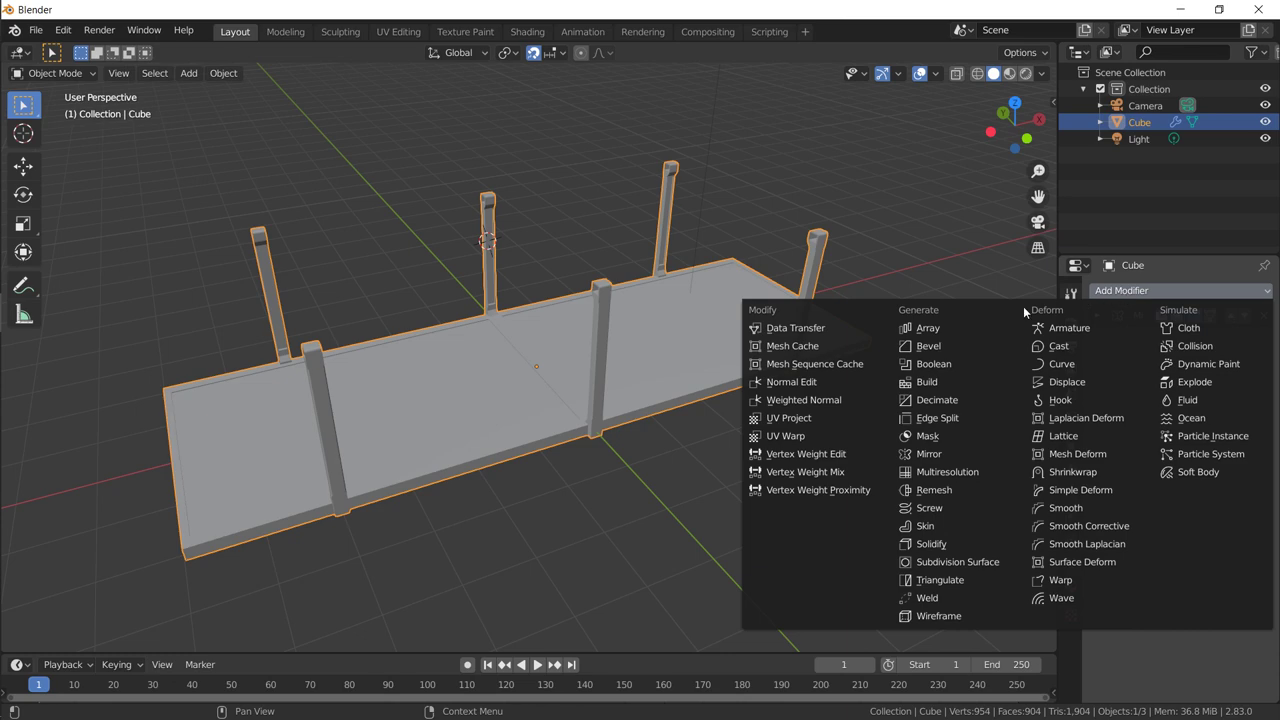
{"action": "left_click", "coordinate": [948, 328]}
{"action": "middle_click_drag", "start_coordinate": [956, 335], "coordinate": [940, 300]}
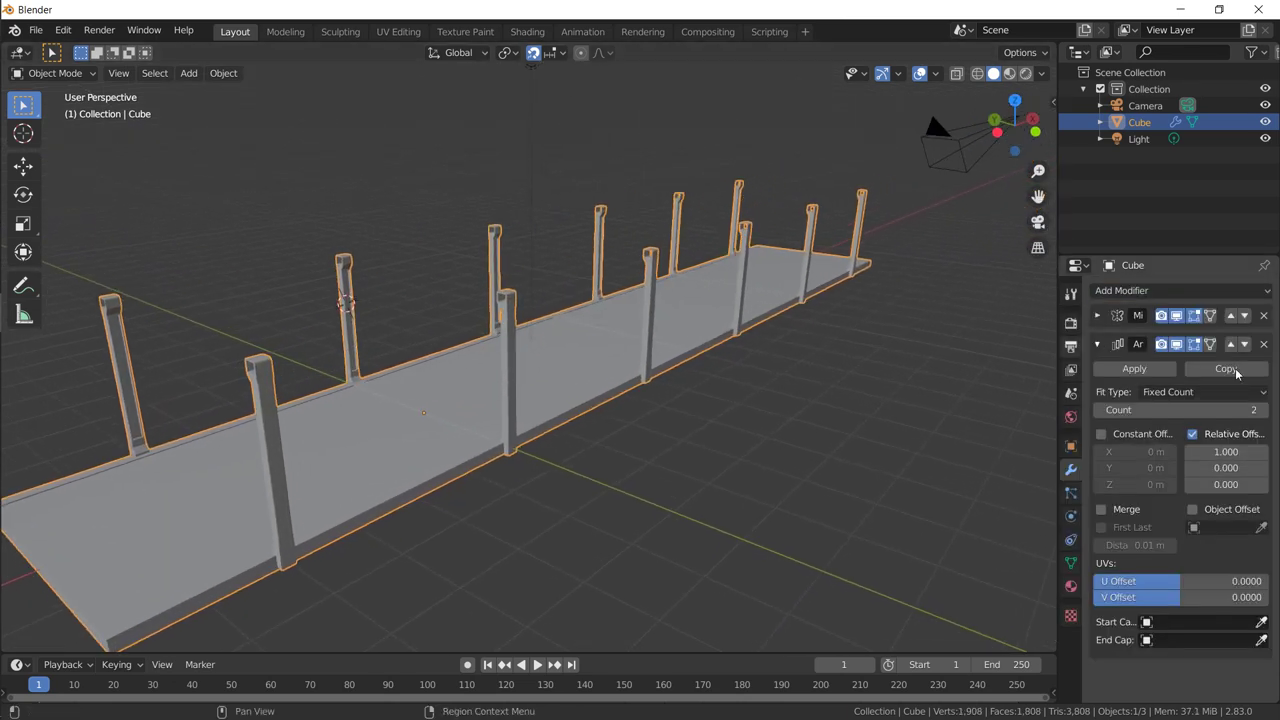
{"action": "left_click", "coordinate": [1260, 410]}
{"action": "middle_click_drag", "start_coordinate": [1032, 412], "coordinate": [627, 312]}
Step: Add a cylinder at the world origin within the catwalk mesh and rotate it 90° about the Y axis
{"action": "key", "text": "Tab"}
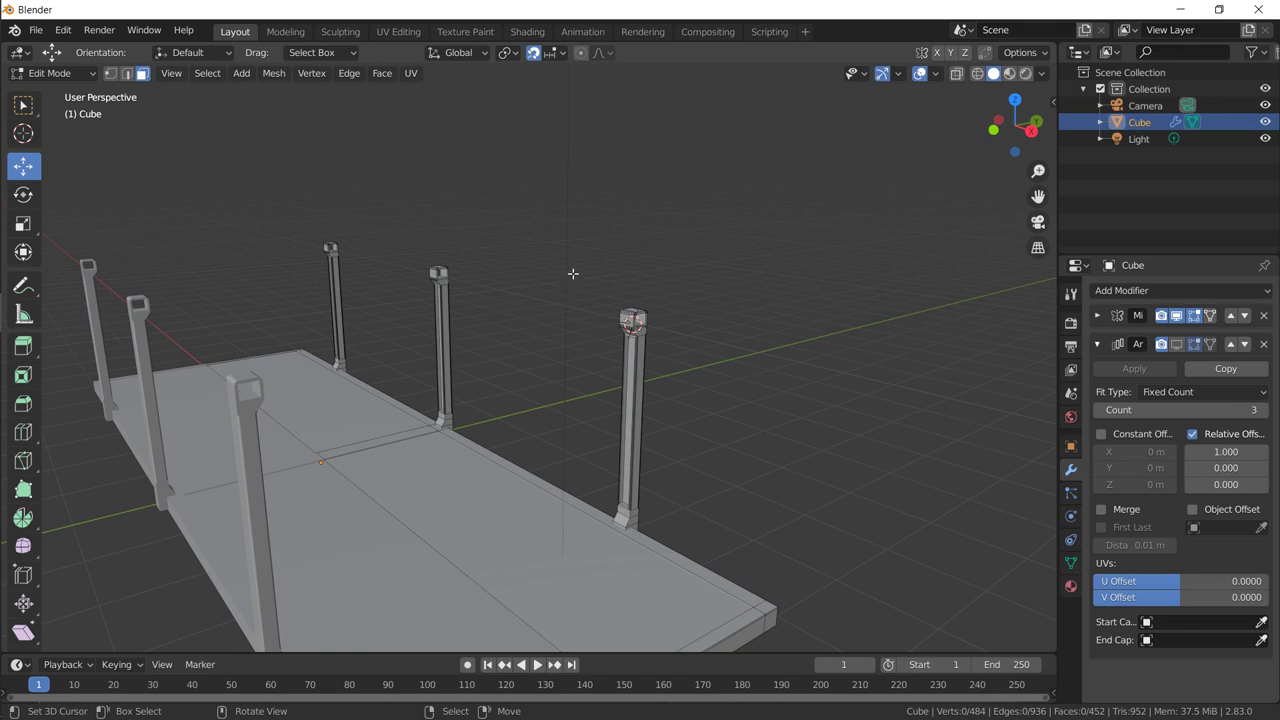
{"action": "scroll", "coordinate": [565, 272], "scroll_direction": "down", "scroll_amount": 5}
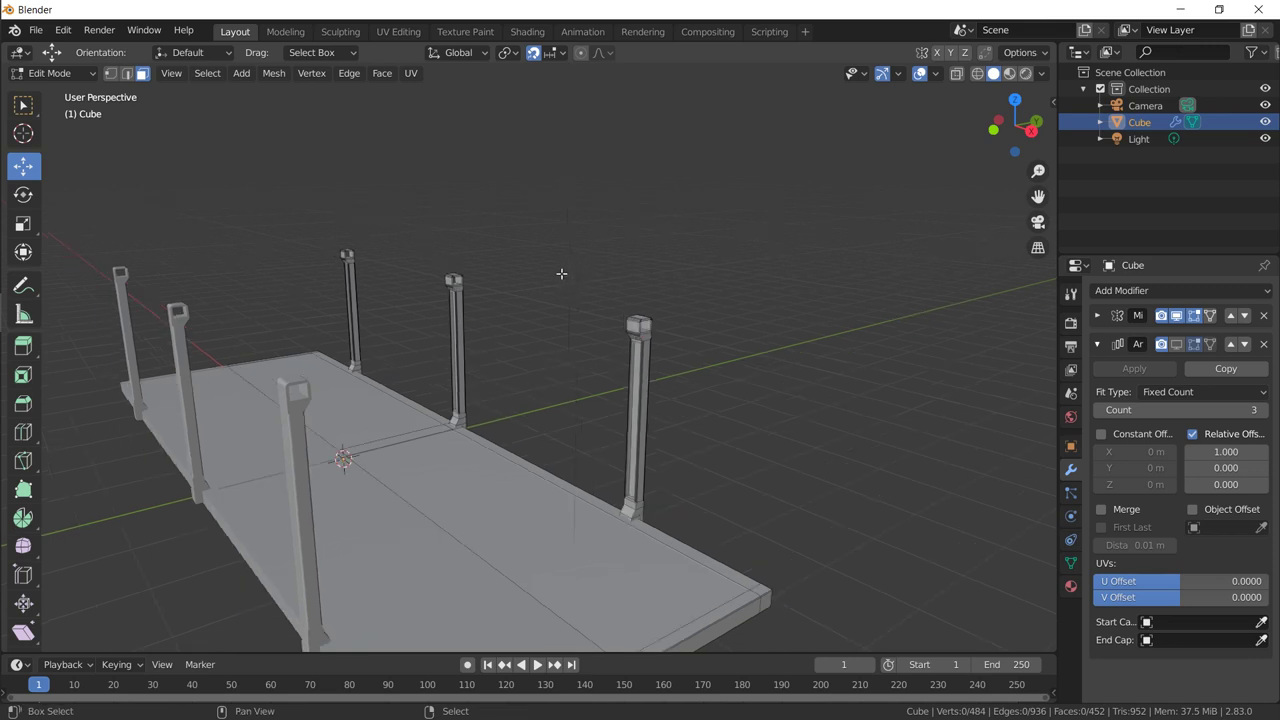
{"action": "scroll", "coordinate": [580, 272], "scroll_direction": "up", "scroll_amount": 6}
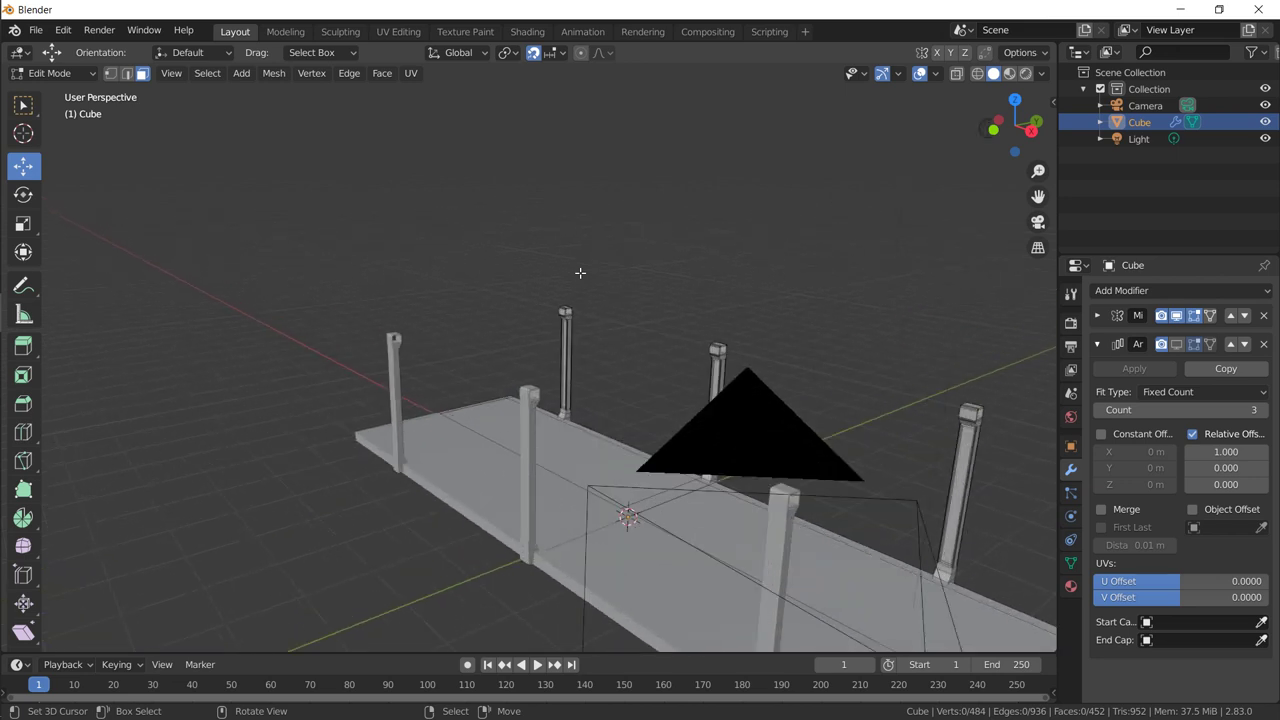
{"action": "mouse_move", "coordinate": [522, 352]}
{"action": "middle_mouse_down"}
{"action": "mouse_move", "coordinate": [409, 343]}
{"action": "mouse_move", "coordinate": [549, 374]}
{"action": "mouse_move", "coordinate": [520, 377]}
{"action": "middle_mouse_up"}
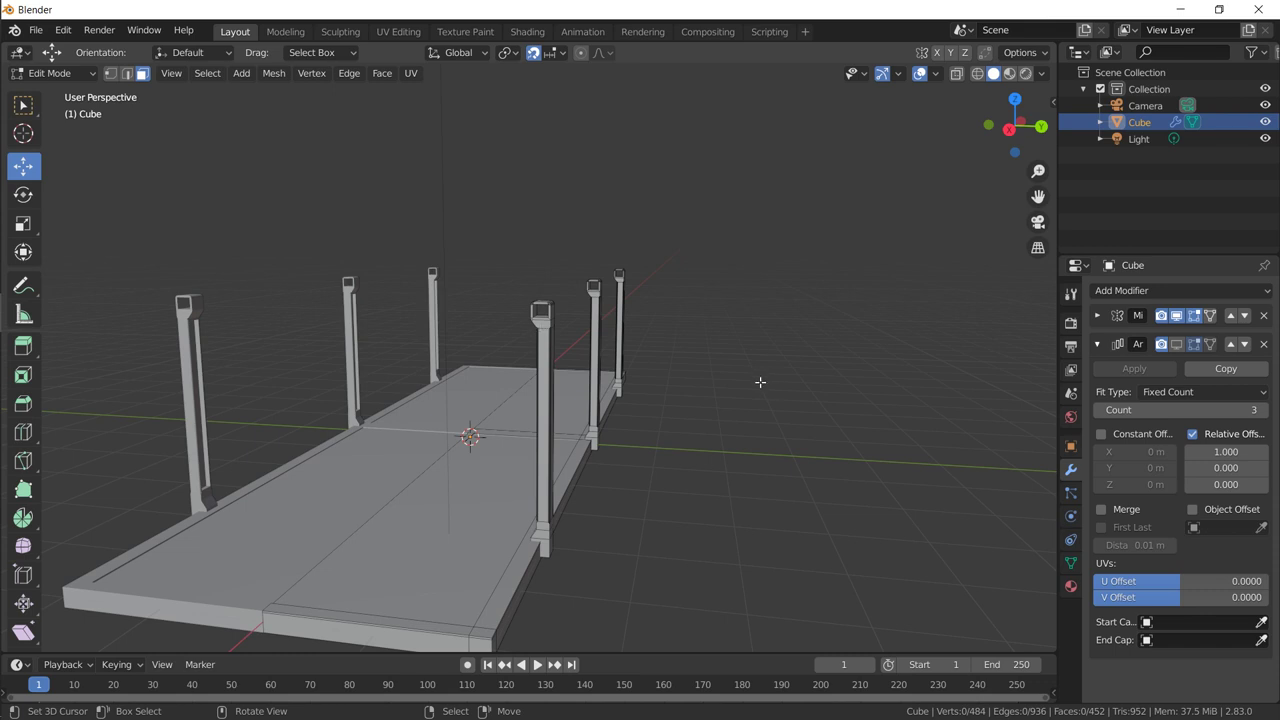
{"action": "middle_click_drag", "start_coordinate": [760, 382], "coordinate": [458, 305]}
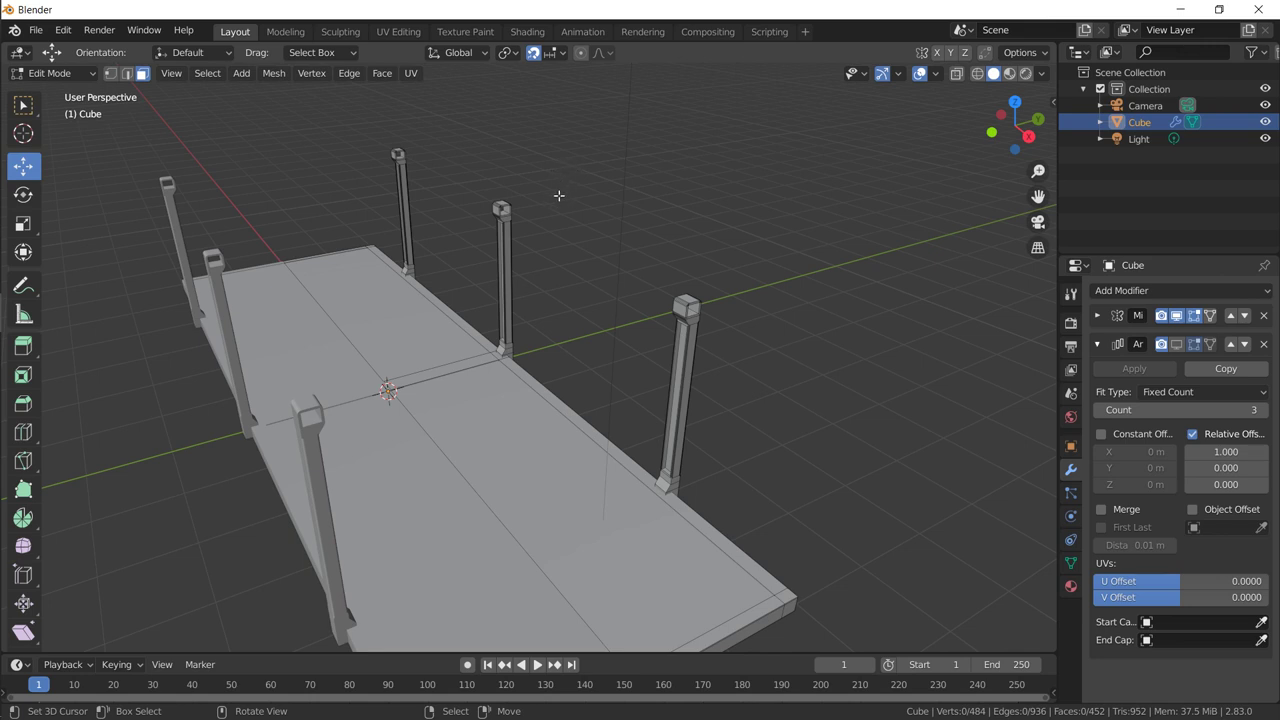
{"action": "key", "text": "shift+a"}
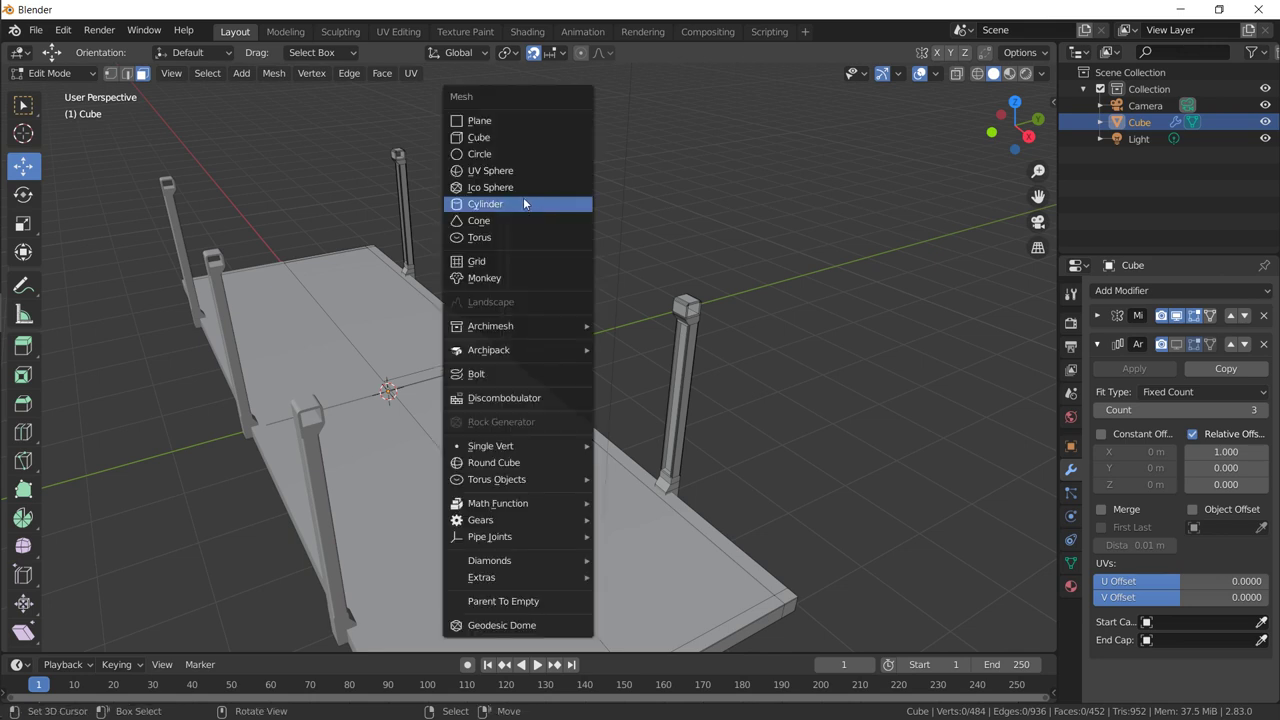
{"action": "left_click", "coordinate": [551, 205]}
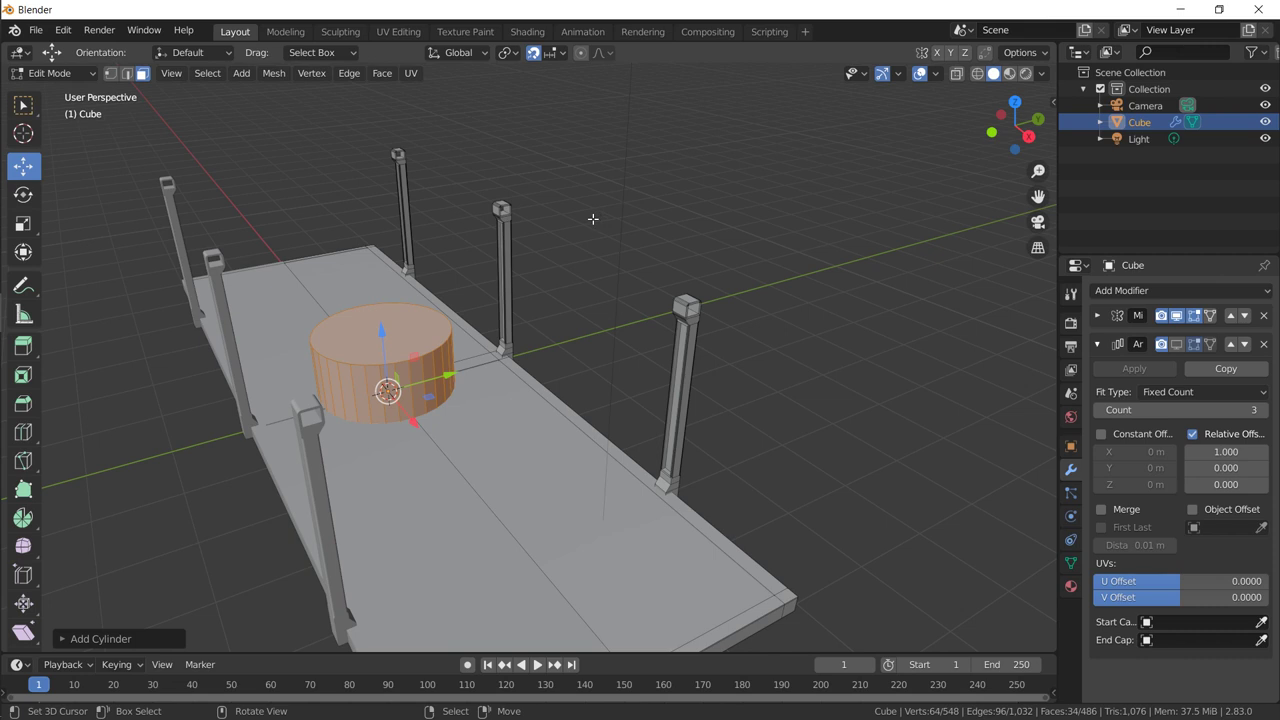
{"action": "type", "text": "r"}
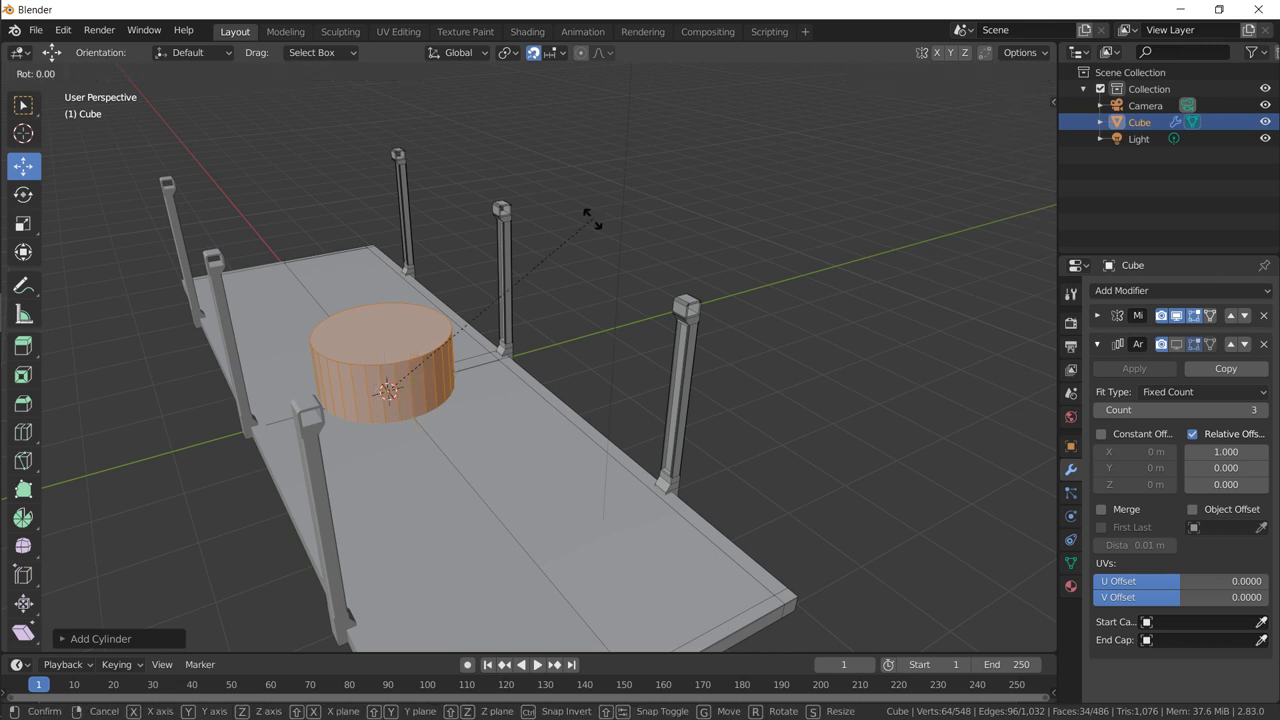
{"action": "type", "text": "y90"}
{"action": "key", "text": "Return"}
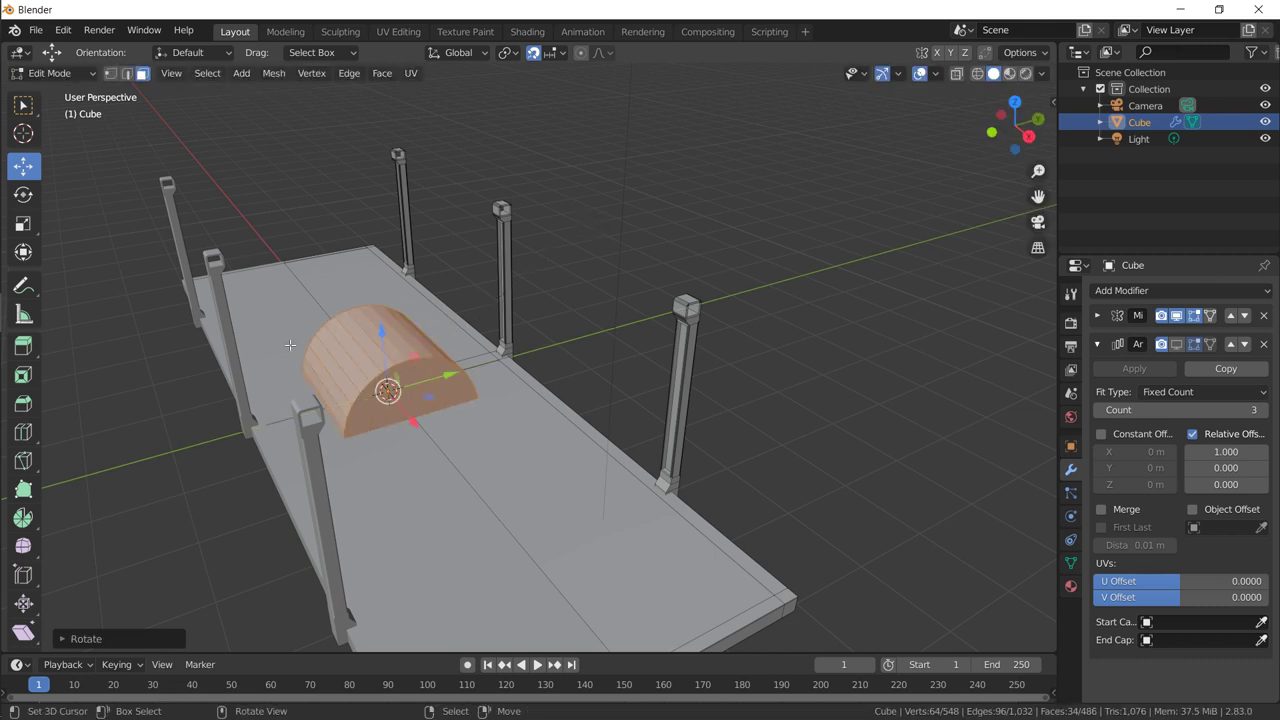
Step: Scale the cylinder by 6 along the X axis to span the catwalk section's full length
{"action": "middle_click_drag", "start_coordinate": [290, 345], "coordinate": [551, 330]}
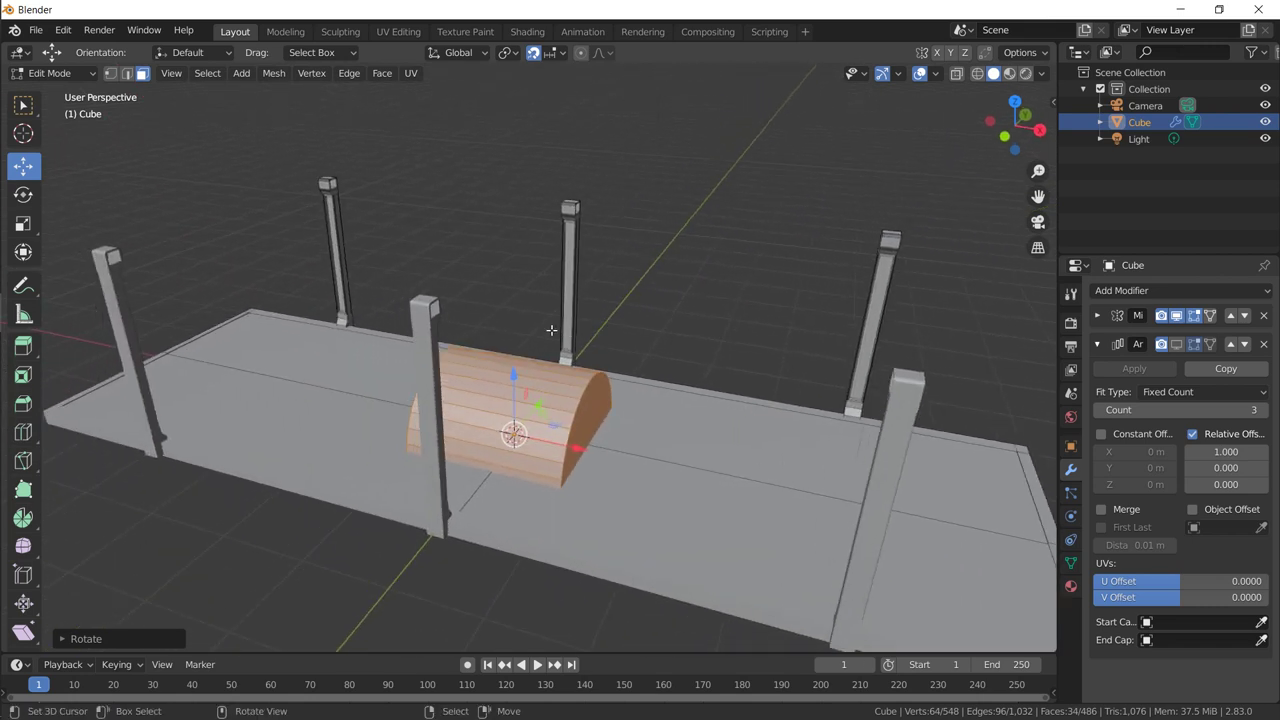
{"action": "scroll", "coordinate": [550, 299], "scroll_direction": "down", "scroll_amount": 1}
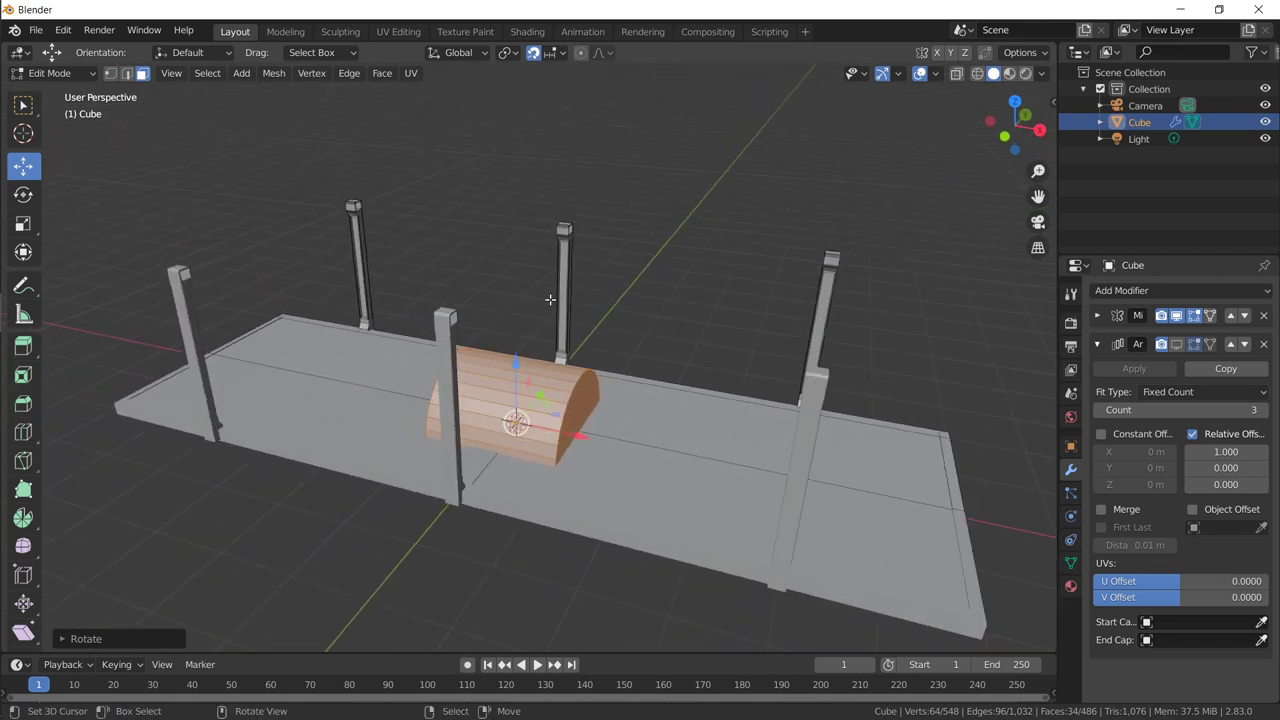
{"action": "type", "text": "sx6"}
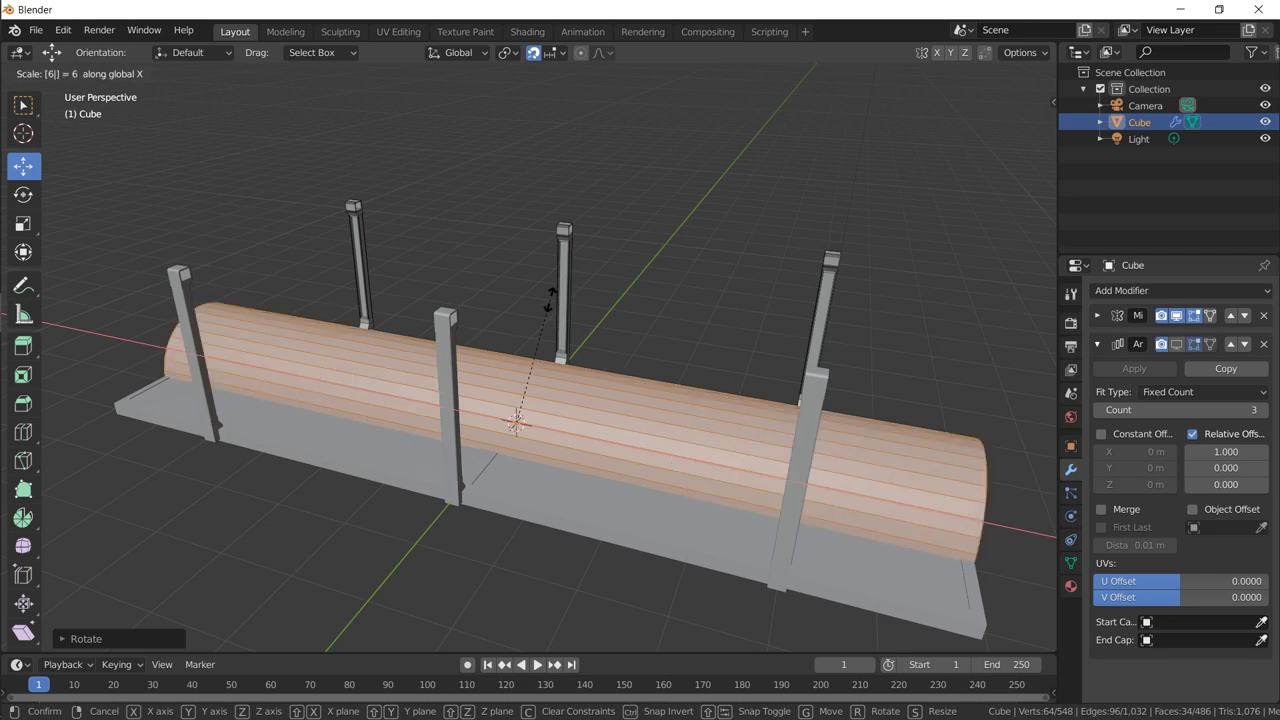
{"action": "key", "text": "Return"}
Step: Scale both end caps of the cylinder about their individual origins, thinning it to about 0.2 m in diameter
{"action": "middle_click_drag", "start_coordinate": [963, 400], "coordinate": [800, 363]}
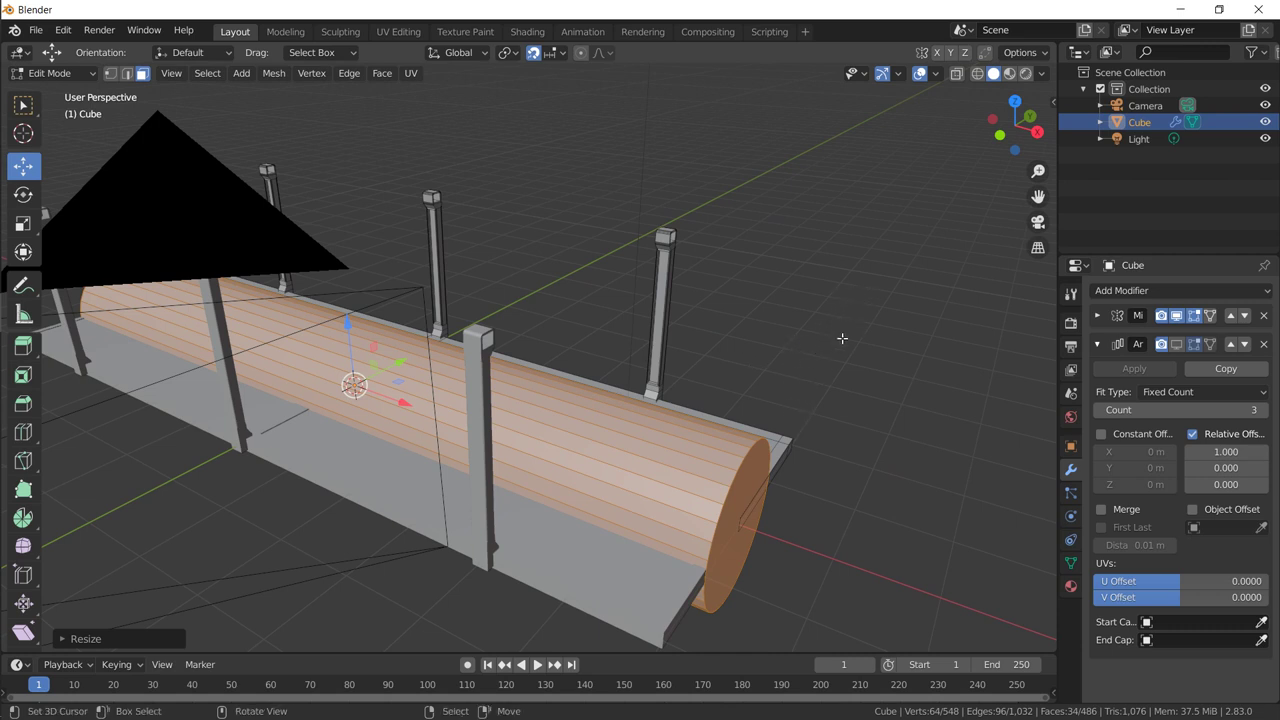
{"action": "middle_click_drag", "start_coordinate": [730, 535], "coordinate": [730, 496]}
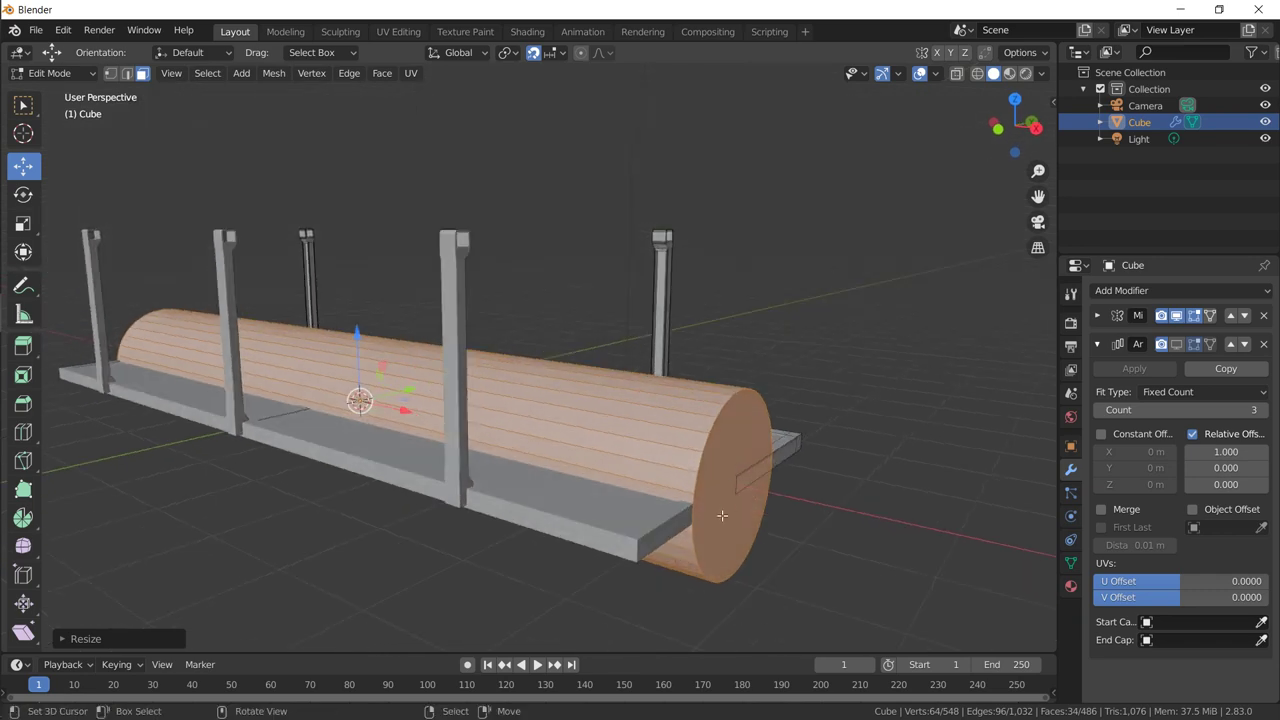
{"action": "left_click", "coordinate": [735, 452]}
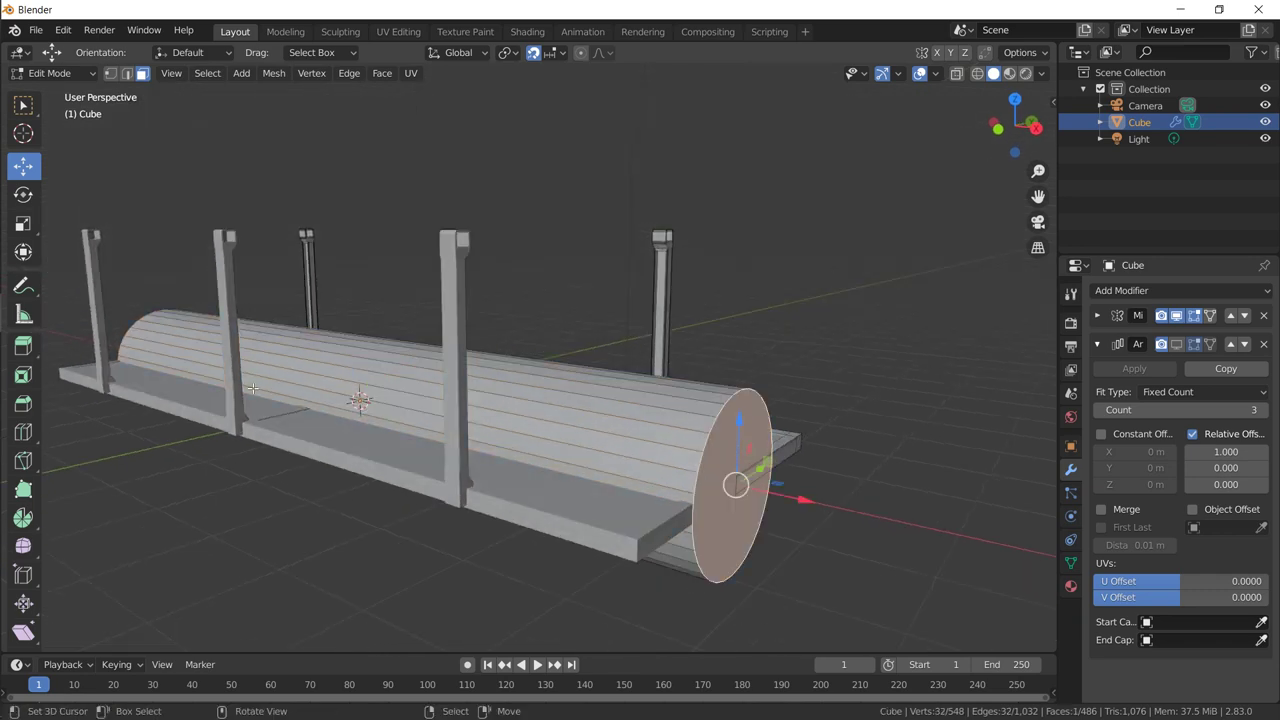
{"action": "middle_click_drag", "start_coordinate": [253, 389], "coordinate": [299, 388]}
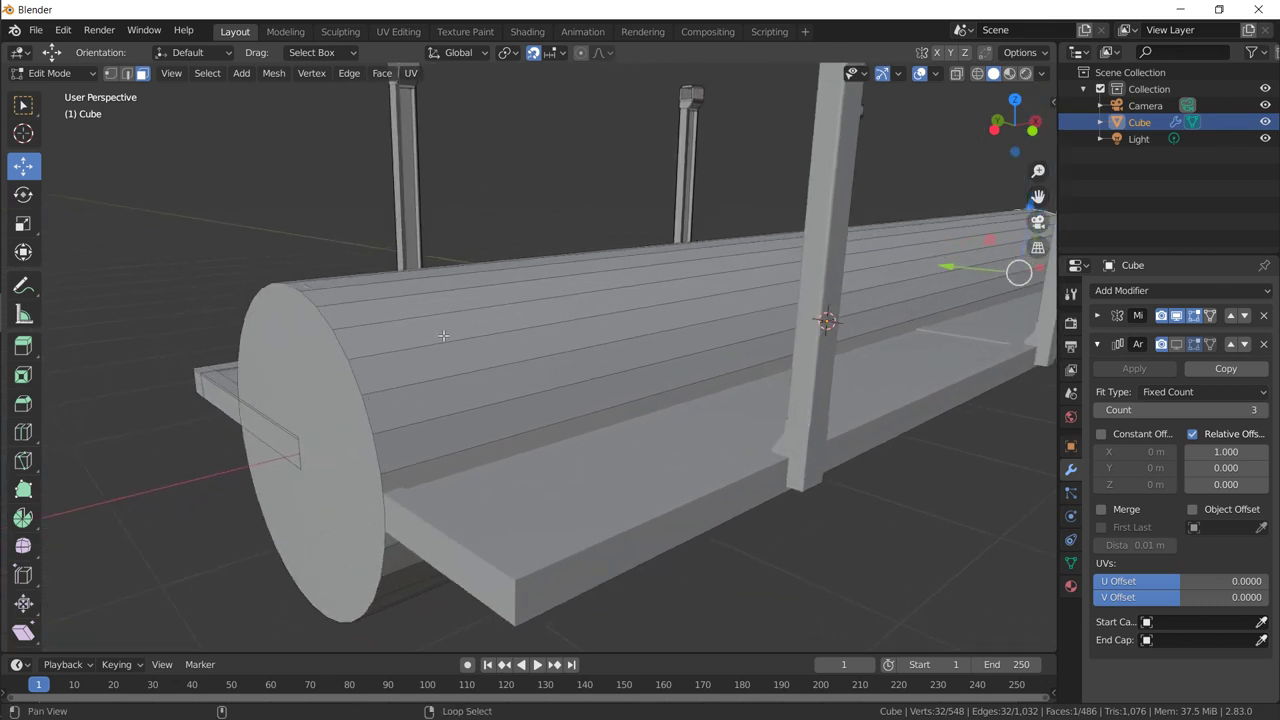
{"action": "left_click", "coordinate": [299, 388], "text": "shift"}
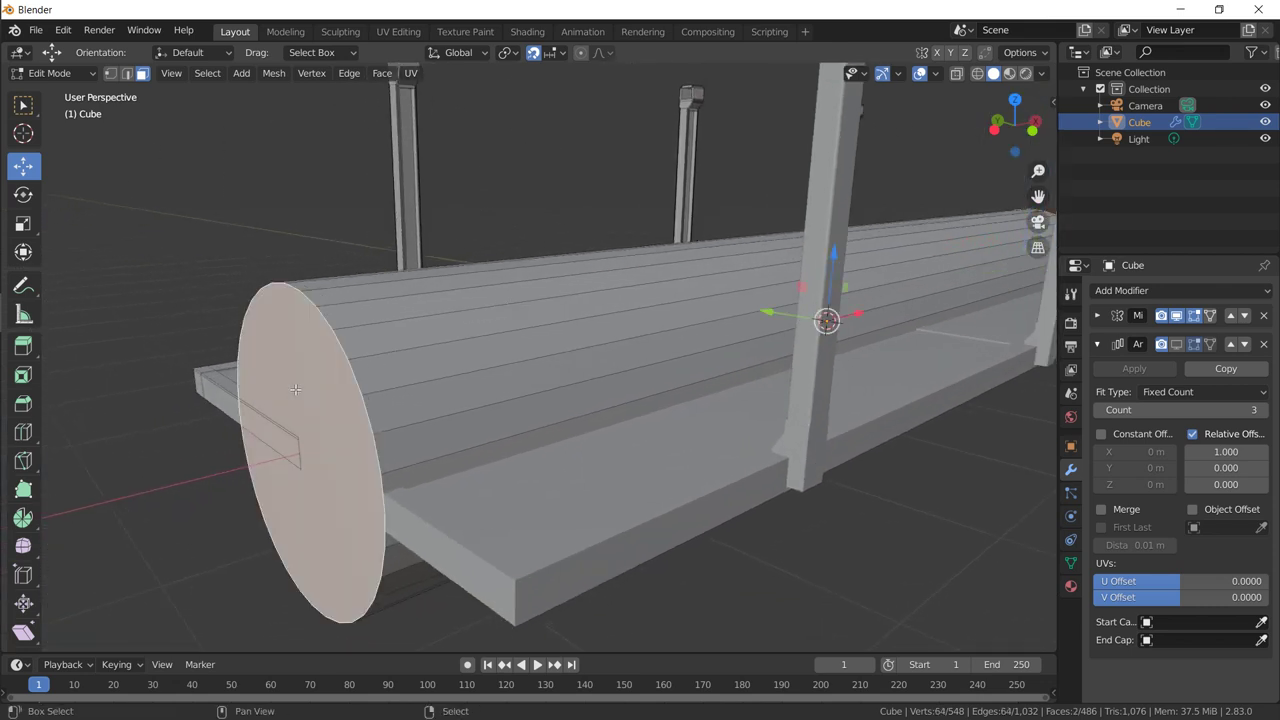
{"action": "left_click", "coordinate": [507, 52]}
{"action": "left_click", "coordinate": [525, 110]}
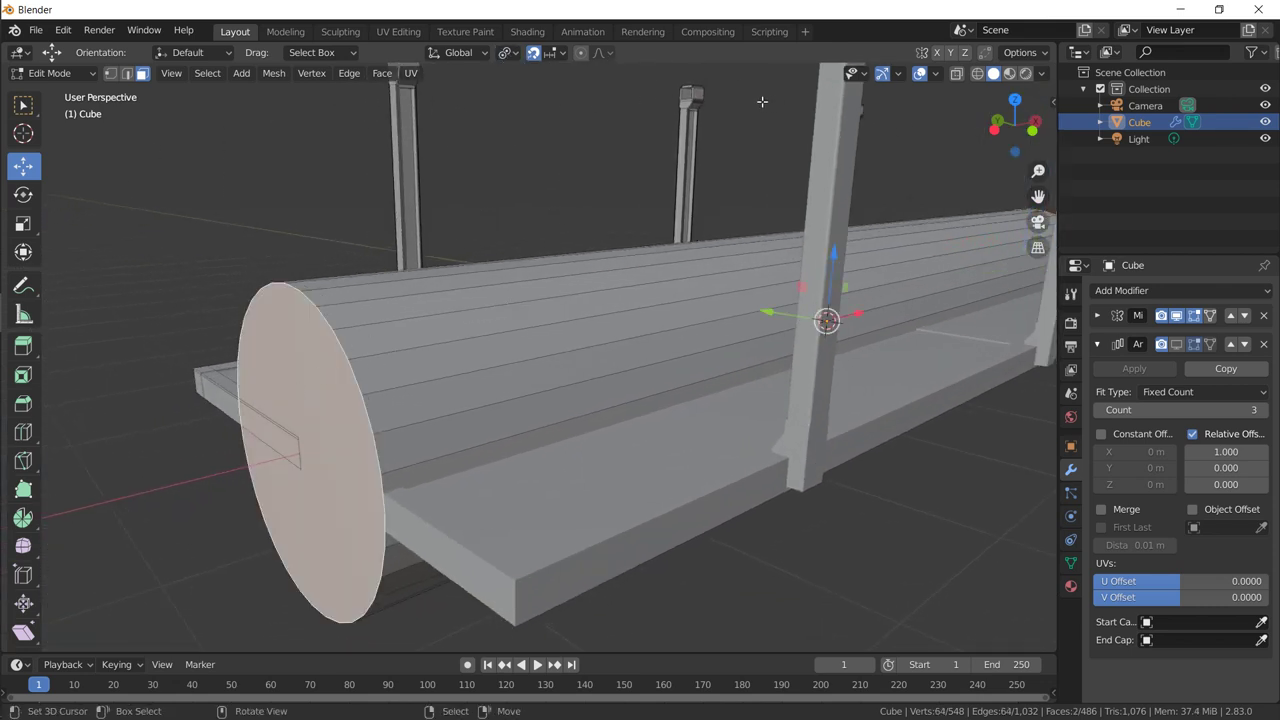
{"action": "key", "text": "s"}
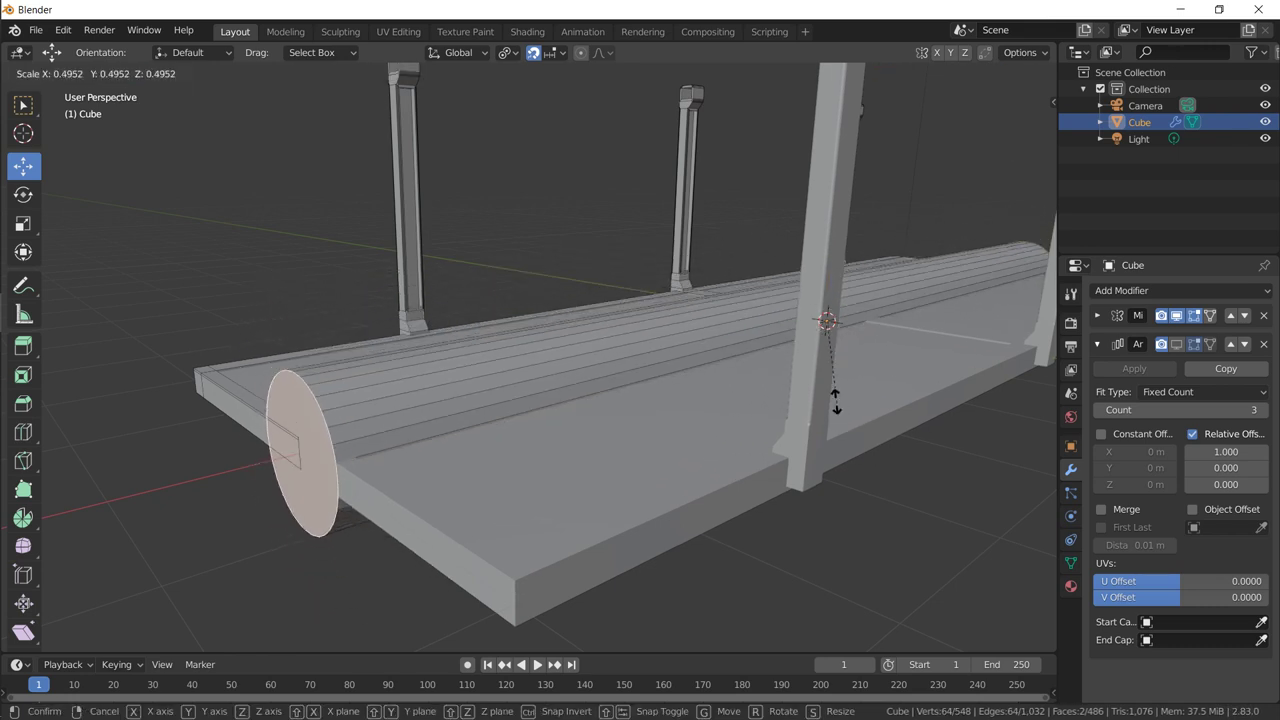
{"action": "left_click", "coordinate": [838, 332]}
Step: Move the handrail cylinder in the right orthographic view from the world origin up into the railing post's top opening
{"action": "middle_click_drag", "start_coordinate": [838, 332], "coordinate": [674, 366]}
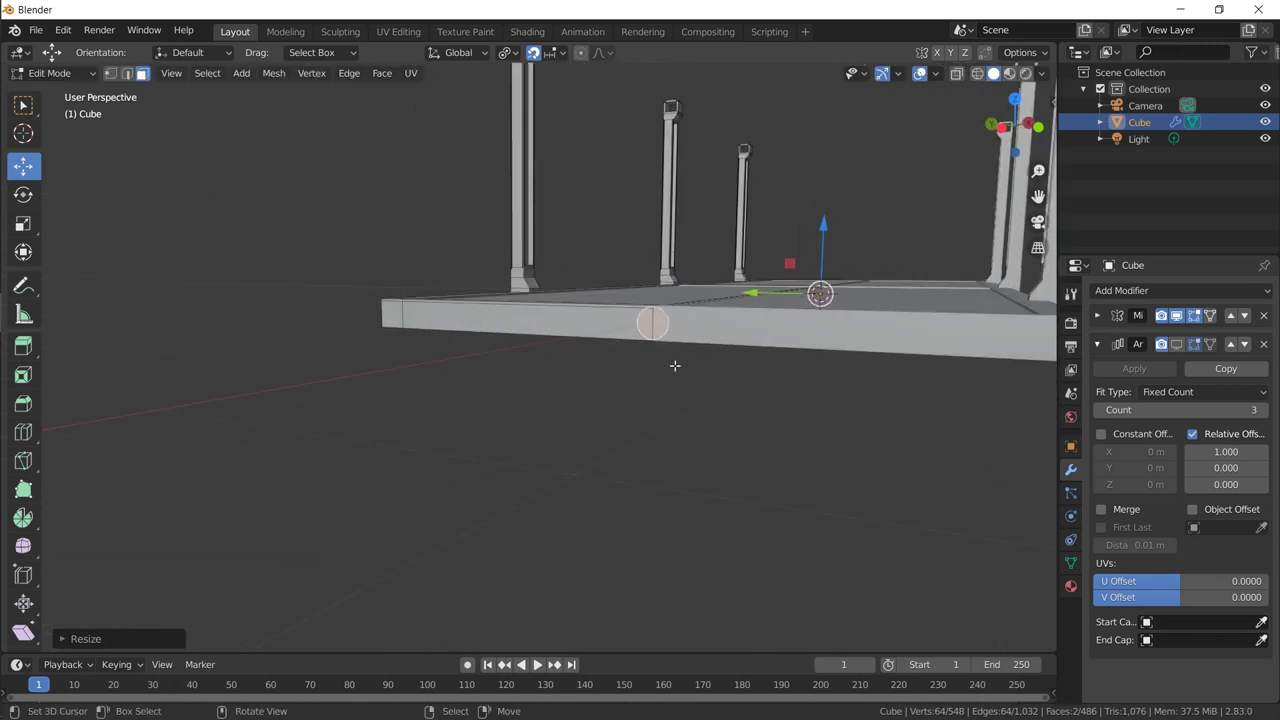
{"action": "key", "text": "KP_3"}
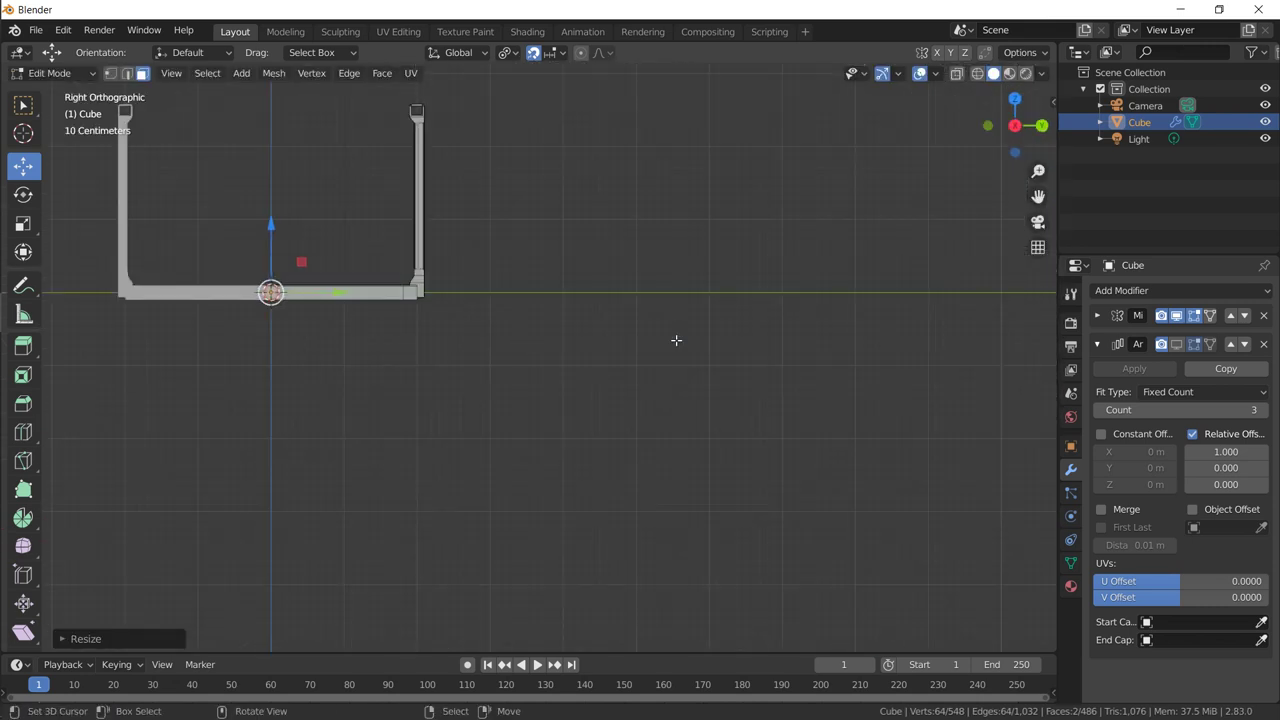
{"action": "middle_click_drag", "start_coordinate": [676, 340], "coordinate": [500, 423], "text": "shift"}
{"action": "scroll", "coordinate": [543, 457], "scroll_direction": "up", "scroll_amount": 3}
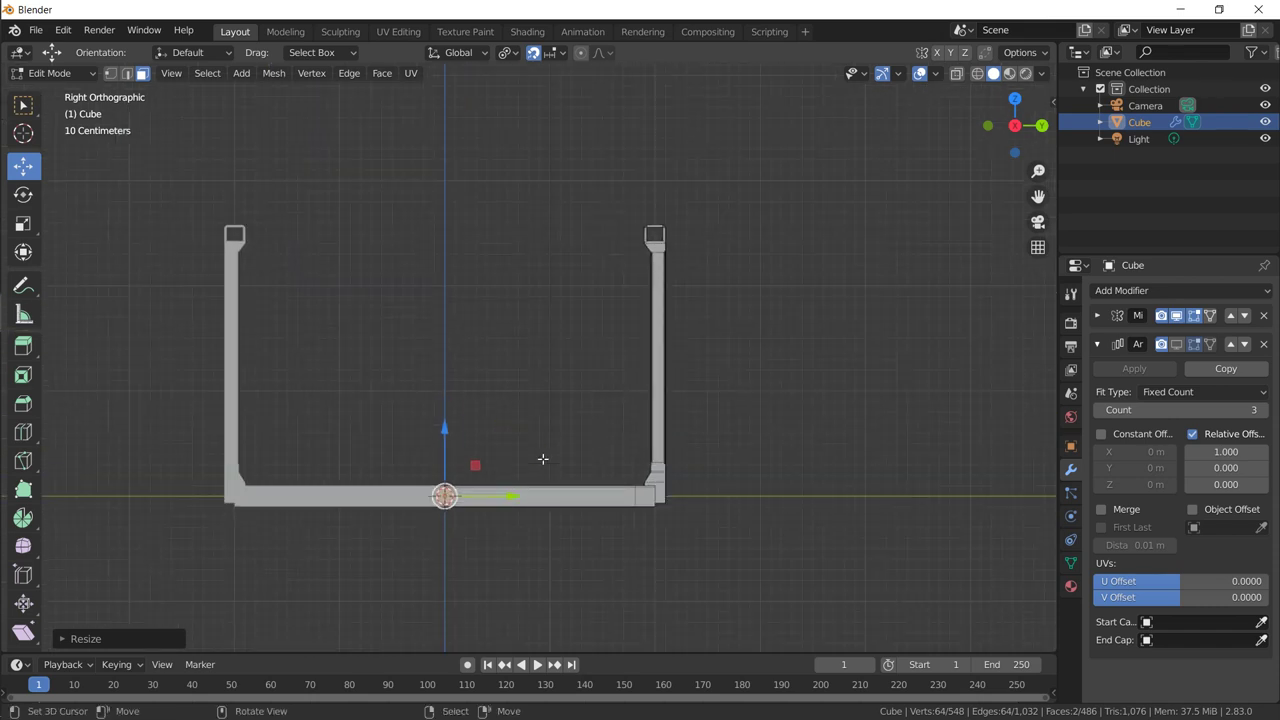
{"action": "key", "text": "g"}
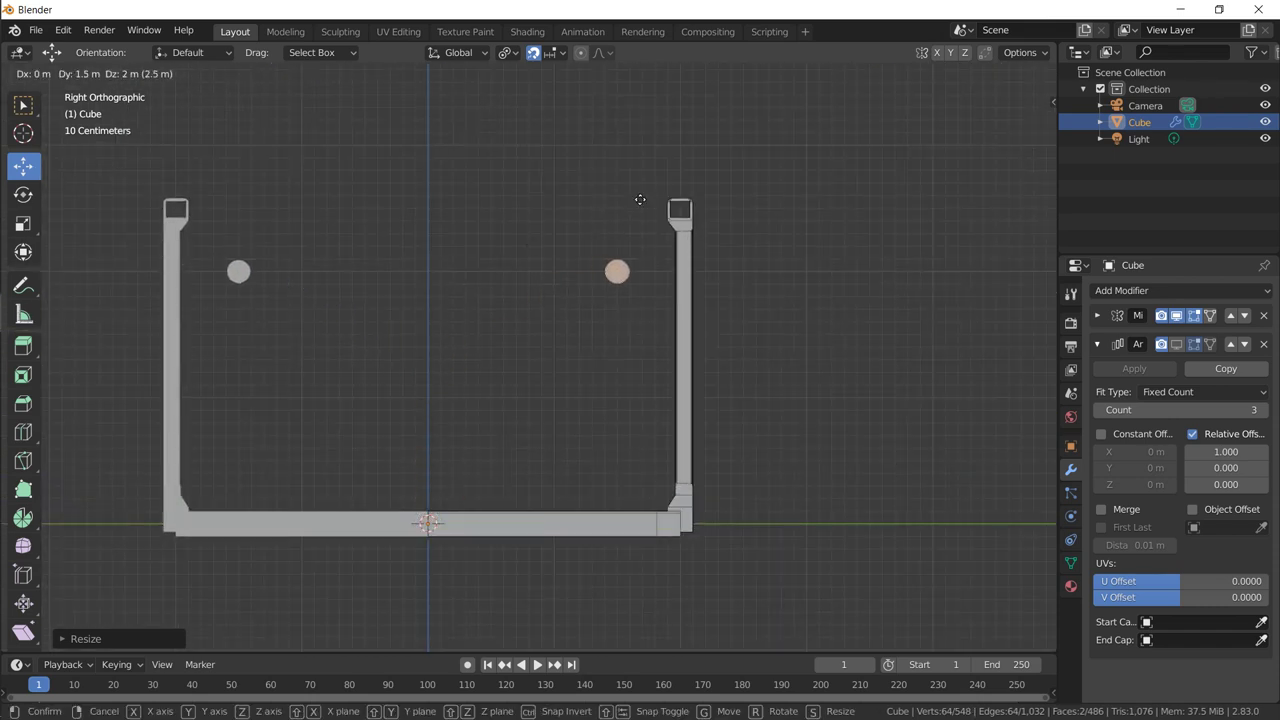
{"action": "left_click", "coordinate": [692, 153]}
Step: Scale the handrail cylinder down and shift it slightly downward so it fits centred inside the post head's square opening
{"action": "key", "text": "KP_Decimal"}
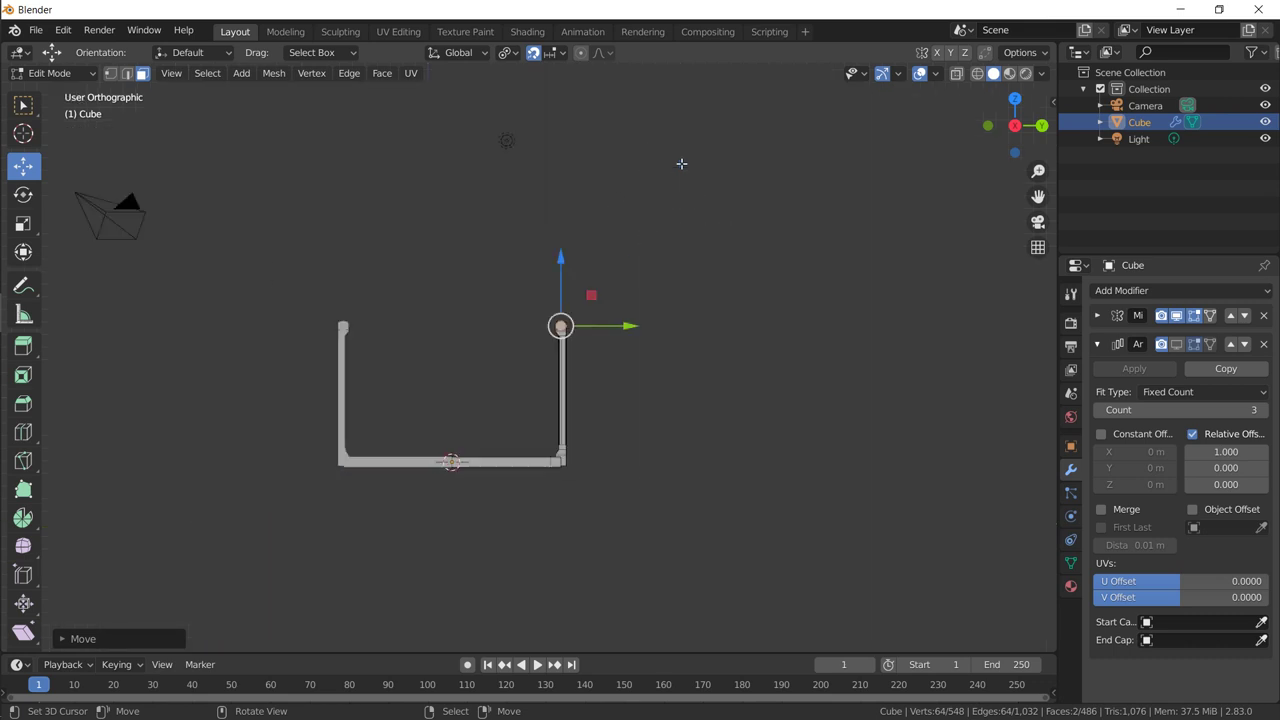
{"action": "scroll", "coordinate": [681, 163], "scroll_direction": "up", "scroll_amount": 4}
{"action": "scroll", "coordinate": [681, 163], "scroll_direction": "up", "scroll_amount": 12}
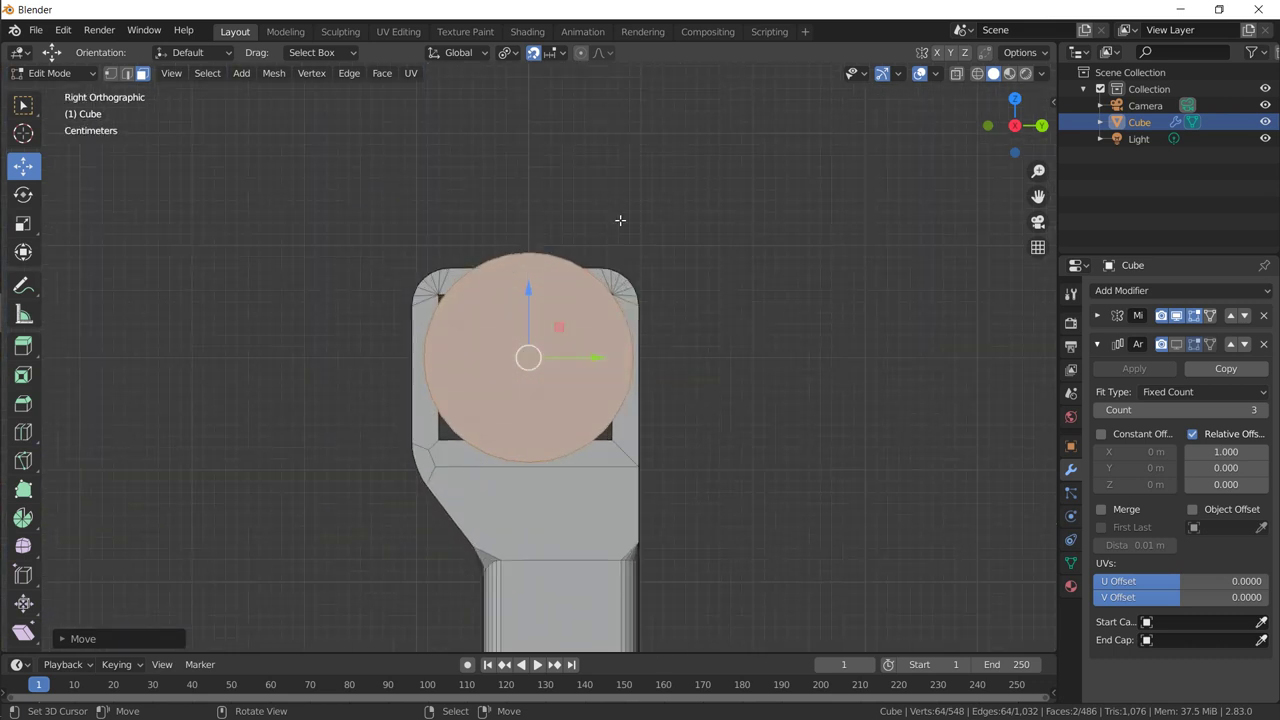
{"action": "key", "text": "s"}
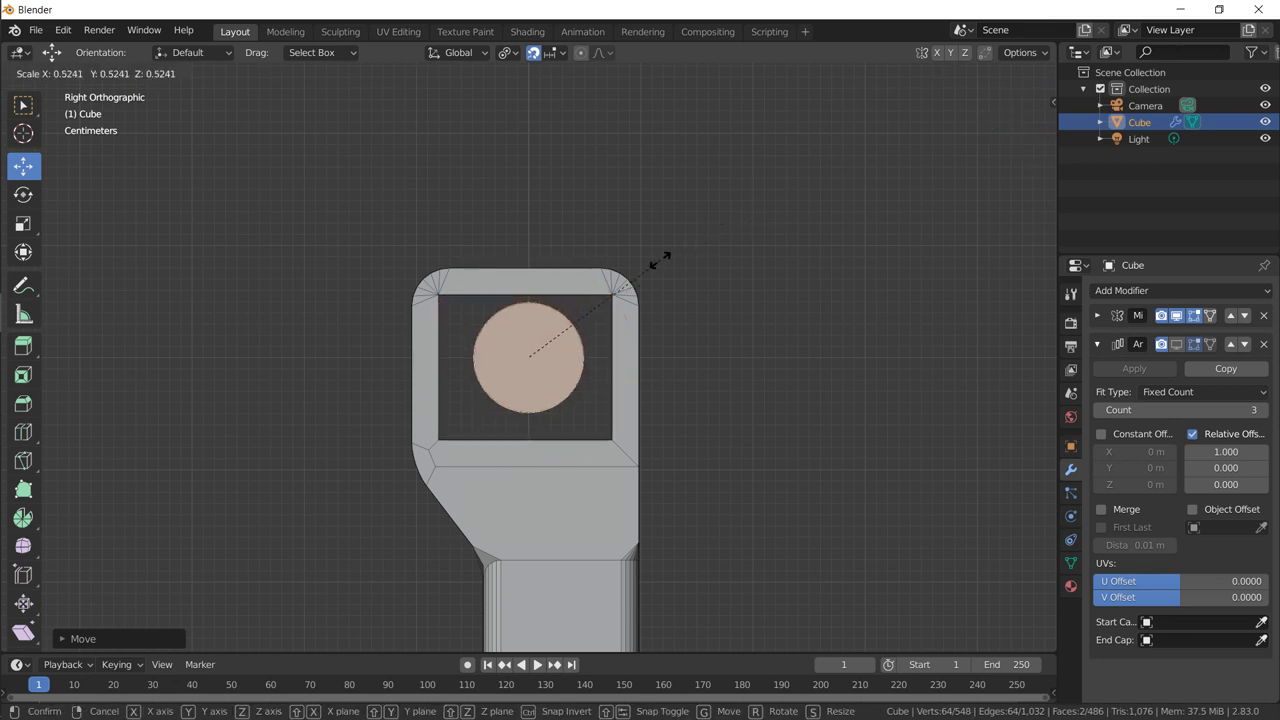
{"action": "left_click", "coordinate": [674, 258]}
{"action": "key", "text": "g"}
{"action": "left_click", "coordinate": [679, 264]}
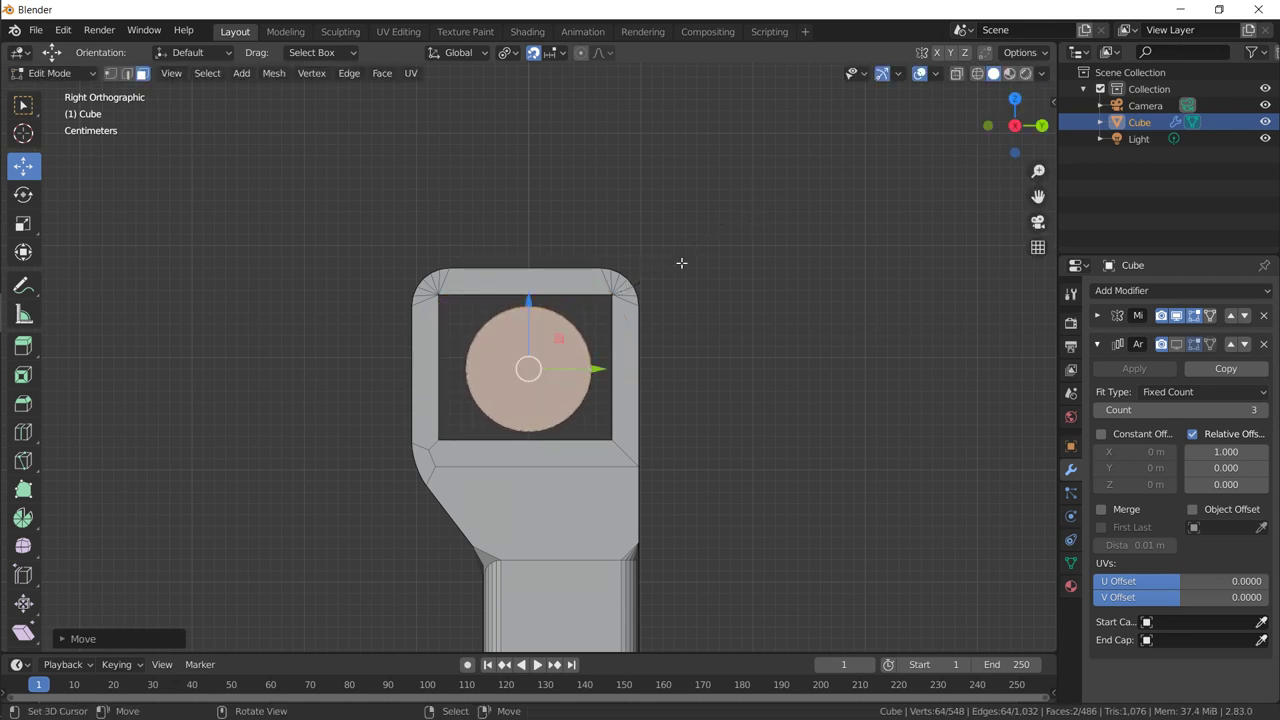
{"action": "key", "text": "s"}
{"action": "left_click", "coordinate": [707, 254]}
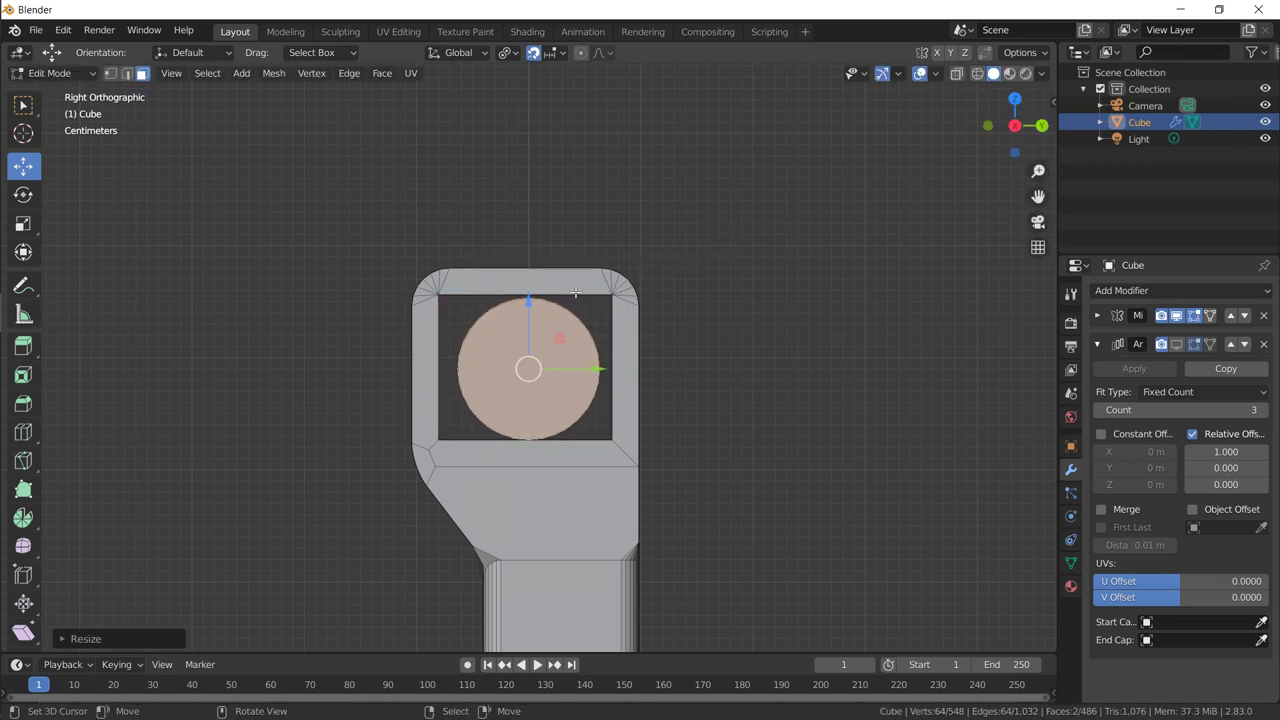
Step: Leave edit mode, show the Array modifier in the viewport again, and return to editing the catwalk mesh
{"action": "middle_click_drag", "start_coordinate": [576, 294], "coordinate": [594, 394]}
{"action": "scroll", "coordinate": [580, 326], "scroll_direction": "down", "scroll_amount": 8}
{"action": "scroll", "coordinate": [563, 335], "scroll_direction": "down", "scroll_amount": 4}
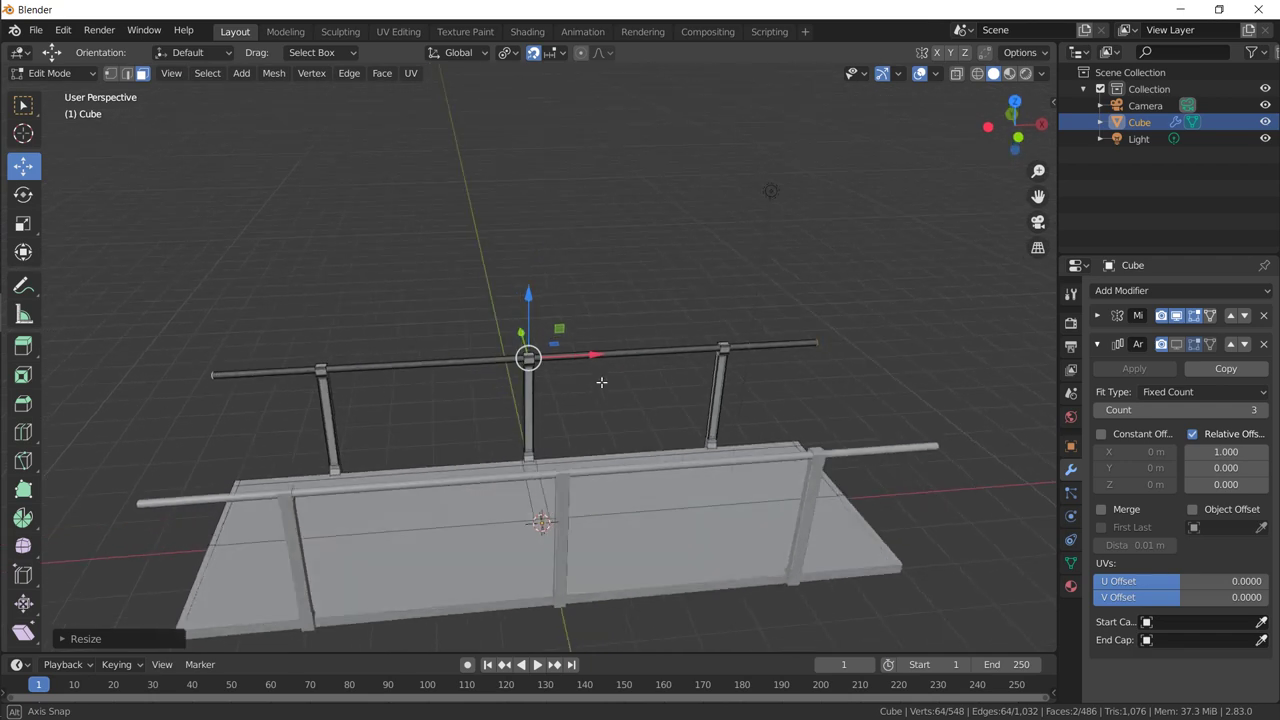
{"action": "key", "text": "Tab"}
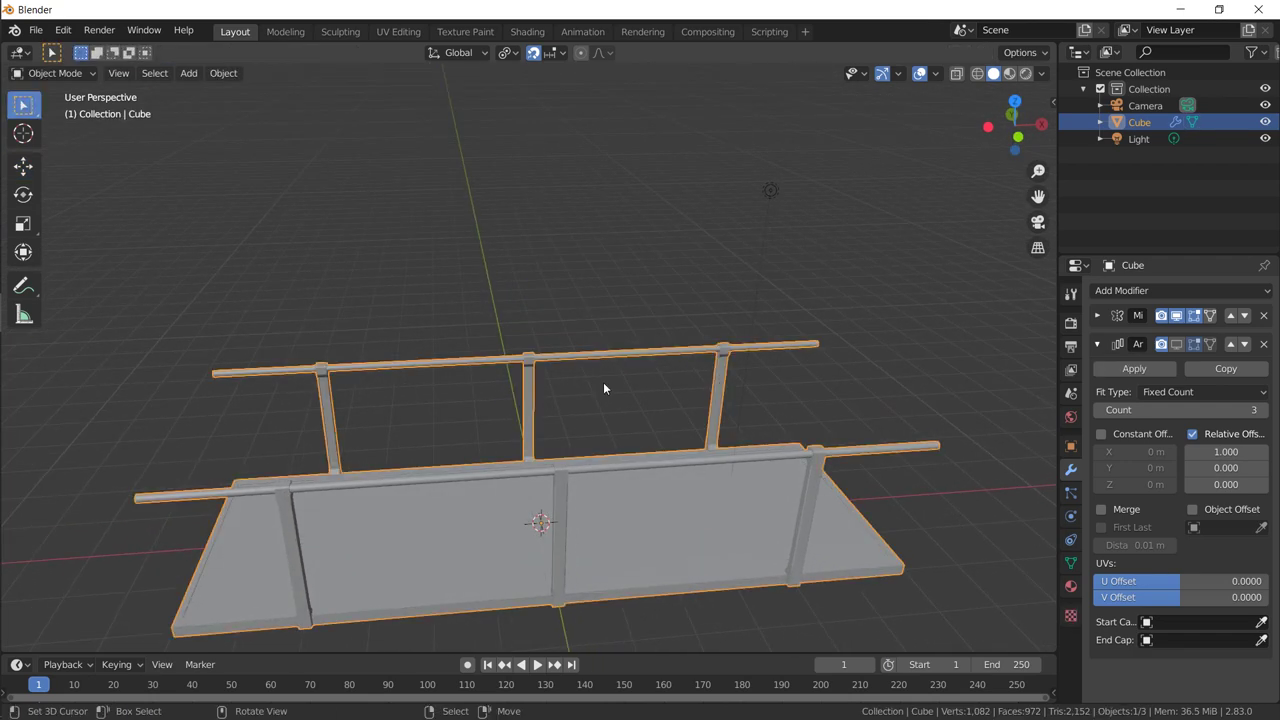
{"action": "left_click", "coordinate": [1178, 344]}
{"action": "middle_click_drag", "start_coordinate": [1022, 374], "coordinate": [716, 392], "text": "shift"}
{"action": "key", "text": "Tab"}
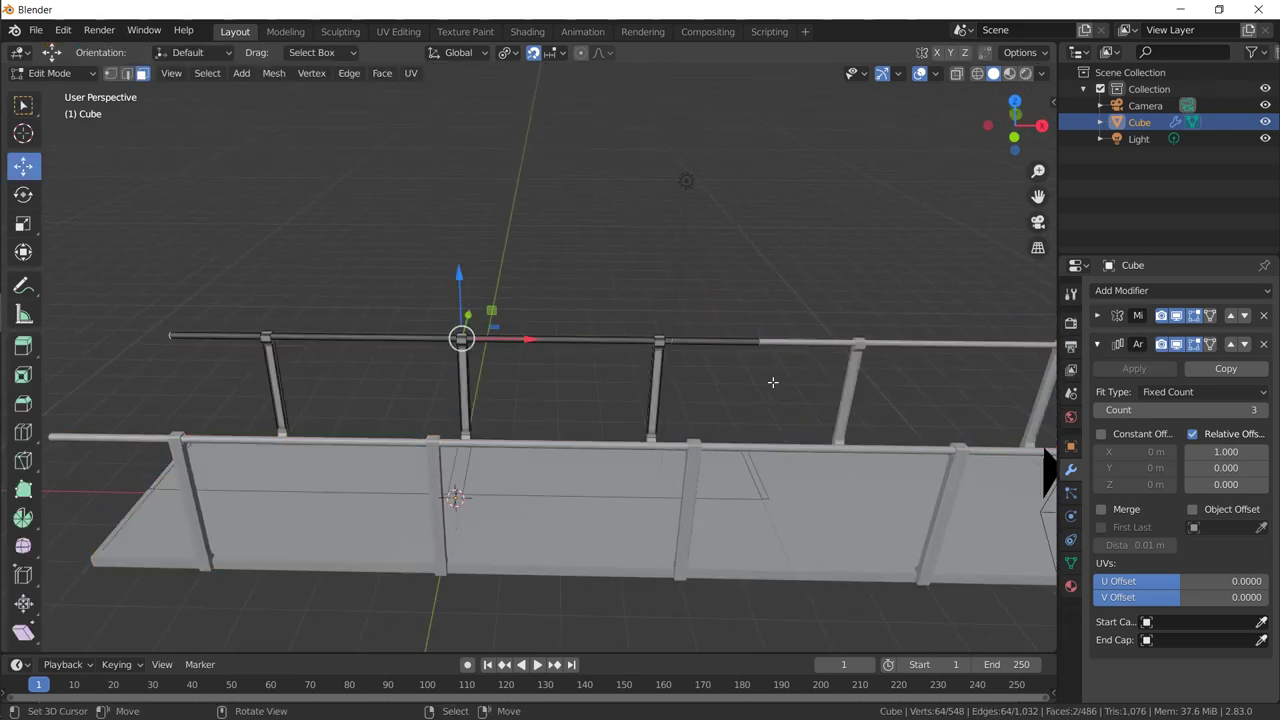
Step: Add a loop cut around the handrail and slide it close to its +X end, beside the arrayed copy
{"action": "middle_click_drag", "start_coordinate": [716, 340], "coordinate": [362, 352]}
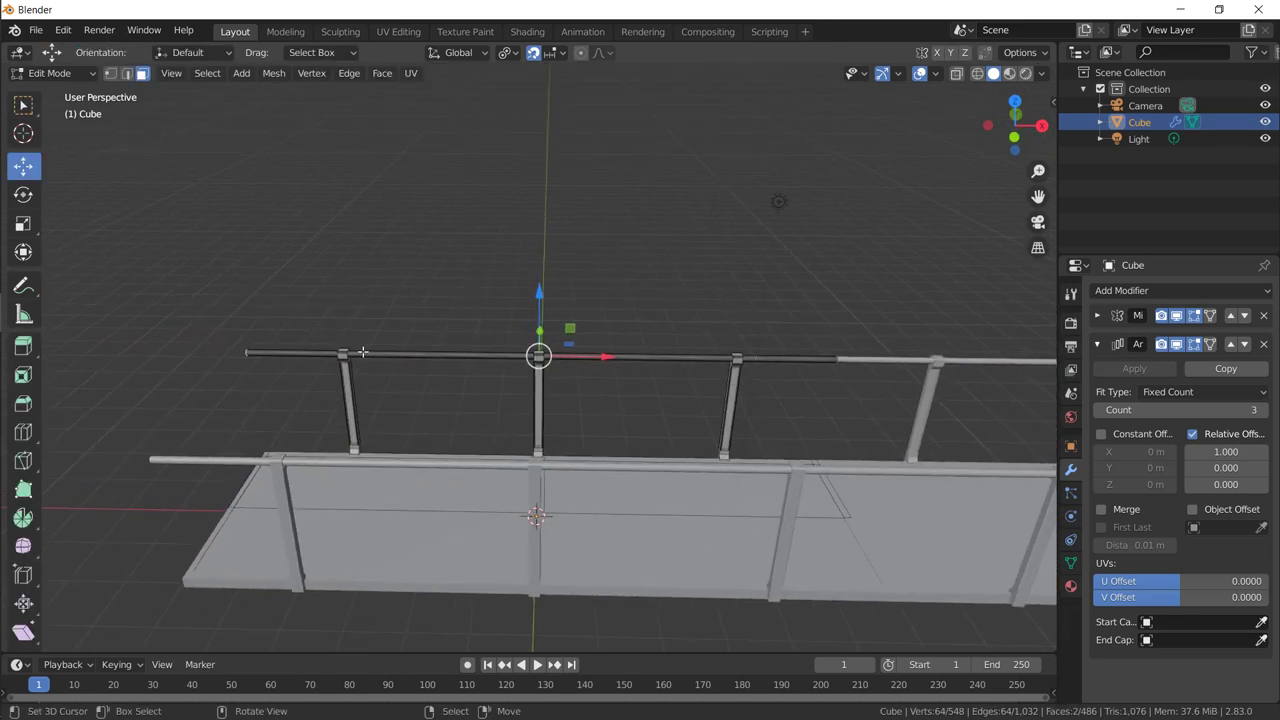
{"action": "scroll", "coordinate": [310, 348], "scroll_direction": "up", "scroll_amount": 2}
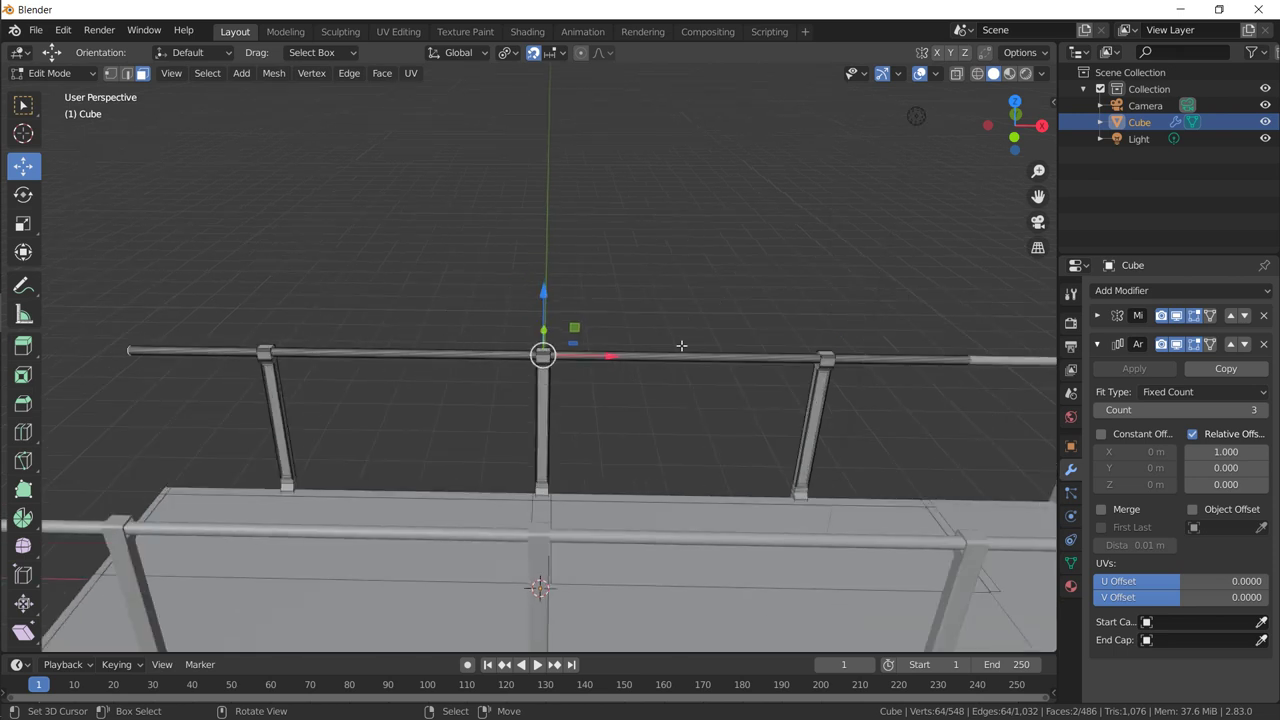
{"action": "middle_click_drag", "start_coordinate": [681, 345], "coordinate": [734, 380]}
{"action": "left_click", "coordinate": [644, 382]}
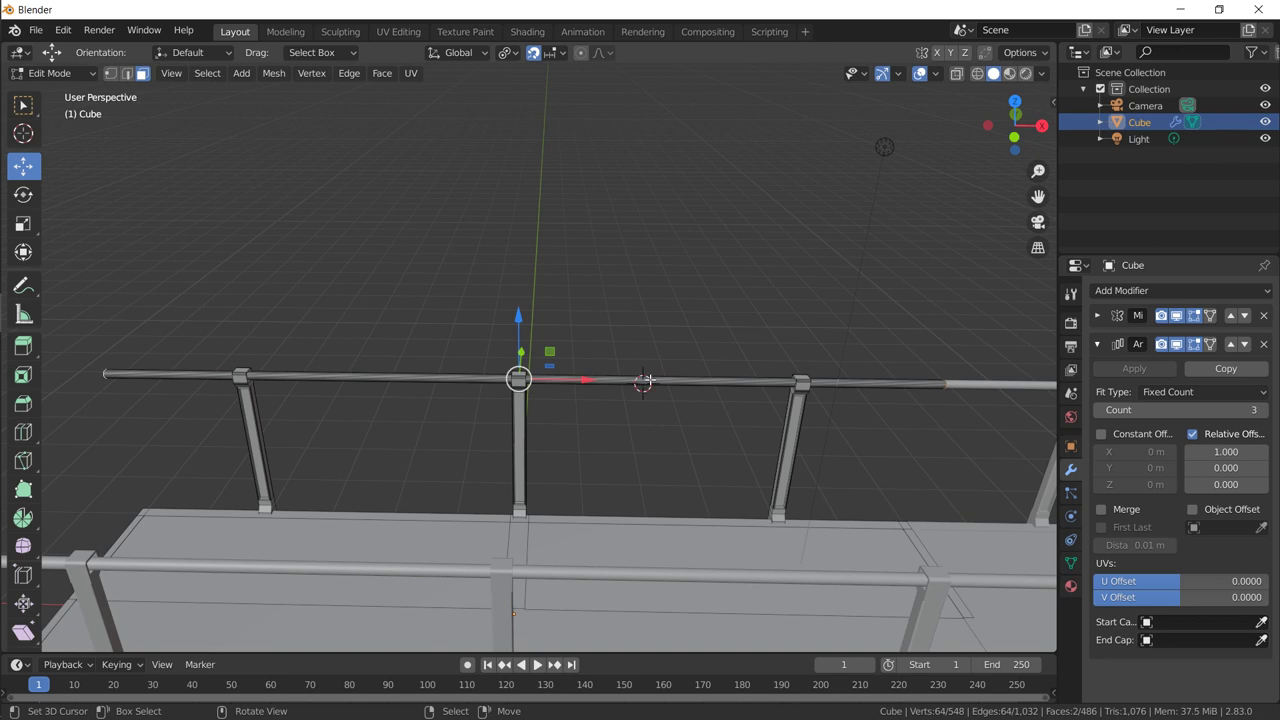
{"action": "key", "text": "ctrl+r"}
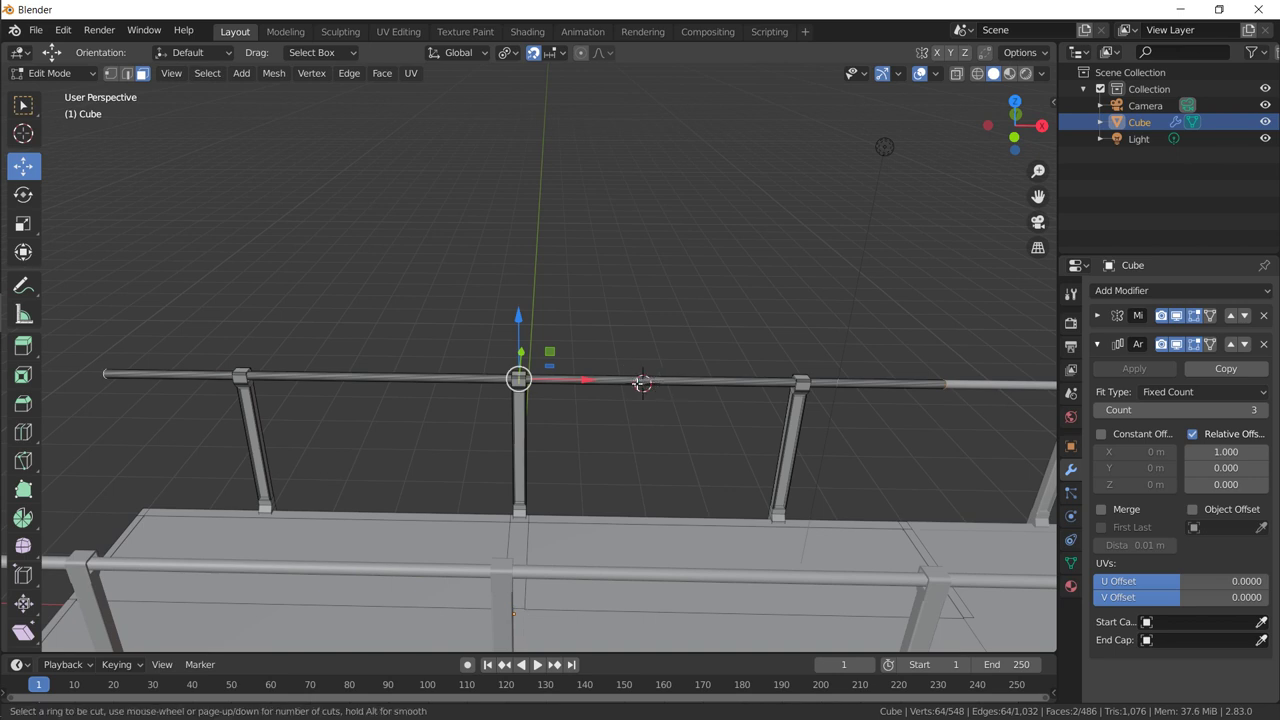
{"action": "left_click", "coordinate": [532, 387]}
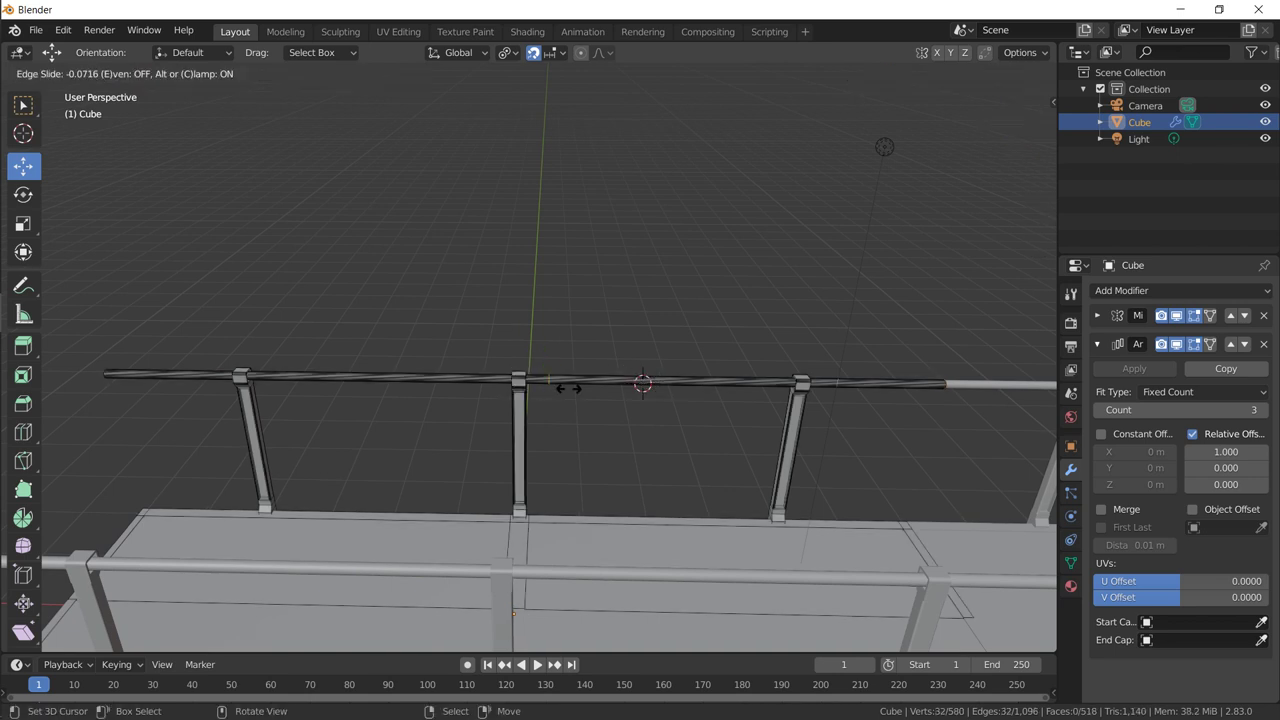
{"action": "left_click", "coordinate": [932, 420]}
Step: Add a loop cut near the handrail's -X end, turn off snapping, and nudge the loop slightly along X toward that end
{"action": "key", "text": "ctrl+r"}
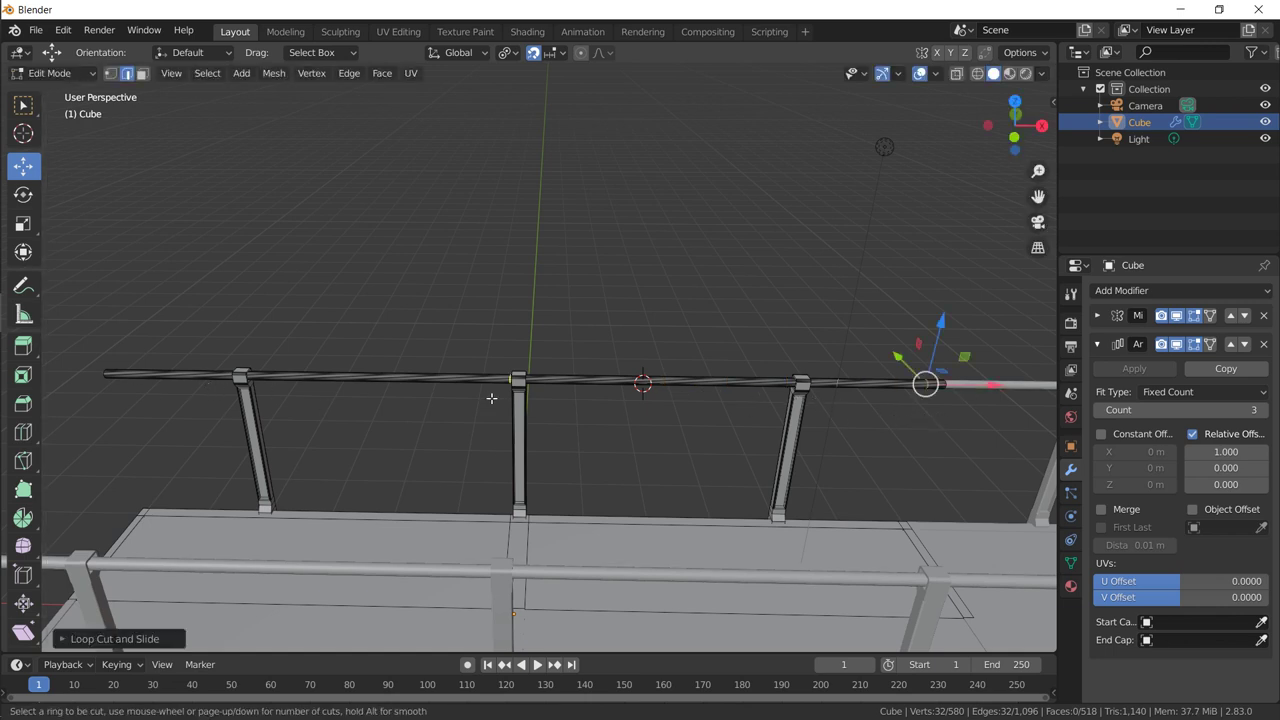
{"action": "left_click", "coordinate": [491, 398]}
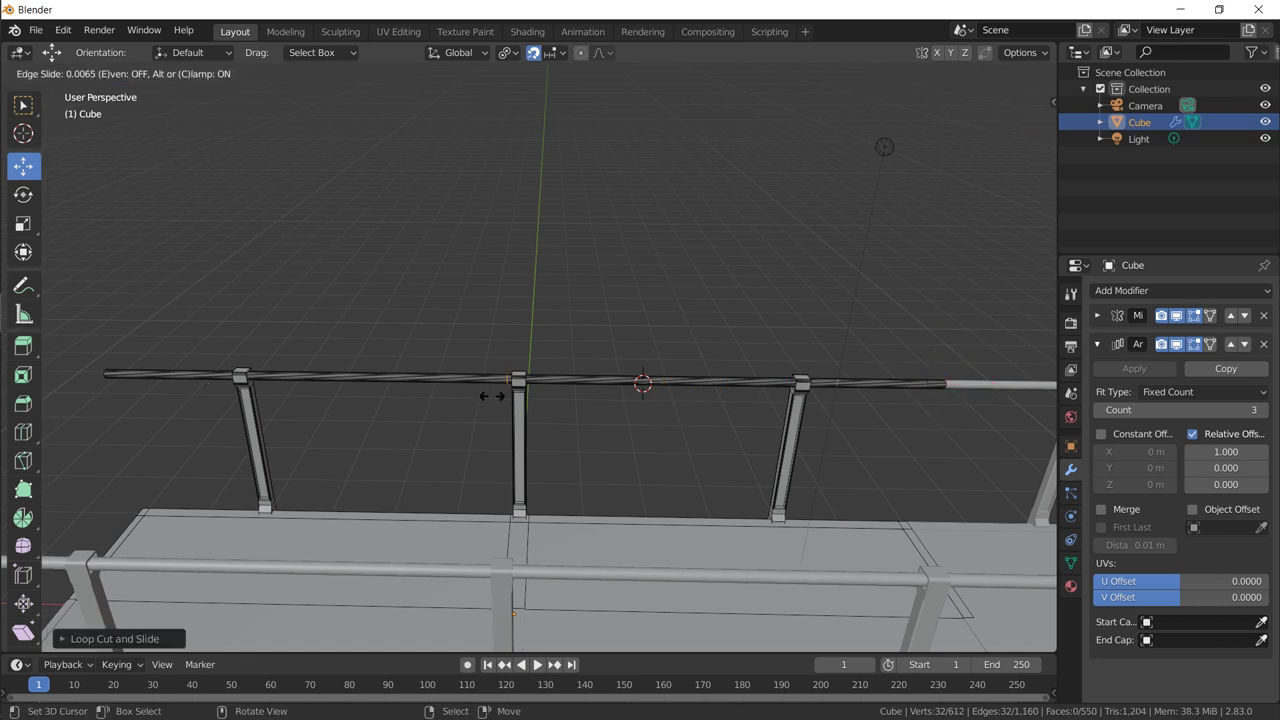
{"action": "left_click", "coordinate": [109, 423]}
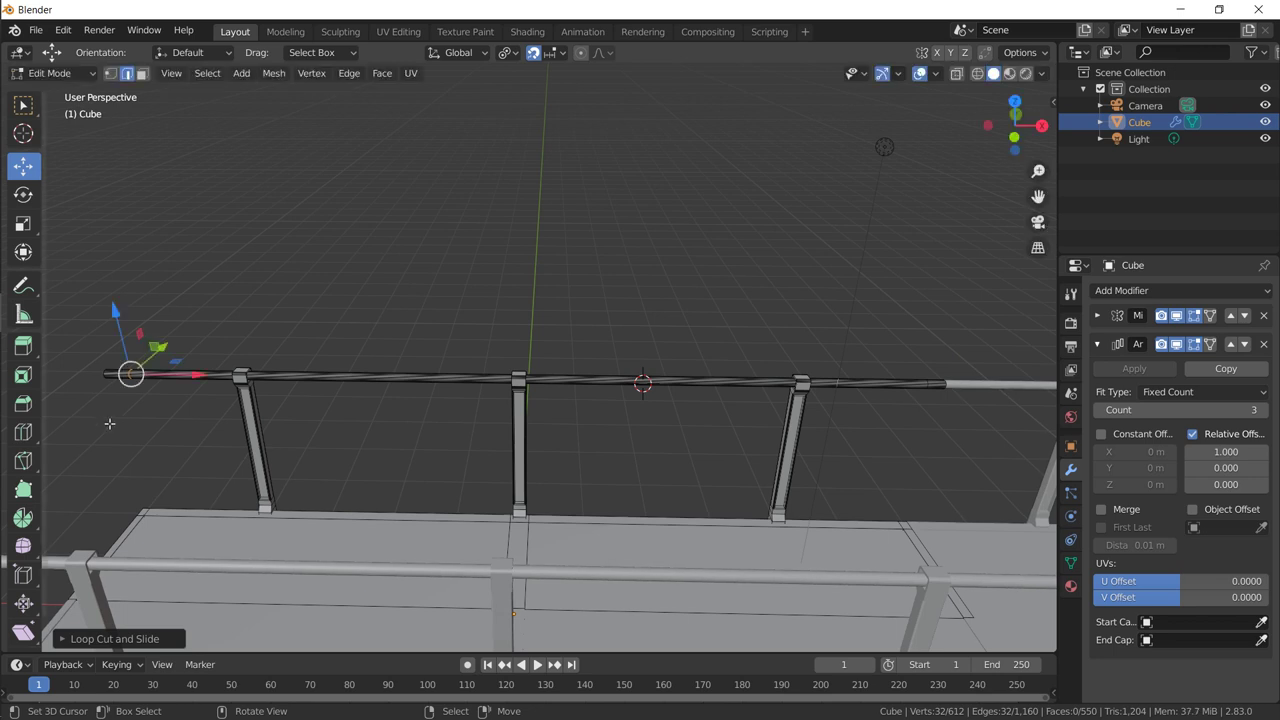
{"action": "left_click_drag", "start_coordinate": [210, 376], "coordinate": [216, 376]}
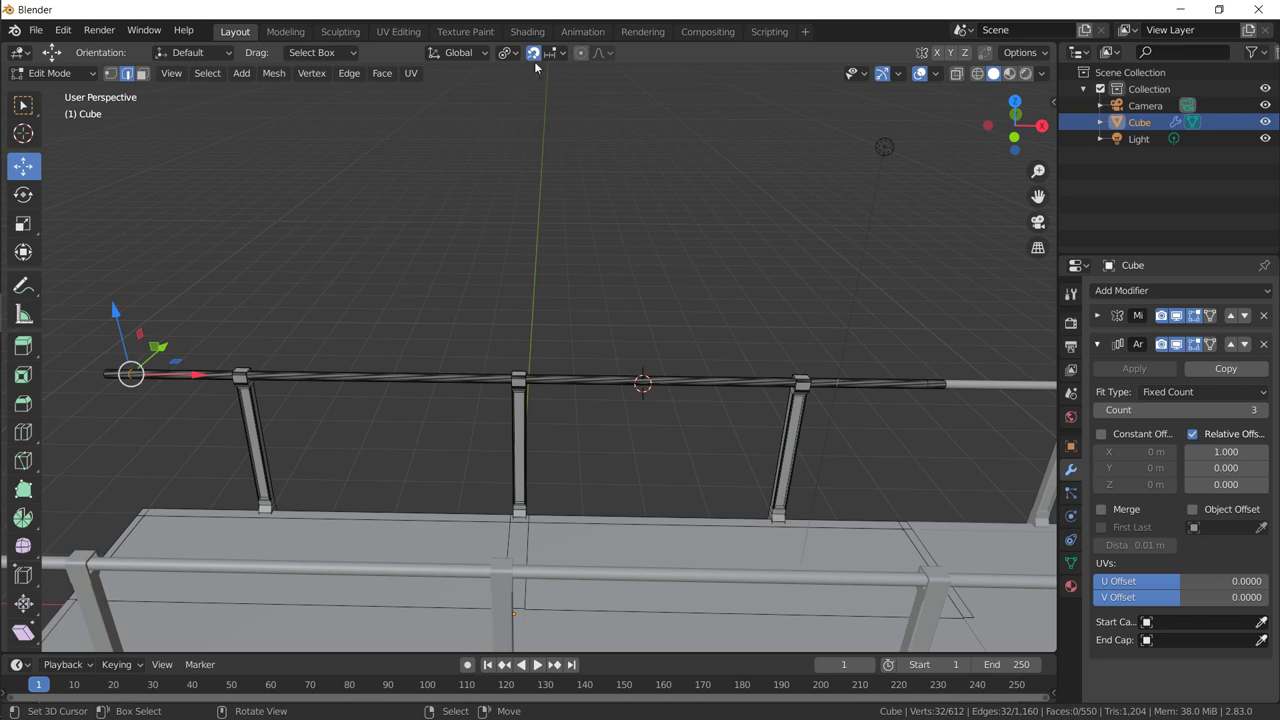
{"action": "left_click_drag", "start_coordinate": [198, 373], "coordinate": [191, 372]}
Step: Add a centred loop cut within the short end segment at the handrail's -X end
{"action": "scroll", "coordinate": [135, 373], "scroll_direction": "up", "scroll_amount": 3}
{"action": "middle_click_drag", "start_coordinate": [135, 373], "coordinate": [387, 284]}
{"action": "scroll", "coordinate": [540, 310], "scroll_direction": "up", "scroll_amount": 3}
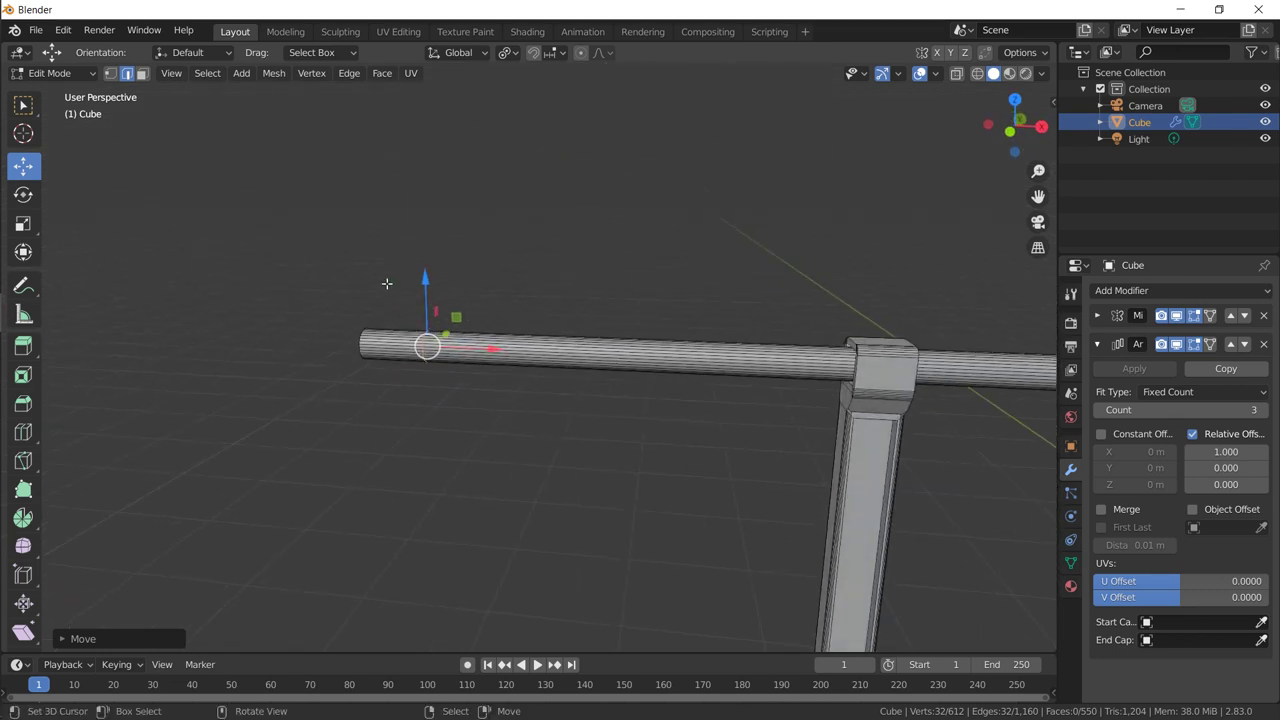
{"action": "key", "text": "ctrl+r"}
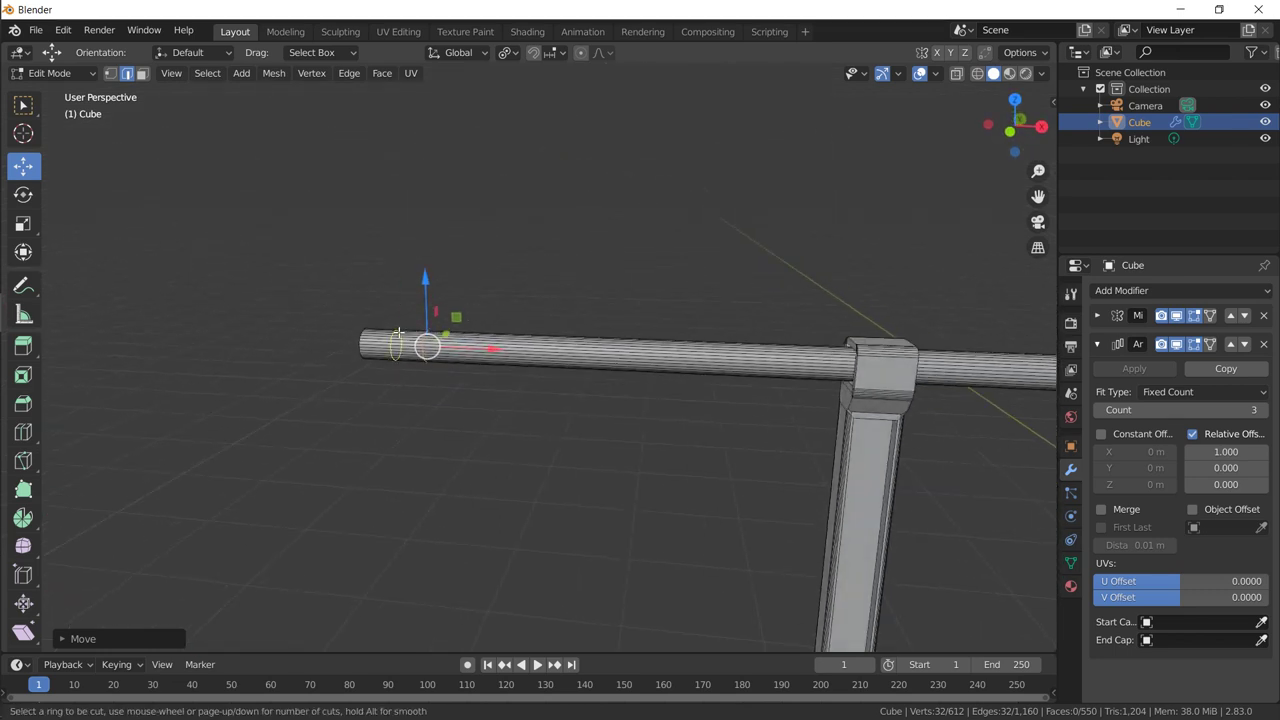
{"action": "left_click", "coordinate": [397, 333]}
{"action": "right_click", "coordinate": [397, 333]}
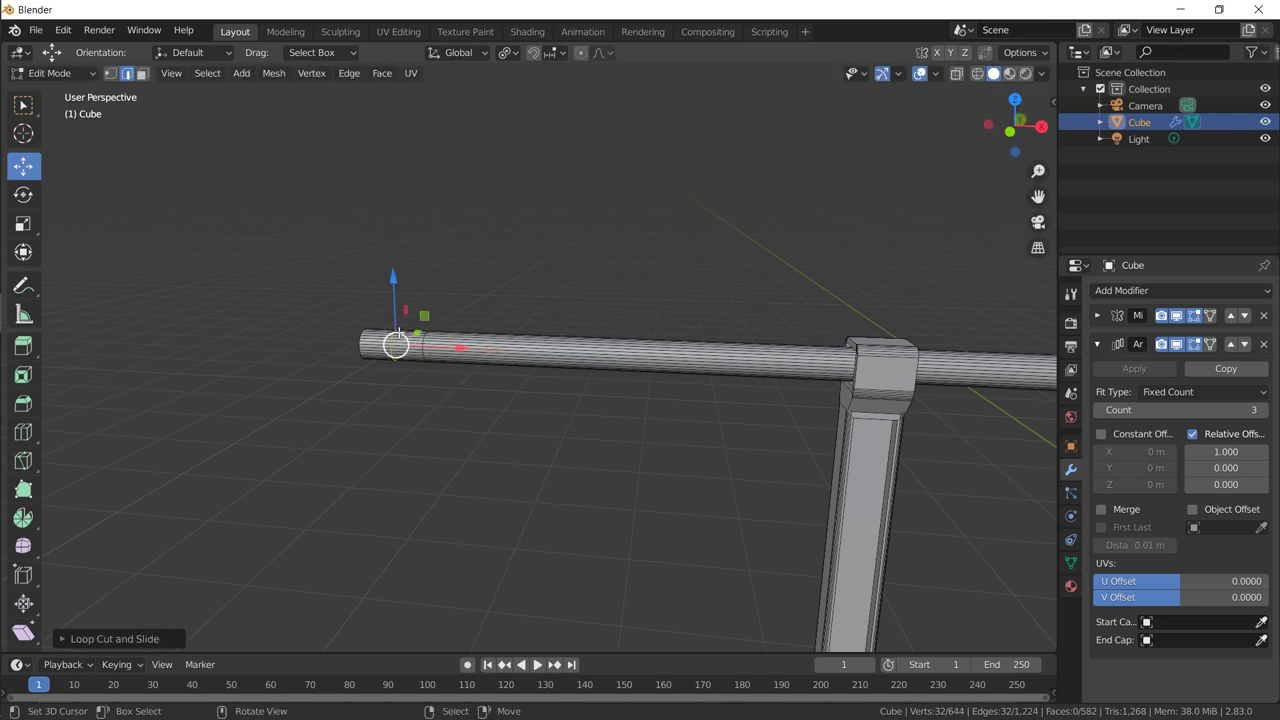
Step: Add a centred loop cut within the short end segment at the handrail's +X end
{"action": "middle_click_drag", "start_coordinate": [1000, 360], "coordinate": [646, 327], "text": "shift"}
{"action": "scroll", "coordinate": [600, 315], "scroll_direction": "down", "scroll_amount": 3}
{"action": "scroll", "coordinate": [586, 297], "scroll_direction": "up", "scroll_amount": 2}
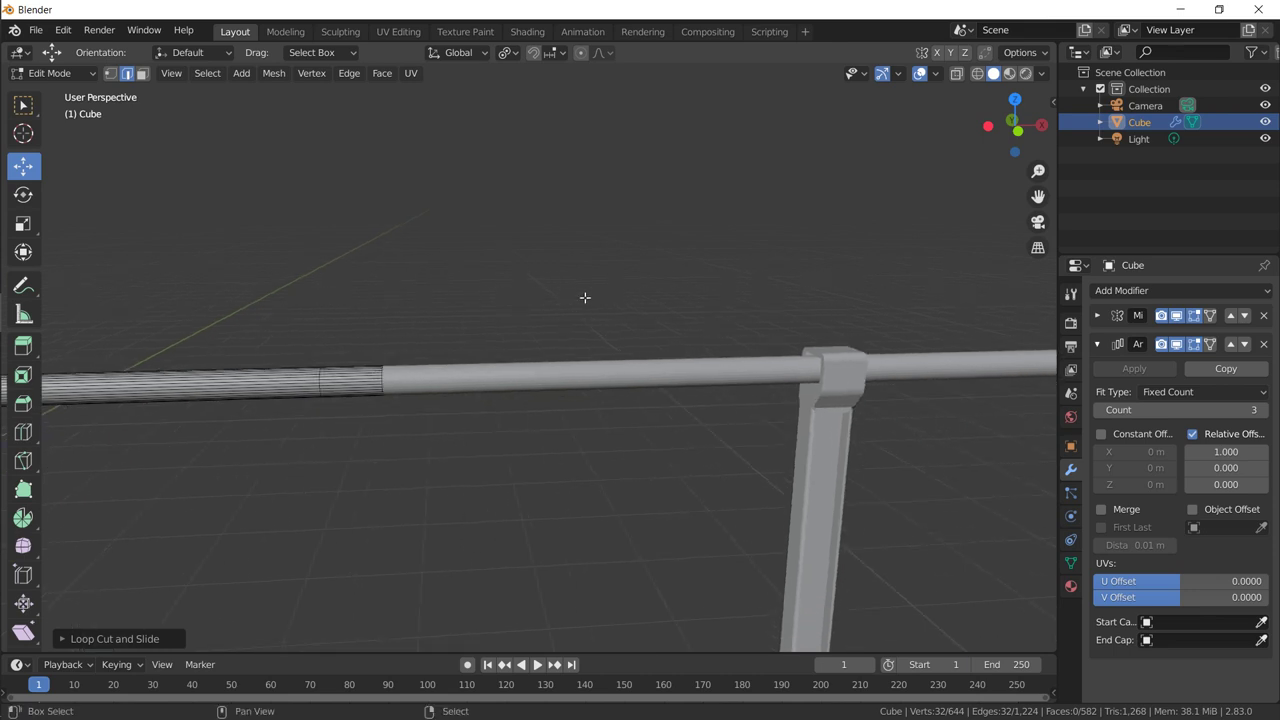
{"action": "middle_click_drag", "start_coordinate": [780, 303], "coordinate": [543, 320], "text": "shift"}
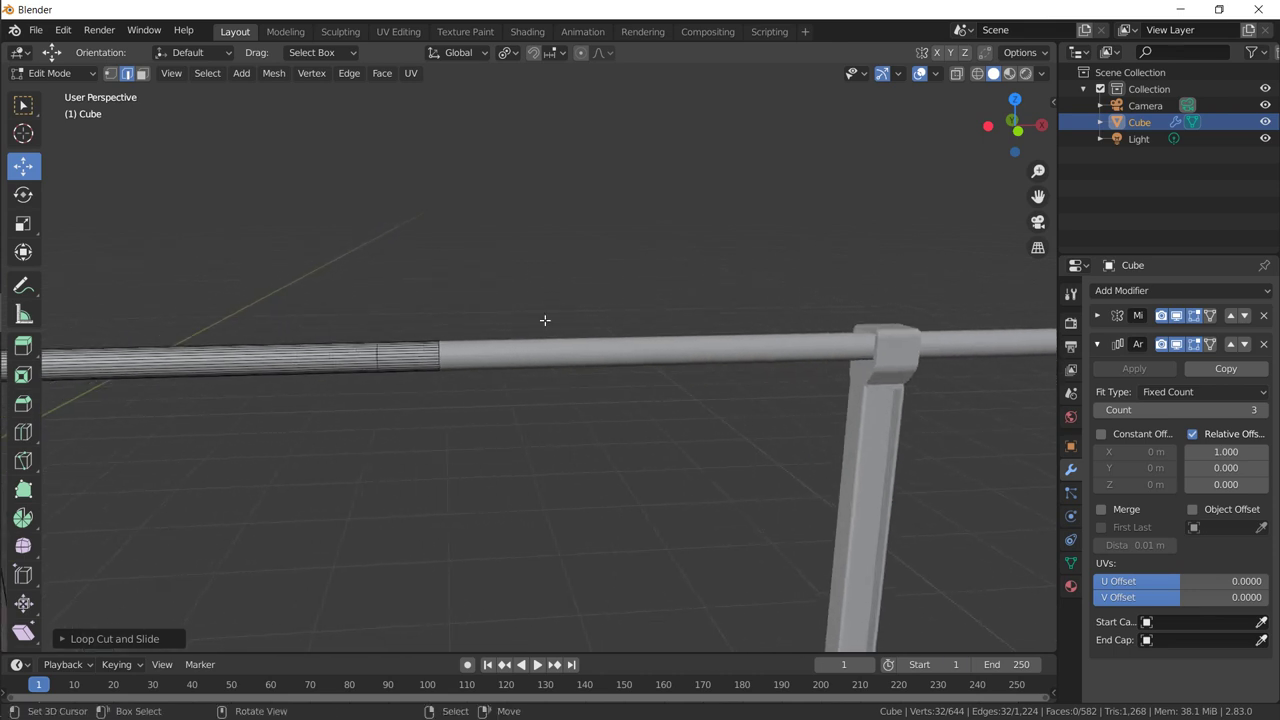
{"action": "key", "text": "ctrl+r"}
{"action": "left_click", "coordinate": [414, 335]}
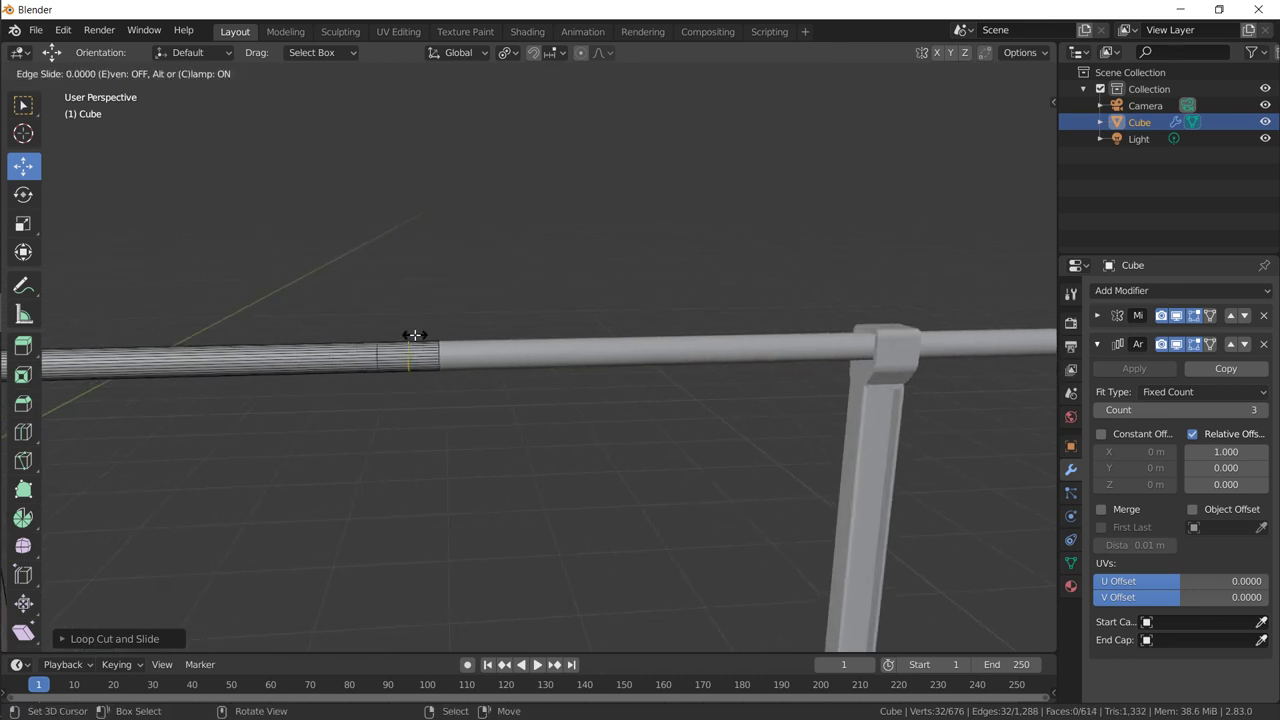
{"action": "left_click", "coordinate": [414, 342]}
Step: Select the outermost face rings at both handrail ends in face mode and scale them up into thicker, flared collars
{"action": "left_click", "coordinate": [142, 74]}
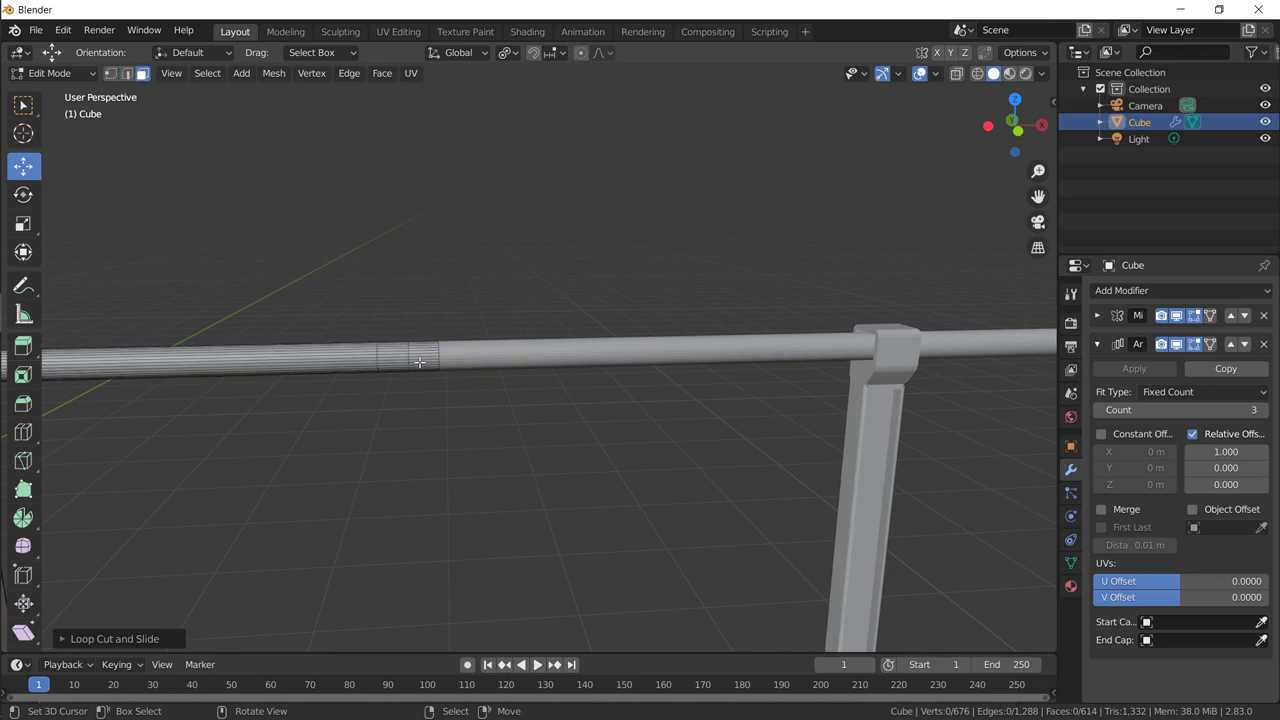
{"action": "key", "text": "alt"}
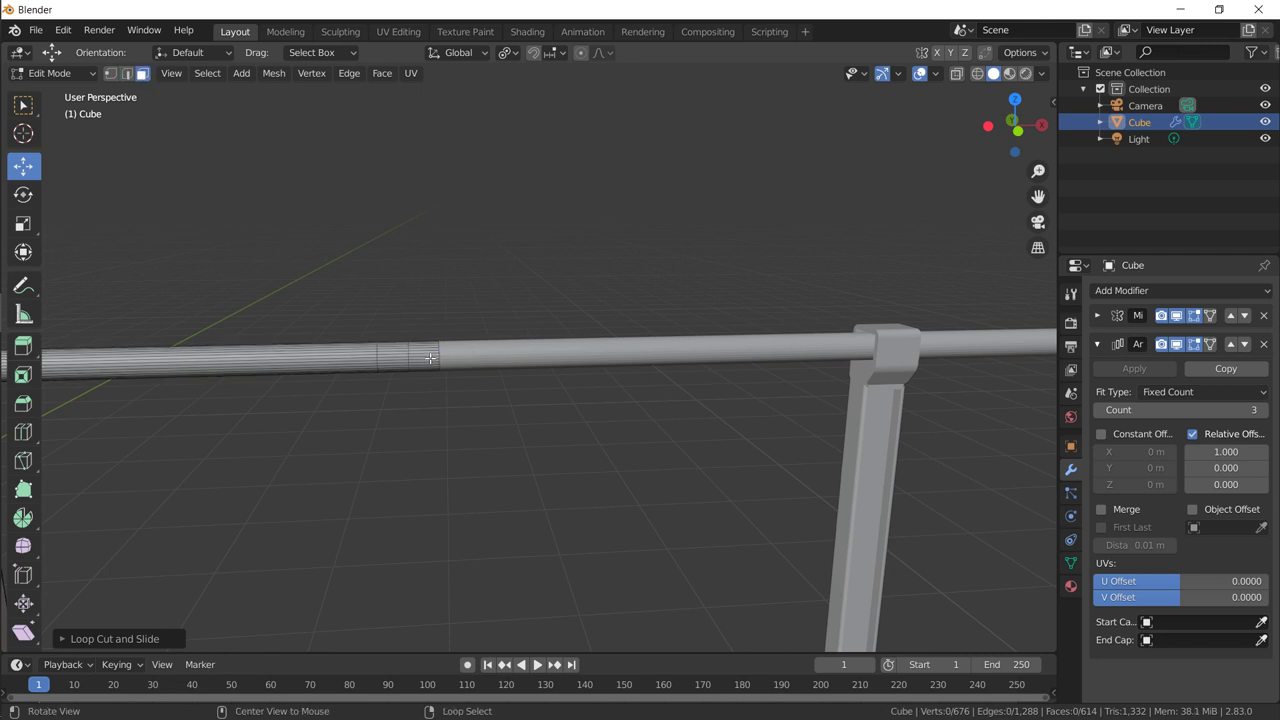
{"action": "right_click", "coordinate": [427, 355], "text": "alt"}
{"action": "left_click_drag", "start_coordinate": [427, 355], "coordinate": [239, 169], "text": "alt"}
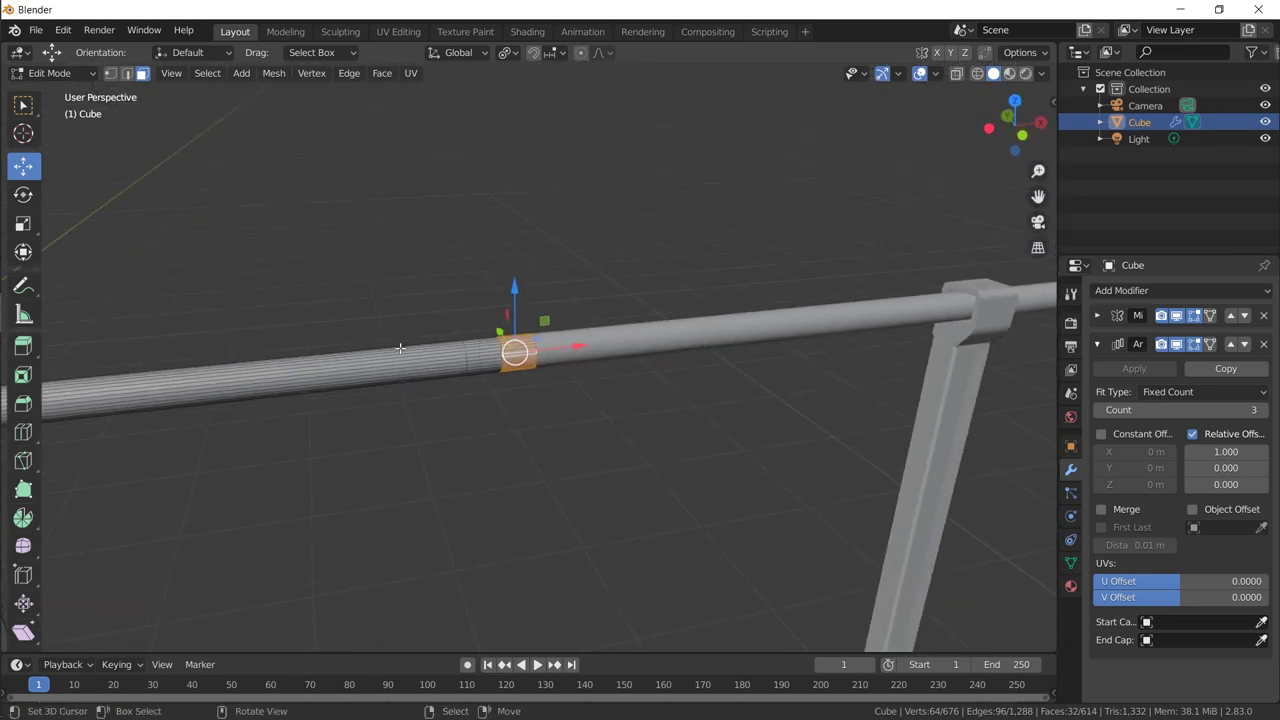
{"action": "left_click", "coordinate": [343, 362], "text": "alt"}
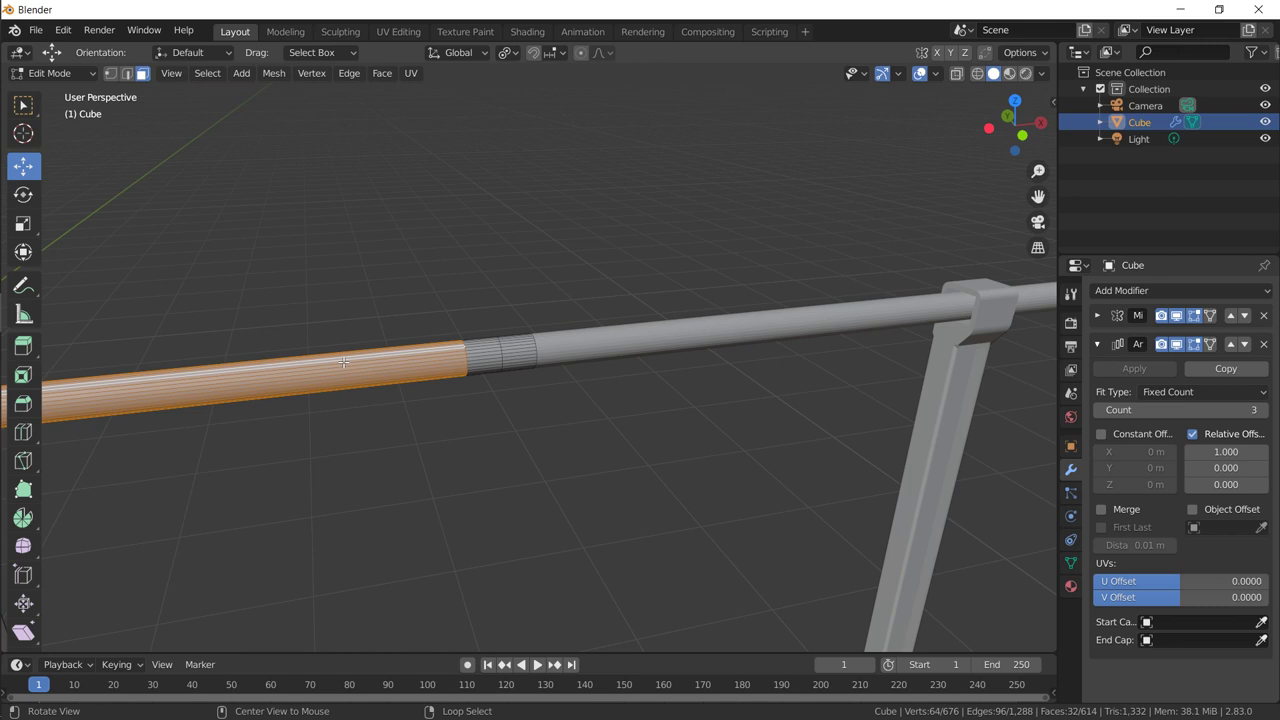
{"action": "left_click", "coordinate": [476, 362], "text": "alt"}
{"action": "left_click", "coordinate": [514, 357], "text": "alt"}
{"action": "left_click_drag", "start_coordinate": [476, 358], "coordinate": [483, 275], "text": "alt"}
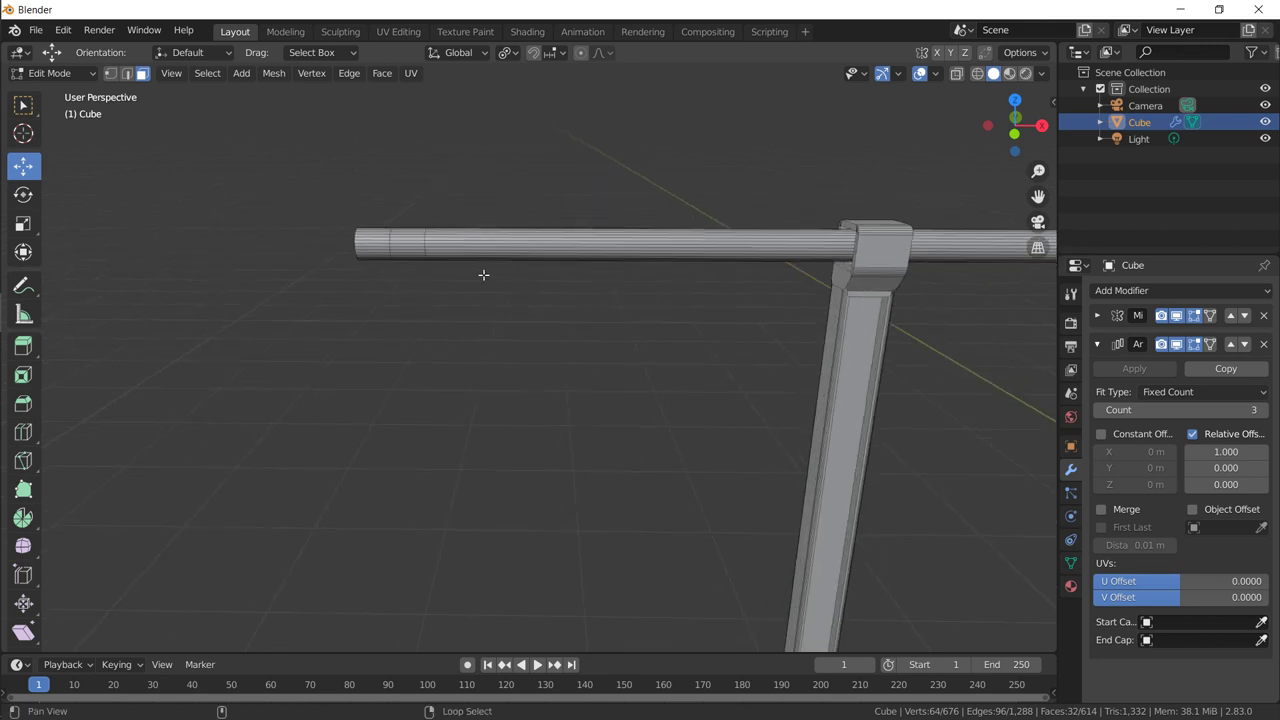
{"action": "left_click", "coordinate": [366, 244], "text": "alt"}
{"action": "middle_click_drag", "start_coordinate": [366, 244], "coordinate": [505, 277]}
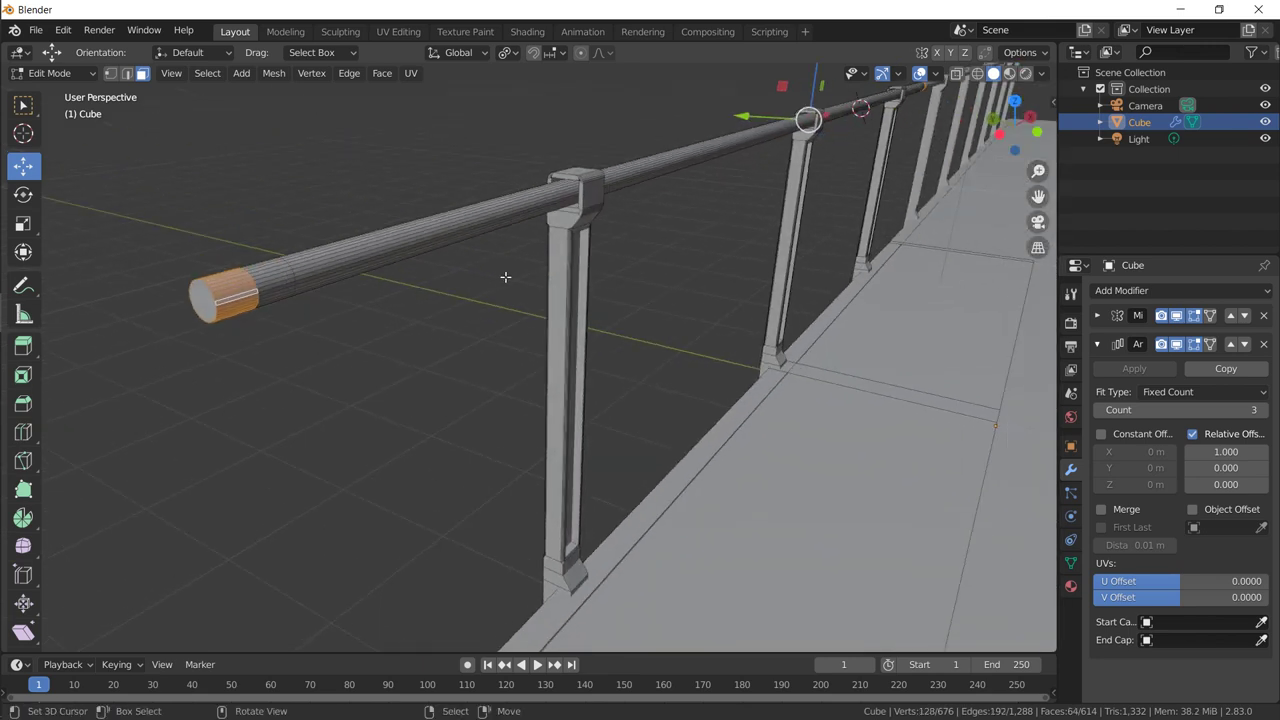
{"action": "key", "text": "s"}
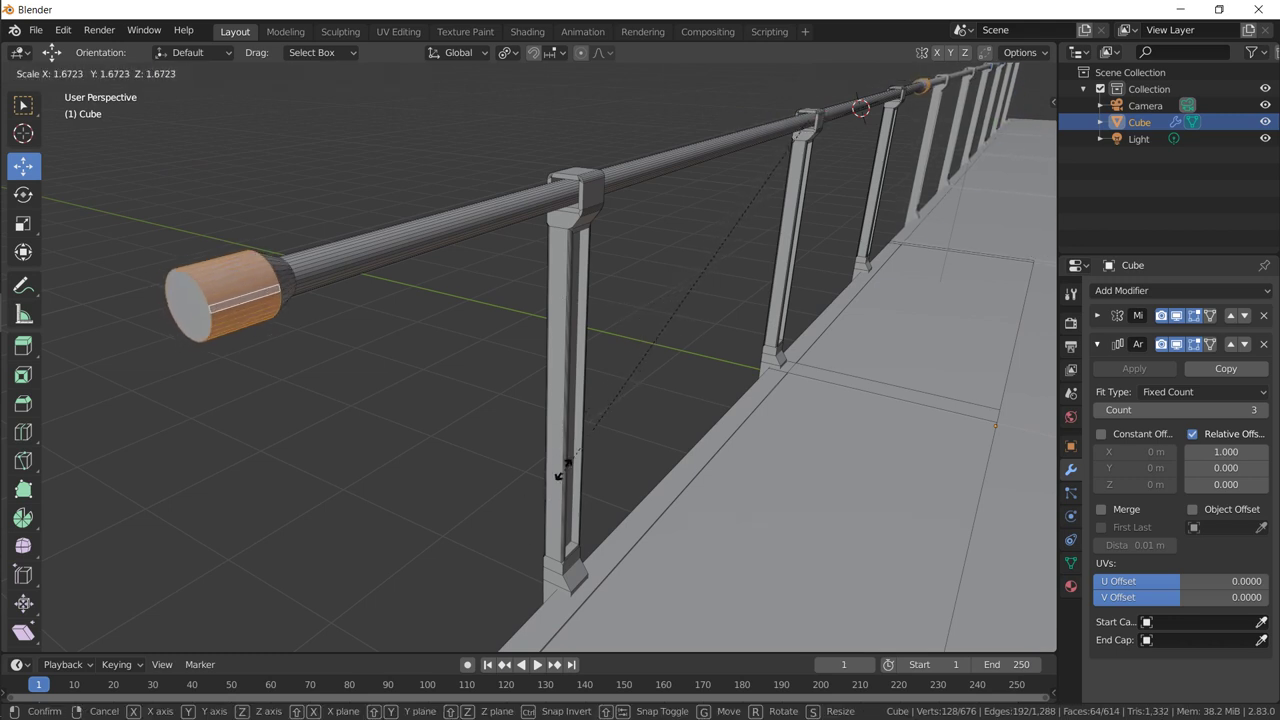
{"action": "left_click", "coordinate": [604, 416]}
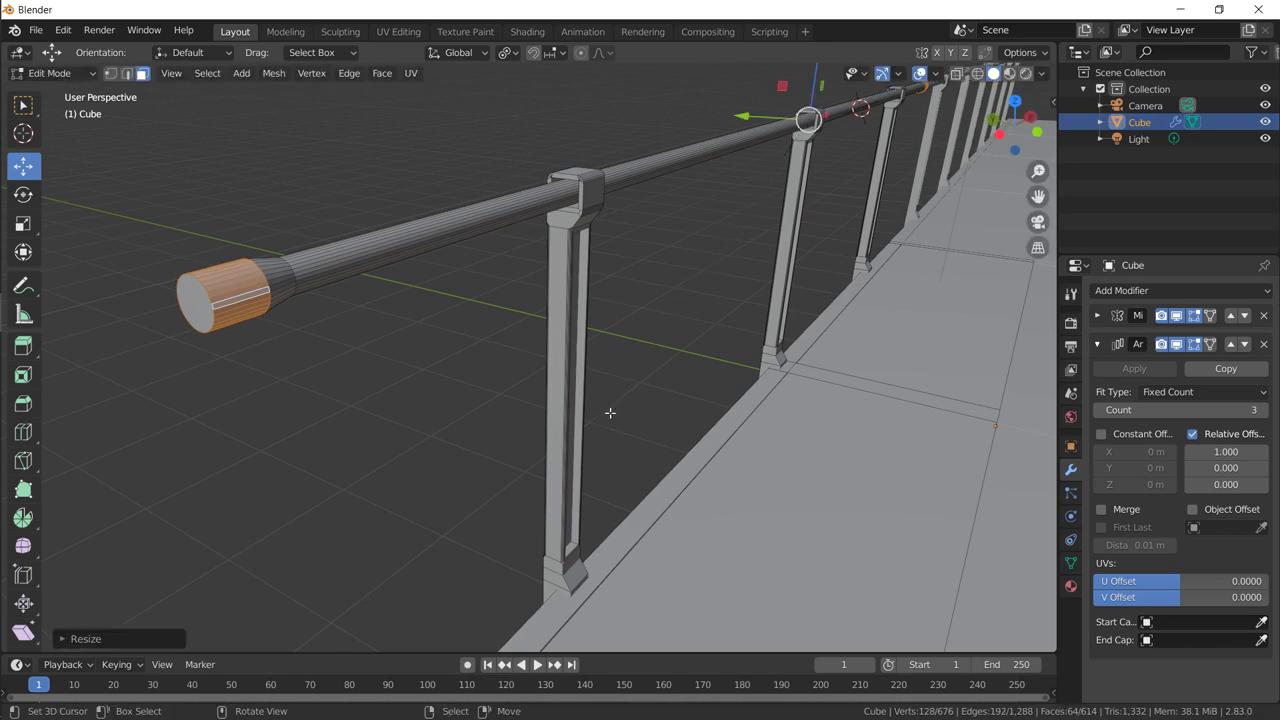
Step: Return to Object Mode and examine the flared handrail joints and the whole repeated catwalk
{"action": "key", "text": "Tab"}
{"action": "middle_click_drag", "start_coordinate": [619, 368], "coordinate": [629, 227]}
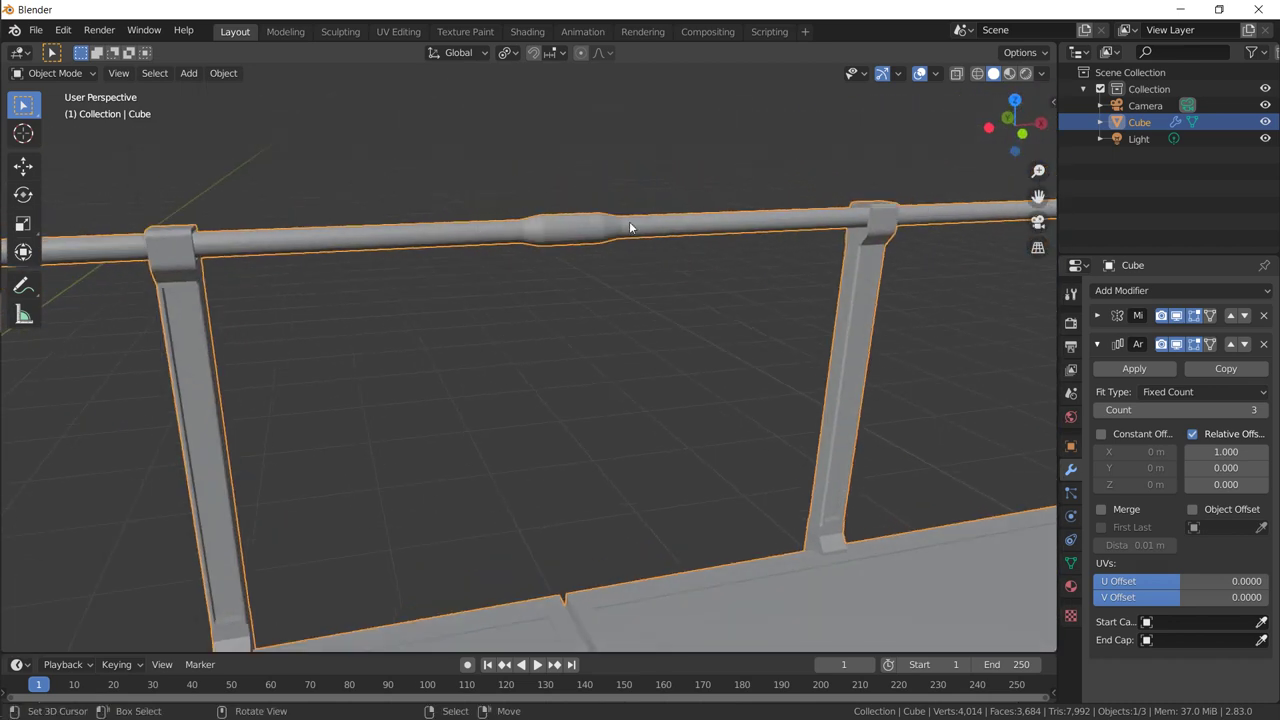
{"action": "scroll", "coordinate": [505, 268], "scroll_direction": "down", "scroll_amount": 8}
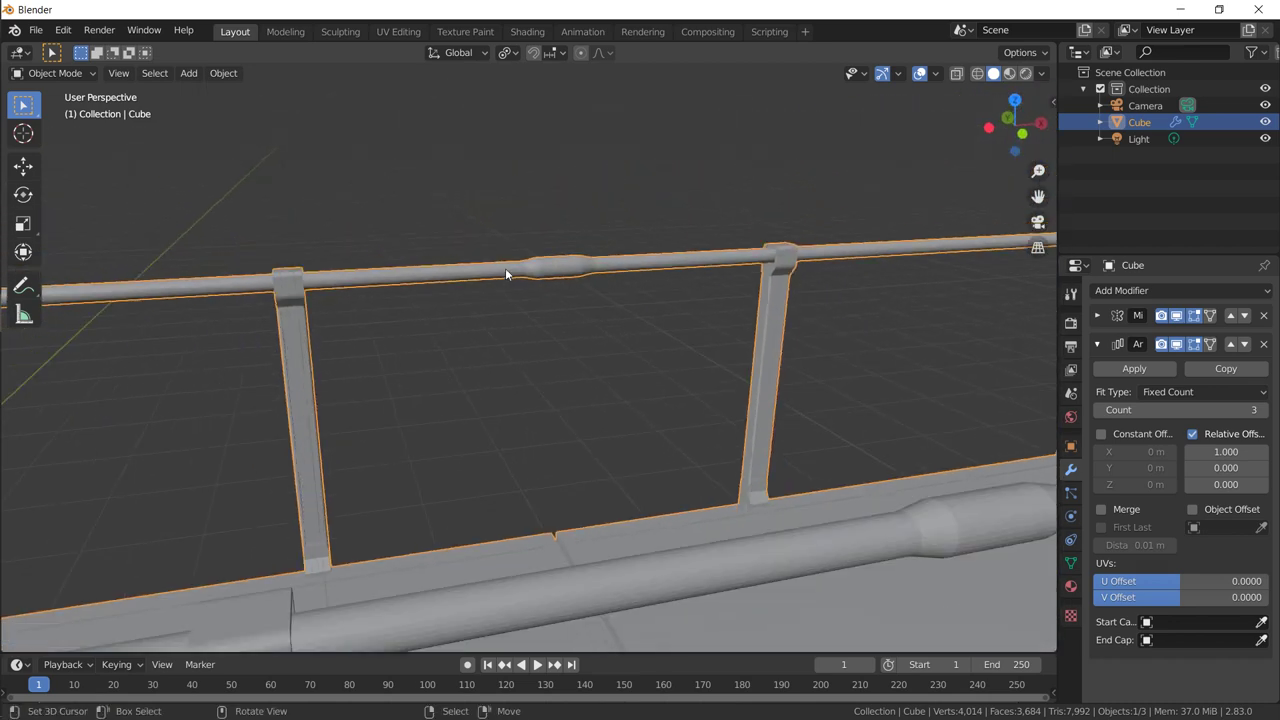
{"action": "middle_click_drag", "start_coordinate": [562, 342], "coordinate": [542, 417]}
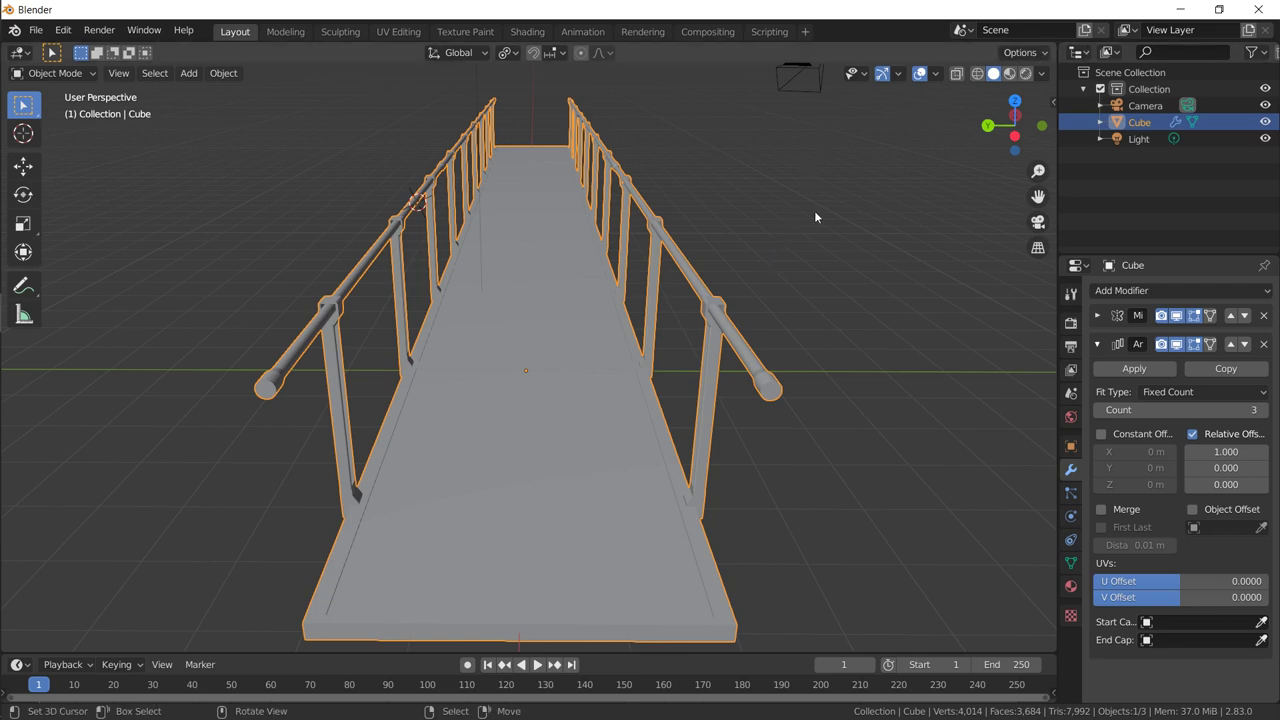
{"action": "middle_click_drag", "start_coordinate": [814, 210], "coordinate": [773, 228]}
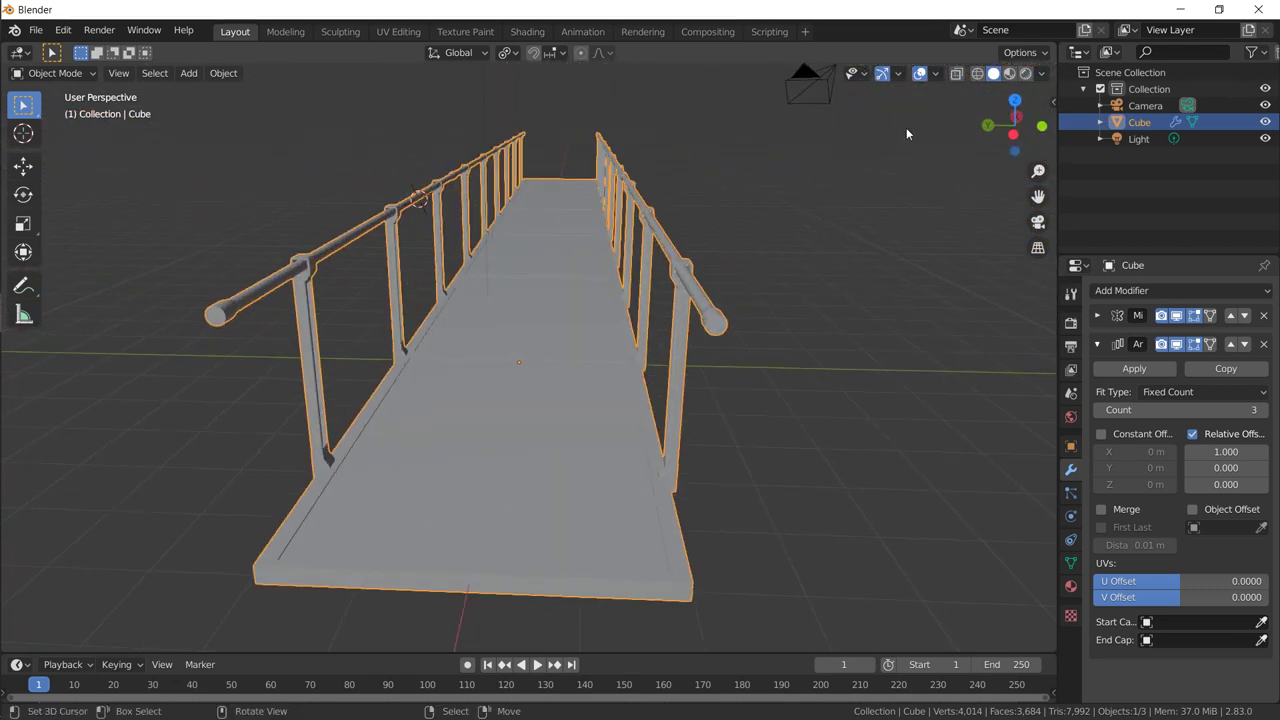
Step: Split the 3D viewport horizontally, turn the upper area into a Shader Editor, and frame the material's nodes
{"action": "left_click_drag", "start_coordinate": [1053, 58], "coordinate": [539, 207]}
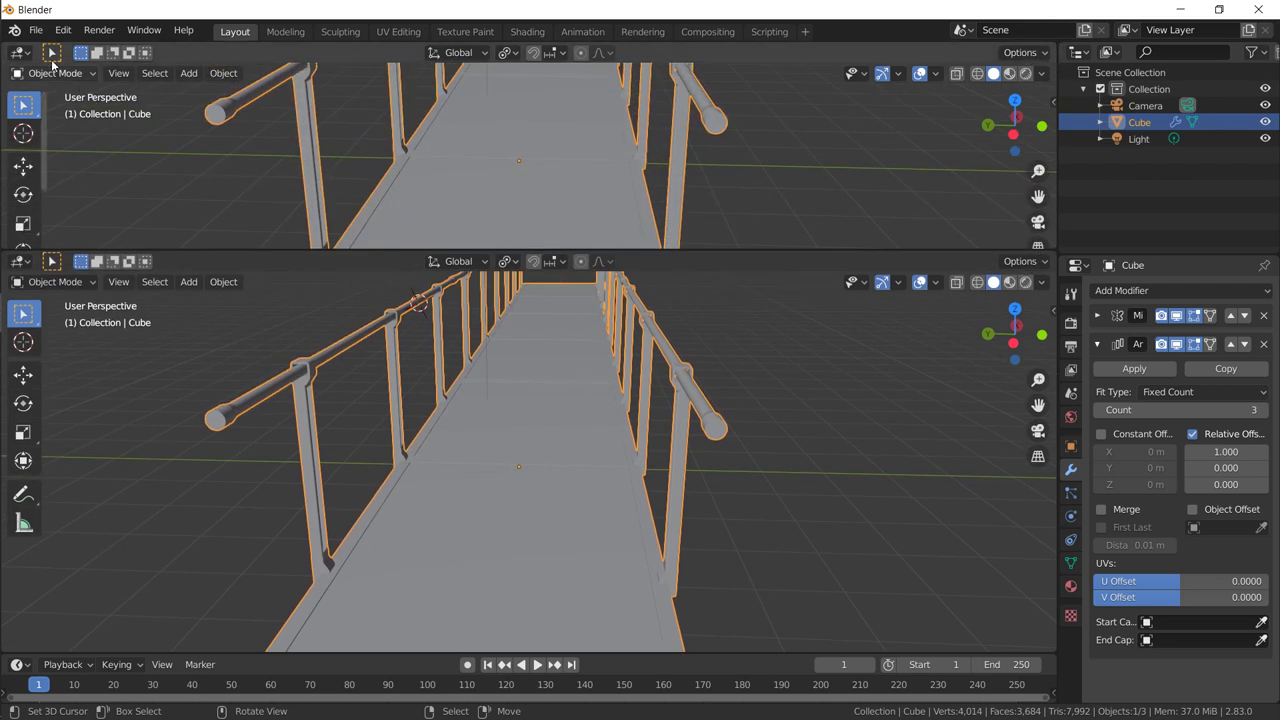
{"action": "left_click", "coordinate": [20, 53]}
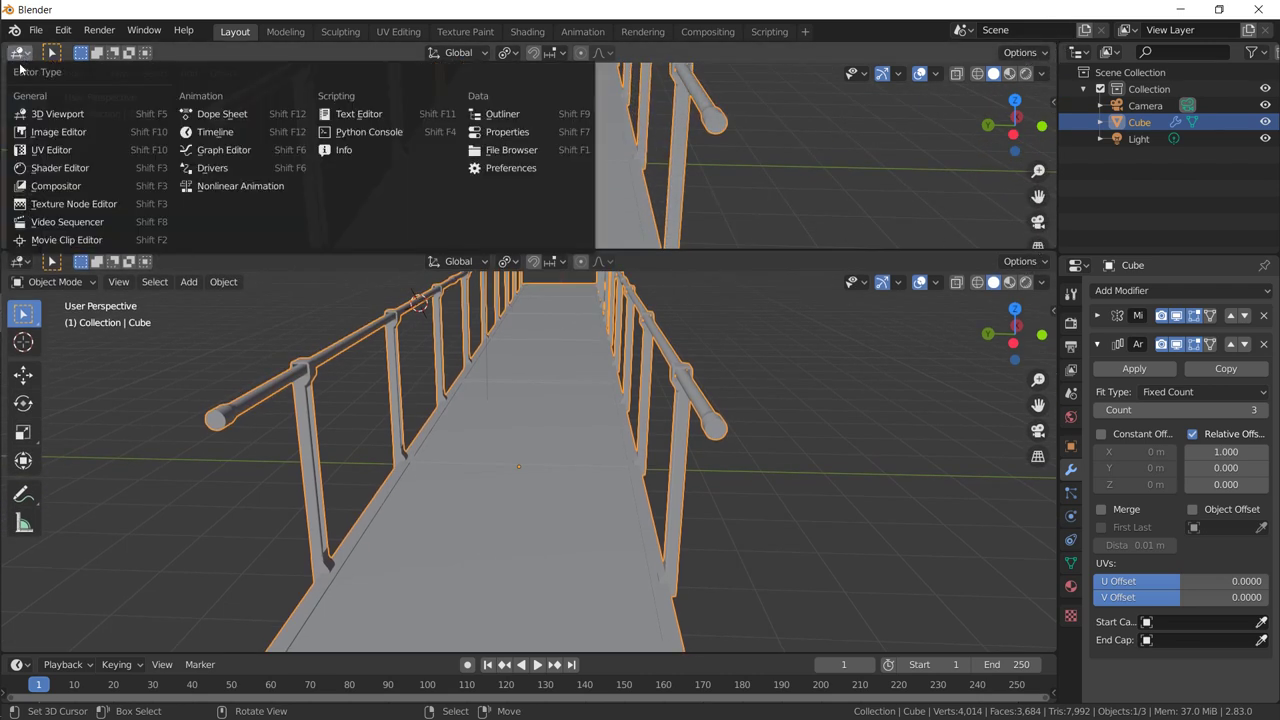
{"action": "left_click", "coordinate": [58, 168]}
{"action": "middle_click_drag", "start_coordinate": [312, 190], "coordinate": [755, 125]}
{"action": "key", "text": "n"}
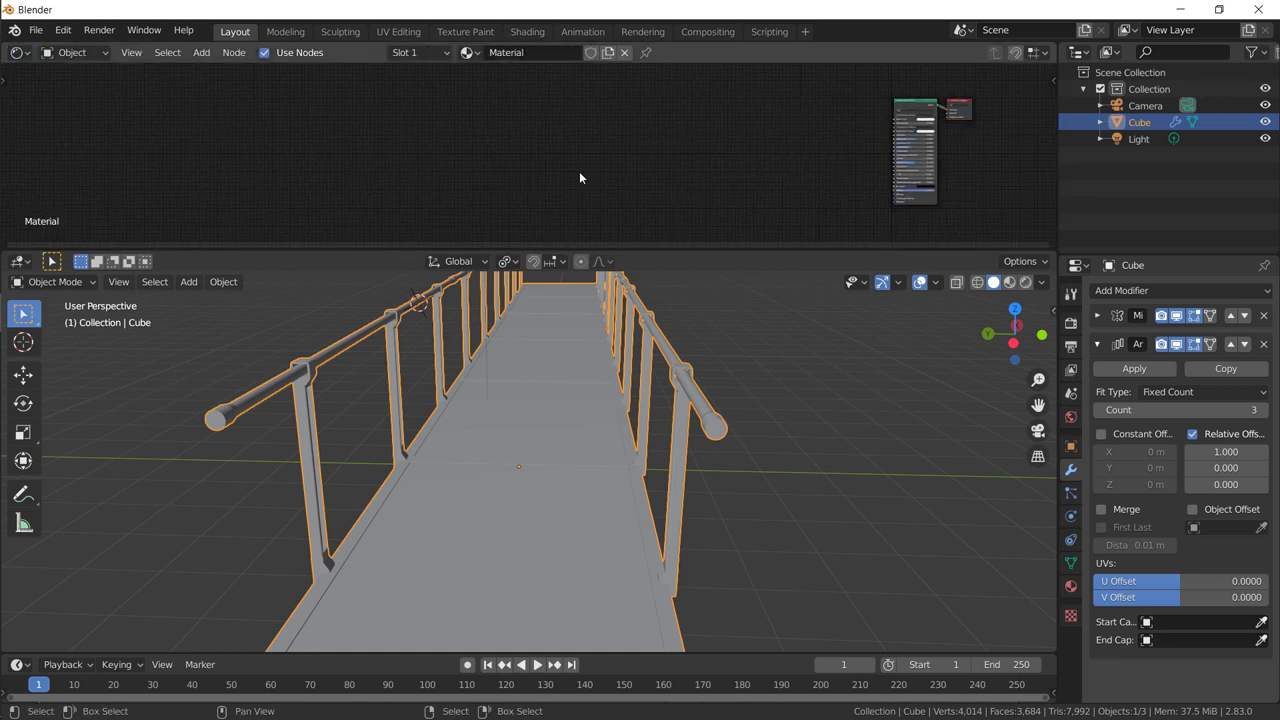
{"action": "key", "text": "Home"}
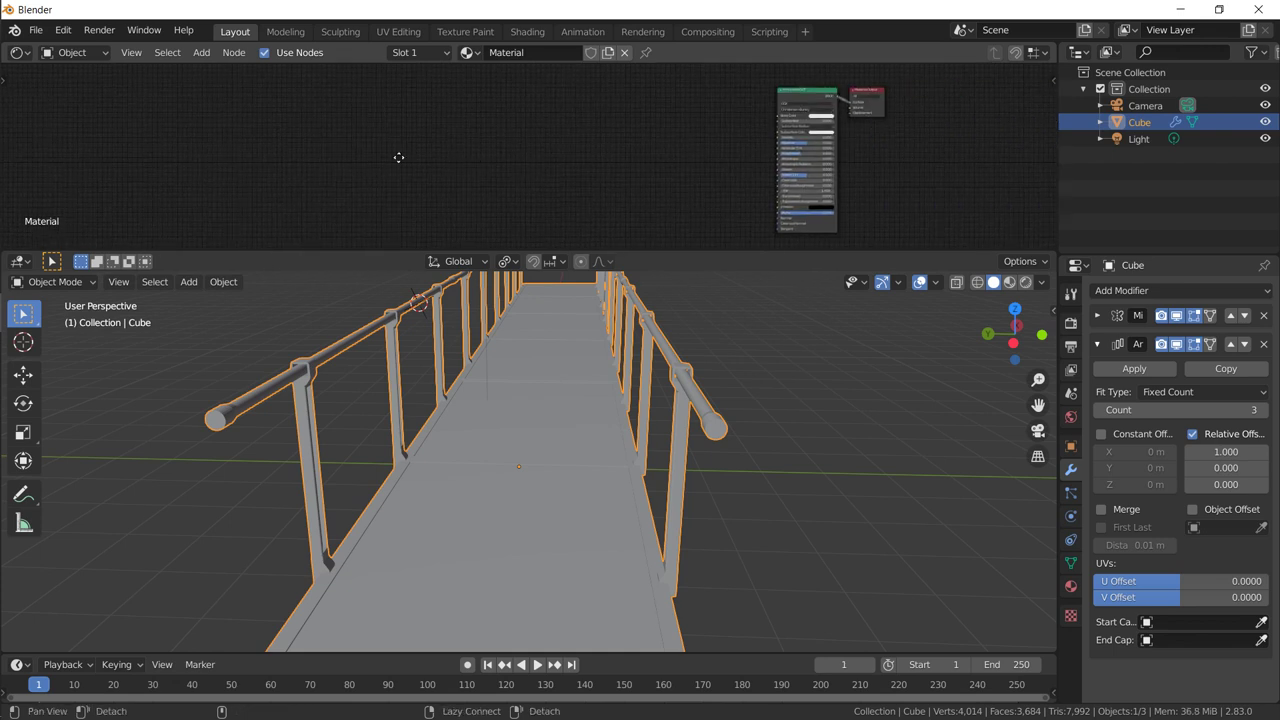
{"action": "middle_click_drag", "start_coordinate": [229, 157], "coordinate": [457, 157]}
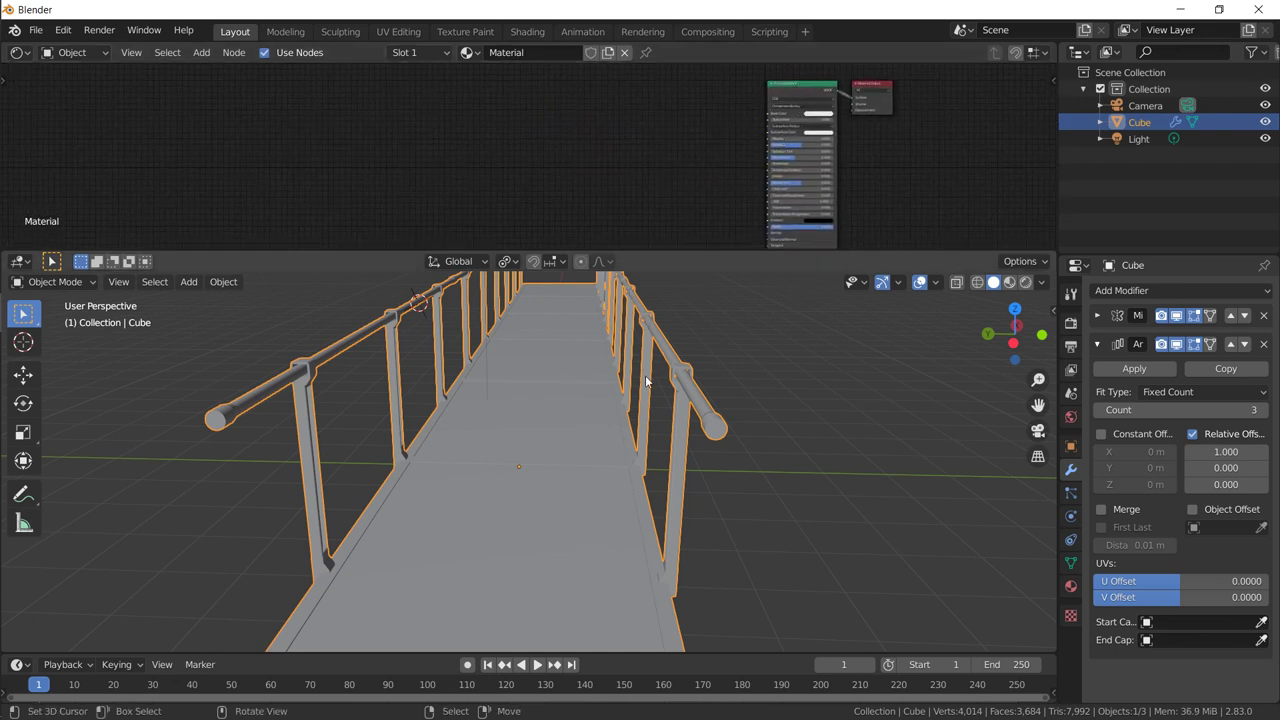
Step: Rename the catwalk's existing material to "Base metal"
{"action": "left_click", "coordinate": [1071, 586]}
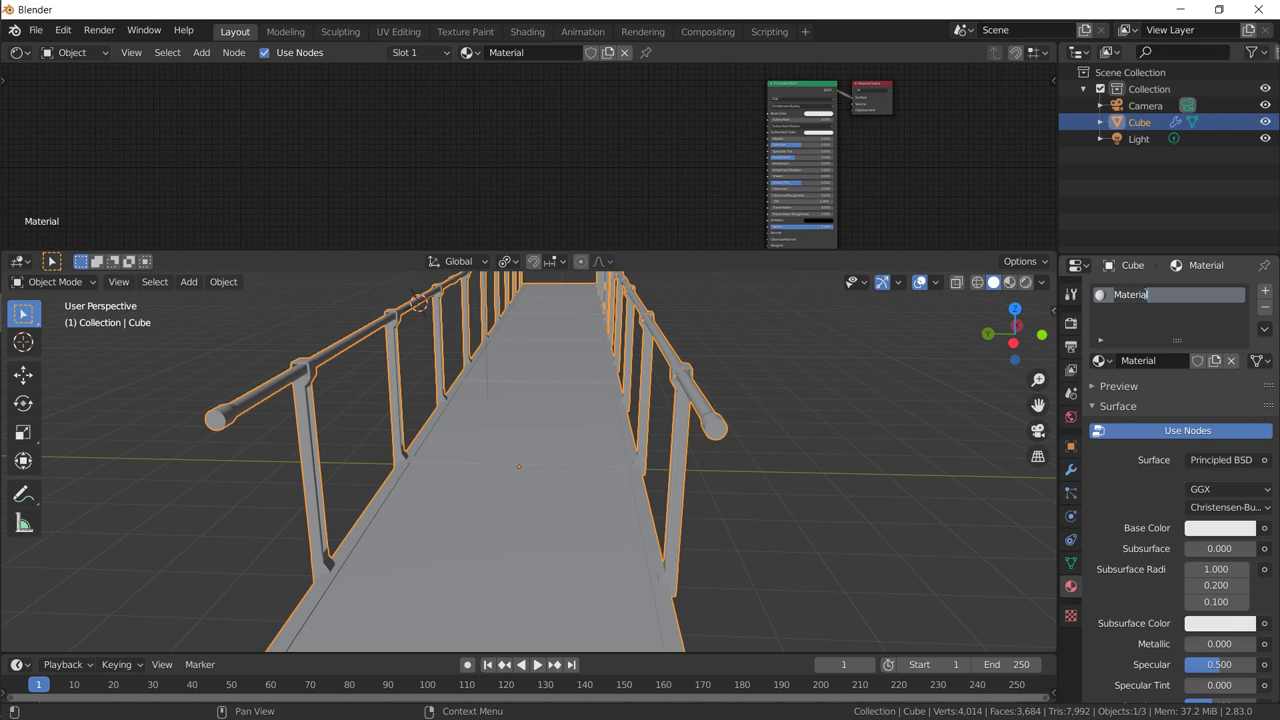
{"action": "type", "text": "Base metal"}
{"action": "key", "text": "Return"}
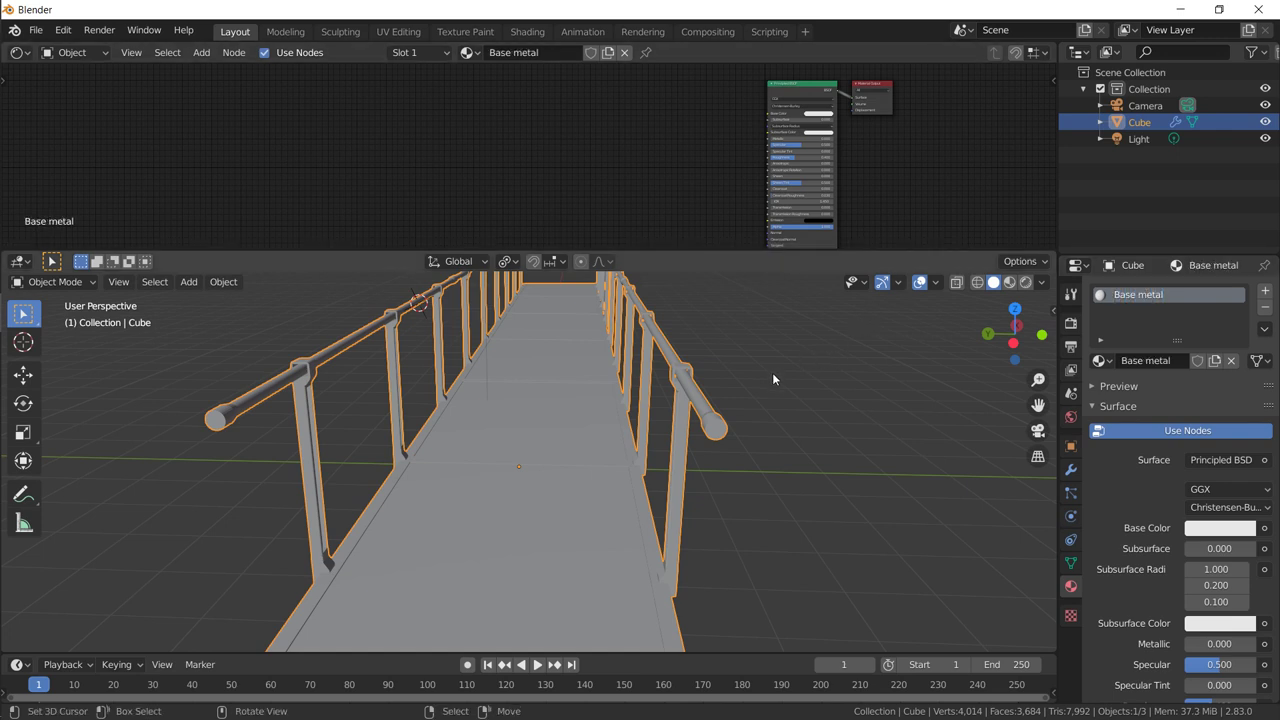
Step: Add a second material slot with a new material named "Grate"
{"action": "left_click", "coordinate": [1265, 290]}
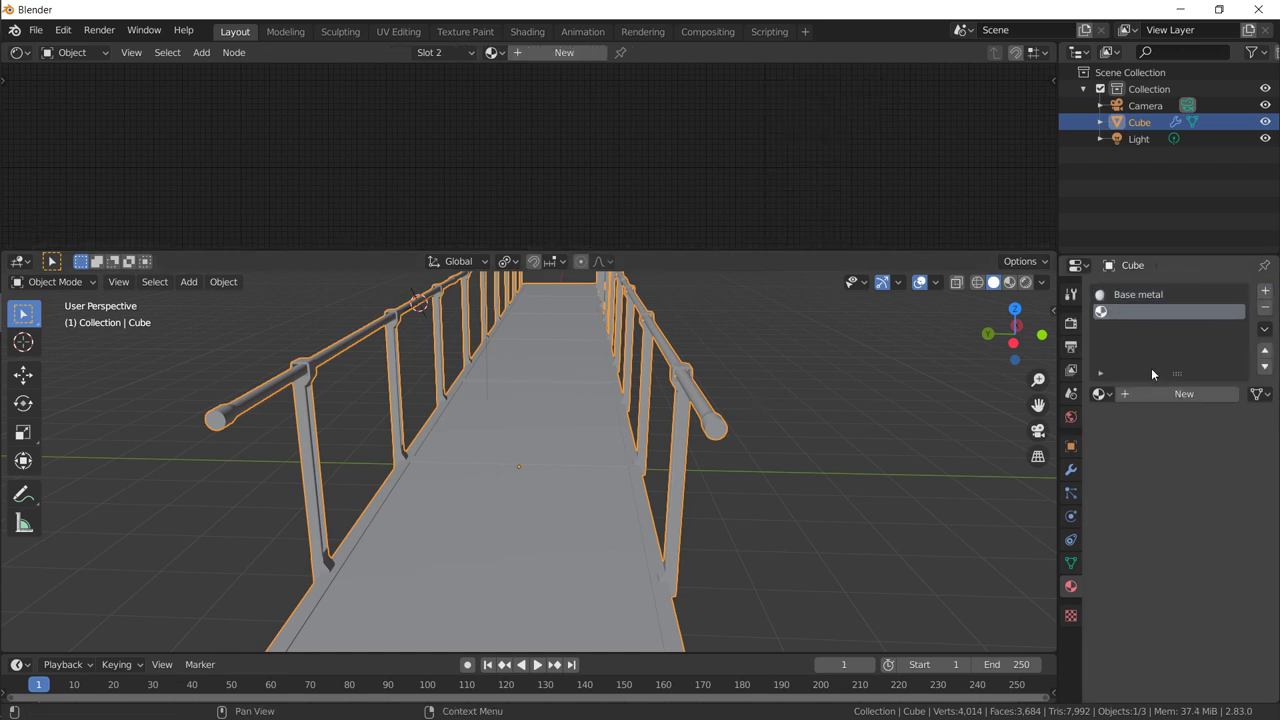
{"action": "left_click", "coordinate": [1151, 392]}
{"action": "double_click", "coordinate": [1134, 313]}
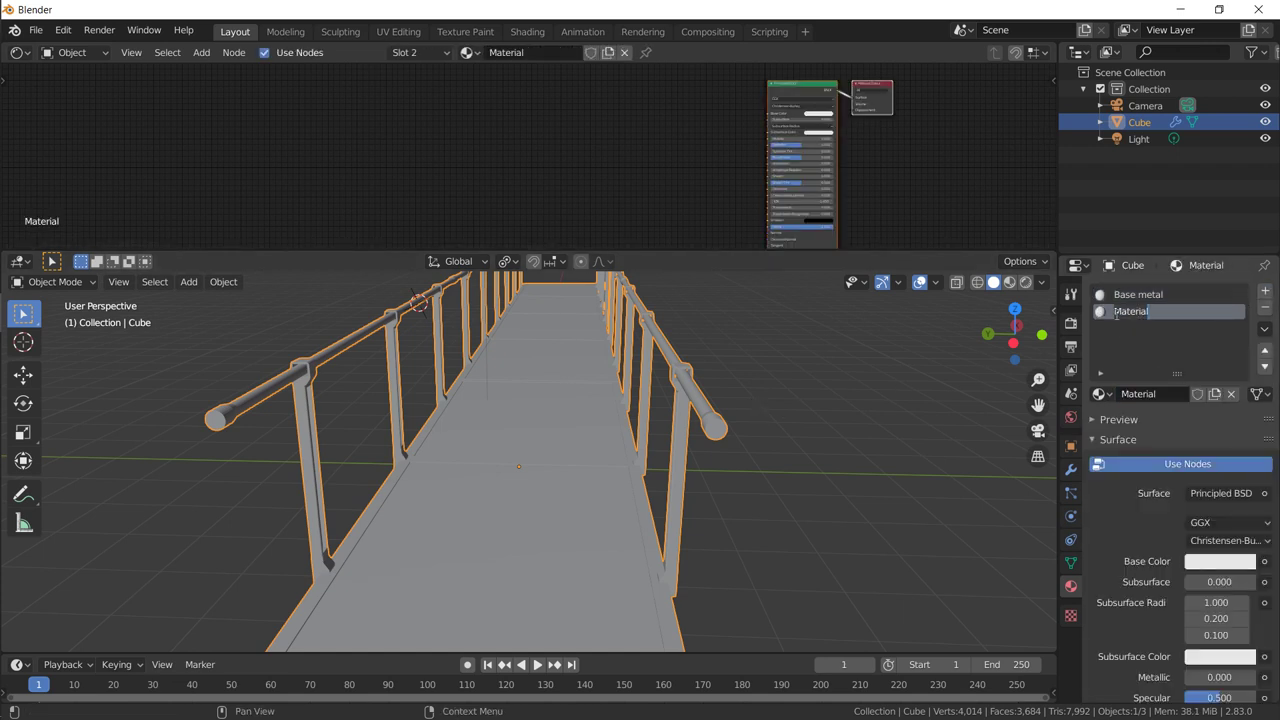
{"action": "key", "text": "ctrl+a"}
{"action": "type", "text": "Grate"}
{"action": "key", "text": "Return"}
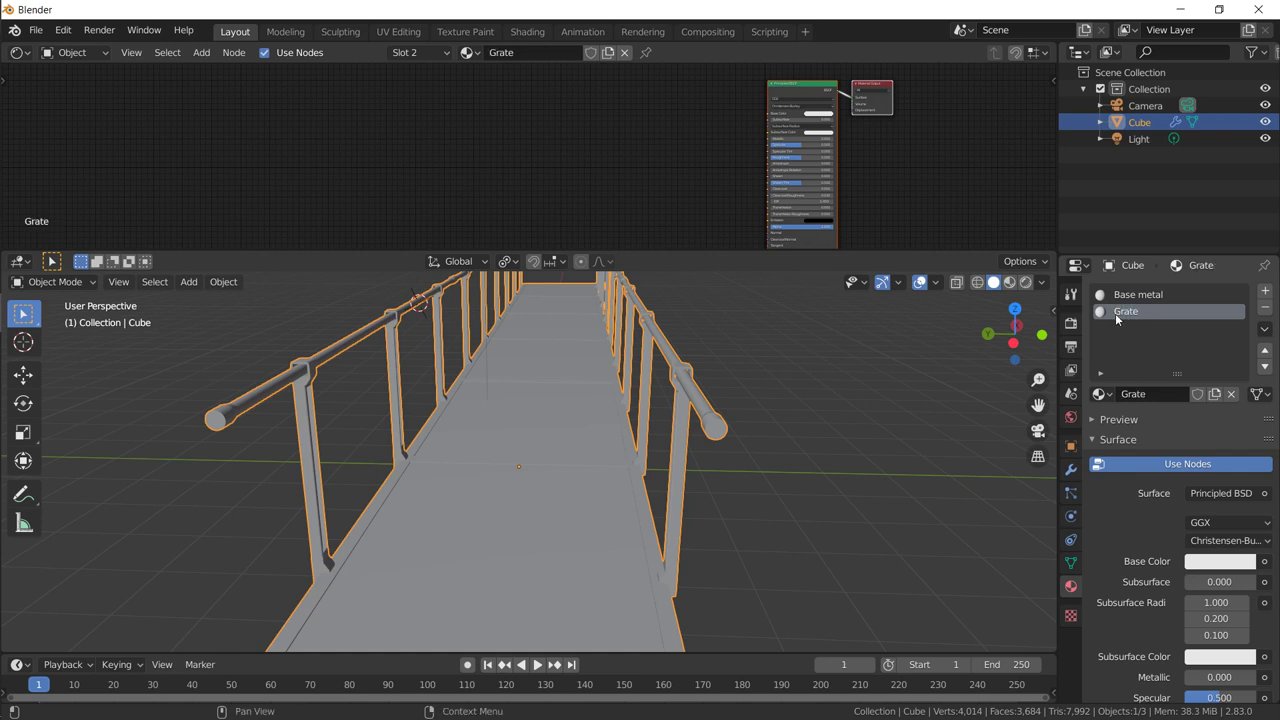
Step: Add a third material slot with a new material named "Hand rail"
{"action": "left_click", "coordinate": [1266, 293]}
{"action": "left_click", "coordinate": [1156, 395]}
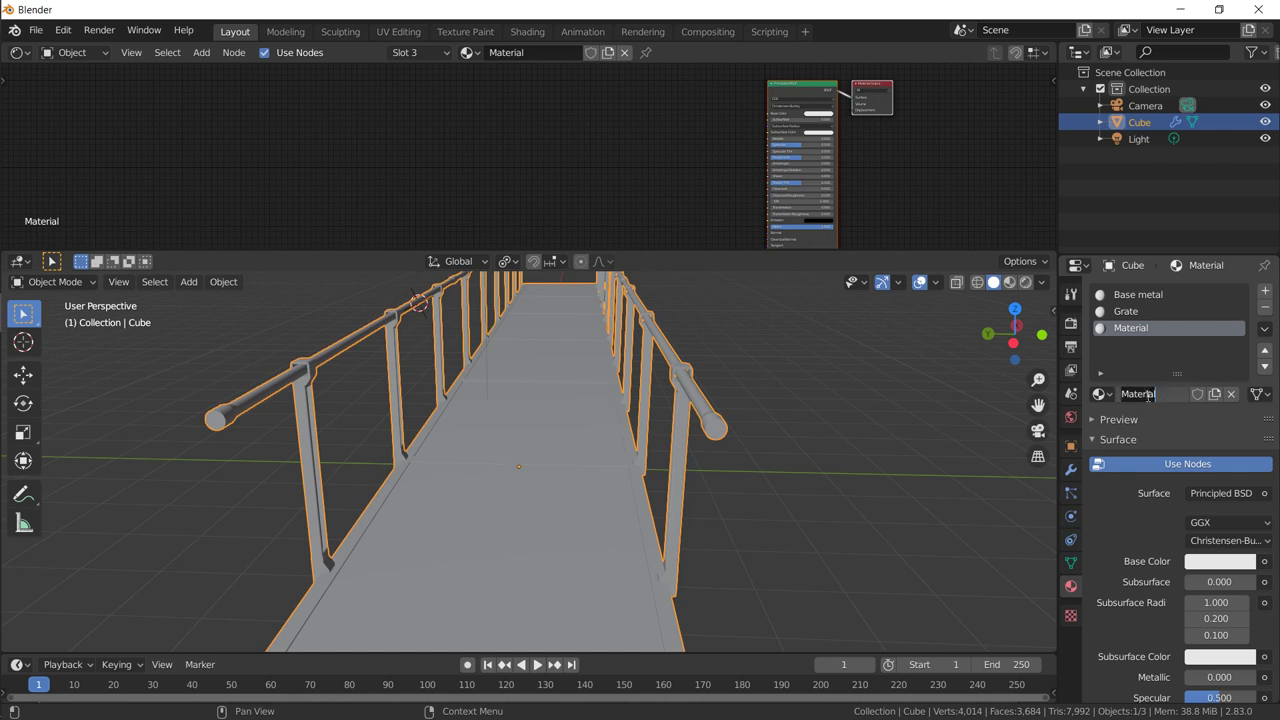
{"action": "type", "text": "Hand ra"}
{"action": "key", "text": "Return"}
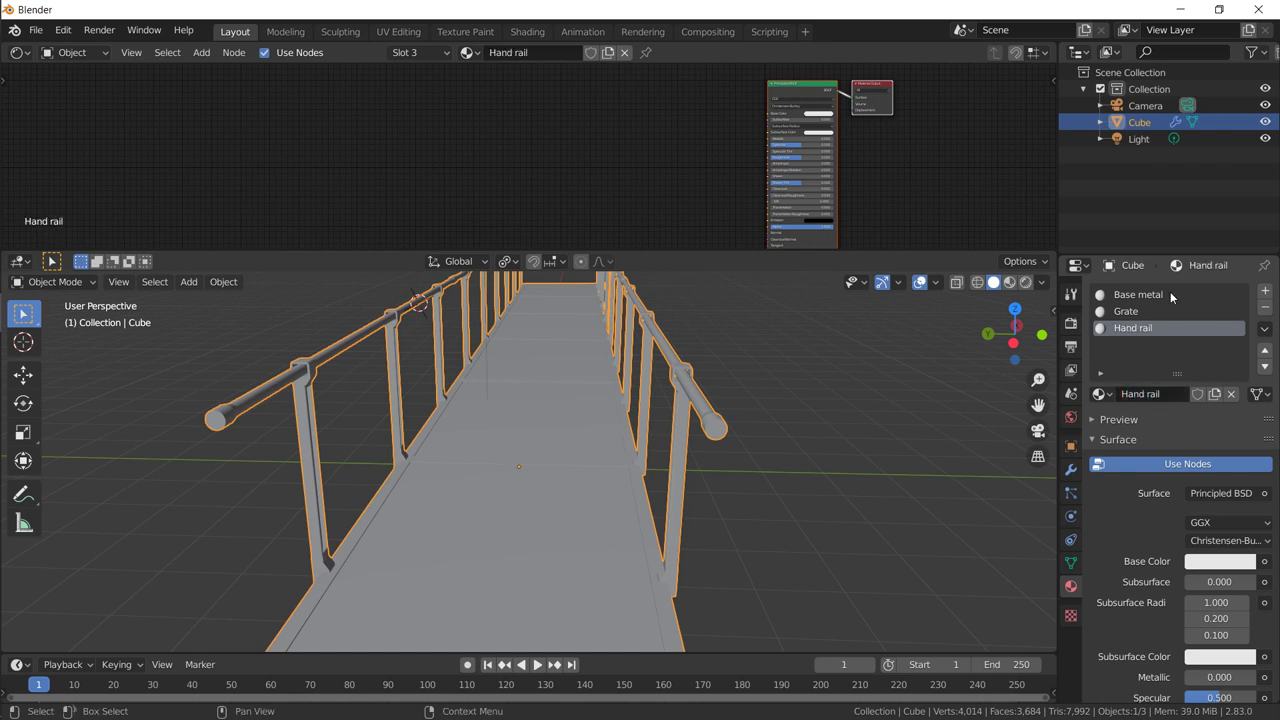
Step: Add a fourth material slot with a new material named "Under light"
{"action": "left_click", "coordinate": [1265, 290]}
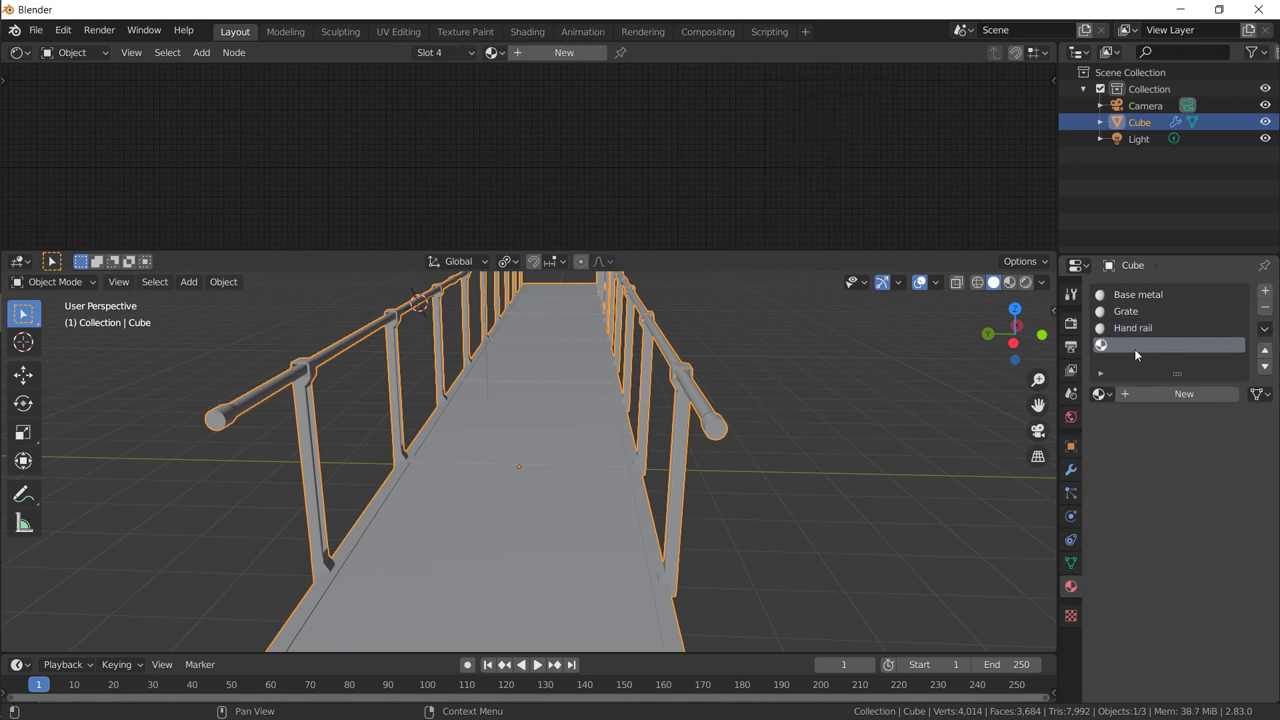
{"action": "left_click", "coordinate": [1171, 394]}
{"action": "double_click", "coordinate": [1140, 345]}
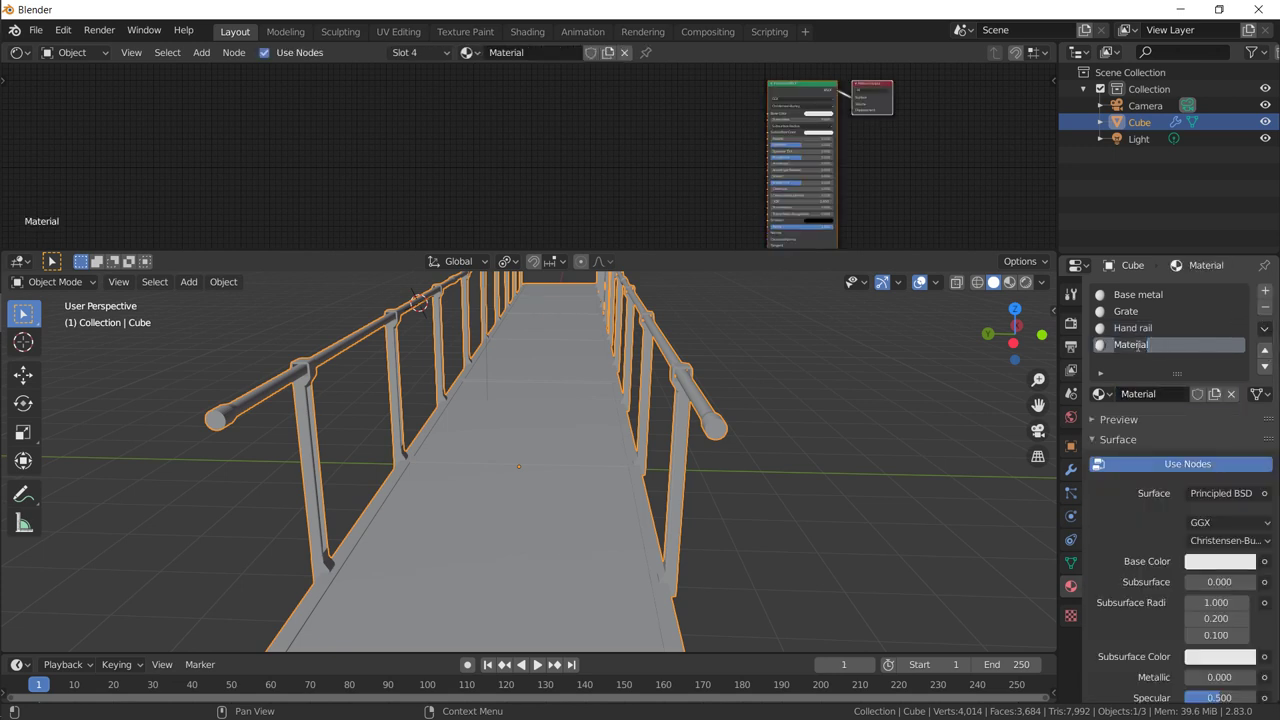
{"action": "type", "text": "Under light"}
{"action": "key", "text": "Return"}
Step: Make Base metal the active material and enlarge the Shader Editor so its Principled BSDF node is readable
{"action": "scroll", "coordinate": [805, 377], "scroll_direction": "down", "scroll_amount": 3}
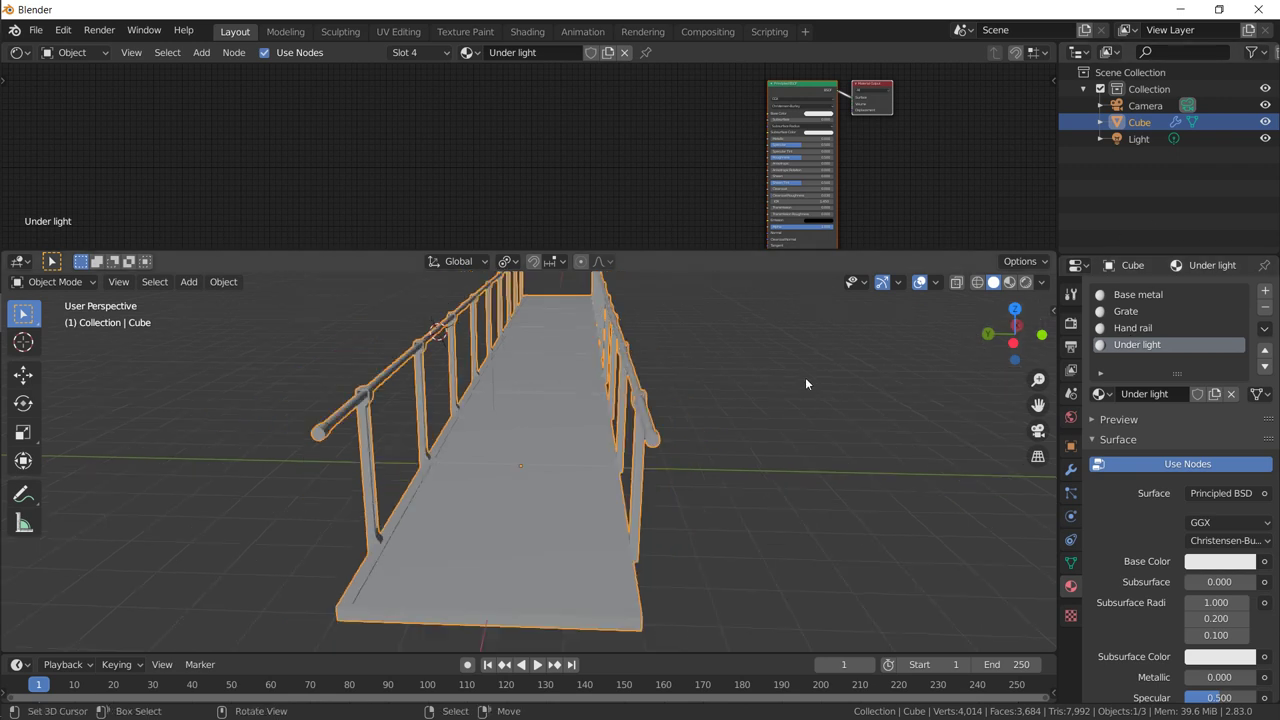
{"action": "middle_click_drag", "start_coordinate": [676, 378], "coordinate": [675, 388]}
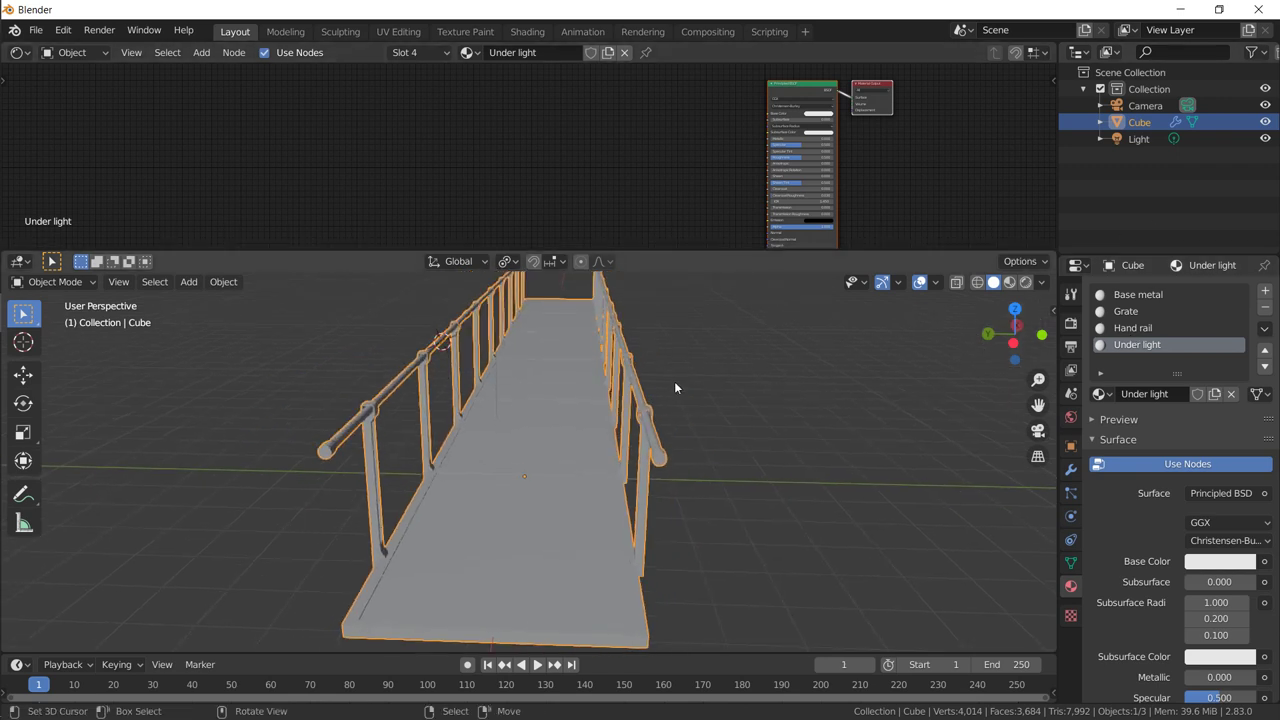
{"action": "left_click", "coordinate": [1150, 294]}
{"action": "left_click_drag", "start_coordinate": [640, 252], "coordinate": [640, 383]}
{"action": "scroll", "coordinate": [588, 288], "scroll_direction": "up", "scroll_amount": 2}
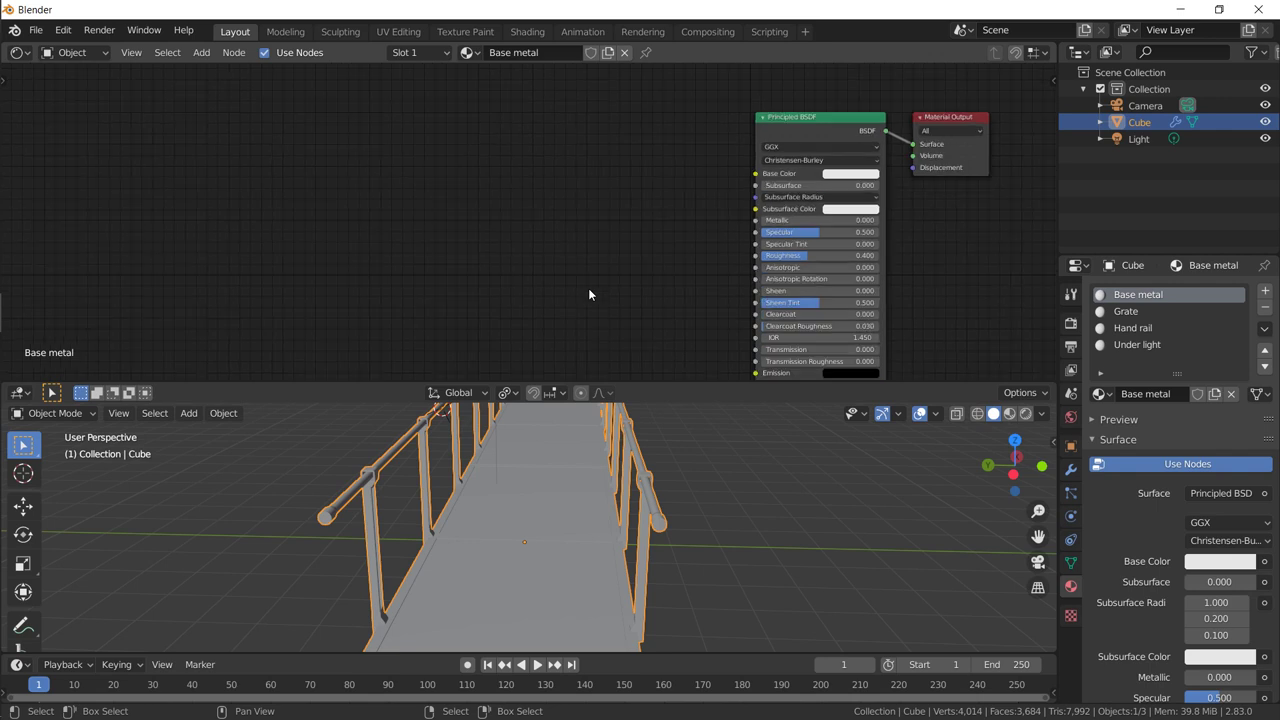
{"action": "middle_click_drag", "start_coordinate": [635, 249], "coordinate": [489, 225]}
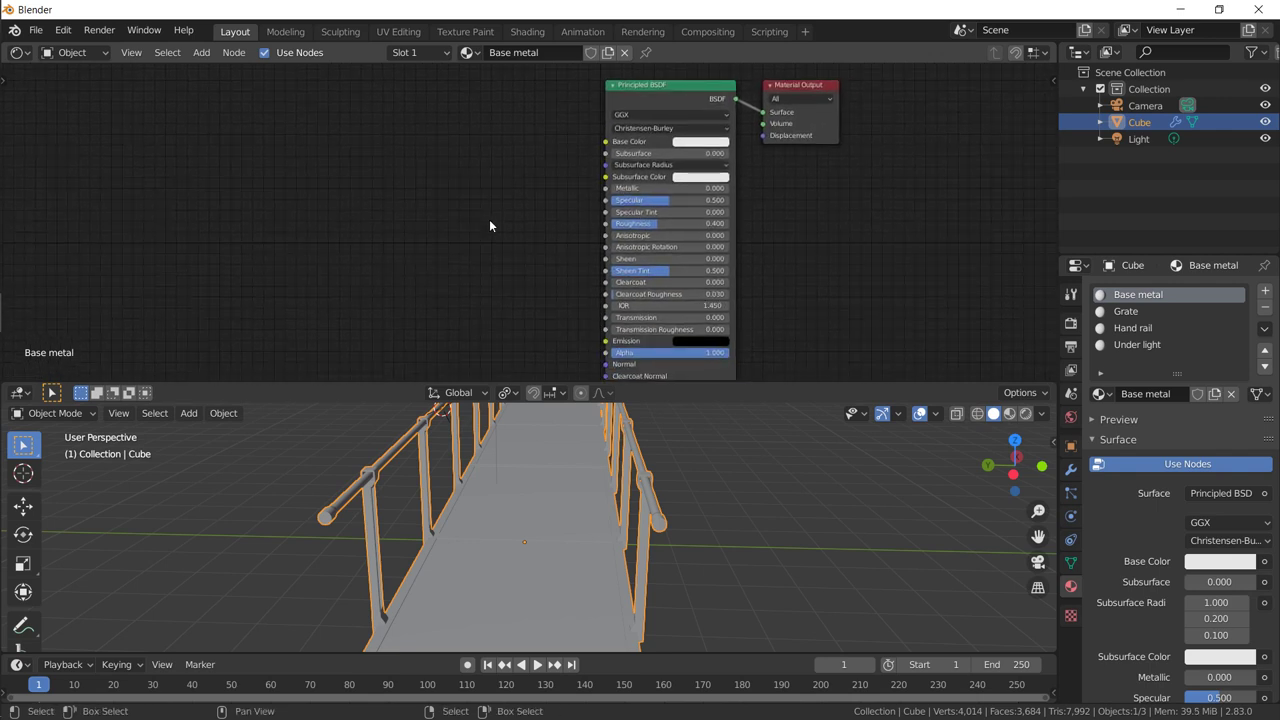
{"action": "scroll", "coordinate": [489, 226], "scroll_direction": "up", "scroll_amount": 1}
Step: Set Base metal's Metallic to 1.000, Roughness to about 0.585, and its Base Color to a mid grey
{"action": "middle_click_drag", "start_coordinate": [579, 457], "coordinate": [544, 490]}
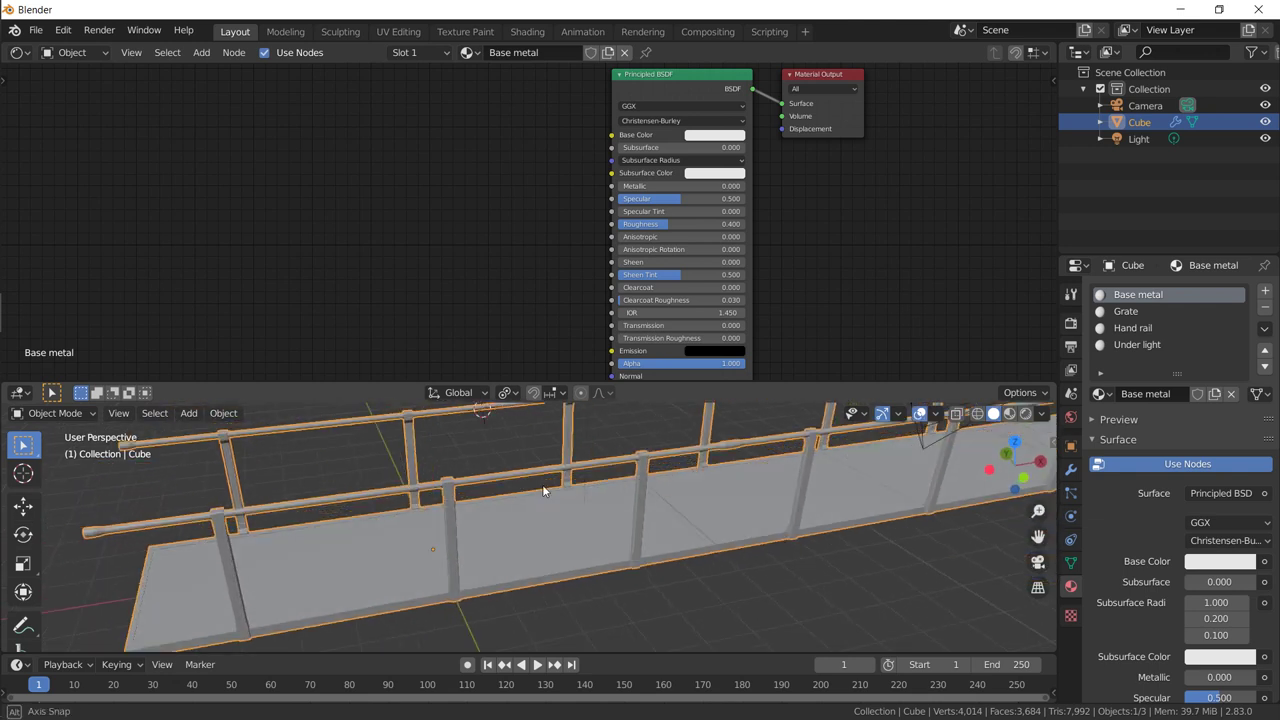
{"action": "left_click_drag", "start_coordinate": [641, 189], "coordinate": [866, 195]}
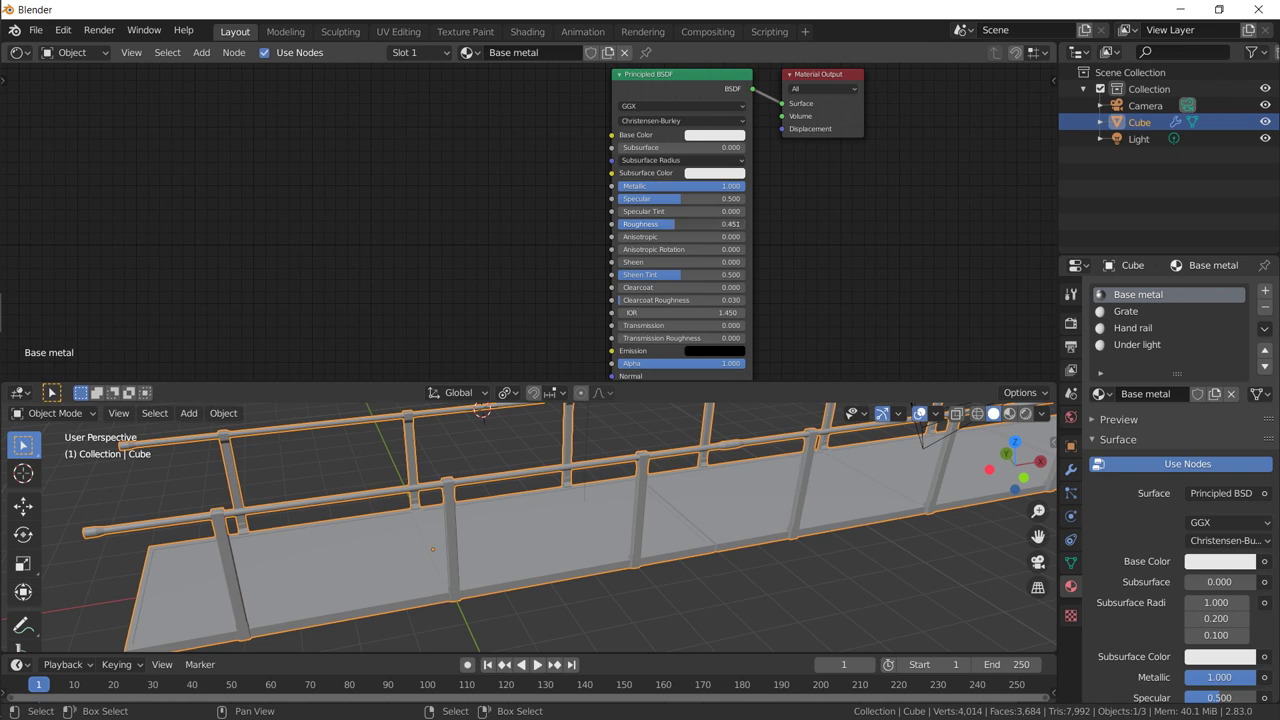
{"action": "left_click_drag", "start_coordinate": [705, 224], "coordinate": [690, 224]}
{"action": "left_click", "coordinate": [695, 137]}
{"action": "left_click", "coordinate": [786, 180]}
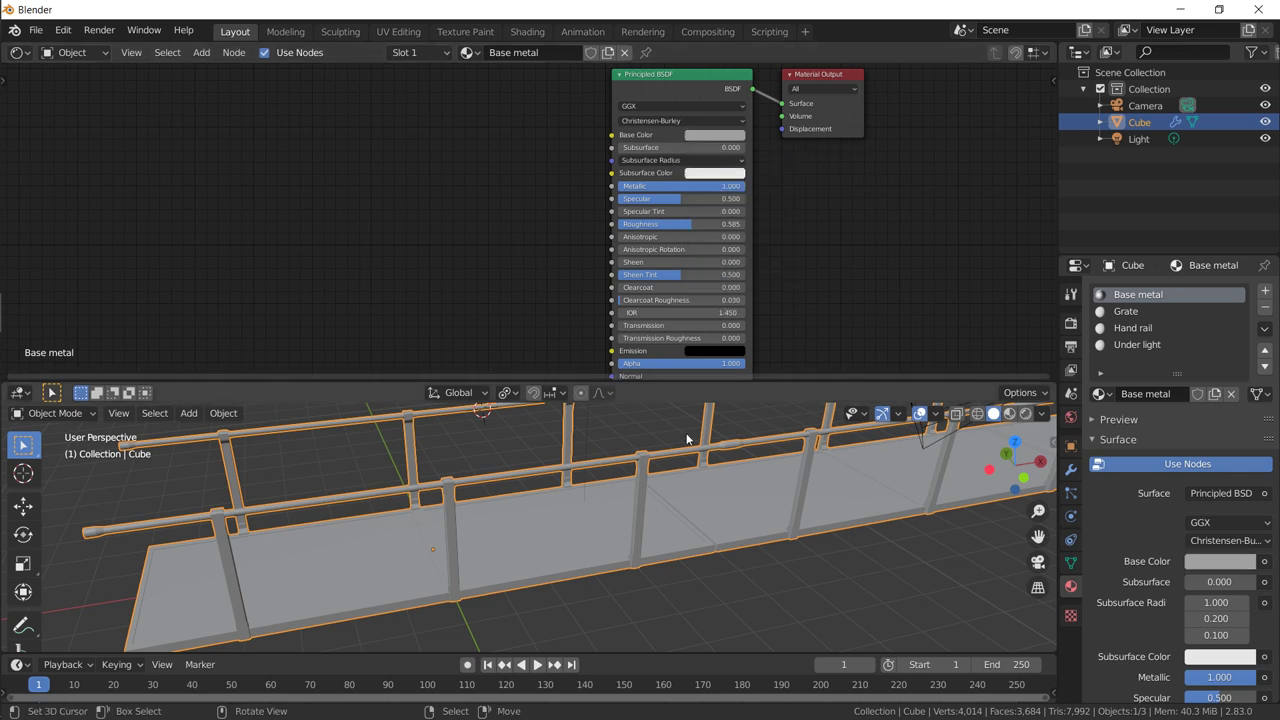
Step: Switch the 3D viewport to Material Preview shading and view the railing up close
{"action": "left_click", "coordinate": [1009, 413]}
{"action": "middle_click_drag", "start_coordinate": [709, 481], "coordinate": [600, 470]}
{"action": "scroll", "coordinate": [529, 486], "scroll_direction": "up", "scroll_amount": 2}
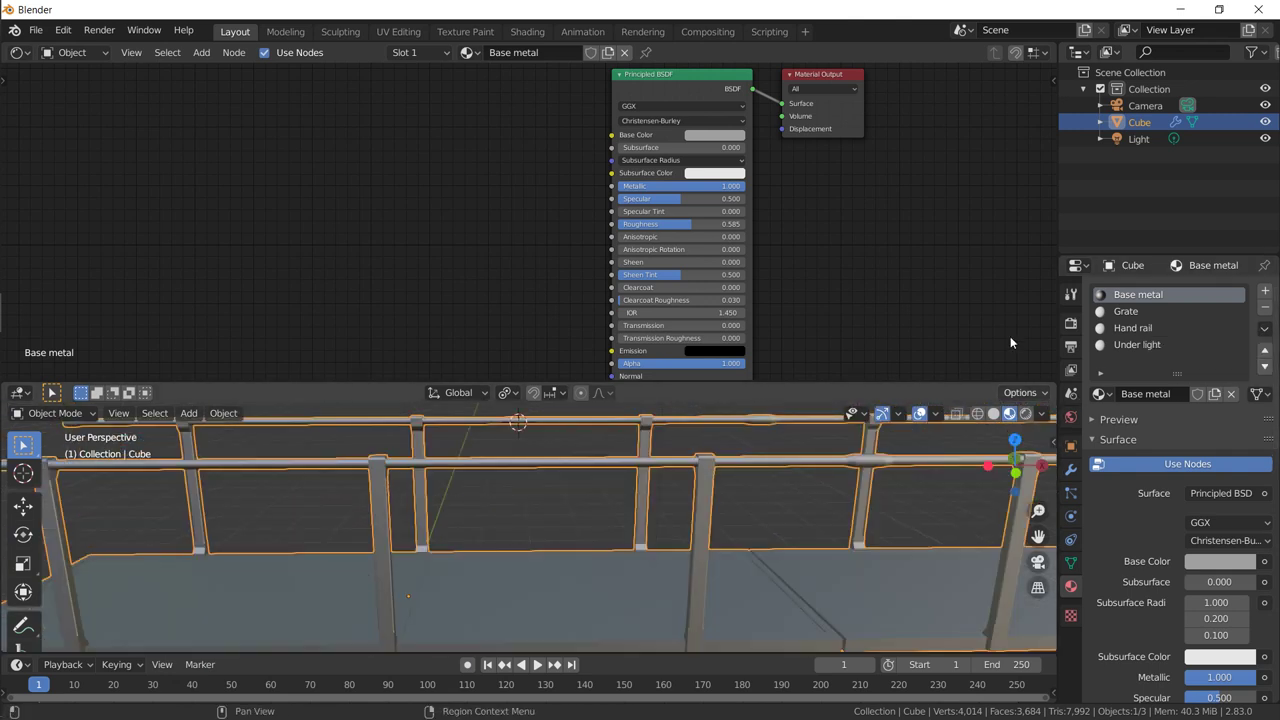
Step: Assign the Grate material to the catwalk's large floor panel face in face mode and return to Object Mode
{"action": "left_click", "coordinate": [1126, 311]}
{"action": "middle_click_drag", "start_coordinate": [517, 530], "coordinate": [509, 548]}
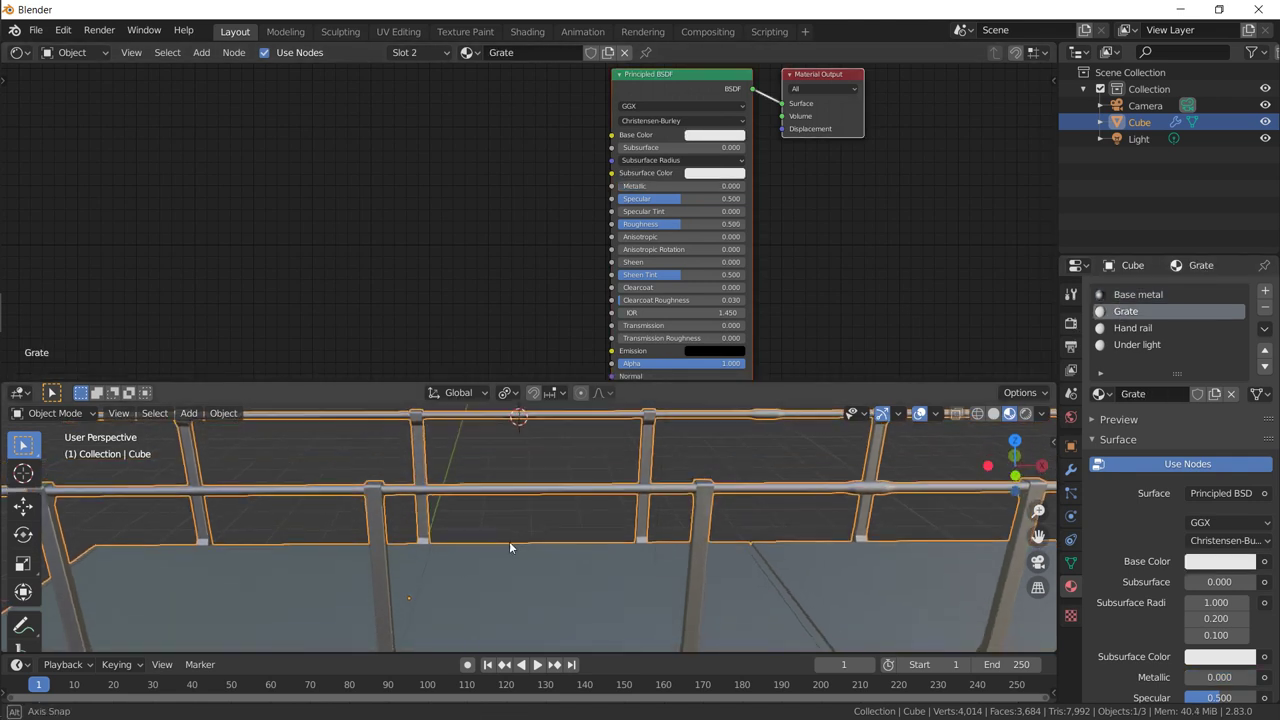
{"action": "key", "text": "Tab"}
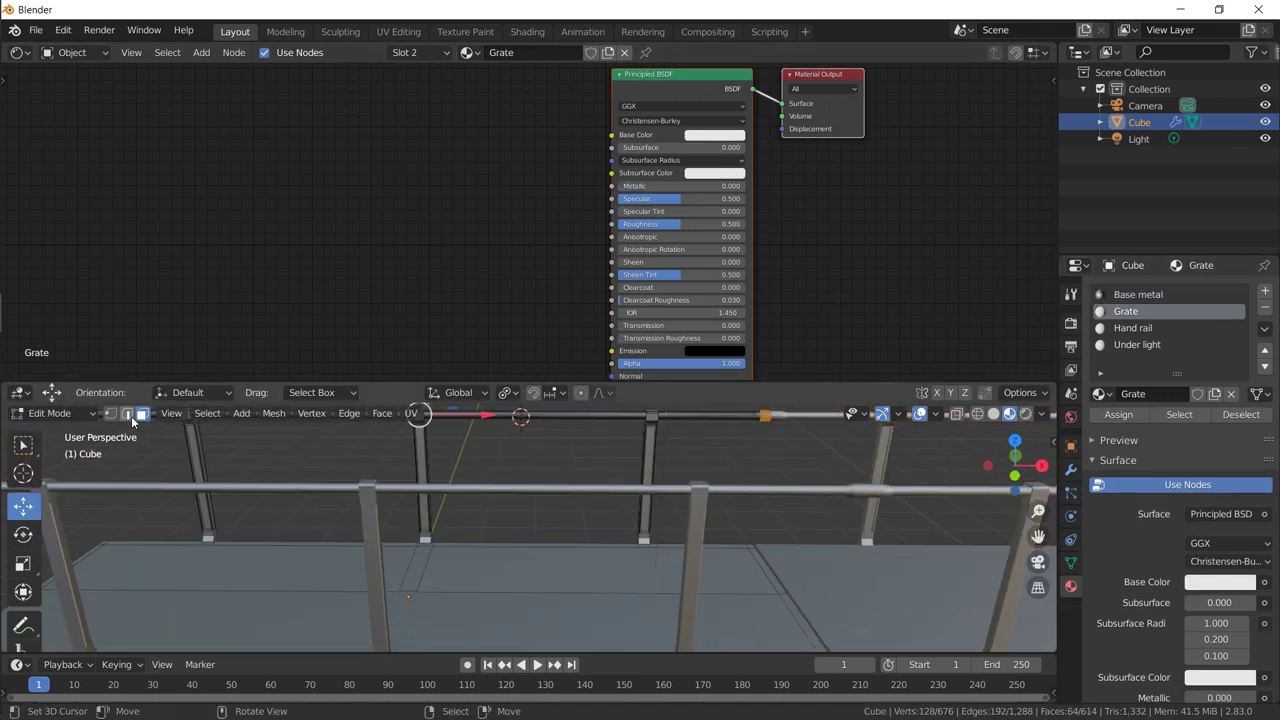
{"action": "middle_click_drag", "start_coordinate": [279, 544], "coordinate": [281, 559]}
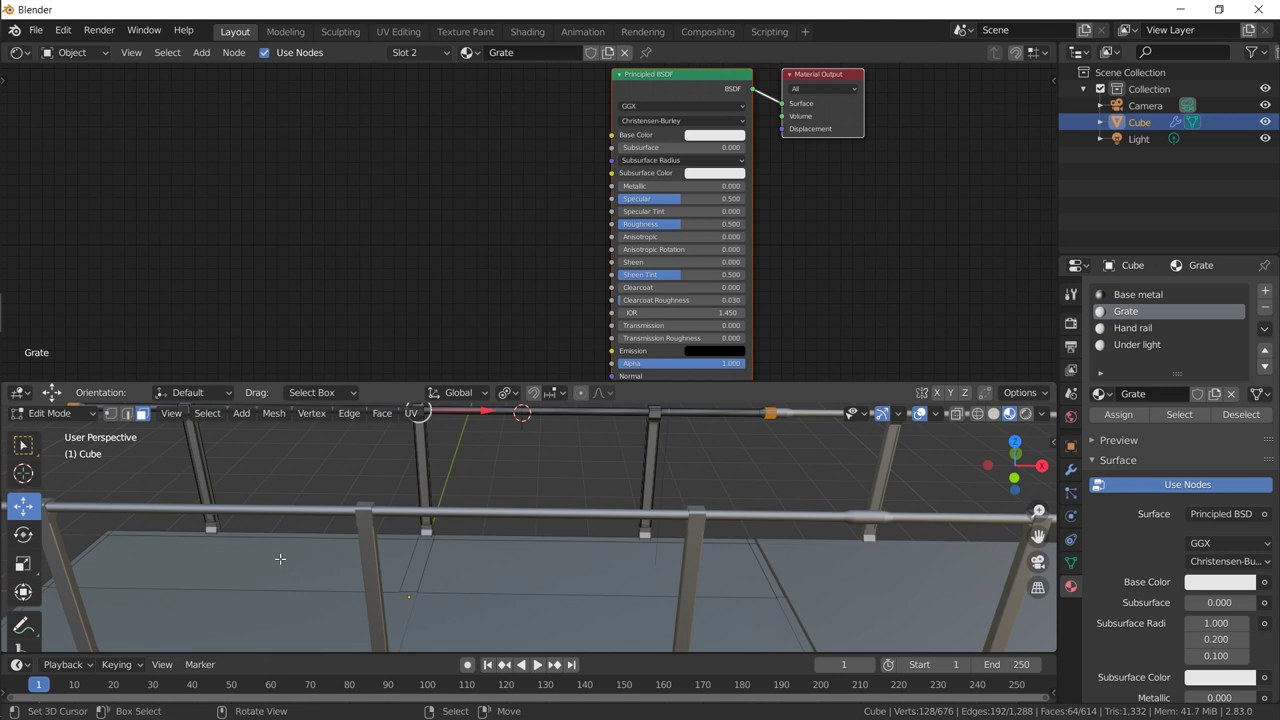
{"action": "left_click", "coordinate": [307, 562]}
{"action": "left_click", "coordinate": [526, 561]}
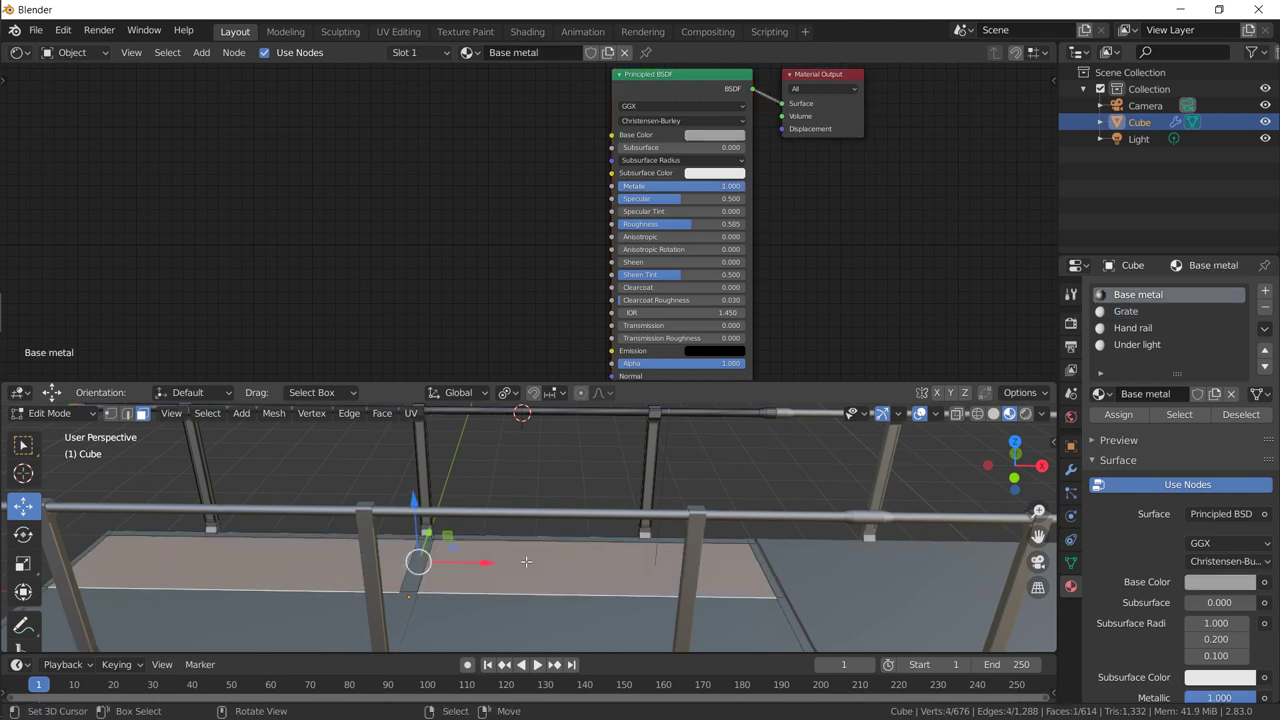
{"action": "left_click", "coordinate": [1124, 311]}
{"action": "left_click", "coordinate": [1128, 415]}
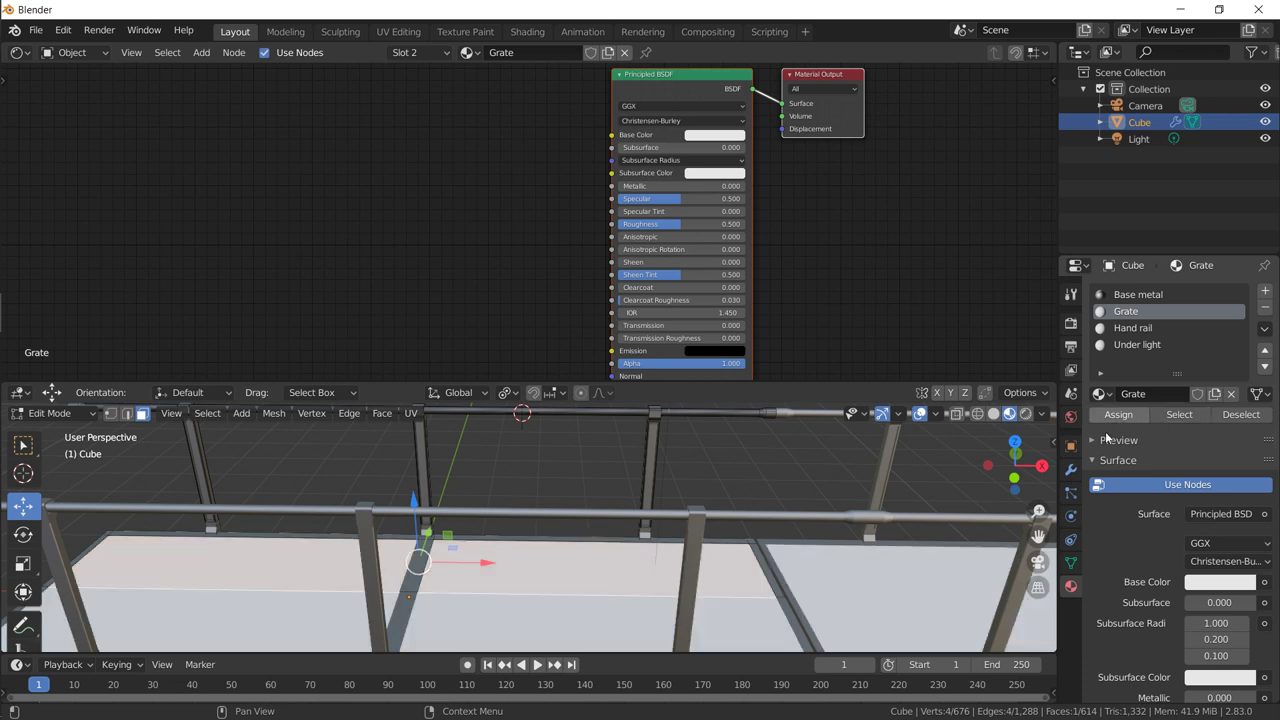
{"action": "key", "text": "Tab"}
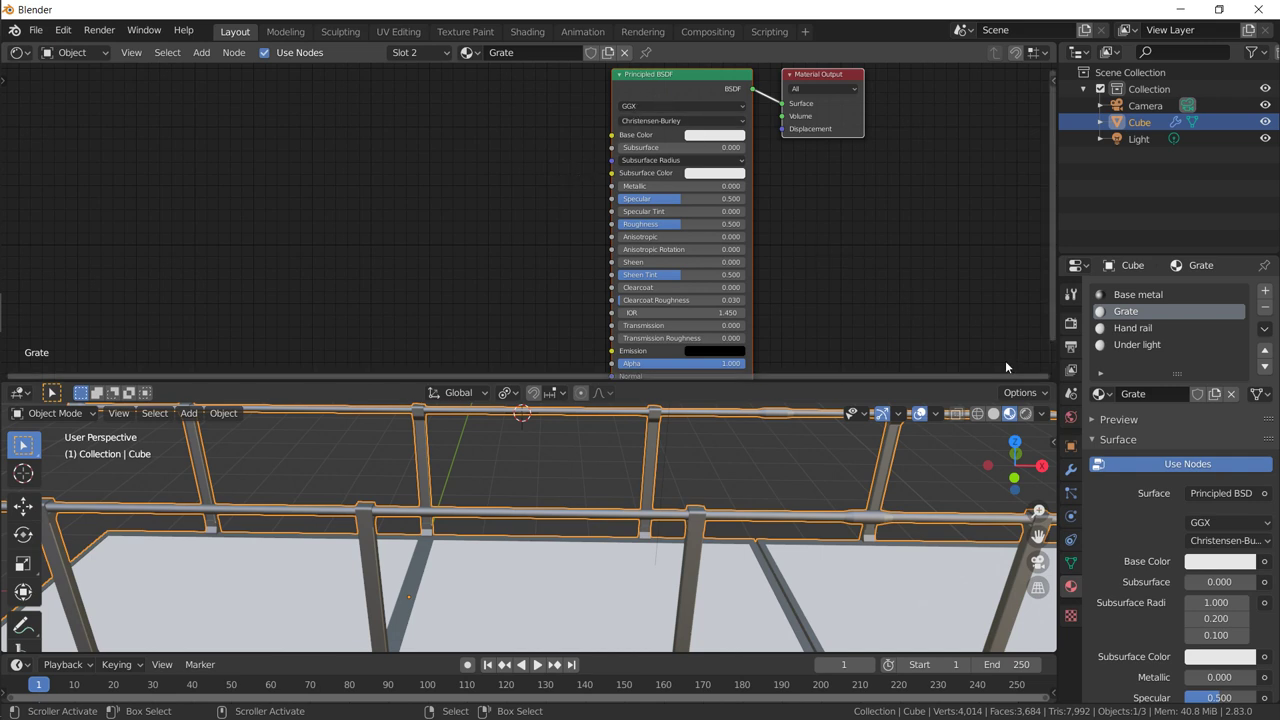
Step: In Edit Mode, select the handrail's whole linked geometry and assign the Hand rail material to it
{"action": "key", "text": "Tab"}
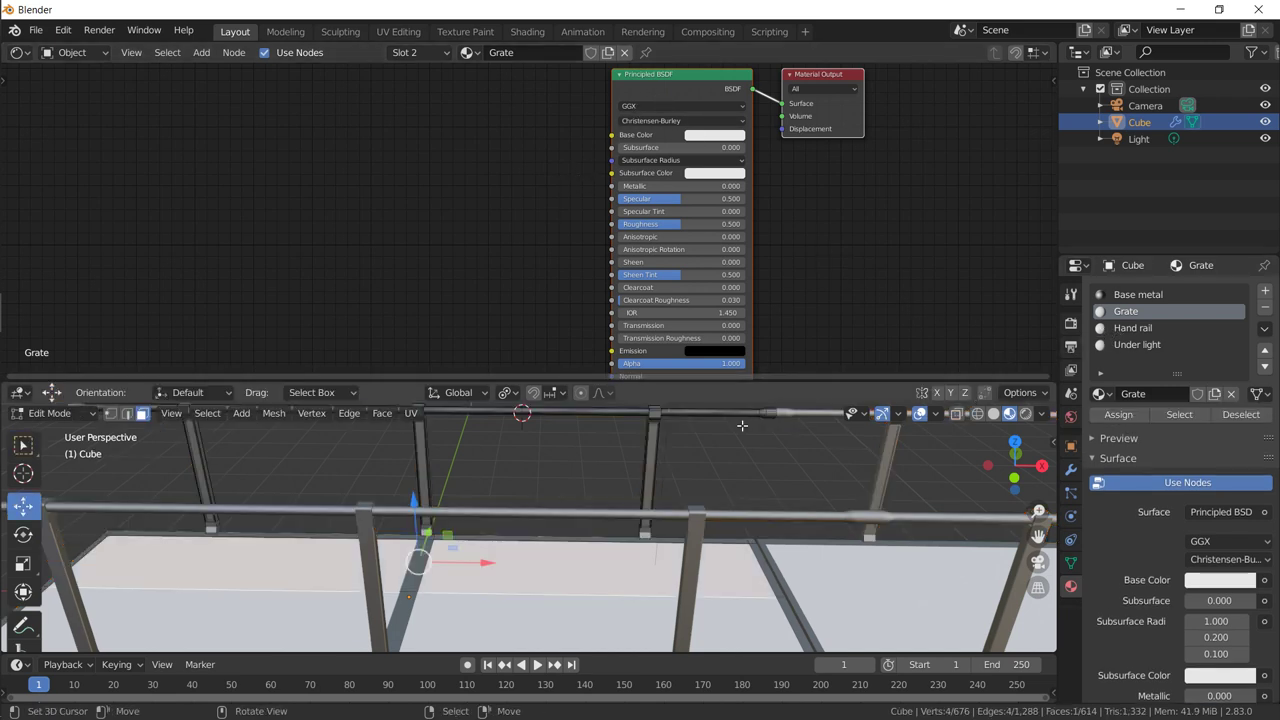
{"action": "middle_click_drag", "start_coordinate": [530, 440], "coordinate": [498, 456]}
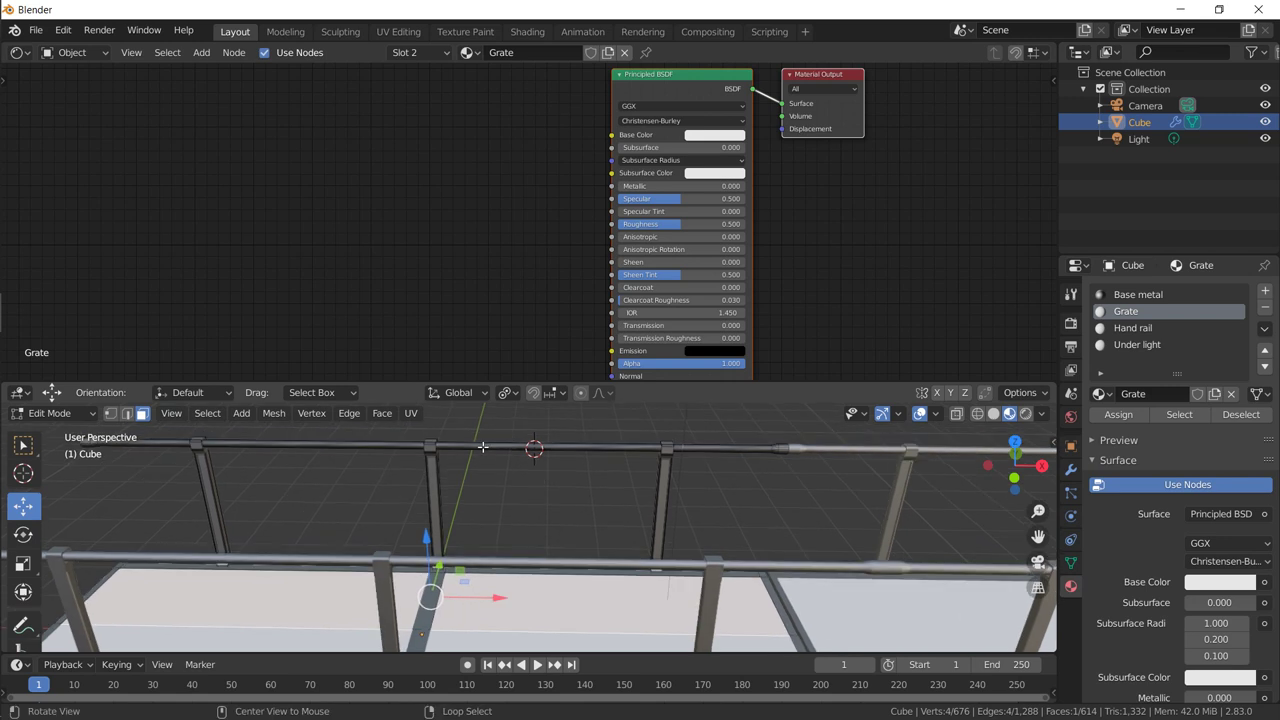
{"action": "left_click", "coordinate": [482, 447]}
{"action": "left_click", "coordinate": [440, 464]}
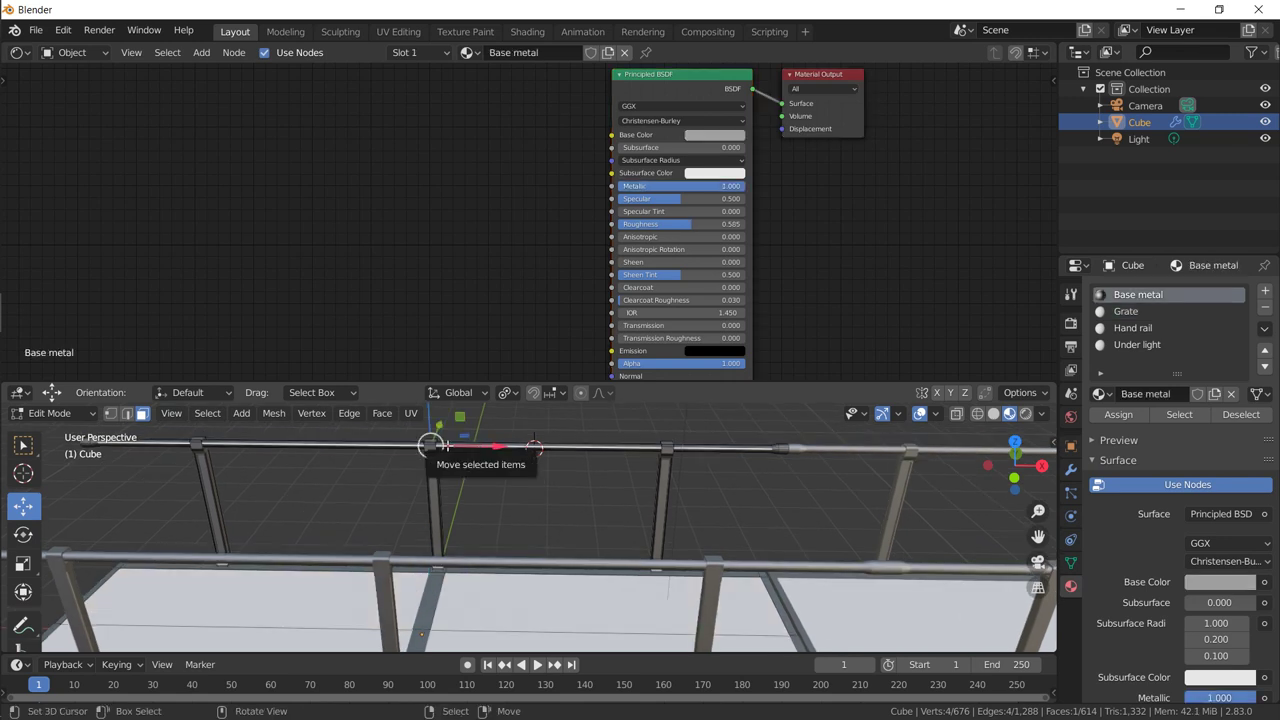
{"action": "key", "text": "ctrl+l"}
{"action": "scroll", "coordinate": [1136, 343], "scroll_direction": "down", "scroll_amount": 2, "text": "ctrl"}
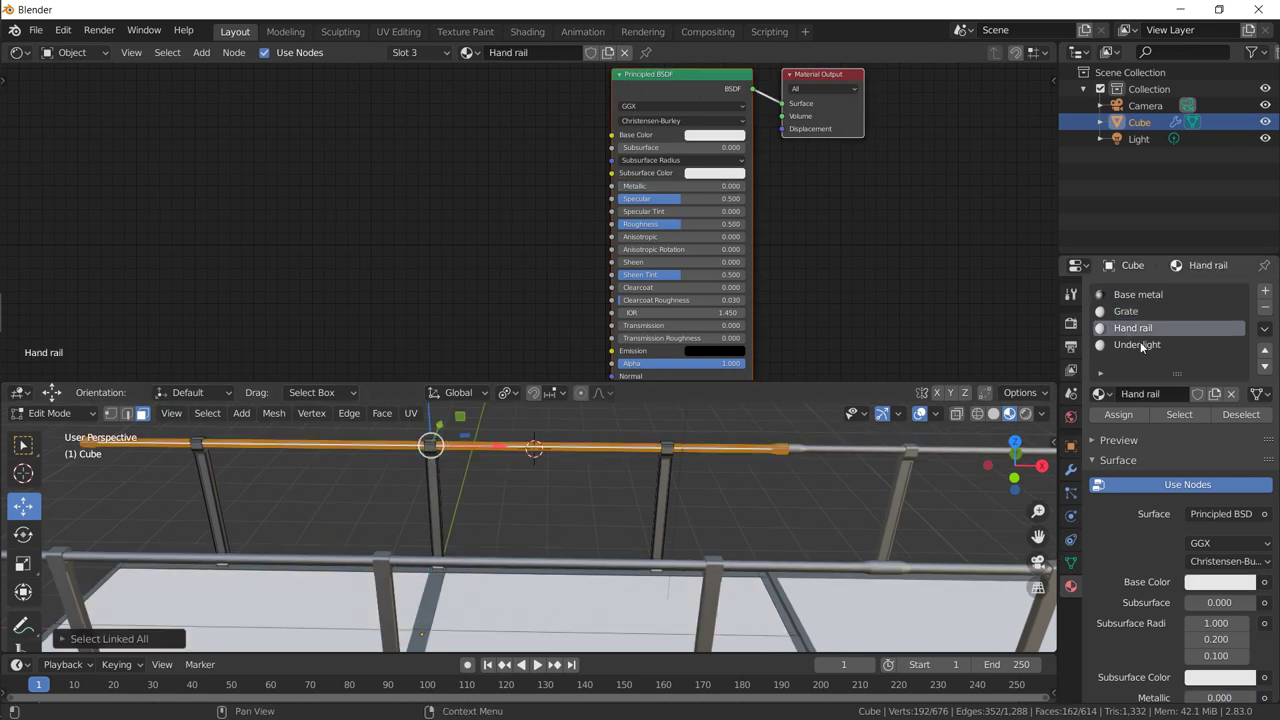
{"action": "left_click", "coordinate": [1122, 417]}
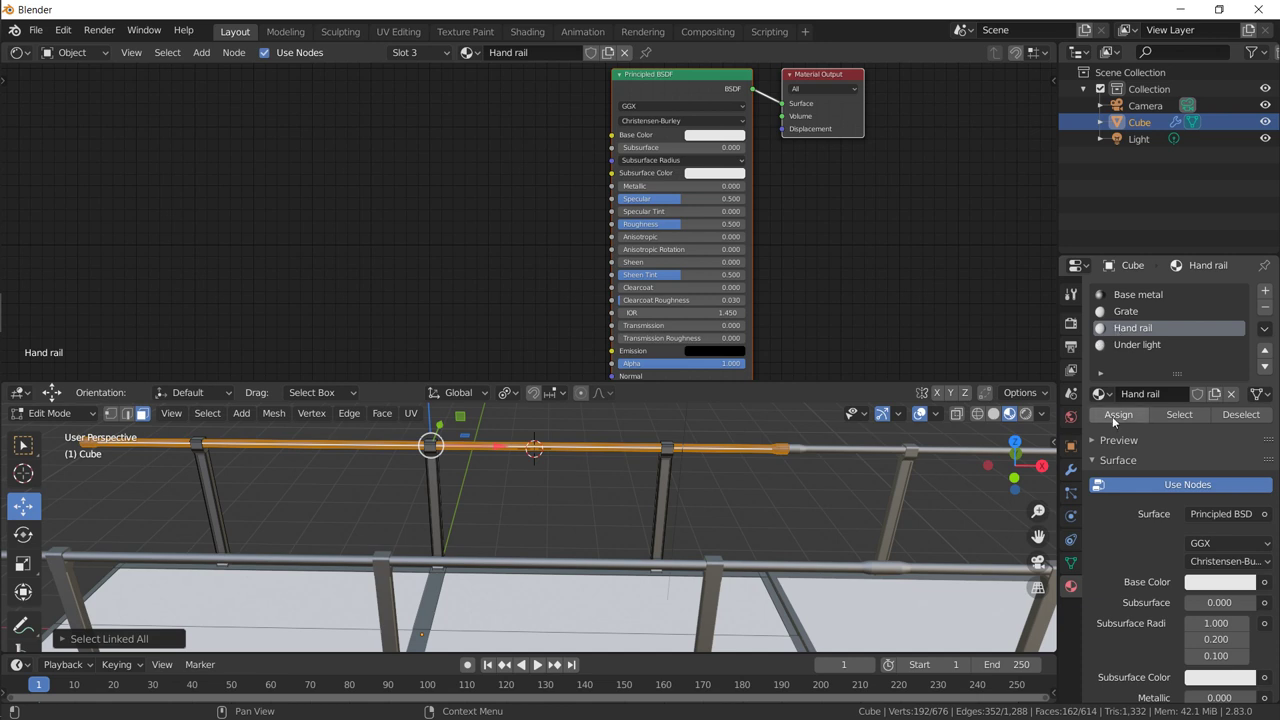
Step: Set the Hand rail material's Base Color to bright red and return to Object Mode
{"action": "left_click", "coordinate": [714, 137]}
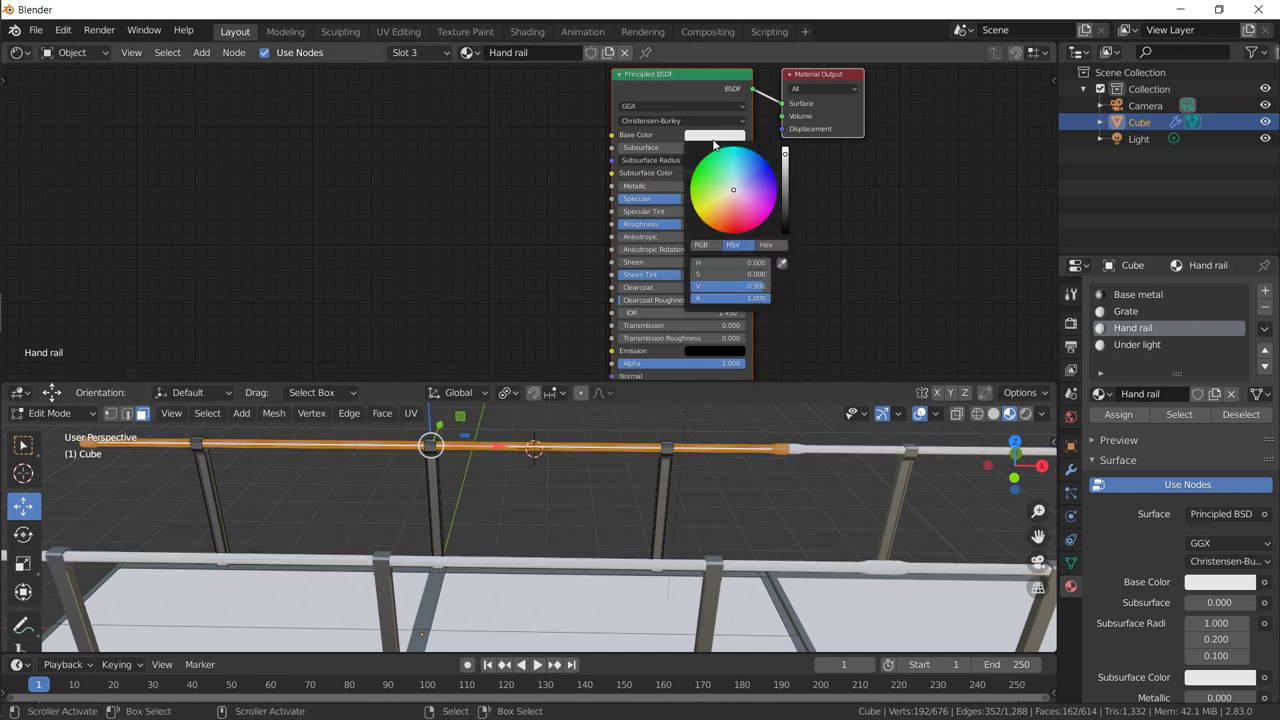
{"action": "left_click", "coordinate": [742, 215]}
{"action": "key", "text": "Tab"}
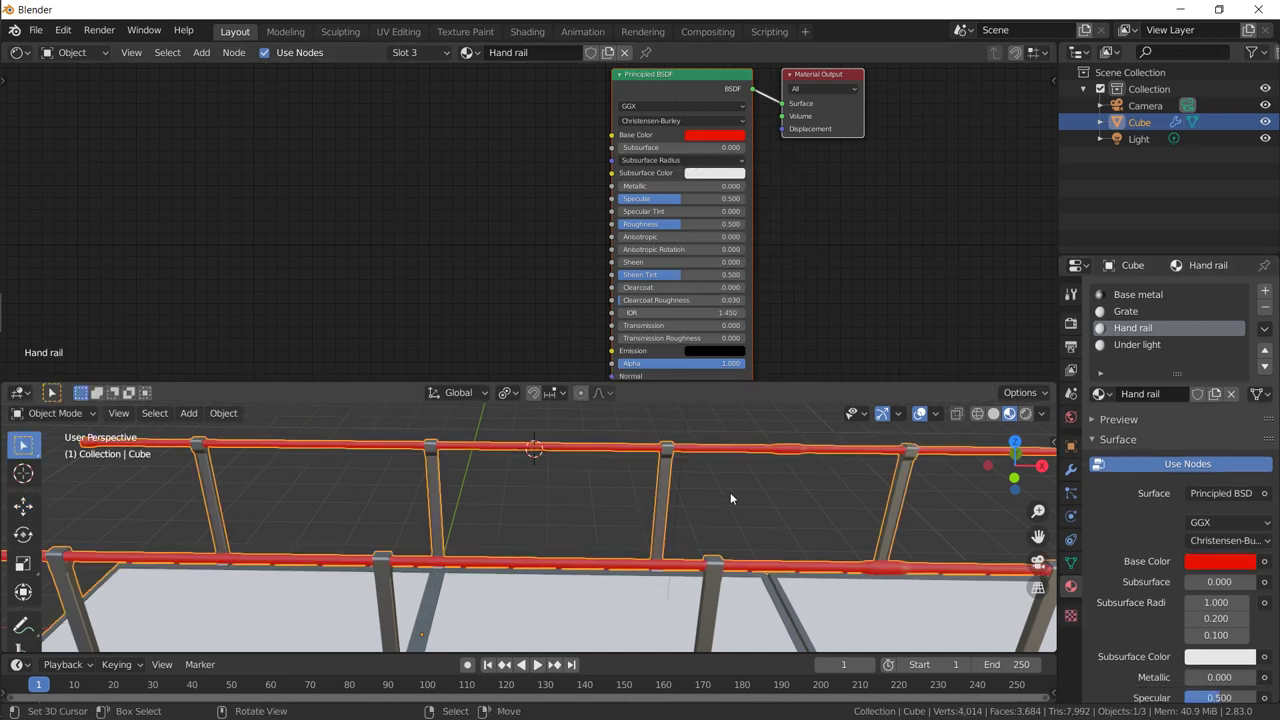
Step: Make Under light the active material and enlarge the 3D viewport by shrinking the Shader Editor
{"action": "left_click", "coordinate": [1137, 344]}
{"action": "middle_click_drag", "start_coordinate": [745, 501], "coordinate": [773, 515]}
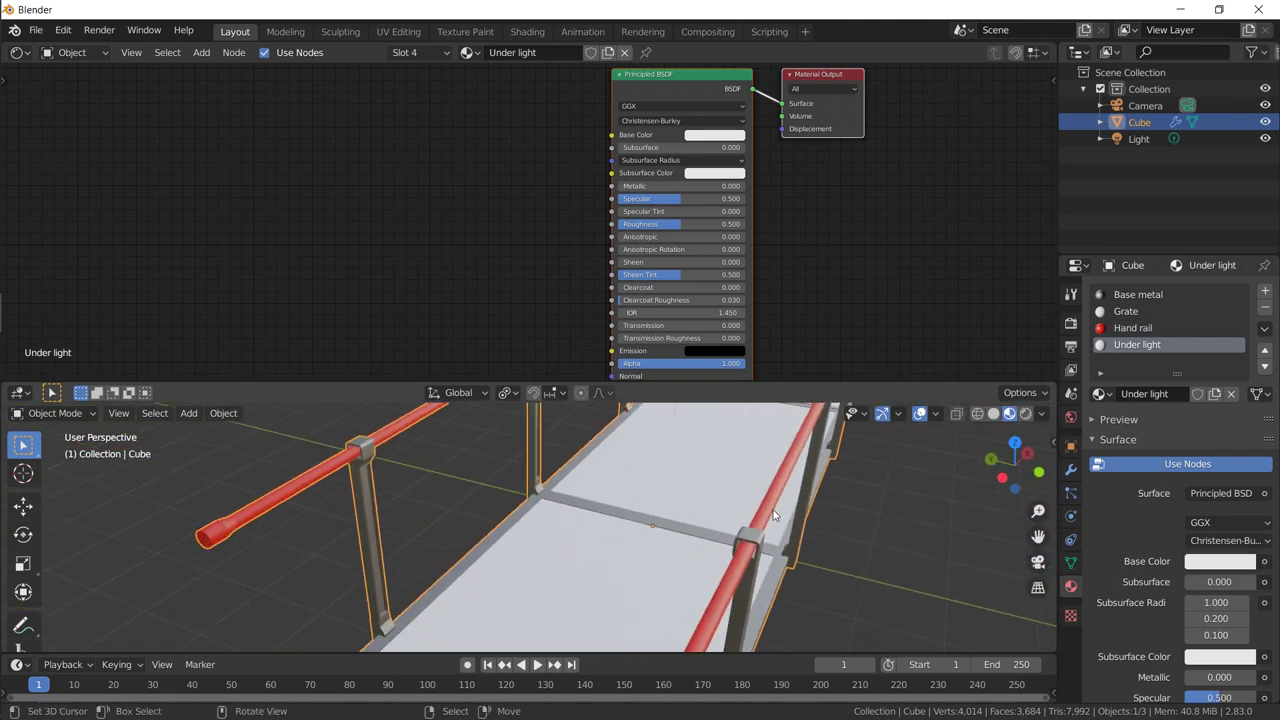
{"action": "scroll", "coordinate": [772, 510], "scroll_direction": "down", "scroll_amount": 6}
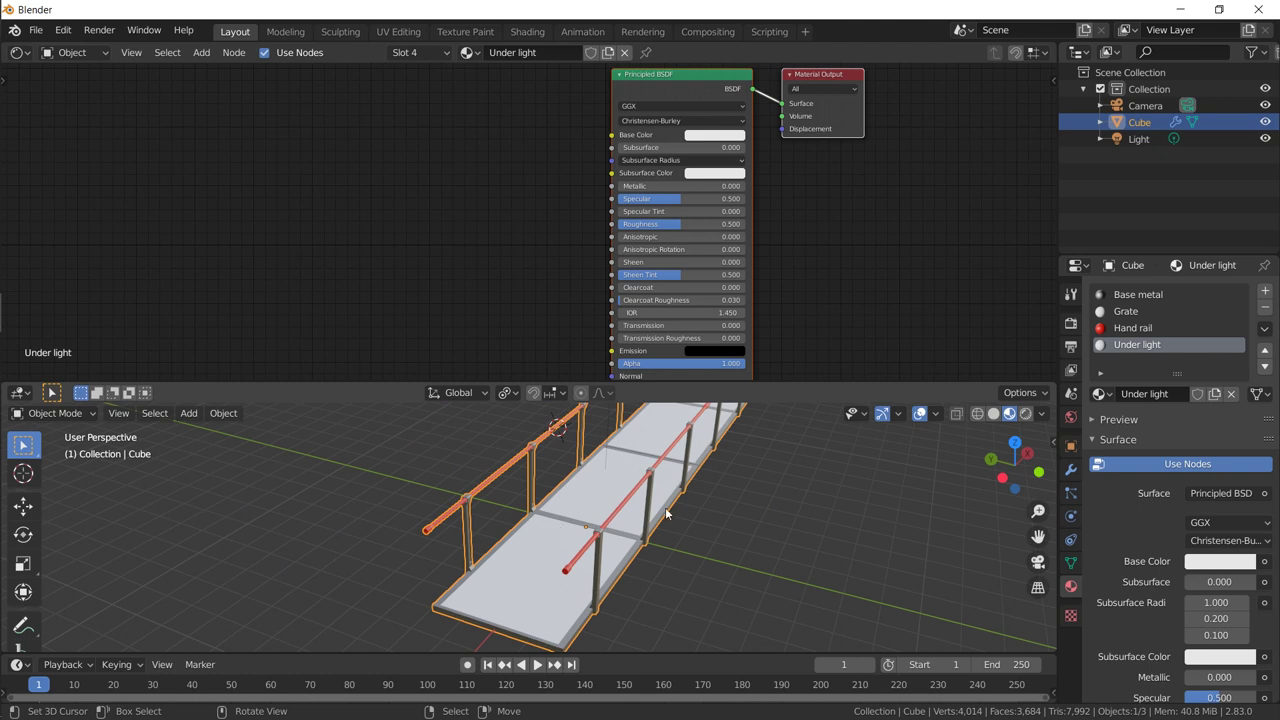
{"action": "scroll", "coordinate": [669, 507], "scroll_direction": "down", "scroll_amount": 5}
{"action": "left_click_drag", "start_coordinate": [760, 382], "coordinate": [758, 169]}
{"action": "scroll", "coordinate": [548, 410], "scroll_direction": "up", "scroll_amount": 8}
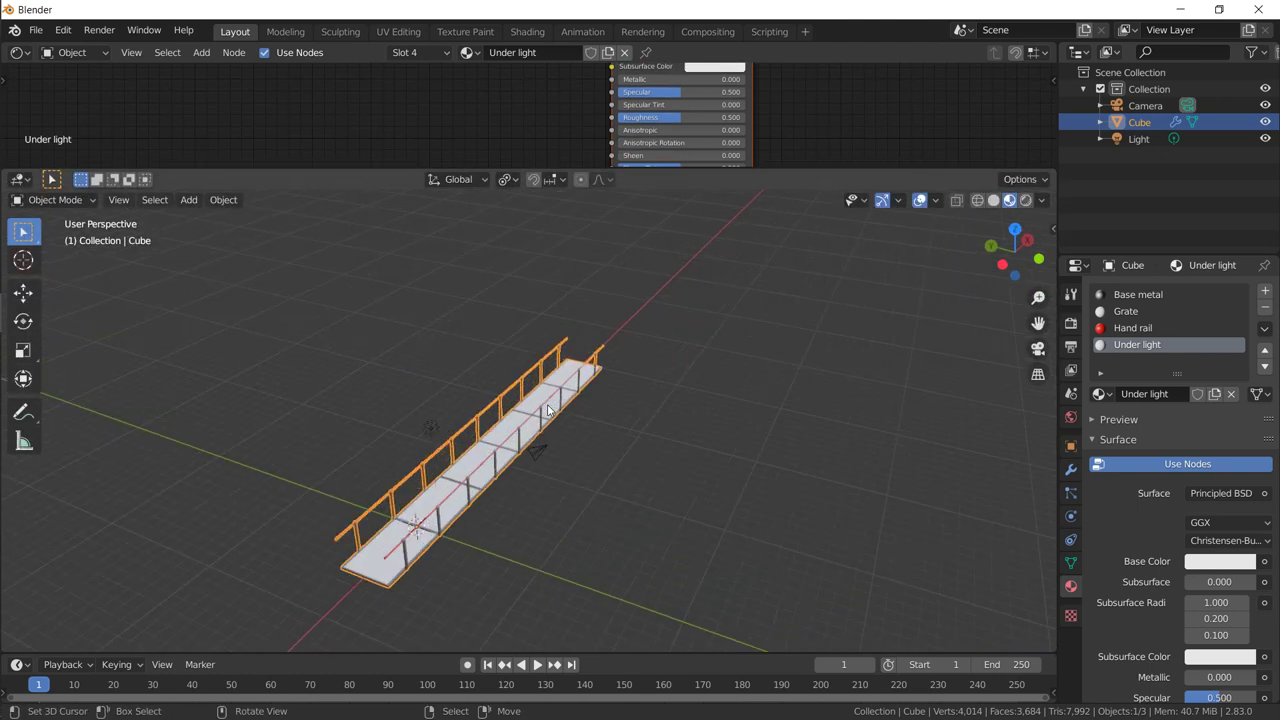
{"action": "scroll", "coordinate": [547, 378], "scroll_direction": "down", "scroll_amount": 2}
Step: Add a cube to the catwalk mesh in Edit Mode
{"action": "key", "text": "Tab"}
{"action": "scroll", "coordinate": [547, 378], "scroll_direction": "down", "scroll_amount": 3}
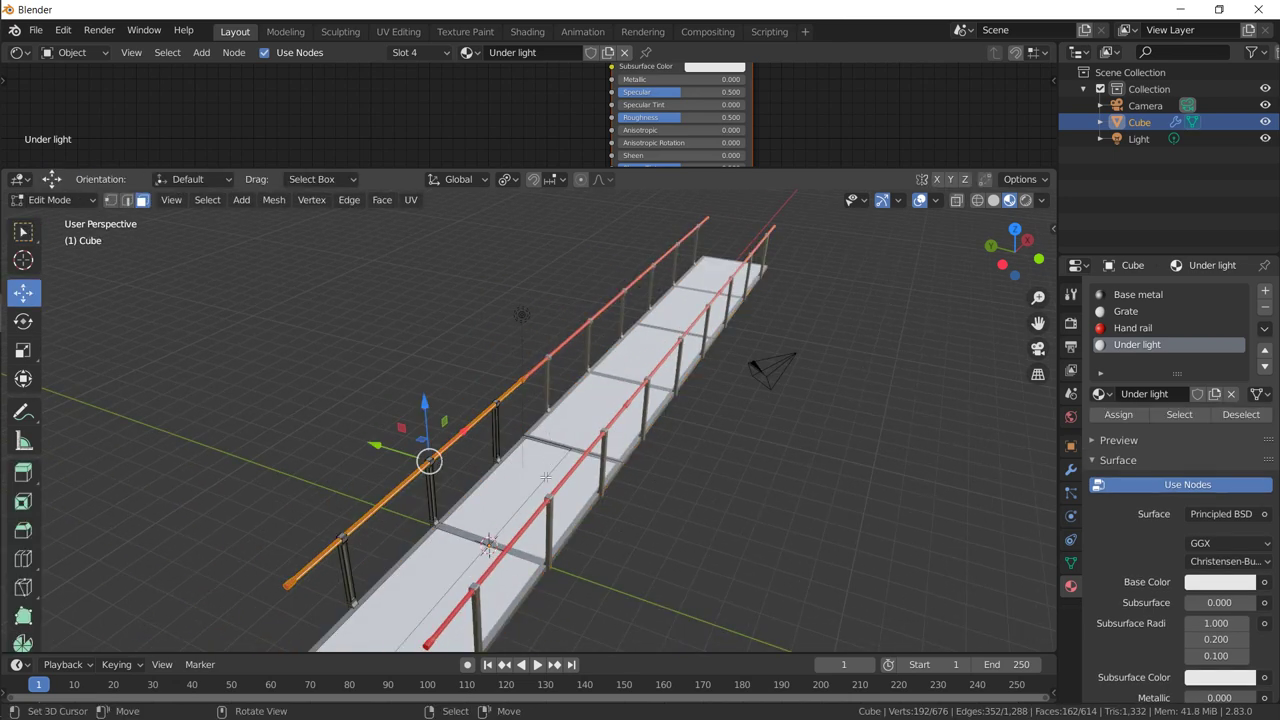
{"action": "middle_click_drag", "start_coordinate": [547, 378], "coordinate": [673, 238]}
{"action": "key", "text": "shift+a"}
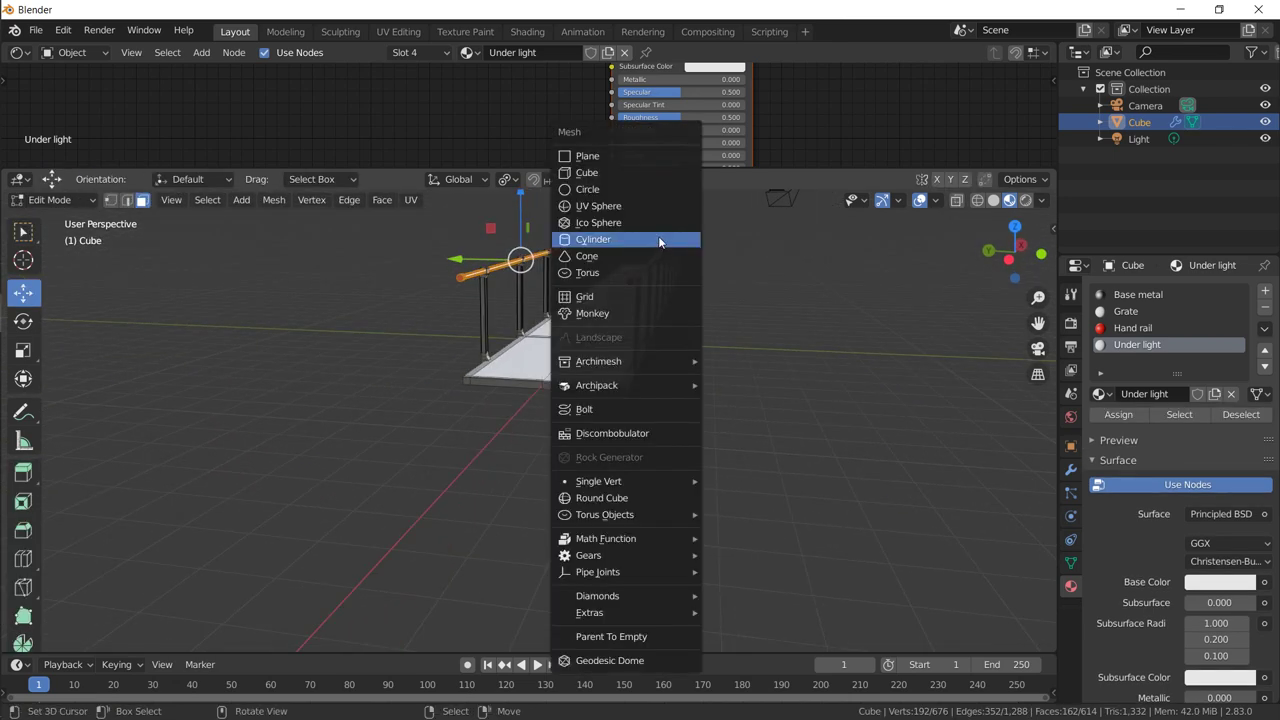
{"action": "left_click", "coordinate": [593, 179]}
{"action": "middle_click_drag", "start_coordinate": [590, 195], "coordinate": [640, 300]}
{"action": "scroll", "coordinate": [640, 300], "scroll_direction": "up", "scroll_amount": 4}
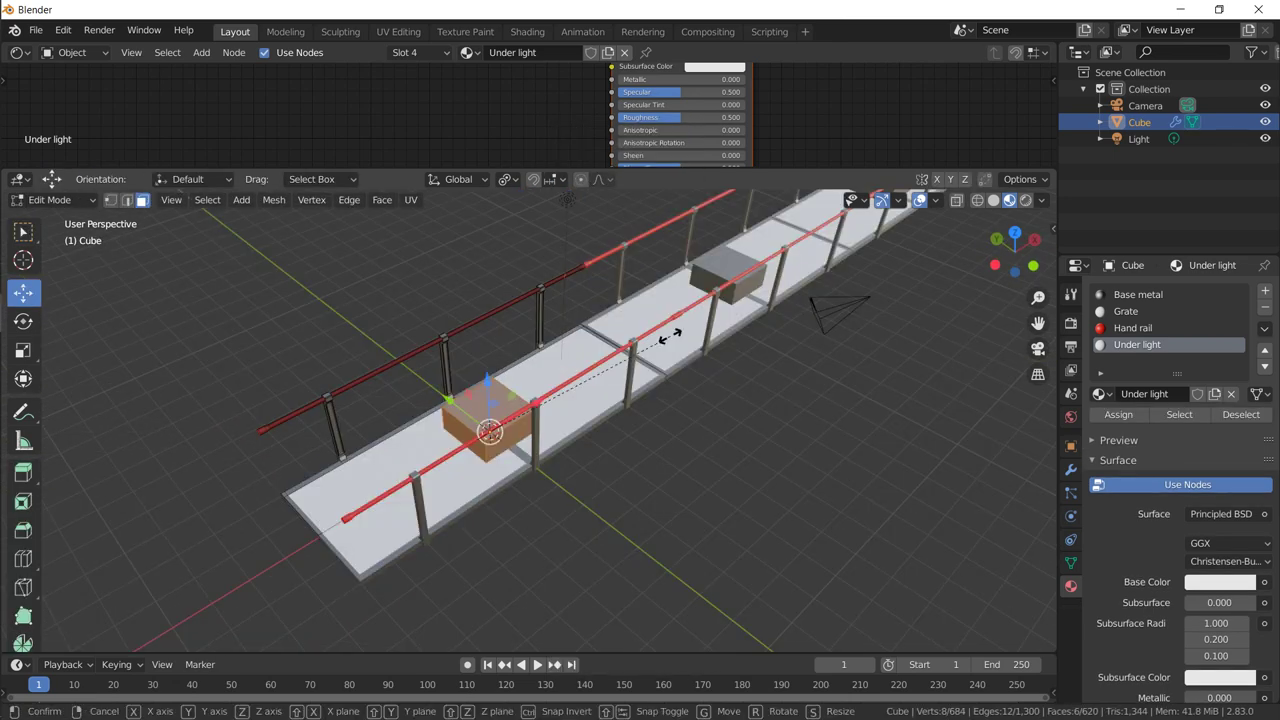
Step: Scale the new cube down and stretch it along X into a thin bar about as long as one catwalk segment
{"action": "key", "text": "s"}
{"action": "key", "text": "x"}
{"action": "left_click", "coordinate": [669, 336]}
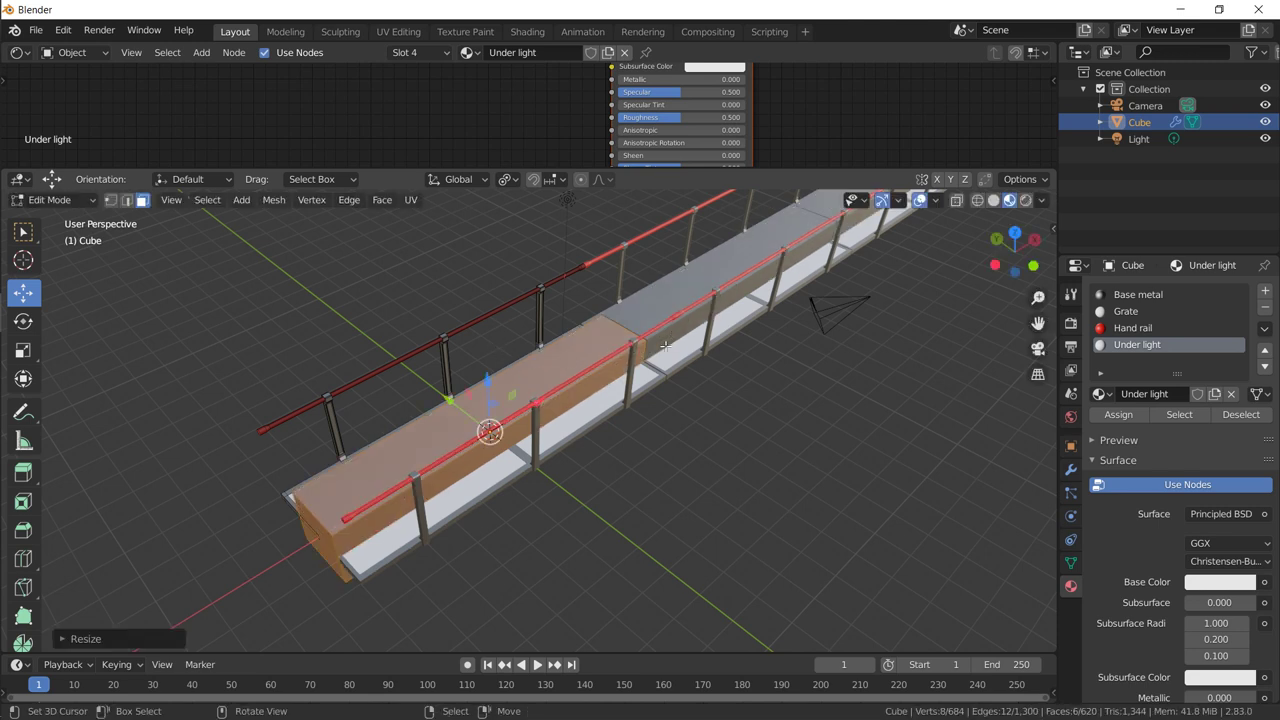
{"action": "key", "text": "s"}
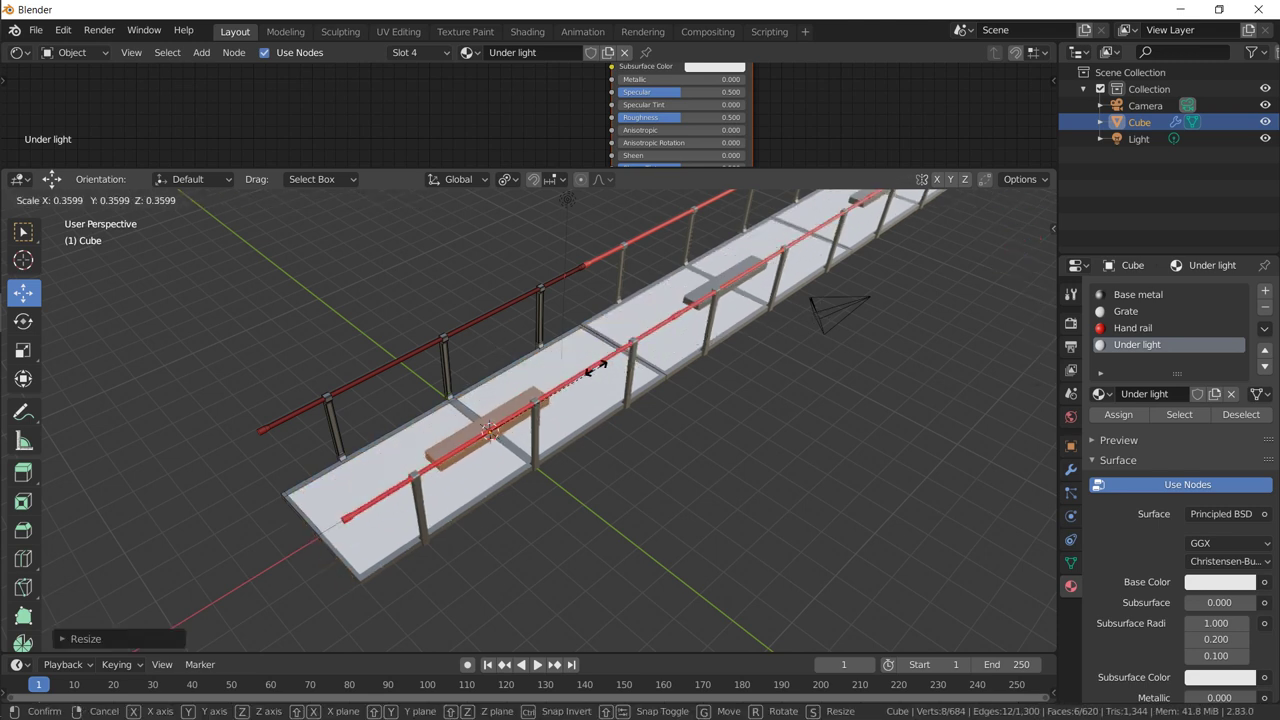
{"action": "left_click", "coordinate": [525, 398]}
{"action": "middle_click_drag", "start_coordinate": [525, 398], "coordinate": [493, 440]}
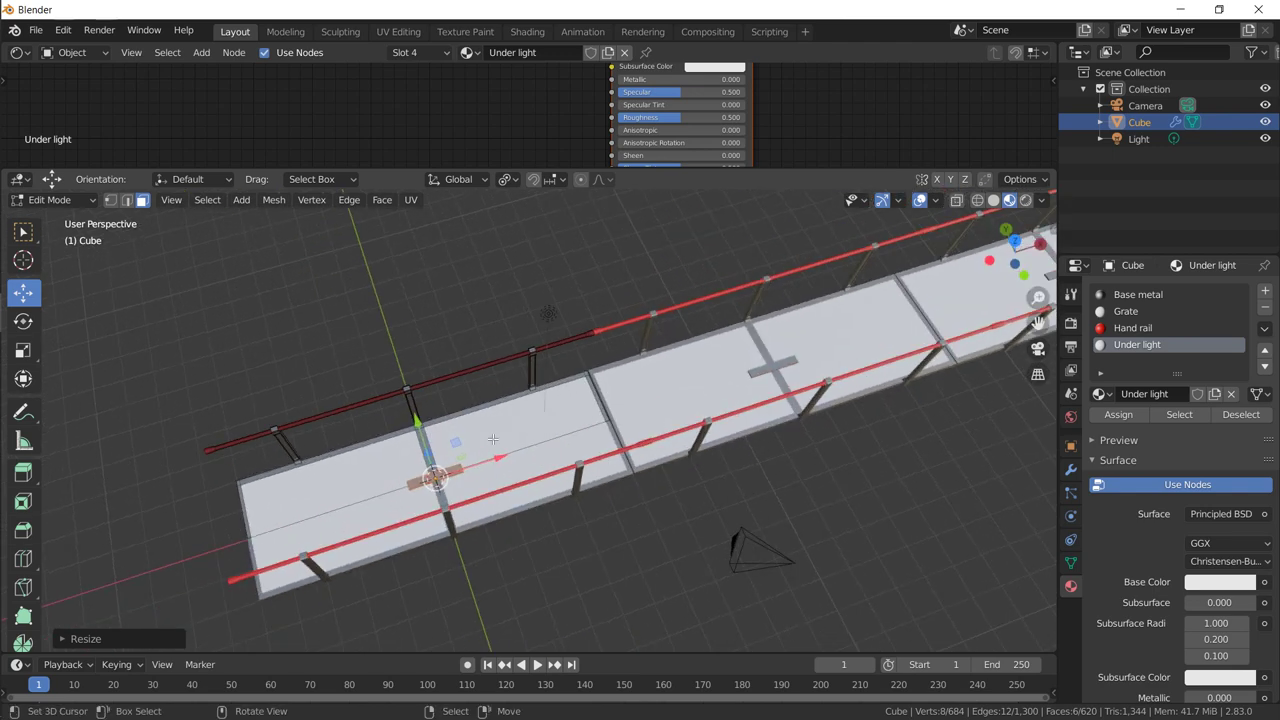
{"action": "key", "text": "s"}
{"action": "key", "text": "x"}
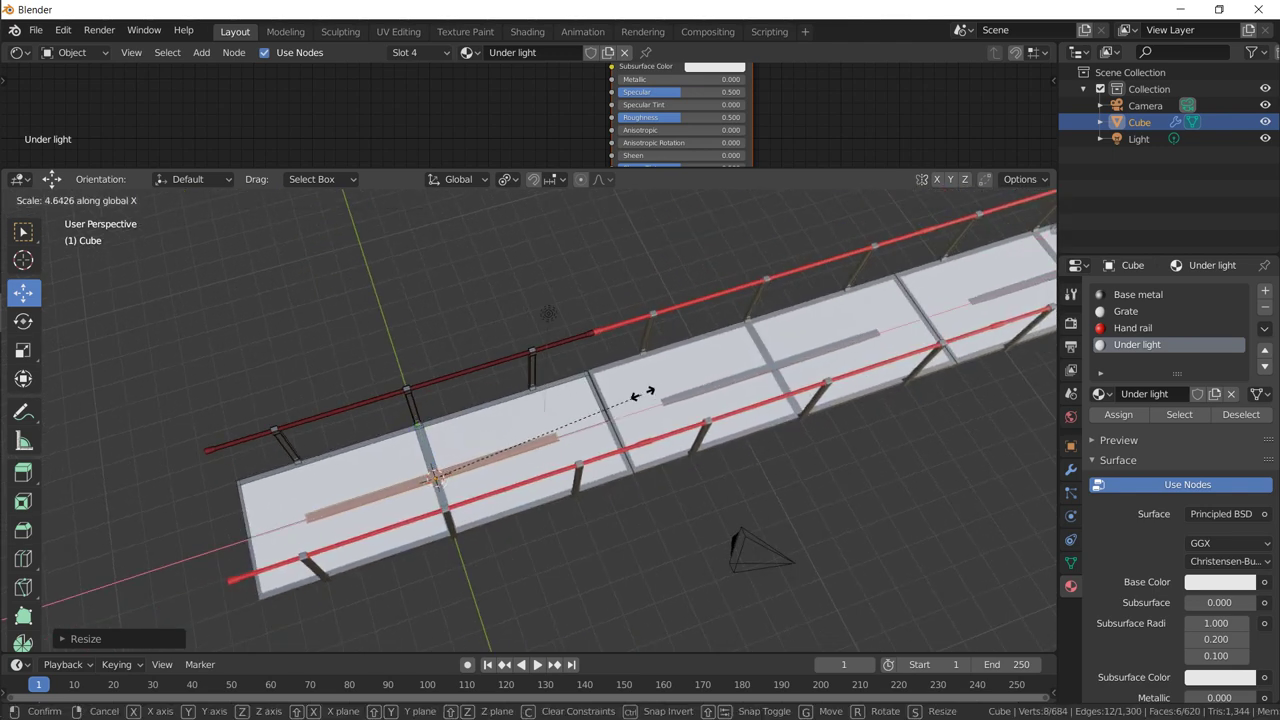
{"action": "left_click", "coordinate": [720, 373]}
Step: Move the bar straight down along Z below the catwalk floor and assign the Base metal material to it
{"action": "middle_click_drag", "start_coordinate": [715, 376], "coordinate": [489, 316]}
{"action": "key", "text": "g"}
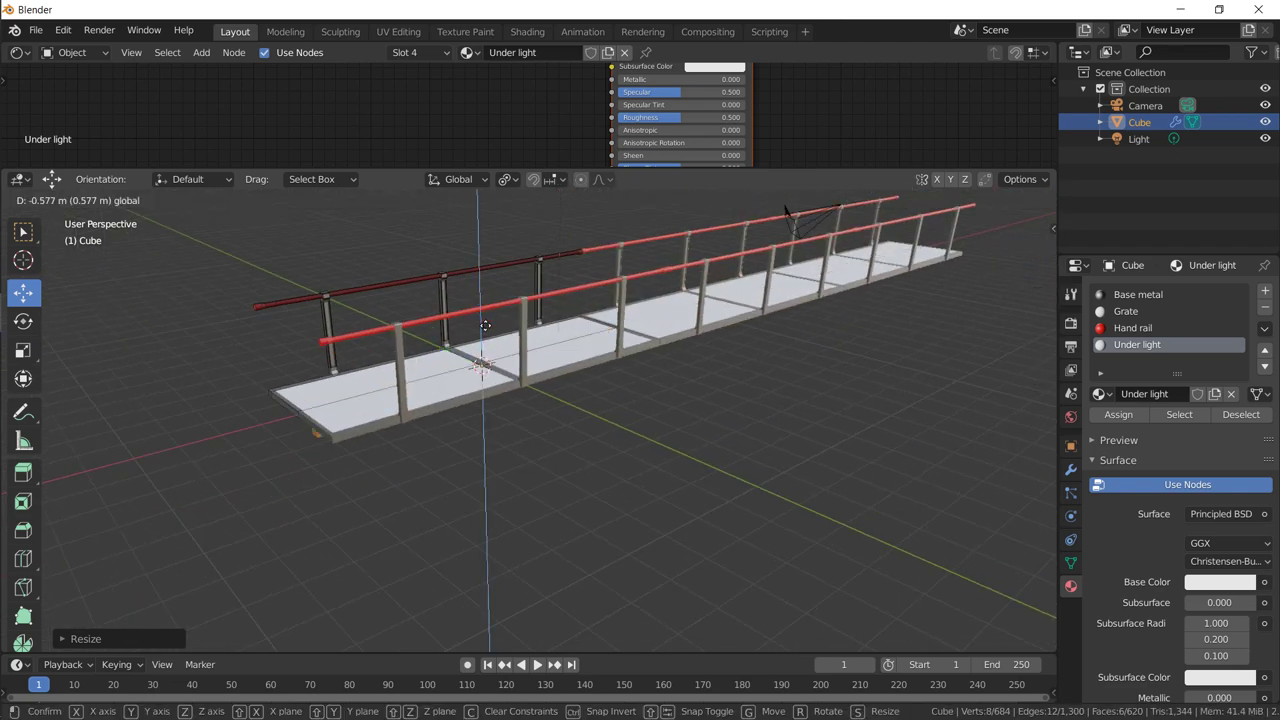
{"action": "left_click", "coordinate": [480, 360]}
{"action": "middle_click_drag", "start_coordinate": [480, 360], "coordinate": [509, 371]}
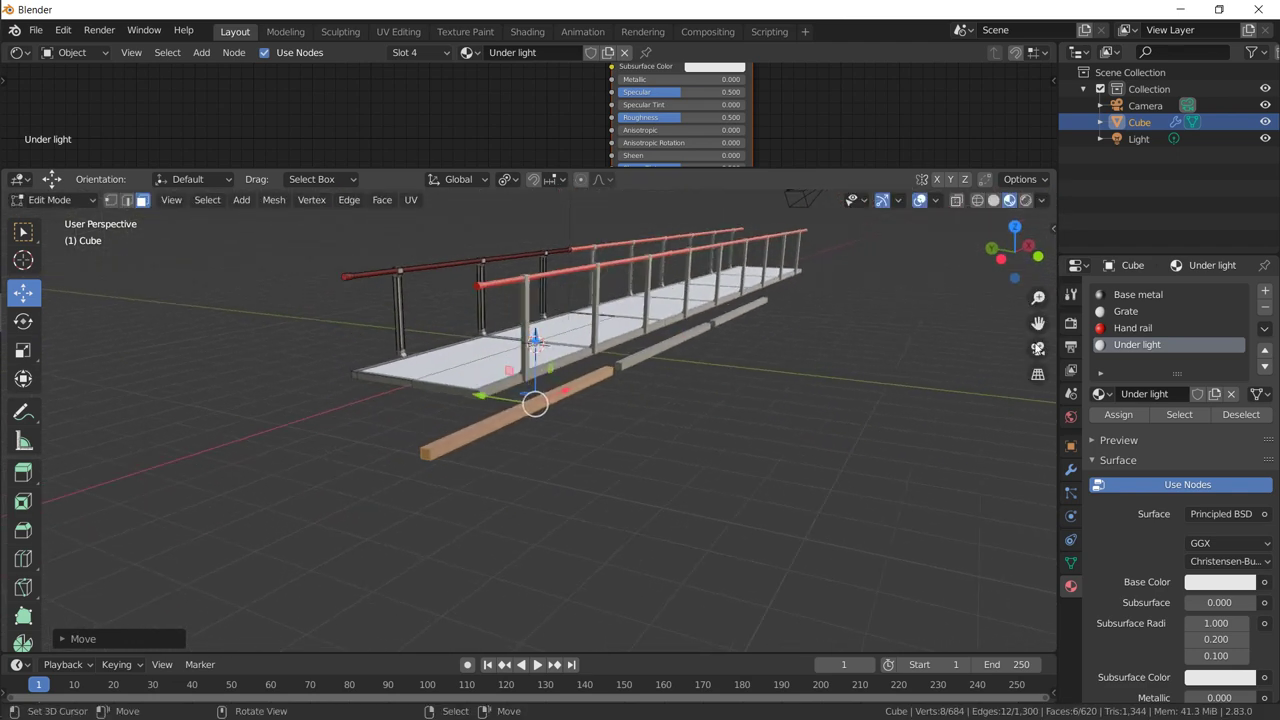
{"action": "left_click", "coordinate": [1126, 296]}
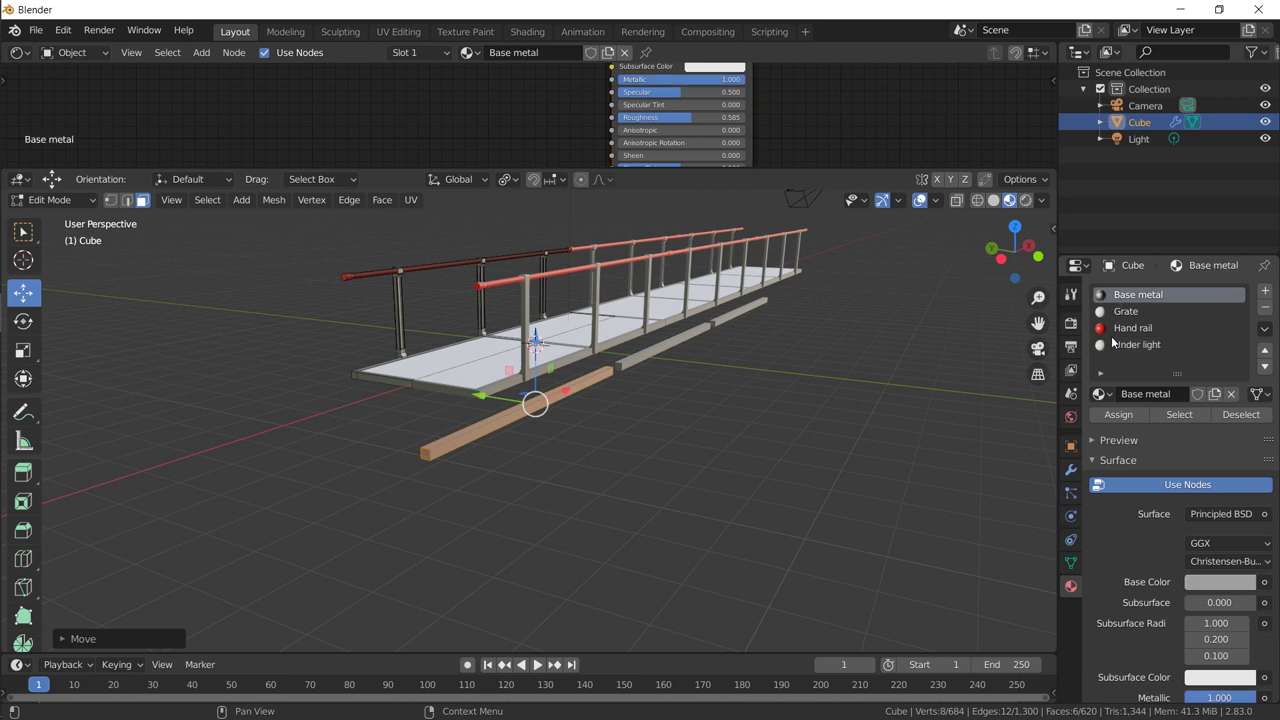
{"action": "left_click", "coordinate": [1115, 416]}
Step: Inset the bar's top face slightly and assign the Under light material to the inner face
{"action": "scroll", "coordinate": [420, 461], "scroll_direction": "up", "scroll_amount": 8}
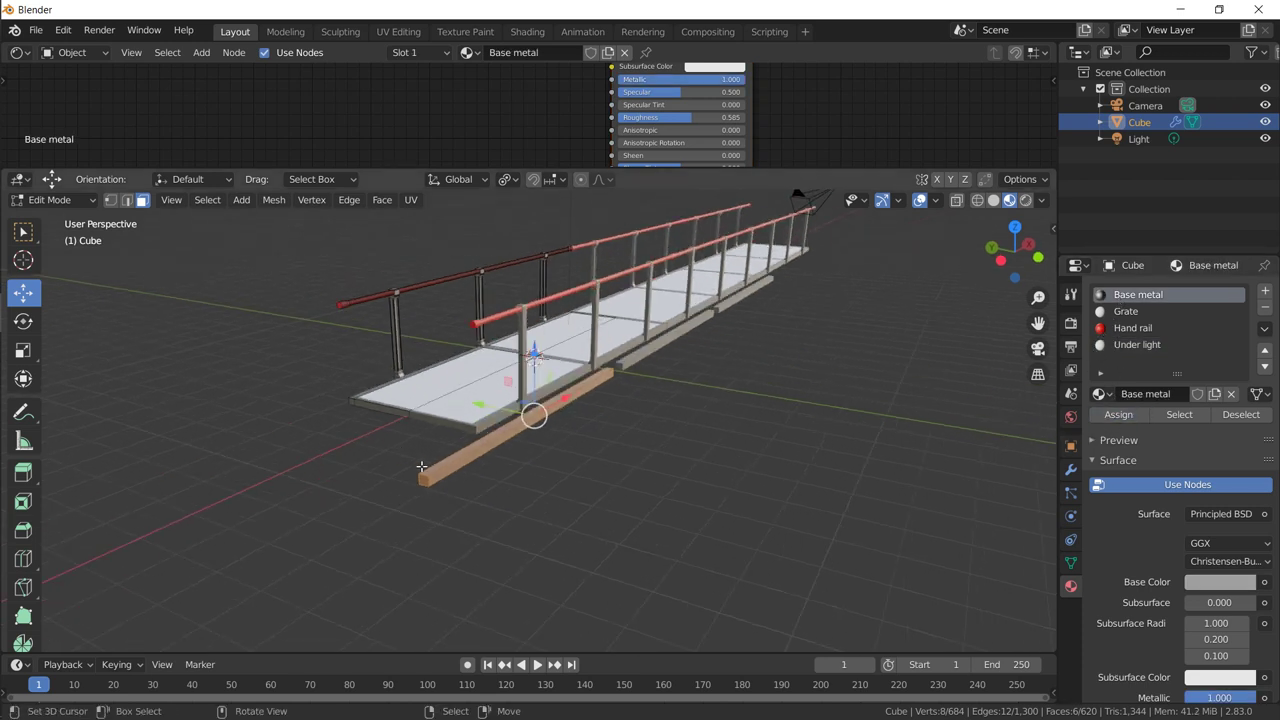
{"action": "middle_click_drag", "start_coordinate": [332, 340], "coordinate": [405, 403]}
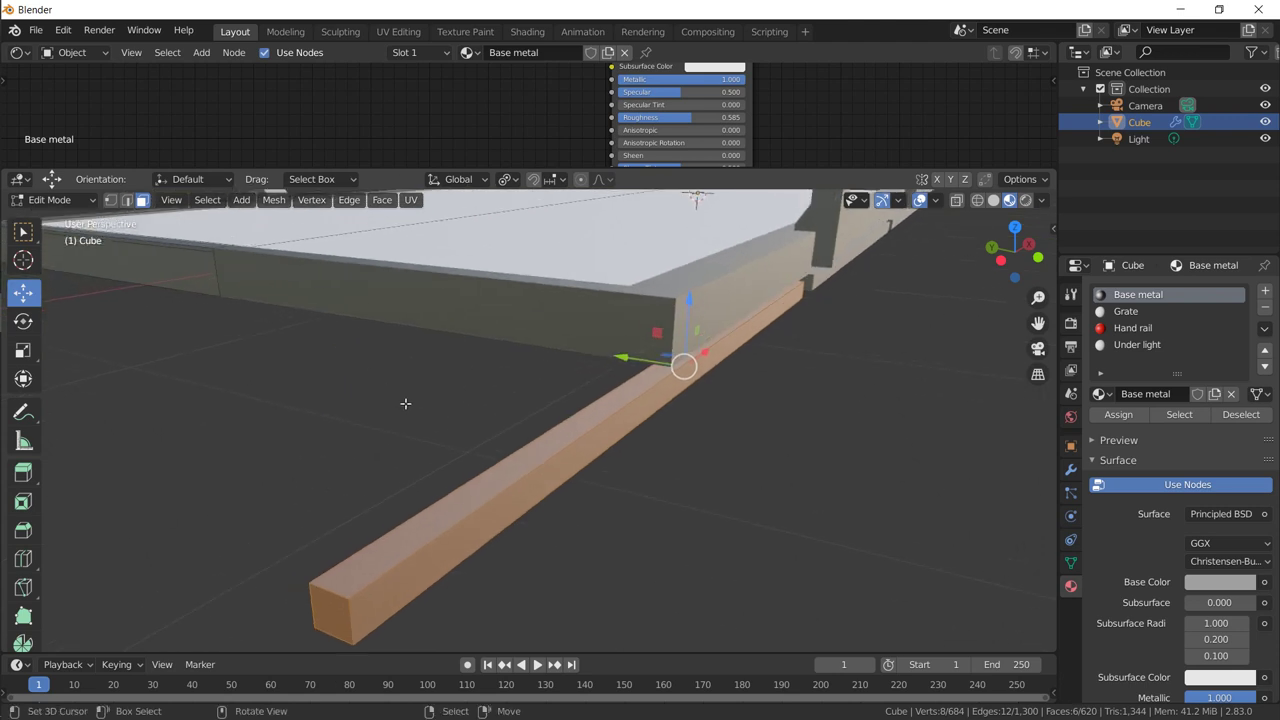
{"action": "left_click", "coordinate": [447, 518]}
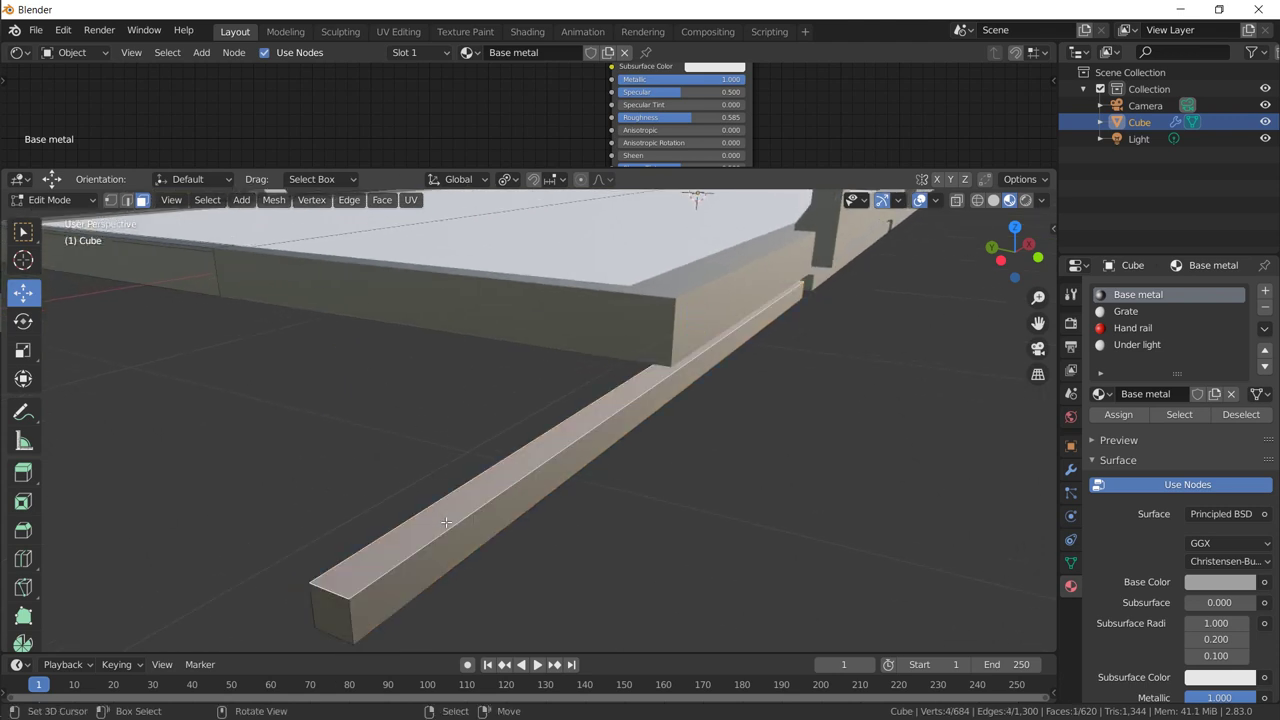
{"action": "key", "text": "i"}
{"action": "left_click", "coordinate": [918, 452]}
{"action": "left_click", "coordinate": [1133, 328]}
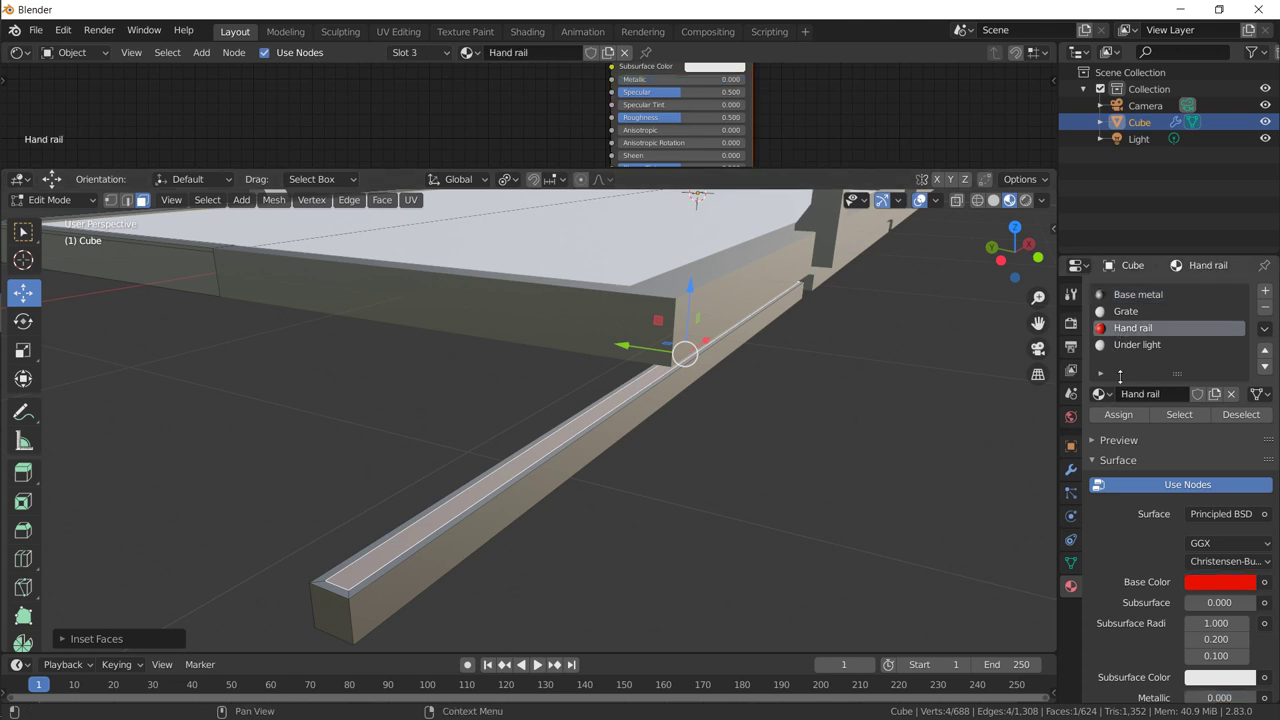
{"action": "left_click", "coordinate": [1130, 345]}
{"action": "left_click", "coordinate": [1113, 415]}
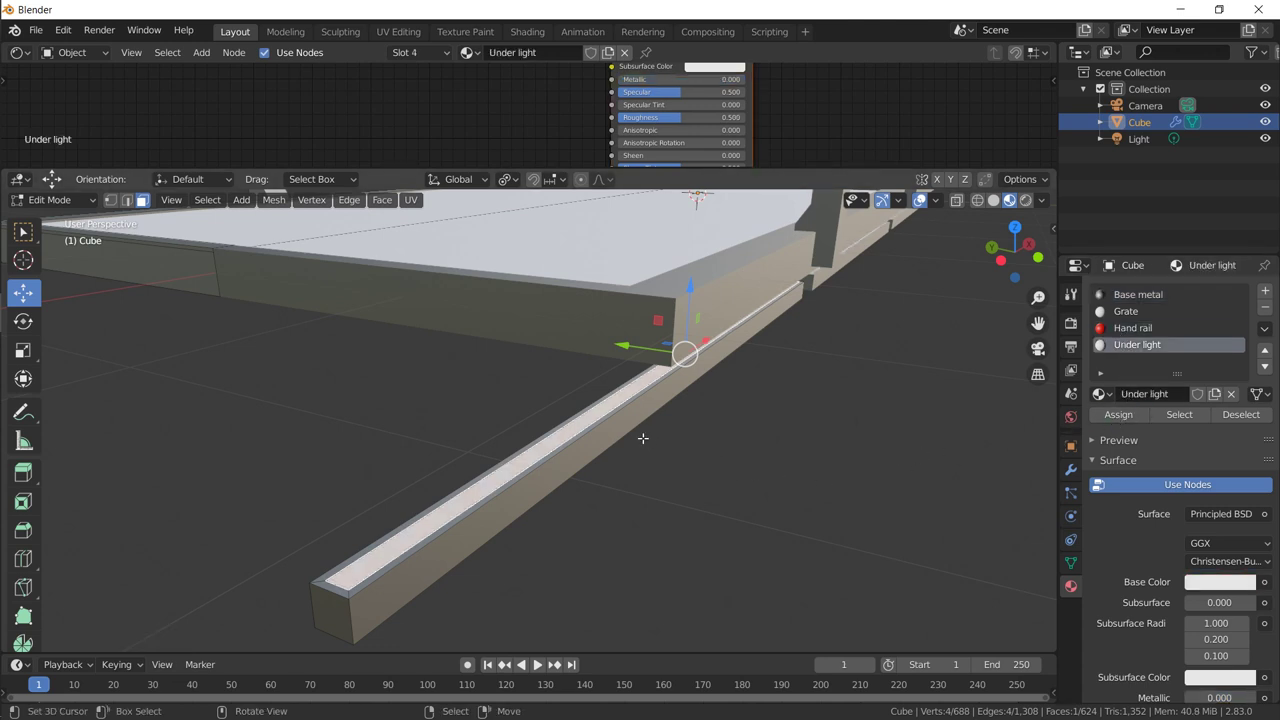
Step: Select the whole linked bar and move it along Y away from the centre so its mirrored copy separates
{"action": "scroll", "coordinate": [643, 438], "scroll_direction": "down", "scroll_amount": 5}
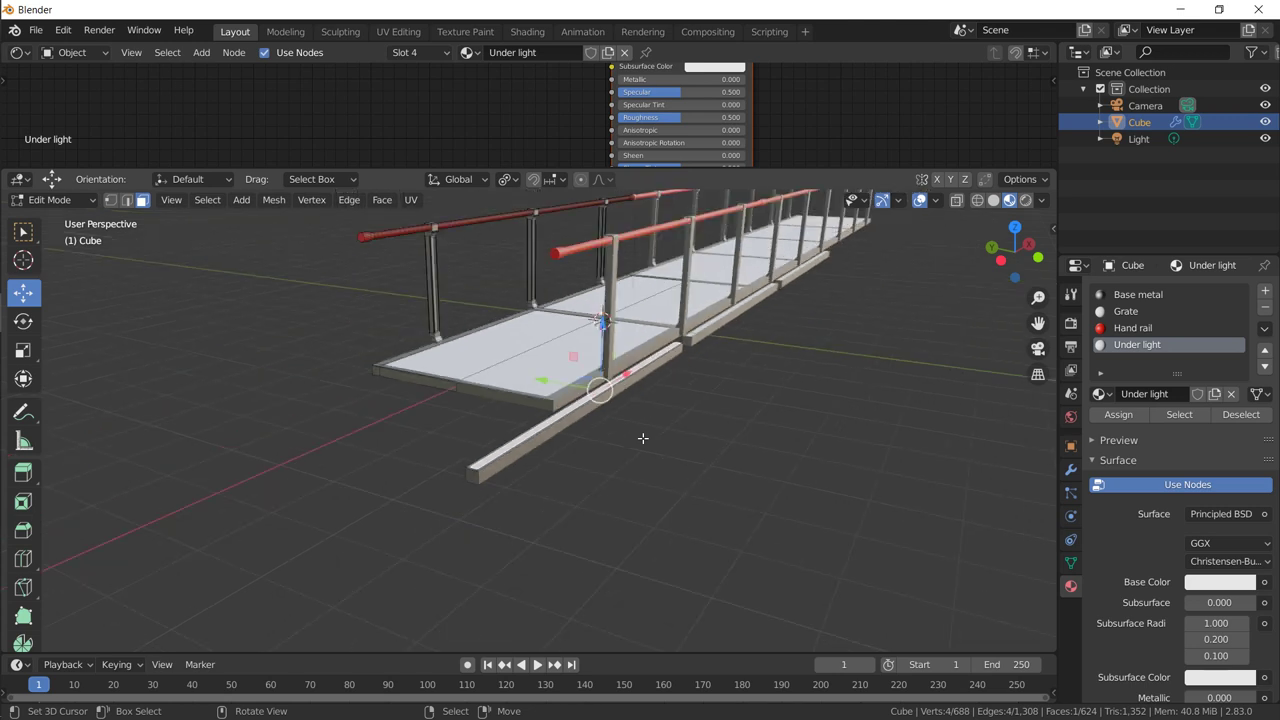
{"action": "key", "text": "ctrl+l"}
{"action": "middle_click_drag", "start_coordinate": [643, 438], "coordinate": [571, 365]}
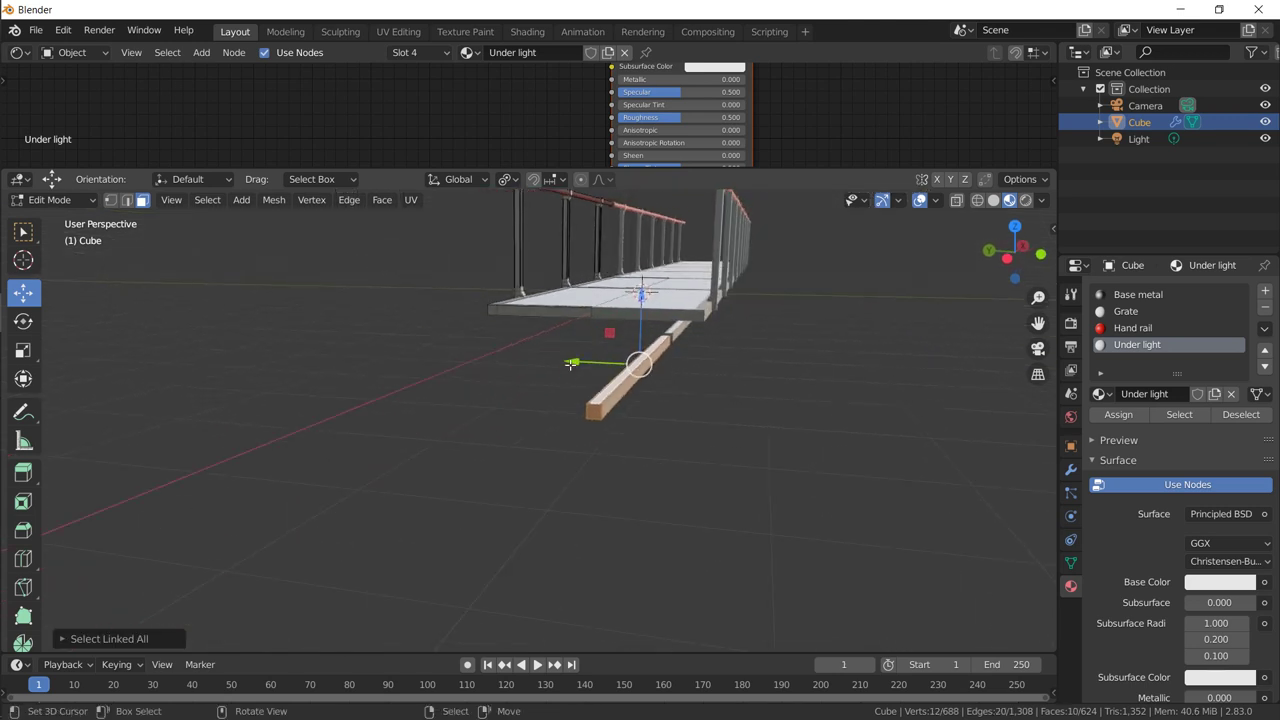
{"action": "left_click_drag", "start_coordinate": [571, 365], "coordinate": [537, 365]}
{"action": "middle_click_drag", "start_coordinate": [537, 365], "coordinate": [571, 357]}
{"action": "left_click_drag", "start_coordinate": [571, 357], "coordinate": [549, 351]}
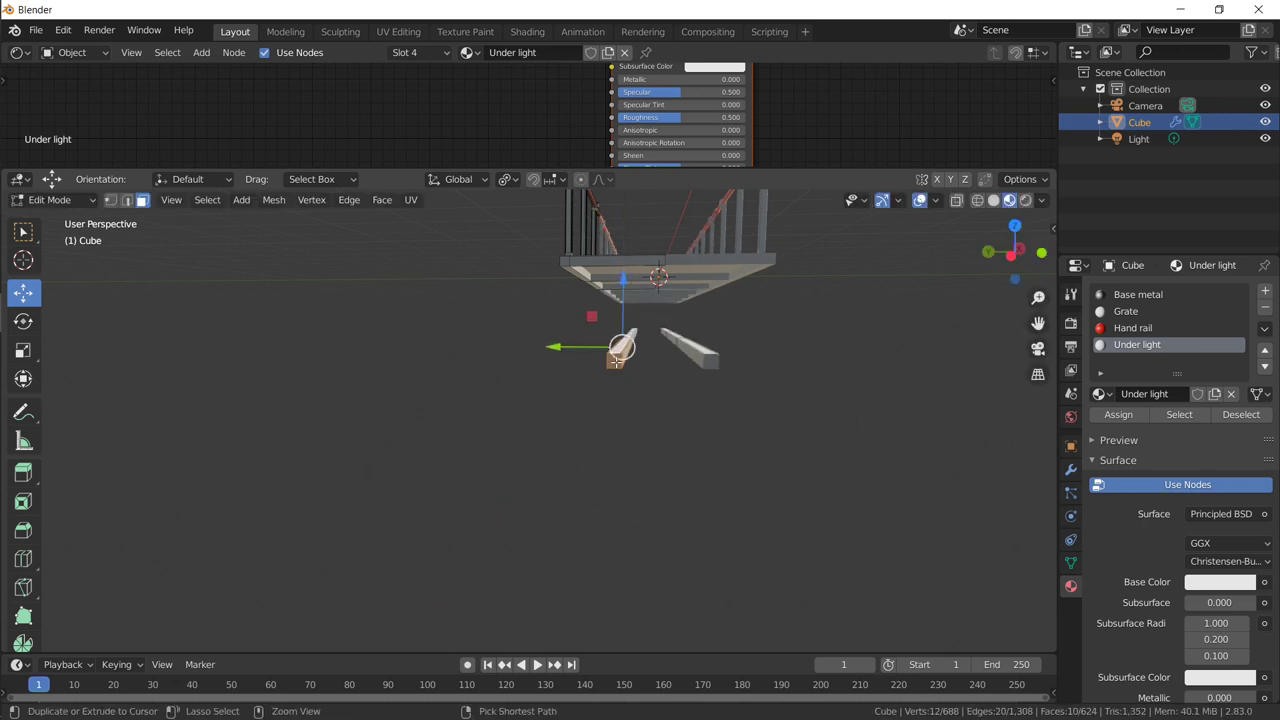
Step: Raise the bar along Z until it meets the catwalk's underside and return to Object Mode
{"action": "middle_click_drag", "start_coordinate": [549, 351], "coordinate": [558, 358]}
{"action": "left_click_drag", "start_coordinate": [613, 293], "coordinate": [636, 228]}
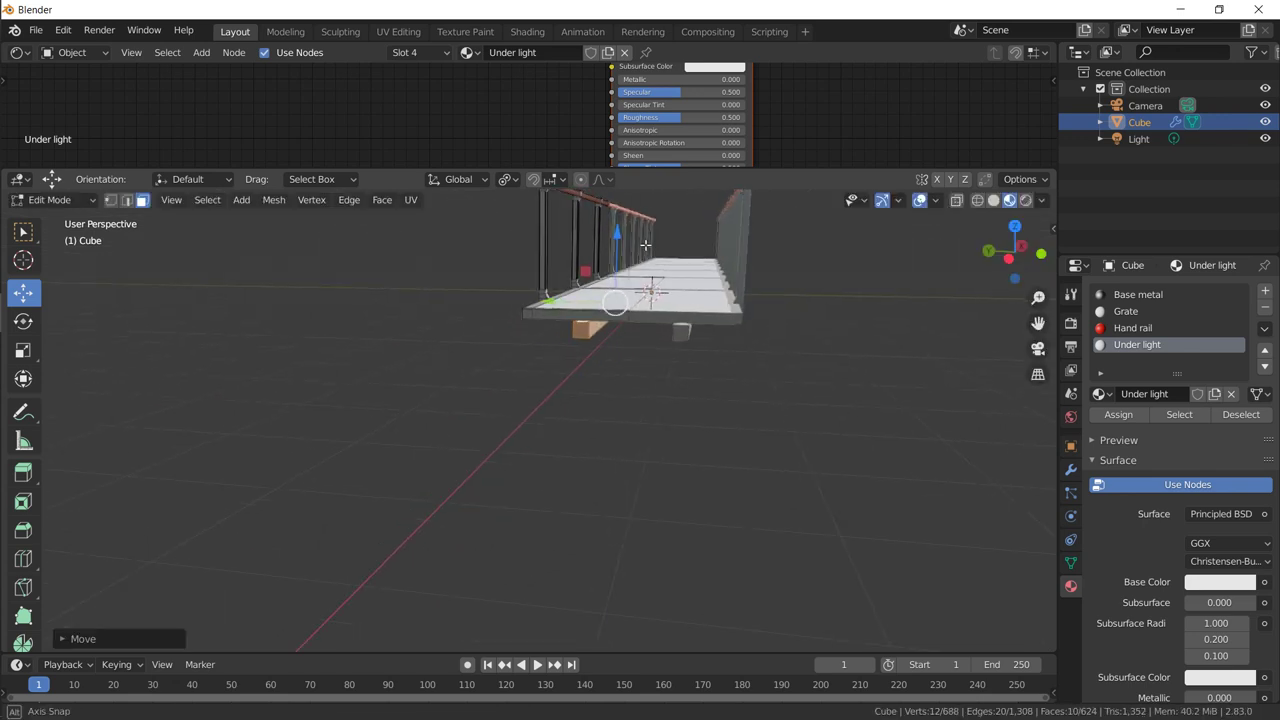
{"action": "middle_click_drag", "start_coordinate": [636, 228], "coordinate": [610, 258]}
{"action": "key", "text": "Tab"}
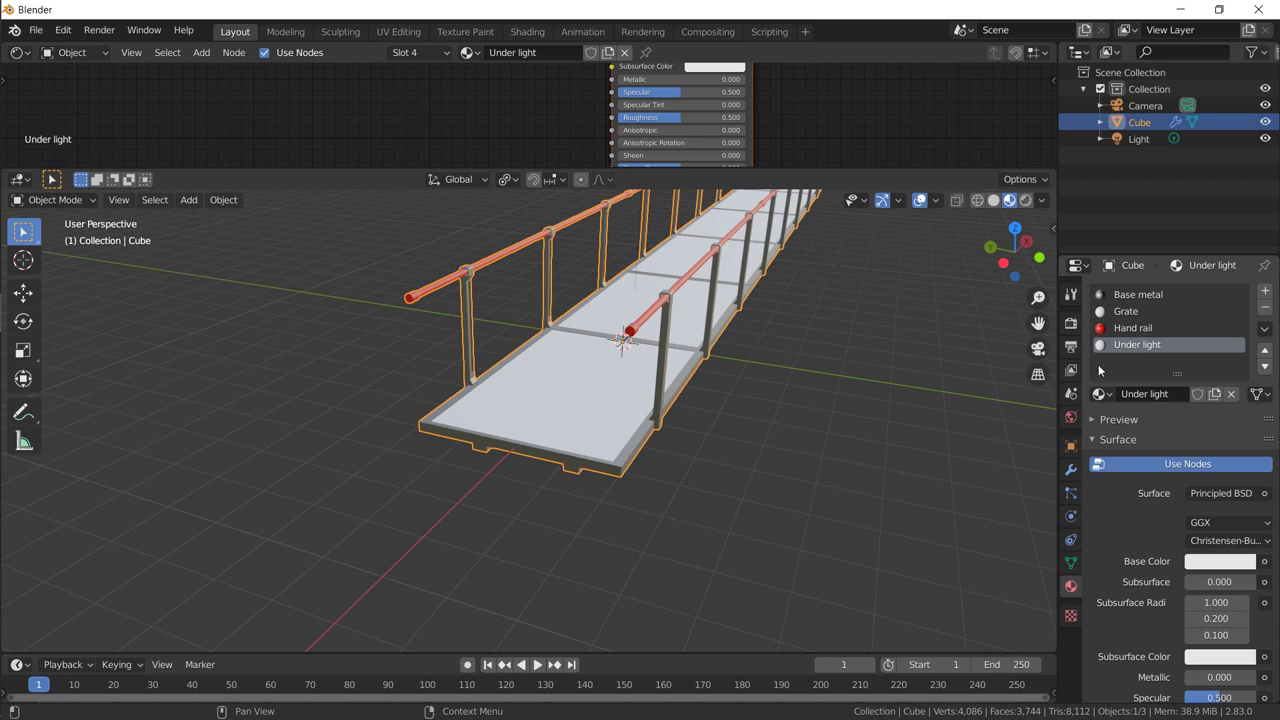
Step: Change the Under light material's surface shader to Emission
{"action": "left_click", "coordinate": [1226, 494]}
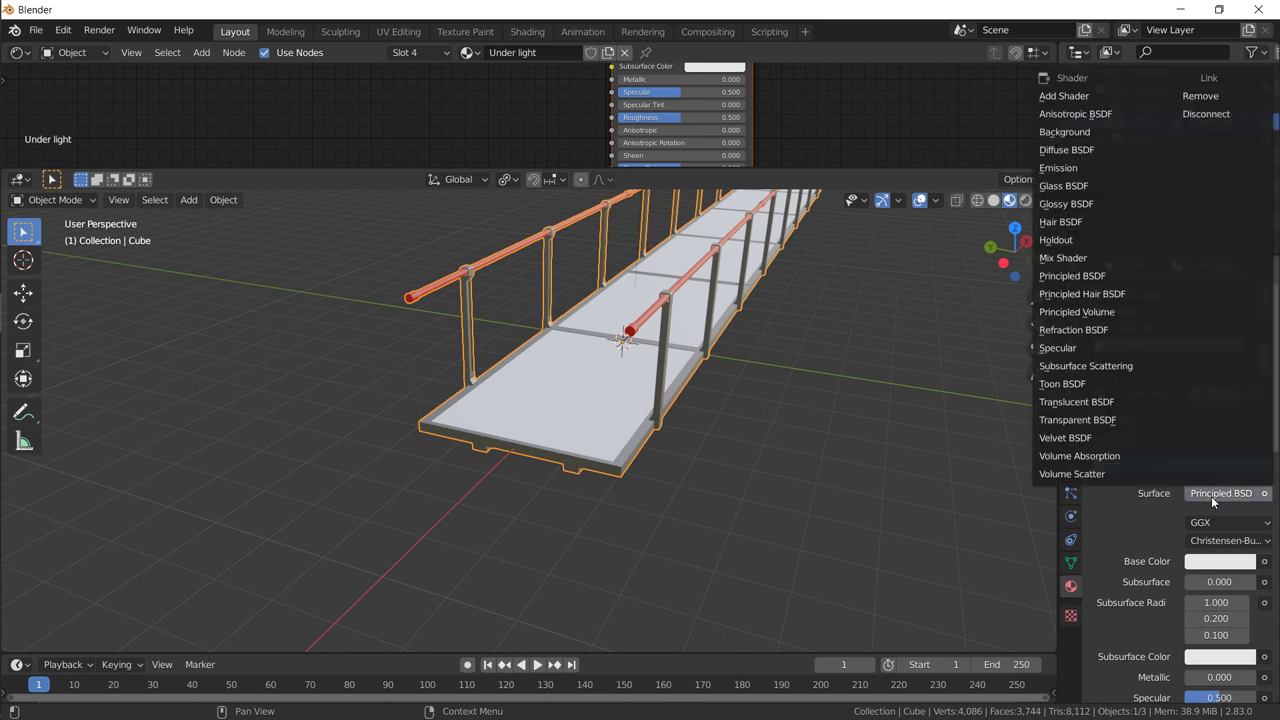
{"action": "left_click", "coordinate": [1211, 496]}
{"action": "left_click", "coordinate": [1236, 499]}
{"action": "key", "text": "e"}
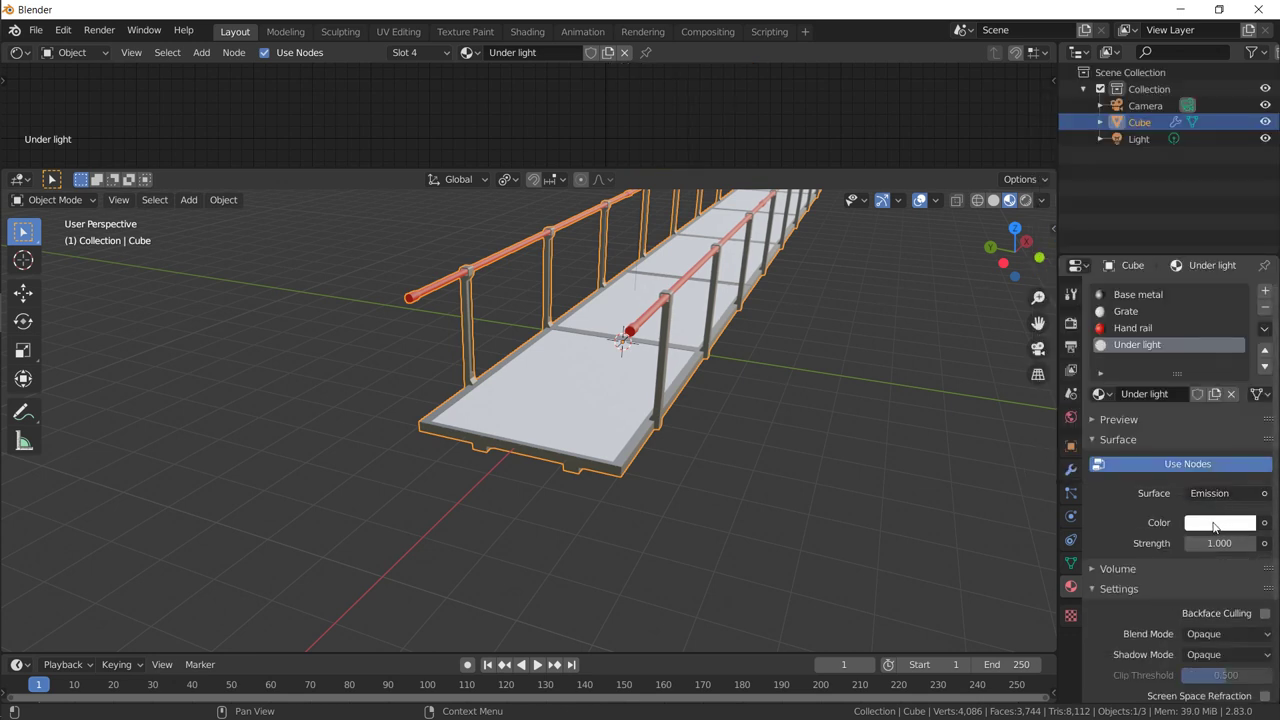
Step: Set the Under light emission colour to pure red and its strength to 20
{"action": "left_click", "coordinate": [1207, 523]}
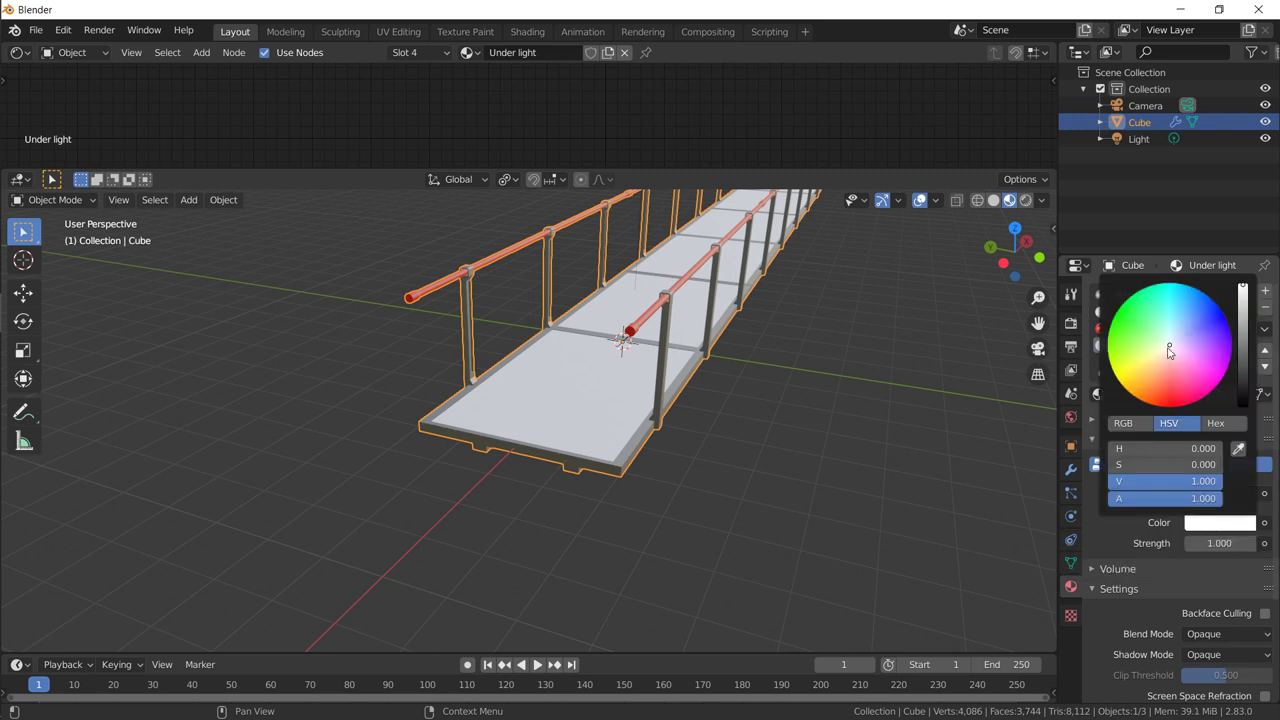
{"action": "left_click_drag", "start_coordinate": [1169, 350], "coordinate": [1170, 406]}
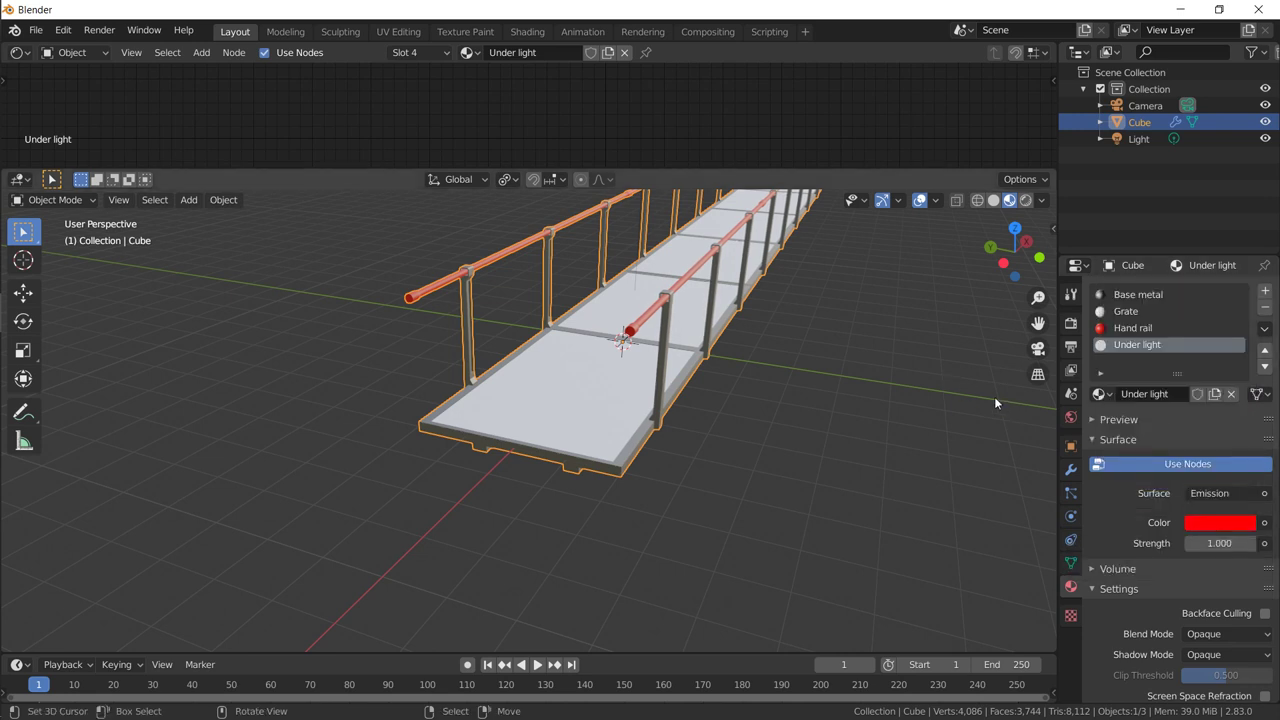
{"action": "left_click", "coordinate": [1212, 544]}
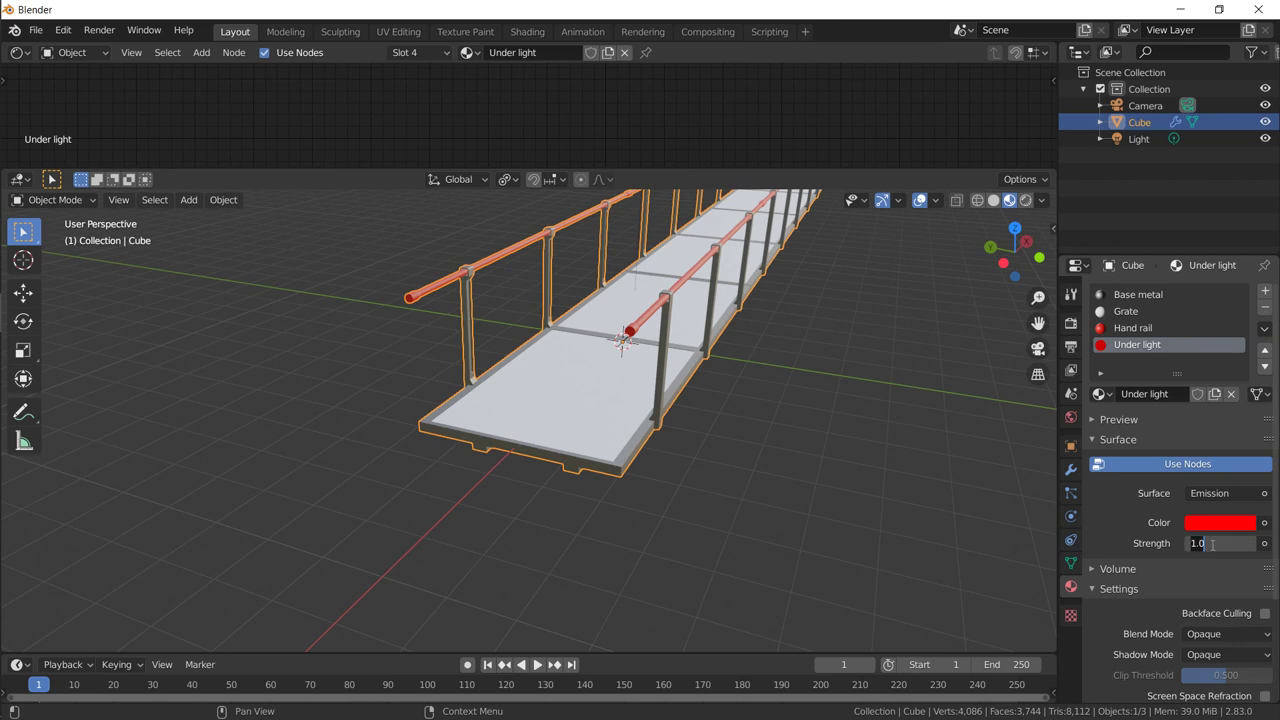
{"action": "key", "text": "Return"}
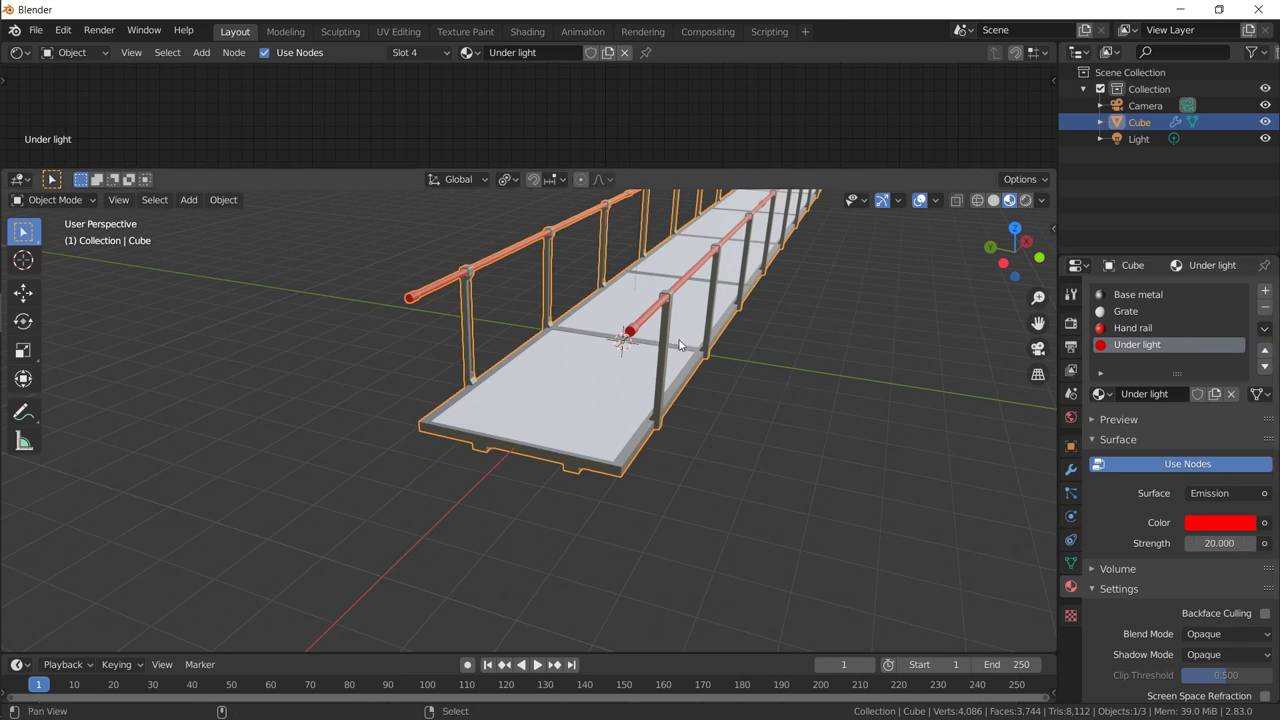
Step: Select the catwalk's Grate material and enlarge the node editor until its shader nodes have room
{"action": "middle_click_drag", "start_coordinate": [812, 397], "coordinate": [608, 423]}
{"action": "key", "text": "Tab"}
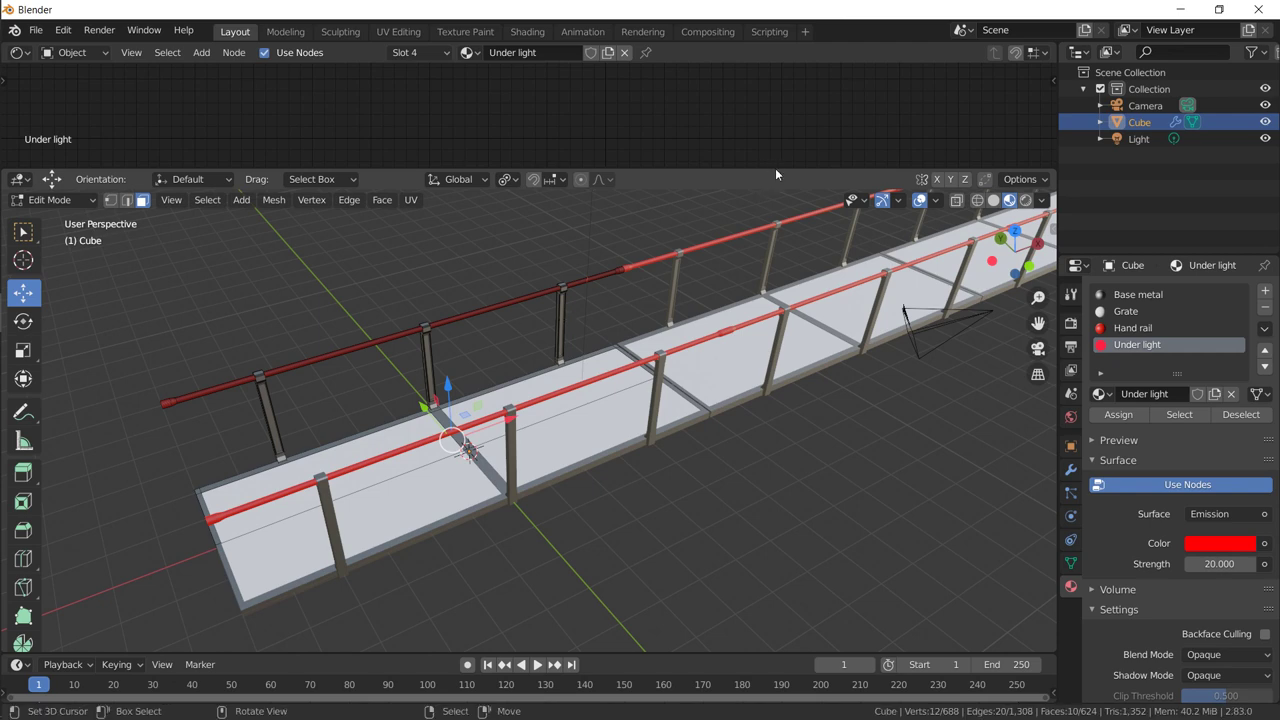
{"action": "left_click_drag", "start_coordinate": [768, 170], "coordinate": [767, 269]}
{"action": "key", "text": "Tab"}
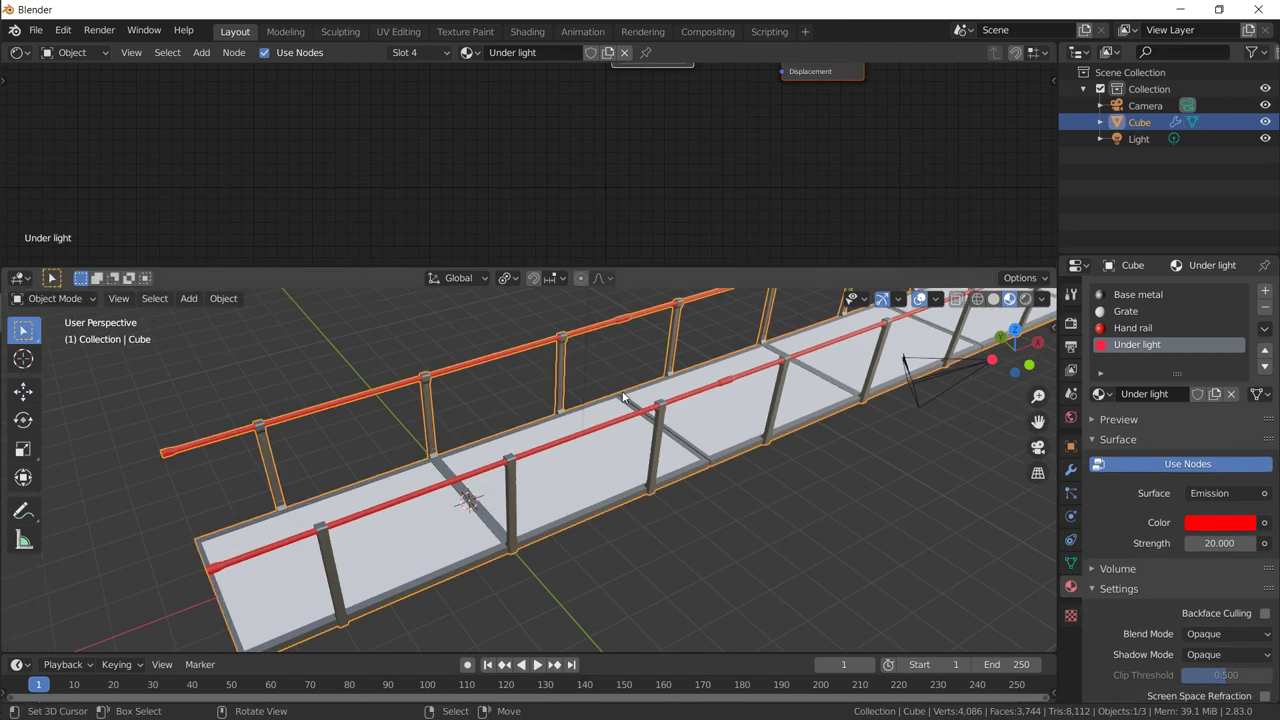
{"action": "left_click", "coordinate": [1101, 316]}
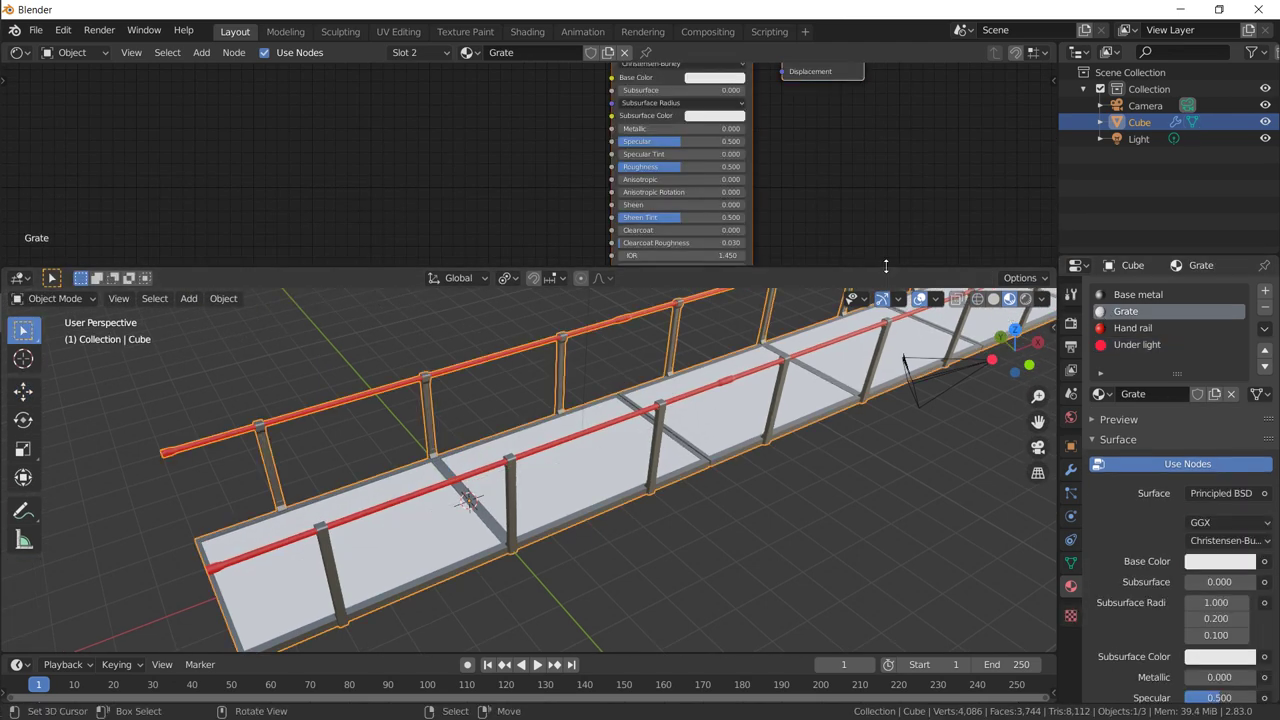
{"action": "left_click_drag", "start_coordinate": [886, 268], "coordinate": [866, 356]}
{"action": "middle_click_drag", "start_coordinate": [866, 358], "coordinate": [740, 420]}
{"action": "middle_click_drag", "start_coordinate": [528, 225], "coordinate": [558, 236]}
Step: Switch to the web browser, look through the grill textures on 3dtextures.me and examine the Metal Grill 004 page
{"action": "key", "text": "alt+Tab"}
{"action": "key", "text": "alt+Tab"}
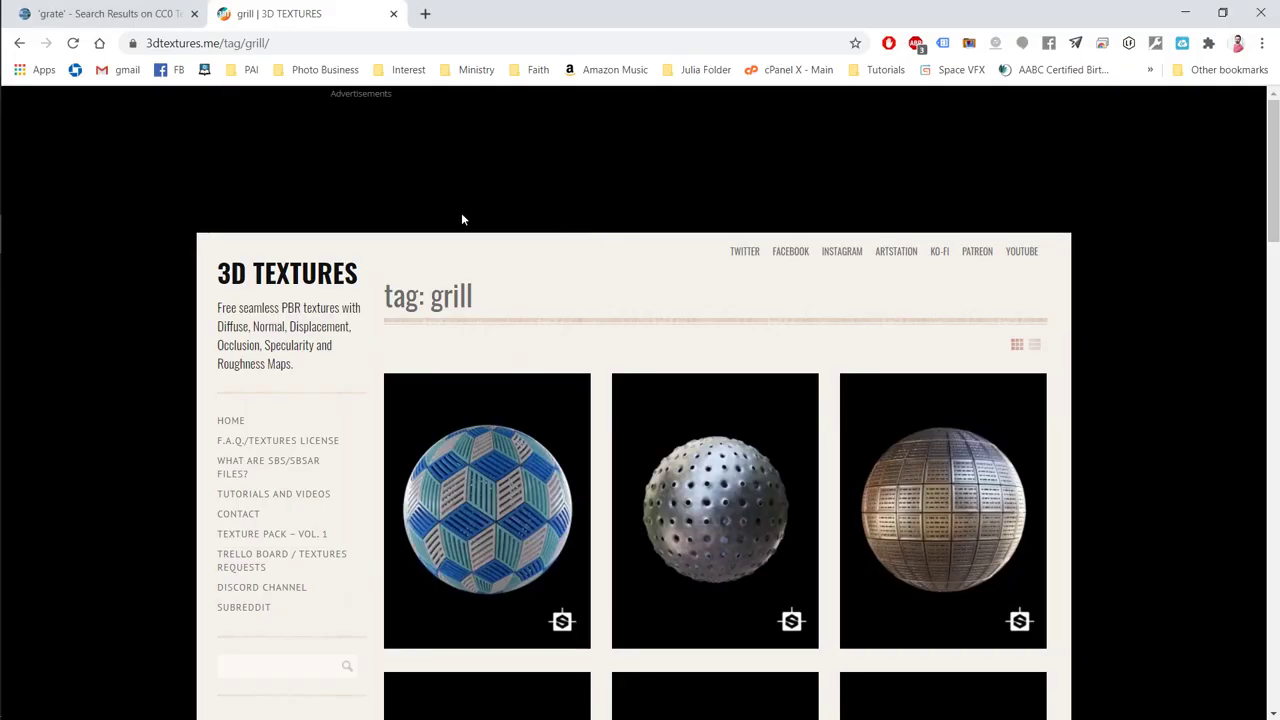
{"action": "key", "text": "ctrl+a"}
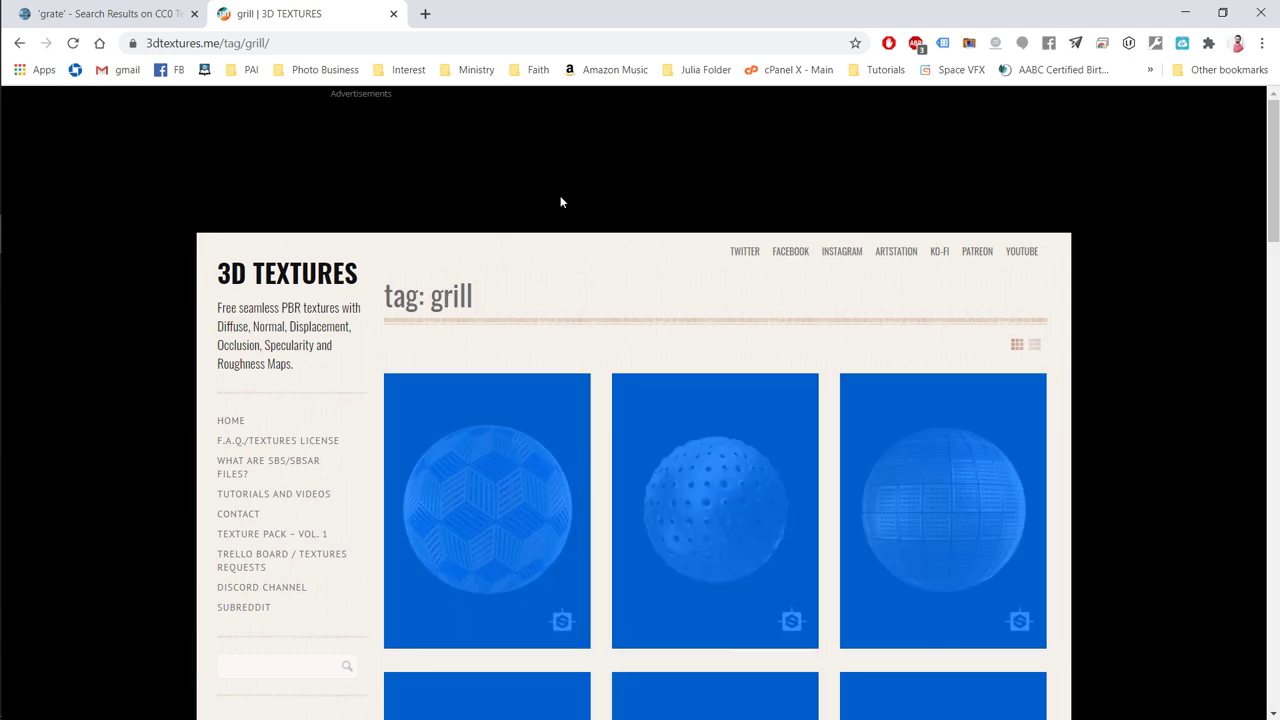
{"action": "left_click", "coordinate": [619, 311]}
{"action": "scroll", "coordinate": [611, 314], "scroll_direction": "down", "scroll_amount": 5}
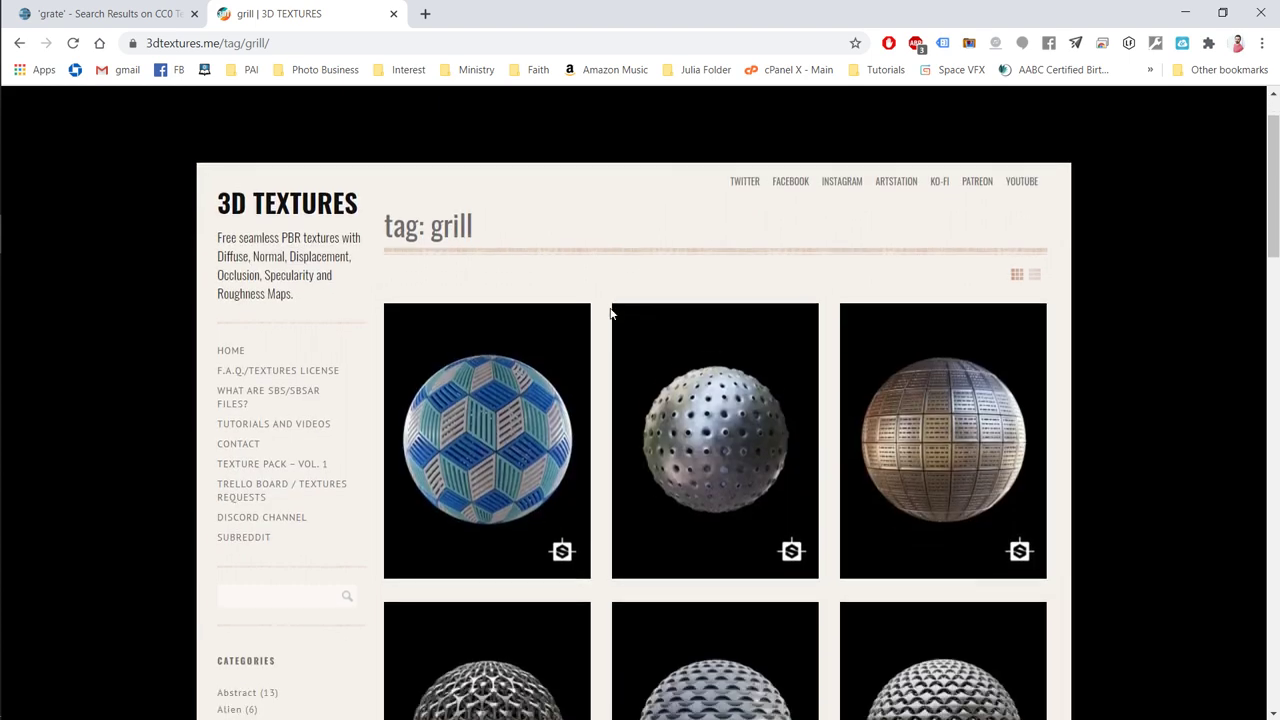
{"action": "scroll", "coordinate": [611, 314], "scroll_direction": "down", "scroll_amount": 1}
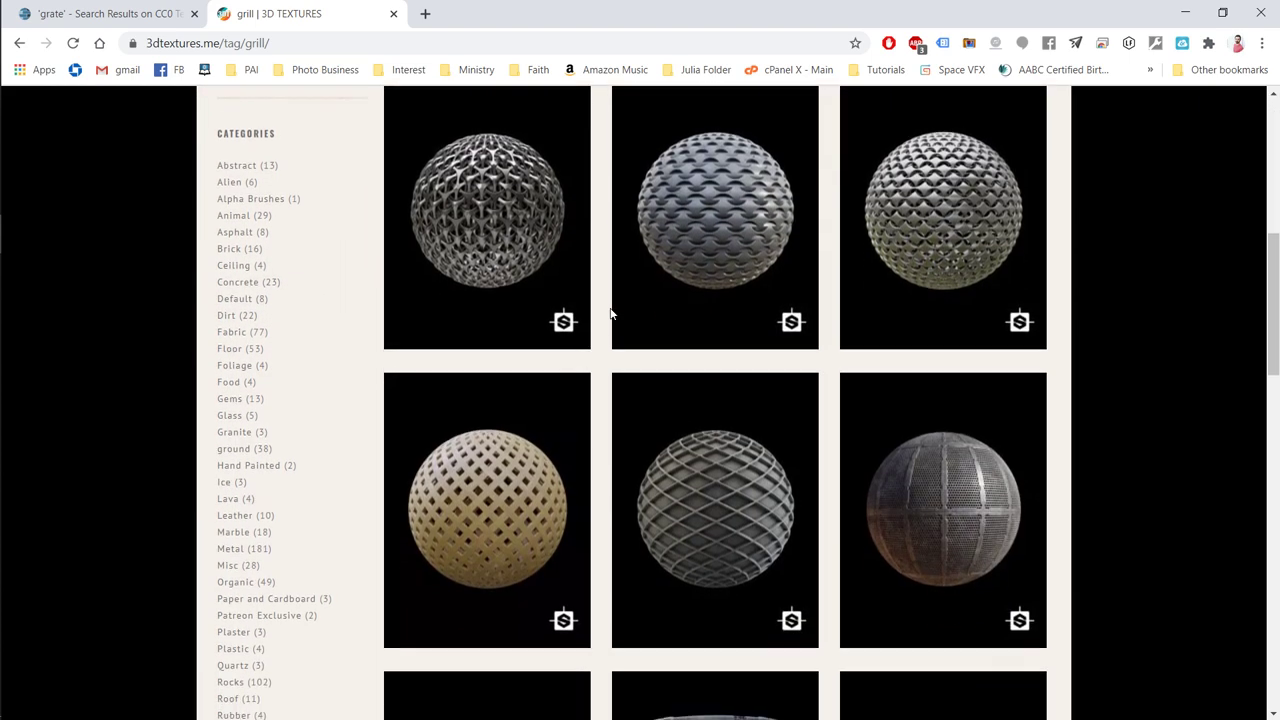
{"action": "scroll", "coordinate": [913, 376], "scroll_direction": "down", "scroll_amount": 2}
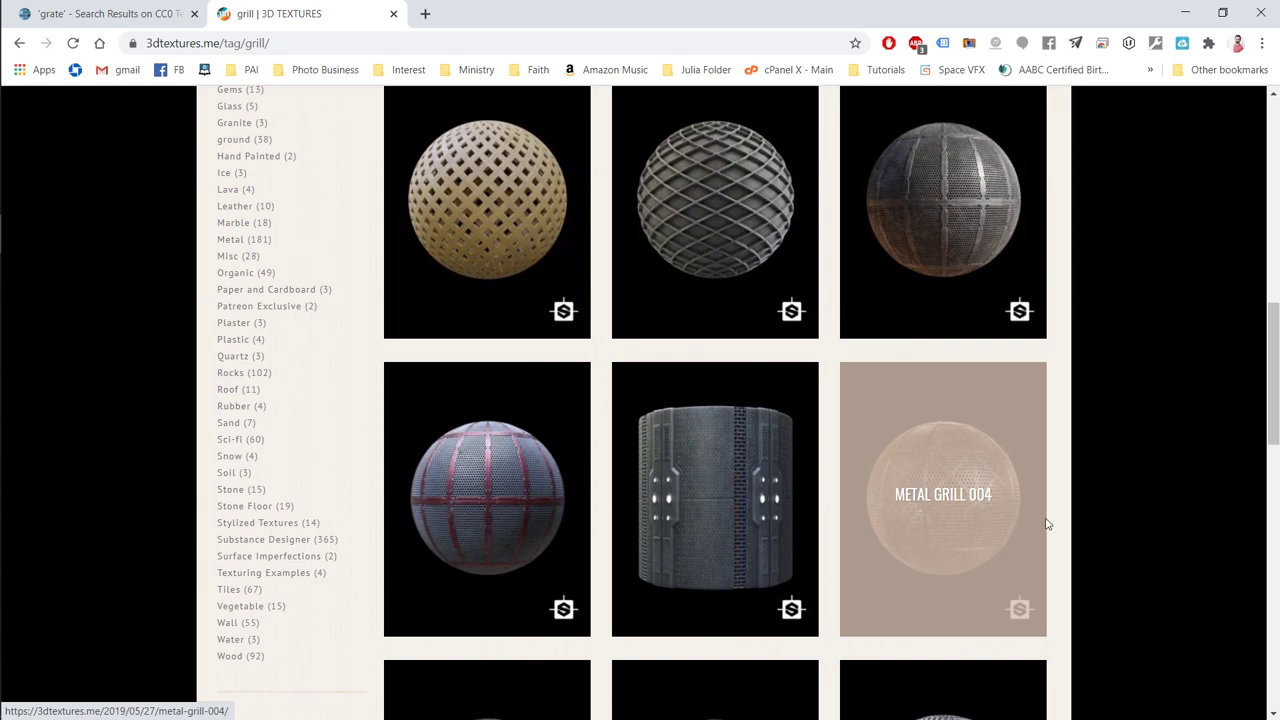
{"action": "left_click", "coordinate": [965, 498]}
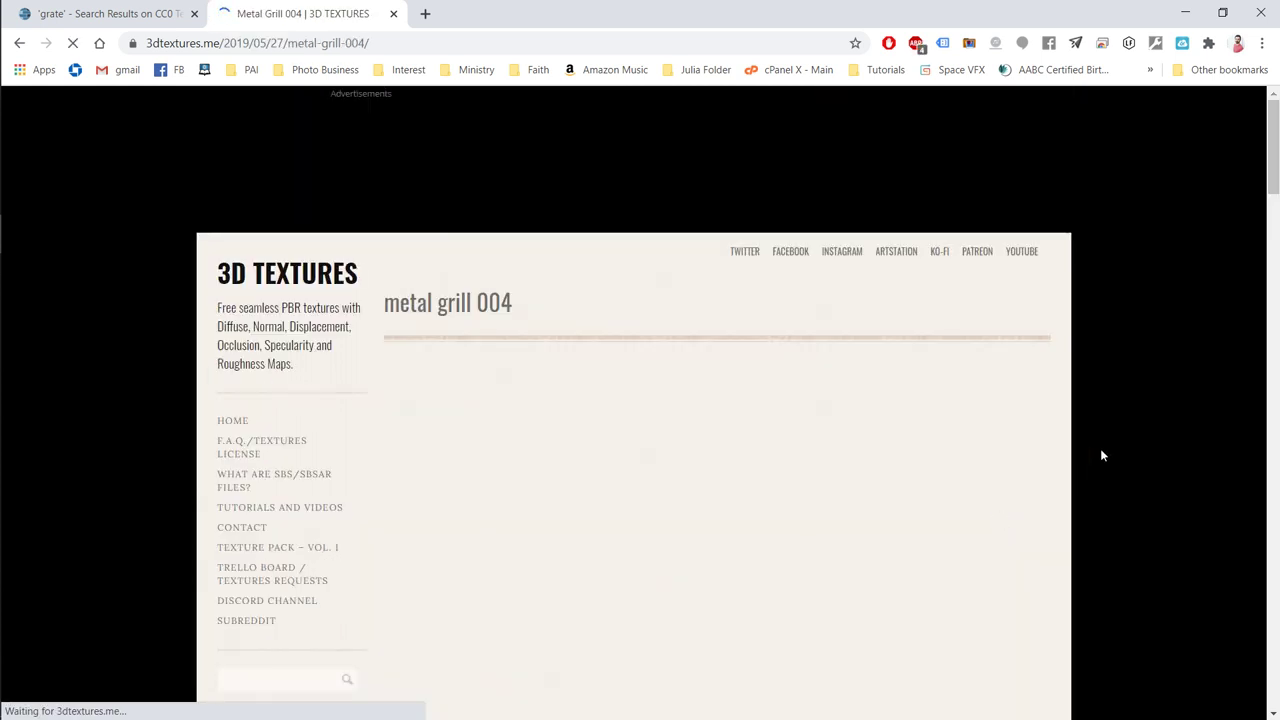
{"action": "scroll", "coordinate": [1019, 394], "scroll_direction": "down", "scroll_amount": 1}
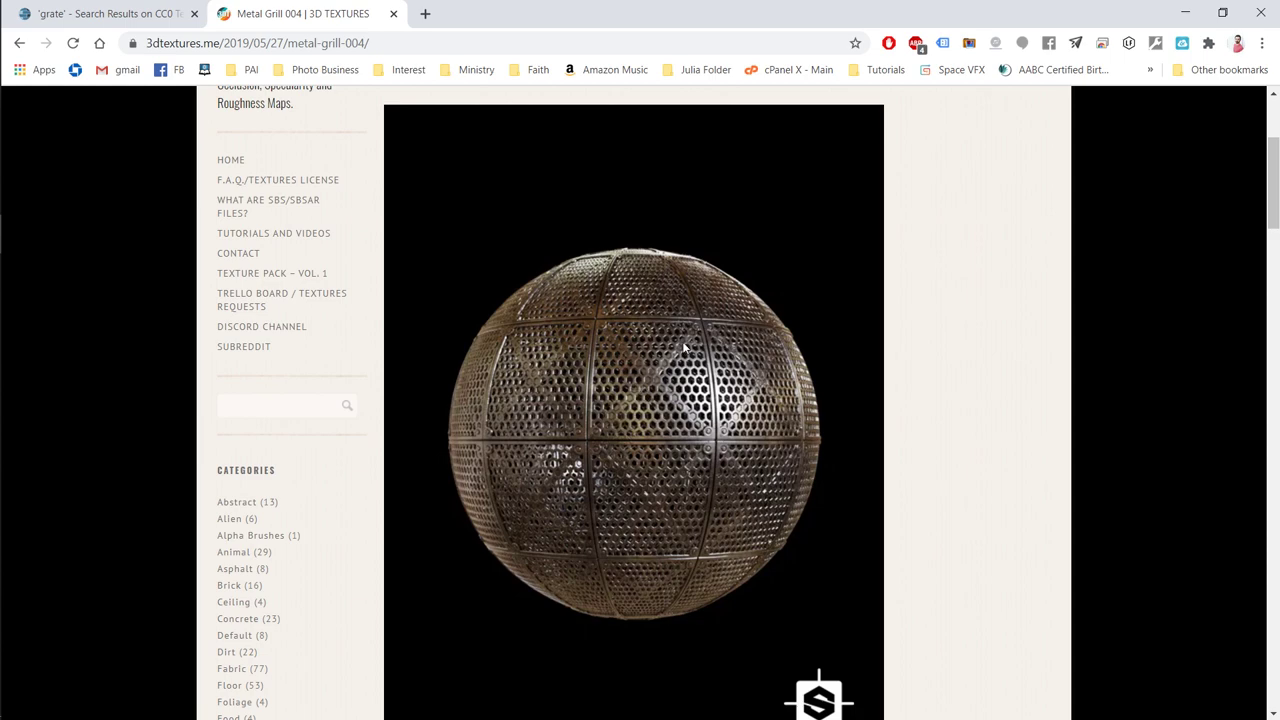
{"action": "scroll", "coordinate": [684, 347], "scroll_direction": "up", "scroll_amount": 1}
{"action": "scroll", "coordinate": [684, 347], "scroll_direction": "down", "scroll_amount": 2}
Step: Switch back to Blender and run Principled Texture Setup on the Grate's Principled BSDF with all images from the Metal_Grill_004_SD folder
{"action": "key", "text": "alt+Tab"}
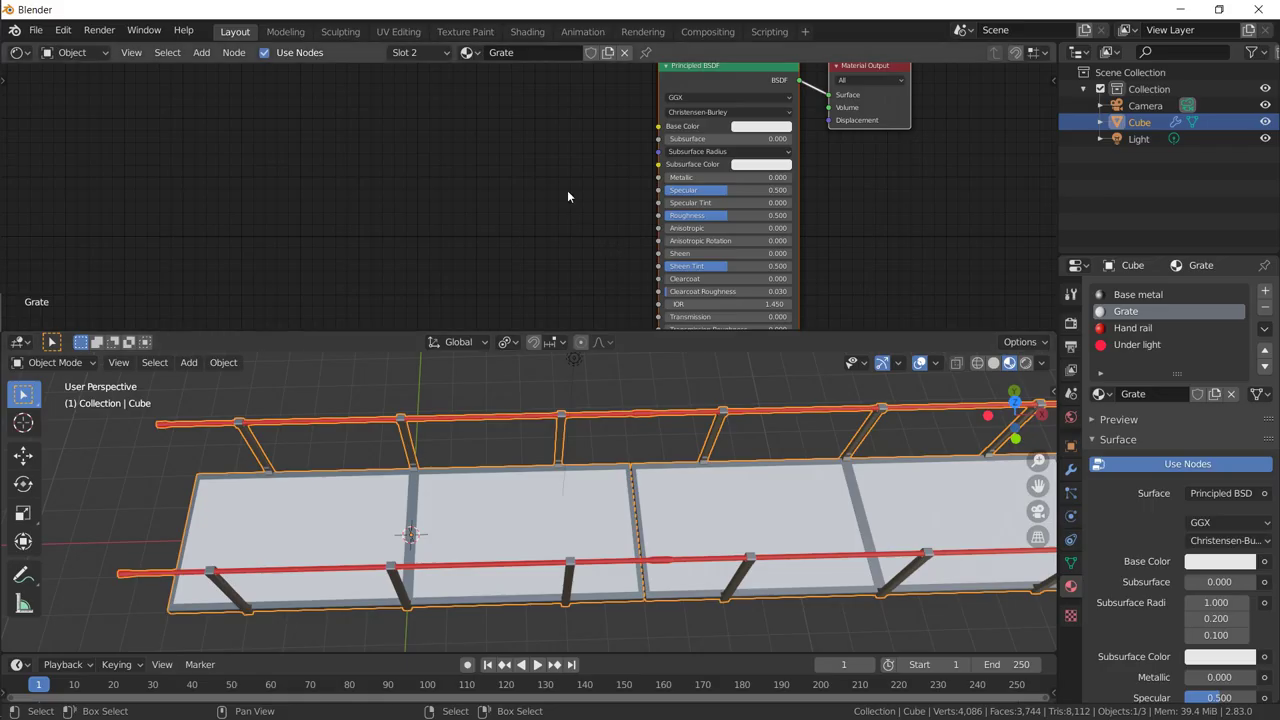
{"action": "middle_click_drag", "start_coordinate": [567, 190], "coordinate": [597, 227]}
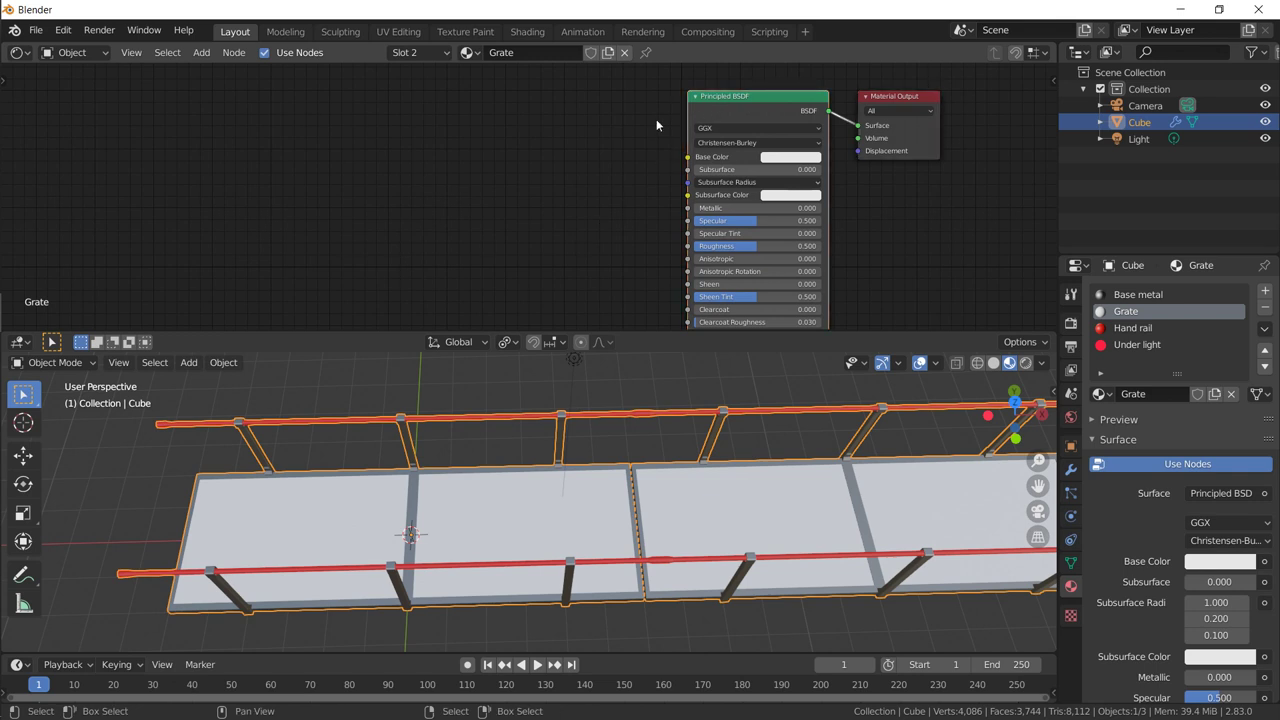
{"action": "middle_click_drag", "start_coordinate": [606, 129], "coordinate": [649, 140]}
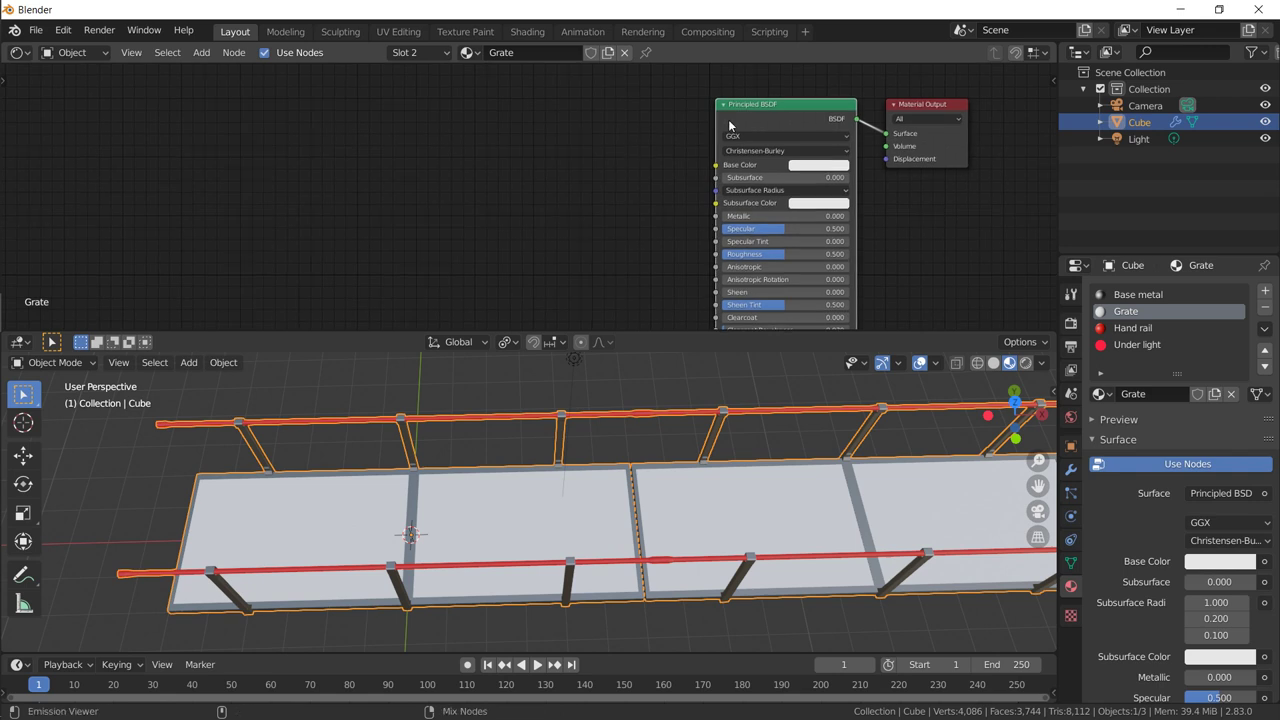
{"action": "key", "text": "ctrl+shift+t"}
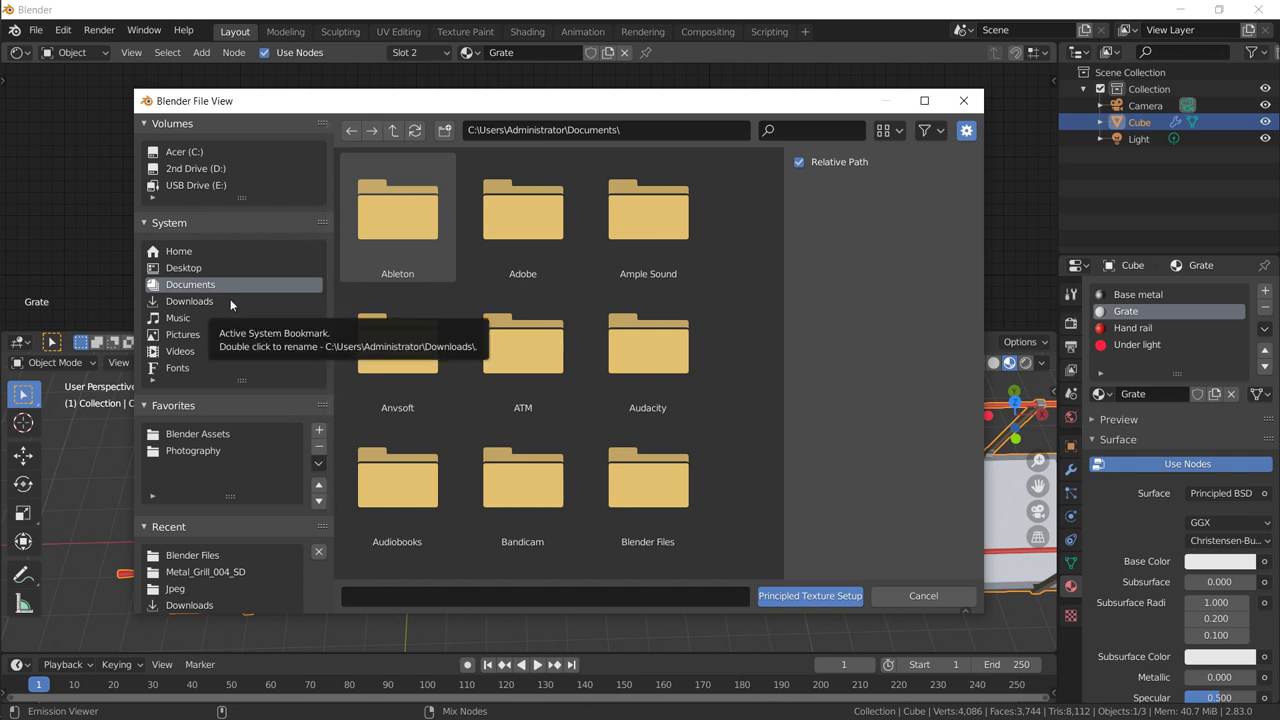
{"action": "left_click", "coordinate": [204, 574]}
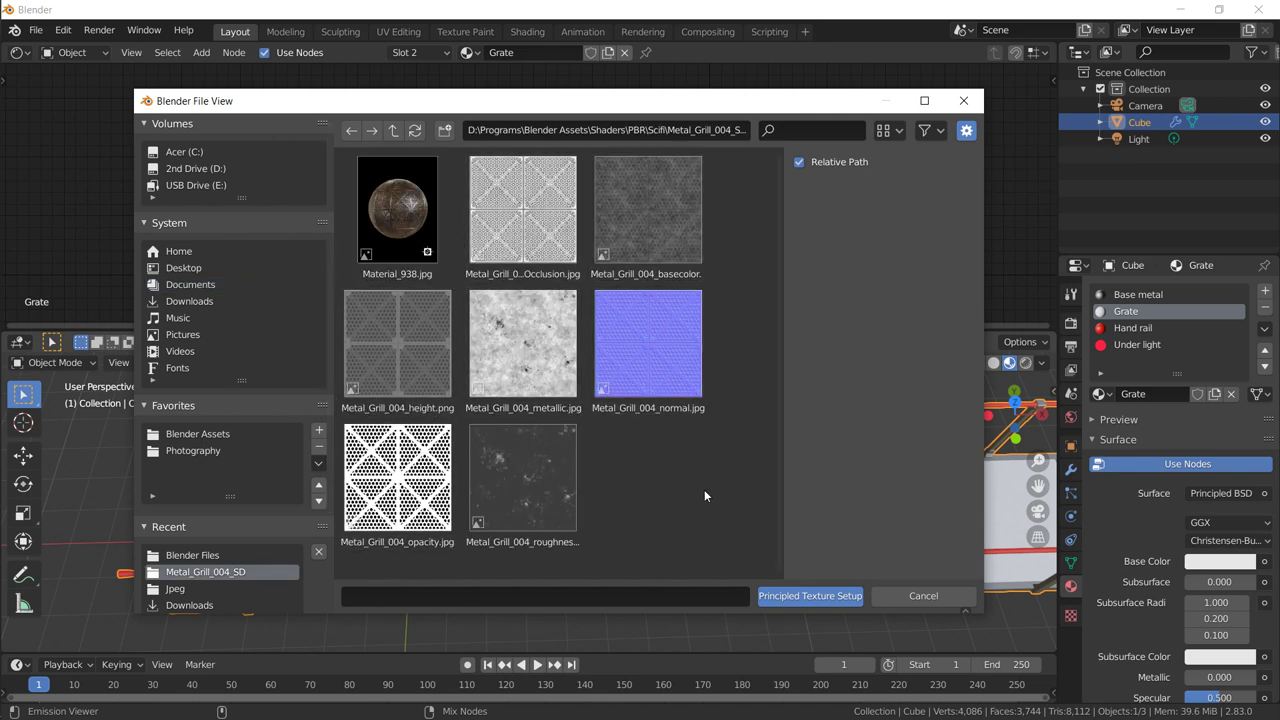
{"action": "left_click_drag", "start_coordinate": [705, 490], "coordinate": [390, 197]}
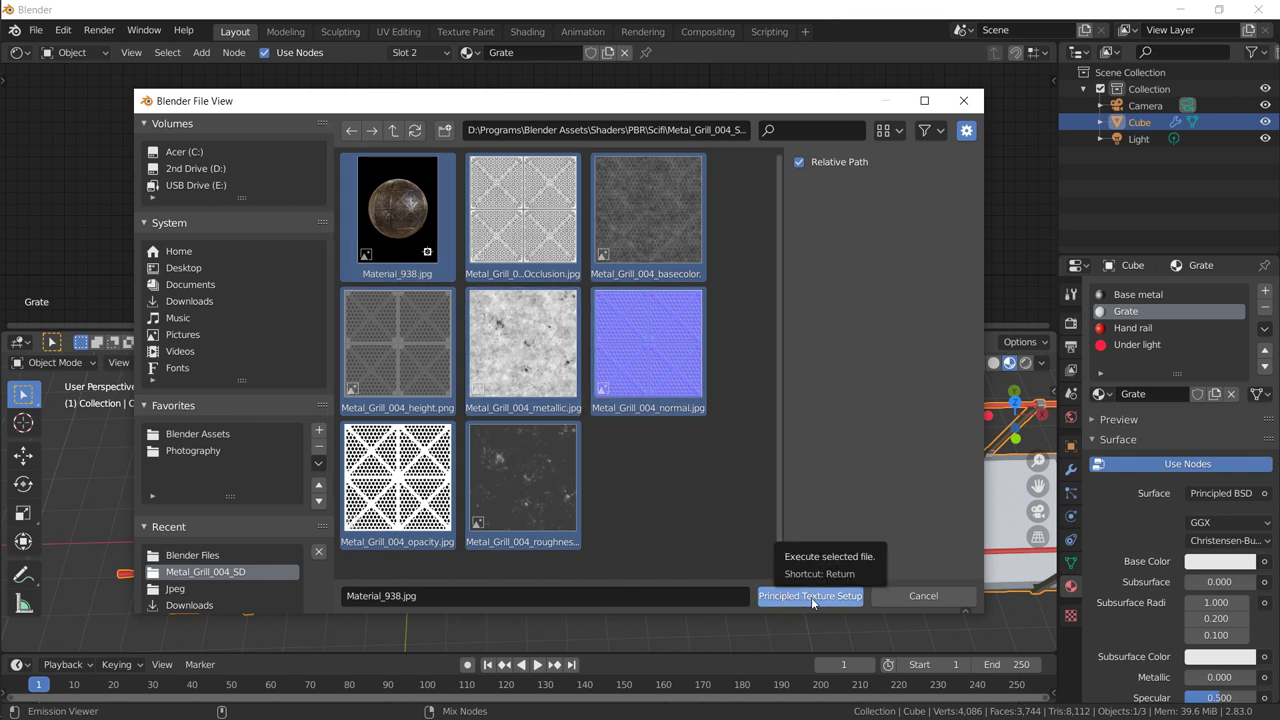
{"action": "left_click", "coordinate": [811, 597]}
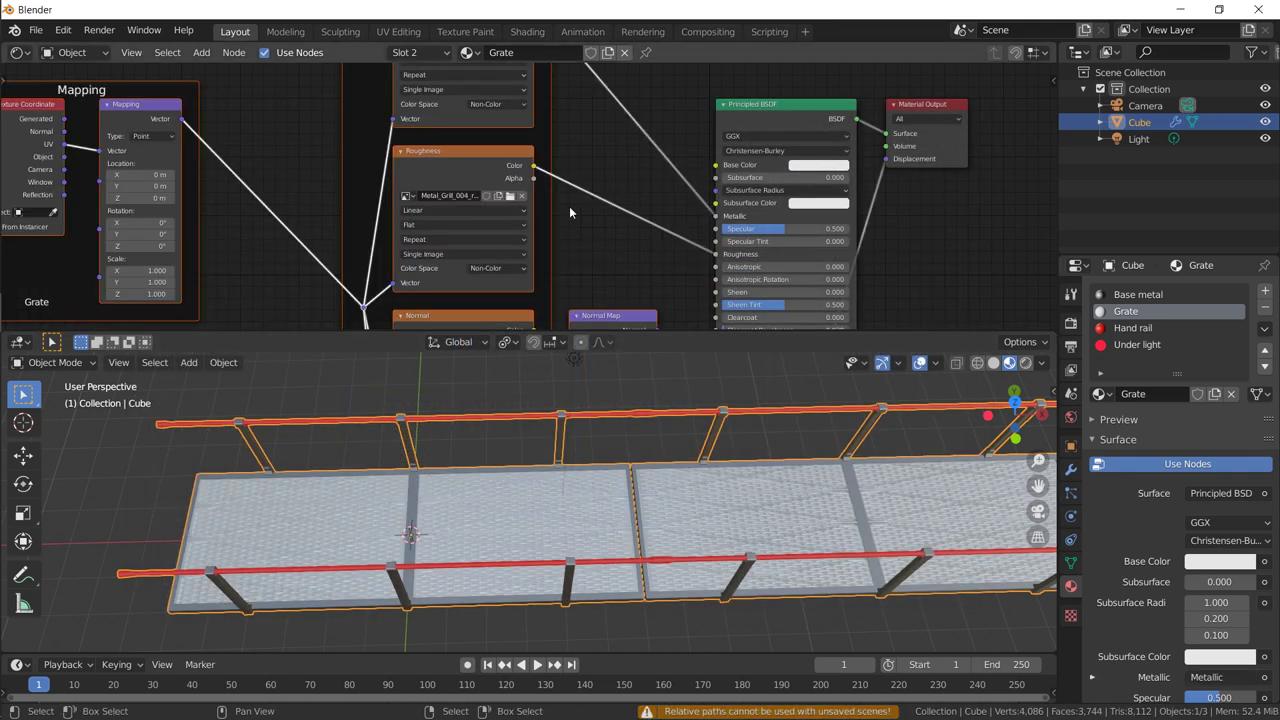
Step: Spread the Material Output and Principled BSDF nodes away from the texture nodes to make room between them
{"action": "scroll", "coordinate": [569, 212], "scroll_direction": "down", "scroll_amount": 6}
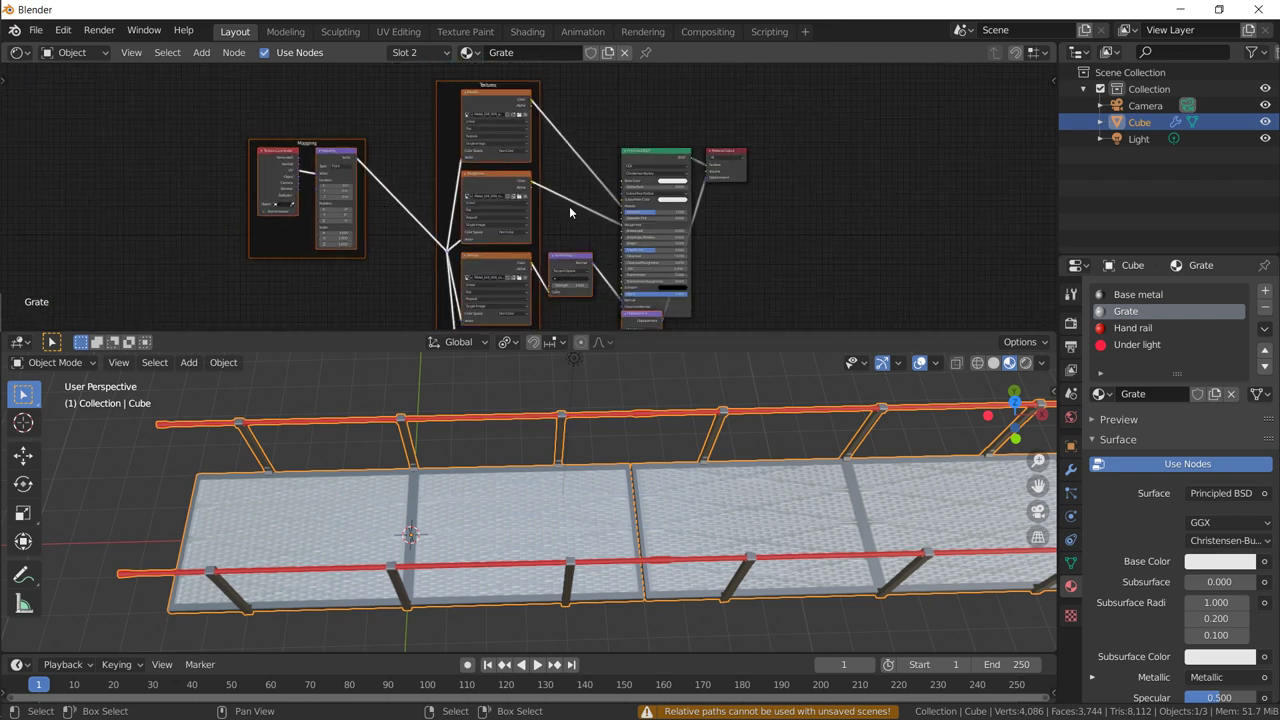
{"action": "scroll", "coordinate": [569, 206], "scroll_direction": "down", "scroll_amount": 2}
{"action": "middle_click_drag", "start_coordinate": [723, 283], "coordinate": [730, 231]}
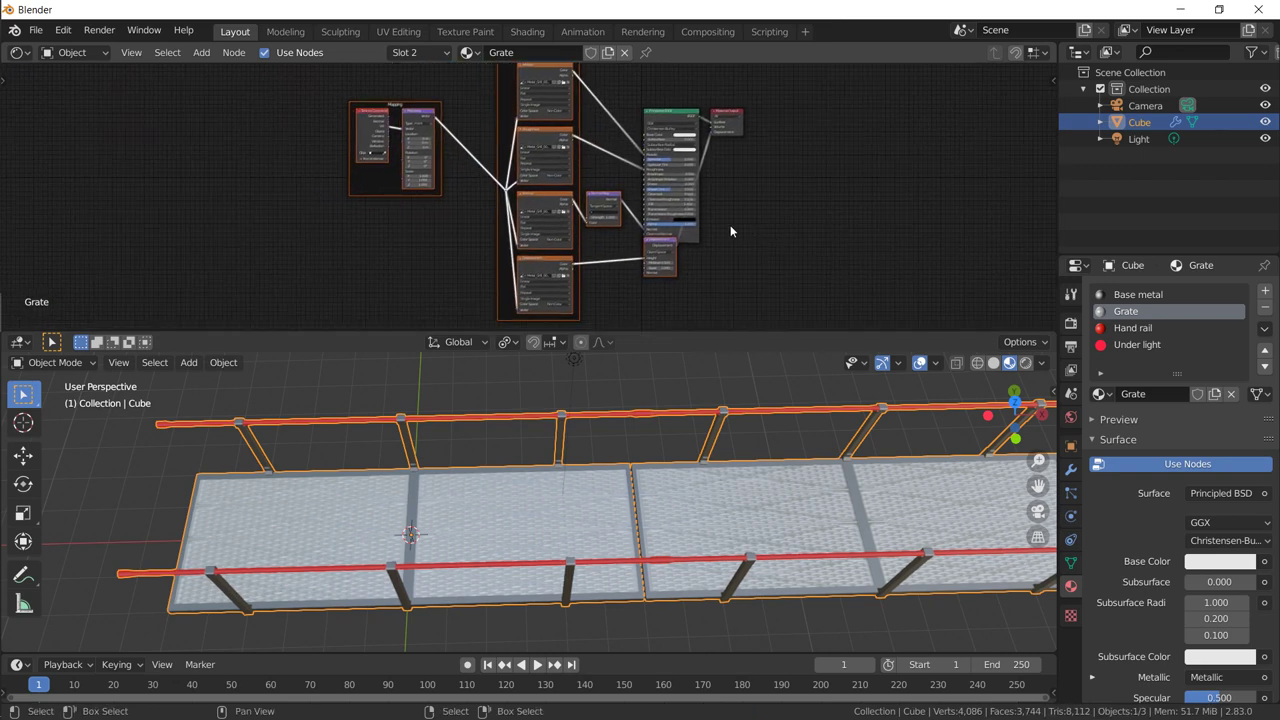
{"action": "left_click", "coordinate": [754, 215]}
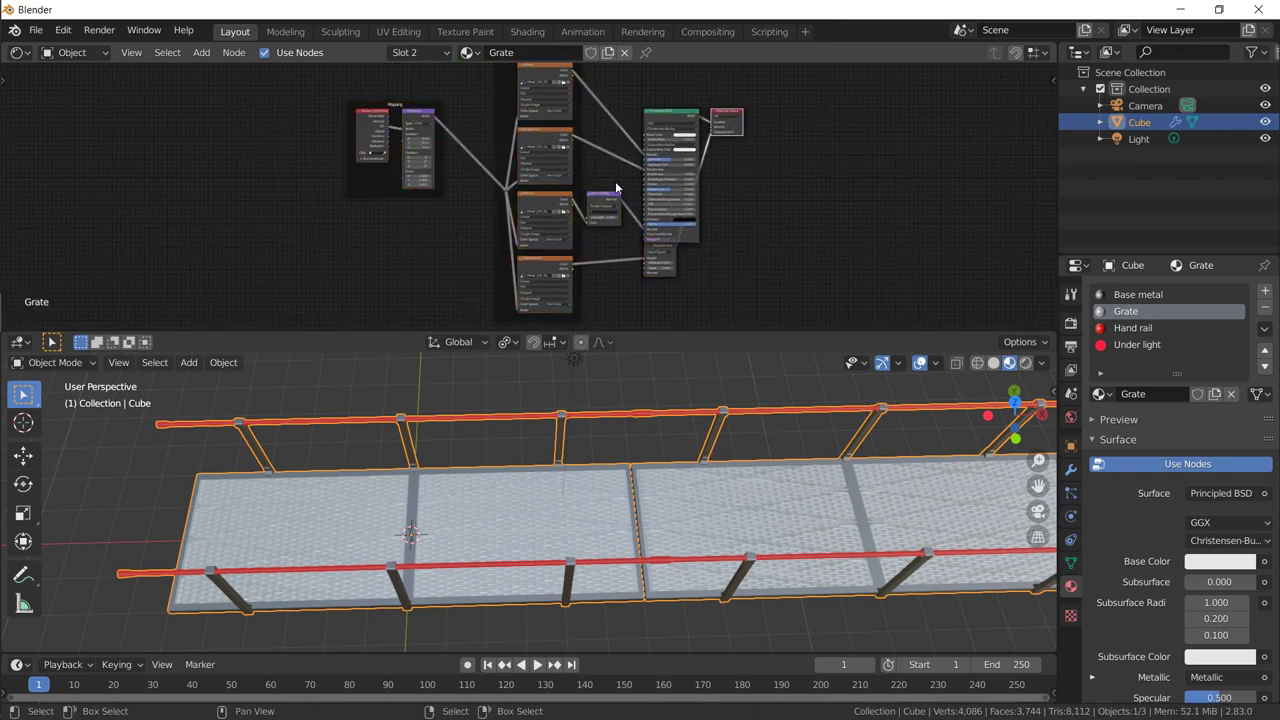
{"action": "key", "text": "g"}
{"action": "left_click", "coordinate": [767, 208]}
{"action": "left_click_drag", "start_coordinate": [676, 118], "coordinate": [709, 90]}
Step: Replace the Displacement node with a Bump node between Normal Map and Principled BSDF, feeding the displacement texture's Color into its Height
{"action": "left_click", "coordinate": [650, 248]}
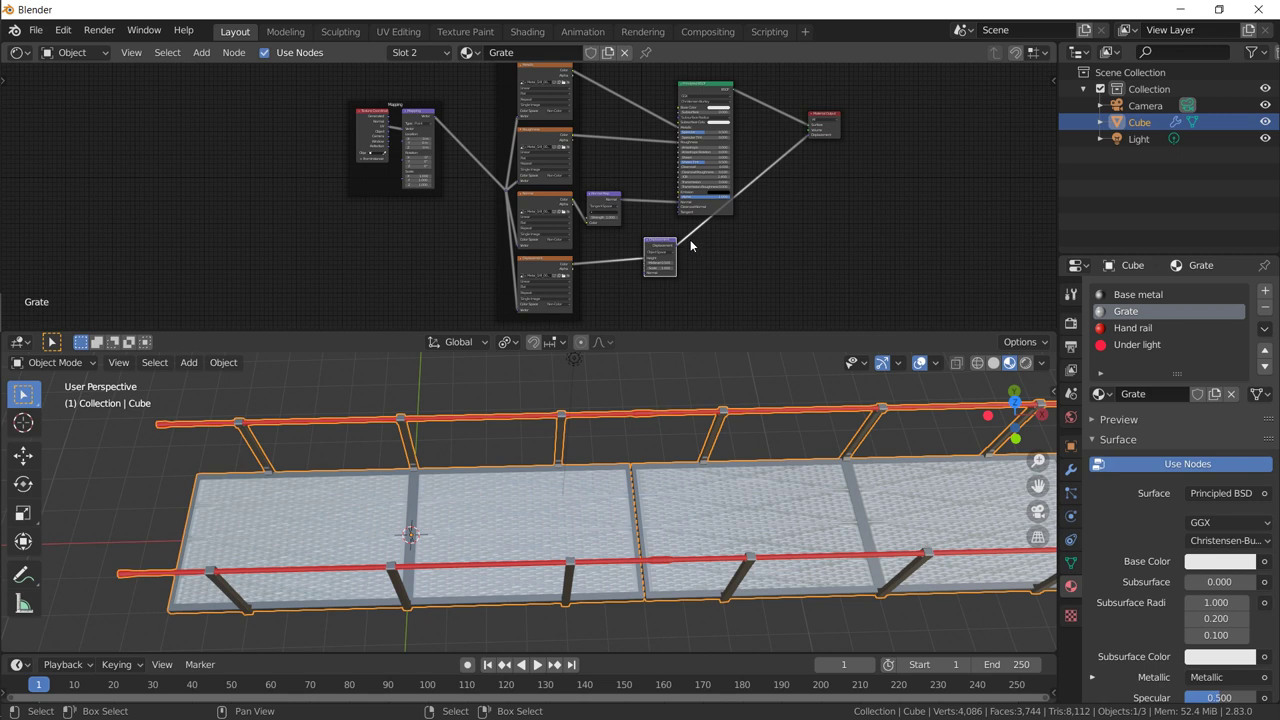
{"action": "key", "text": "x"}
{"action": "scroll", "coordinate": [629, 251], "scroll_direction": "up", "scroll_amount": 3}
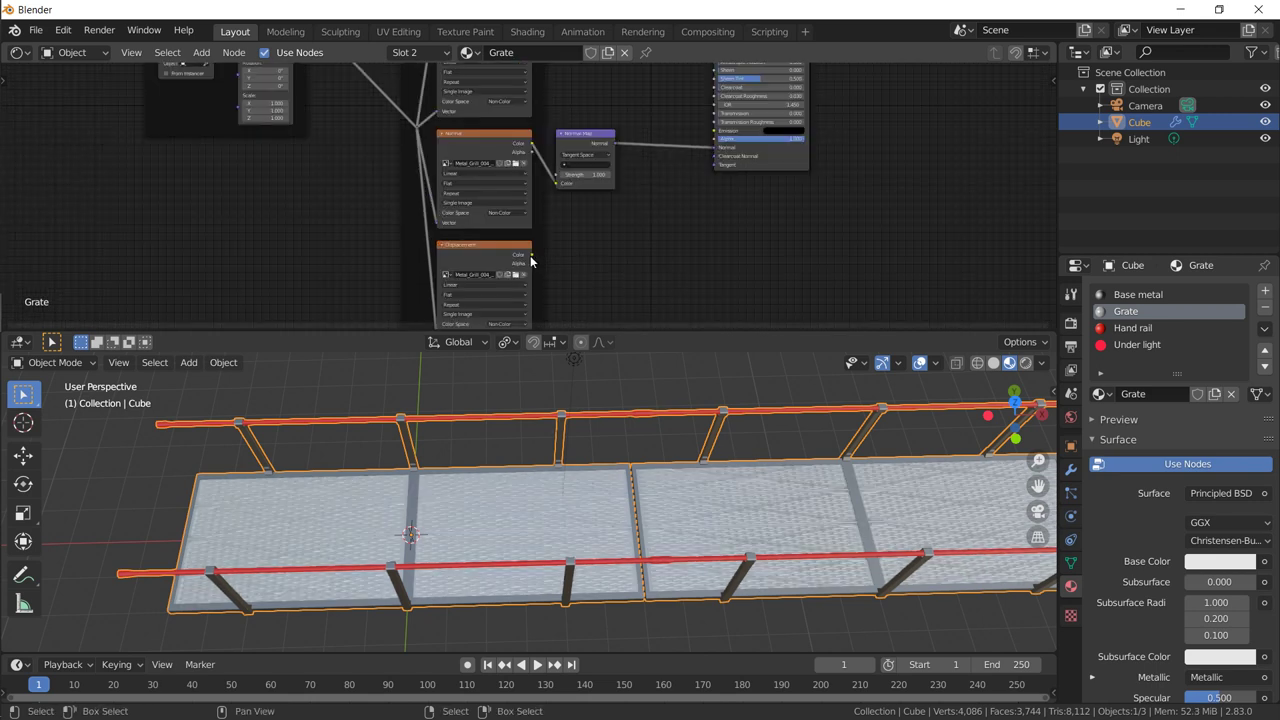
{"action": "left_click_drag", "start_coordinate": [532, 258], "coordinate": [630, 216]}
{"action": "key", "text": "shift+a"}
{"action": "left_click", "coordinate": [615, 230]}
{"action": "type", "text": "bum"}
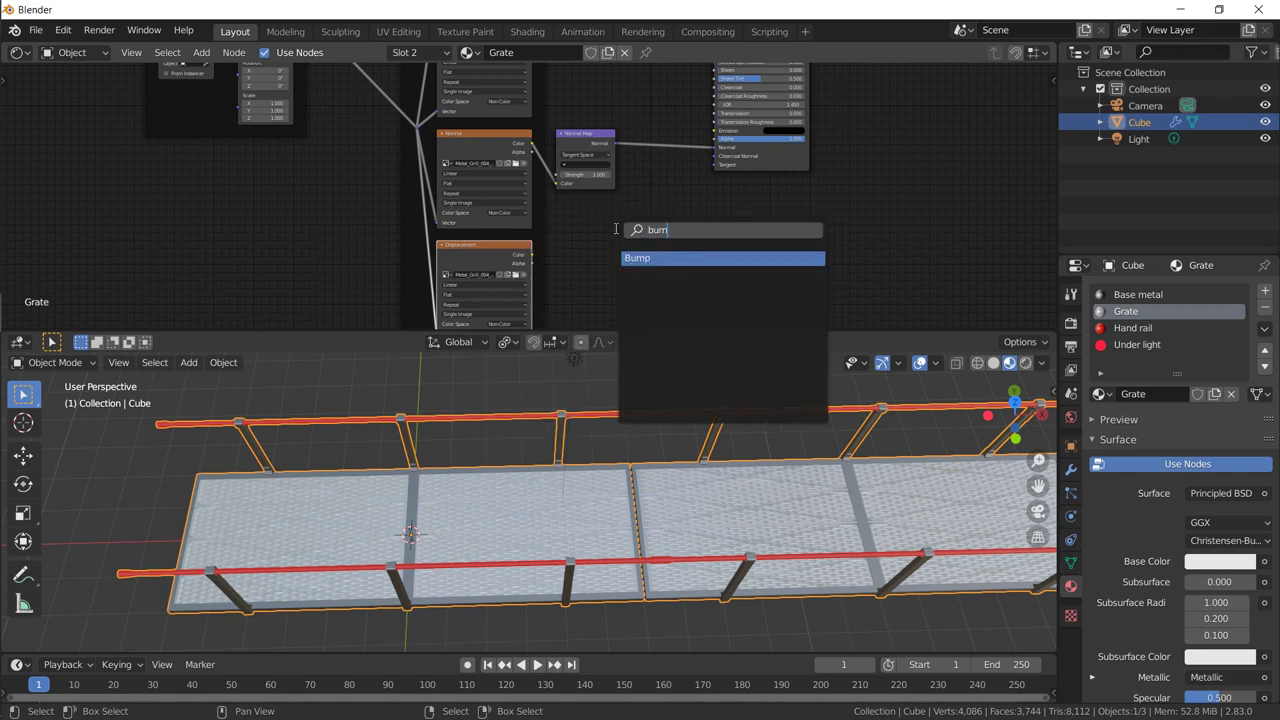
{"action": "key", "text": "Return"}
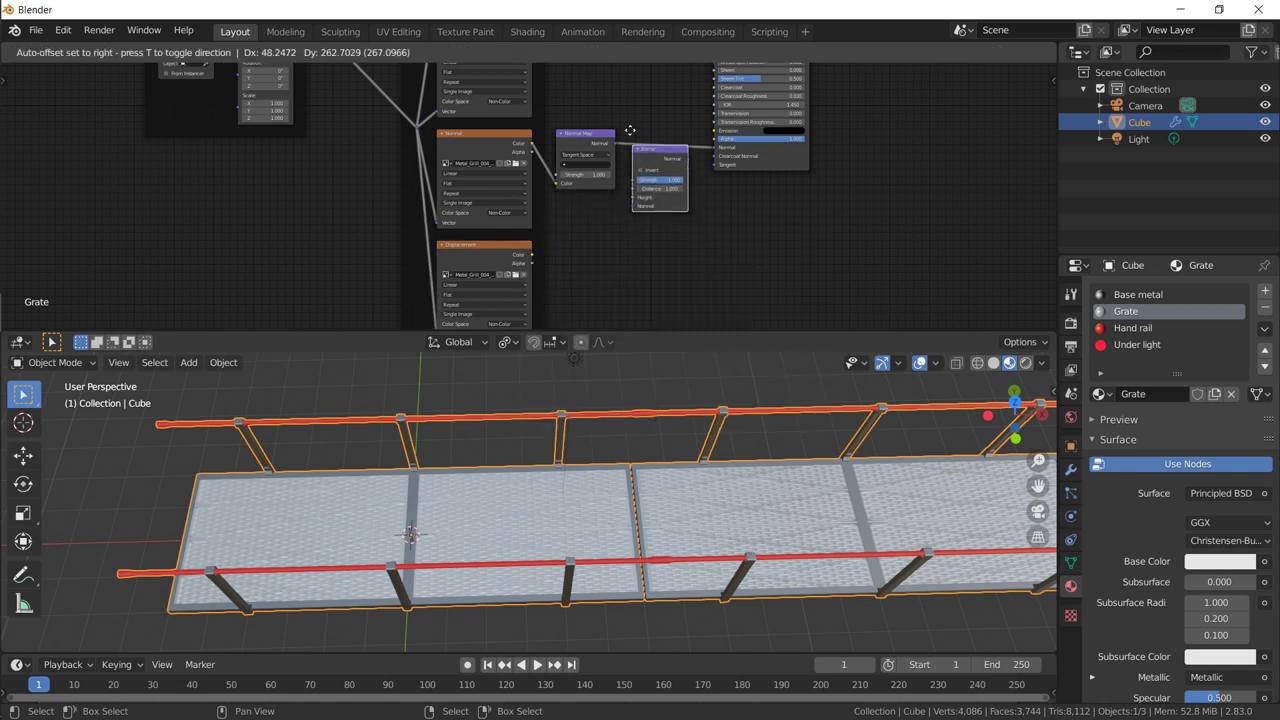
{"action": "left_click", "coordinate": [648, 124]}
{"action": "mouse_move", "coordinate": [533, 257]}
{"action": "left_mouse_down"}
{"action": "mouse_move", "coordinate": [700, 200]}
{"action": "mouse_move", "coordinate": [656, 178]}
{"action": "mouse_move", "coordinate": [671, 179]}
{"action": "left_mouse_up"}
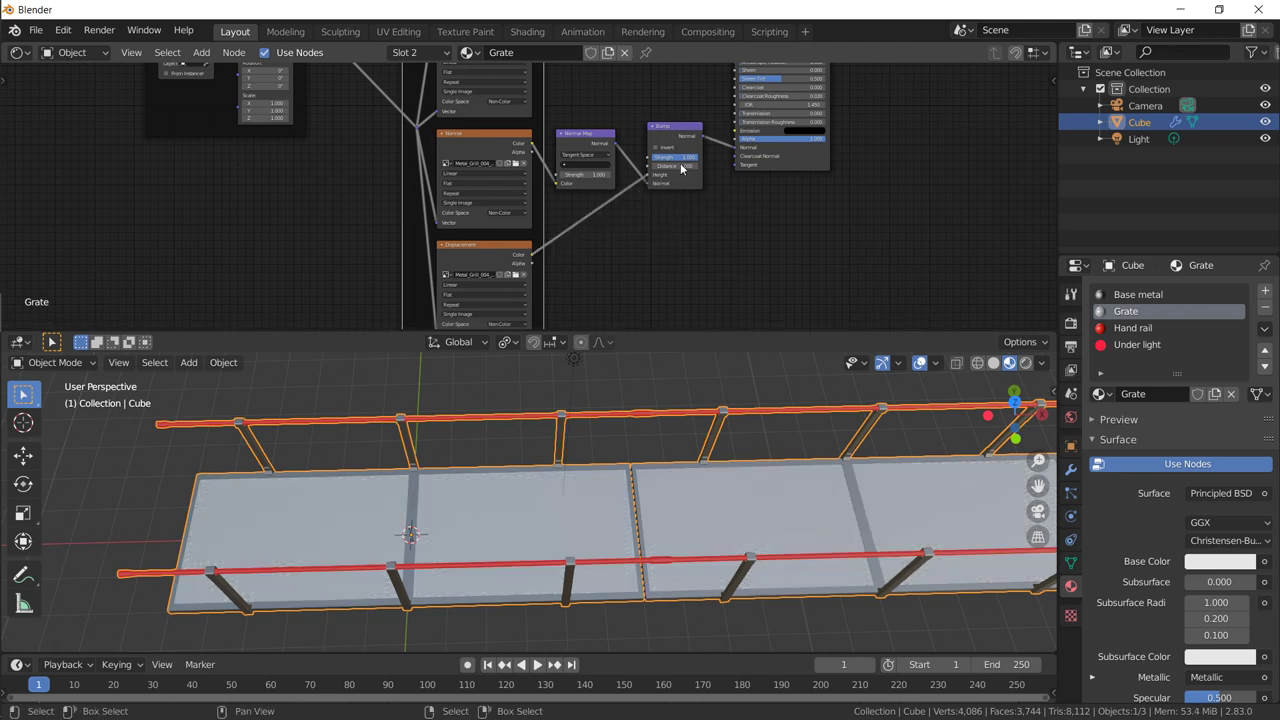
Step: Set the Bump node's Distance to 0.2
{"action": "scroll", "coordinate": [674, 219], "scroll_direction": "up", "scroll_amount": 3}
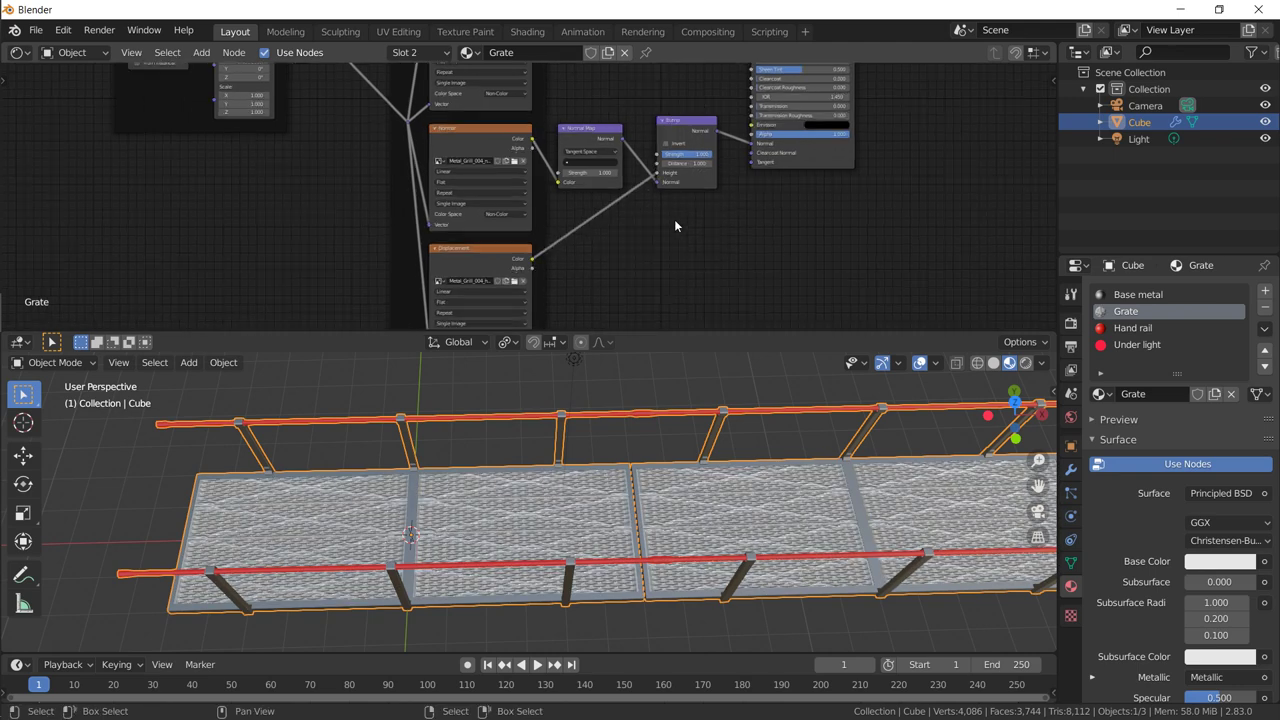
{"action": "left_click", "coordinate": [778, 150]}
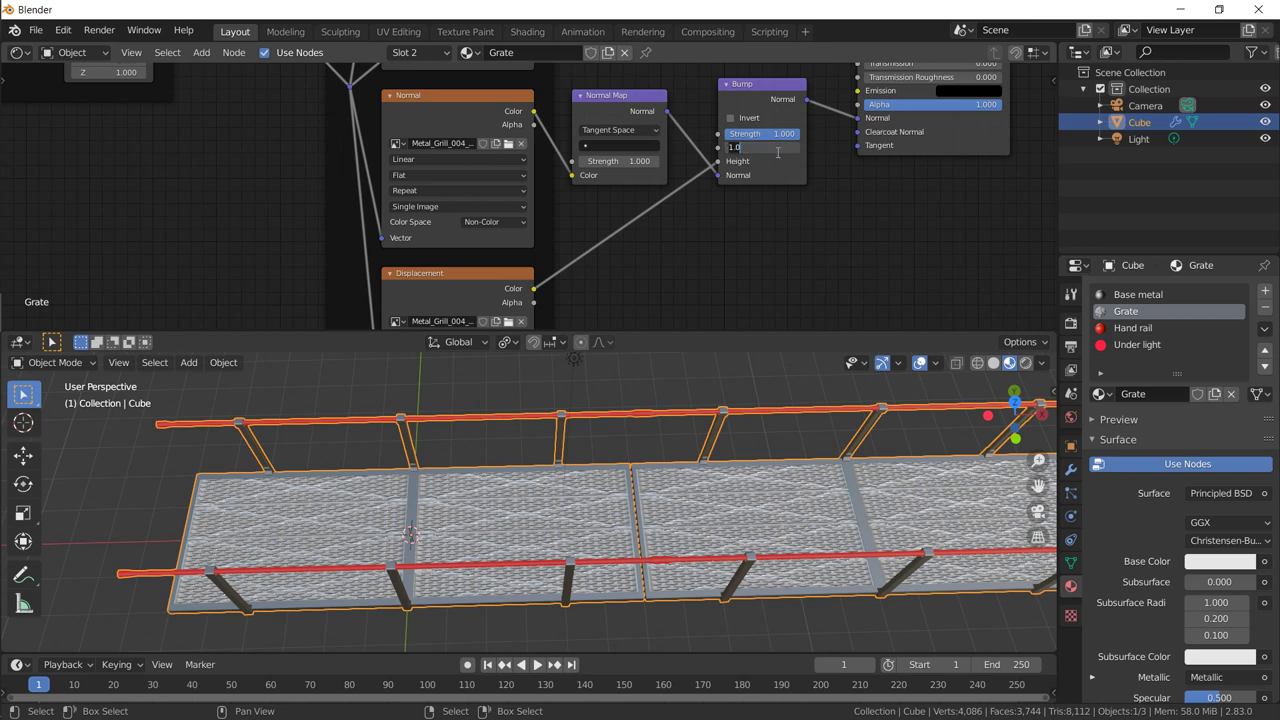
{"action": "type", "text": "0.2"}
{"action": "key", "text": "Return"}
Step: Duplicate the Metallic texture node above the original and load the Metal_Grill_004_basecolor image into the copy
{"action": "middle_click_drag", "start_coordinate": [661, 244], "coordinate": [591, 234]}
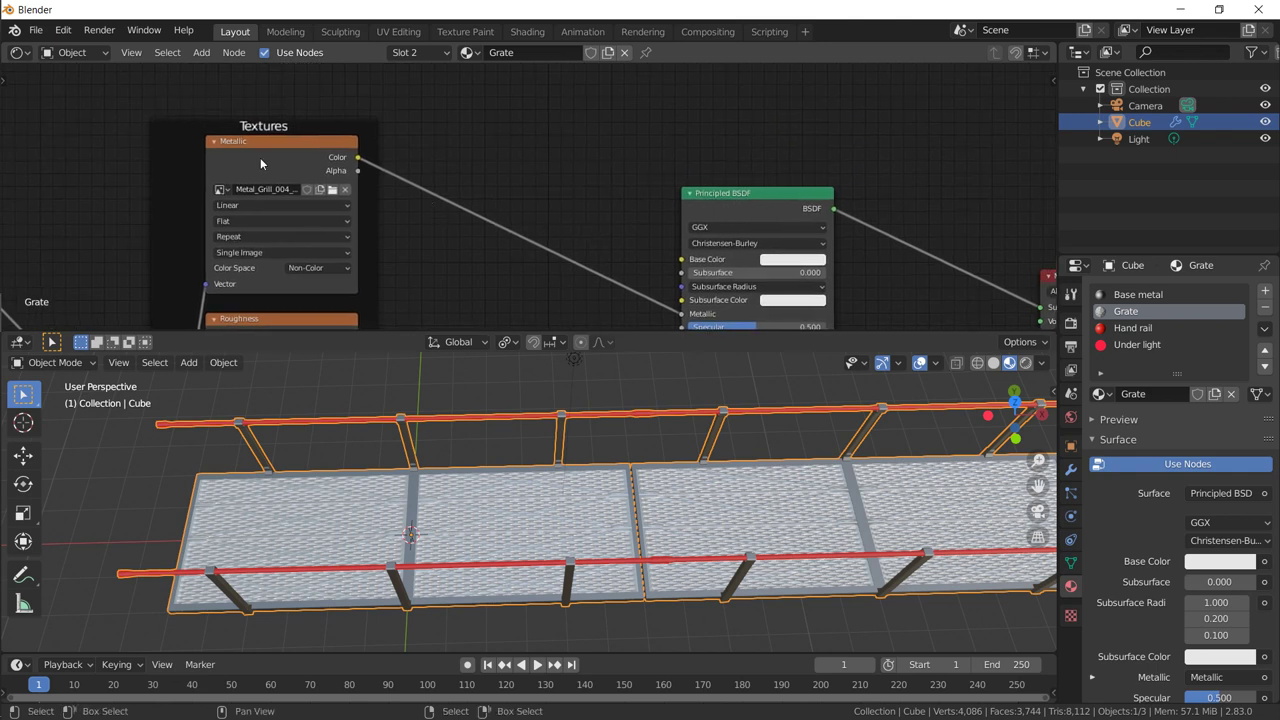
{"action": "left_click_drag", "start_coordinate": [271, 162], "coordinate": [274, 160]}
{"action": "key", "text": "shift+d"}
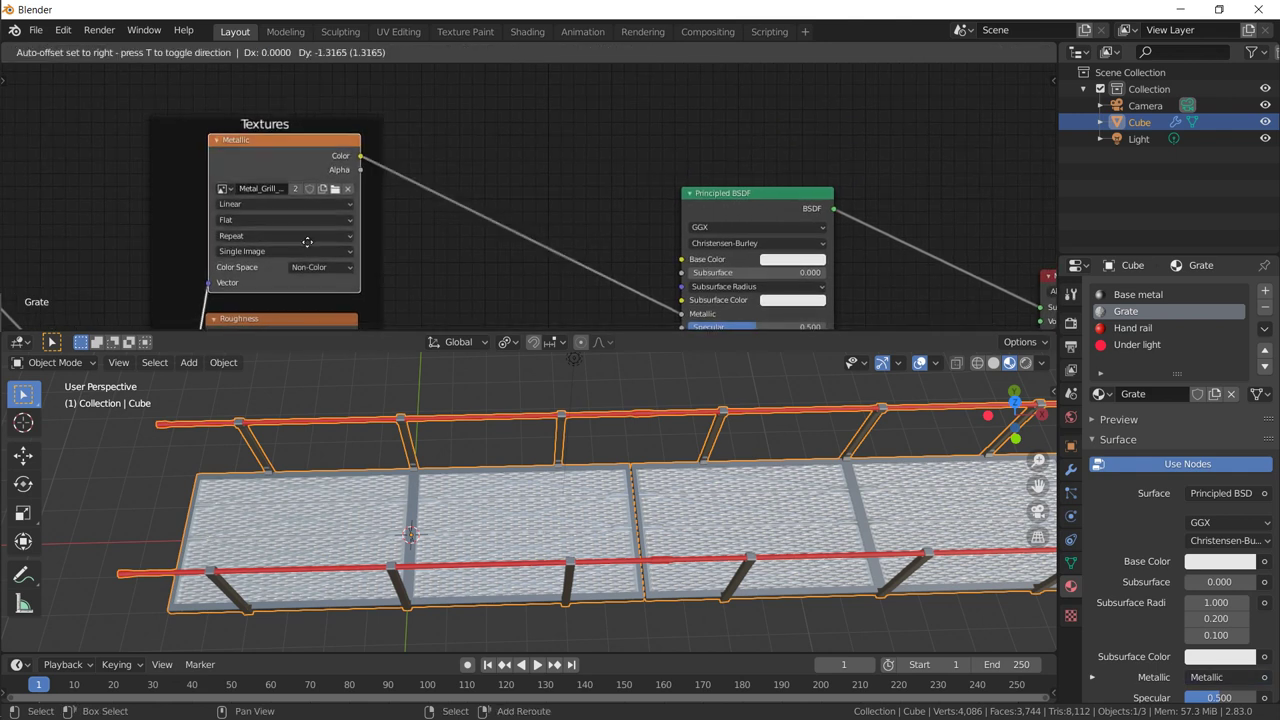
{"action": "left_click", "coordinate": [503, 113]}
{"action": "middle_click_drag", "start_coordinate": [503, 113], "coordinate": [423, 215]}
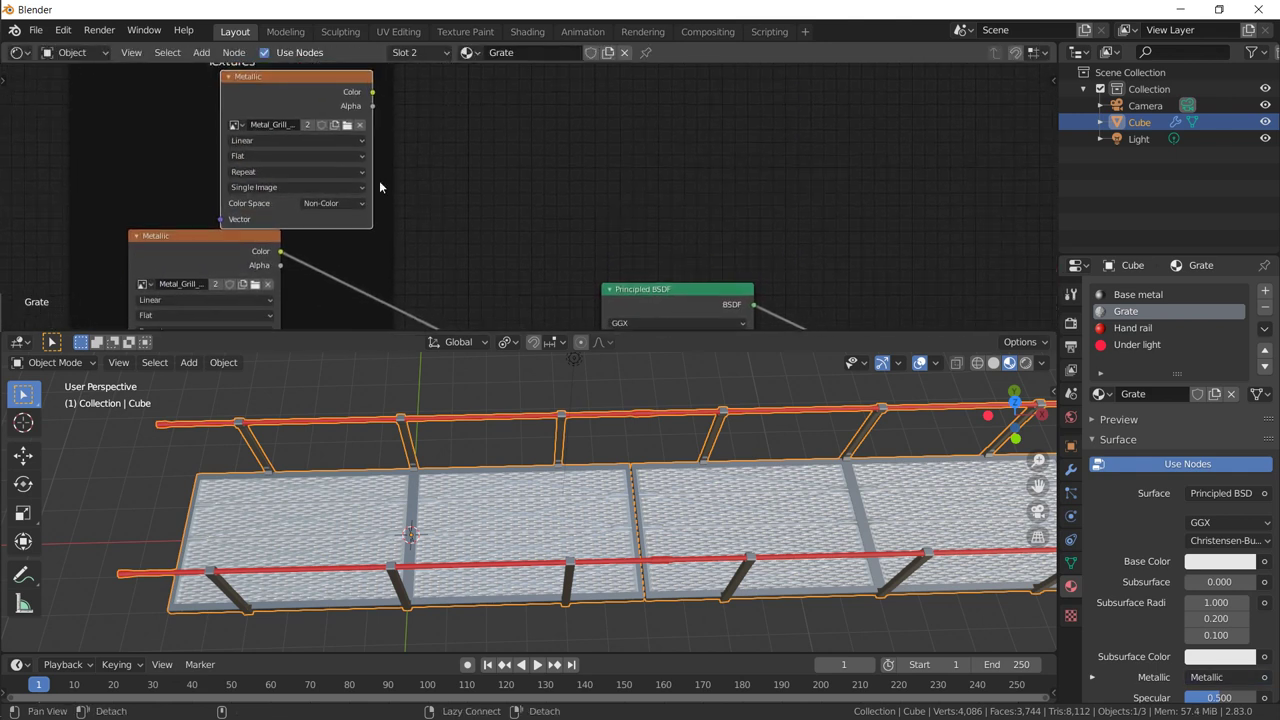
{"action": "left_click", "coordinate": [348, 127]}
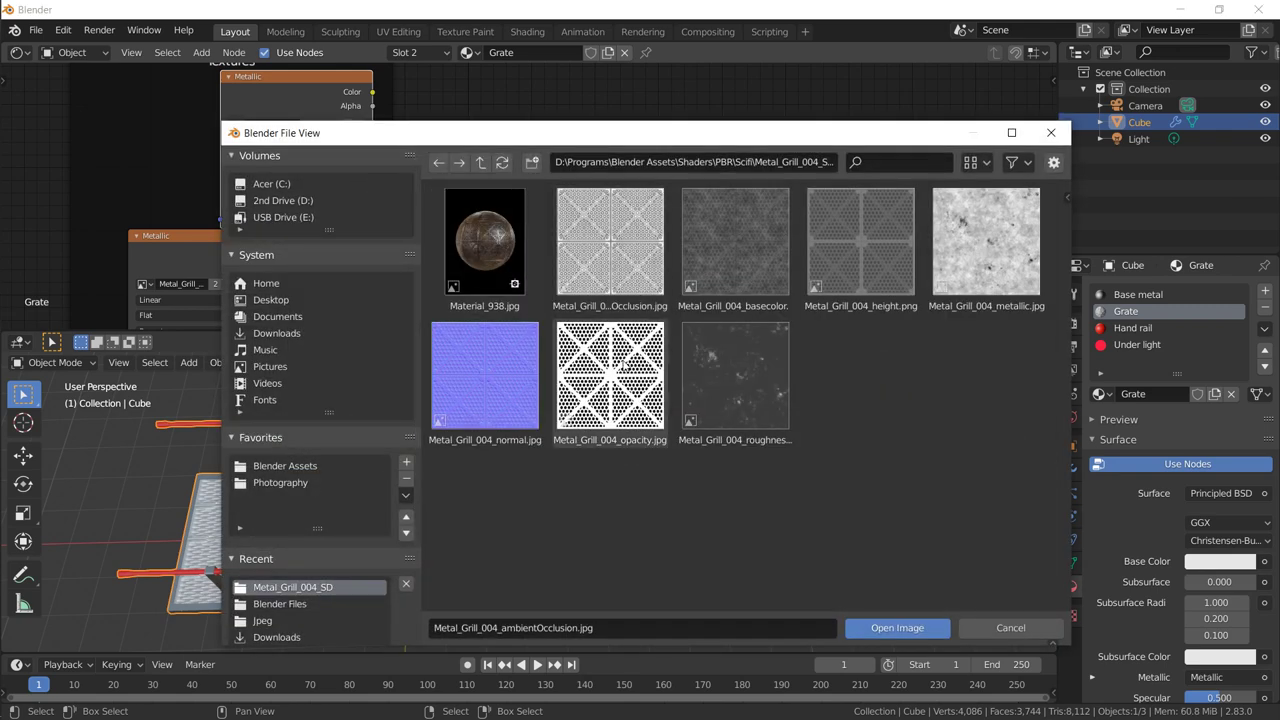
{"action": "left_click", "coordinate": [745, 262]}
{"action": "double_click", "coordinate": [741, 263]}
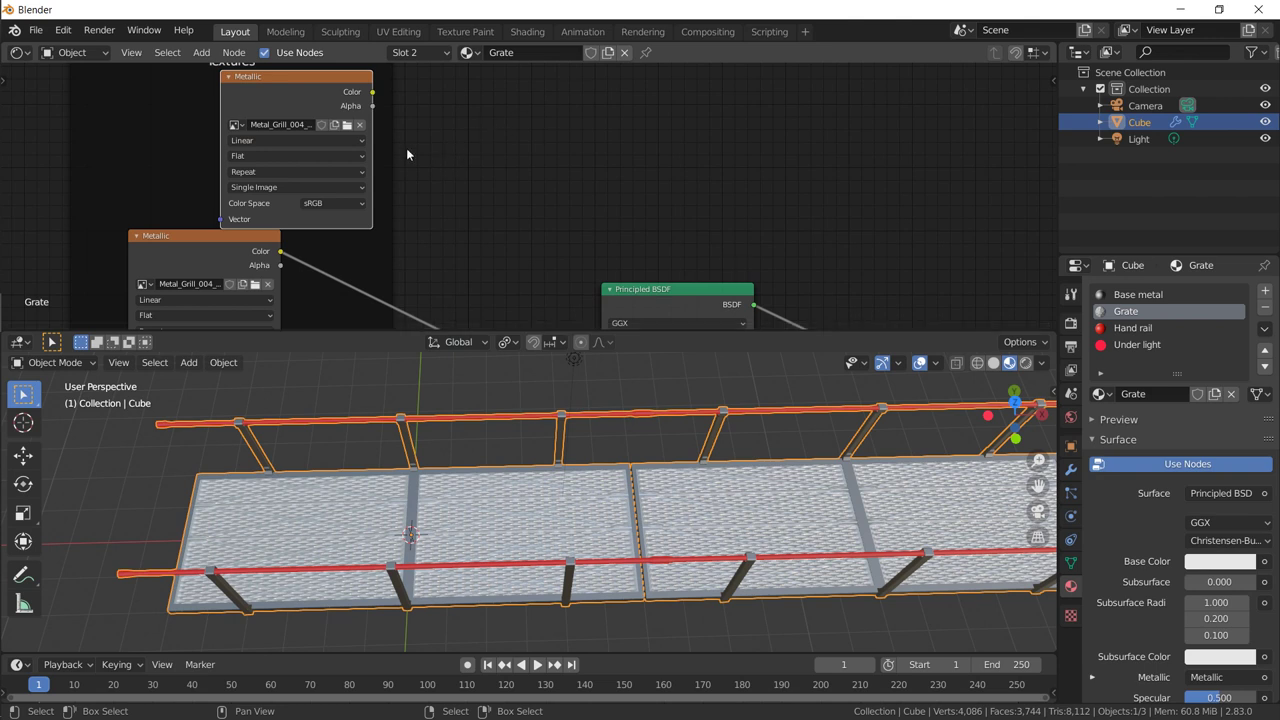
Step: Connect the base color texture's Color output to the Principled BSDF's Base Color input
{"action": "left_click_drag", "start_coordinate": [310, 105], "coordinate": [305, 99]}
{"action": "middle_click_drag", "start_coordinate": [564, 205], "coordinate": [547, 217]}
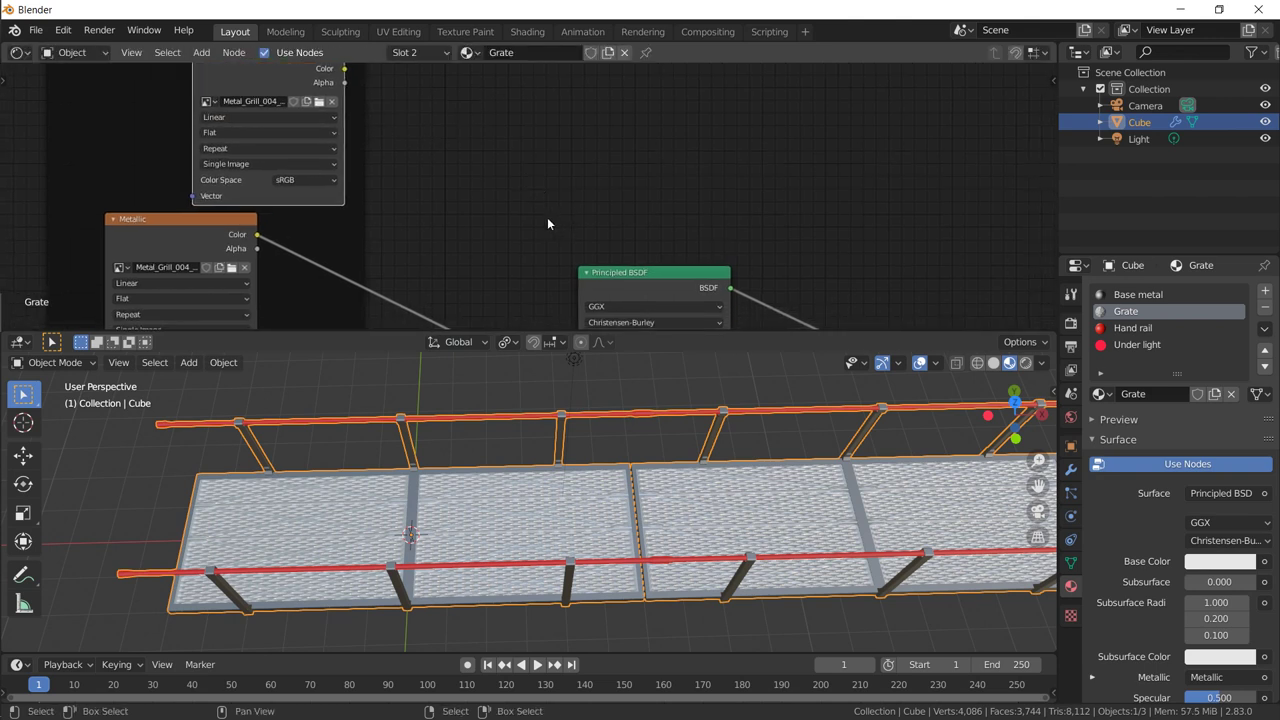
{"action": "scroll", "coordinate": [540, 215], "scroll_direction": "down", "scroll_amount": 1}
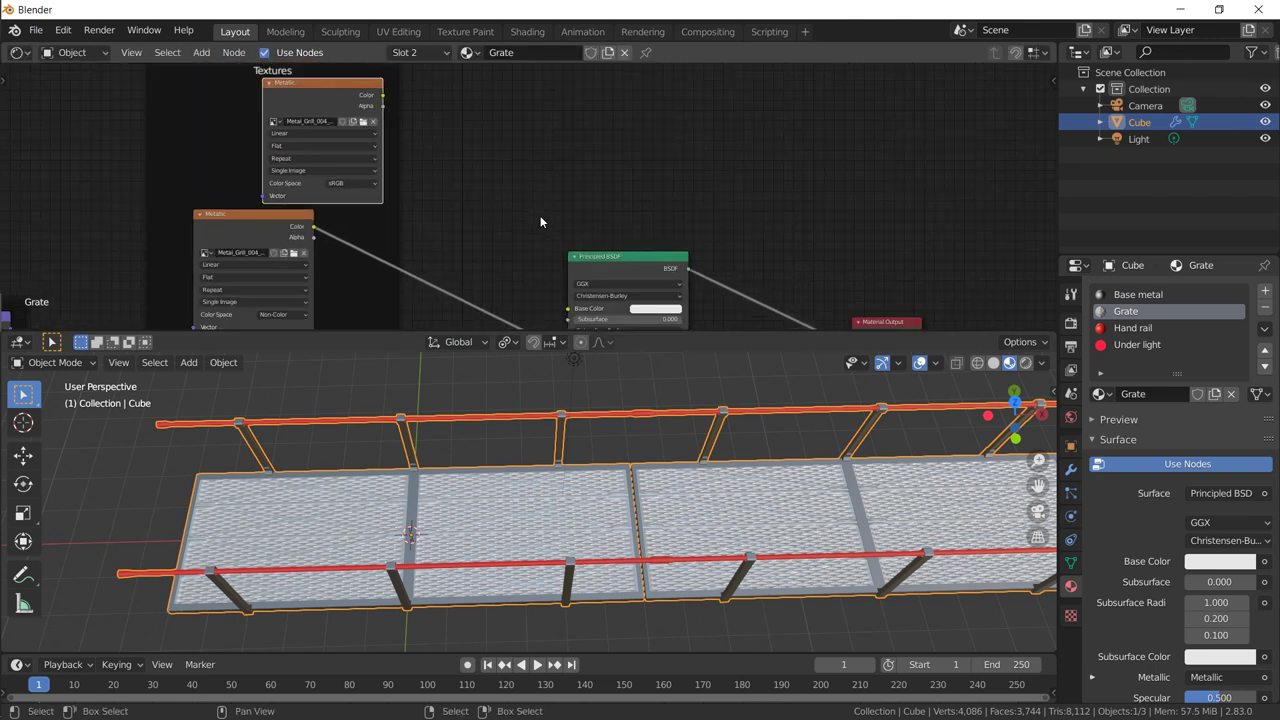
{"action": "left_click", "coordinate": [393, 103]}
{"action": "left_click_drag", "start_coordinate": [393, 103], "coordinate": [576, 311]}
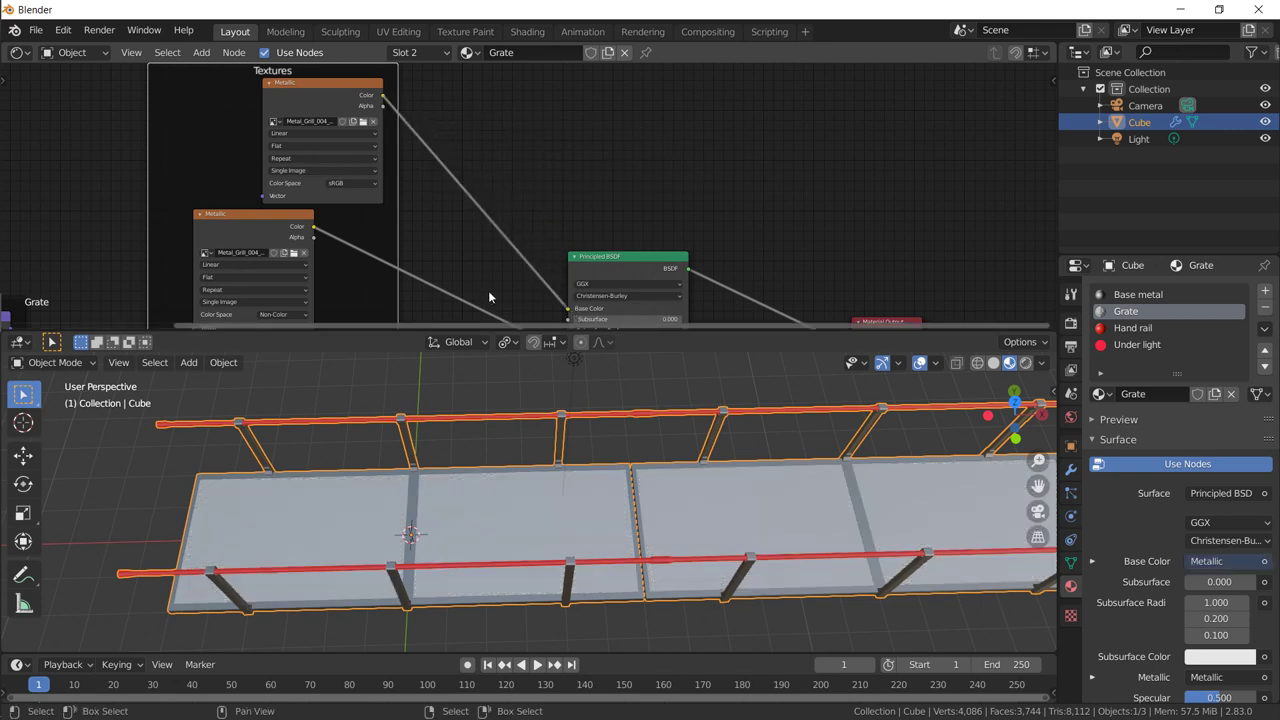
Step: Duplicate the Roughness texture node beside the Principled BSDF and load Metal_Grill_004_opacity.jpg into the copy
{"action": "middle_click_drag", "start_coordinate": [503, 300], "coordinate": [364, 128]}
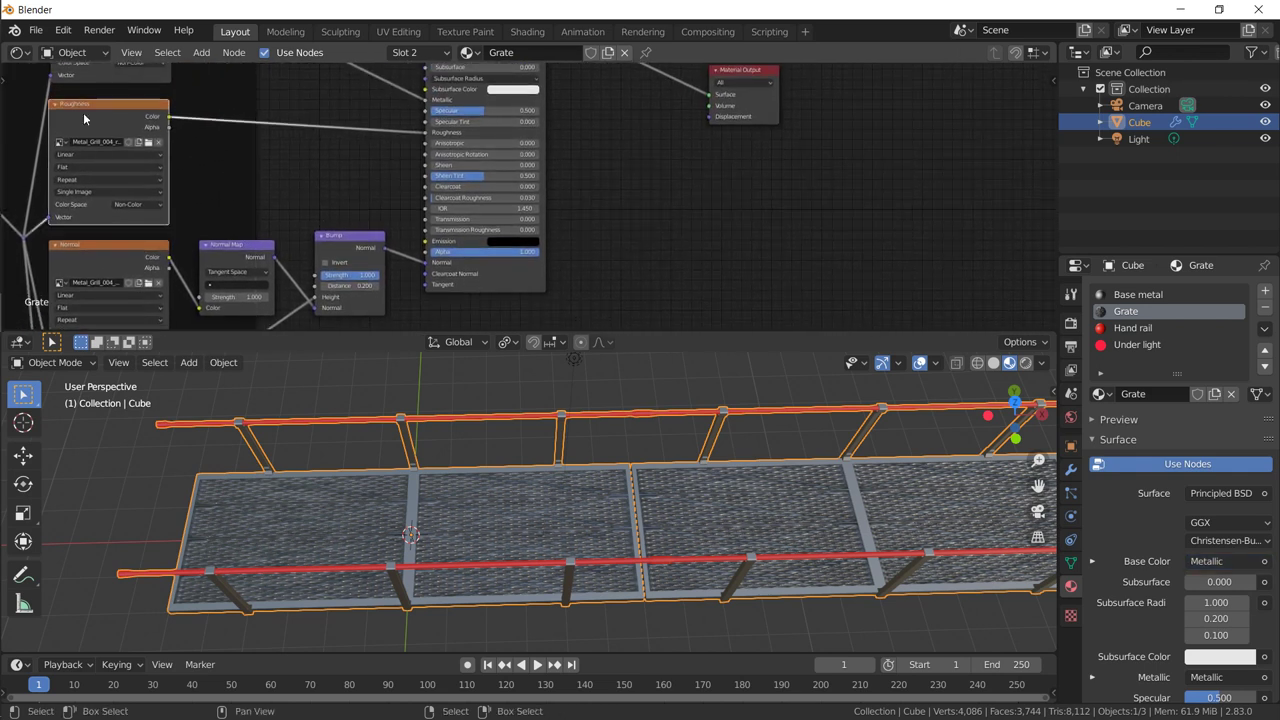
{"action": "key", "text": "shift+d"}
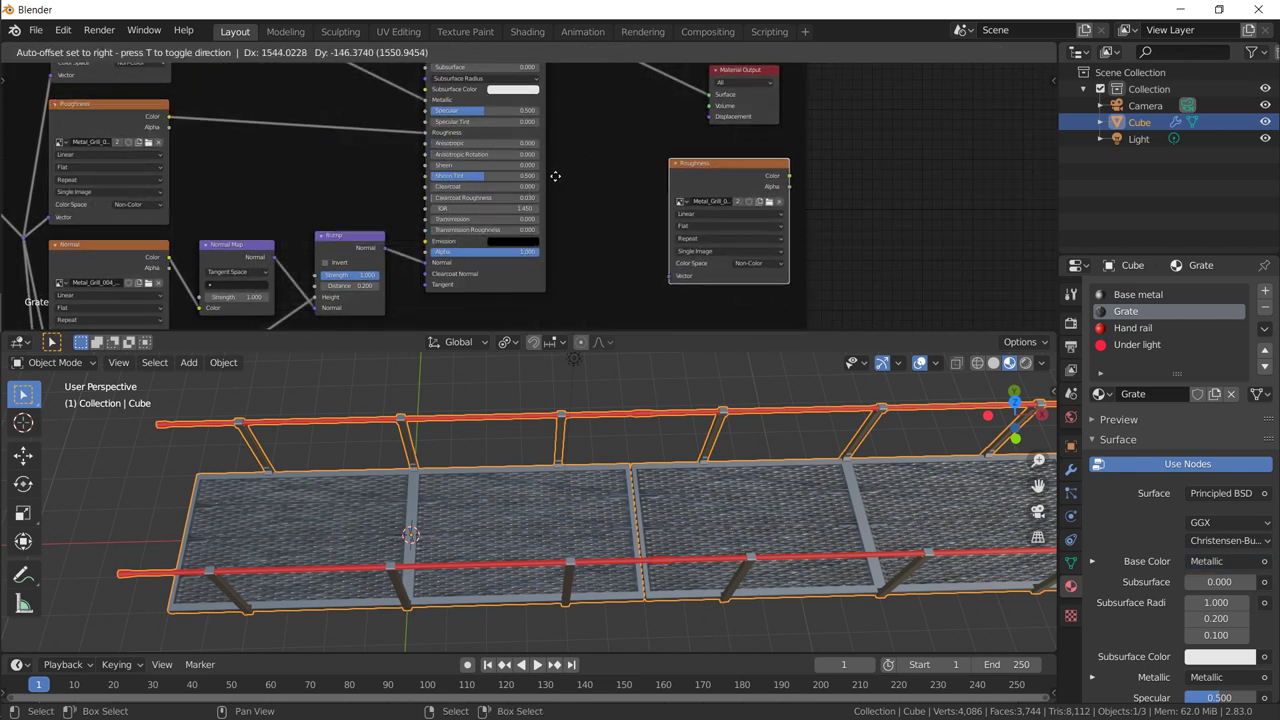
{"action": "left_click", "coordinate": [630, 218]}
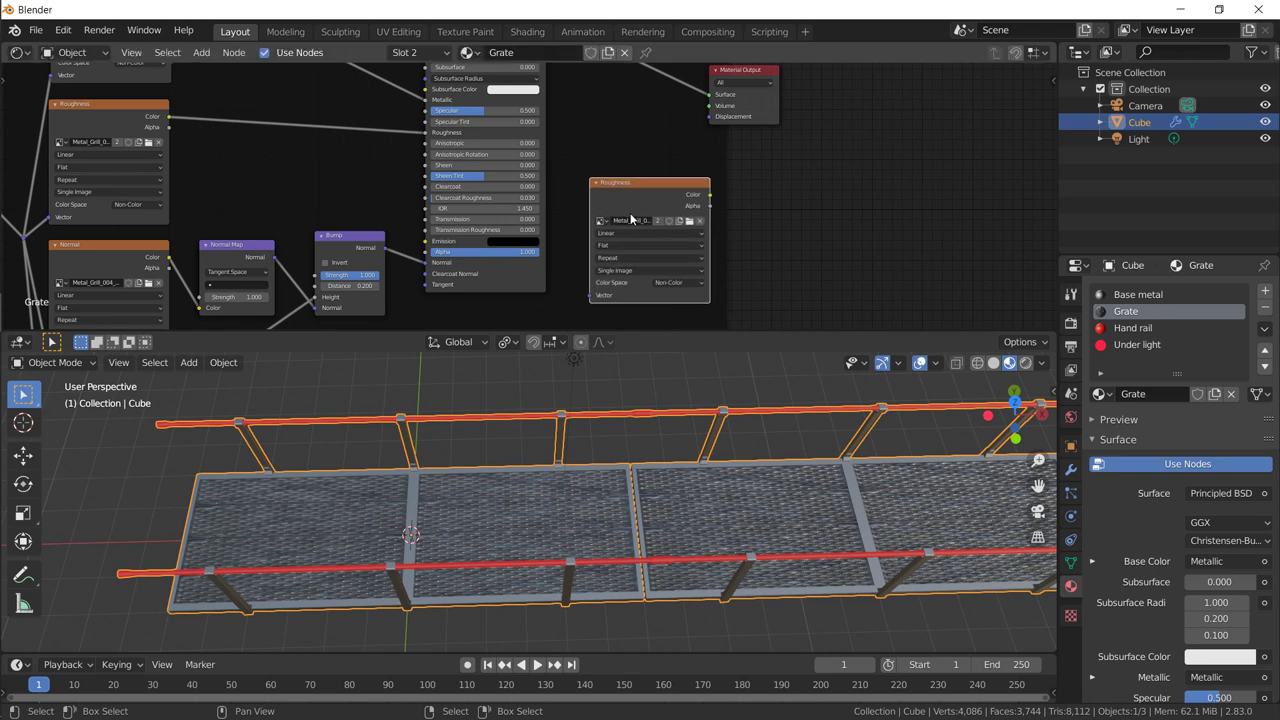
{"action": "left_click", "coordinate": [689, 221]}
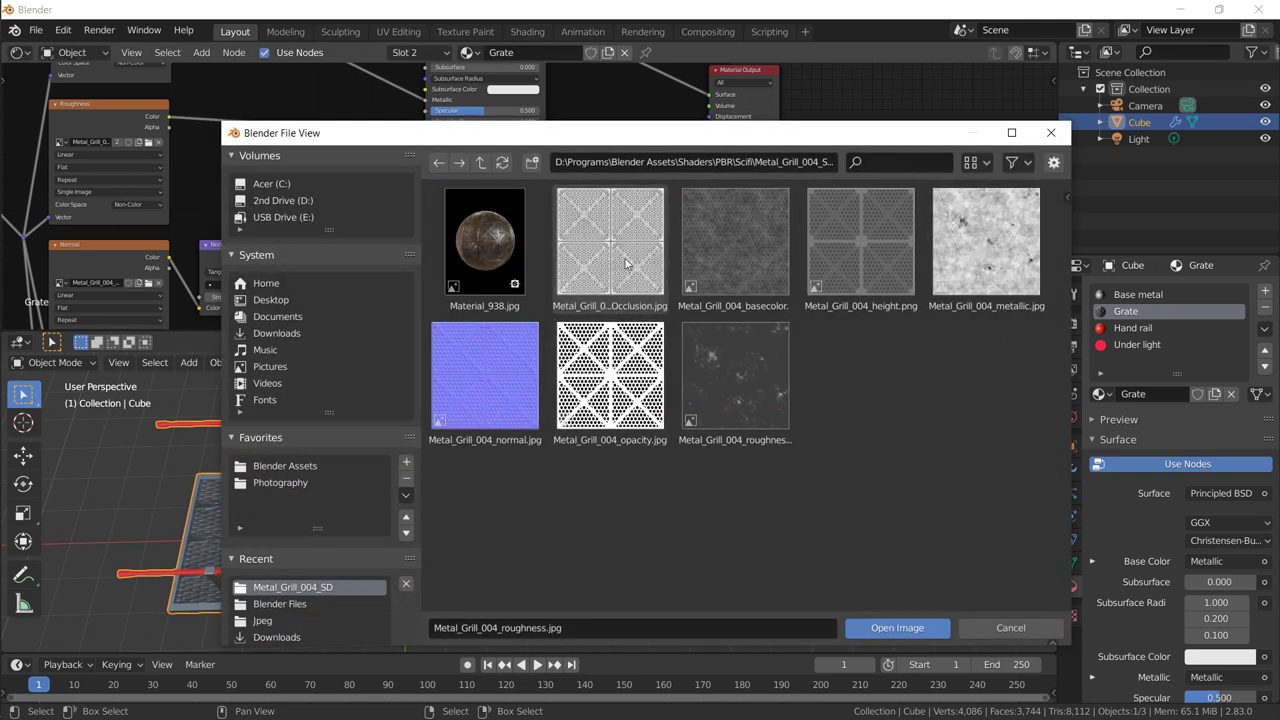
{"action": "left_click", "coordinate": [610, 366]}
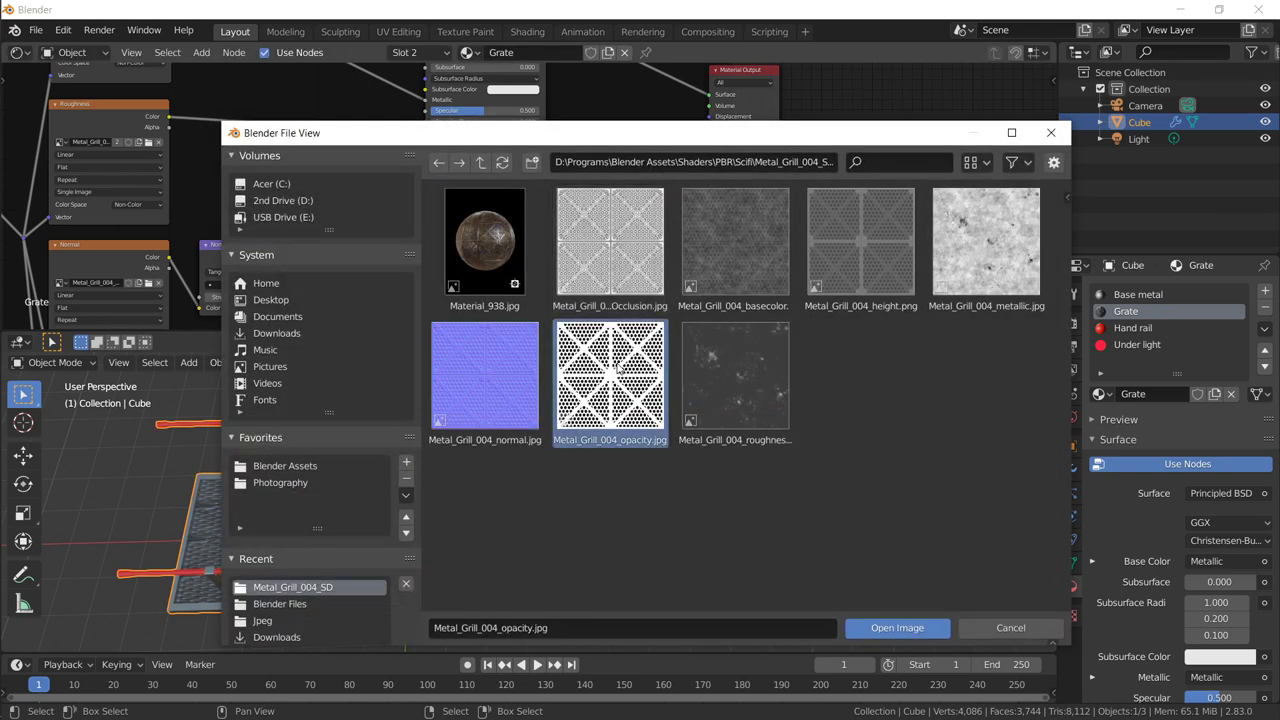
{"action": "double_click", "coordinate": [616, 366]}
Step: Connect the opacity texture's Color output to the Principled BSDF's Alpha input and inspect the grate up close
{"action": "left_click_drag", "start_coordinate": [710, 195], "coordinate": [430, 258]}
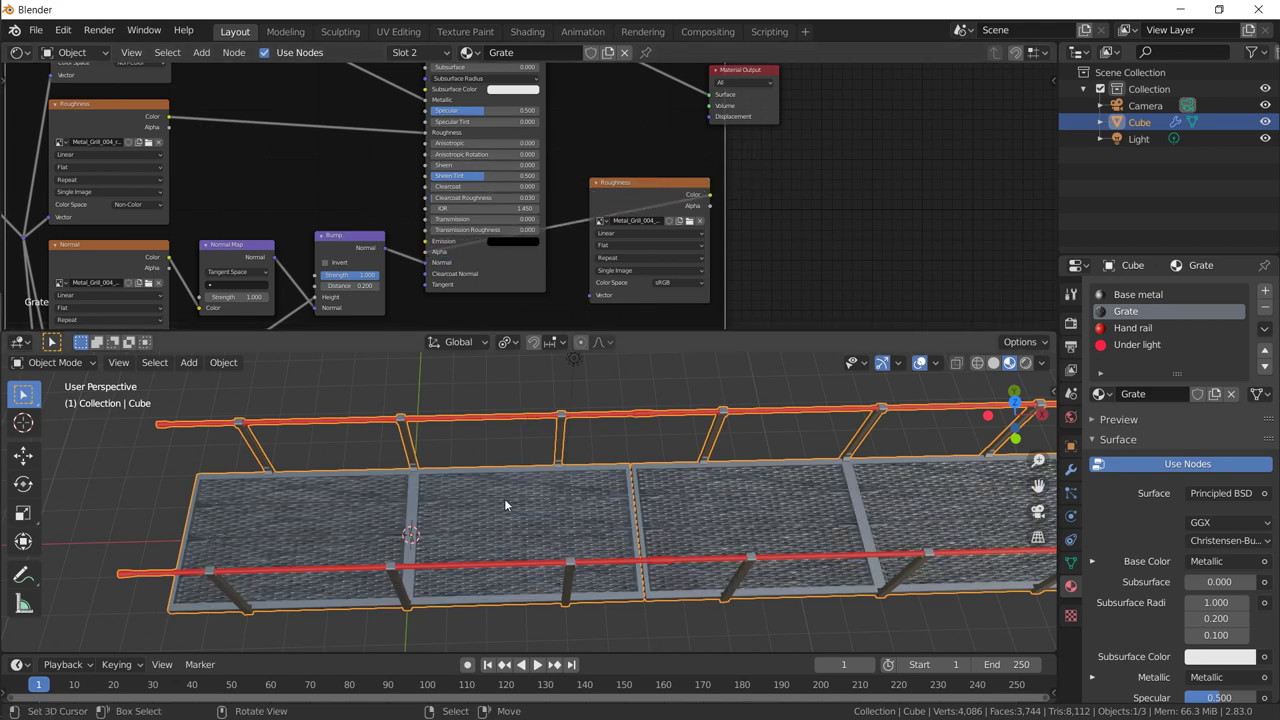
{"action": "middle_click_drag", "start_coordinate": [442, 514], "coordinate": [373, 464]}
{"action": "scroll", "coordinate": [533, 459], "scroll_direction": "up", "scroll_amount": 6}
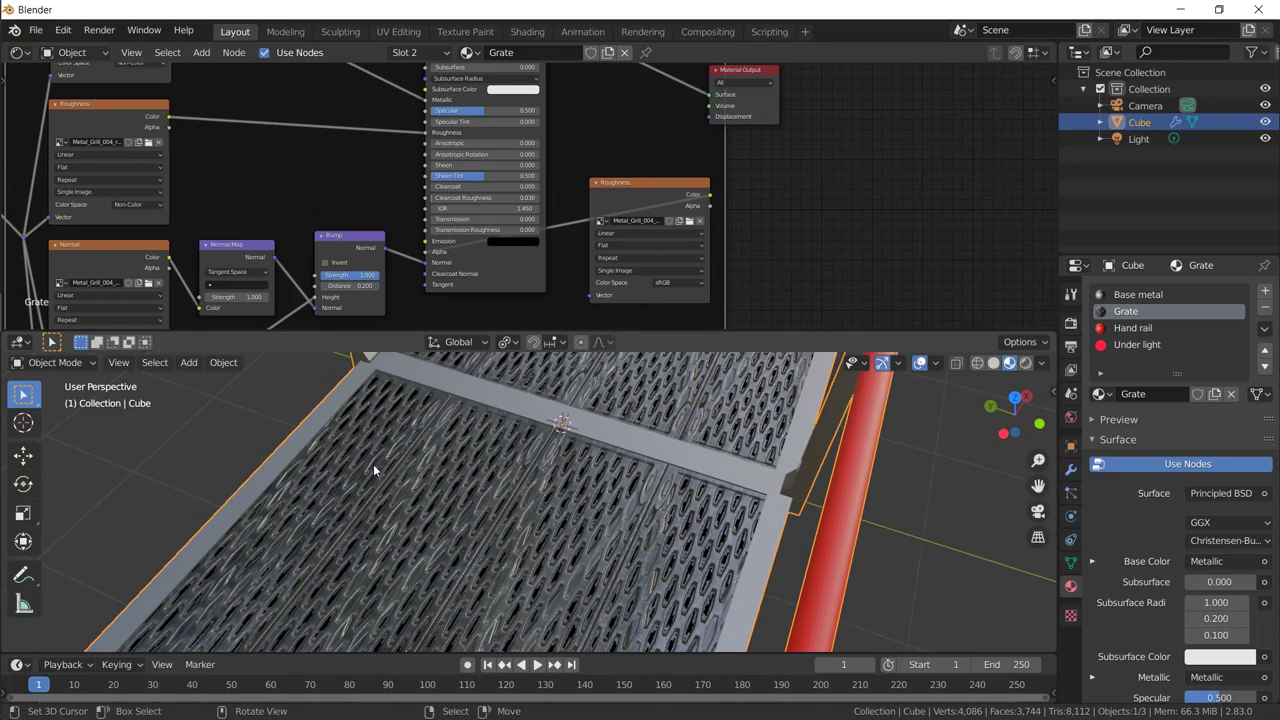
{"action": "scroll", "coordinate": [373, 464], "scroll_direction": "down", "scroll_amount": 5}
{"action": "middle_click_drag", "start_coordinate": [501, 438], "coordinate": [376, 448]}
{"action": "scroll", "coordinate": [376, 448], "scroll_direction": "up", "scroll_amount": 5}
{"action": "middle_click_drag", "start_coordinate": [369, 404], "coordinate": [355, 505]}
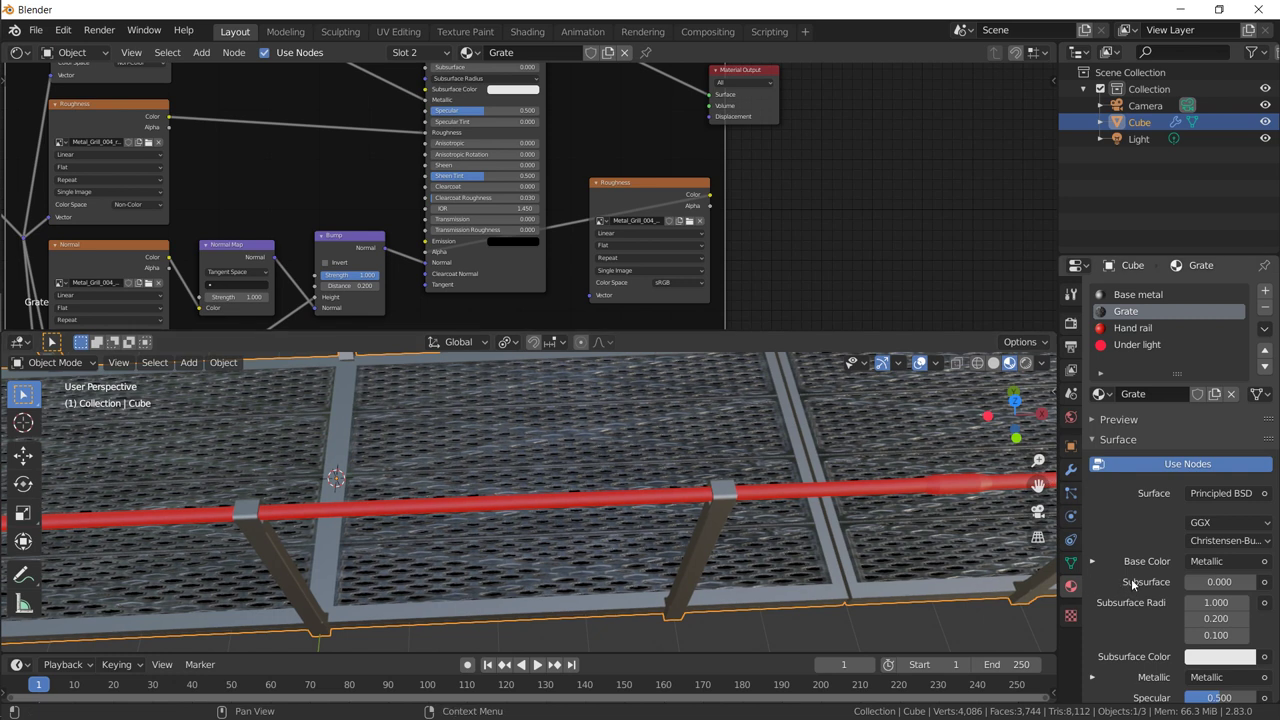
Step: Set the Grate material's Blend Mode to Alpha Clip
{"action": "left_click", "coordinate": [1110, 440]}
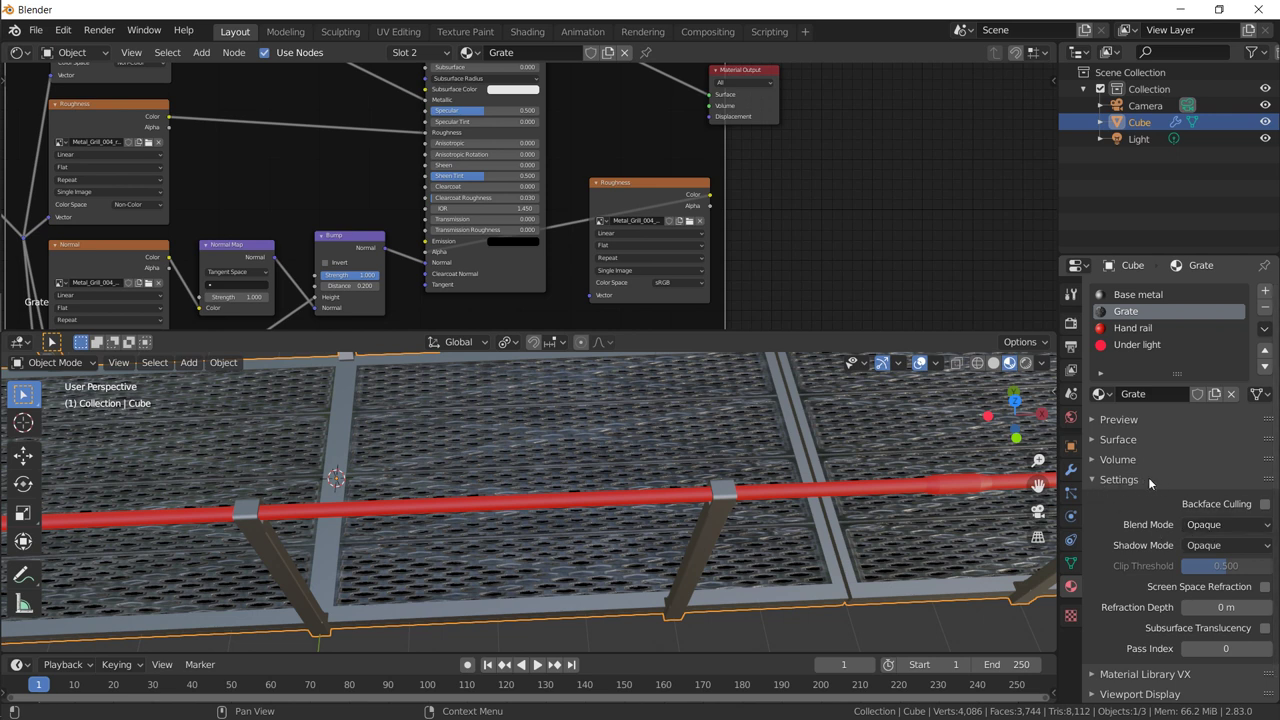
{"action": "left_click", "coordinate": [1221, 524]}
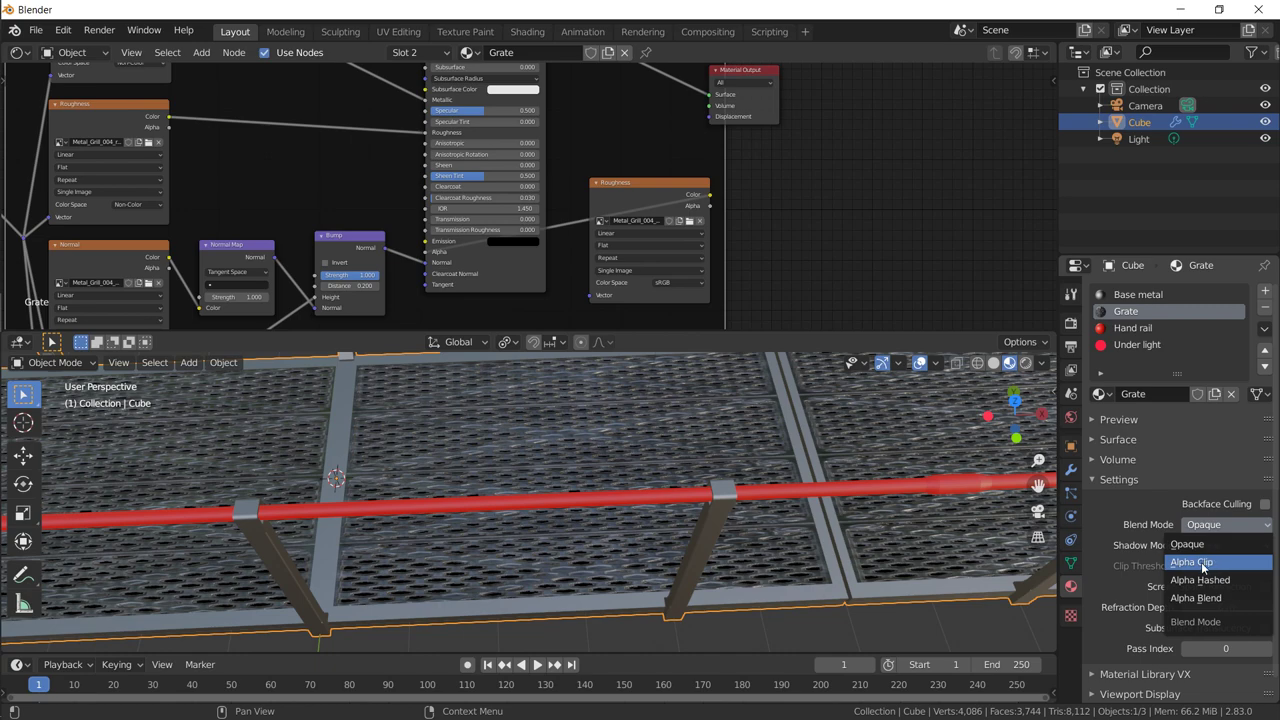
{"action": "left_click", "coordinate": [1204, 564]}
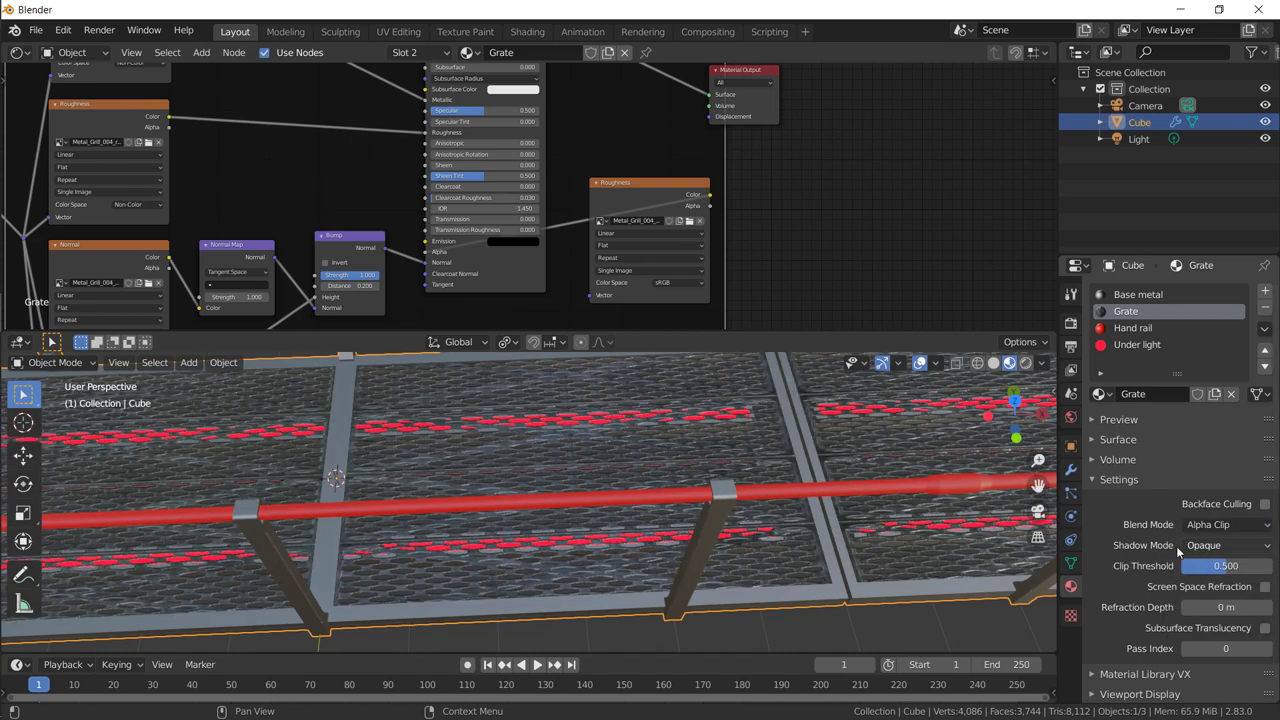
{"action": "middle_click_drag", "start_coordinate": [878, 494], "coordinate": [940, 440]}
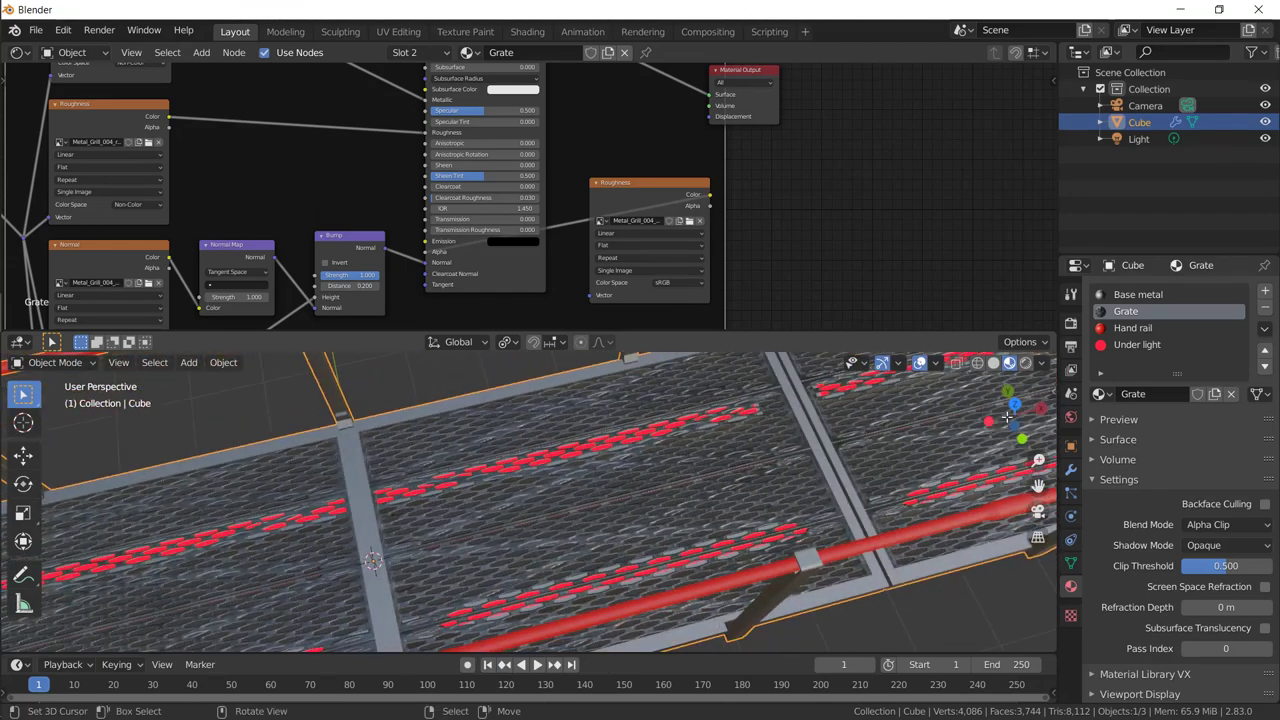
Step: Switch the scene's render engine from Eevee to Cycles and look over the catwalk
{"action": "left_click", "coordinate": [1071, 322]}
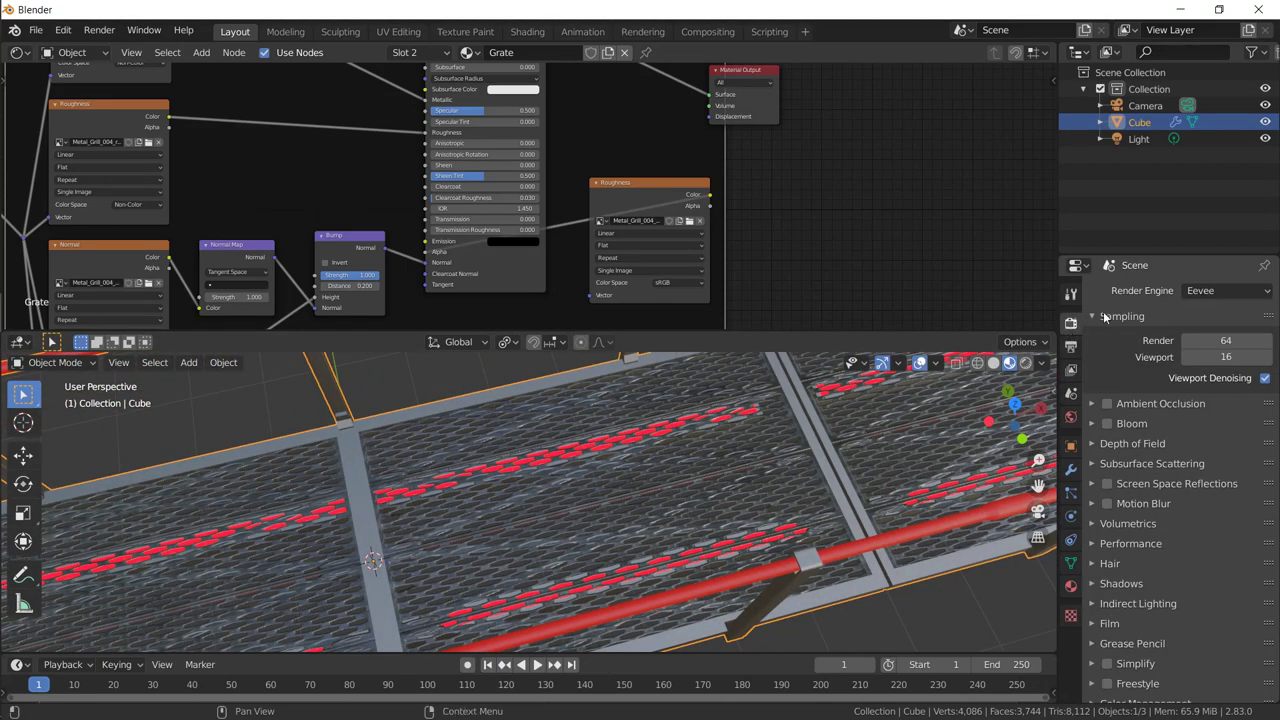
{"action": "left_click", "coordinate": [1208, 293]}
{"action": "left_click", "coordinate": [1211, 350]}
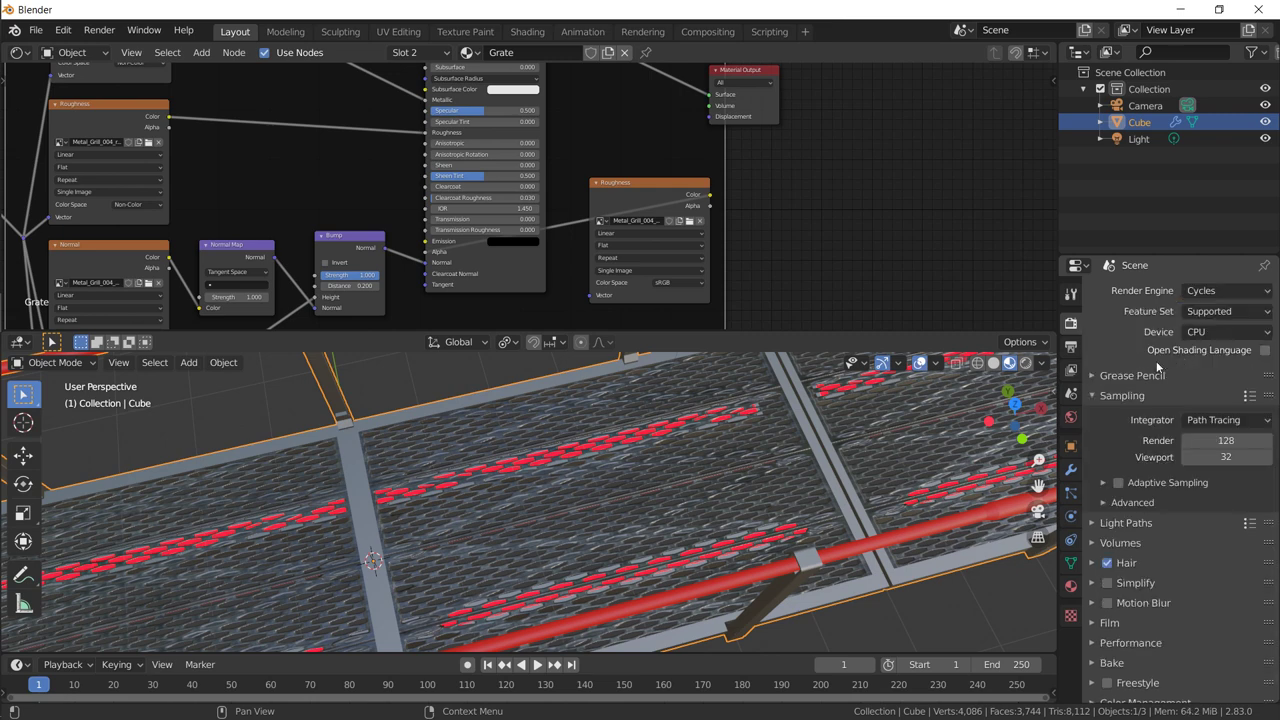
{"action": "middle_click_drag", "start_coordinate": [858, 441], "coordinate": [795, 458]}
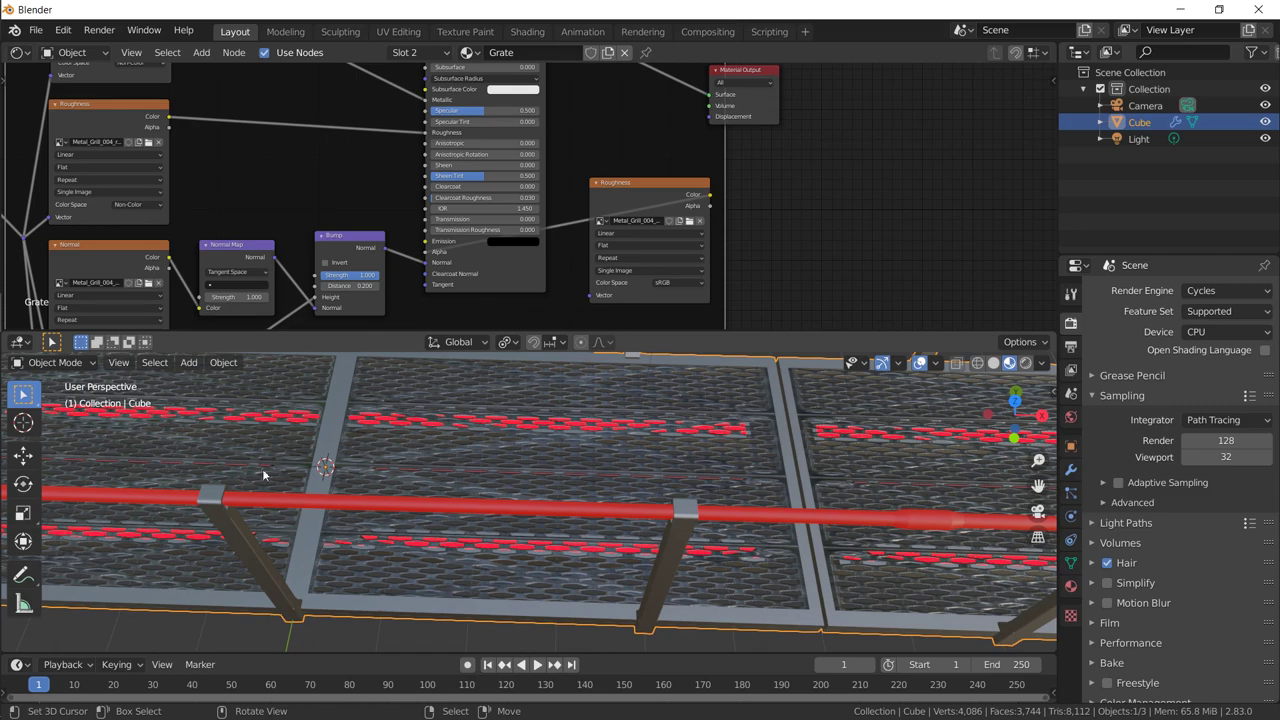
{"action": "middle_click_drag", "start_coordinate": [263, 475], "coordinate": [526, 408]}
{"action": "scroll", "coordinate": [500, 482], "scroll_direction": "up", "scroll_amount": 2}
{"action": "scroll", "coordinate": [498, 490], "scroll_direction": "up", "scroll_amount": 5}
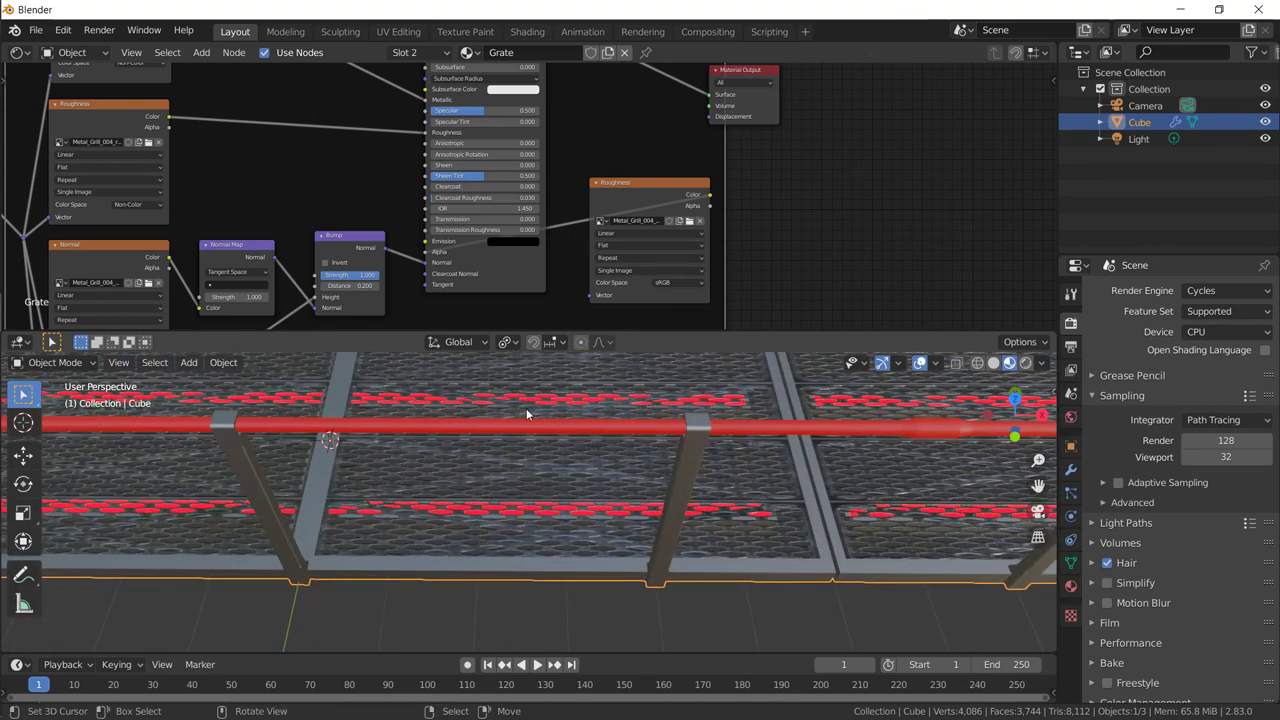
Step: Replace the Shader Editor with the Image Editor and select the catwalk's grate face in Edit Mode to show its UVs
{"action": "left_click", "coordinate": [20, 53]}
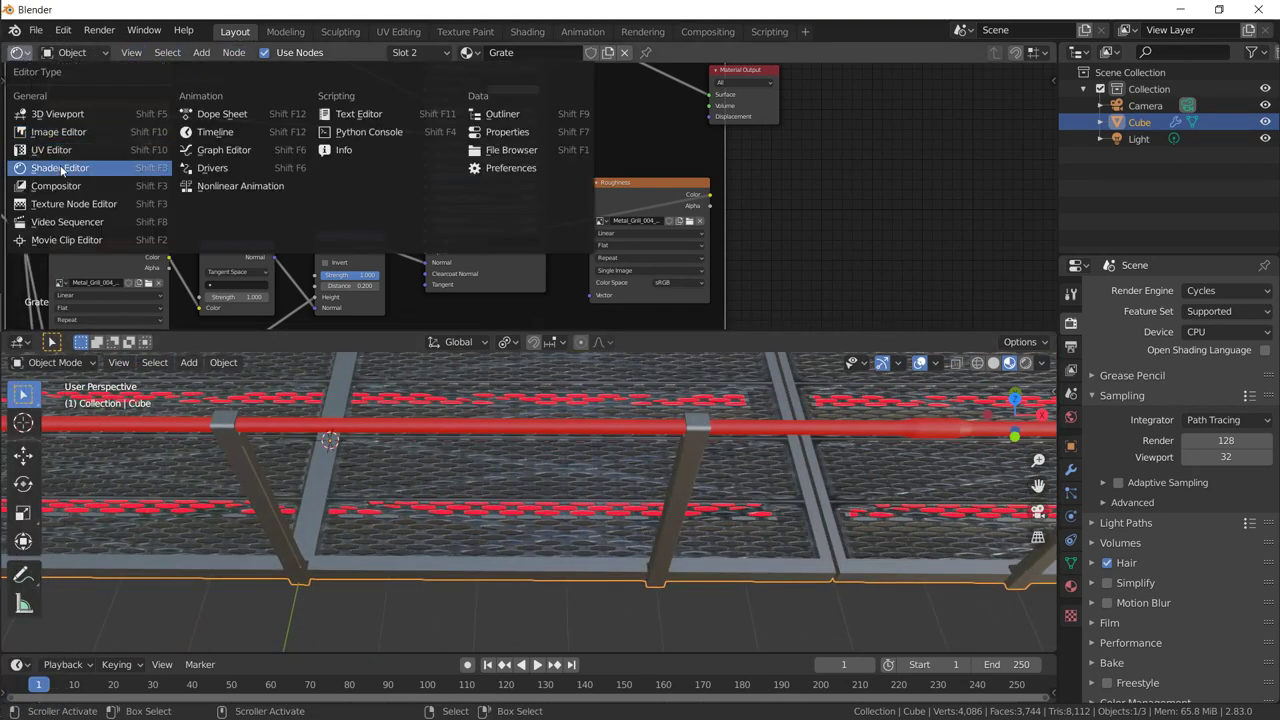
{"action": "left_click", "coordinate": [60, 132]}
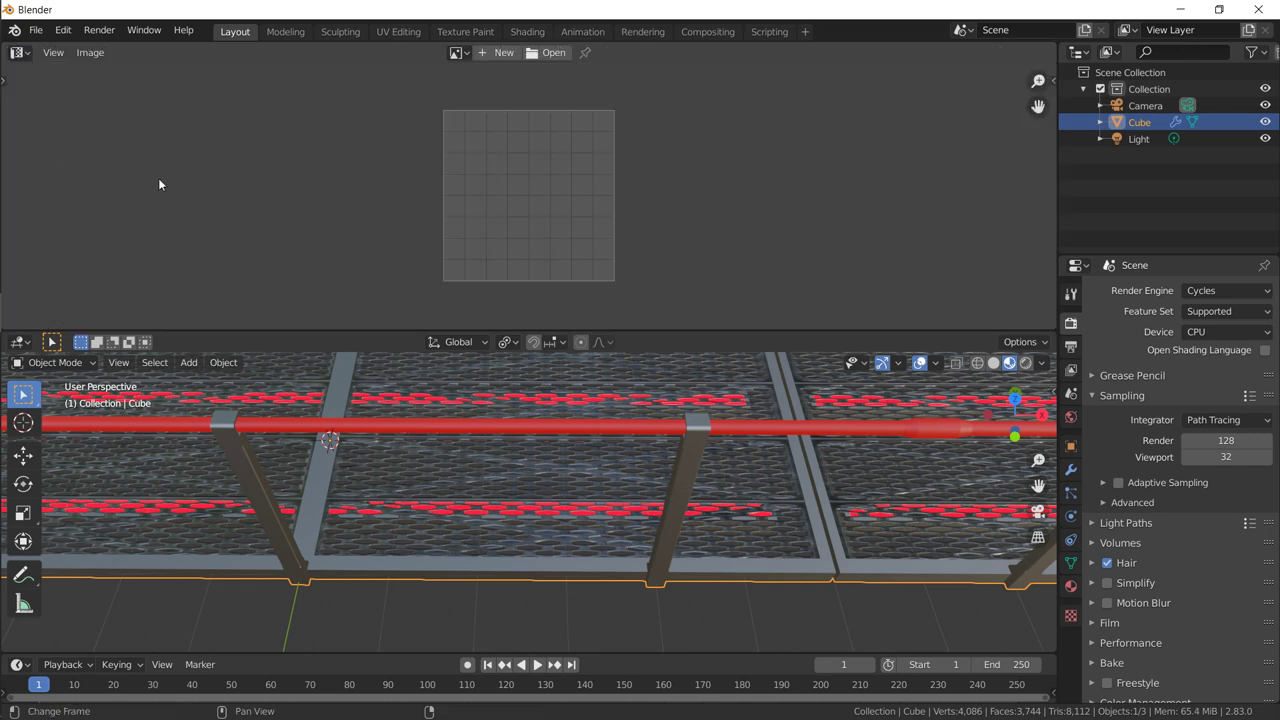
{"action": "scroll", "coordinate": [451, 418], "scroll_direction": "down", "scroll_amount": 4}
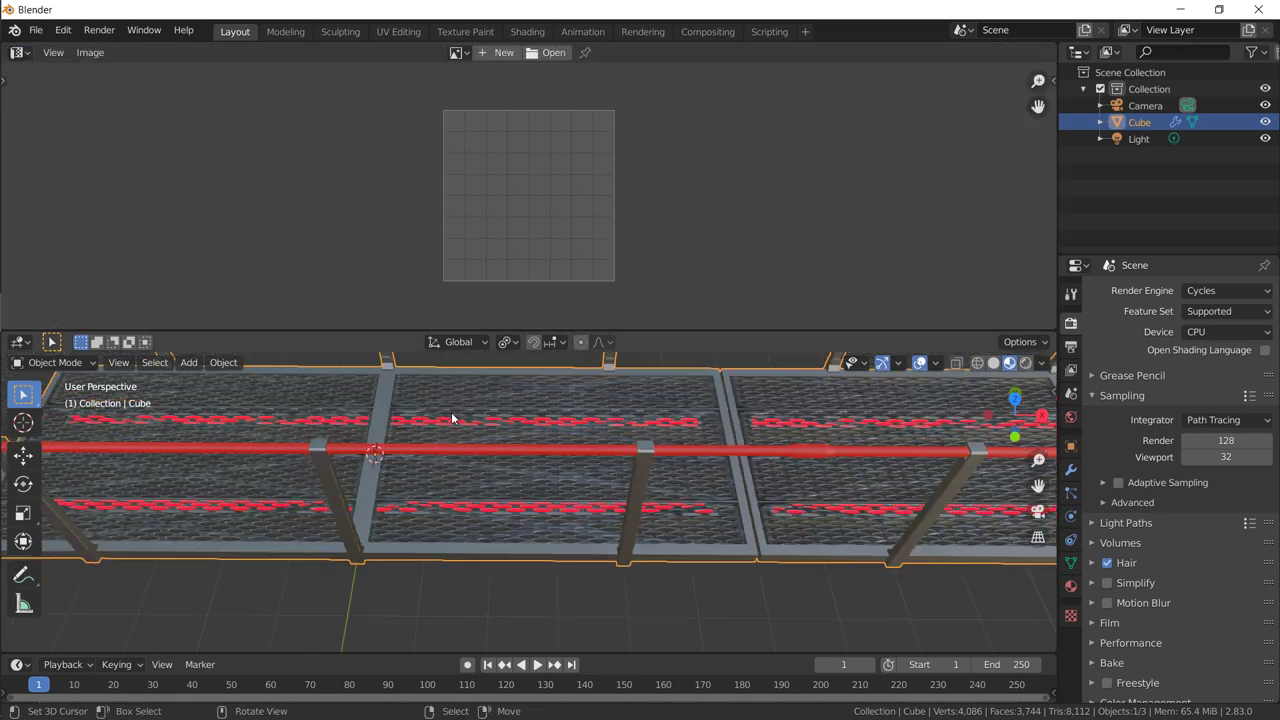
{"action": "key", "text": "Tab"}
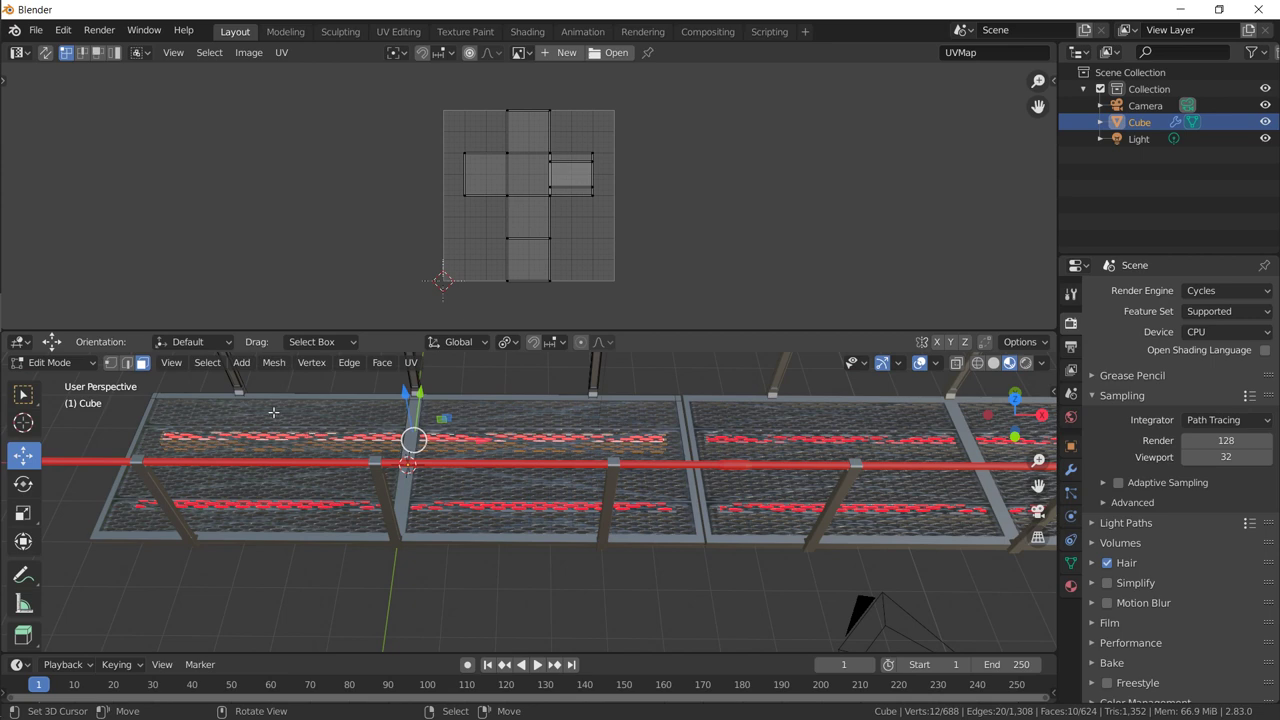
{"action": "left_click", "coordinate": [229, 436]}
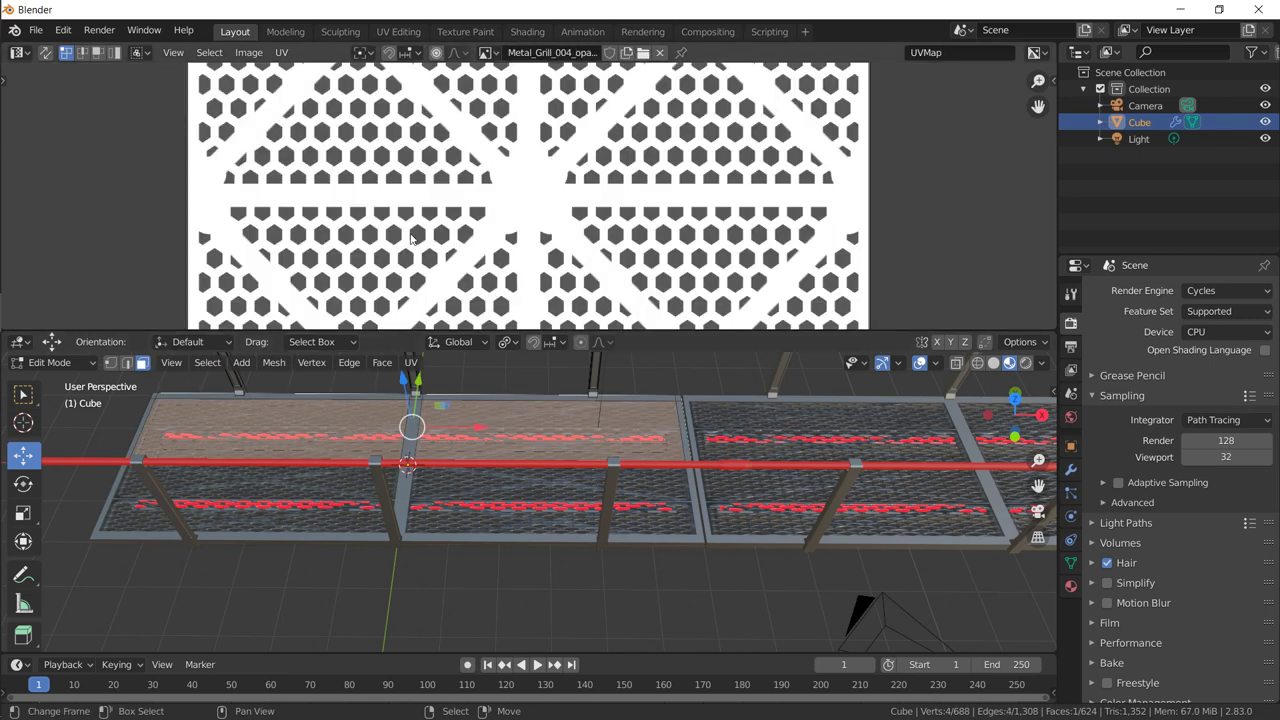
{"action": "scroll", "coordinate": [410, 235], "scroll_direction": "down", "scroll_amount": 5}
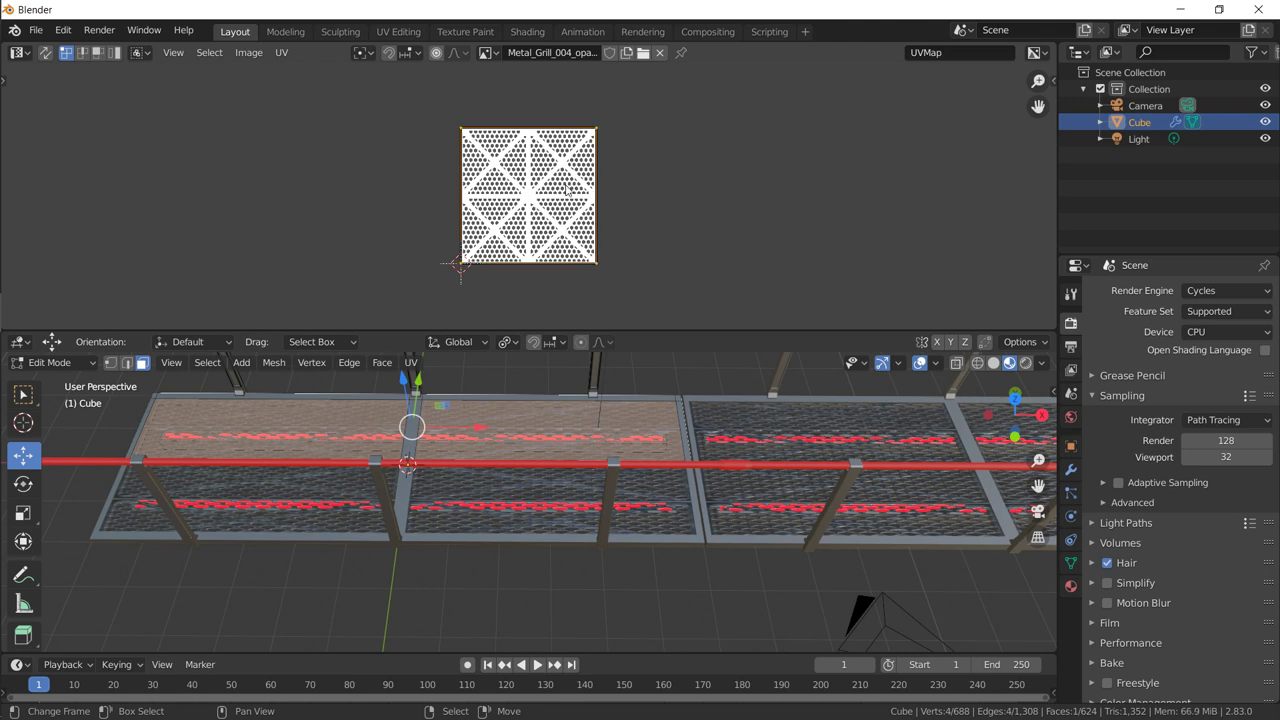
Step: Scale the grate face's UVs by 4 along the X axis
{"action": "type", "text": "sx"}
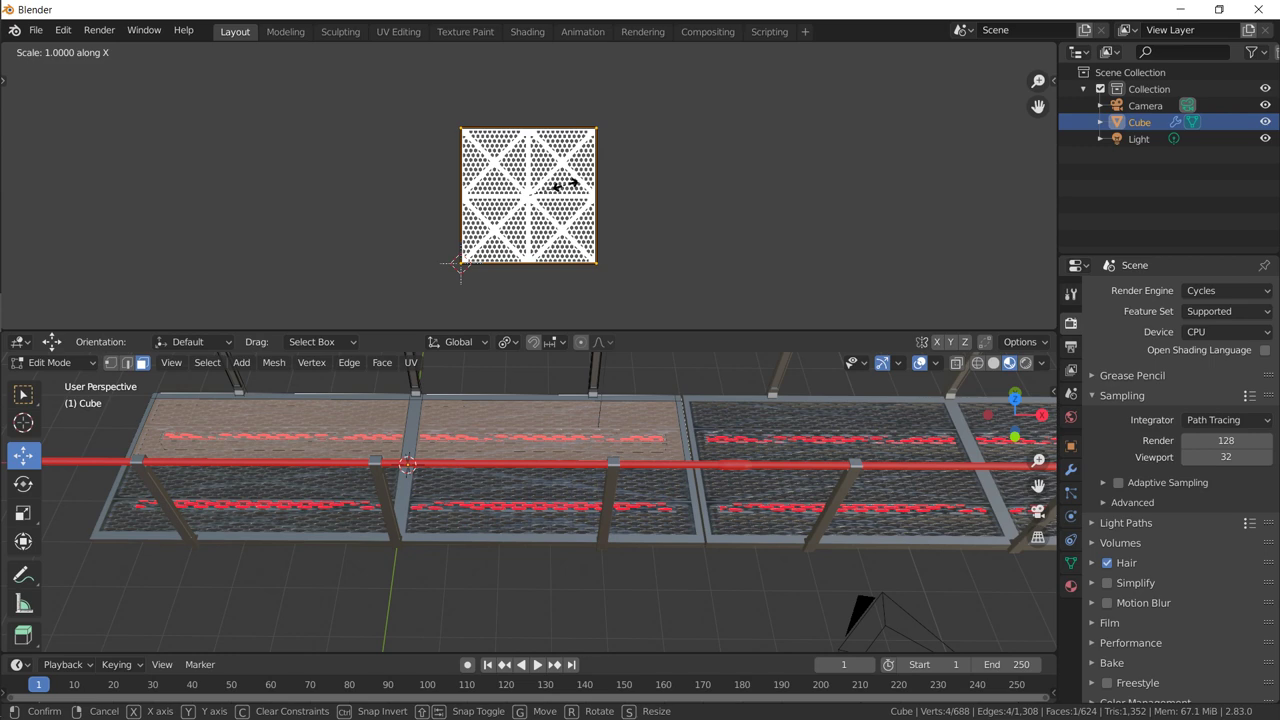
{"action": "type", "text": "4"}
{"action": "key", "text": "Return"}
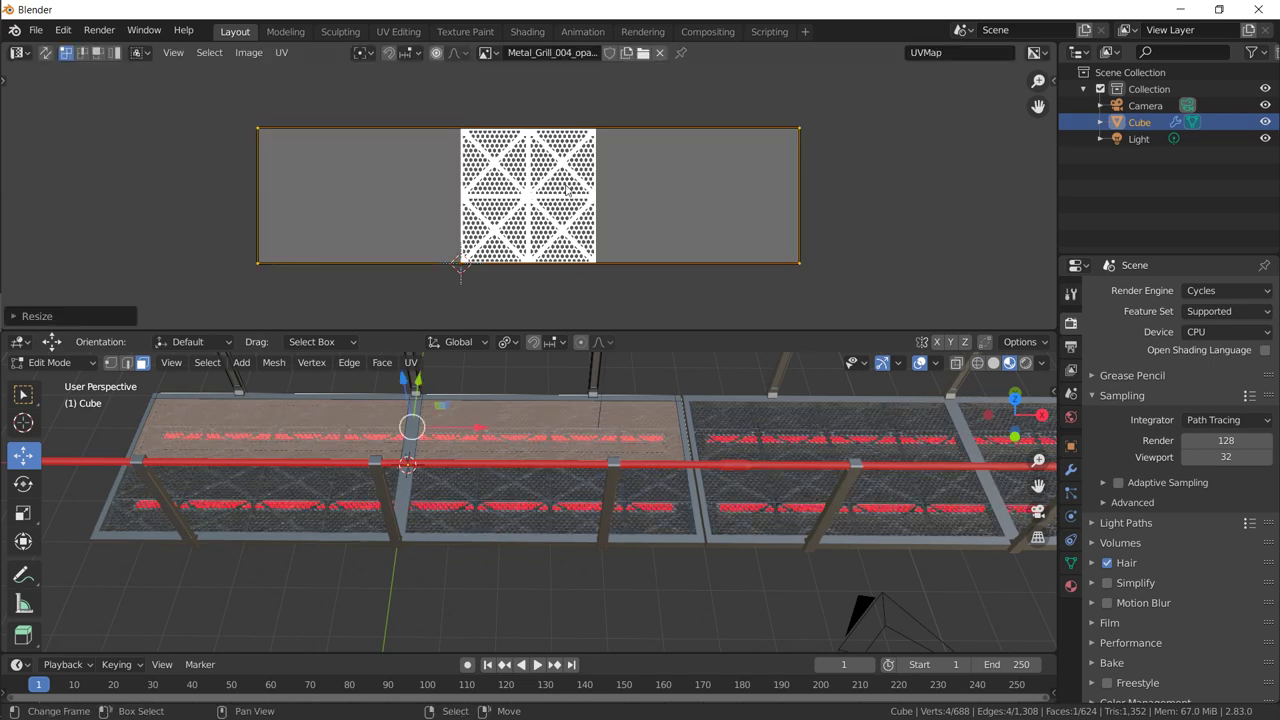
Step: Scale the selected grate face's UVs by 1.5 along the X axis
{"action": "middle_click_drag", "start_coordinate": [700, 400], "coordinate": [657, 494]}
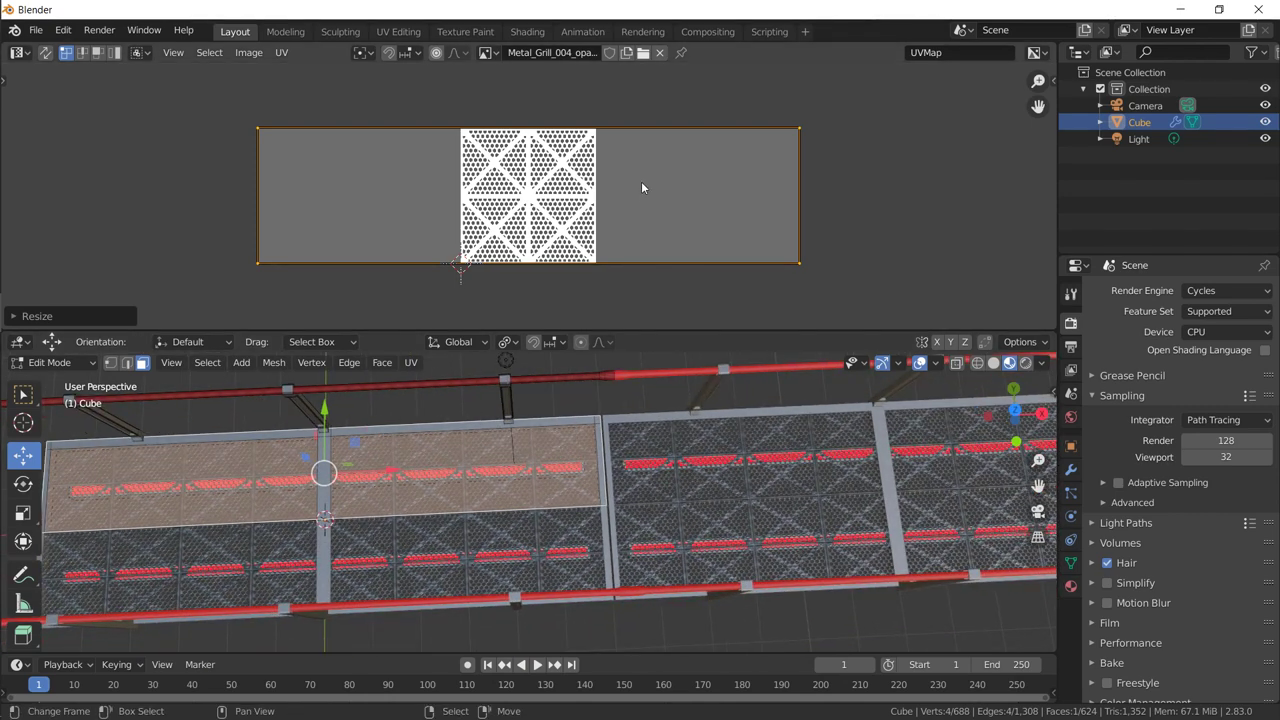
{"action": "key", "text": "s"}
{"action": "type", "text": "x"}
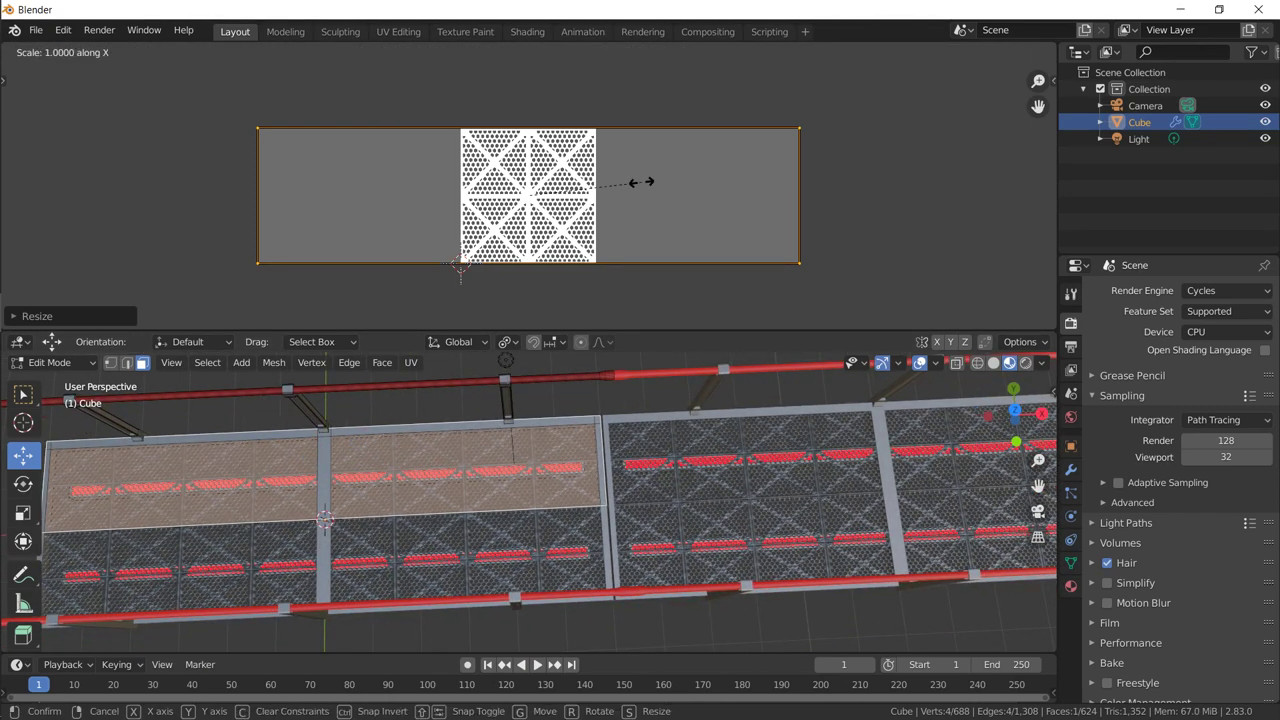
{"action": "type", "text": "1.5"}
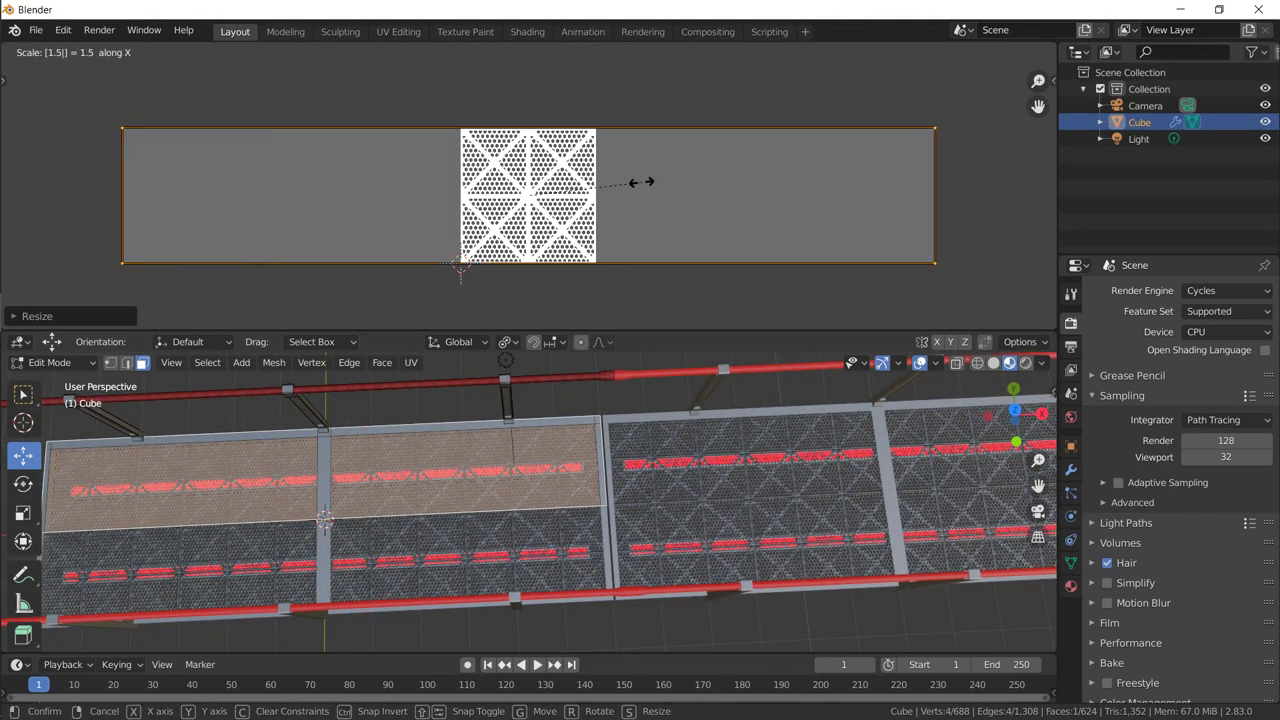
{"action": "key", "text": "Return"}
Step: Return to Object Mode and enlarge the 3D viewport over the Image Editor to show the whole catwalk
{"action": "key", "text": "Tab"}
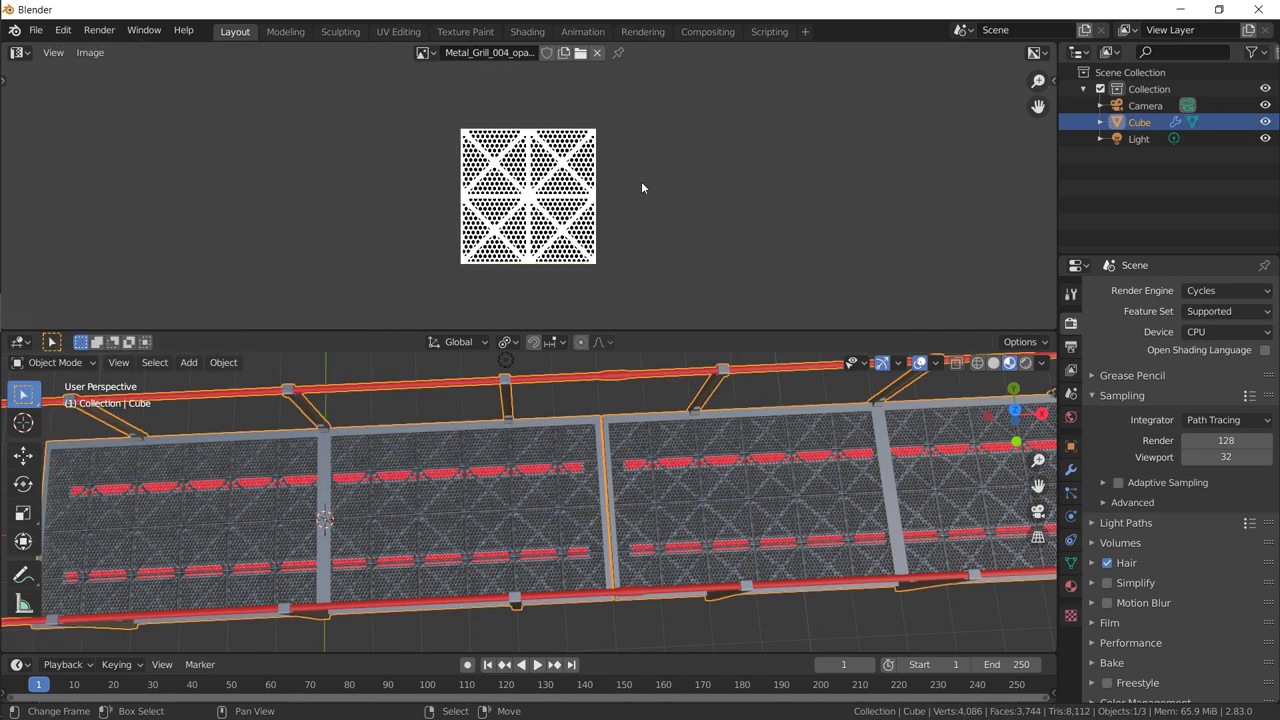
{"action": "middle_click_drag", "start_coordinate": [540, 490], "coordinate": [505, 480]}
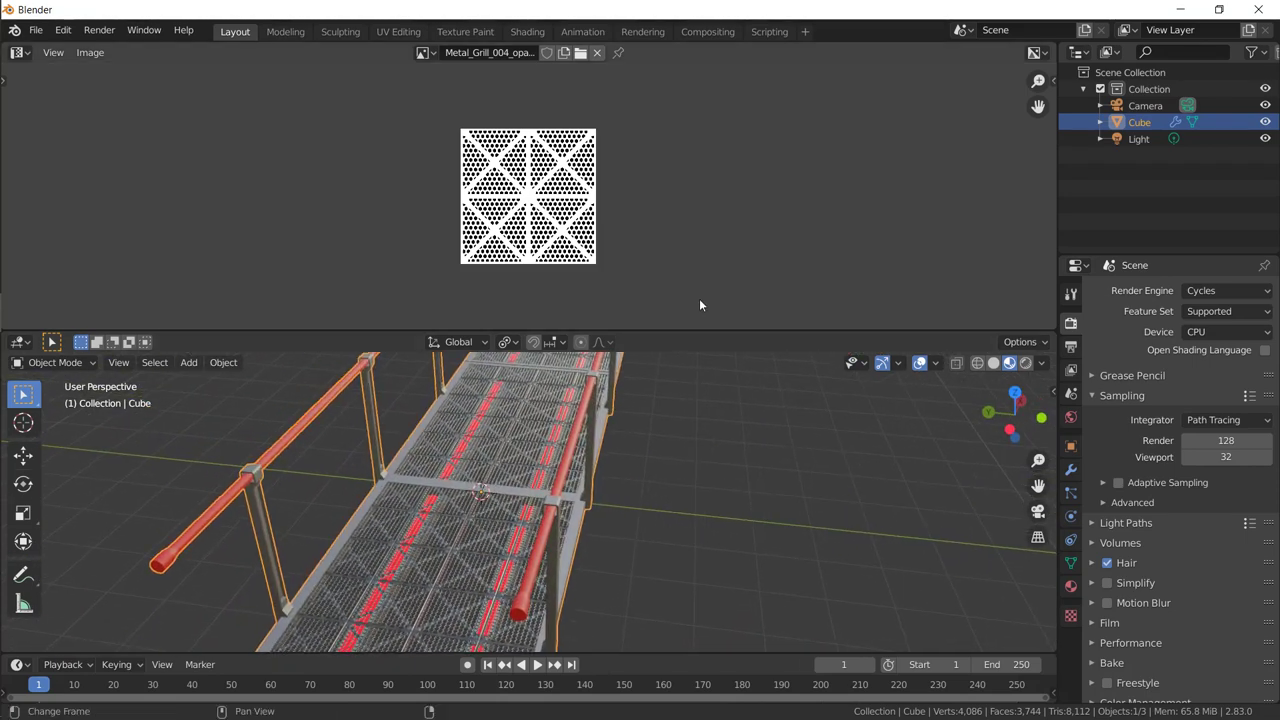
{"action": "left_click_drag", "start_coordinate": [690, 333], "coordinate": [690, 150]}
{"action": "middle_click_drag", "start_coordinate": [690, 170], "coordinate": [640, 362]}
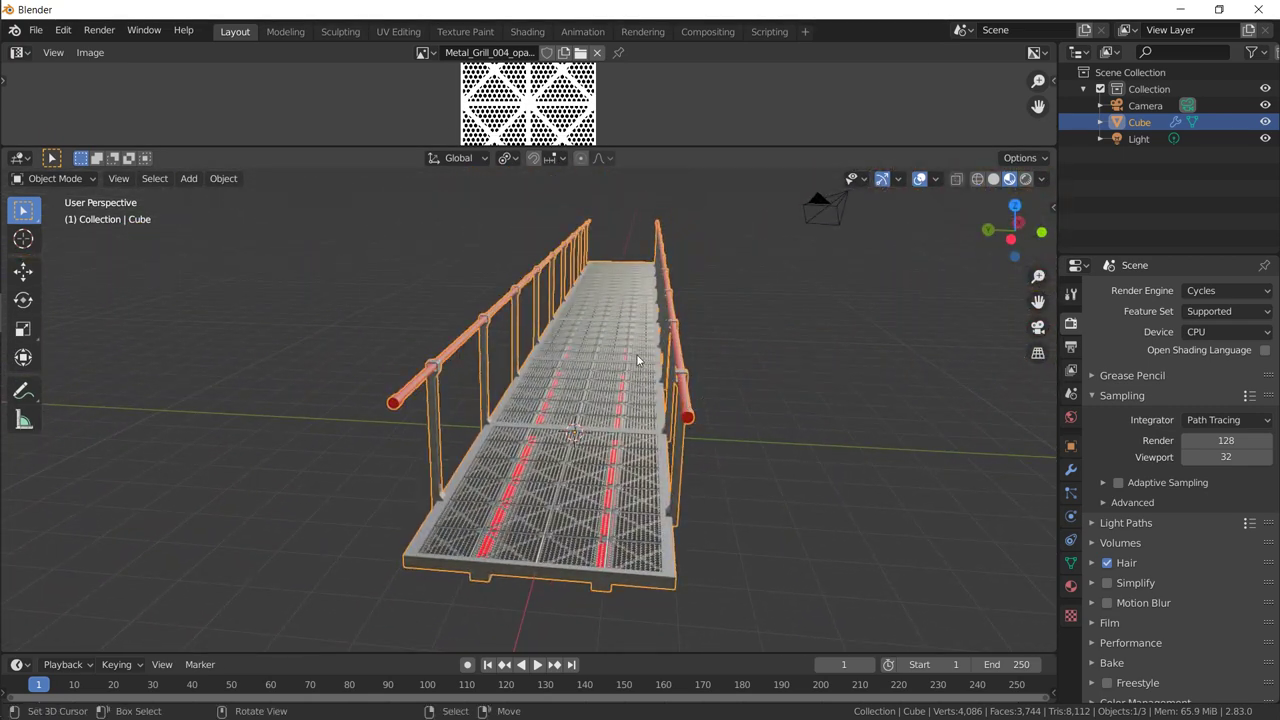
{"action": "middle_click_drag", "start_coordinate": [664, 313], "coordinate": [377, 347]}
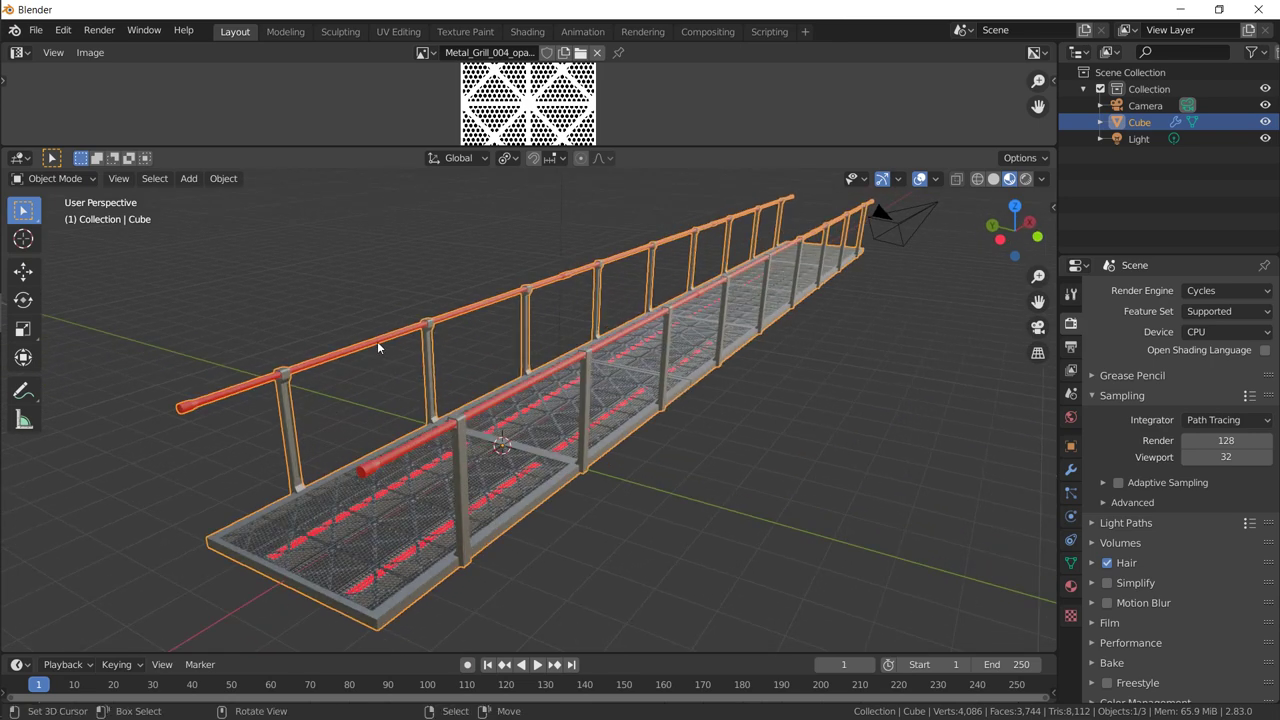
Step: Change the Hand rail material's Base Color to grey with hue 0.736, saturation 0.059 and value 0.412
{"action": "left_click", "coordinate": [1070, 587]}
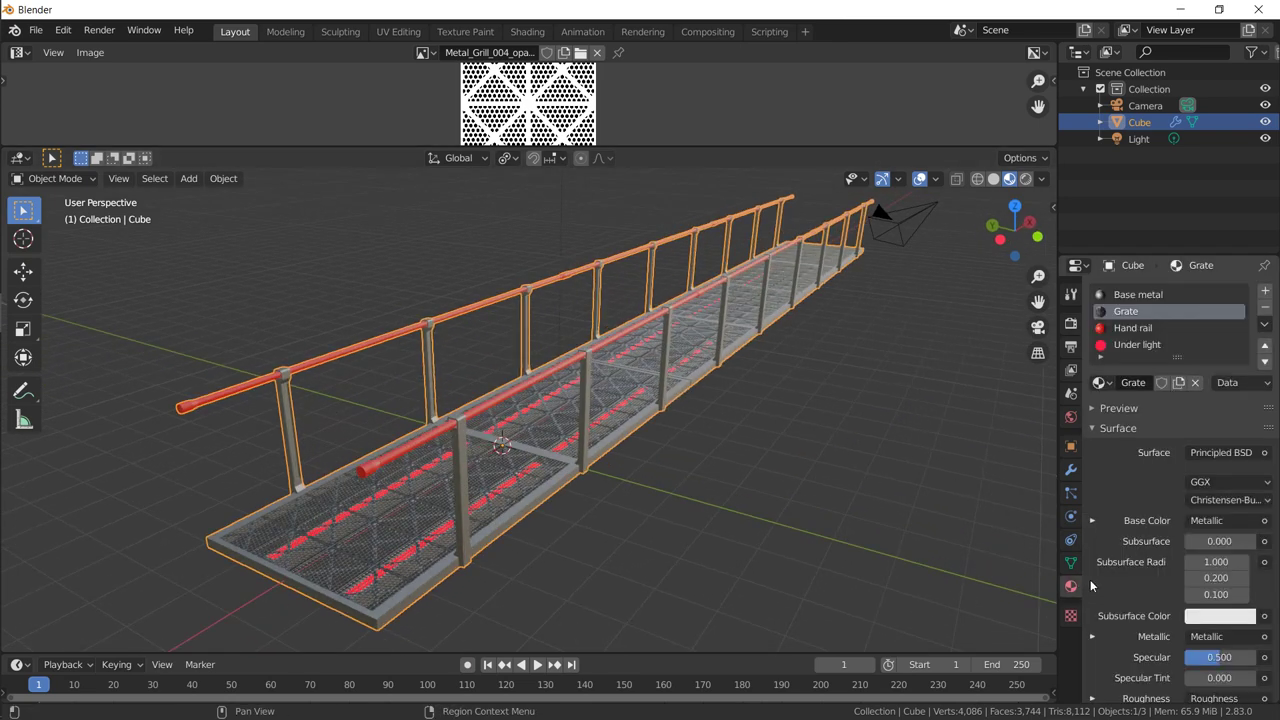
{"action": "left_click", "coordinate": [1130, 329]}
{"action": "left_click", "coordinate": [1219, 521]}
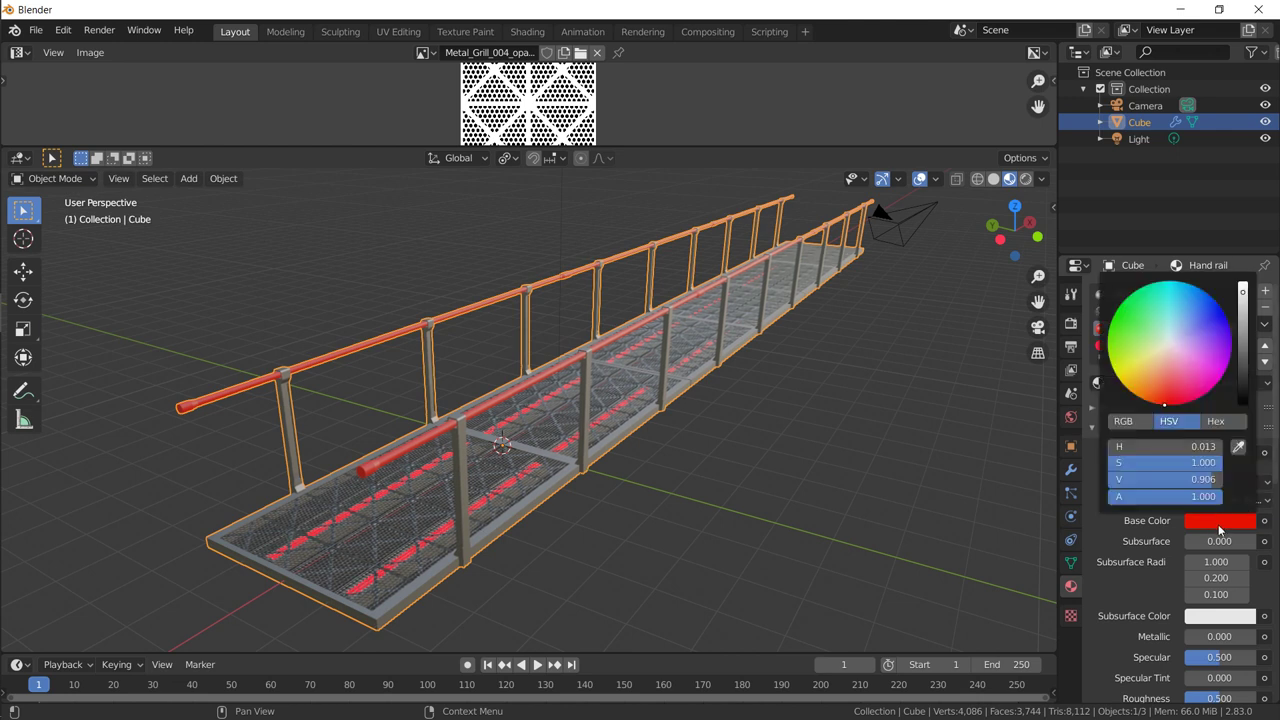
{"action": "left_click_drag", "start_coordinate": [1242, 296], "coordinate": [1244, 370]}
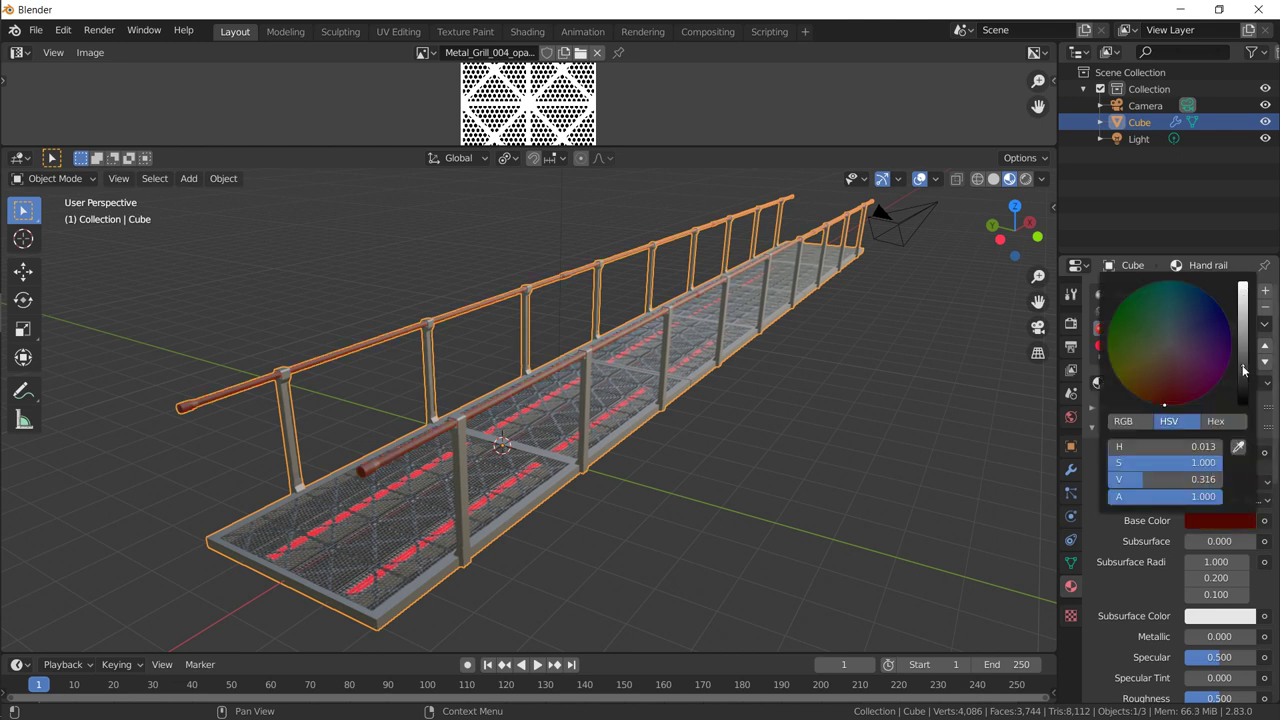
{"action": "left_click", "coordinate": [1220, 521]}
{"action": "left_click_drag", "start_coordinate": [1167, 357], "coordinate": [1173, 341]}
{"action": "left_click", "coordinate": [1243, 358]}
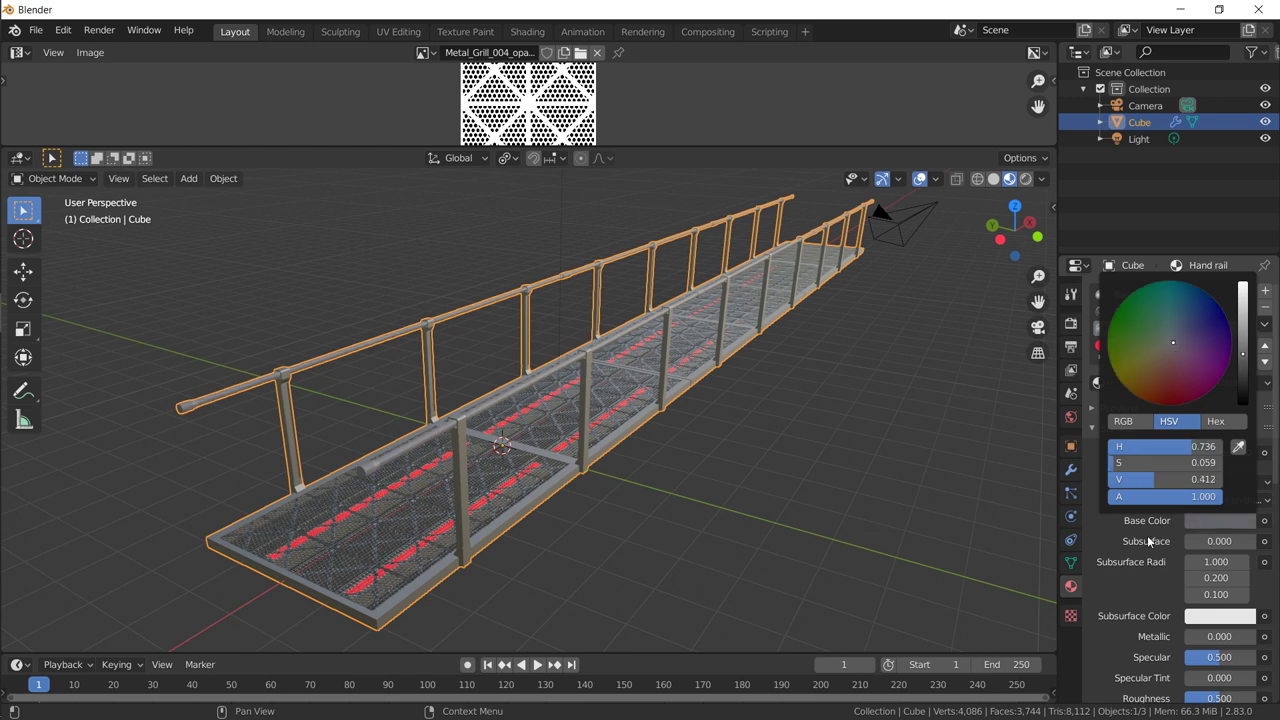
Step: Set the Hand rail material's Metallic to 1.000, Specular to 0.821 and Roughness to 0.344, and look over the deselected catwalk
{"action": "left_click_drag", "start_coordinate": [1197, 636], "coordinate": [1243, 657]}
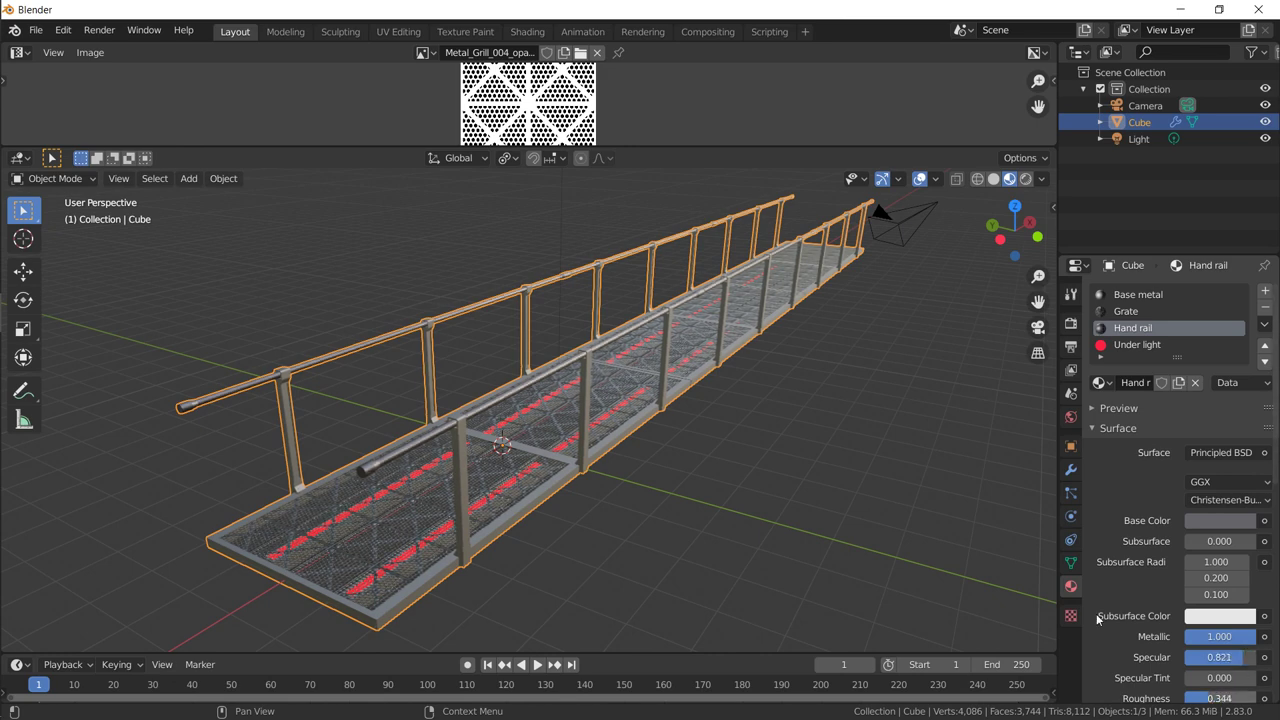
{"action": "middle_click_drag", "start_coordinate": [659, 348], "coordinate": [566, 382]}
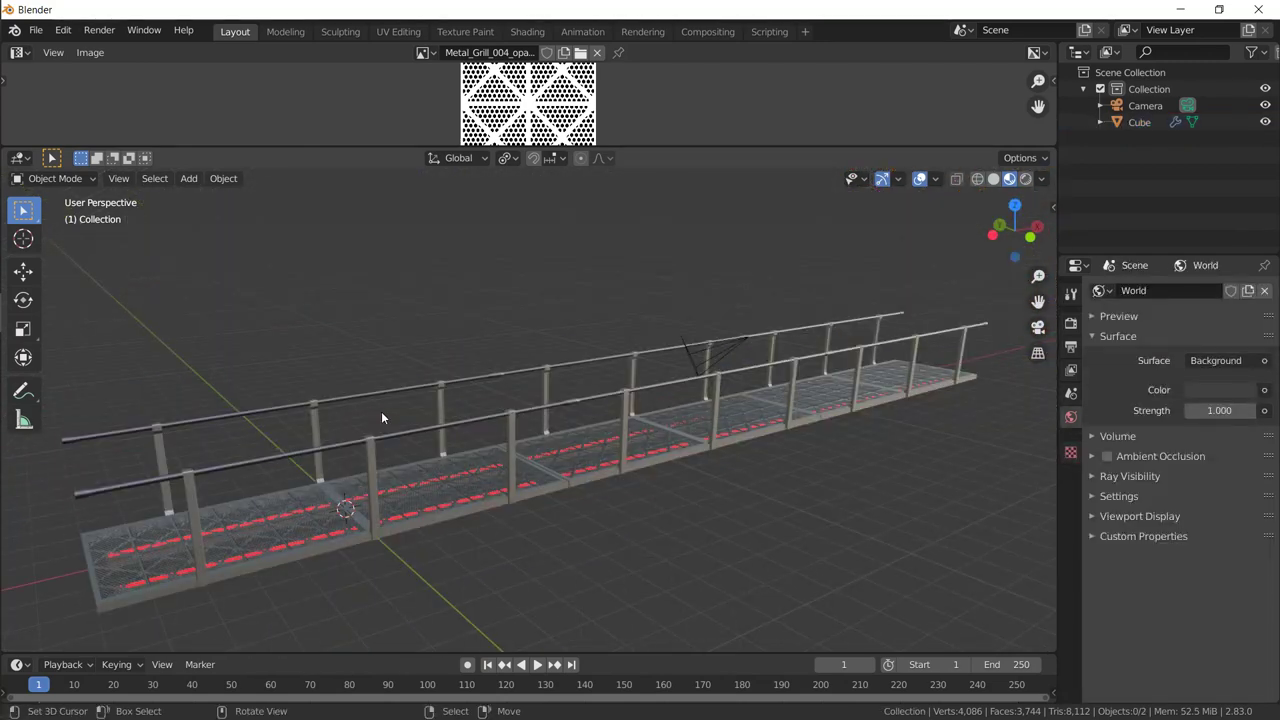
{"action": "middle_click_drag", "start_coordinate": [381, 418], "coordinate": [382, 451]}
{"action": "middle_click_drag", "start_coordinate": [468, 450], "coordinate": [446, 398]}
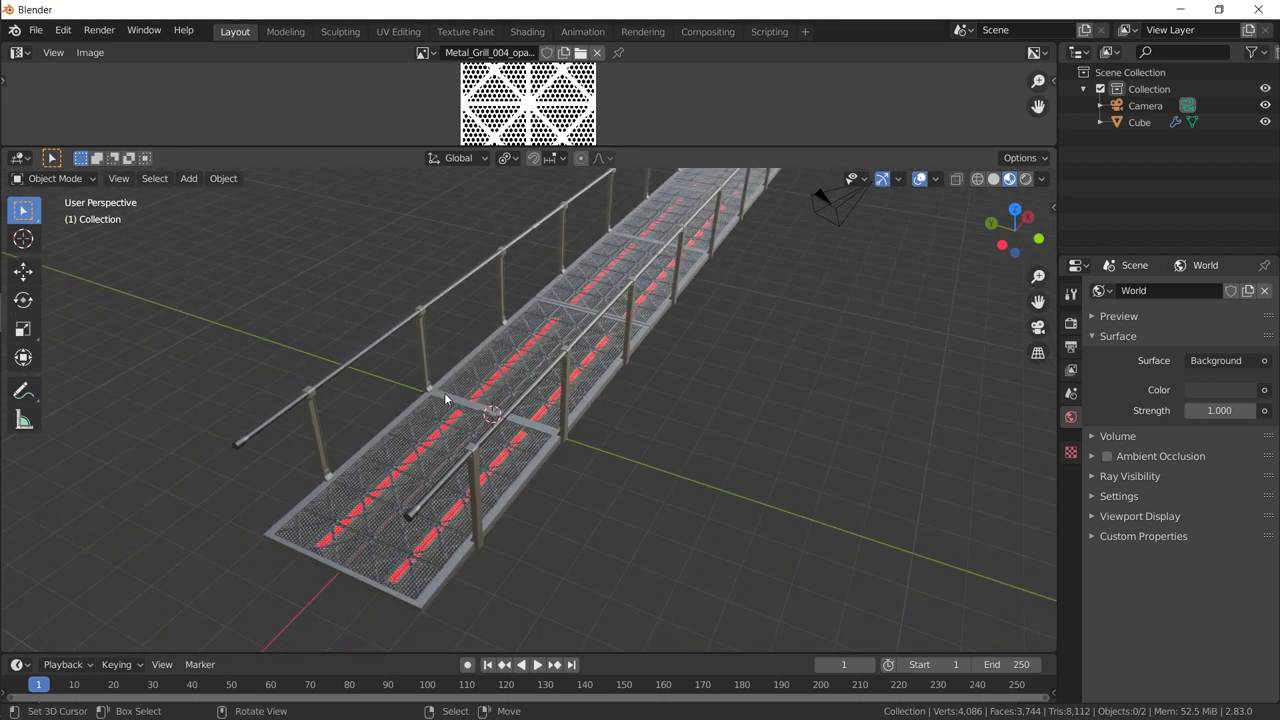
Step: Select the catwalk, enlarge the Image Editor area and switch it to the Shader Editor, bringing the Hand rail nodes into view
{"action": "left_click", "coordinate": [446, 398]}
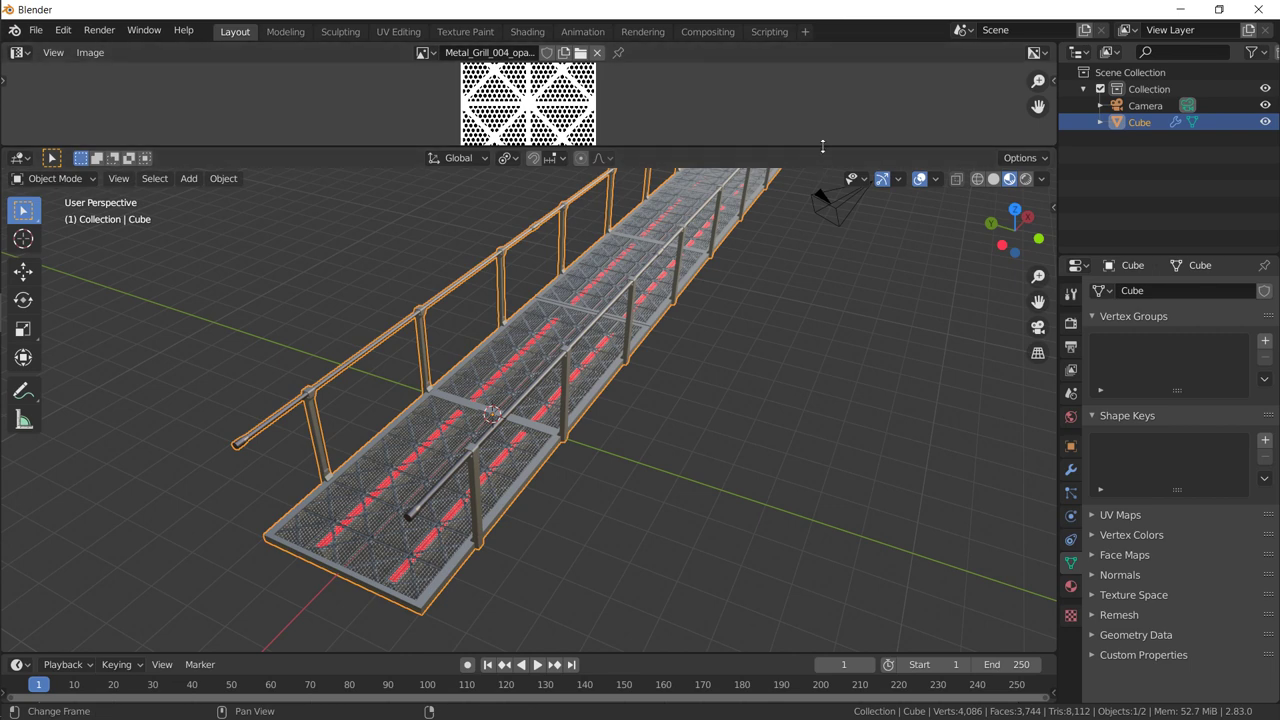
{"action": "left_click_drag", "start_coordinate": [822, 147], "coordinate": [822, 342]}
{"action": "left_click", "coordinate": [28, 53]}
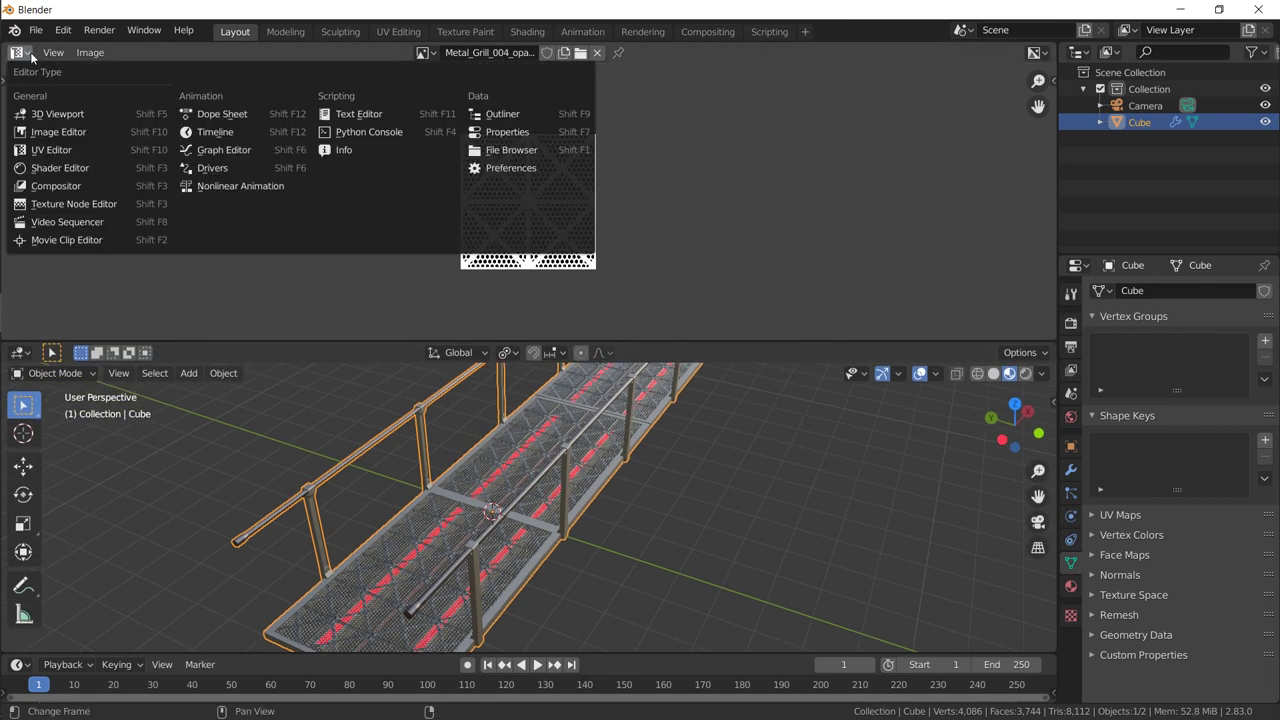
{"action": "left_click", "coordinate": [70, 167]}
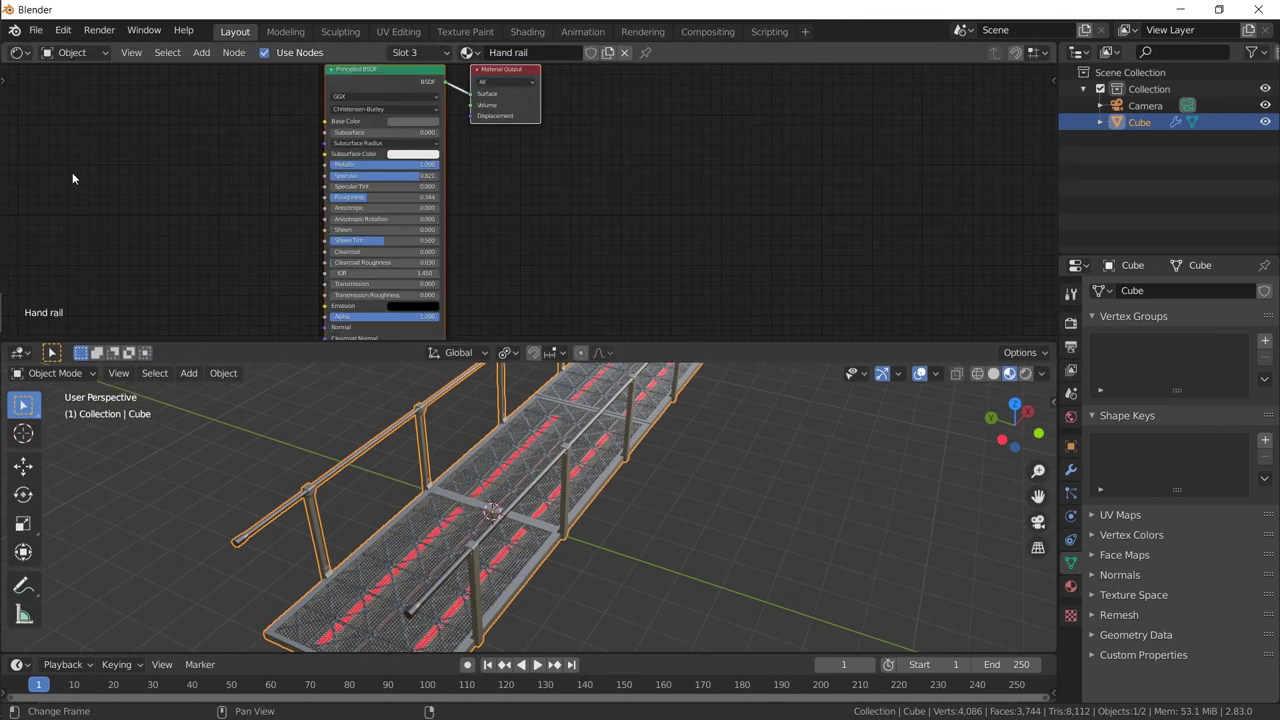
{"action": "middle_click_drag", "start_coordinate": [181, 156], "coordinate": [438, 202]}
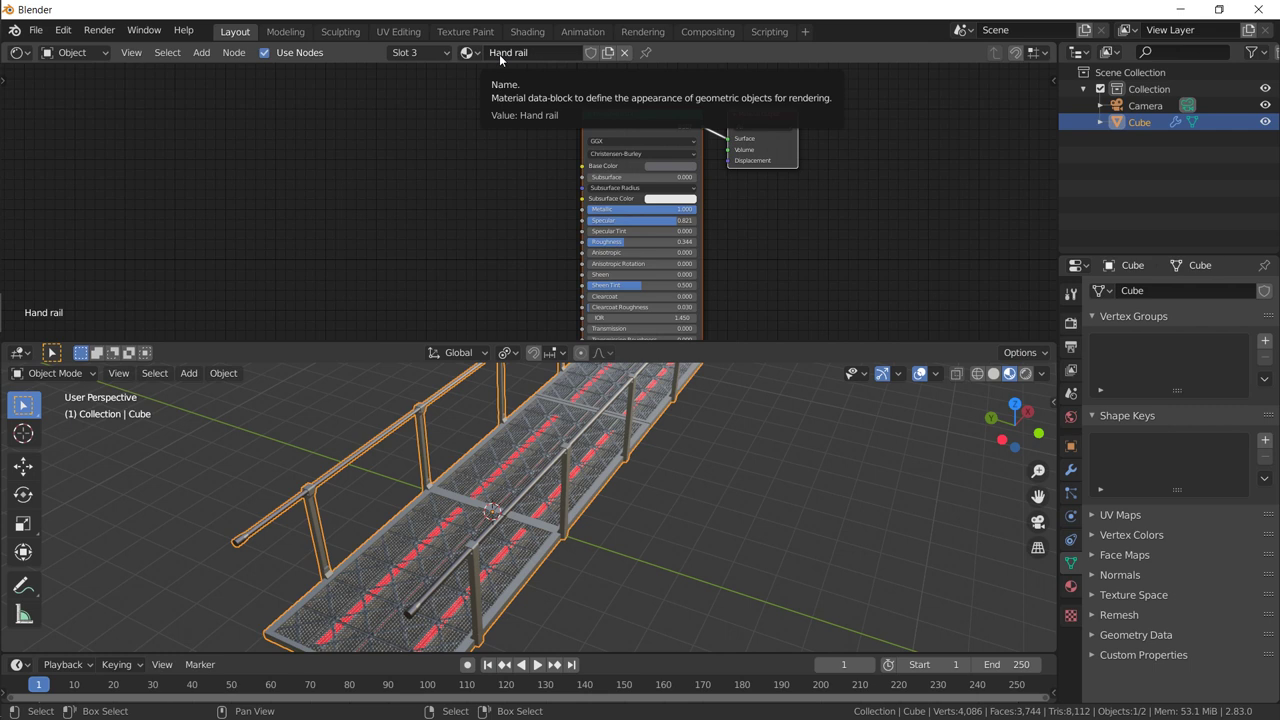
Step: Open the walkway's Base metal material and add a Musgrave Texture node well before its Principled BSDF
{"action": "left_click", "coordinate": [1078, 583]}
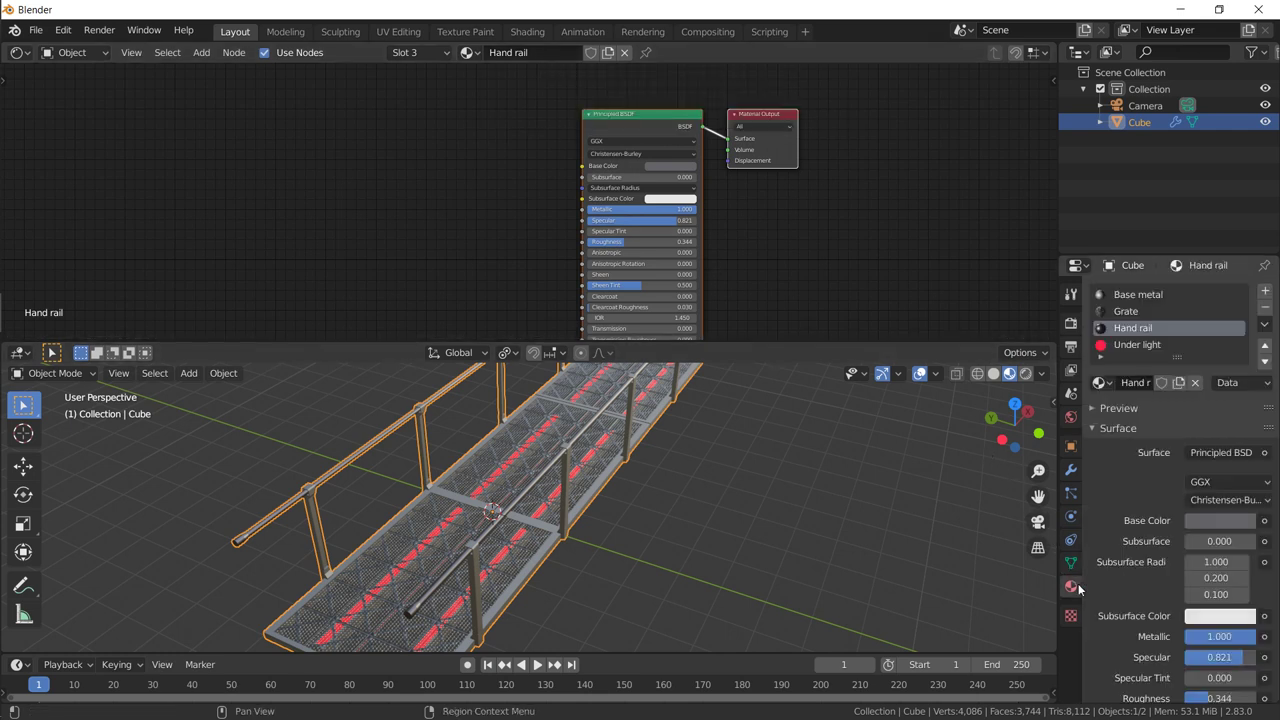
{"action": "left_click", "coordinate": [1132, 295]}
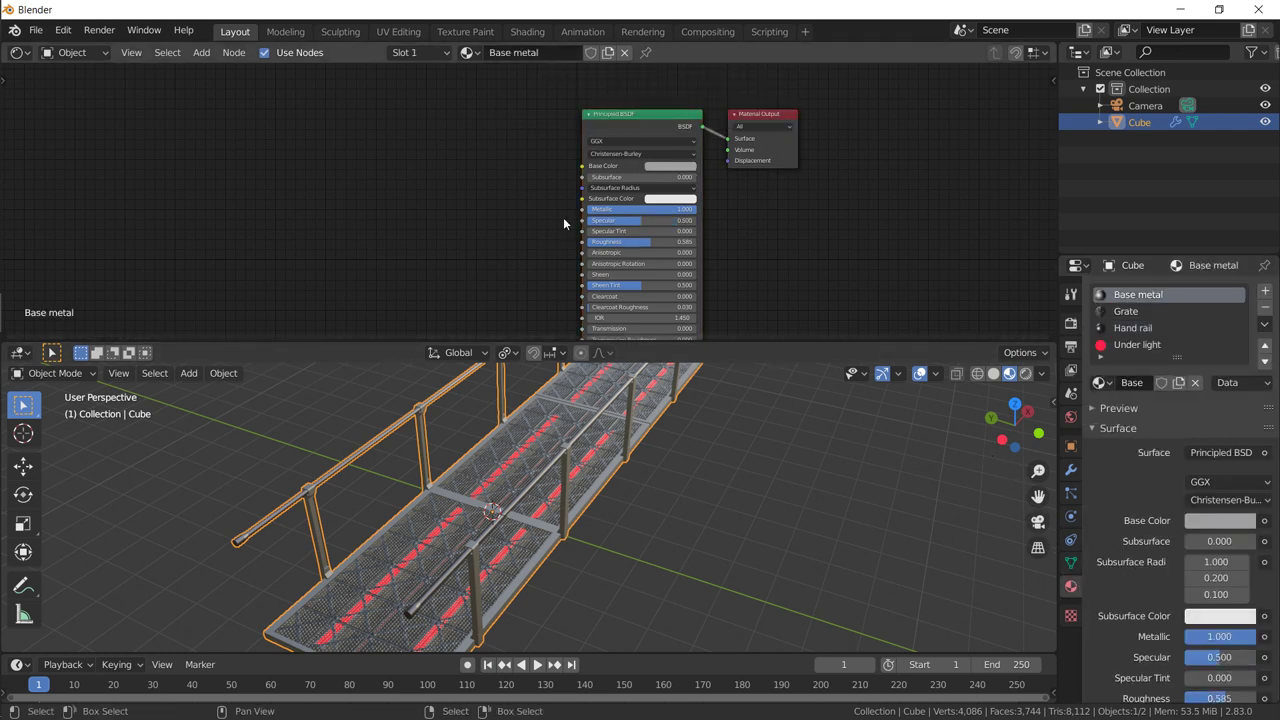
{"action": "middle_click_drag", "start_coordinate": [531, 194], "coordinate": [683, 190]}
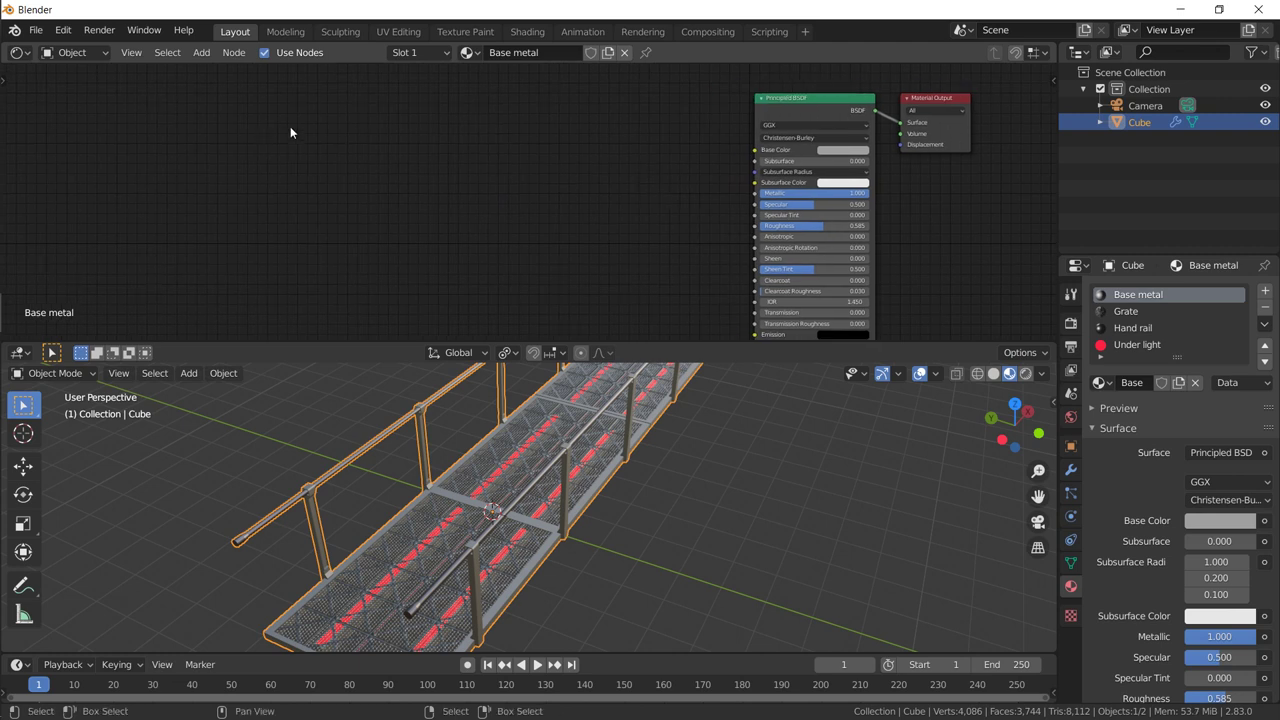
{"action": "key", "text": "shift+a"}
{"action": "left_click", "coordinate": [290, 127]}
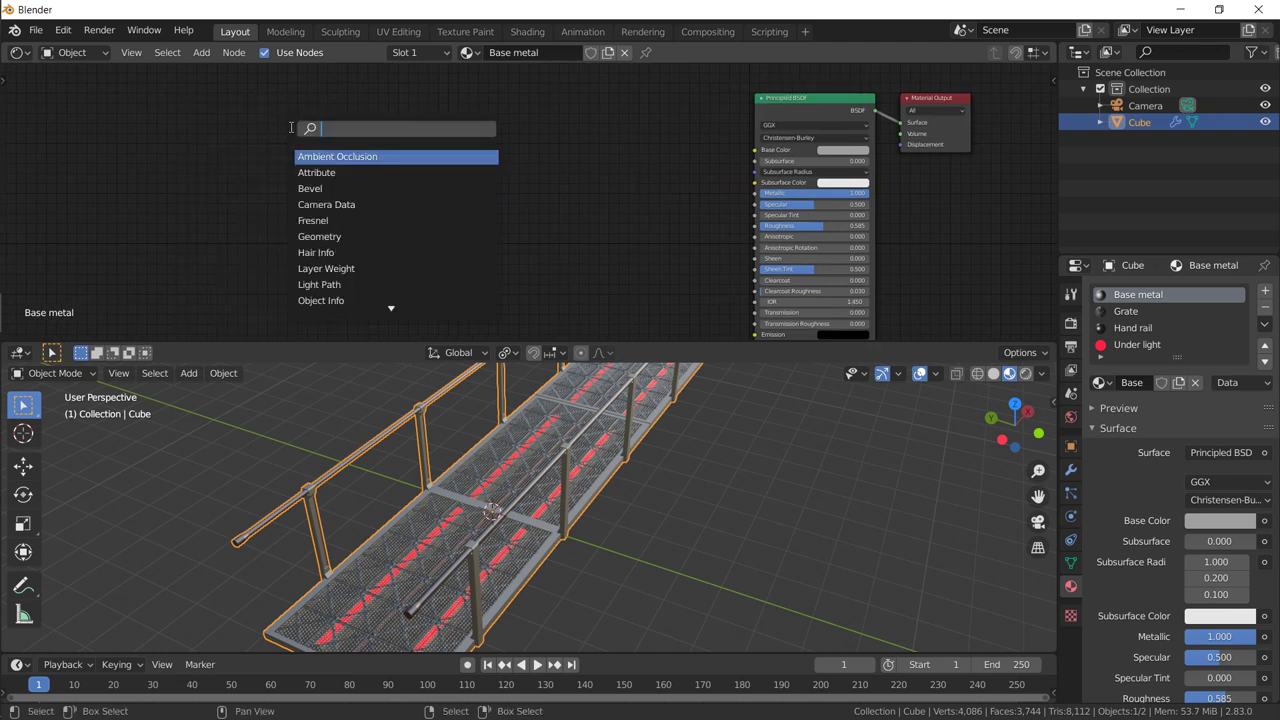
{"action": "type", "text": "mus"}
{"action": "key", "text": "Return"}
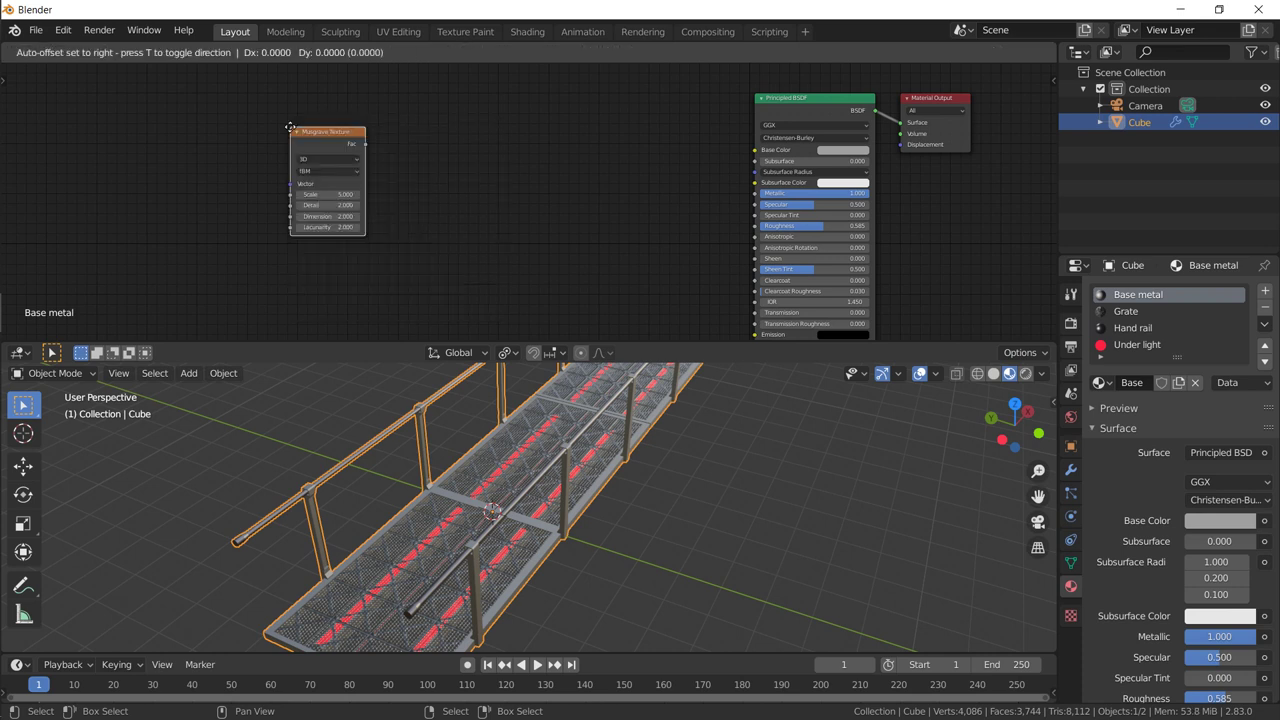
{"action": "left_click", "coordinate": [247, 102]}
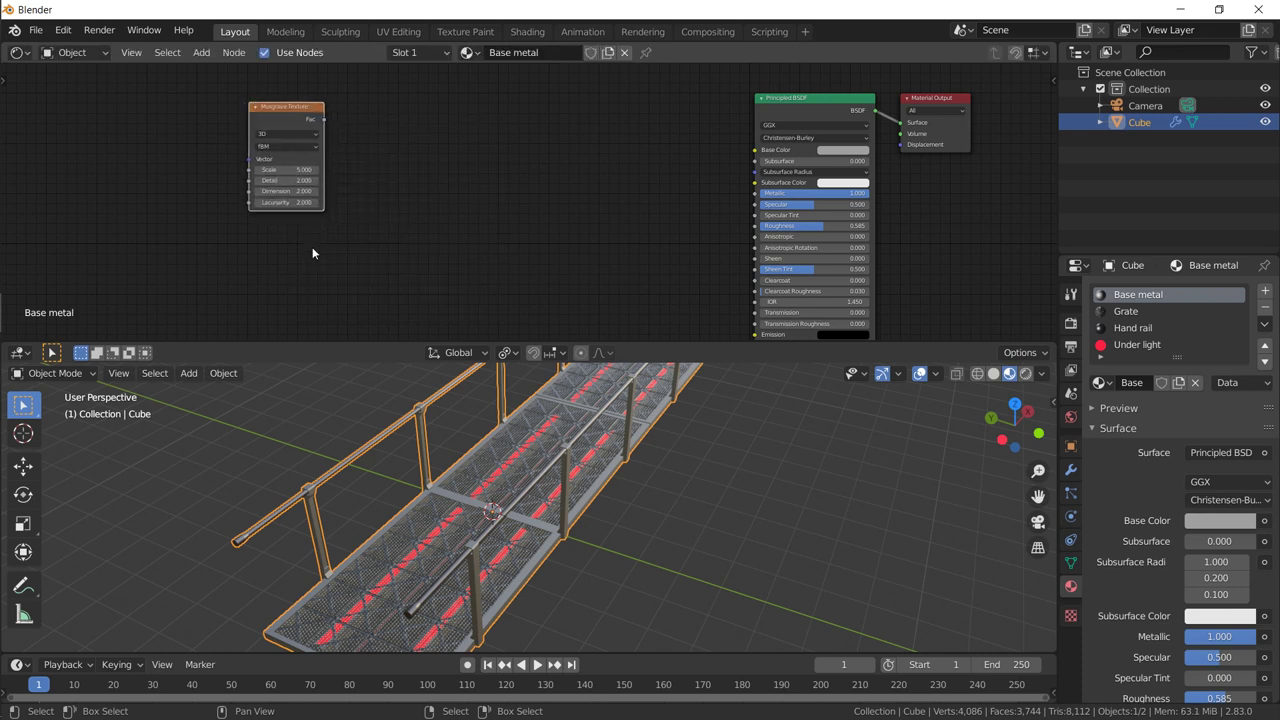
Step: Add a Noise Texture node directly below the Musgrave Texture node
{"action": "key", "text": "shift+a"}
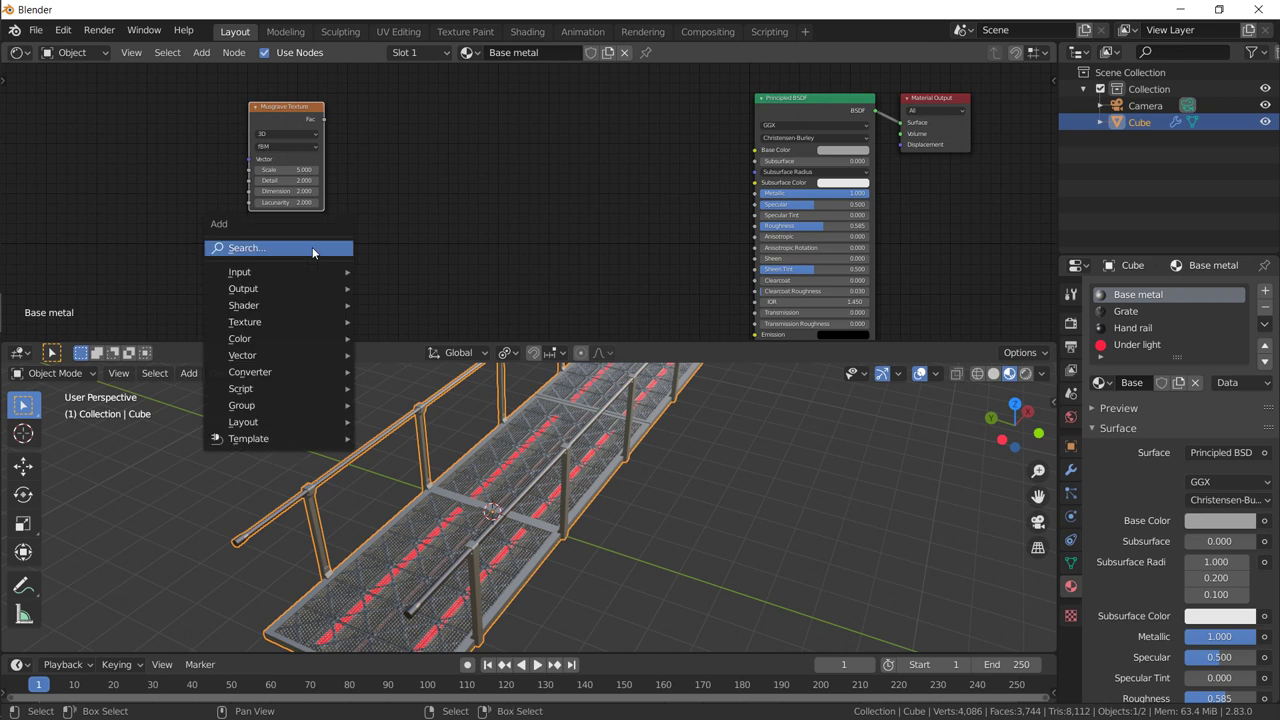
{"action": "left_click", "coordinate": [312, 247]}
{"action": "type", "text": "noise"}
{"action": "key", "text": "Return"}
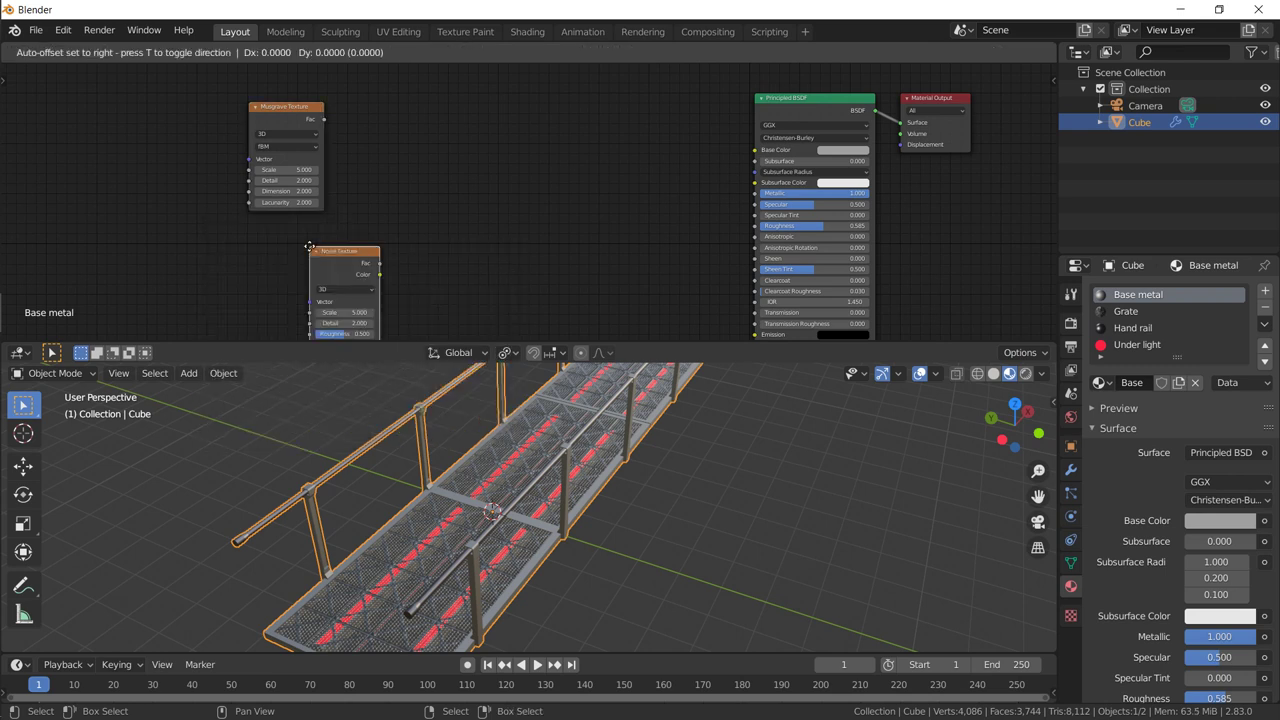
{"action": "left_click", "coordinate": [254, 232]}
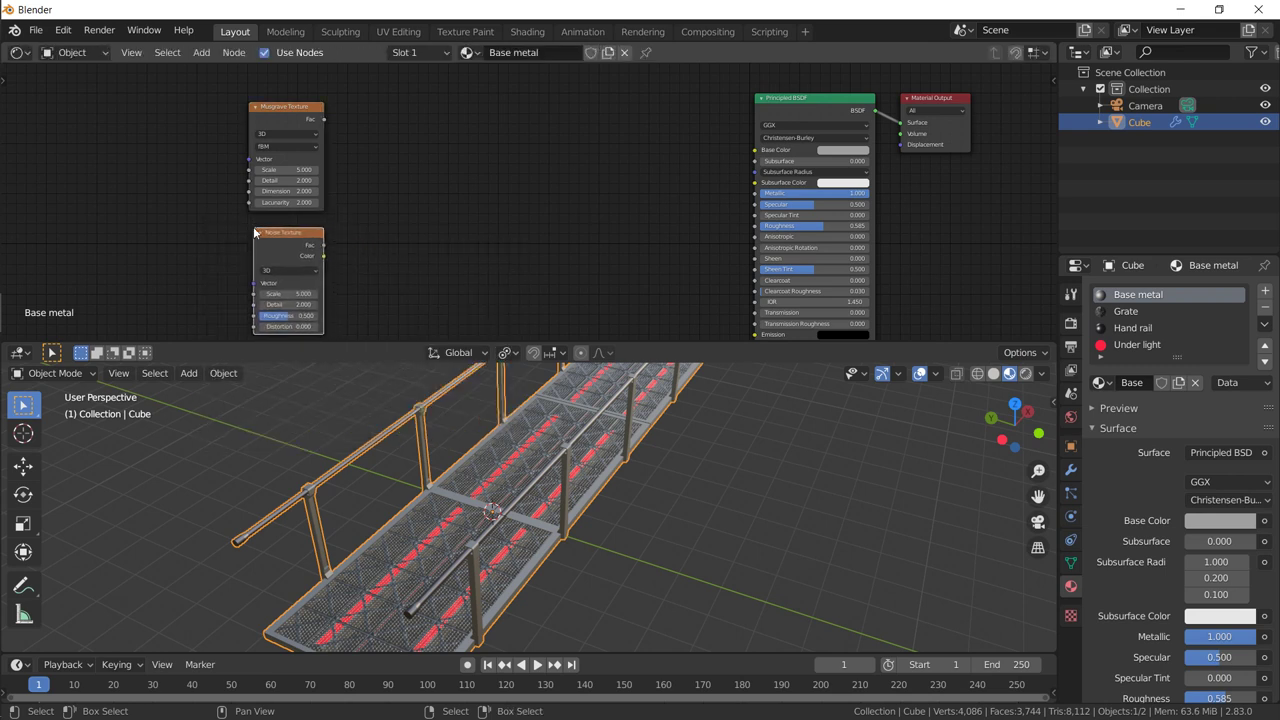
Step: Add a MixRGB node between the two texture nodes and the Principled BSDF
{"action": "key", "text": "shift+a"}
{"action": "left_click", "coordinate": [462, 177]}
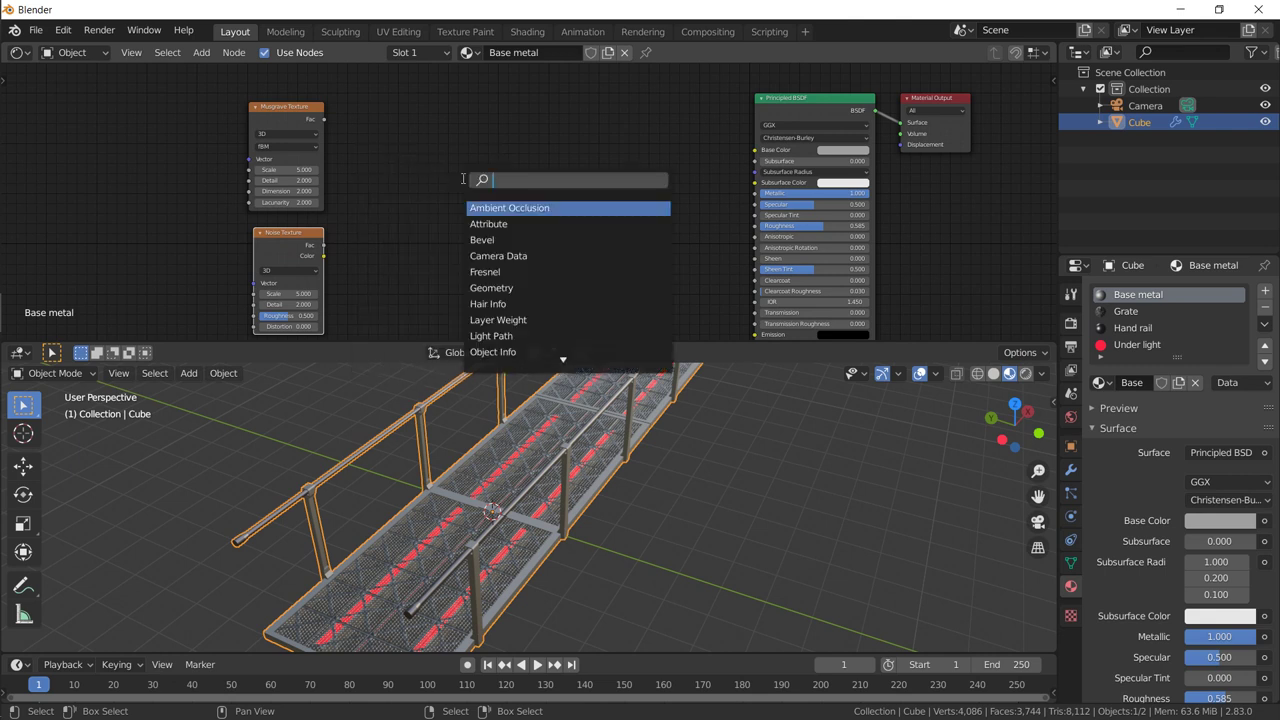
{"action": "type", "text": "mix"}
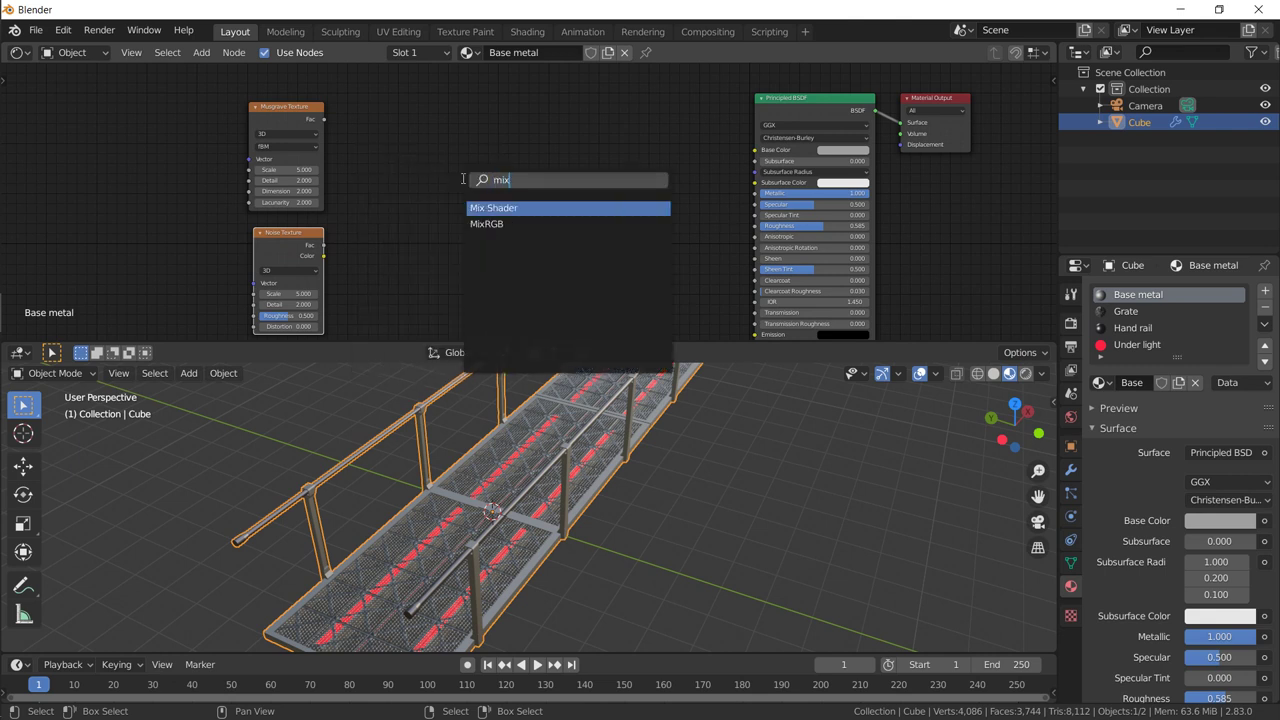
{"action": "key", "text": "Down"}
{"action": "key", "text": "Return"}
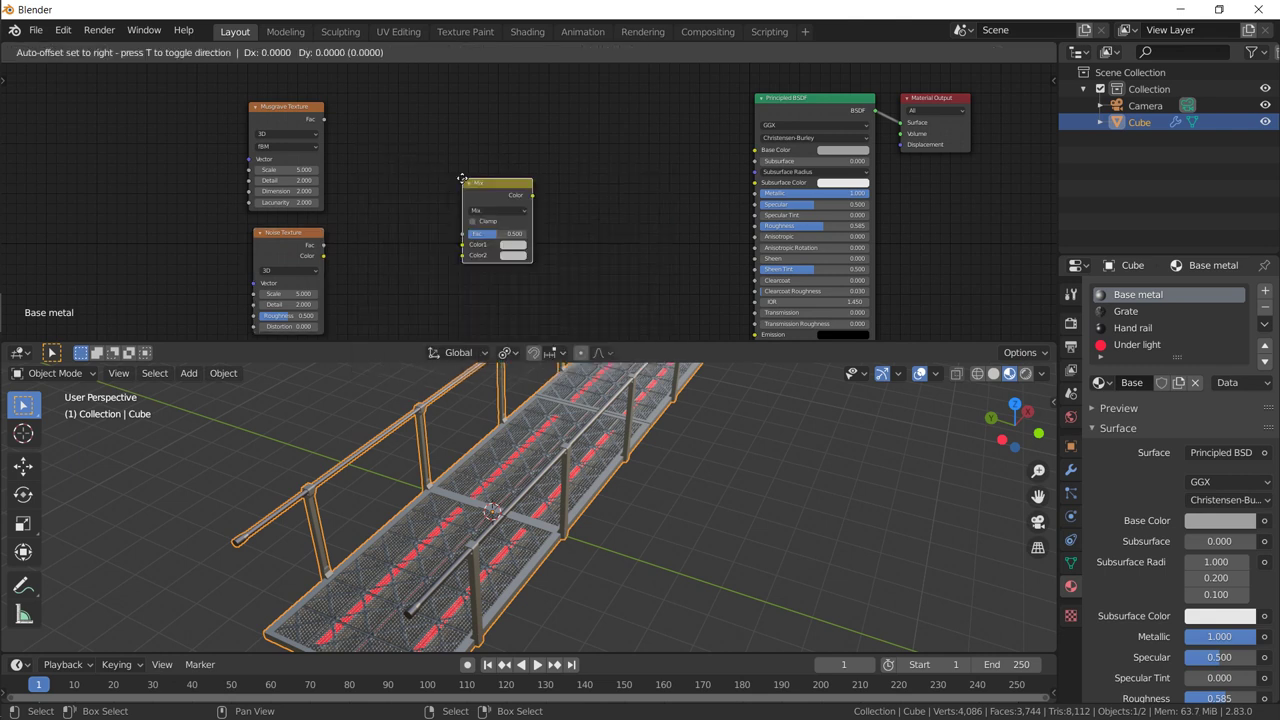
{"action": "left_click", "coordinate": [420, 181]}
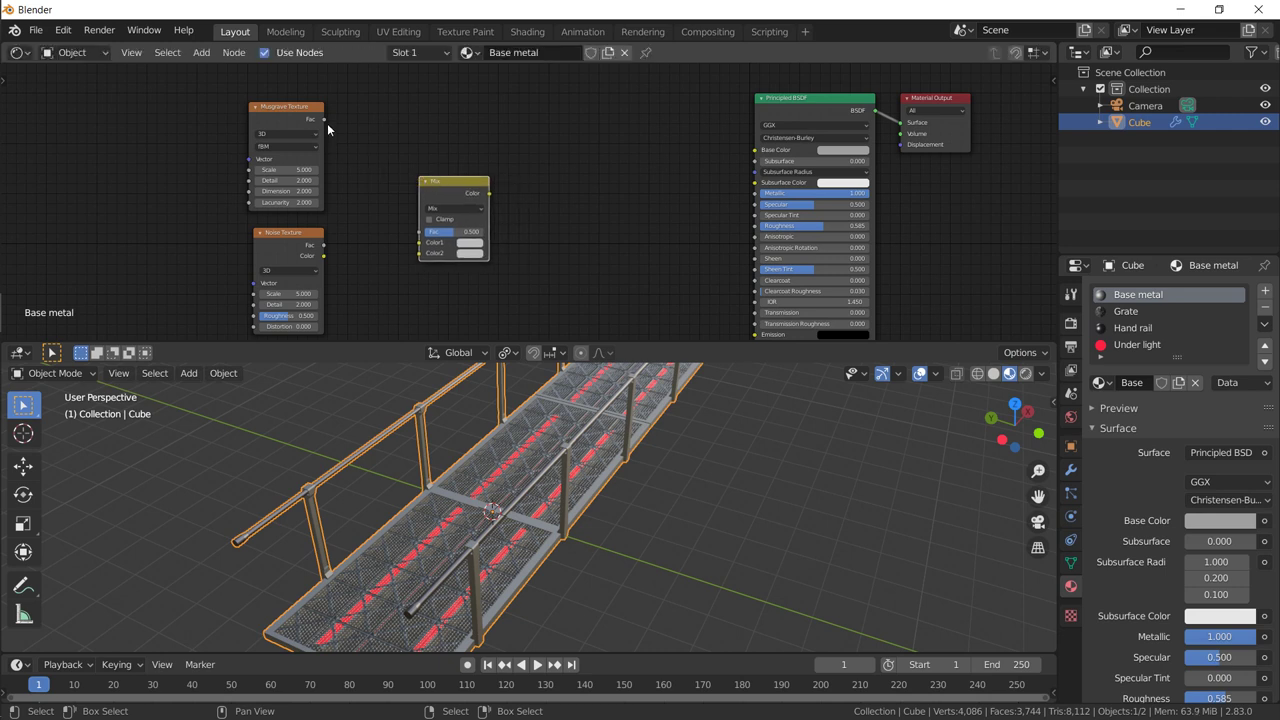
Step: Connect the Musgrave Texture's Fac output to the Mix node's Color1 and the Noise Texture's Fac output to Color2
{"action": "left_click_drag", "start_coordinate": [325, 120], "coordinate": [421, 249]}
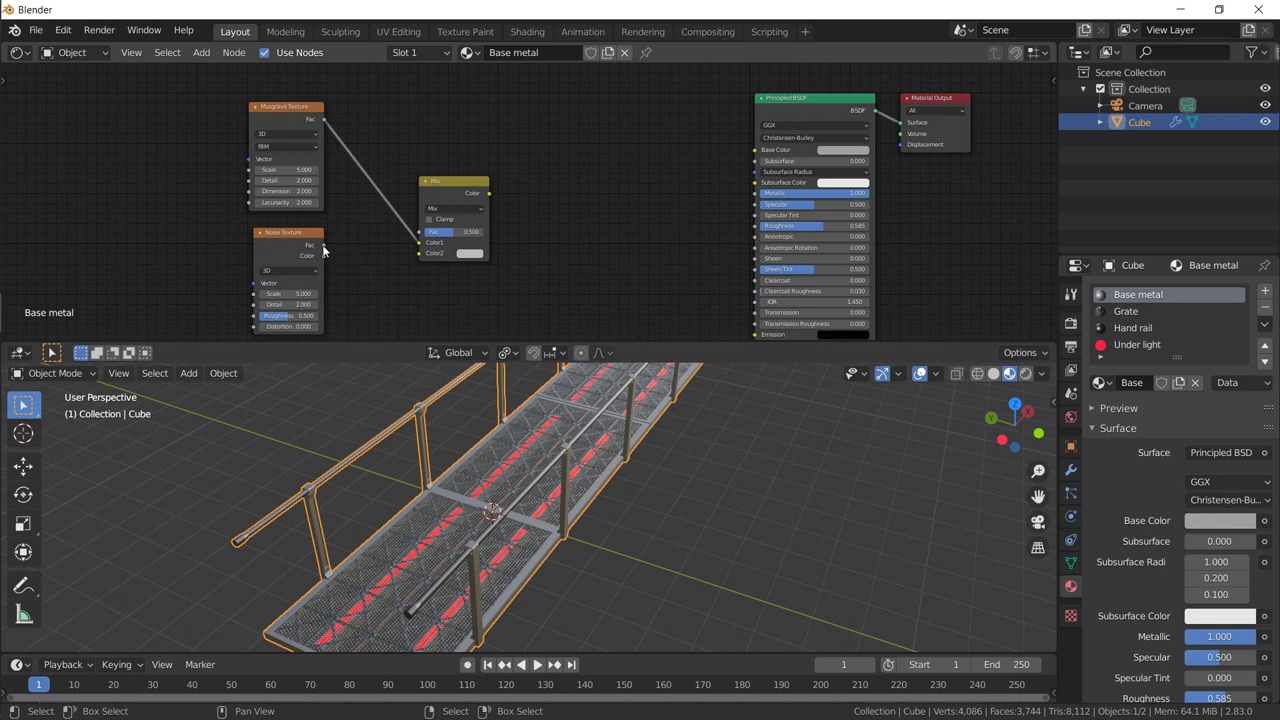
{"action": "left_click_drag", "start_coordinate": [324, 249], "coordinate": [369, 310]}
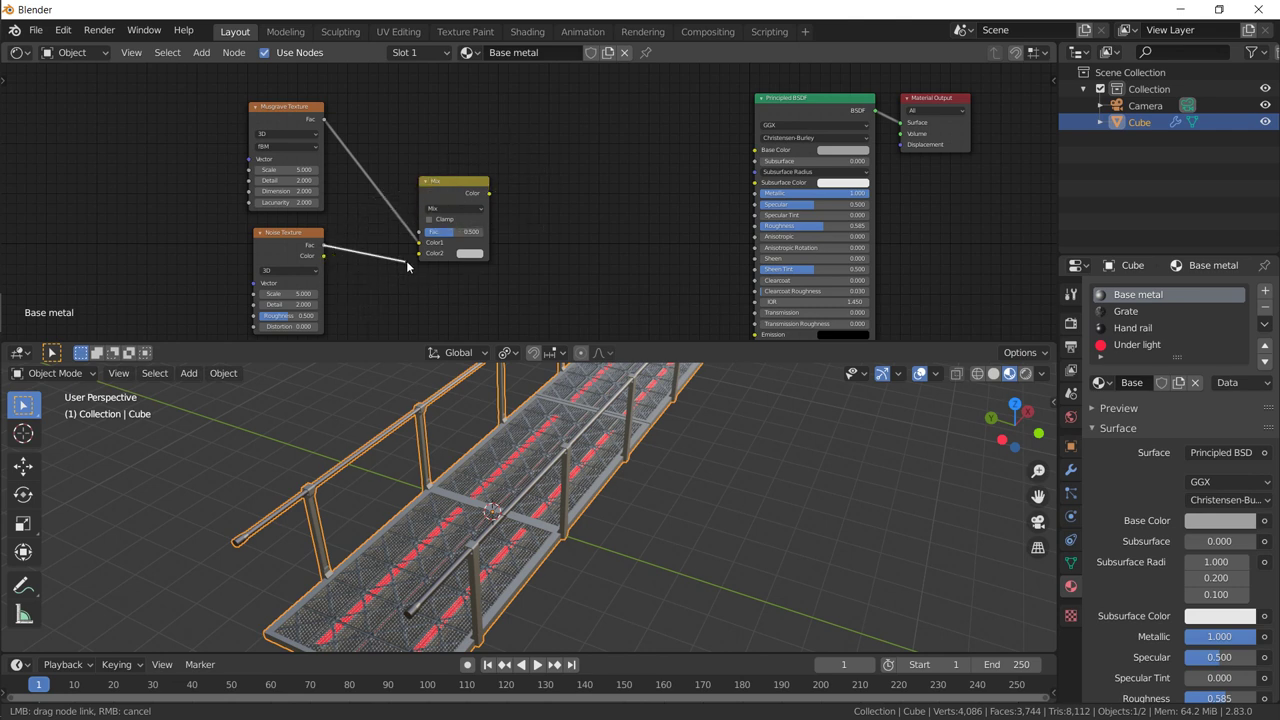
{"action": "left_click_drag", "start_coordinate": [406, 260], "coordinate": [416, 252]}
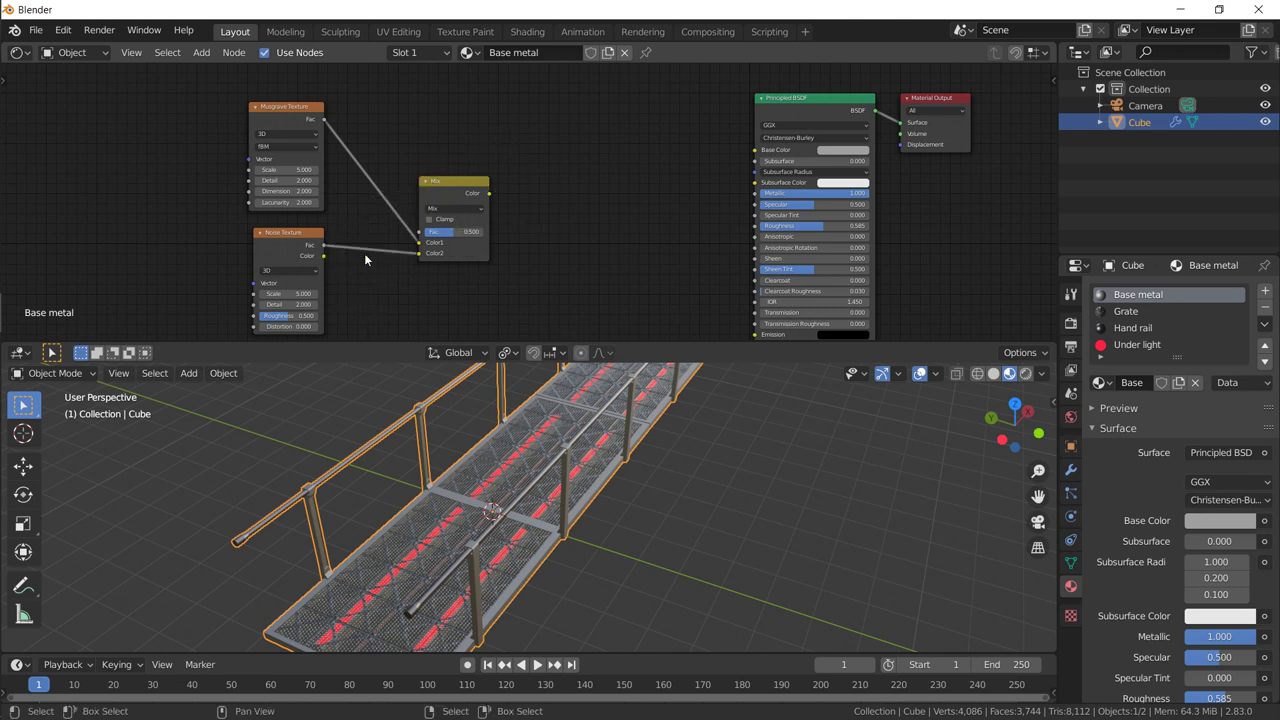
{"action": "left_click", "coordinate": [292, 258]}
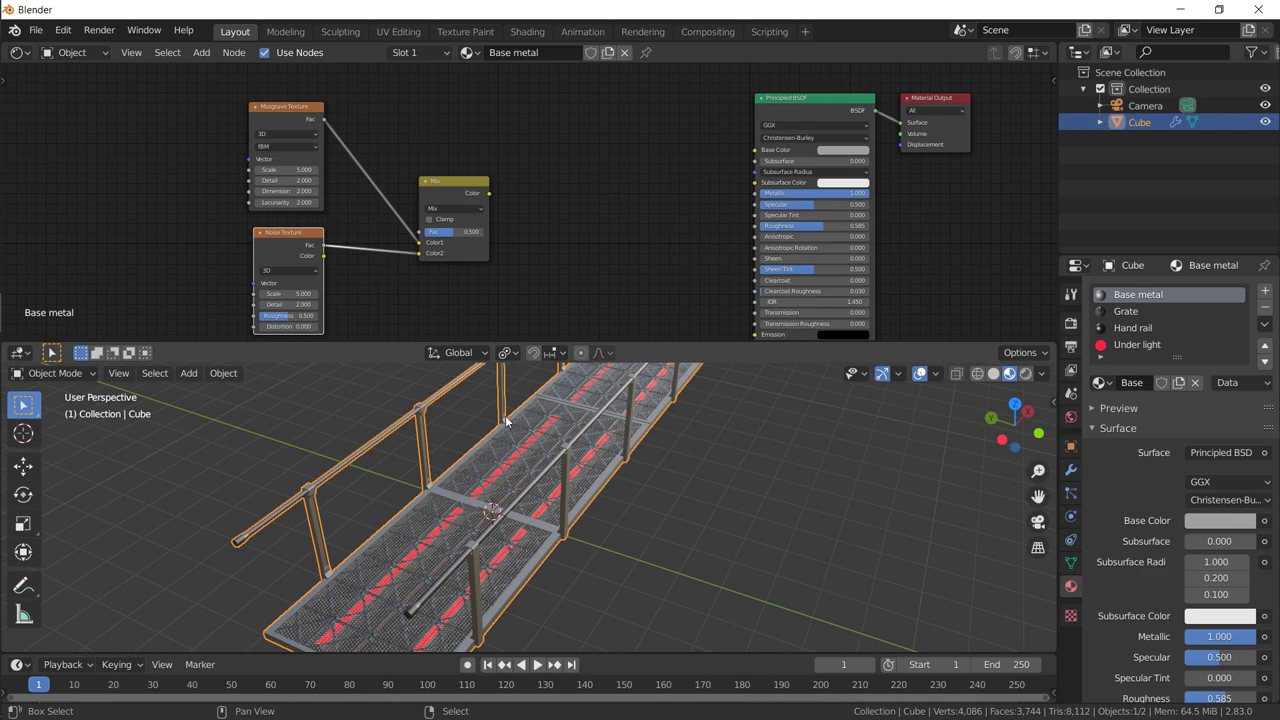
Step: Add a plane mesh at the walkway's centre and scale it up until it extends well beyond both sides of the walkway
{"action": "key", "text": "shift+a"}
{"action": "mouse_move", "coordinate": [505, 415]}
{"action": "mouse_move", "coordinate": [511, 382]}
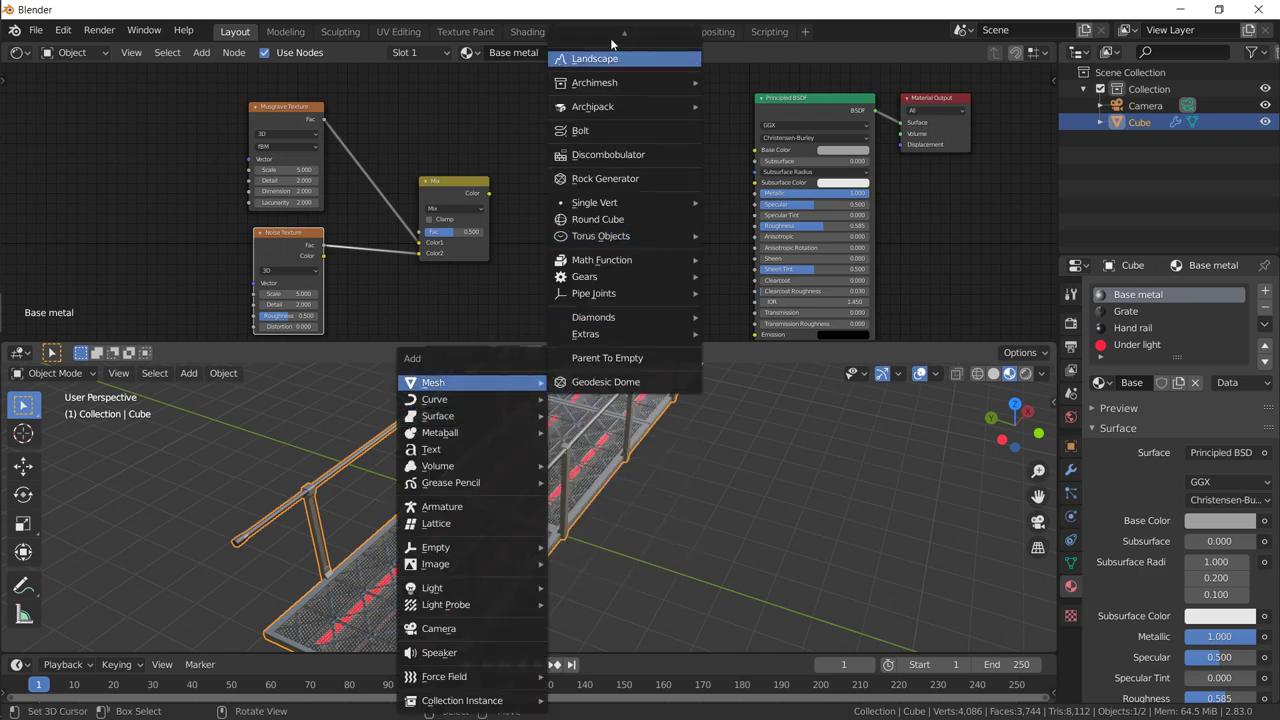
{"action": "mouse_move", "coordinate": [612, 40]}
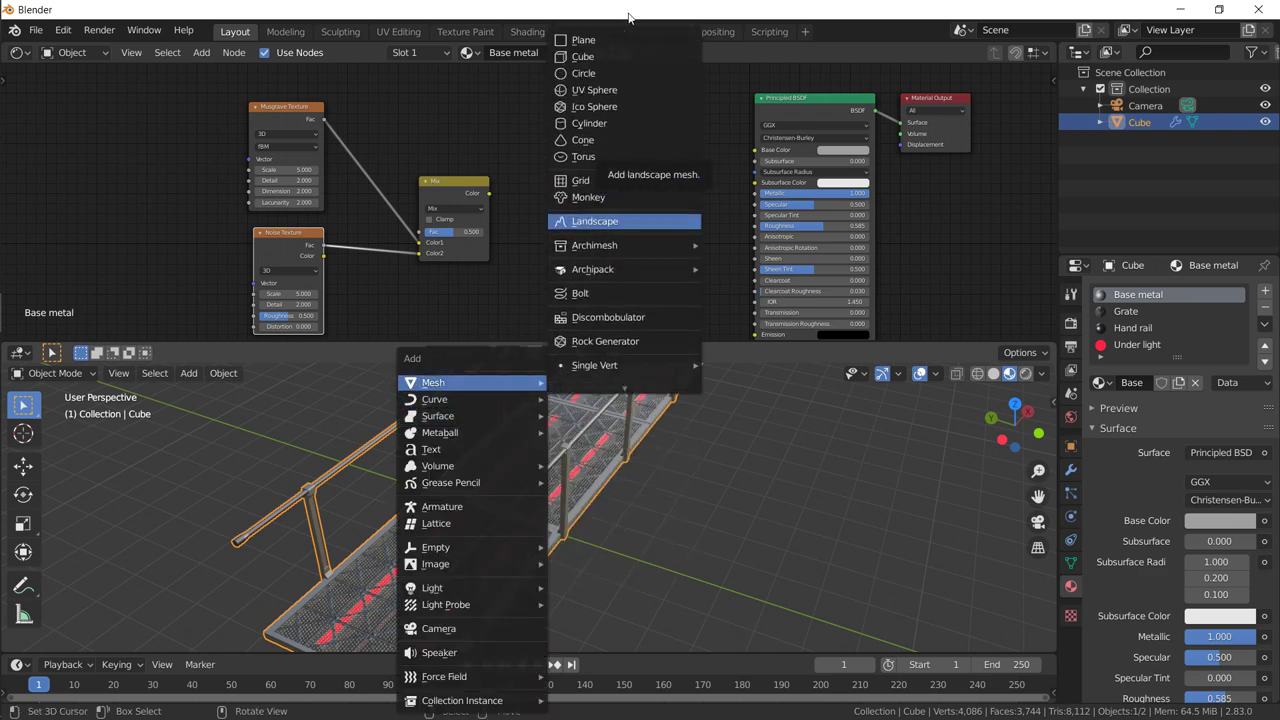
{"action": "left_click", "coordinate": [590, 42]}
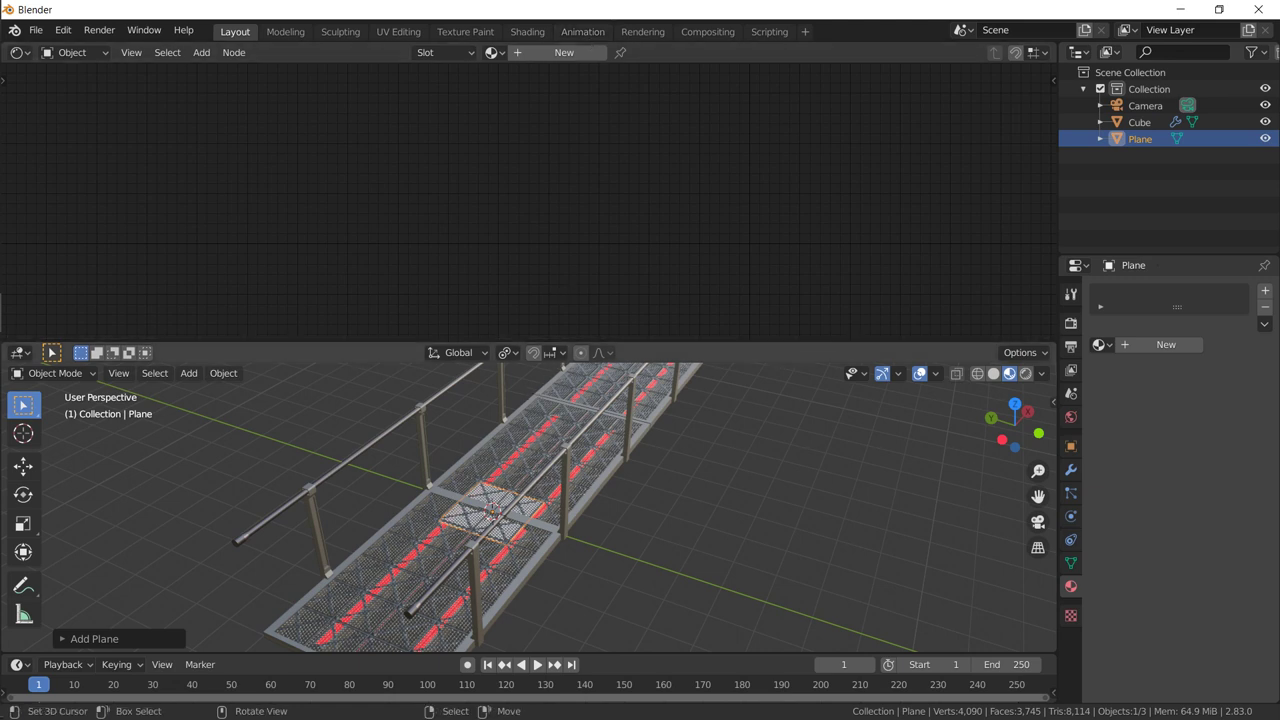
{"action": "key", "text": "s"}
{"action": "left_click", "coordinate": [880, 438]}
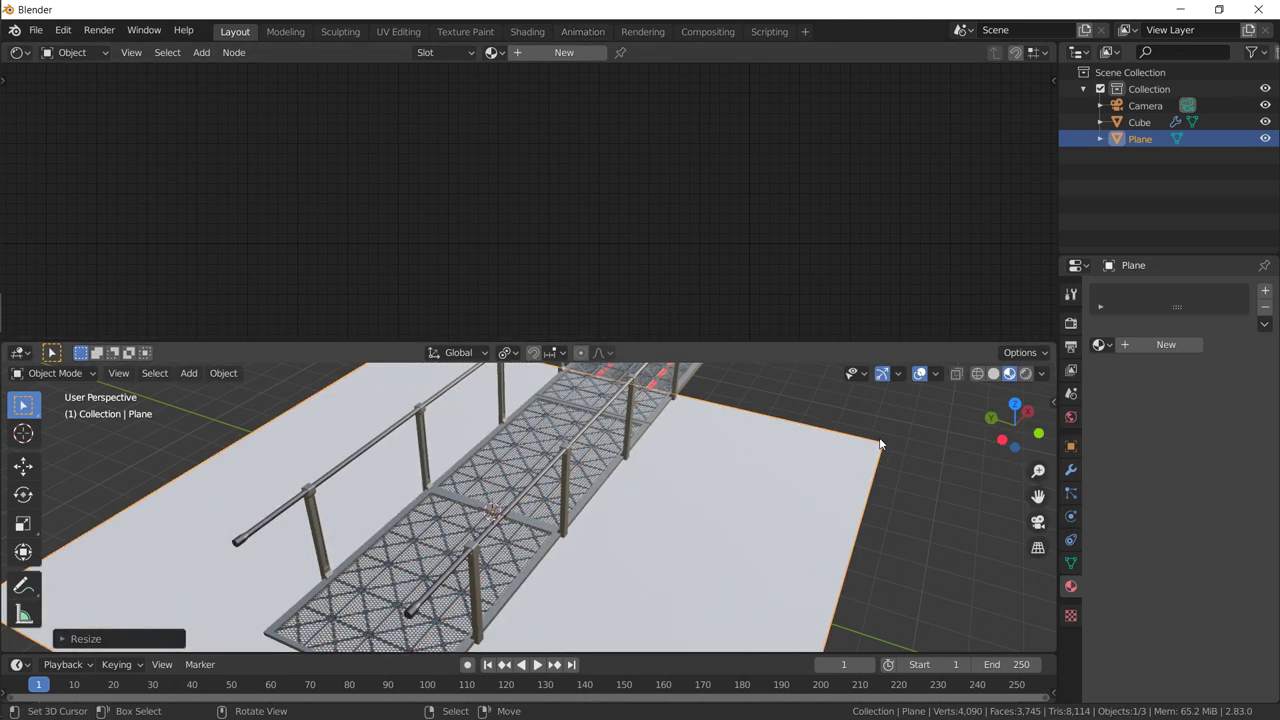
Step: Assign the existing Base metal material to the plane and set the viewport shading to Material Preview
{"action": "left_click", "coordinate": [1099, 345]}
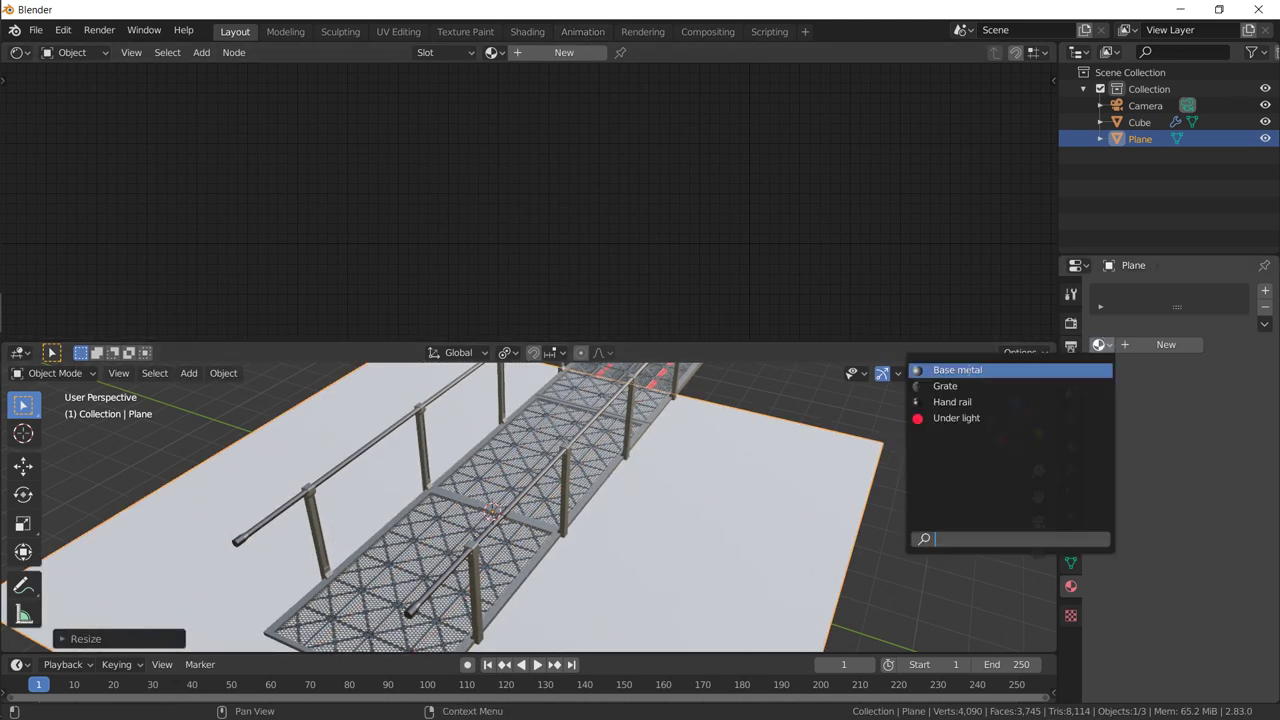
{"action": "left_click", "coordinate": [970, 372]}
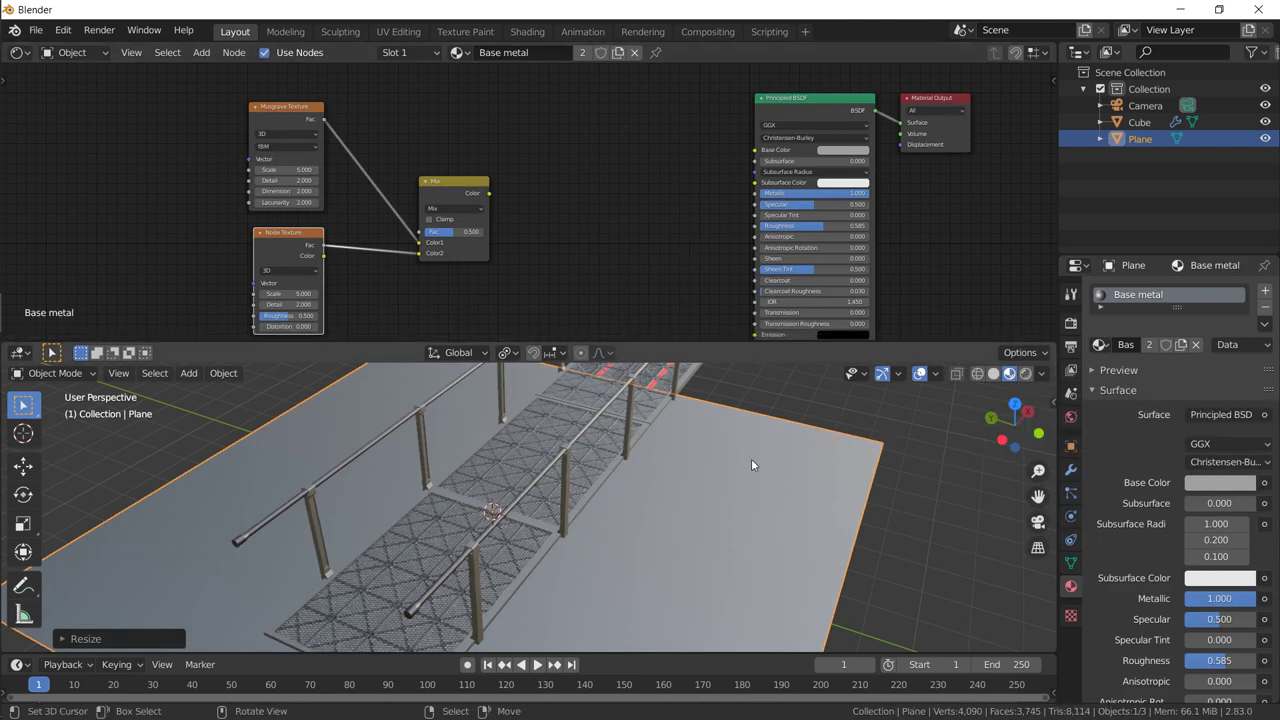
{"action": "key", "text": "z"}
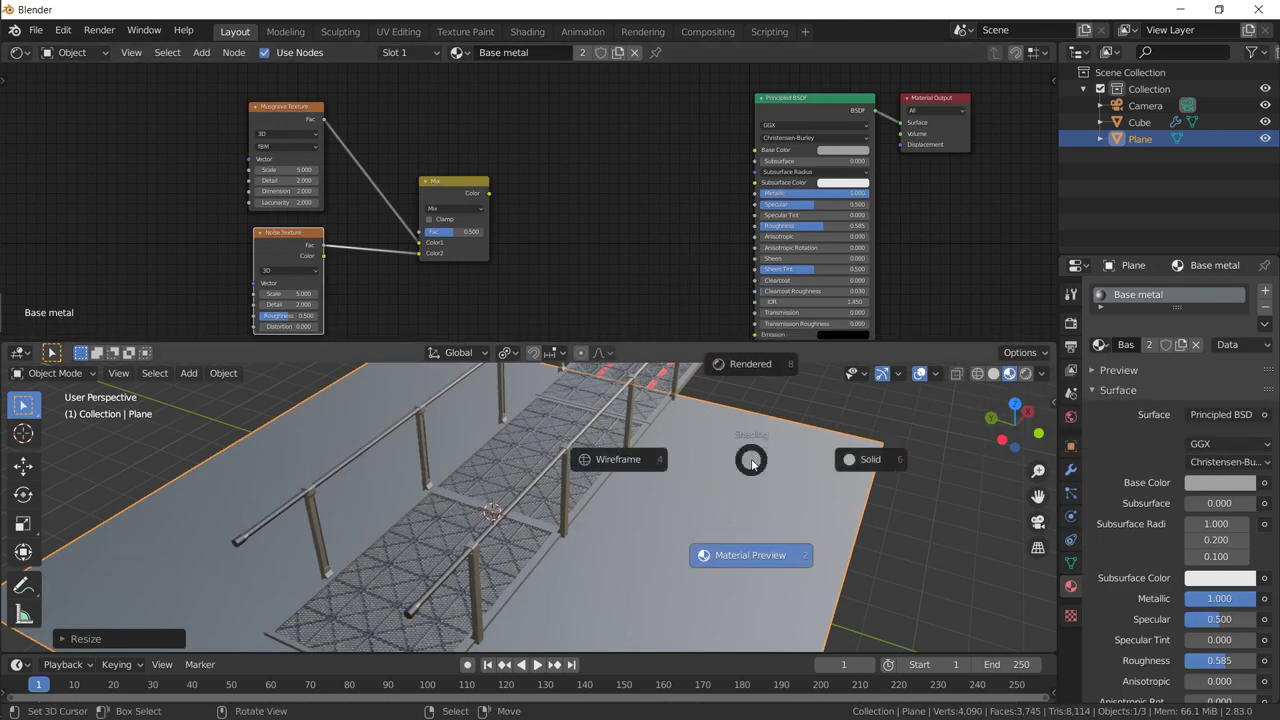
{"action": "left_click", "coordinate": [766, 577]}
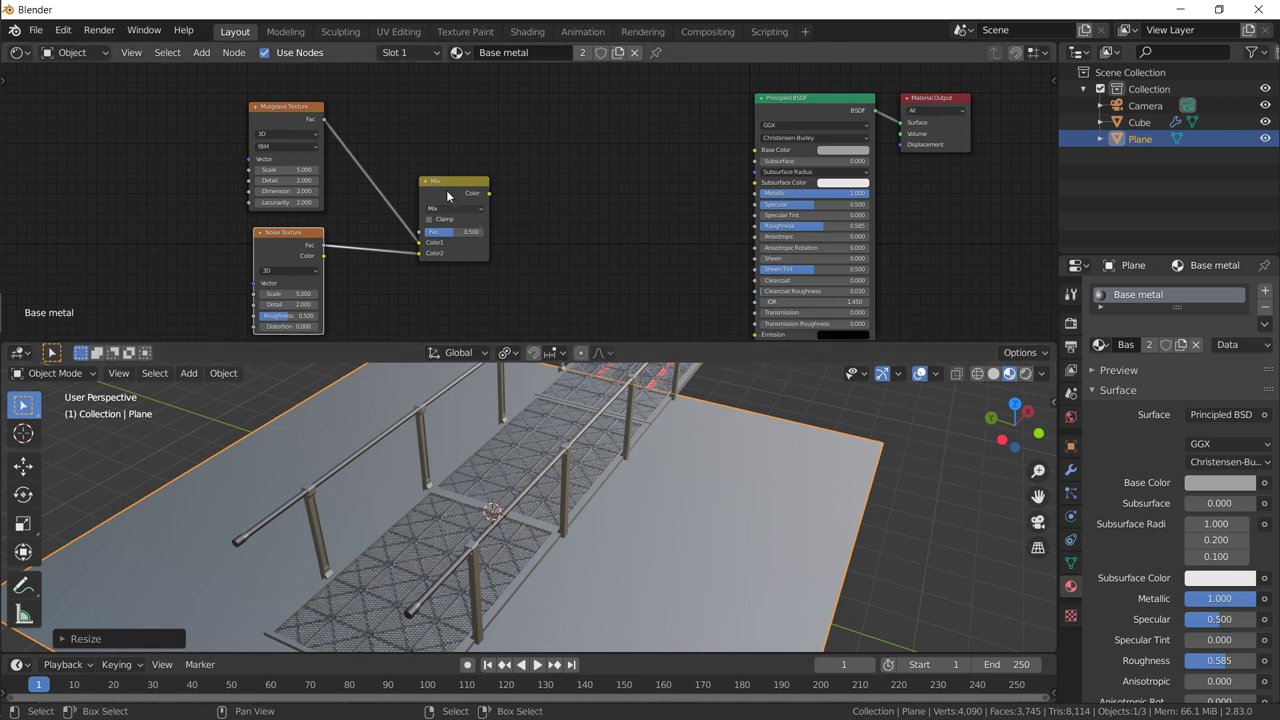
Step: Connect the Mix node's Color output to the Principled BSDF's Base Color and set the mix factor to 0
{"action": "left_click_drag", "start_coordinate": [446, 186], "coordinate": [758, 151]}
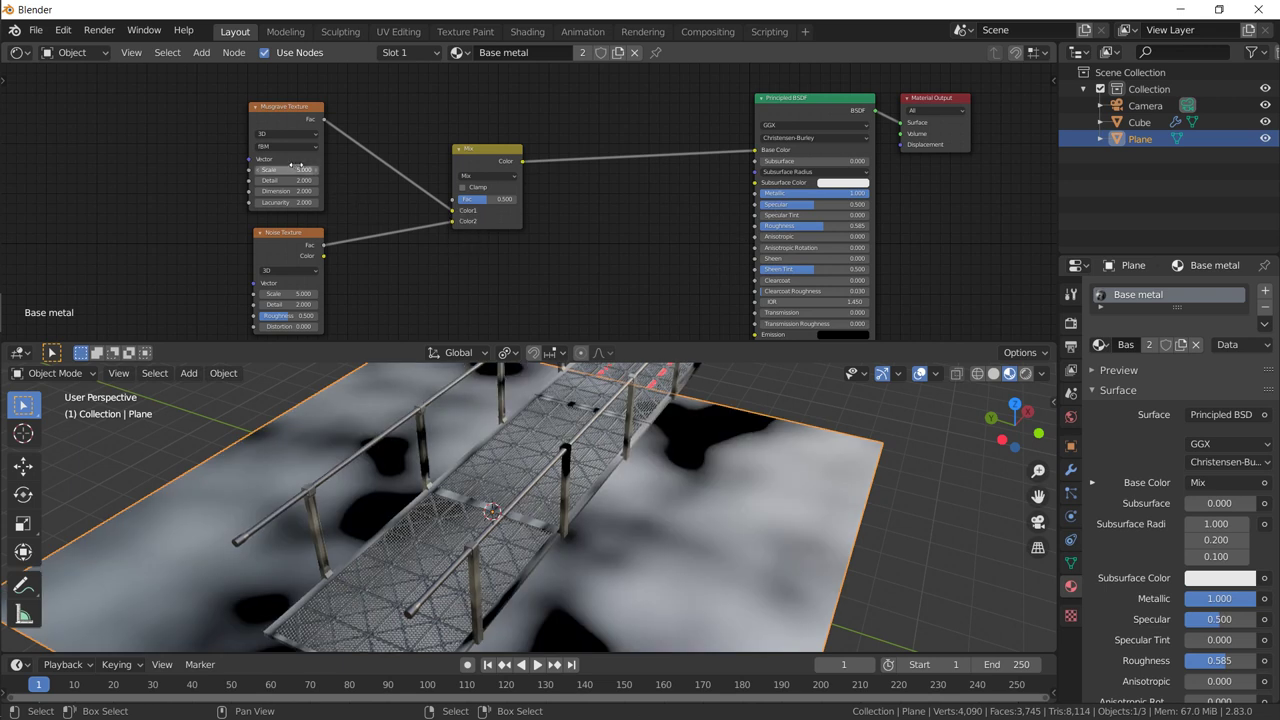
{"action": "left_click_drag", "start_coordinate": [478, 199], "coordinate": [540, 201]}
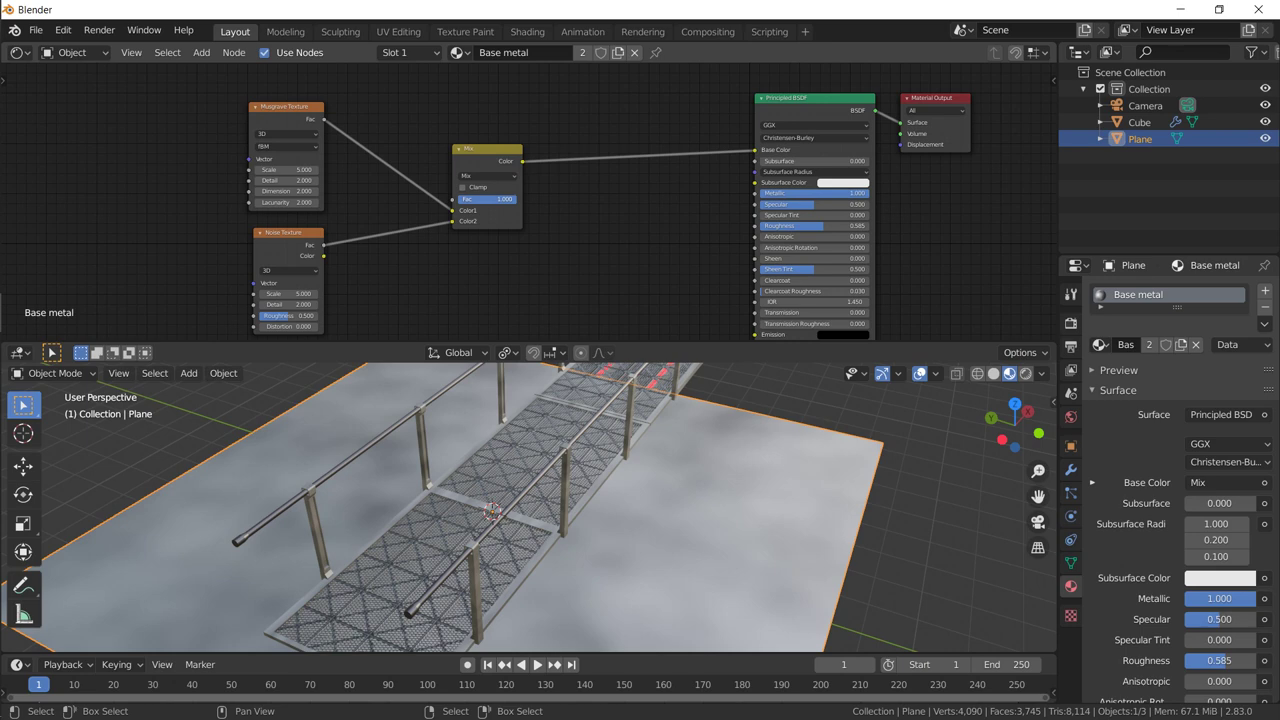
{"action": "left_click_drag", "start_coordinate": [540, 201], "coordinate": [482, 201]}
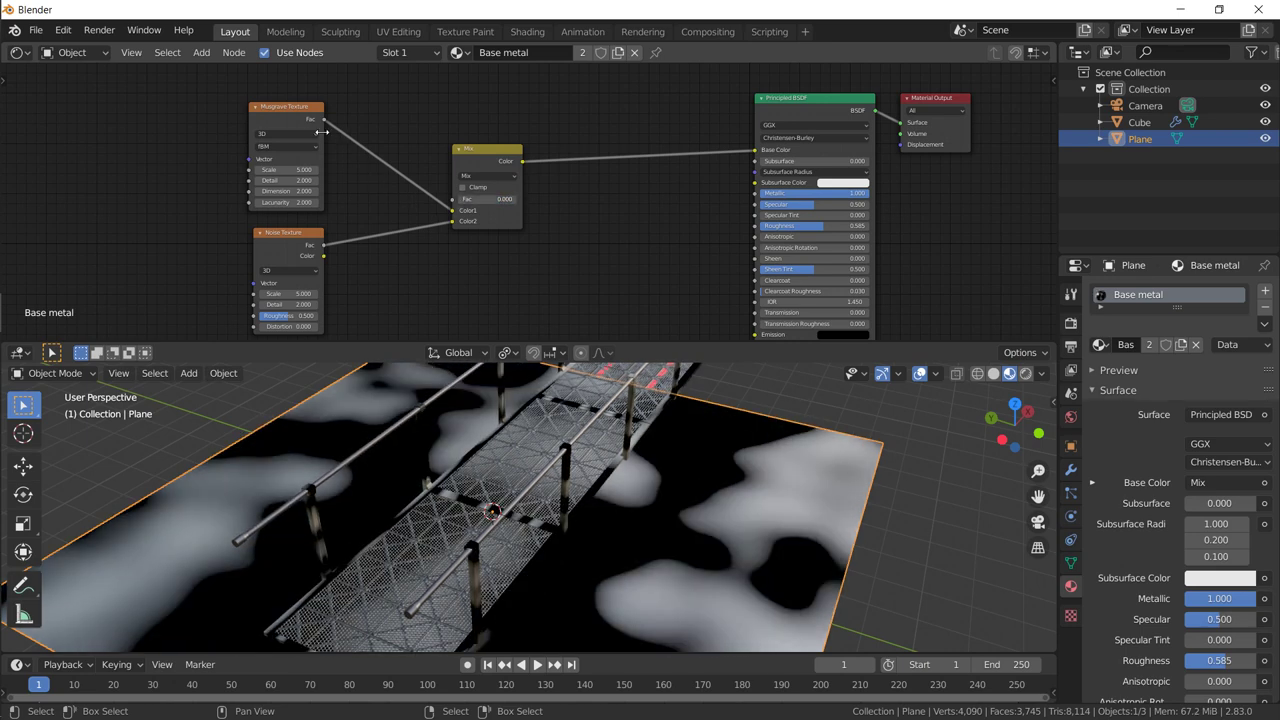
Step: Set the Musgrave Texture's scale to 21.6, detail to 16 and dimension to 0
{"action": "left_click_drag", "start_coordinate": [285, 170], "coordinate": [340, 180]}
{"action": "left_click", "coordinate": [287, 181]}
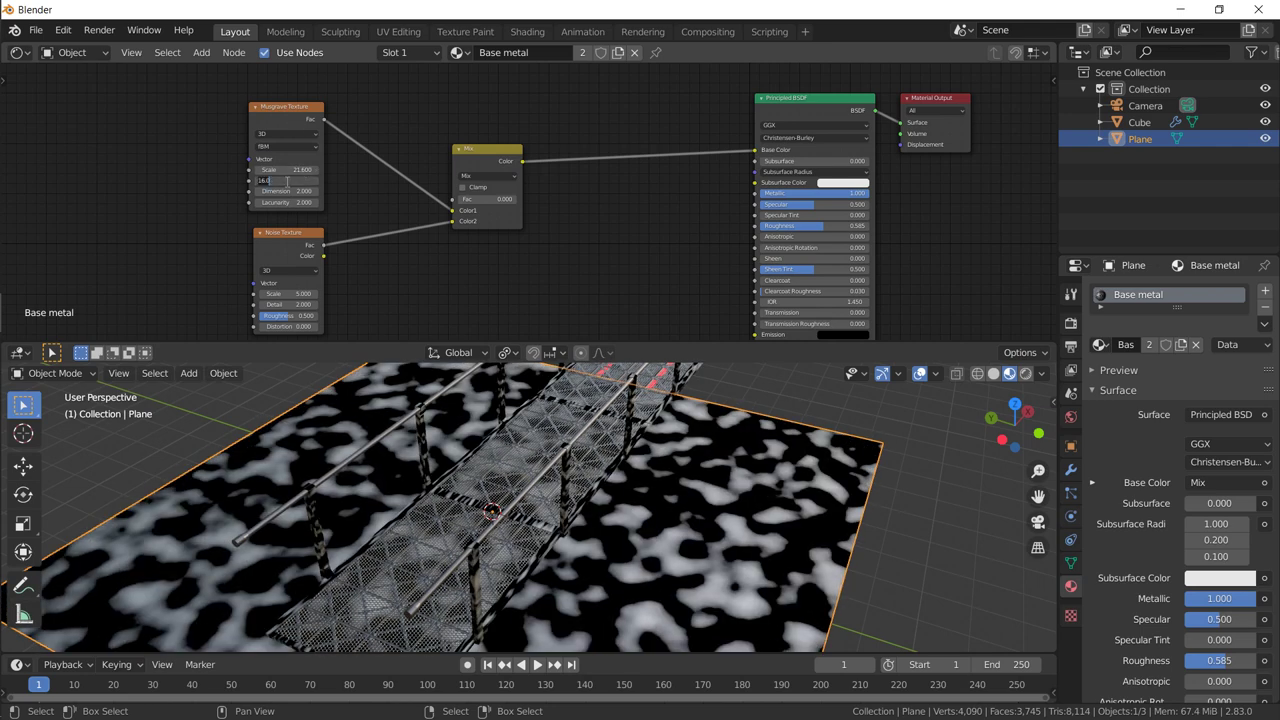
{"action": "key", "text": "Tab"}
{"action": "type", "text": "0"}
{"action": "key", "text": "Return"}
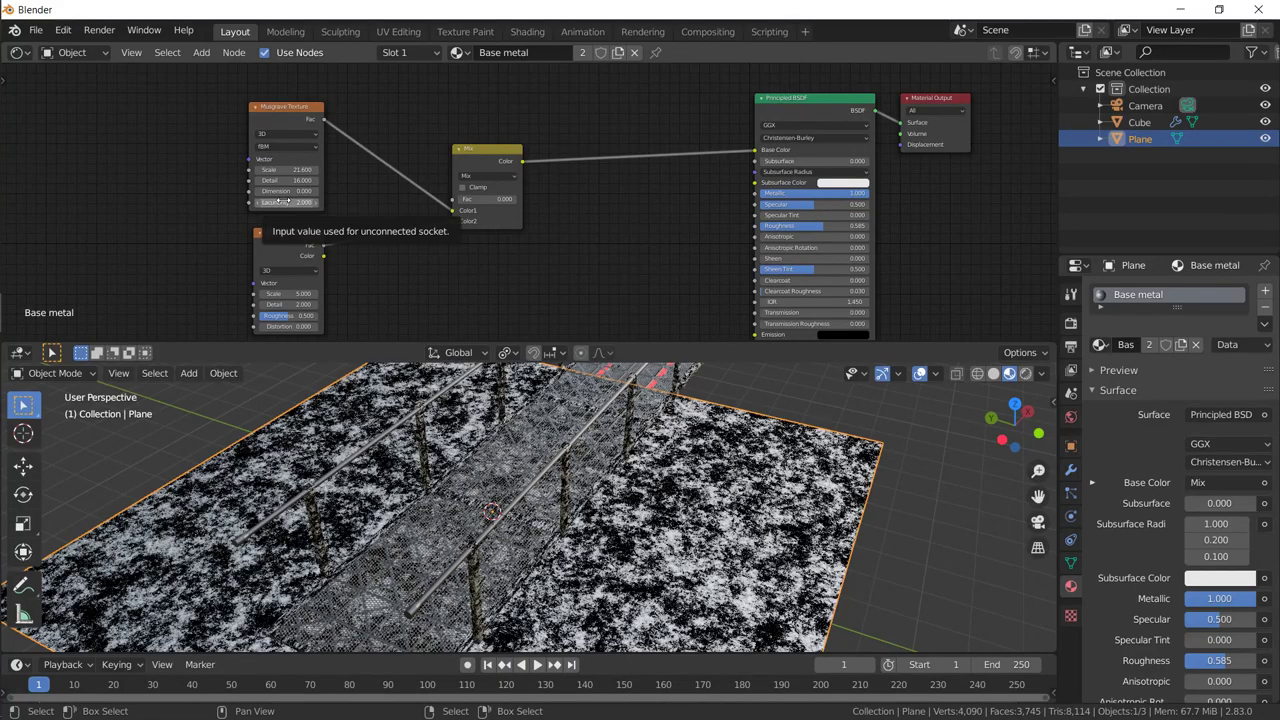
Step: Set the mix factor to 1 and give the Noise Texture a scale of 16.5 and detail of 16
{"action": "middle_click_drag", "start_coordinate": [610, 558], "coordinate": [560, 515]}
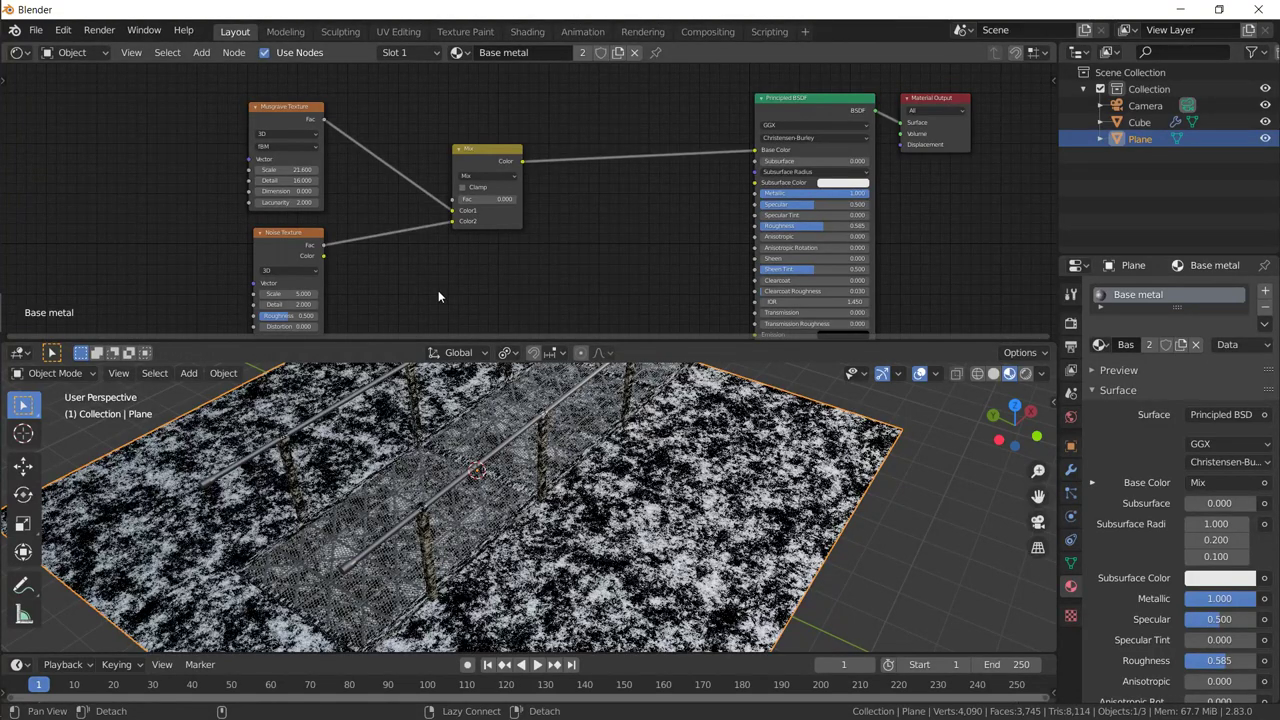
{"action": "left_click_drag", "start_coordinate": [488, 205], "coordinate": [540, 205]}
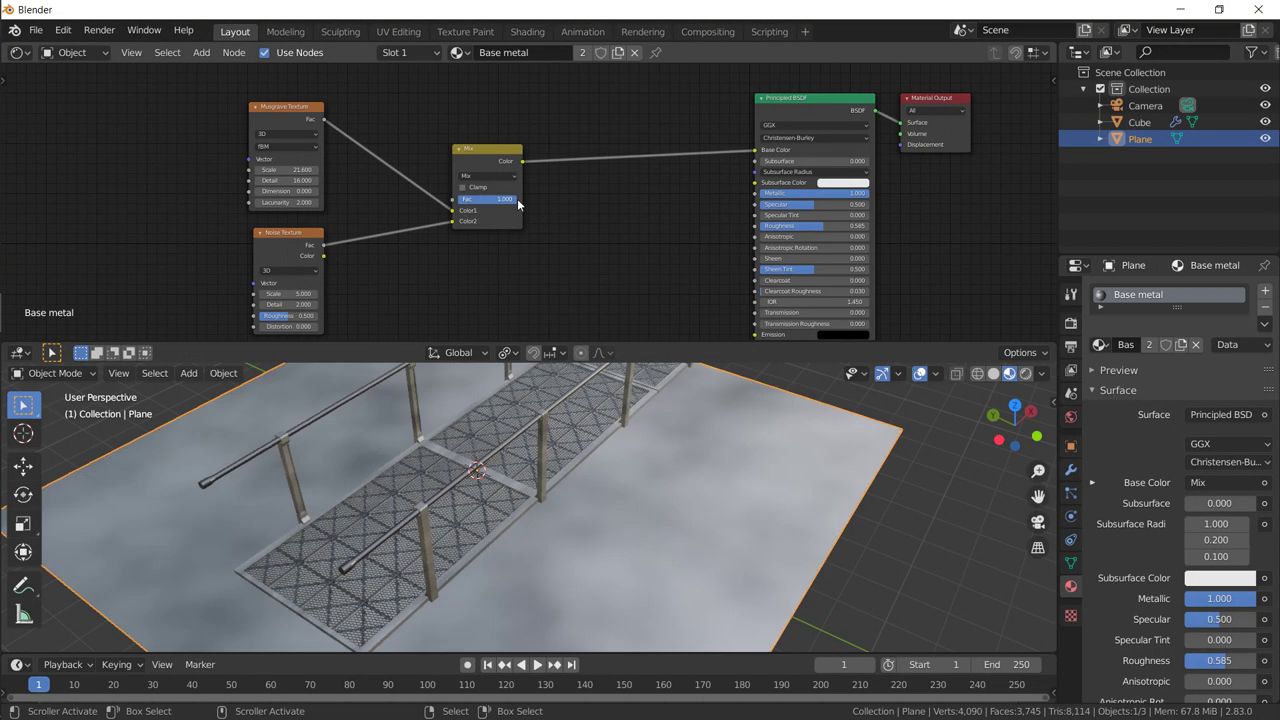
{"action": "left_click", "coordinate": [307, 246]}
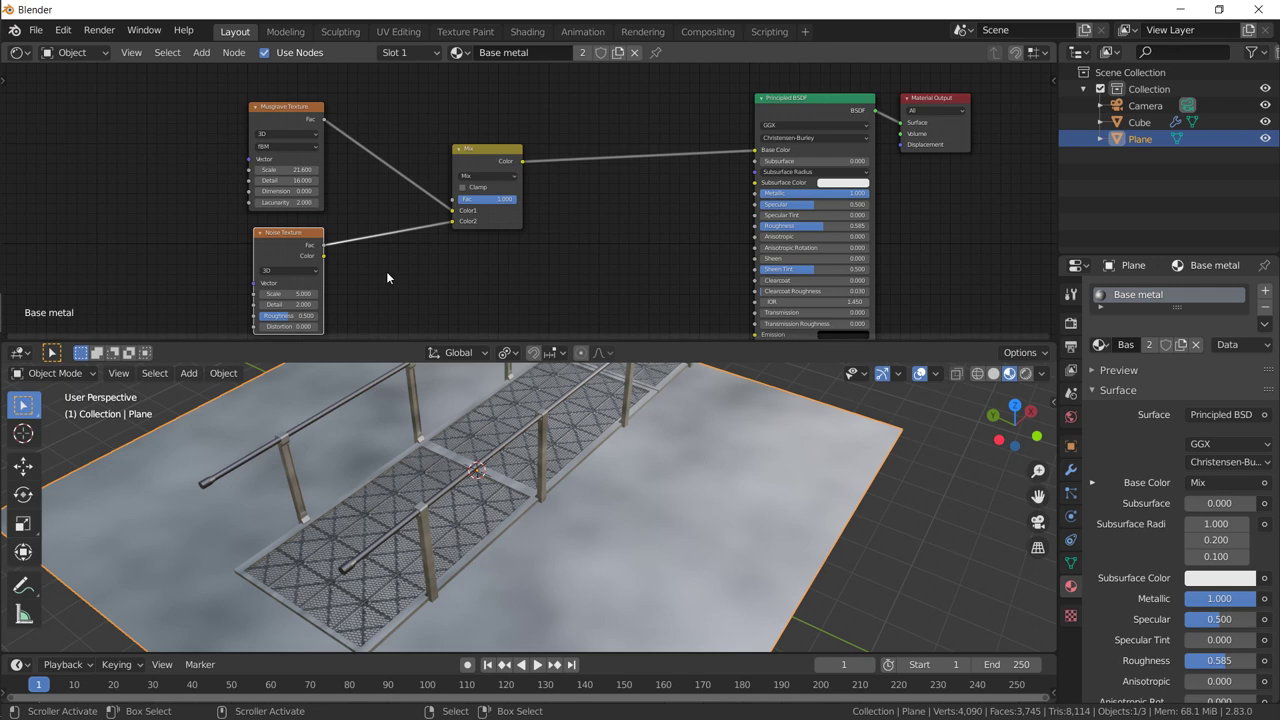
{"action": "middle_click_drag", "start_coordinate": [387, 295], "coordinate": [397, 287]}
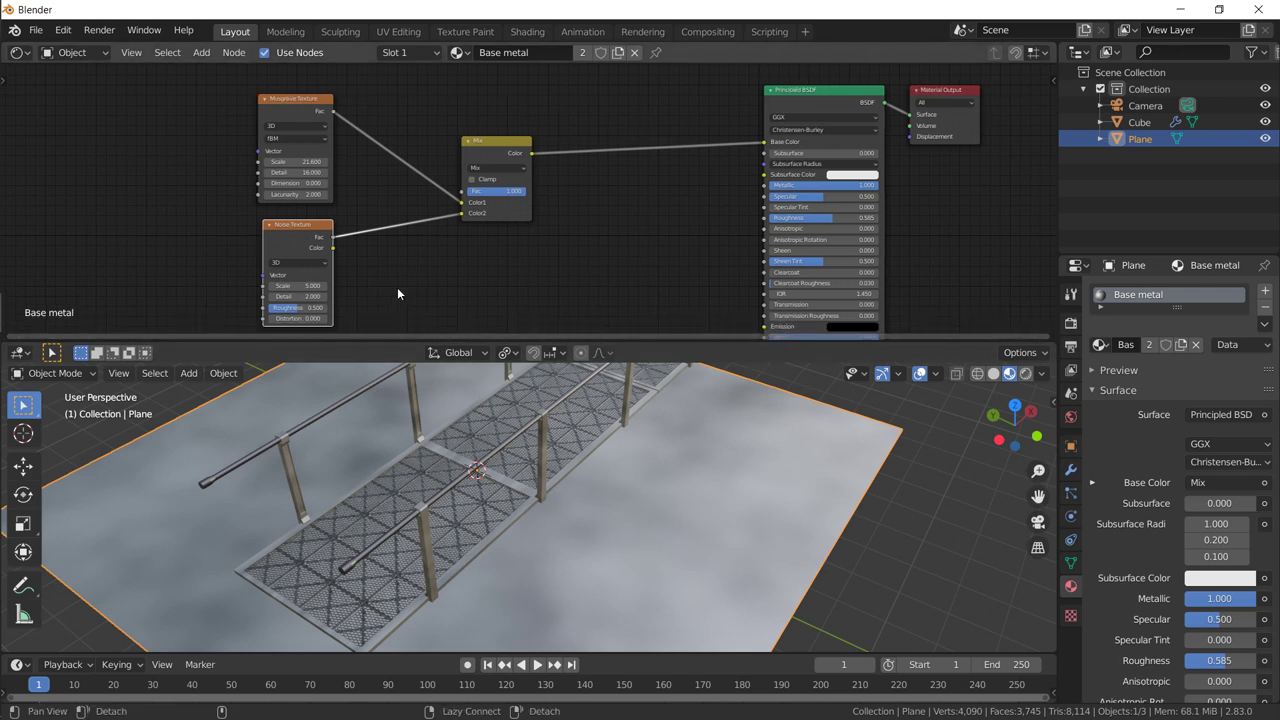
{"action": "left_click_drag", "start_coordinate": [307, 287], "coordinate": [414, 298]}
{"action": "mouse_move", "coordinate": [310, 299]}
{"action": "left_mouse_down"}
{"action": "mouse_move", "coordinate": [330, 307]}
{"action": "mouse_move", "coordinate": [292, 307]}
{"action": "left_mouse_up"}
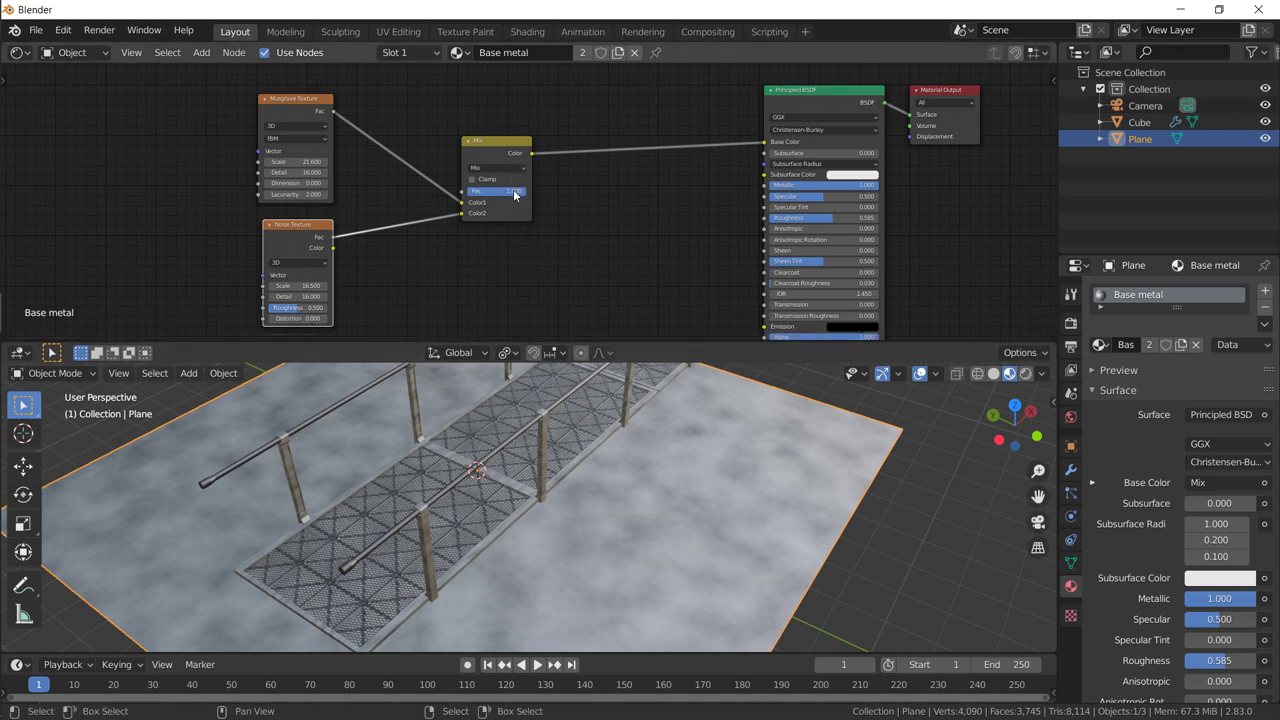
Step: Set the mix factor to about 0.827 and reroute the Mix node's Color output from Base Color to Roughness on the Principled BSDF
{"action": "mouse_move", "coordinate": [514, 191]}
{"action": "left_mouse_down"}
{"action": "mouse_move", "coordinate": [465, 191]}
{"action": "mouse_move", "coordinate": [519, 191]}
{"action": "left_mouse_up"}
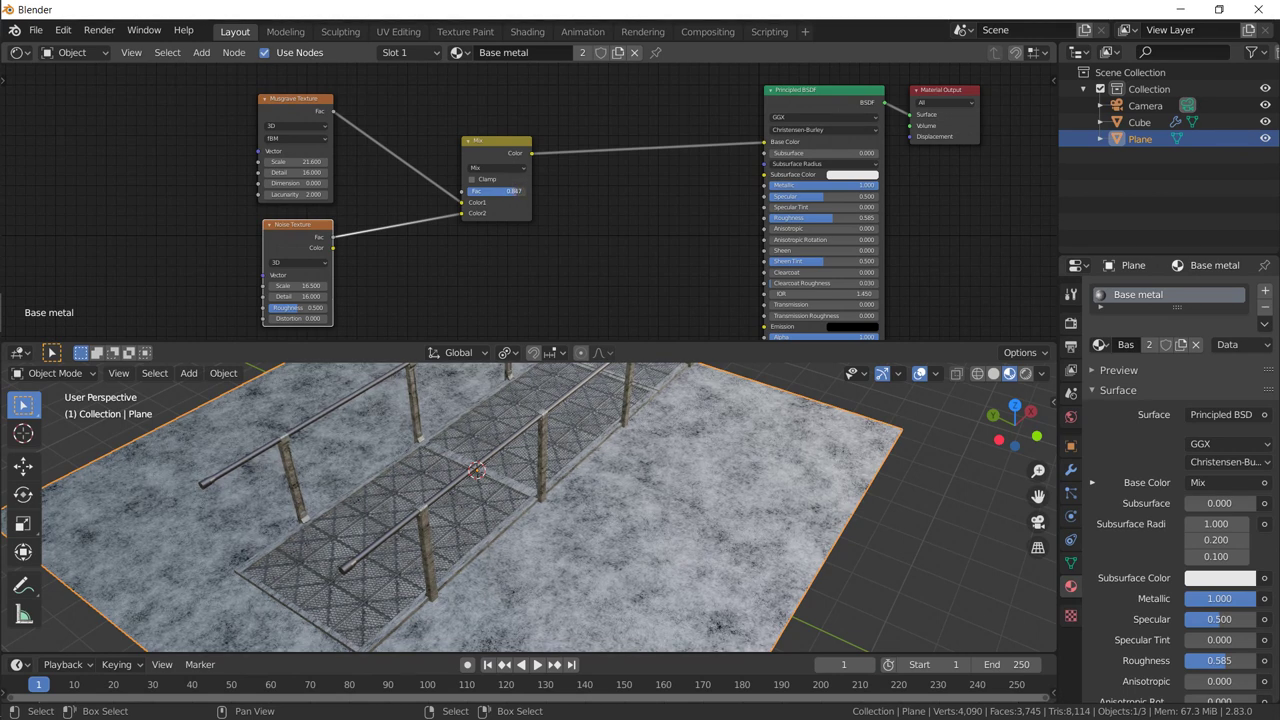
{"action": "middle_click_drag", "start_coordinate": [696, 169], "coordinate": [594, 139]}
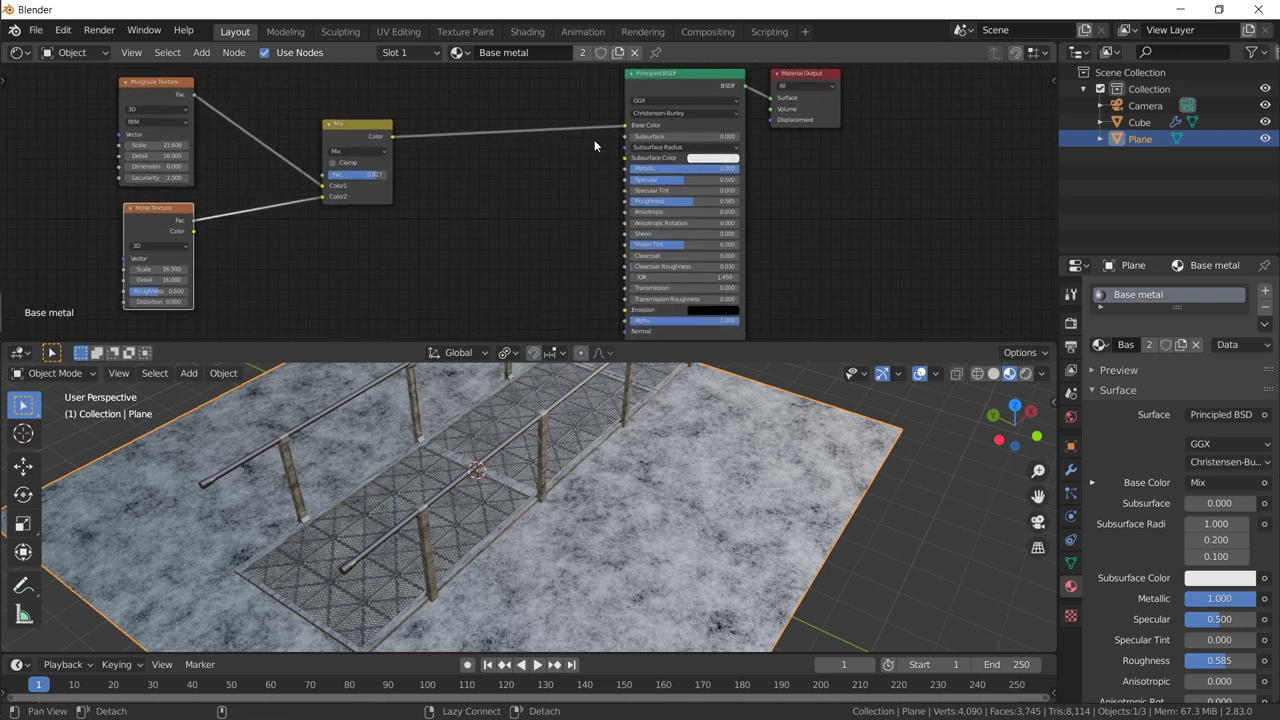
{"action": "left_click_drag", "start_coordinate": [625, 124], "coordinate": [626, 209]}
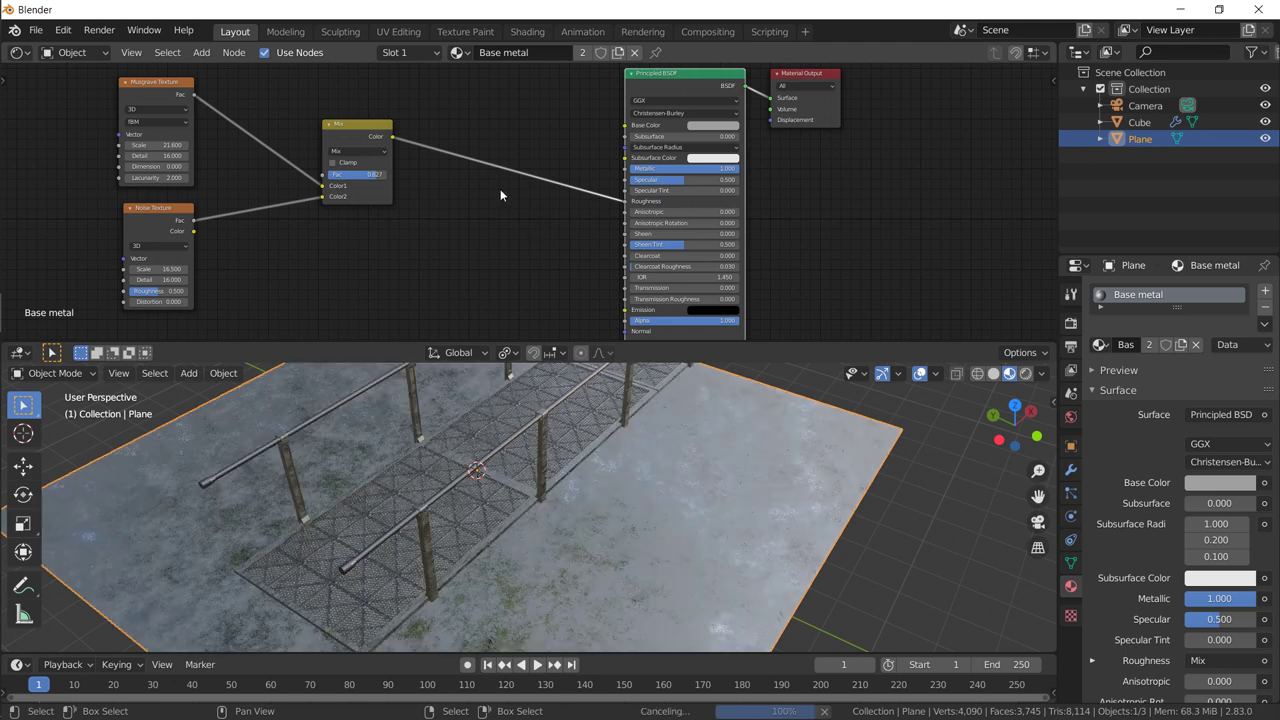
{"action": "middle_click_drag", "start_coordinate": [470, 450], "coordinate": [480, 400]}
Step: Insert a ColorRamp node on the link between the Mix node and the Principled BSDF's Roughness input
{"action": "key", "text": "shift+a"}
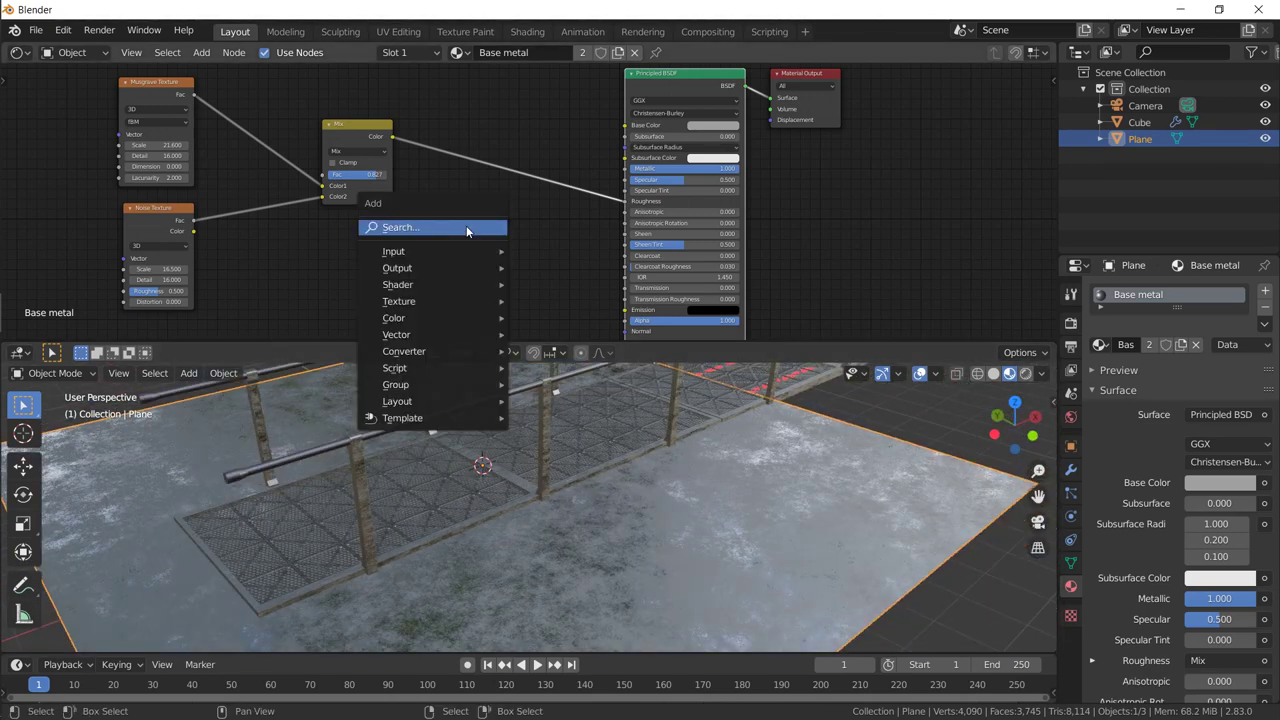
{"action": "left_click", "coordinate": [466, 228]}
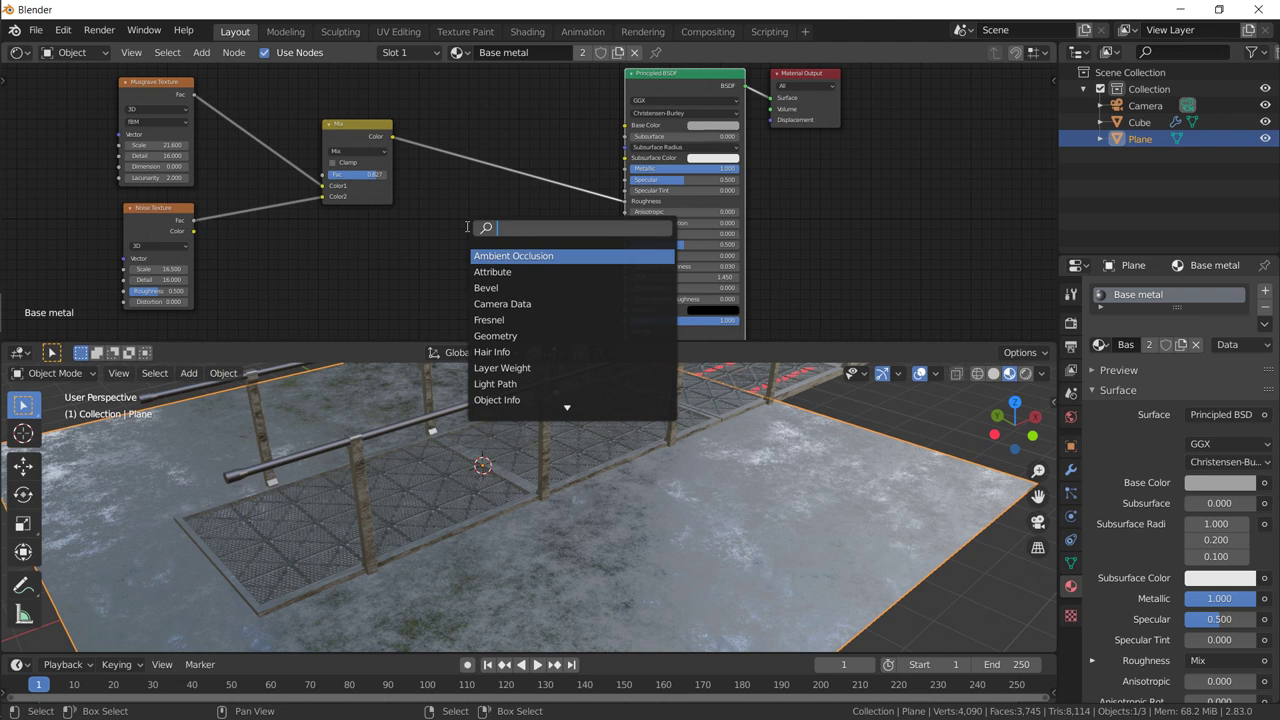
{"action": "type", "text": "ramp"}
{"action": "key", "text": "Return"}
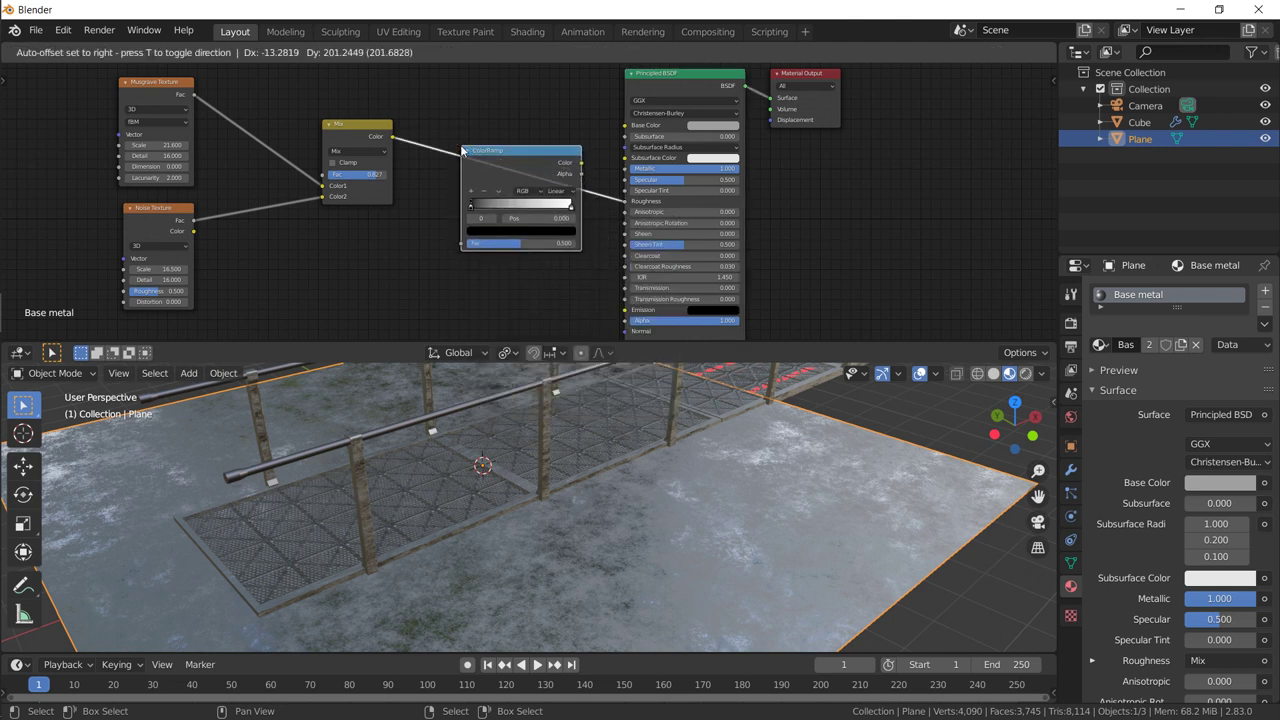
{"action": "left_click", "coordinate": [462, 150]}
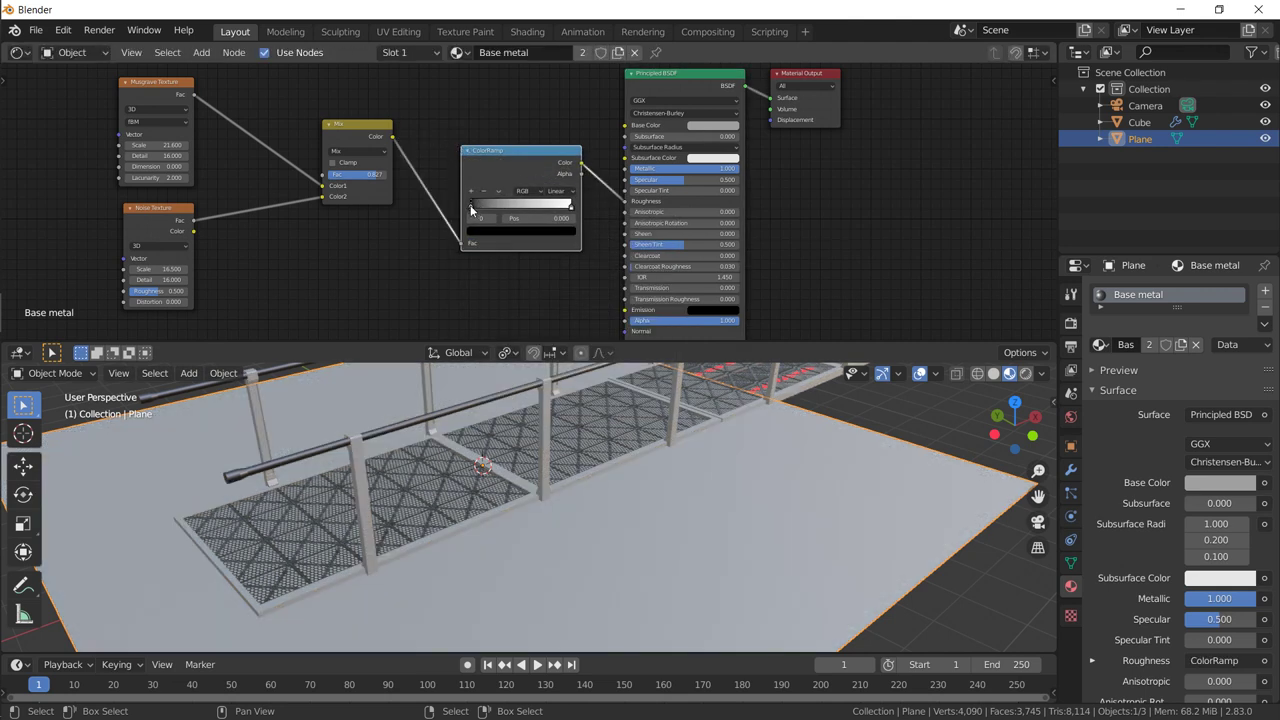
Step: Lighten the ColorRamp's black stop to grey and fine-tune the white stop's brightness
{"action": "left_click_drag", "start_coordinate": [471, 205], "coordinate": [569, 202]}
{"action": "key", "text": "ctrl+z"}
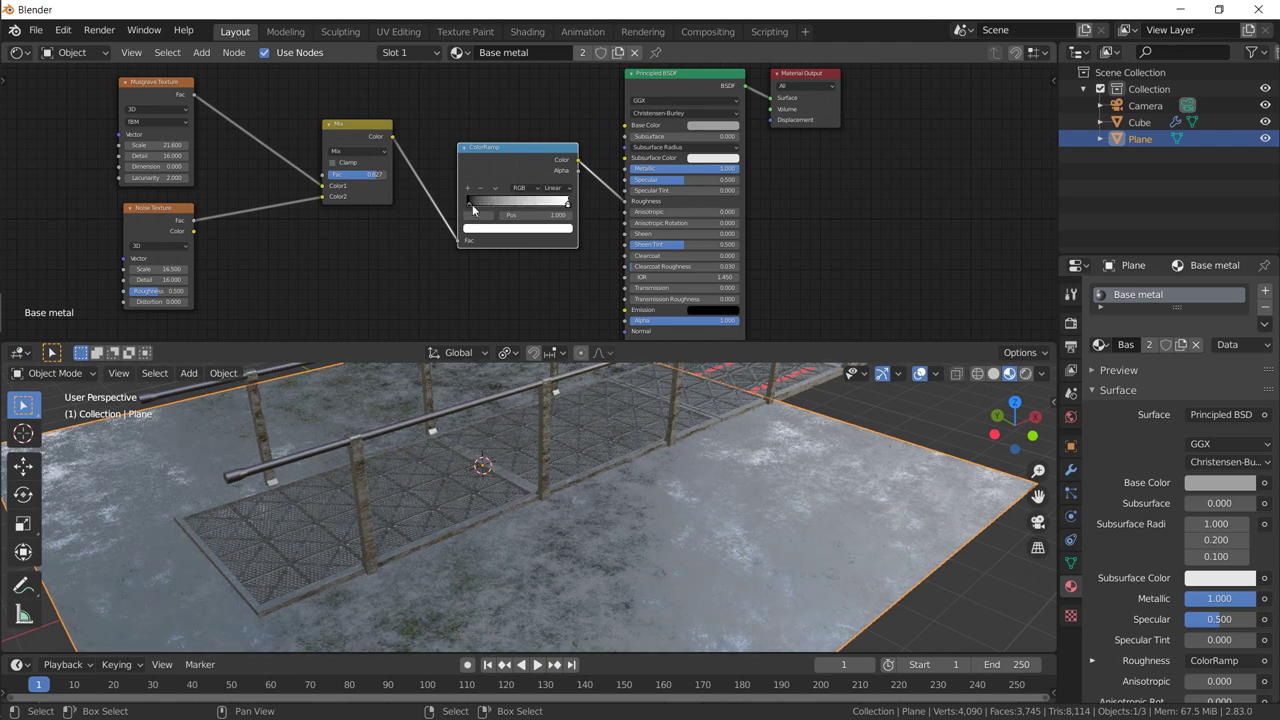
{"action": "left_click", "coordinate": [472, 204]}
{"action": "left_click", "coordinate": [493, 230]}
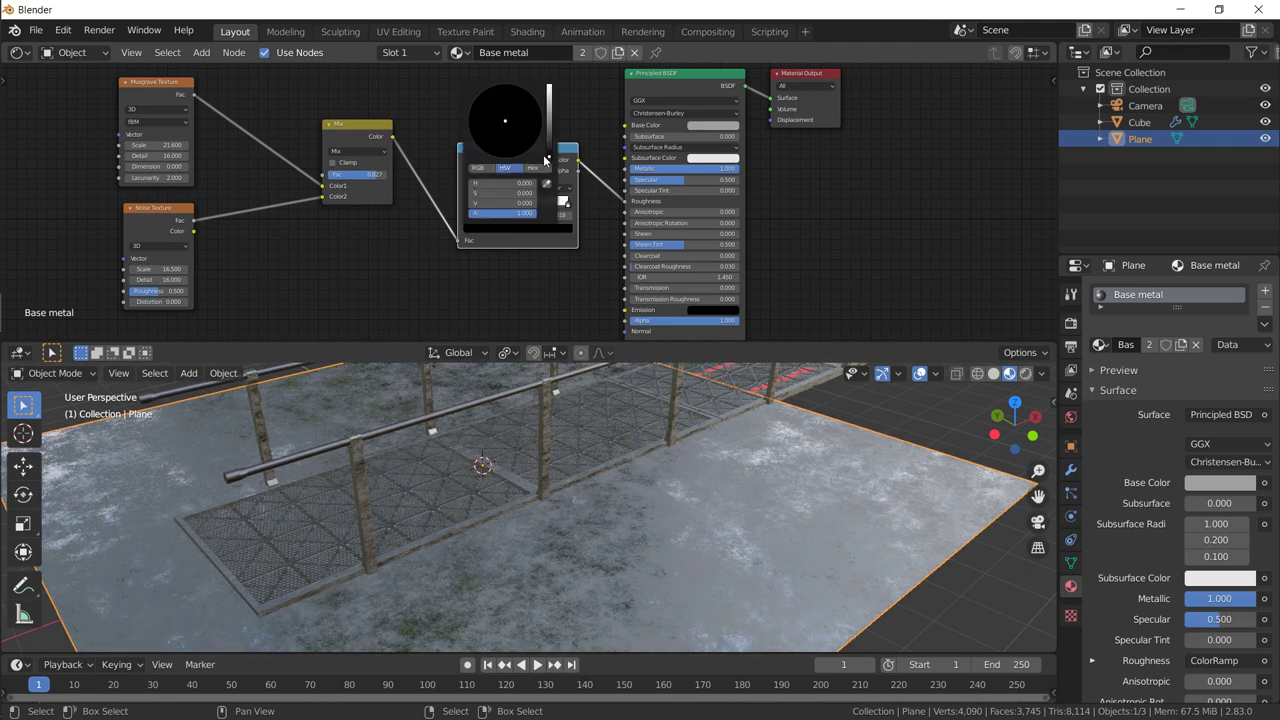
{"action": "left_click_drag", "start_coordinate": [548, 156], "coordinate": [548, 121]}
{"action": "mouse_move", "coordinate": [520, 203]}
{"action": "left_mouse_down"}
{"action": "mouse_move", "coordinate": [490, 203]}
{"action": "mouse_move", "coordinate": [527, 203]}
{"action": "left_mouse_up"}
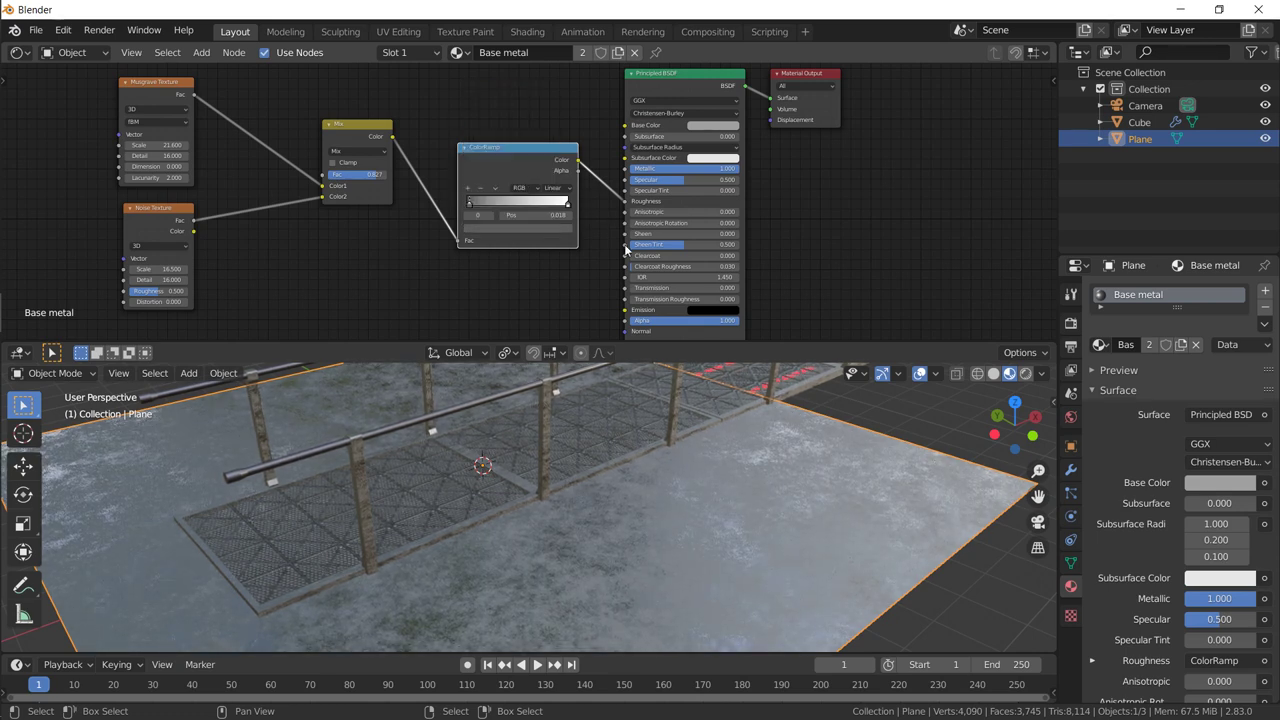
{"action": "mouse_move", "coordinate": [500, 440]}
{"action": "middle_mouse_down"}
{"action": "mouse_move", "coordinate": [495, 460]}
{"action": "mouse_move", "coordinate": [418, 441]}
{"action": "mouse_move", "coordinate": [445, 436]}
{"action": "middle_mouse_up"}
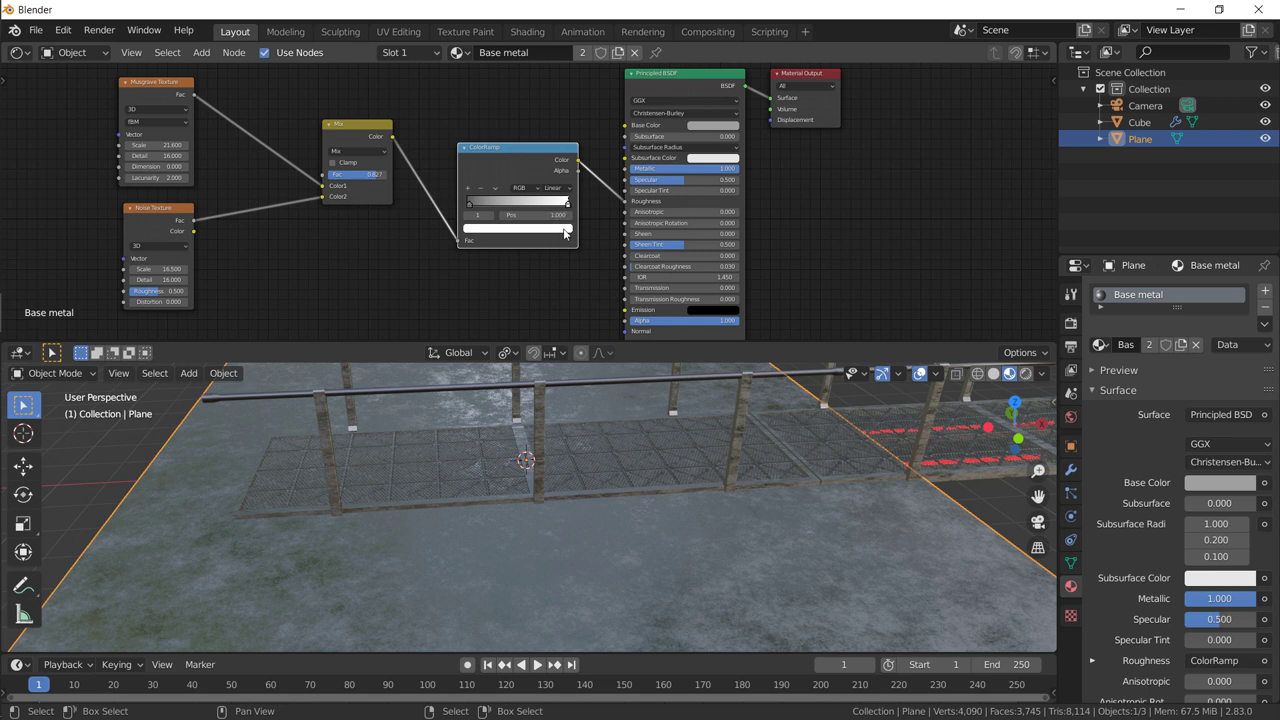
{"action": "left_click", "coordinate": [565, 233]}
{"action": "mouse_move", "coordinate": [552, 90]}
{"action": "left_mouse_down"}
{"action": "mouse_move", "coordinate": [548, 145]}
{"action": "mouse_move", "coordinate": [548, 92]}
{"action": "left_mouse_up"}
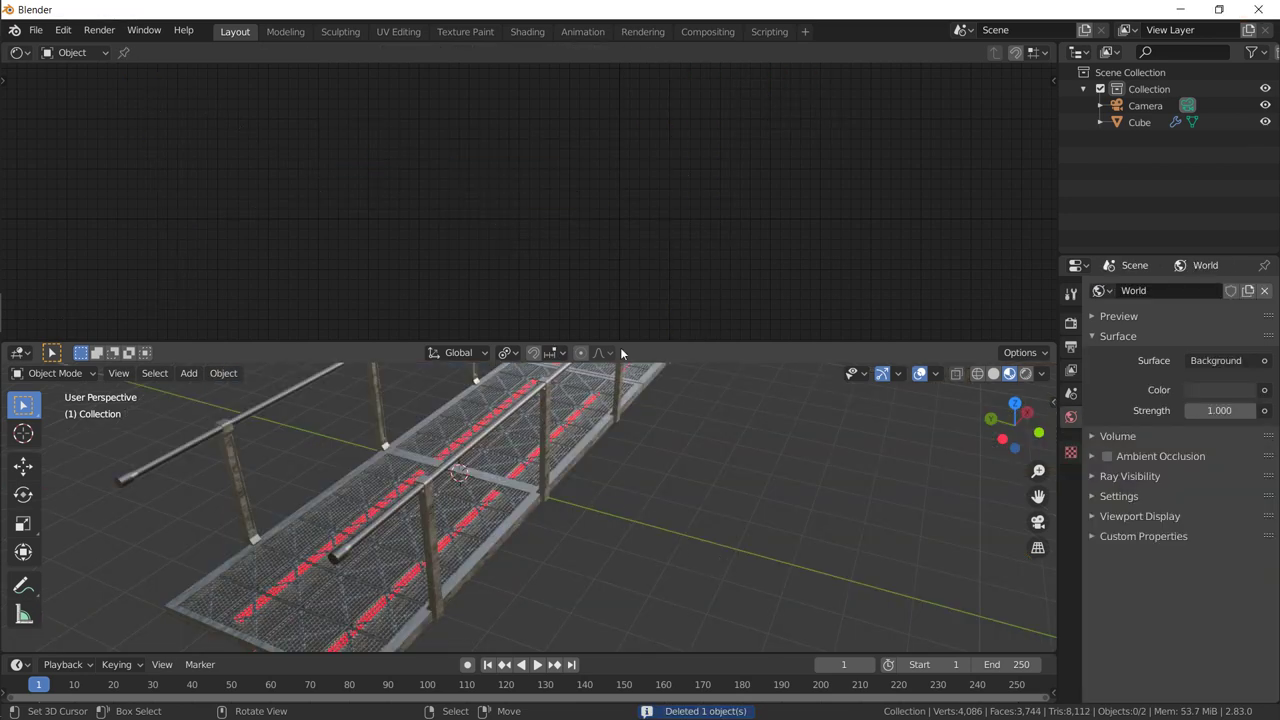
Step: Enlarge the 3D viewport and examine the metal on the walkway's deck and crossbars up close
{"action": "left_click_drag", "start_coordinate": [620, 342], "coordinate": [713, 147]}
{"action": "scroll", "coordinate": [620, 273], "scroll_direction": "up", "scroll_amount": 10}
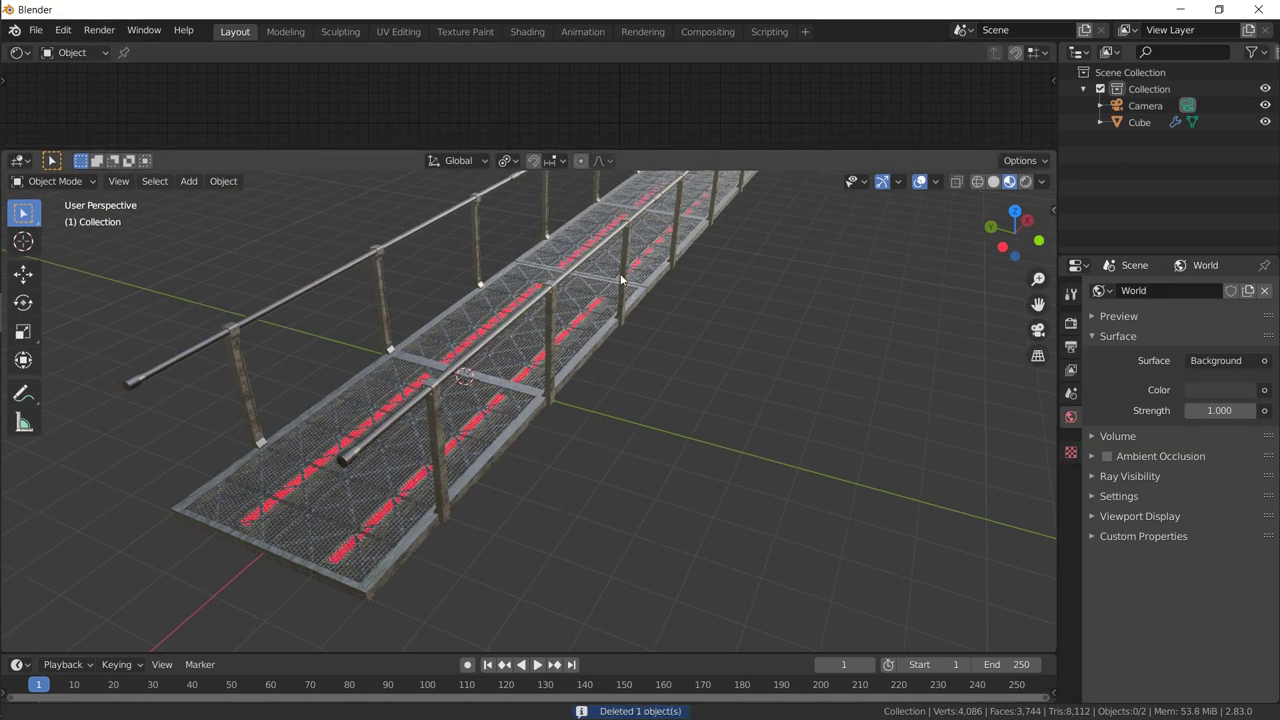
{"action": "scroll", "coordinate": [660, 279], "scroll_direction": "down", "scroll_amount": 8}
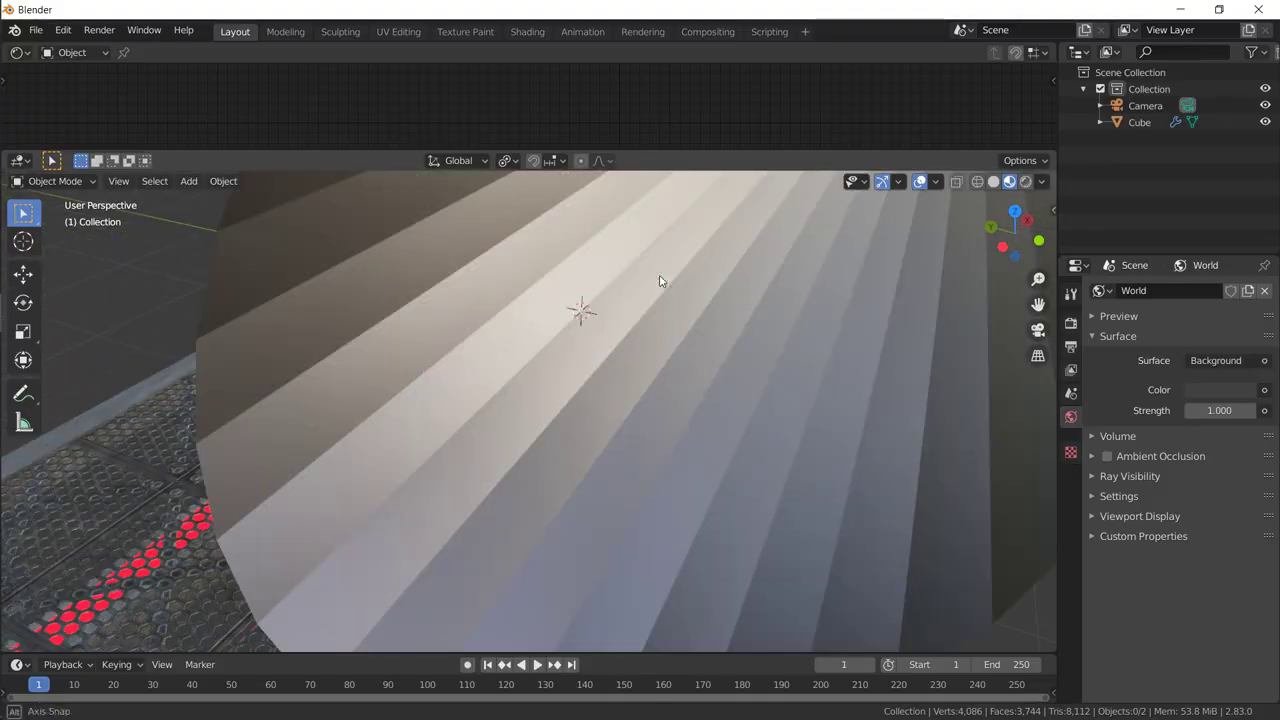
{"action": "middle_click_drag", "start_coordinate": [660, 277], "coordinate": [498, 376]}
{"action": "middle_click_drag", "start_coordinate": [326, 337], "coordinate": [494, 410]}
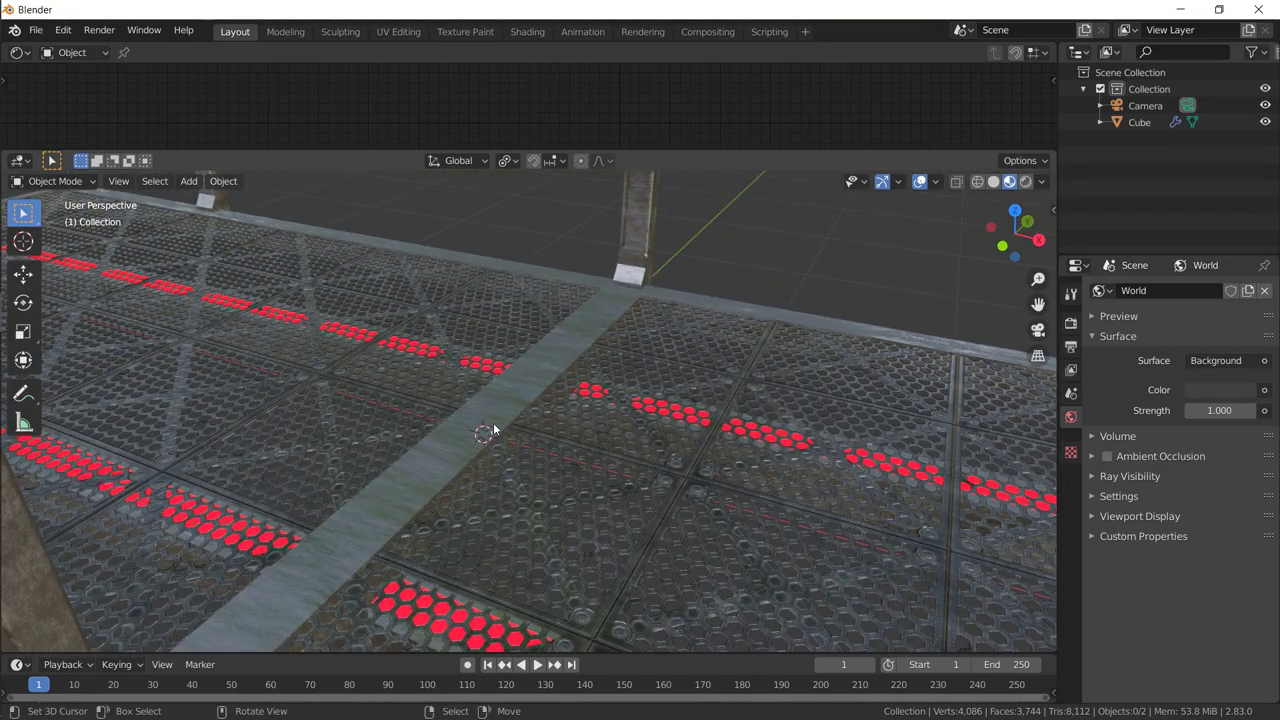
Step: Select the walkway, enlarge the node editor and add a Texture Coordinate node to the Base metal material
{"action": "left_click", "coordinate": [627, 208]}
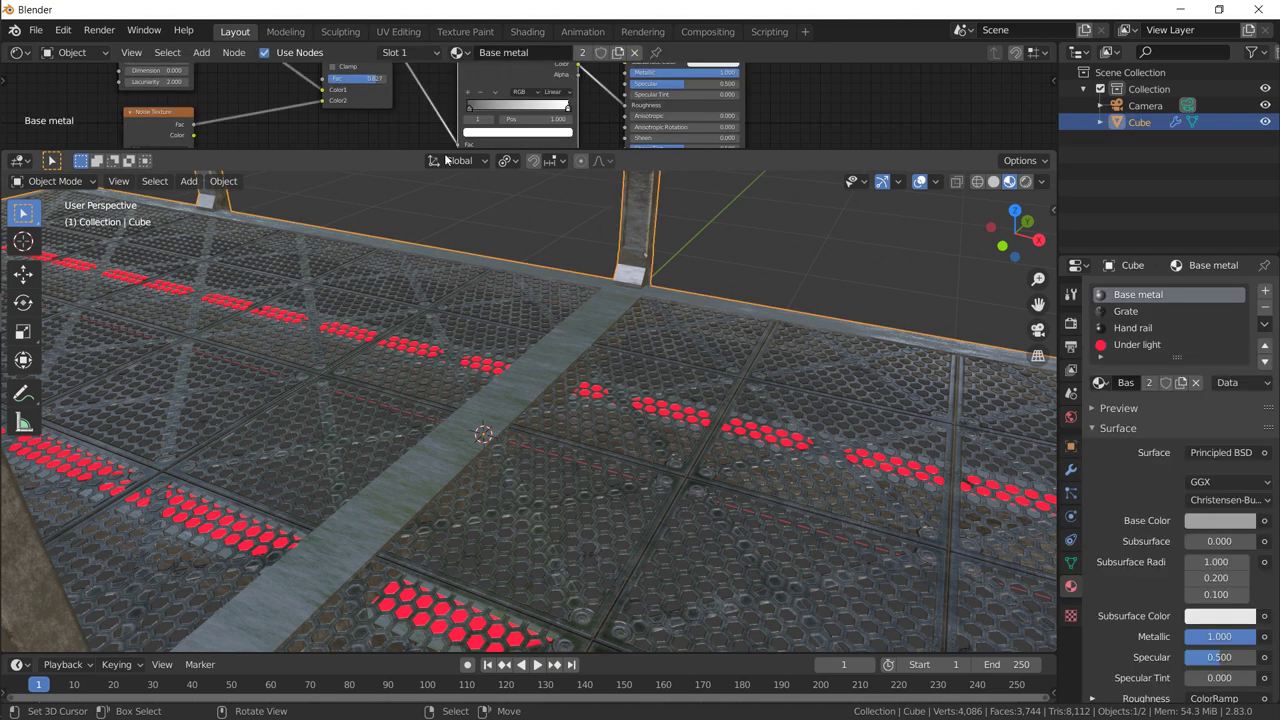
{"action": "left_click_drag", "start_coordinate": [415, 149], "coordinate": [410, 313]}
{"action": "middle_click_drag", "start_coordinate": [306, 249], "coordinate": [686, 241]}
{"action": "key", "text": "shift+a"}
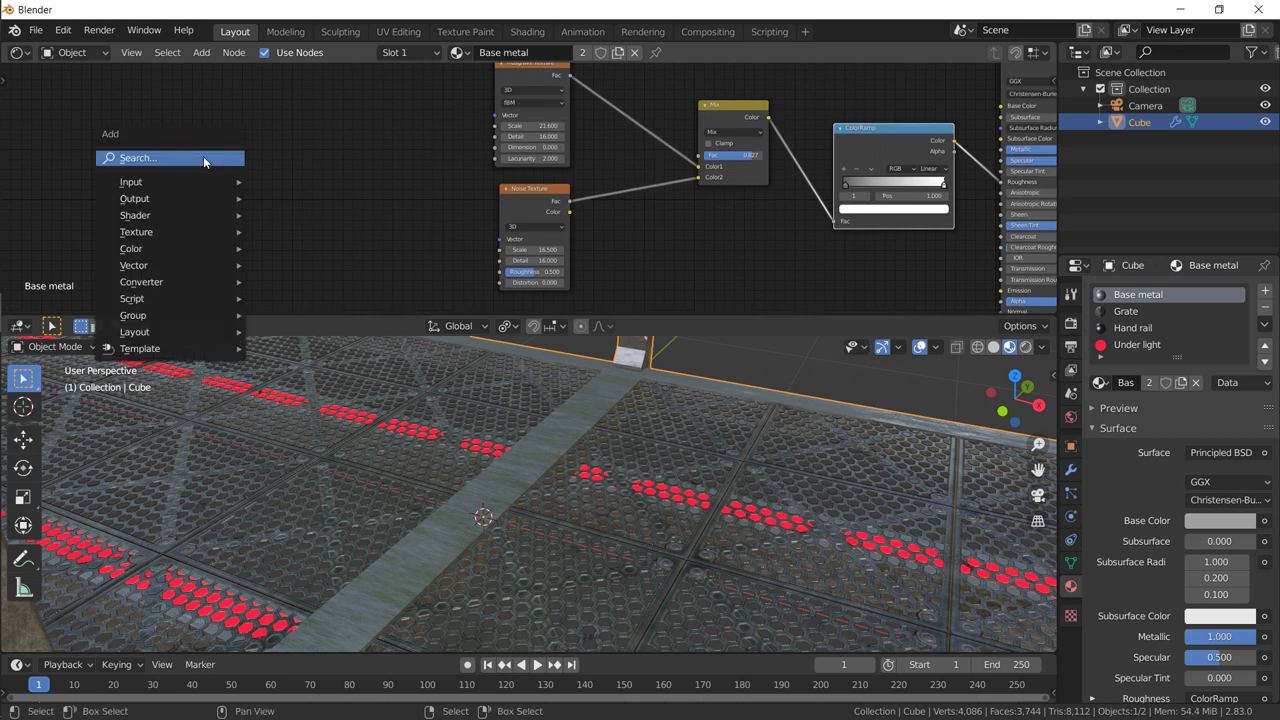
{"action": "left_click", "coordinate": [203, 157]}
{"action": "type", "text": "tex co"}
{"action": "key", "text": "Return"}
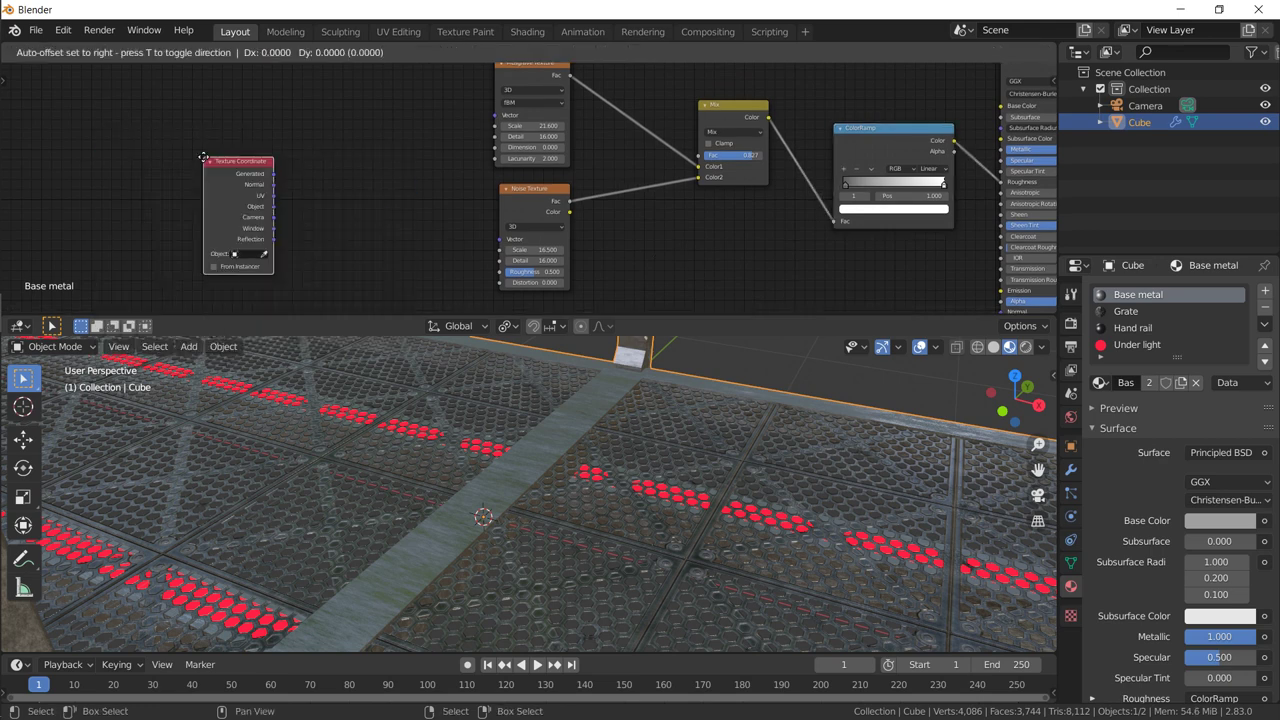
{"action": "left_click", "coordinate": [179, 130]}
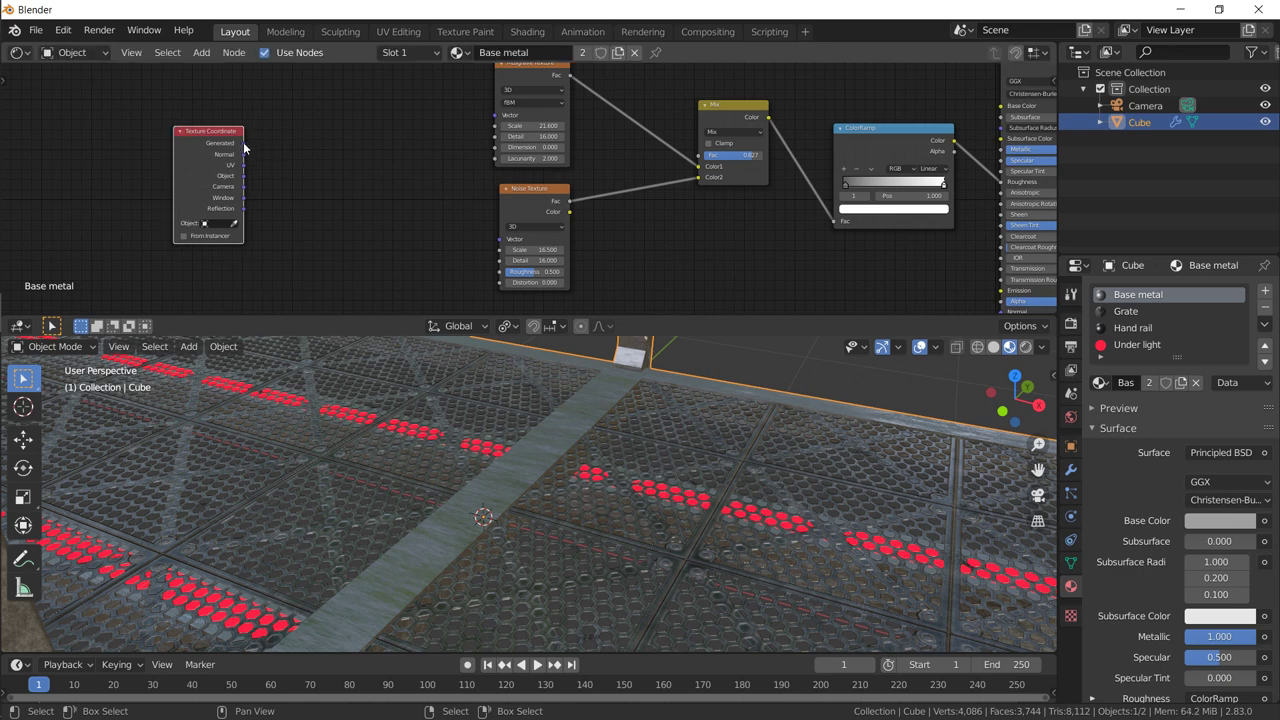
Step: Try the Texture Coordinate's Generated output on the Vector inputs of the Musgrave and Noise textures
{"action": "left_click_drag", "start_coordinate": [243, 143], "coordinate": [494, 116]}
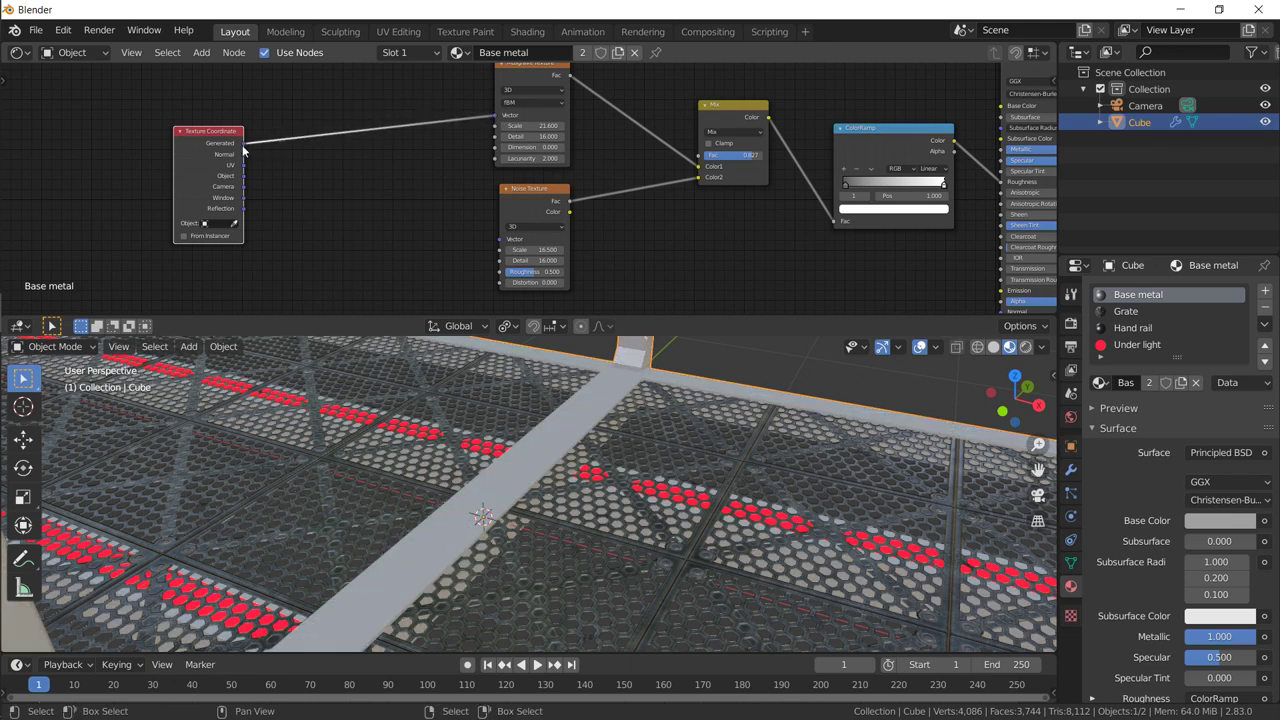
{"action": "left_click", "coordinate": [473, 257]}
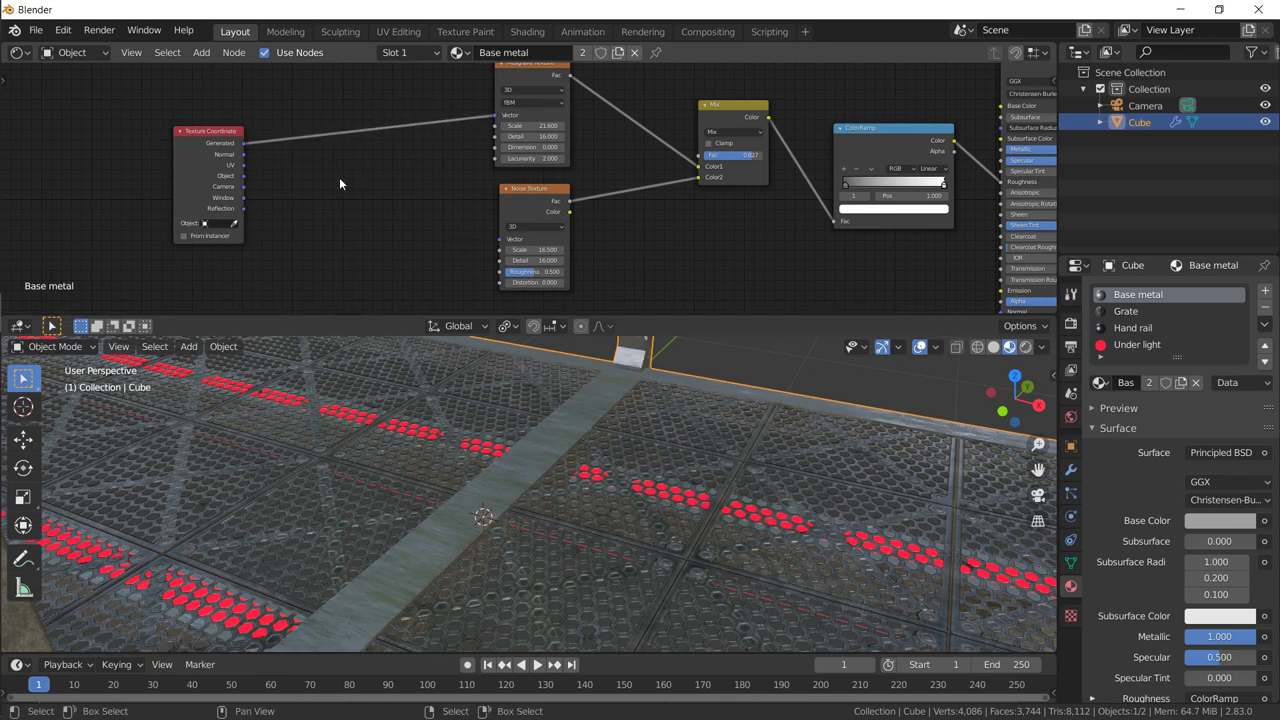
{"action": "left_click_drag", "start_coordinate": [244, 144], "coordinate": [500, 238]}
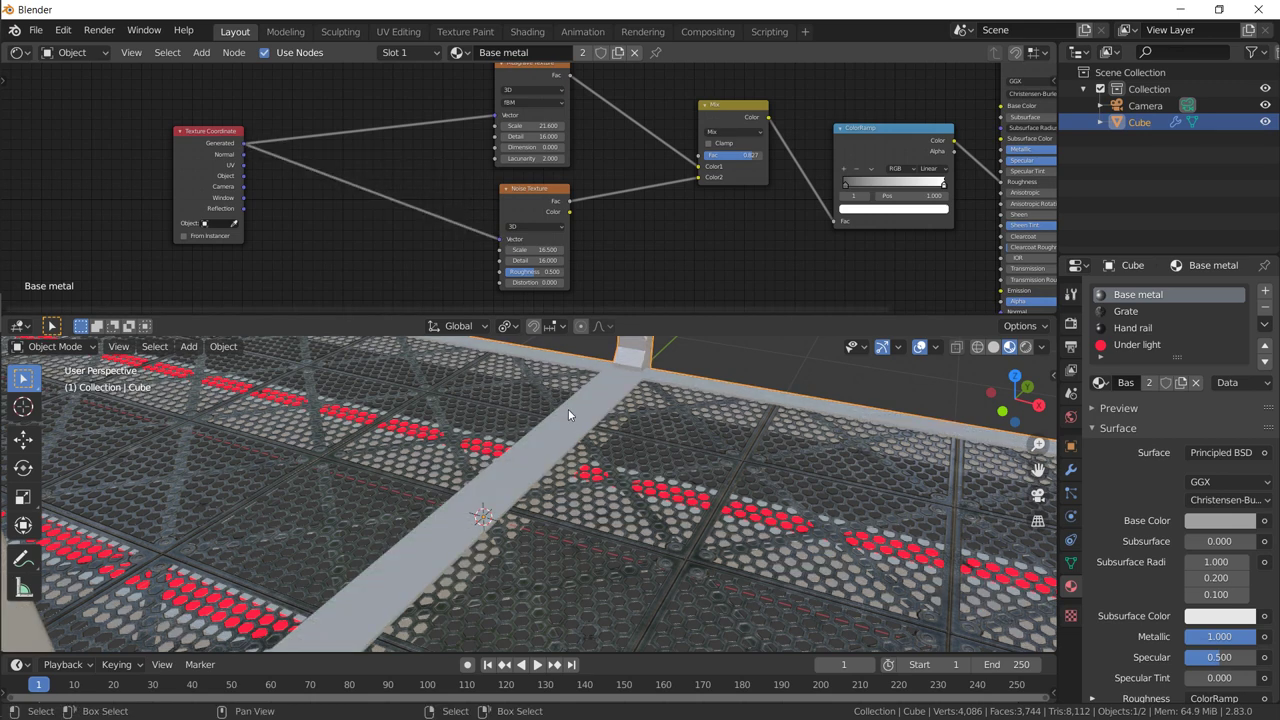
{"action": "mouse_move", "coordinate": [548, 428]}
{"action": "middle_mouse_down"}
{"action": "mouse_move", "coordinate": [577, 411]}
{"action": "mouse_move", "coordinate": [565, 412]}
{"action": "middle_mouse_up"}
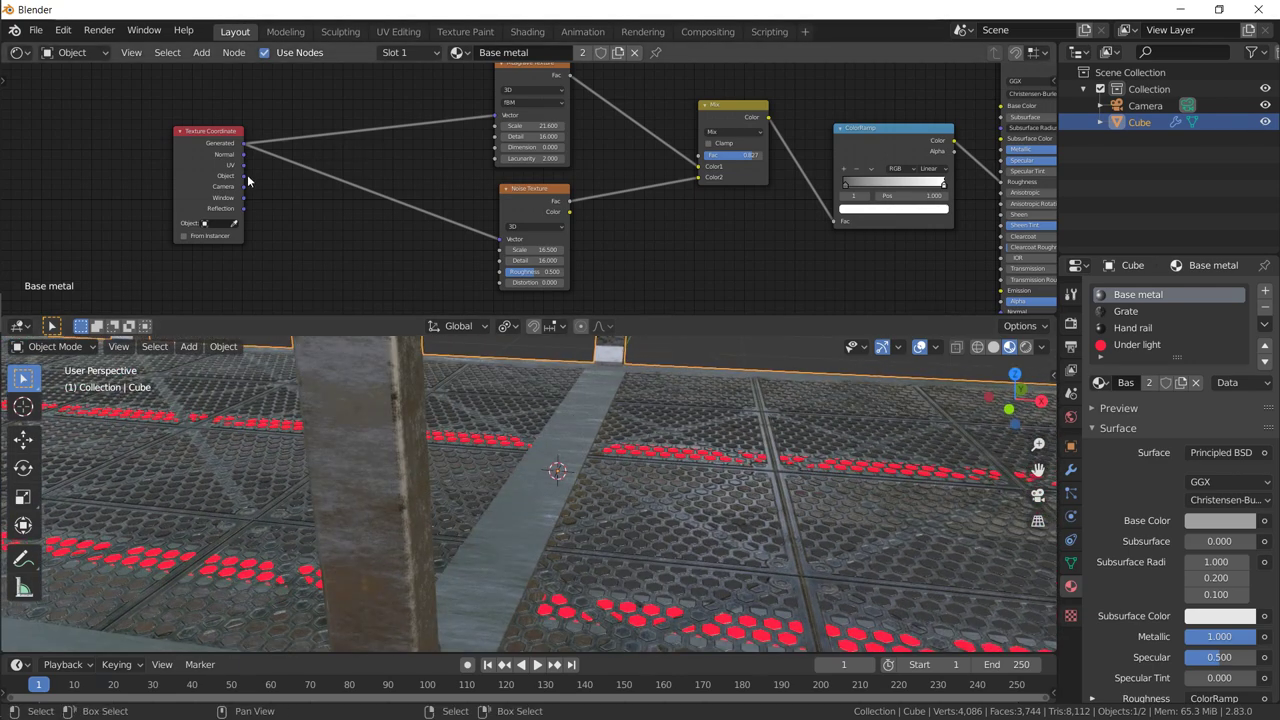
Step: Connect the Texture Coordinate's Object output to the Vector inputs of both the Musgrave and Noise textures
{"action": "left_click_drag", "start_coordinate": [243, 176], "coordinate": [494, 116]}
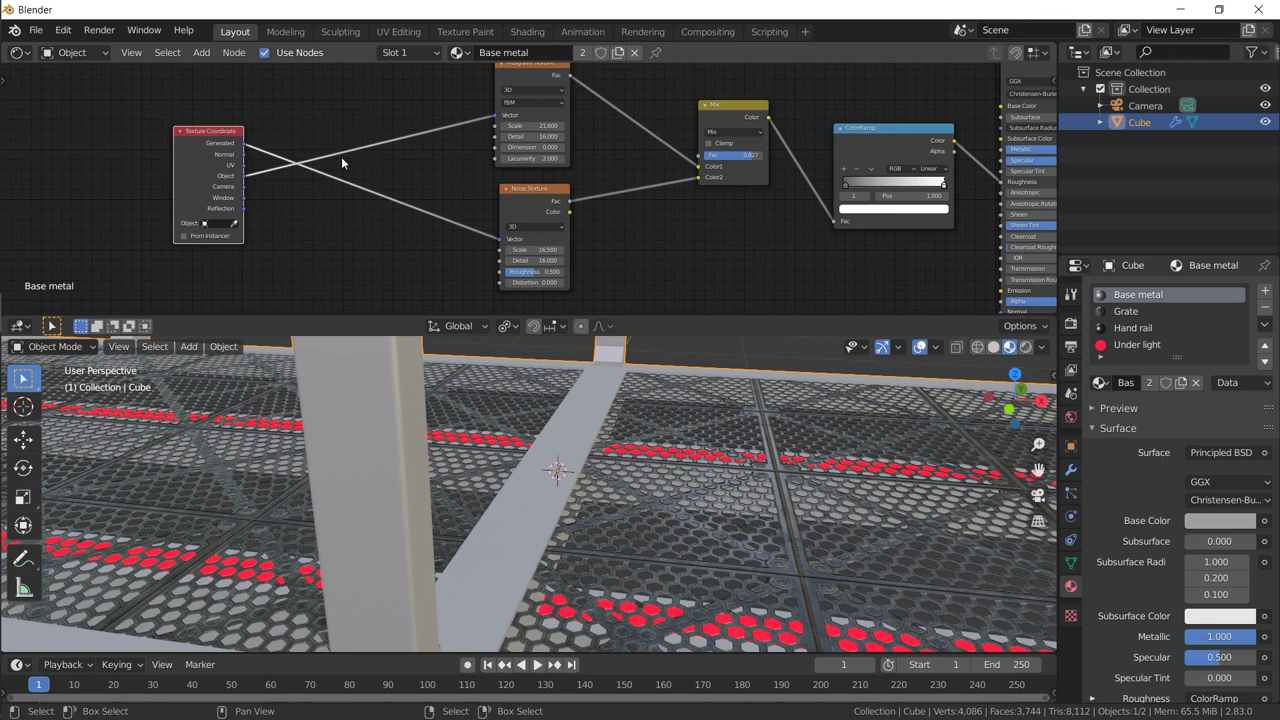
{"action": "left_click_drag", "start_coordinate": [243, 176], "coordinate": [498, 244]}
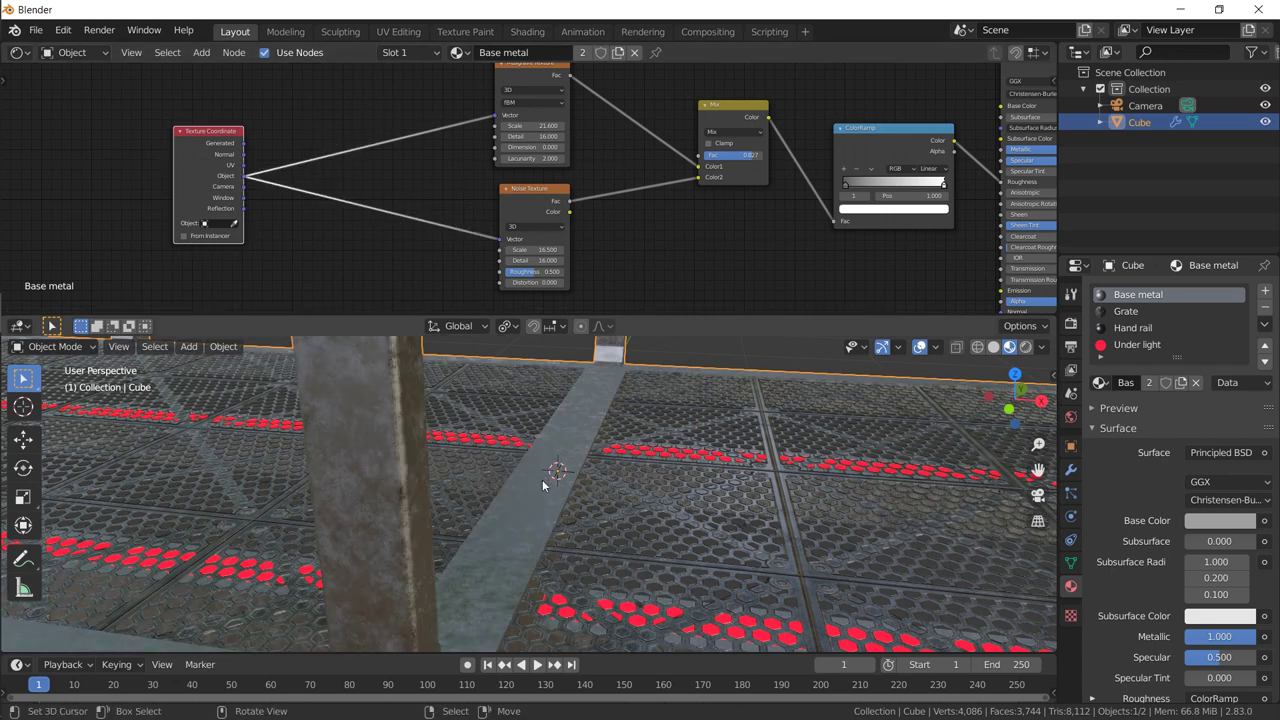
{"action": "middle_click_drag", "start_coordinate": [525, 470], "coordinate": [696, 523]}
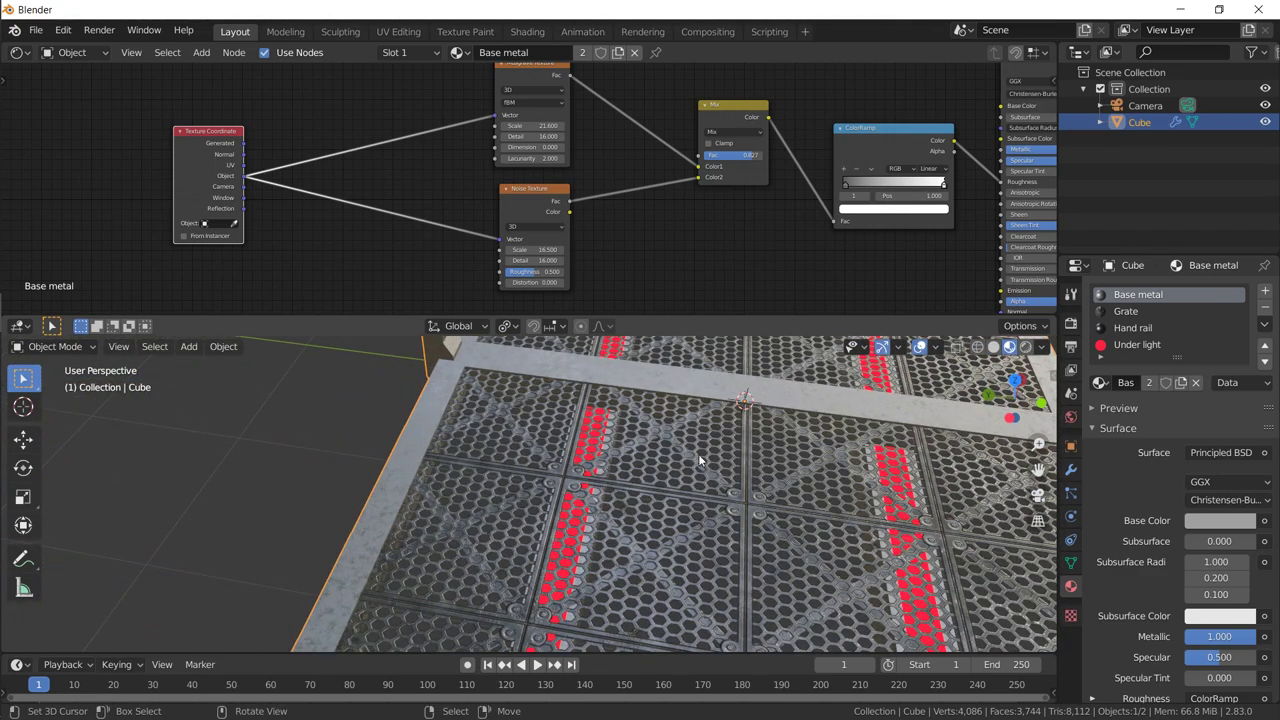
Step: Examine the whole walkway from several angles and distances, giving the 3D viewport more room
{"action": "scroll", "coordinate": [700, 460], "scroll_direction": "down", "scroll_amount": 5}
{"action": "middle_click_drag", "start_coordinate": [674, 463], "coordinate": [522, 548]}
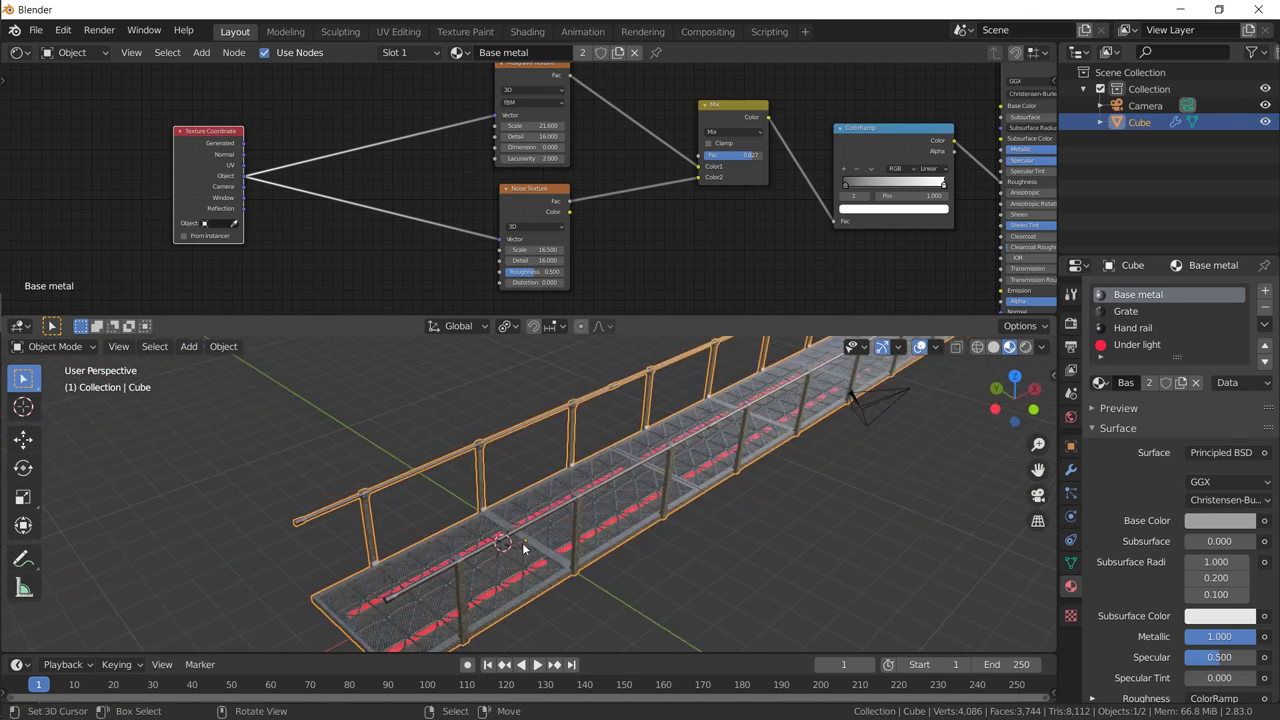
{"action": "middle_click_drag", "start_coordinate": [603, 472], "coordinate": [612, 484]}
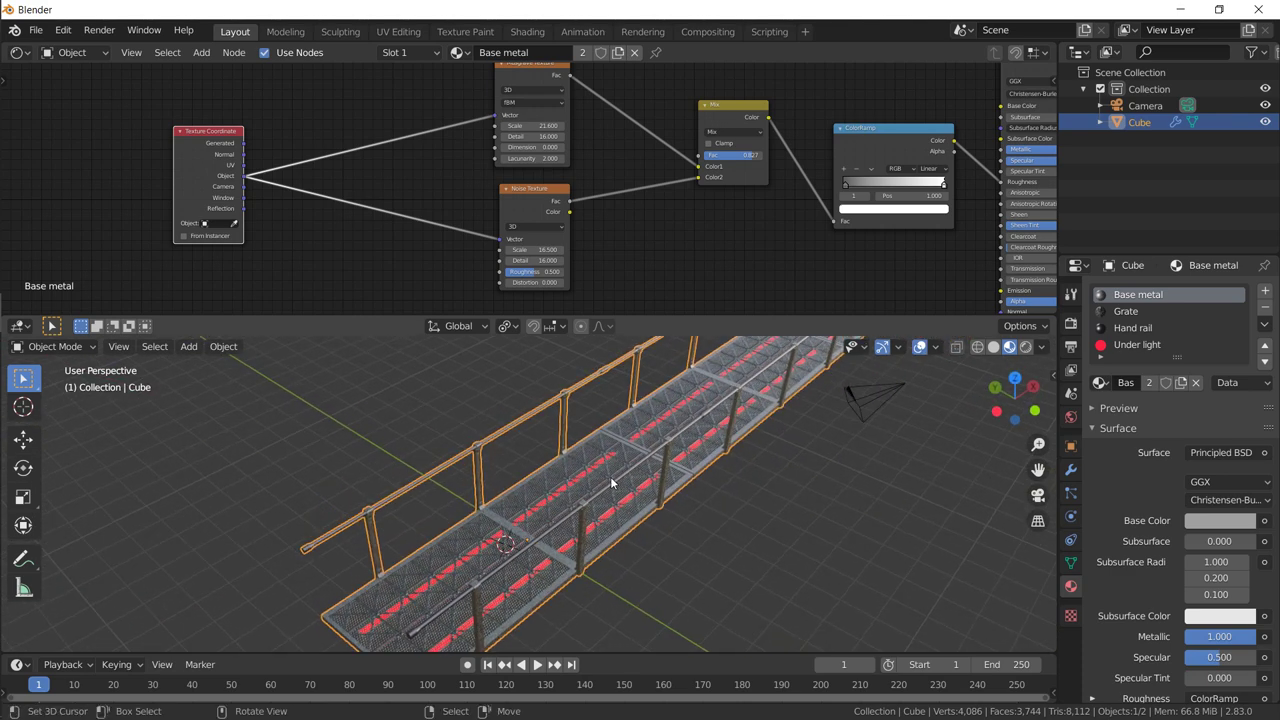
{"action": "scroll", "coordinate": [610, 476], "scroll_direction": "down", "scroll_amount": 6}
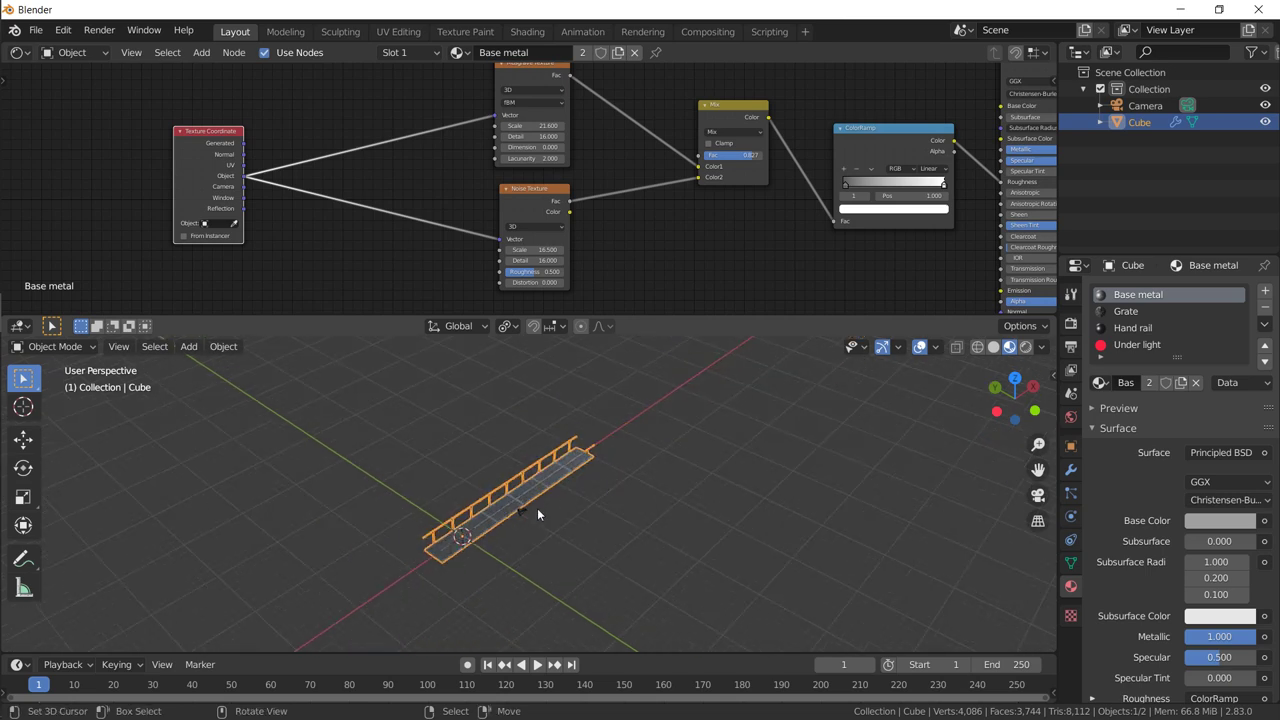
{"action": "scroll", "coordinate": [537, 508], "scroll_direction": "up", "scroll_amount": 2}
{"action": "scroll", "coordinate": [537, 508], "scroll_direction": "up", "scroll_amount": 5}
{"action": "middle_click_drag", "start_coordinate": [537, 508], "coordinate": [766, 354], "text": "shift"}
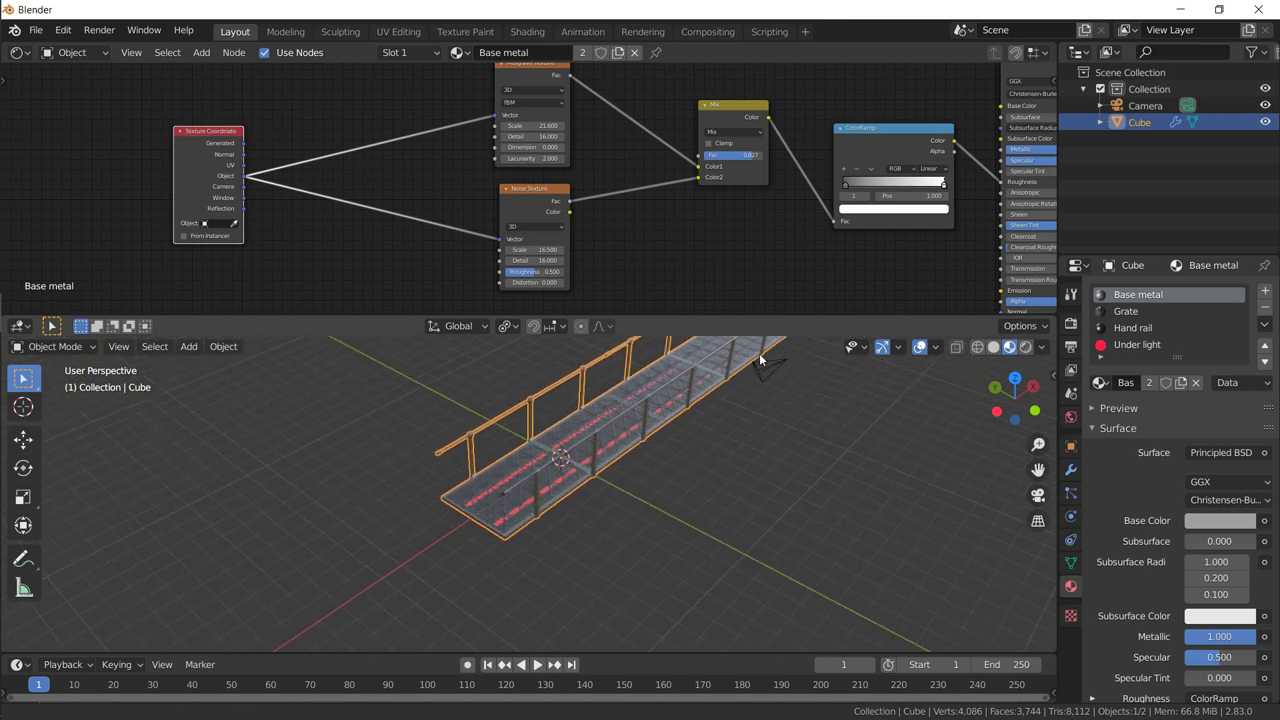
{"action": "left_click_drag", "start_coordinate": [751, 316], "coordinate": [751, 182]}
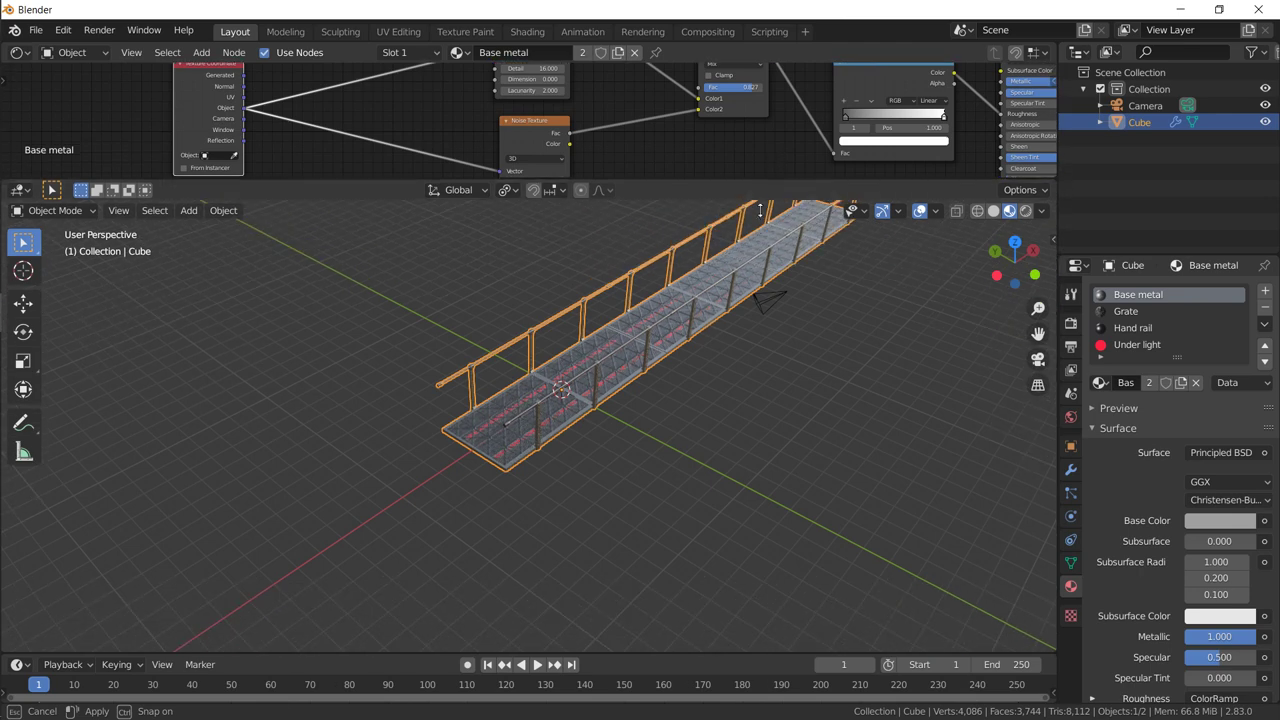
{"action": "scroll", "coordinate": [655, 380], "scroll_direction": "up", "scroll_amount": 1}
{"action": "middle_click_drag", "start_coordinate": [655, 380], "coordinate": [588, 376]}
Step: Save the project in the Blender Files folder as Catwalk tutorial.blend
{"action": "key", "text": "ctrl+s"}
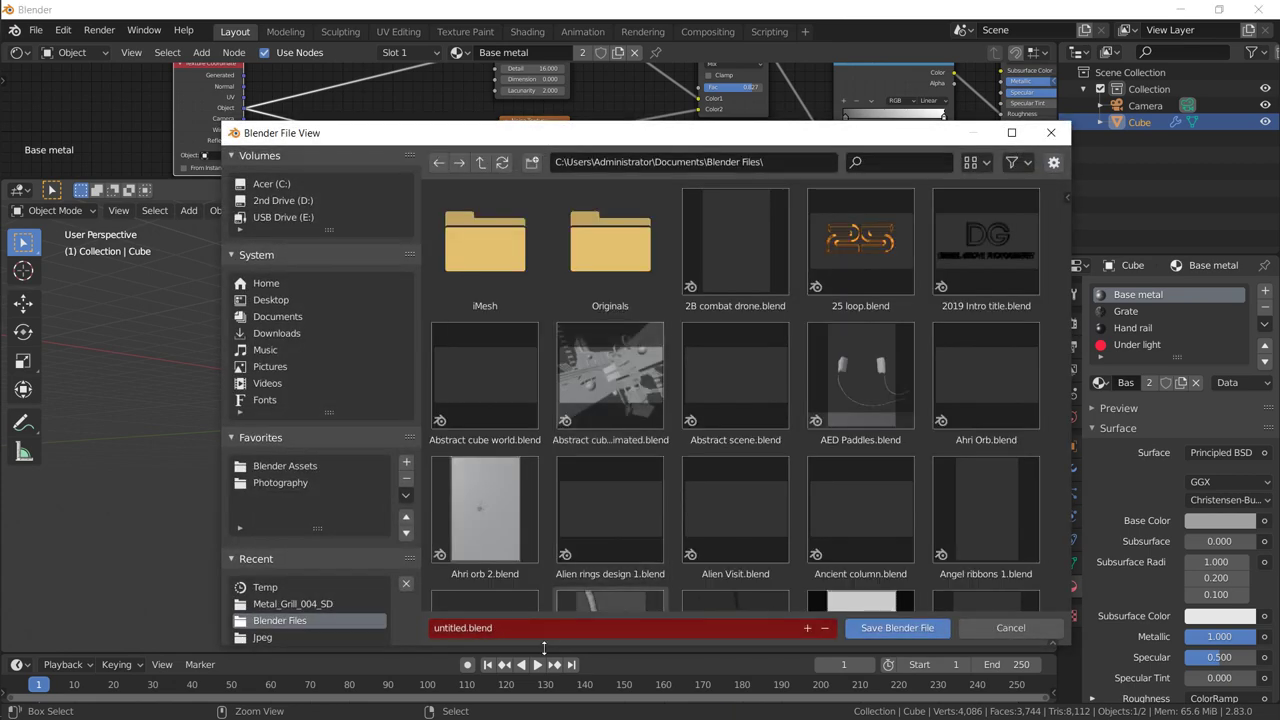
{"action": "left_click", "coordinate": [533, 628]}
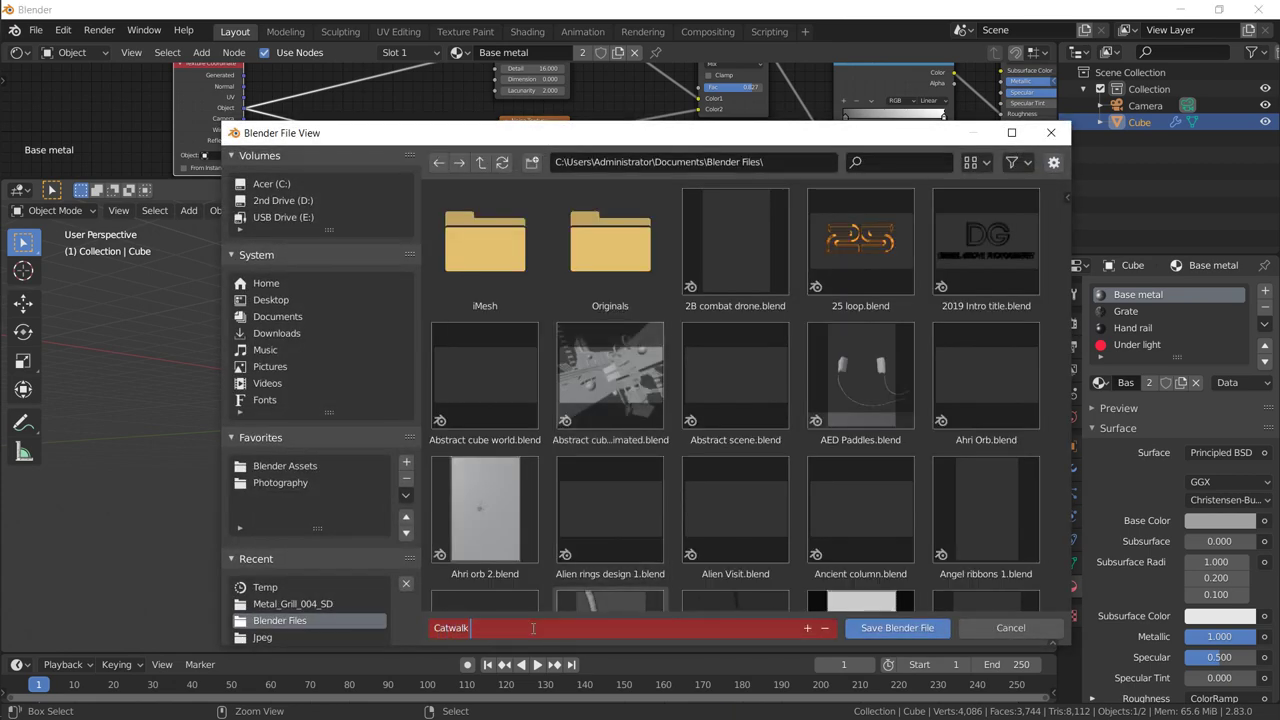
{"action": "key", "text": "Return"}
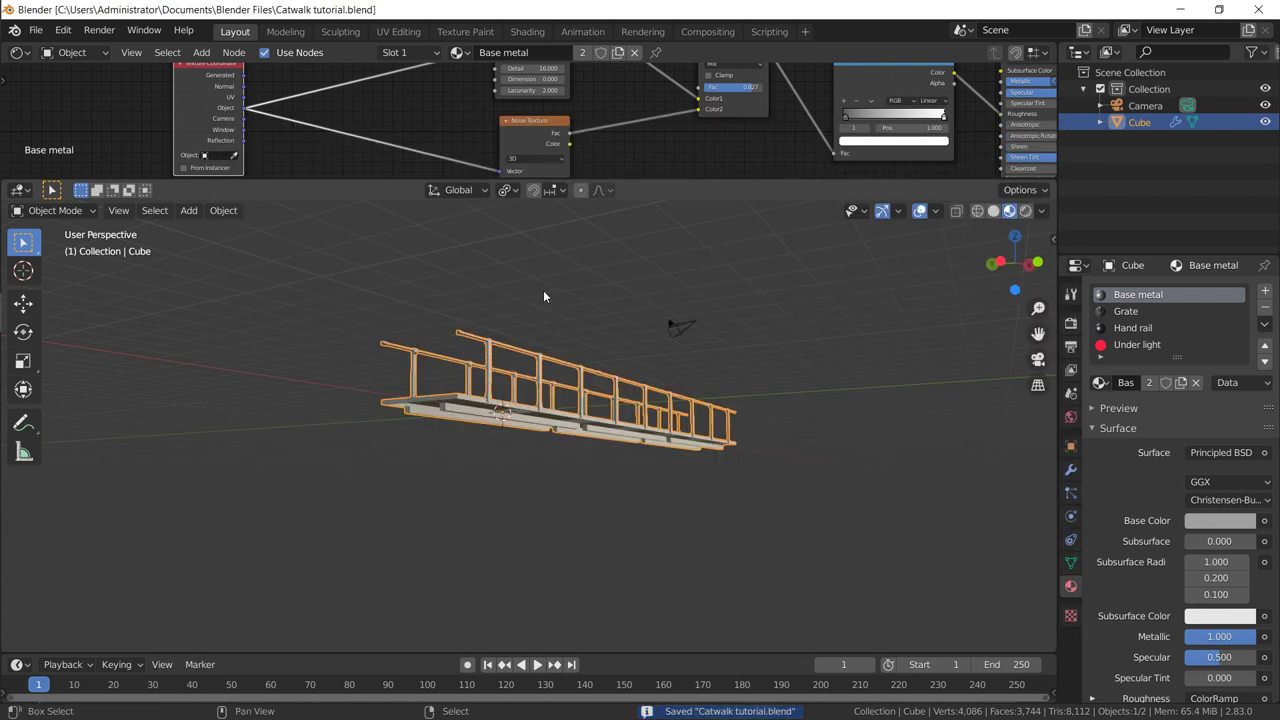
Step: Add a cylinder mesh and rotate it 90 degrees about the Y axis
{"action": "key", "text": "shift+a"}
{"action": "mouse_move", "coordinate": [543, 292]}
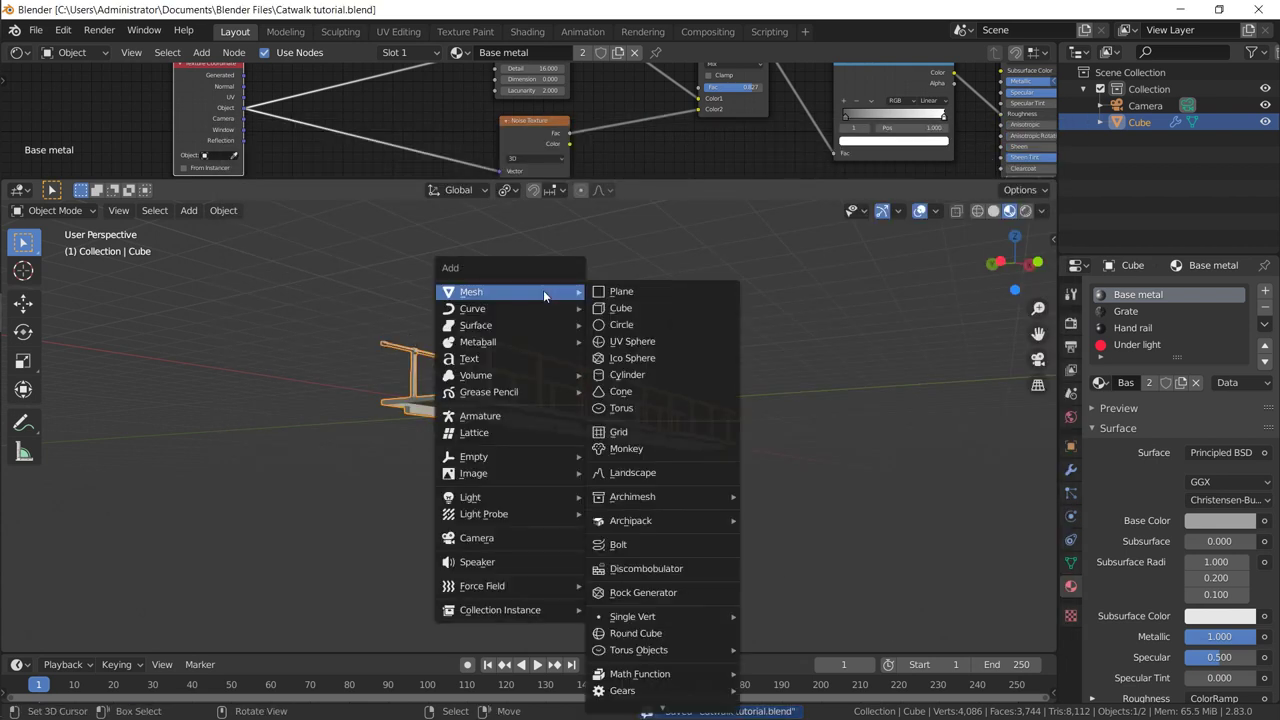
{"action": "left_click", "coordinate": [641, 372]}
{"action": "type", "text": "r"}
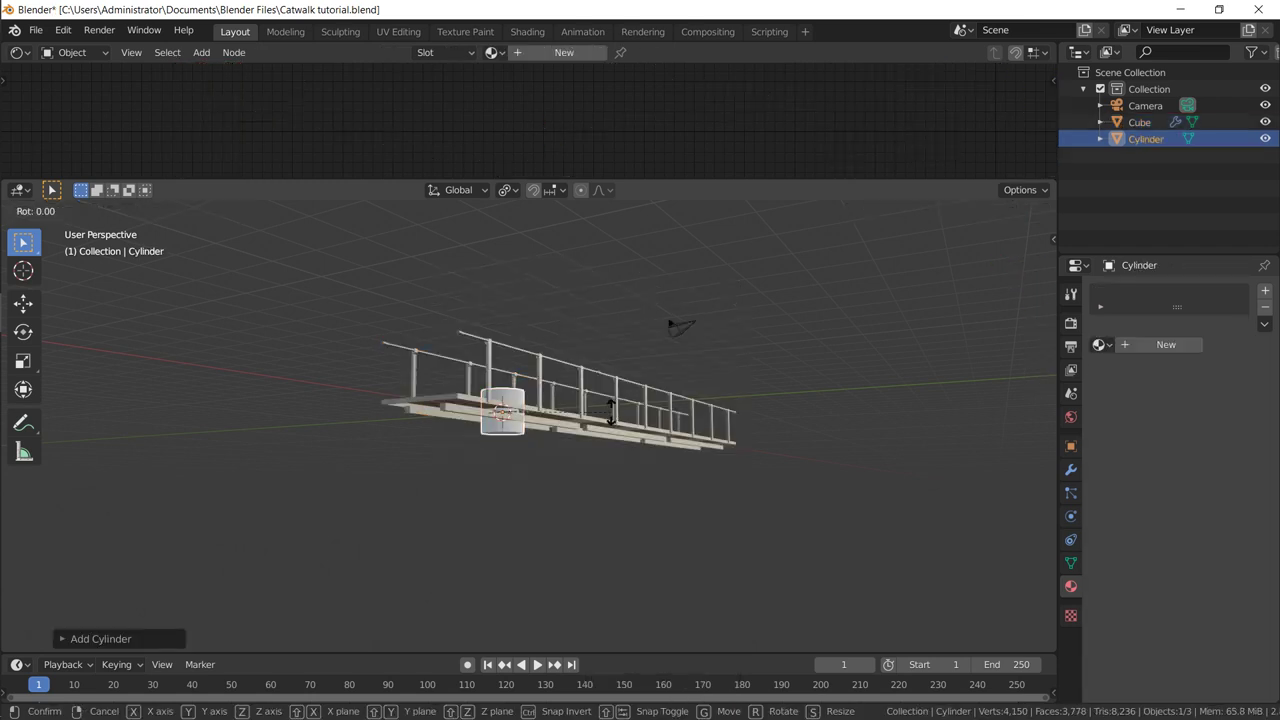
{"action": "type", "text": "y90"}
{"action": "key", "text": "Return"}
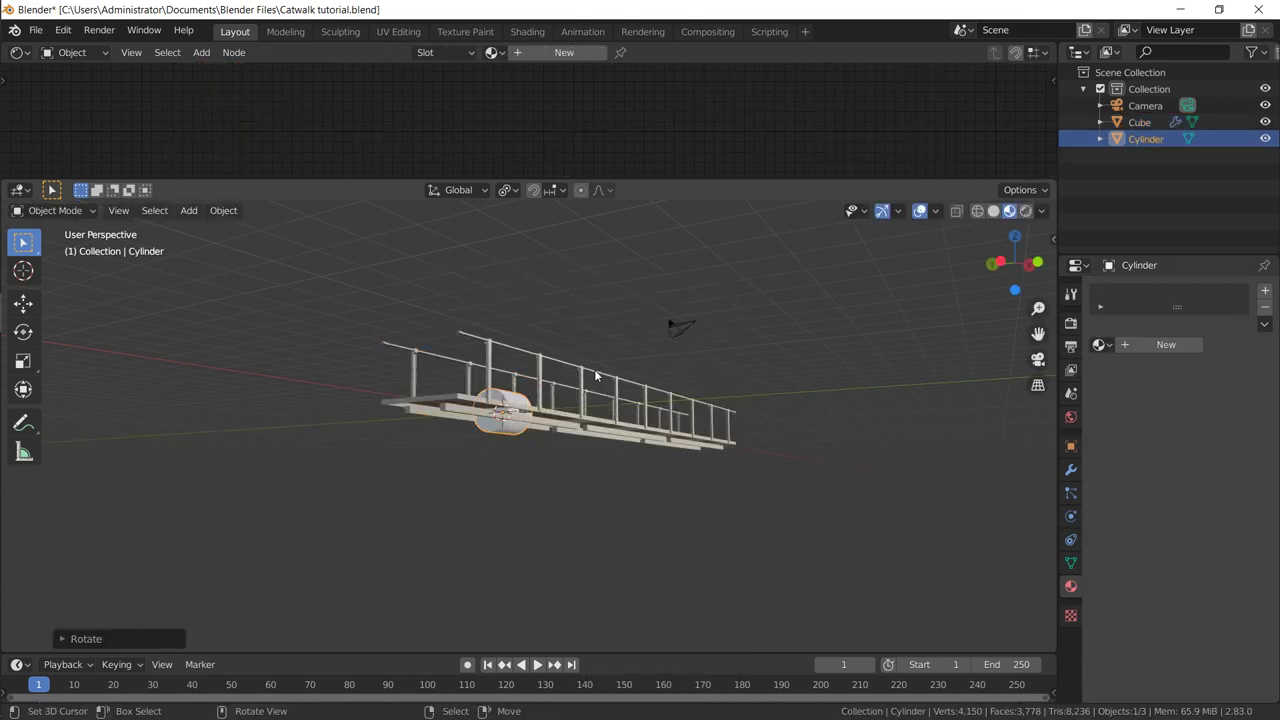
Step: Move the cylinder below the walkway deck in the right side view and scale it down to pipe thickness
{"action": "key", "text": "KP_3"}
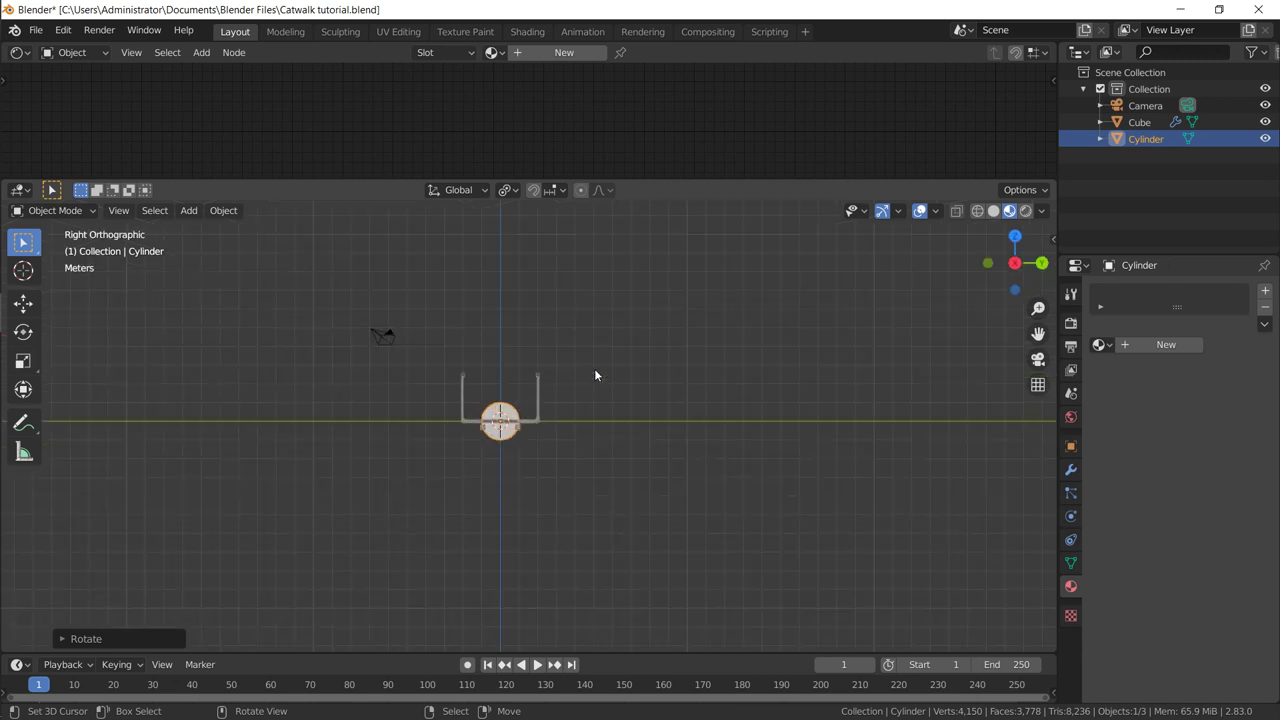
{"action": "scroll", "coordinate": [594, 368], "scroll_direction": "up", "scroll_amount": 6}
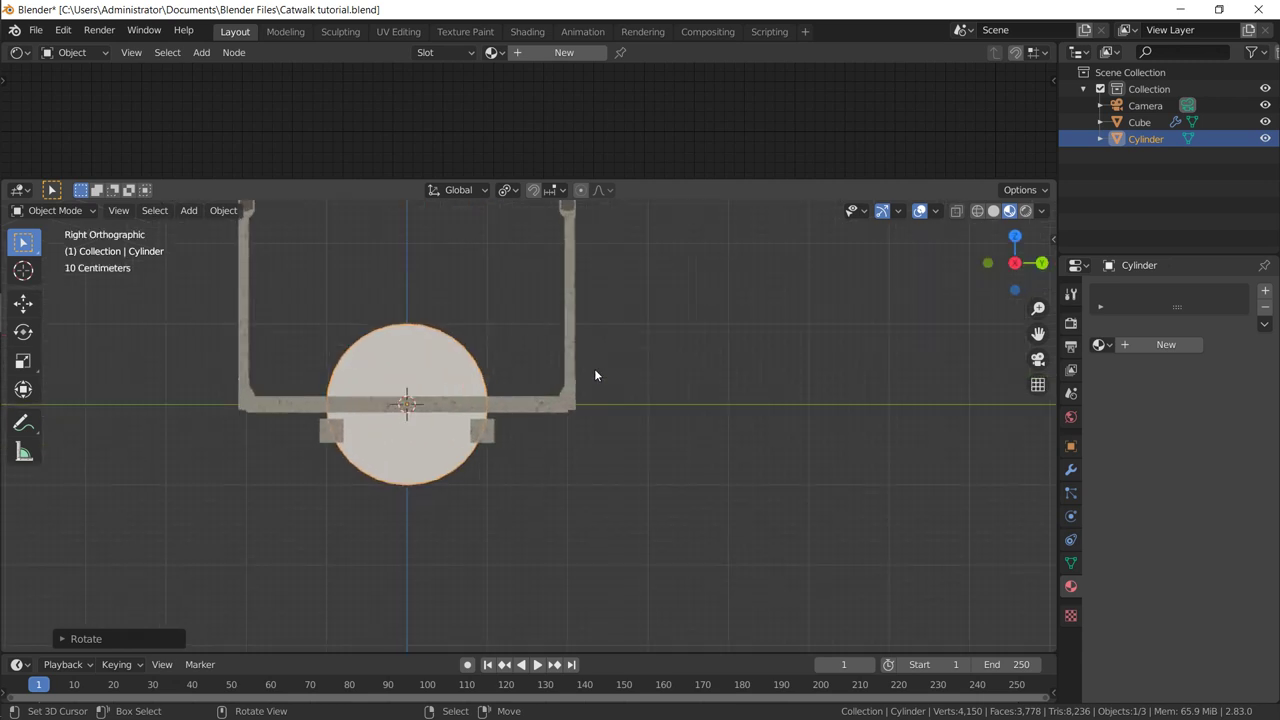
{"action": "key", "text": "g"}
{"action": "left_click", "coordinate": [599, 359]}
{"action": "key", "text": "s"}
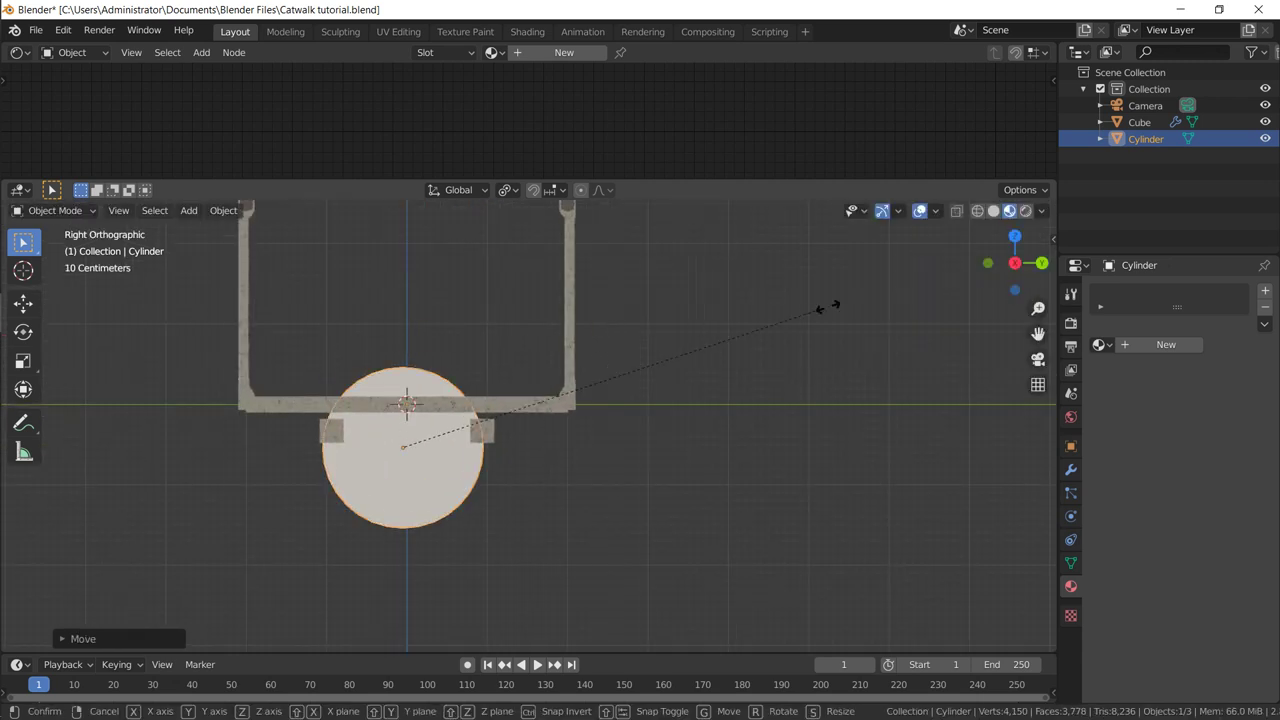
{"action": "left_click", "coordinate": [503, 429]}
{"action": "middle_click_drag", "start_coordinate": [505, 428], "coordinate": [554, 466]}
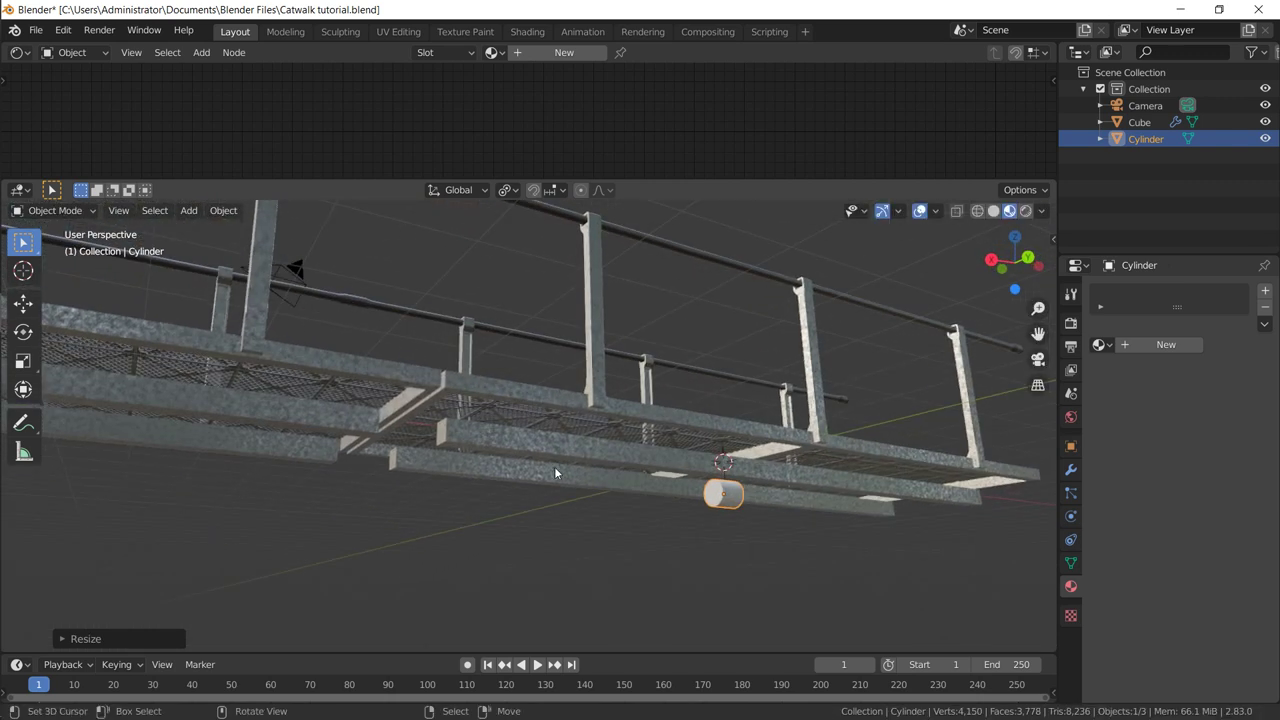
Step: Stretch the cylinder along the X axis into a long pipe running beneath the walkway
{"action": "scroll", "coordinate": [600, 457], "scroll_direction": "down", "scroll_amount": 8}
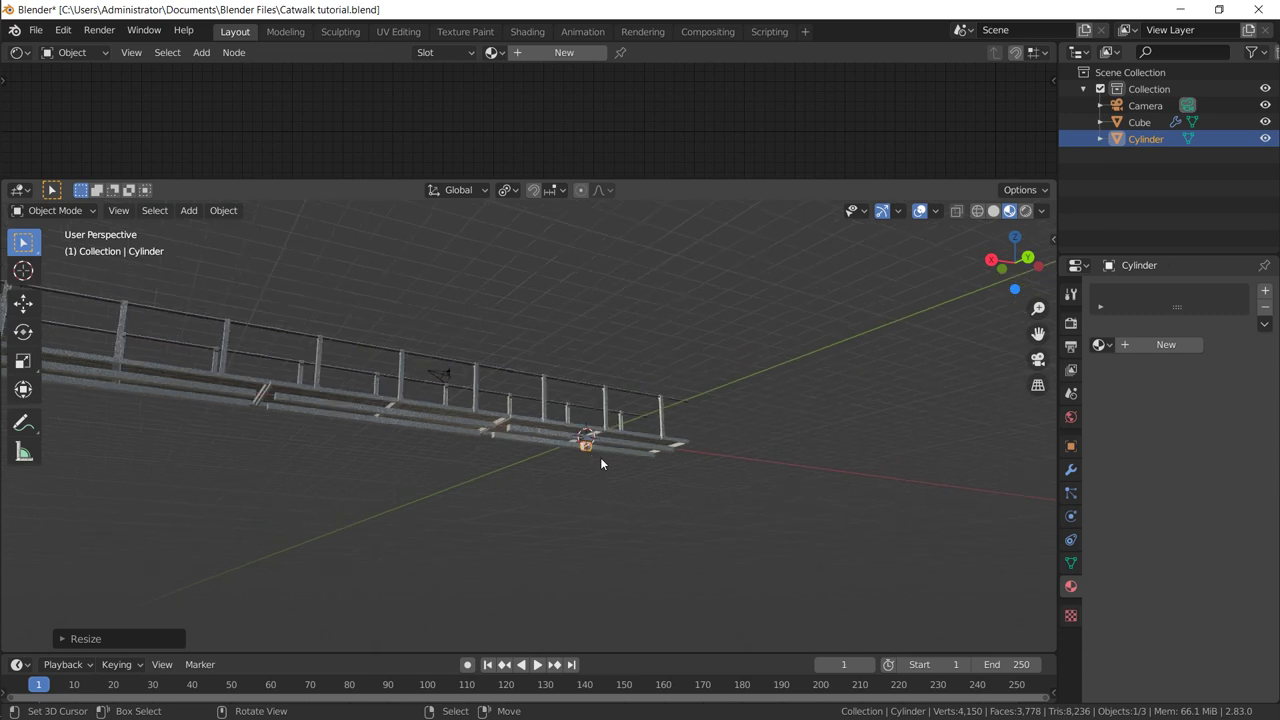
{"action": "key", "text": "s"}
{"action": "key", "text": "x"}
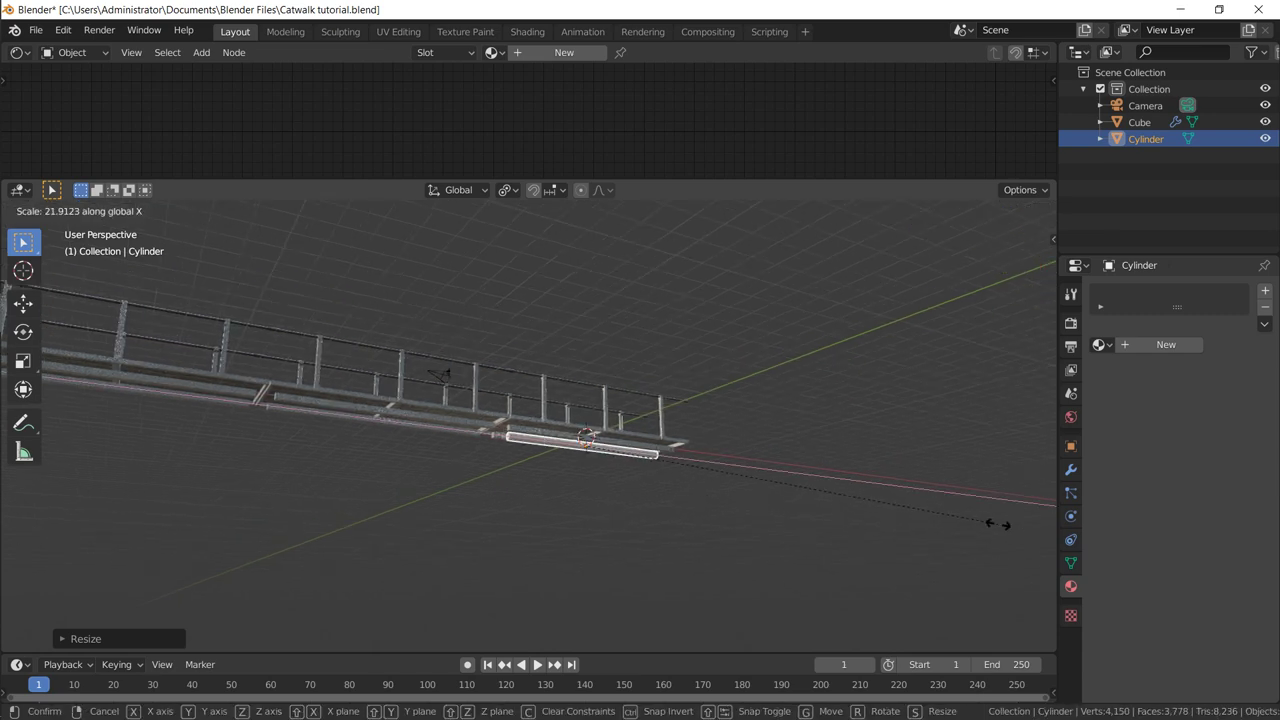
{"action": "left_click", "coordinate": [934, 522]}
{"action": "key", "text": "KP_Decimal"}
{"action": "middle_click_drag", "start_coordinate": [934, 522], "coordinate": [797, 440]}
{"action": "middle_click_drag", "start_coordinate": [797, 440], "coordinate": [775, 446]}
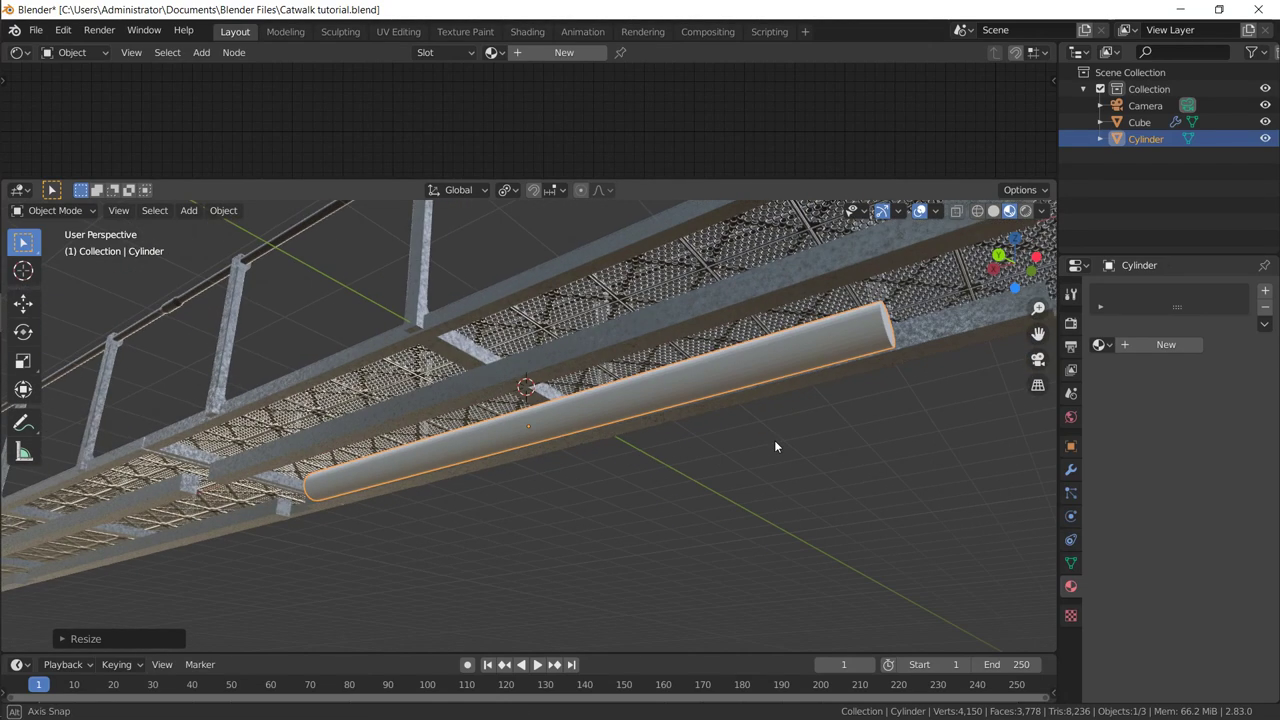
Step: Create a material named Pipe 1 for the pipe and give it a dark green base color
{"action": "left_click", "coordinate": [1150, 344]}
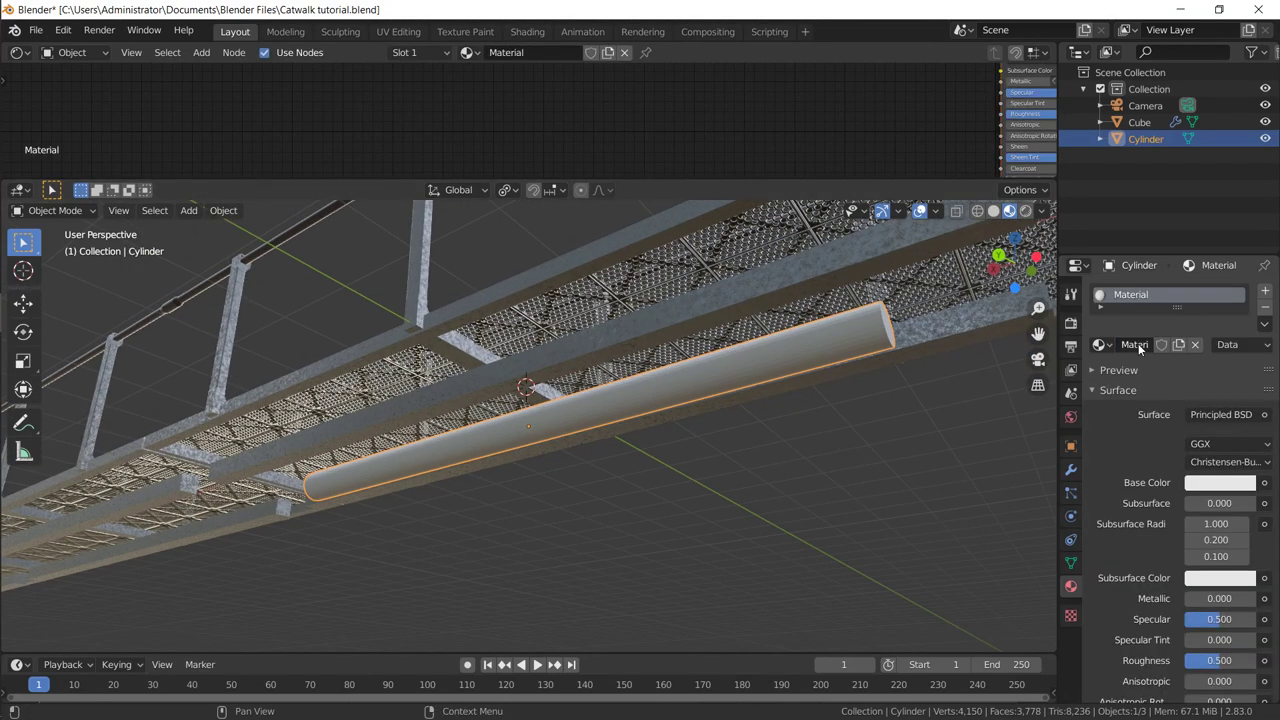
{"action": "type", "text": "Pipe 1"}
{"action": "key", "text": "Return"}
{"action": "left_click", "coordinate": [1214, 484]}
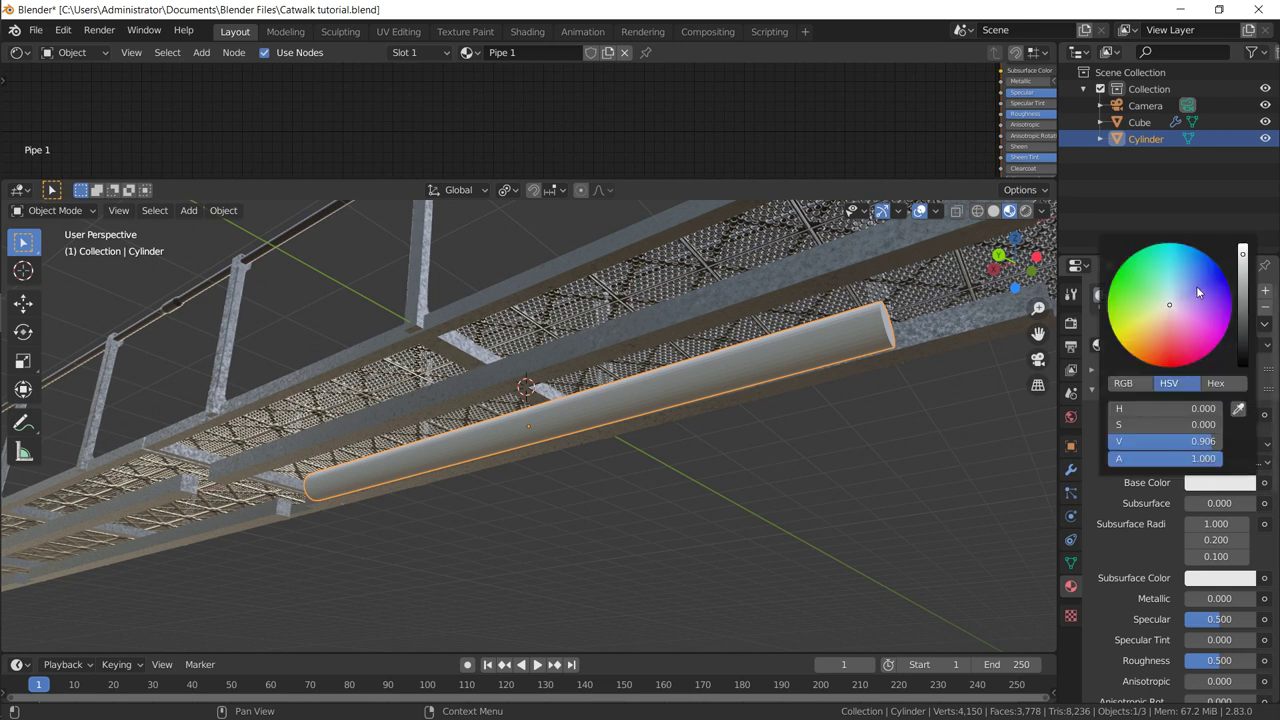
{"action": "left_click", "coordinate": [1133, 295]}
{"action": "left_click", "coordinate": [1241, 317]}
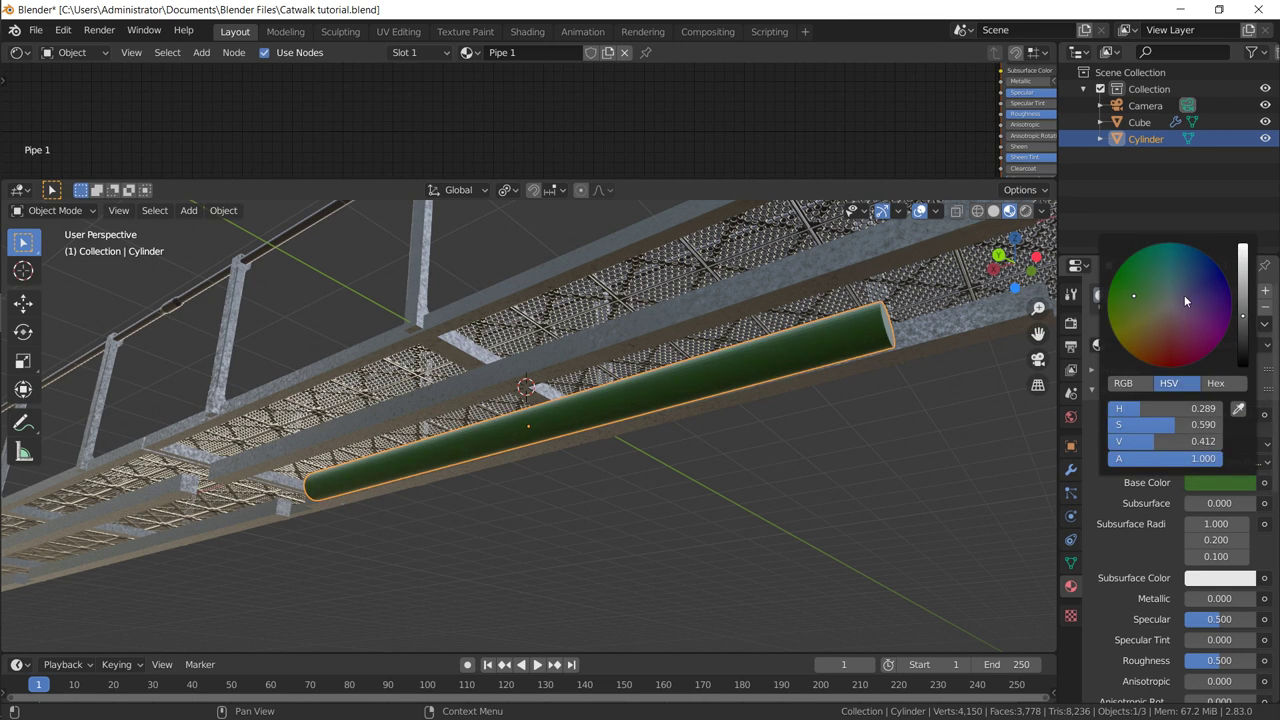
{"action": "left_click", "coordinate": [1243, 319]}
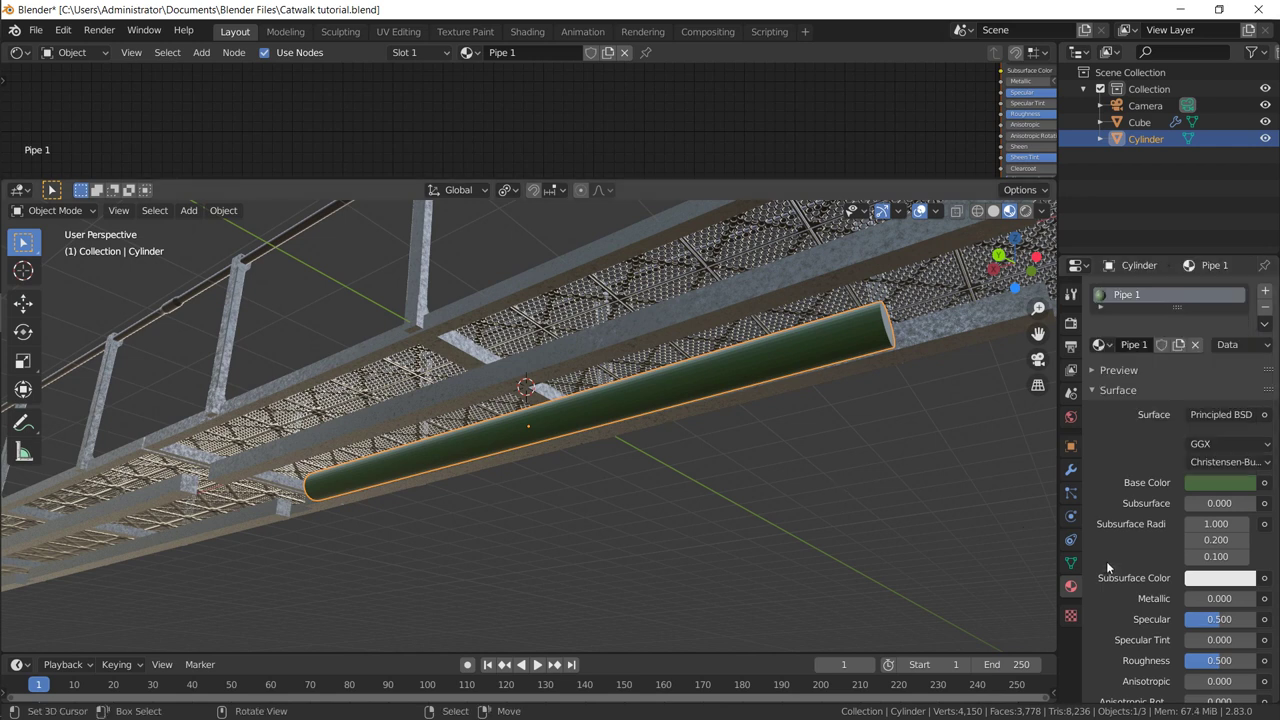
Step: Set the Pipe 1 material's Metallic to 1.000, Specular to 0.876 and Roughness to 0.372
{"action": "left_click_drag", "start_coordinate": [1212, 598], "coordinate": [1246, 619]}
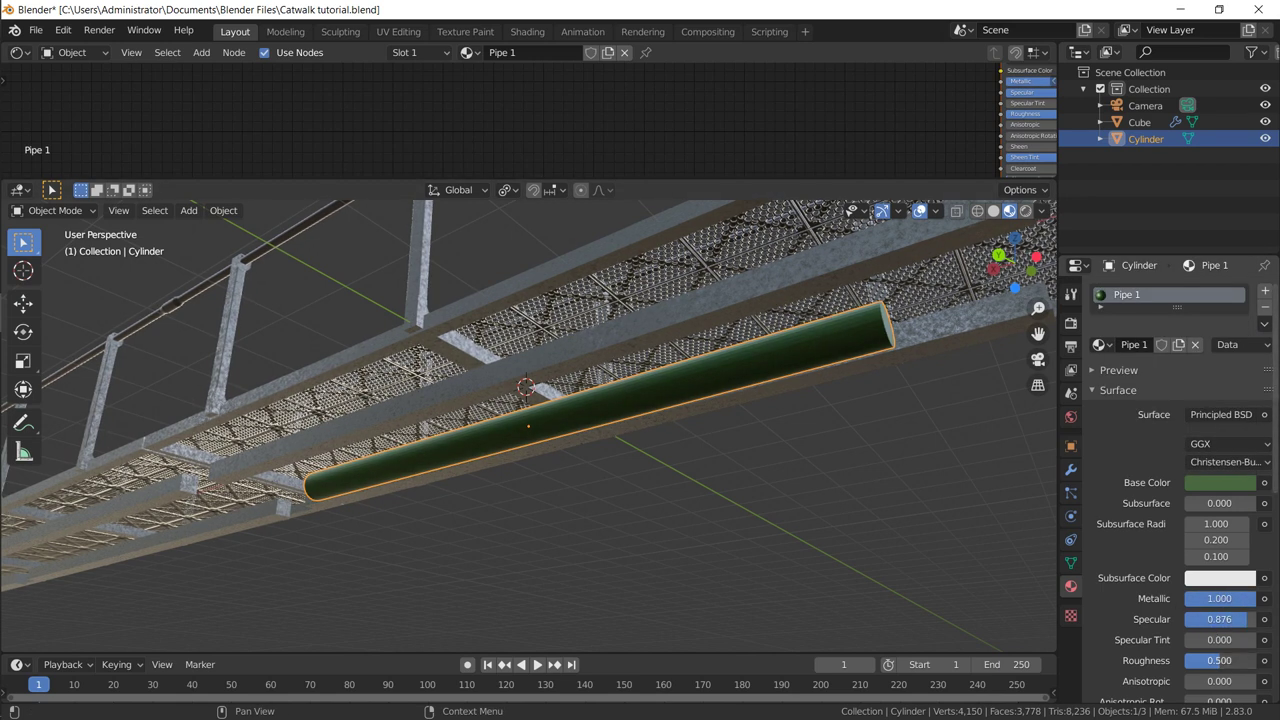
{"action": "left_click_drag", "start_coordinate": [1219, 660], "coordinate": [1211, 660]}
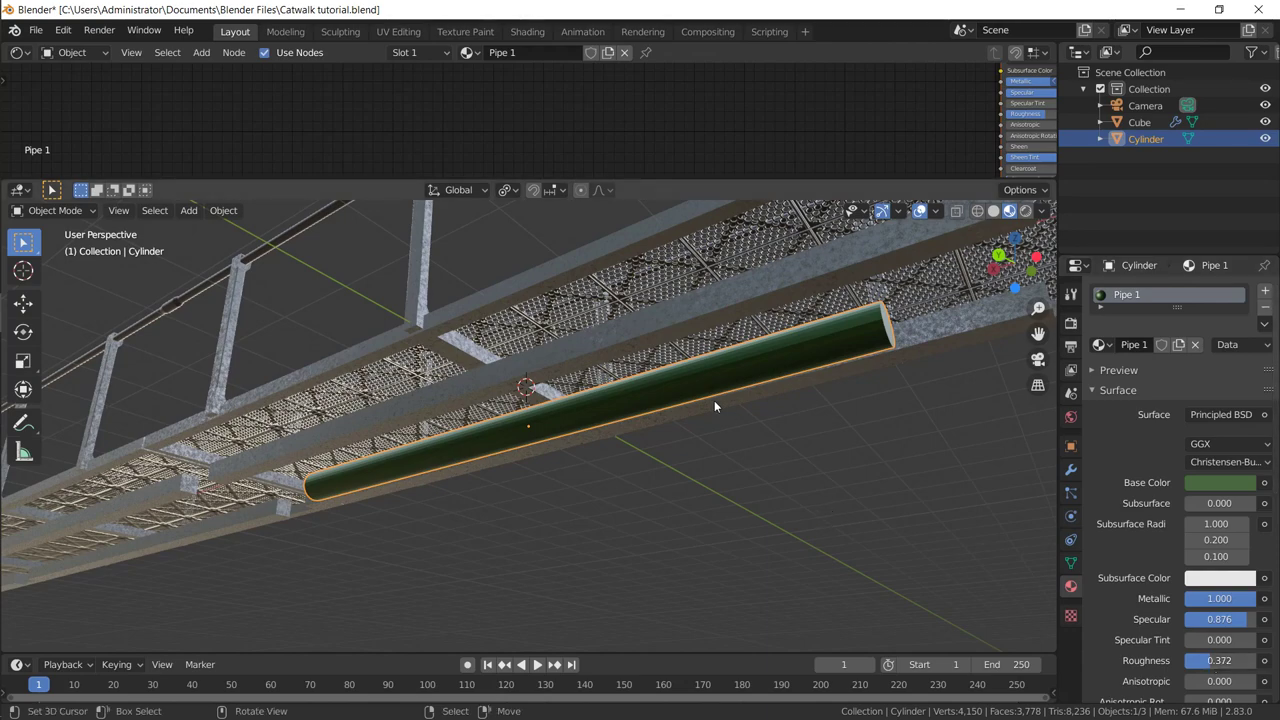
Step: Cut two closely spaced edge loops around the pipe near one of its ends
{"action": "middle_click_drag", "start_coordinate": [714, 400], "coordinate": [653, 375]}
{"action": "key", "text": "Tab"}
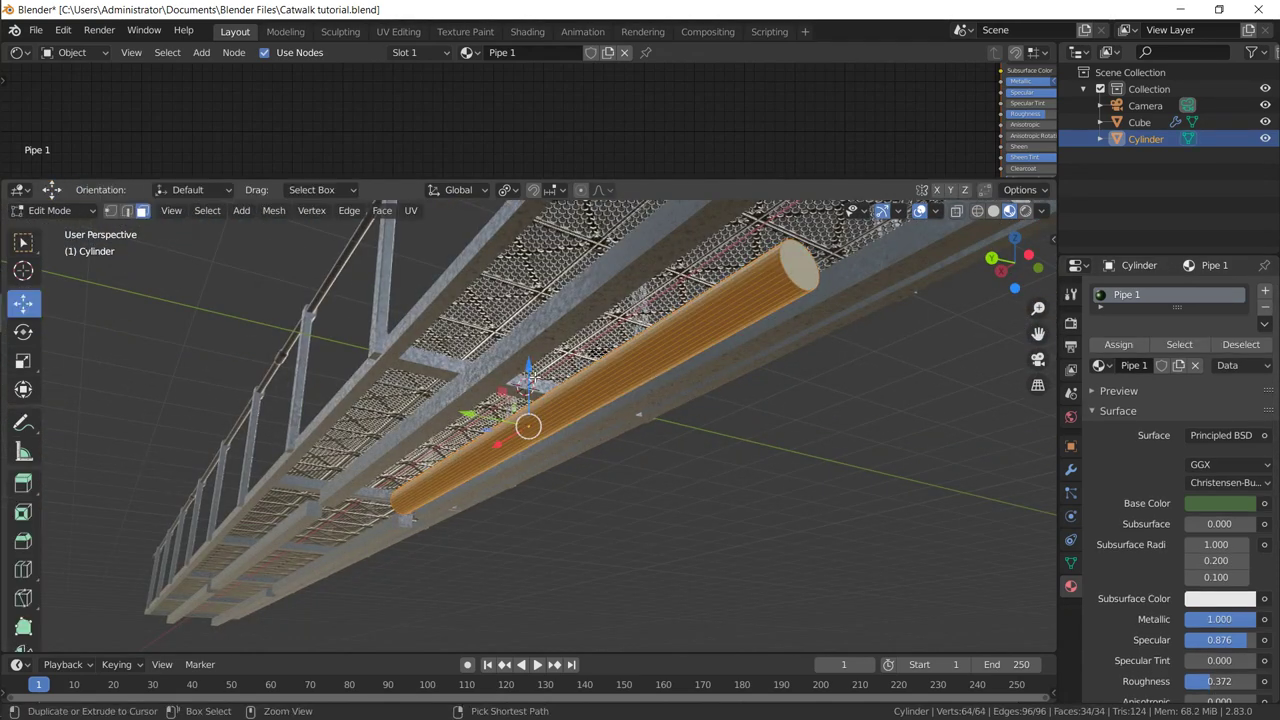
{"action": "key", "text": "ctrl+r"}
{"action": "left_click", "coordinate": [537, 401]}
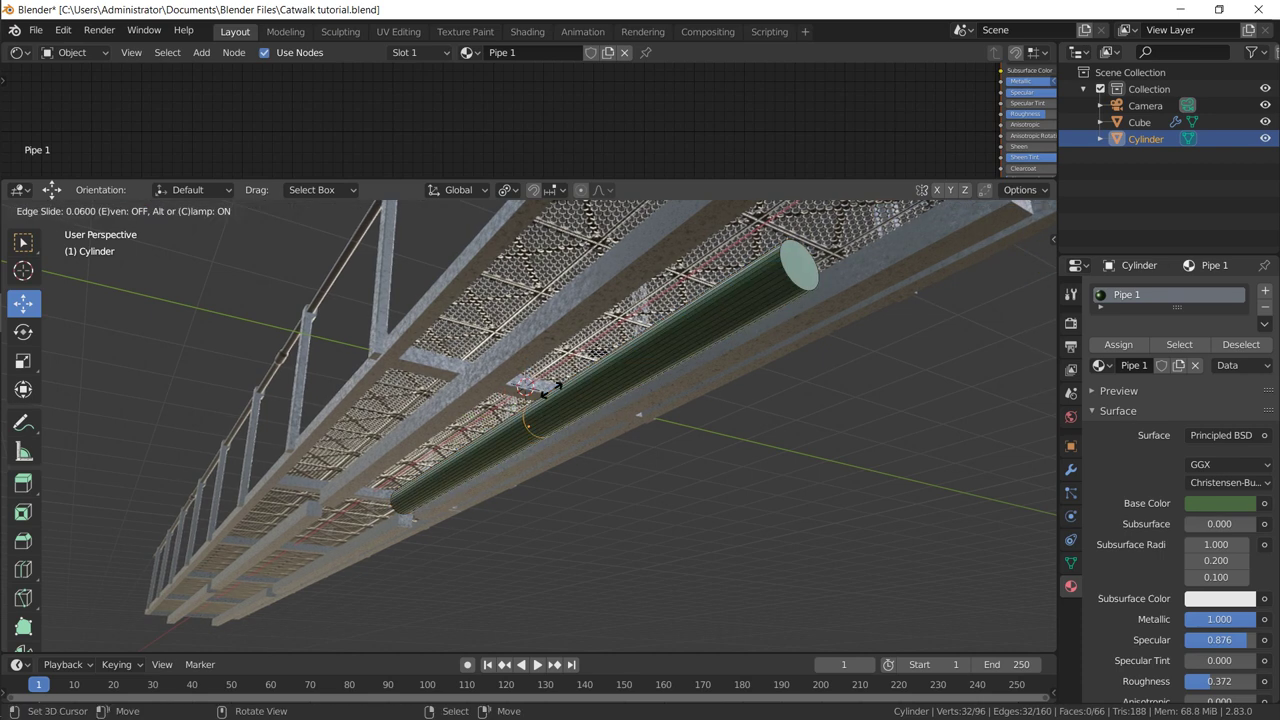
{"action": "left_click", "coordinate": [683, 292]}
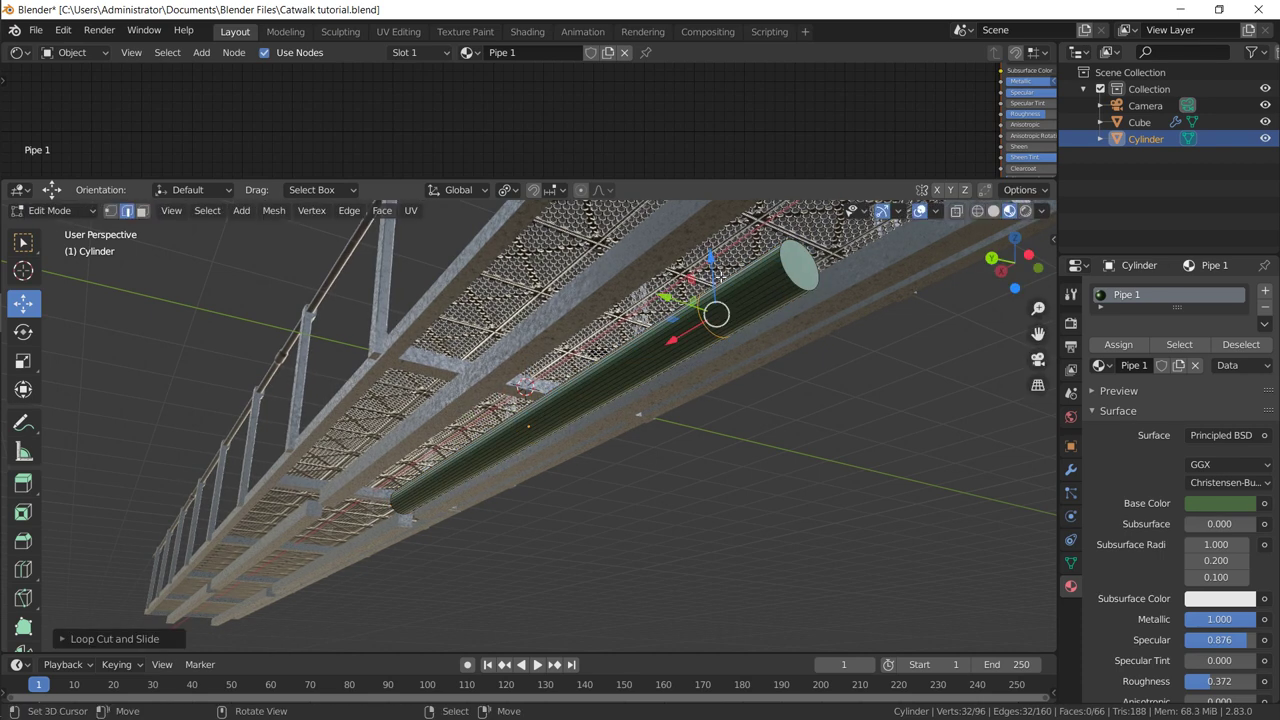
{"action": "key", "text": "ctrl+r"}
{"action": "left_click", "coordinate": [718, 295]}
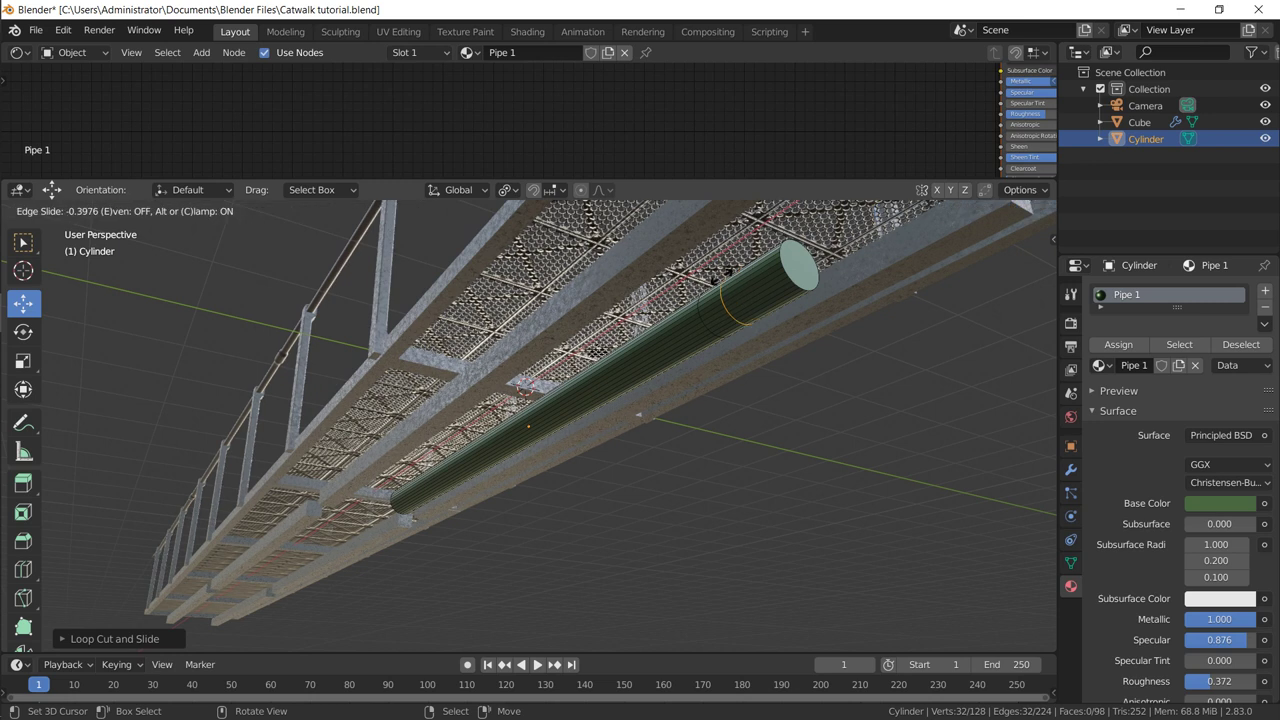
{"action": "left_click", "coordinate": [700, 279]}
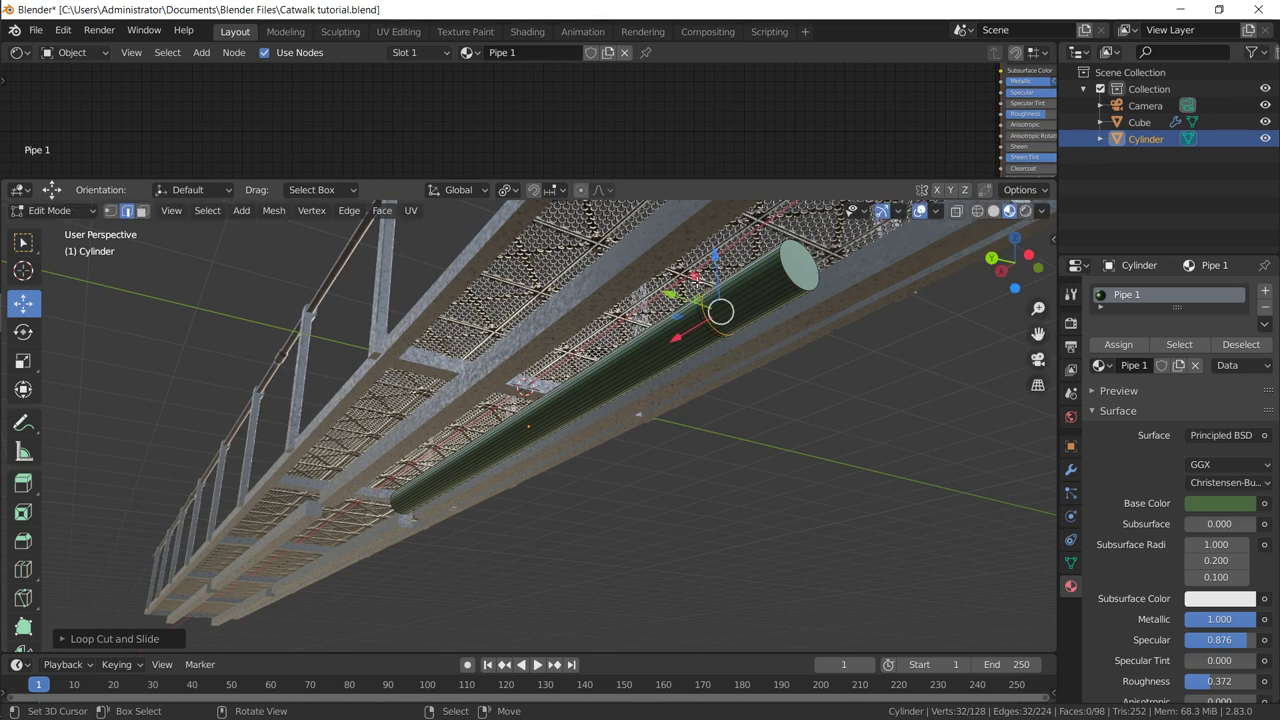
Step: Select the ring of faces on the pipe's short end section and scale it up slightly into a collar
{"action": "left_click", "coordinate": [142, 210]}
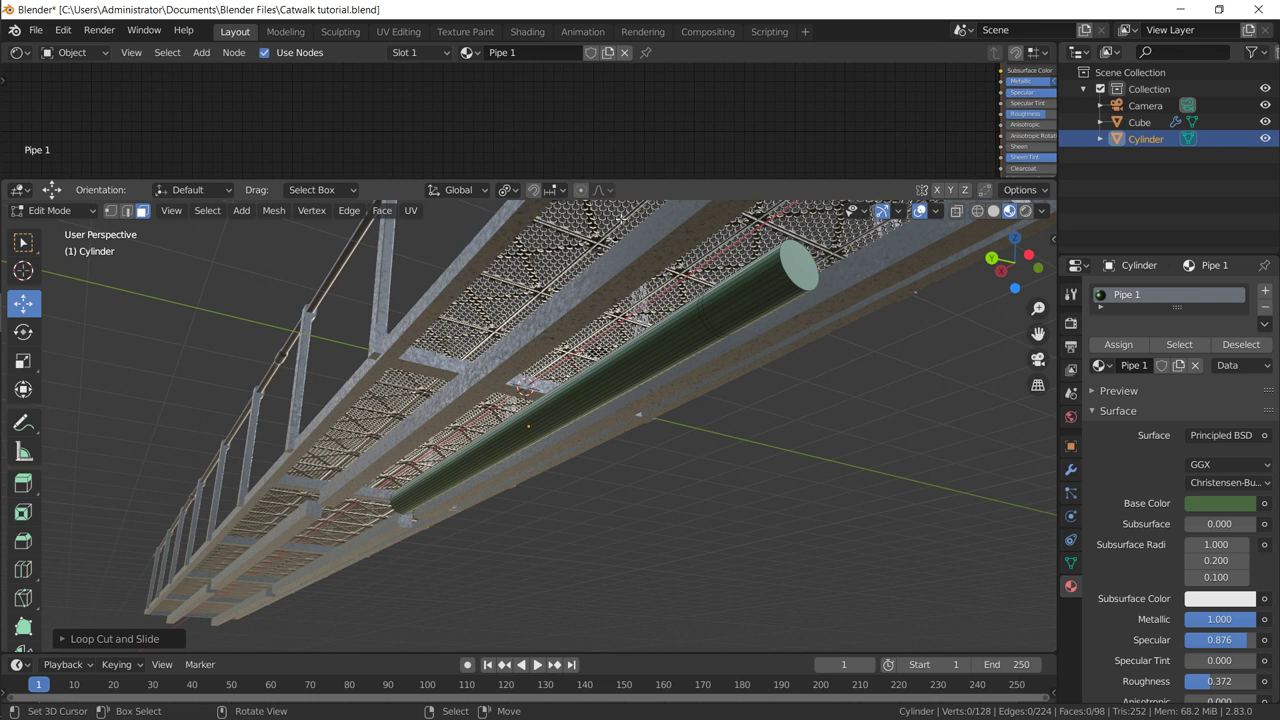
{"action": "left_click", "coordinate": [710, 302], "text": "alt"}
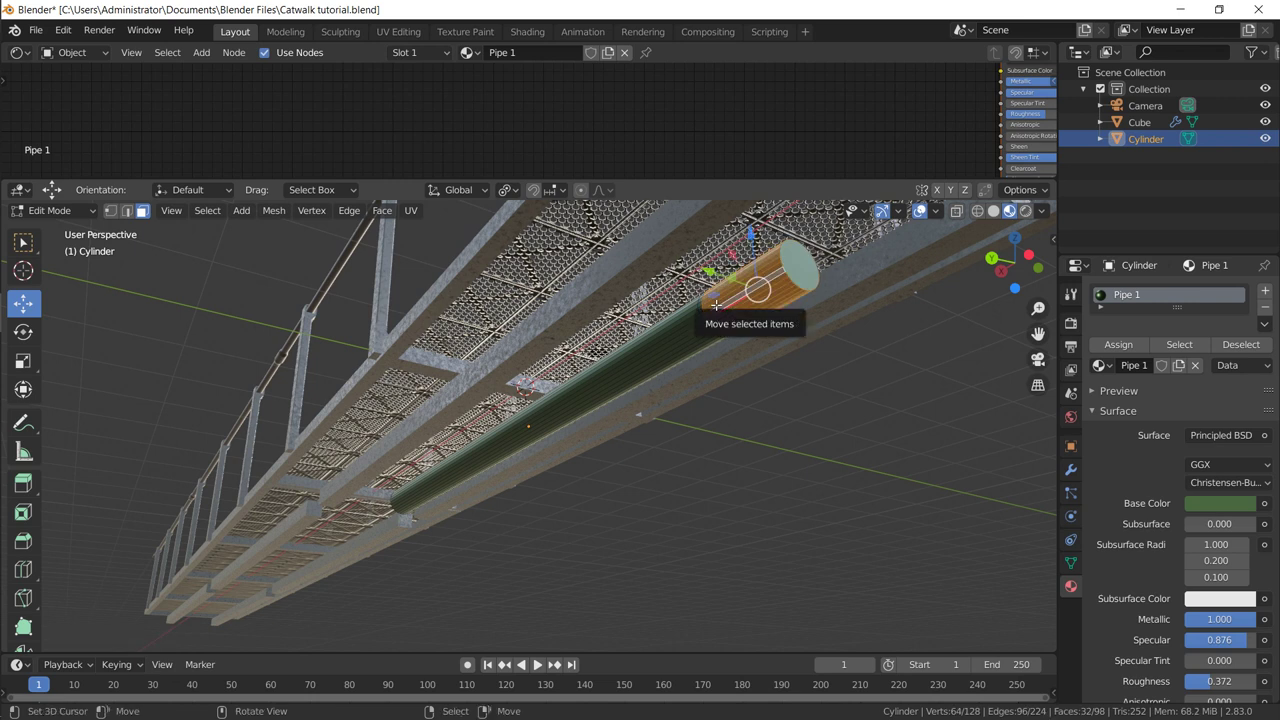
{"action": "key", "text": "s"}
{"action": "left_click", "coordinate": [789, 362]}
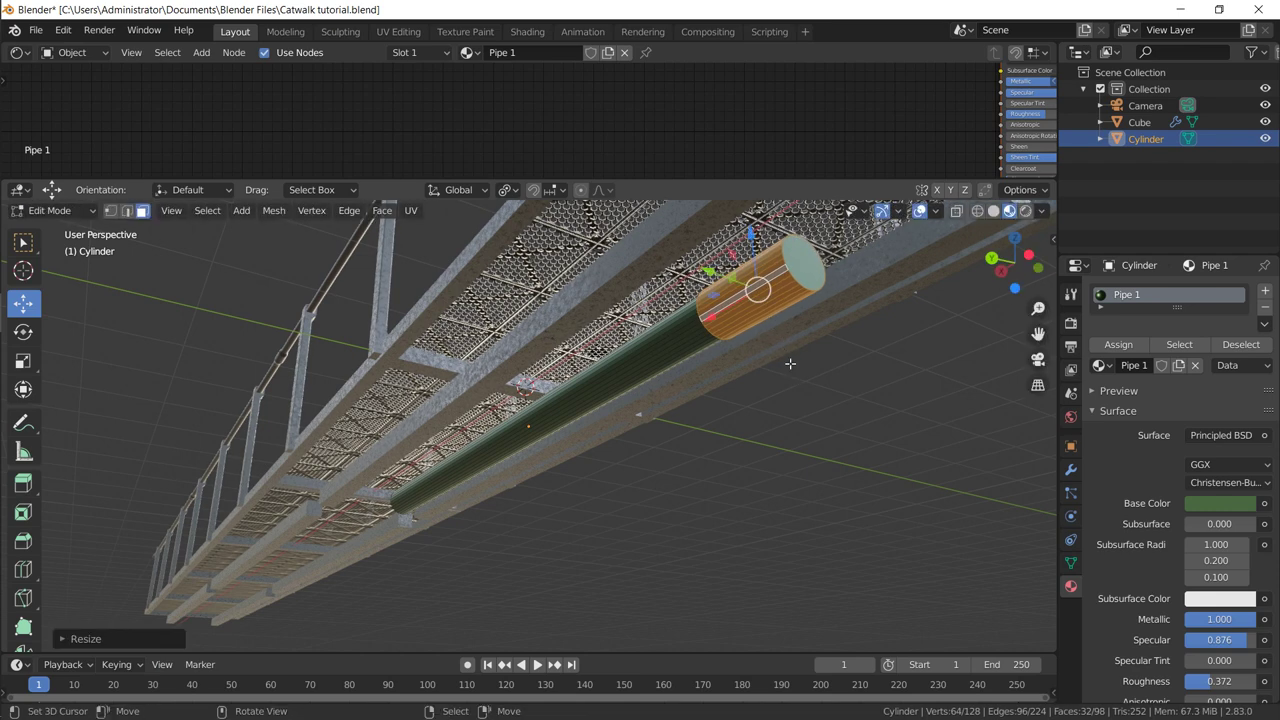
Step: Grow the face selection to cover the whole collar and add a second material named Silver to the pipe
{"action": "middle_click_drag", "start_coordinate": [760, 380], "coordinate": [840, 404]}
{"action": "key", "text": "KP_Decimal"}
{"action": "middle_click_drag", "start_coordinate": [452, 396], "coordinate": [491, 341]}
{"action": "key", "text": "ctrl+KP_Add"}
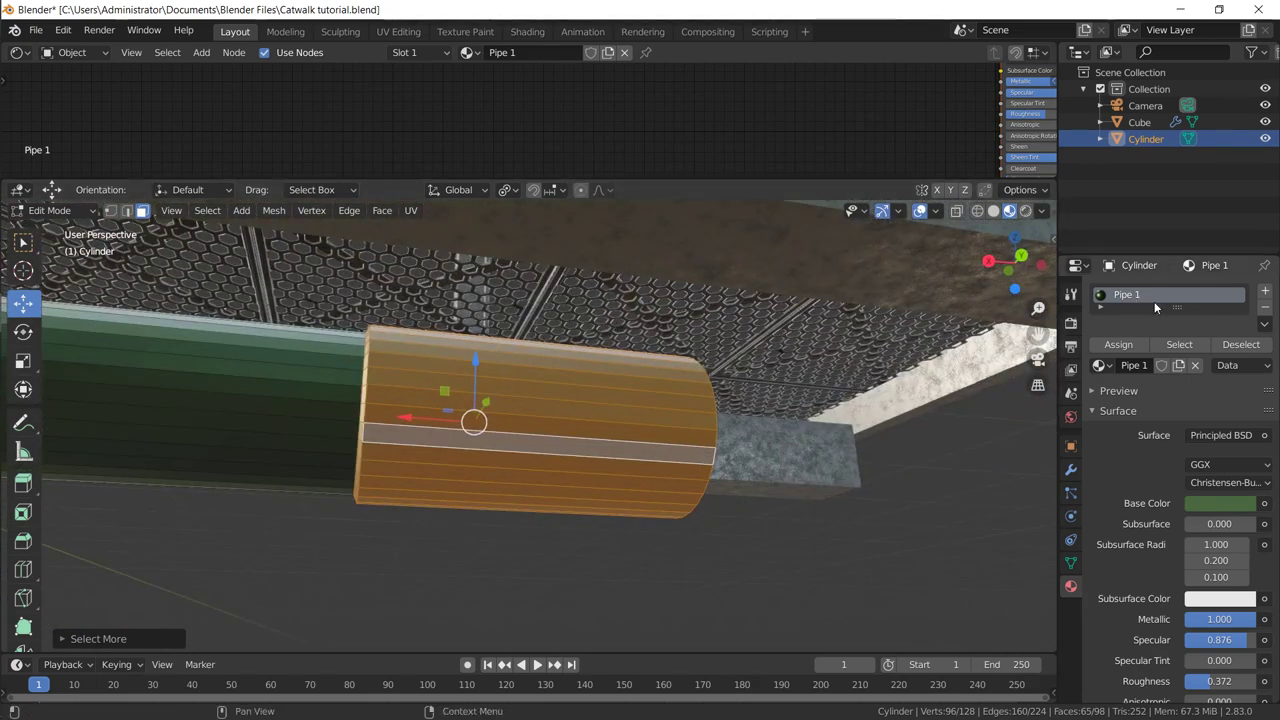
{"action": "left_click", "coordinate": [1265, 293]}
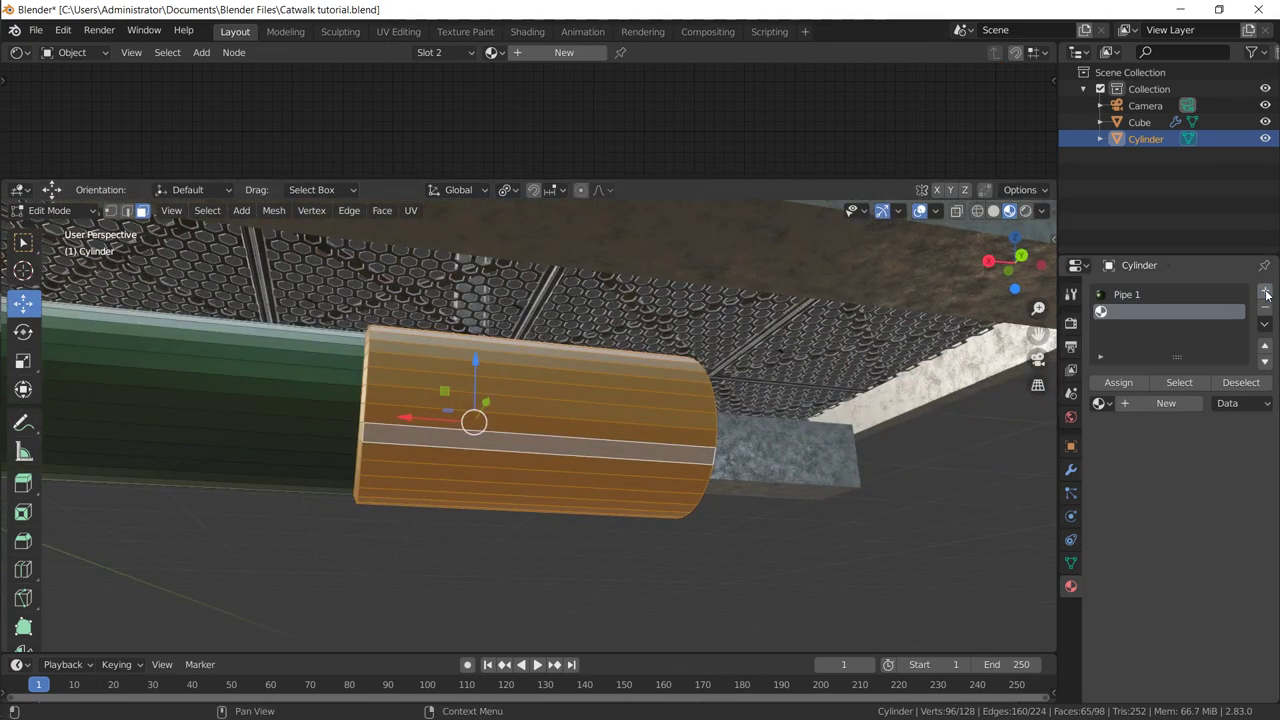
{"action": "left_click", "coordinate": [1136, 401]}
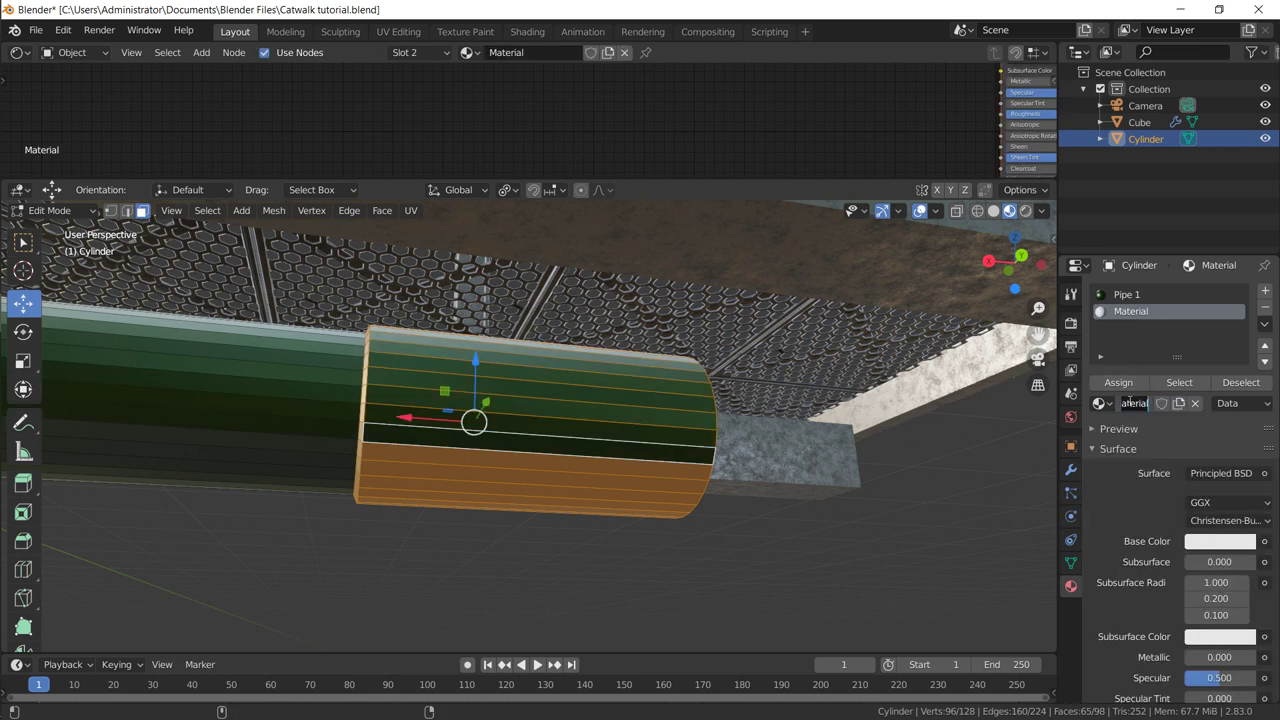
{"action": "type", "text": "Silver"}
{"action": "key", "text": "Return"}
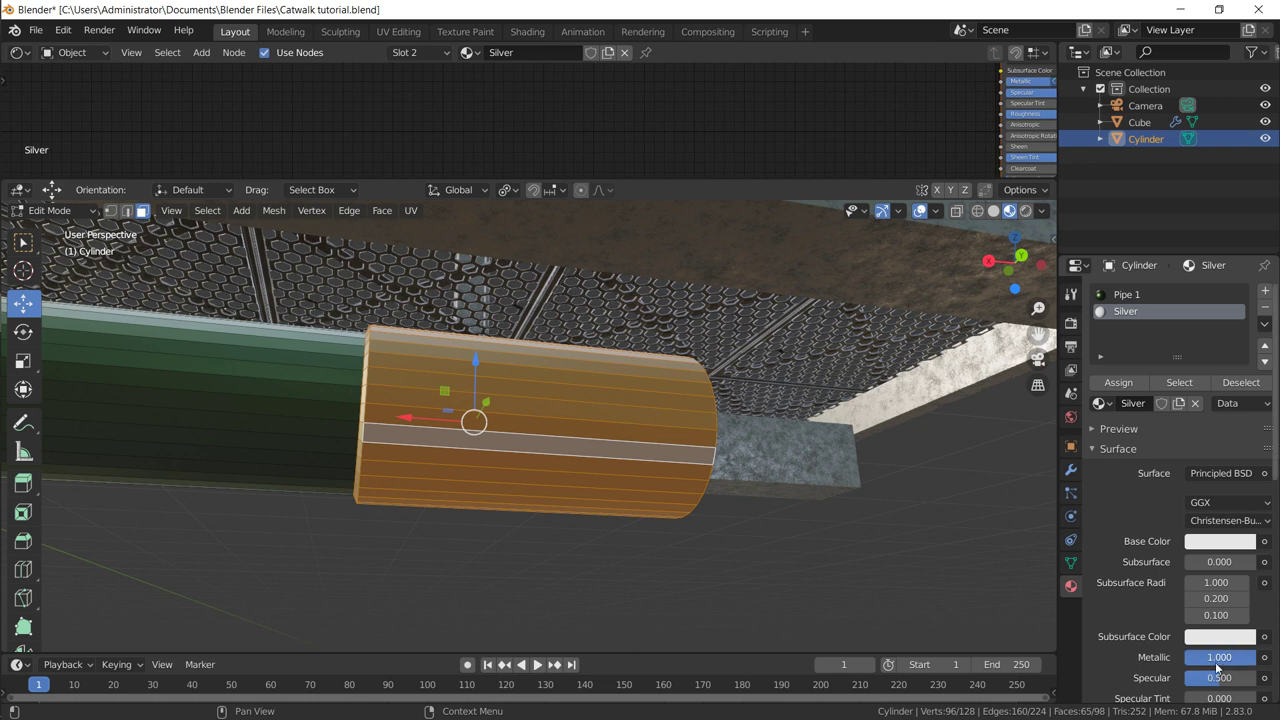
Step: Set Silver's Metallic and Specular to 1.000 and Roughness to 0.170, and assign it to the selected collar faces
{"action": "scroll", "coordinate": [1243, 682], "scroll_direction": "down", "scroll_amount": 3}
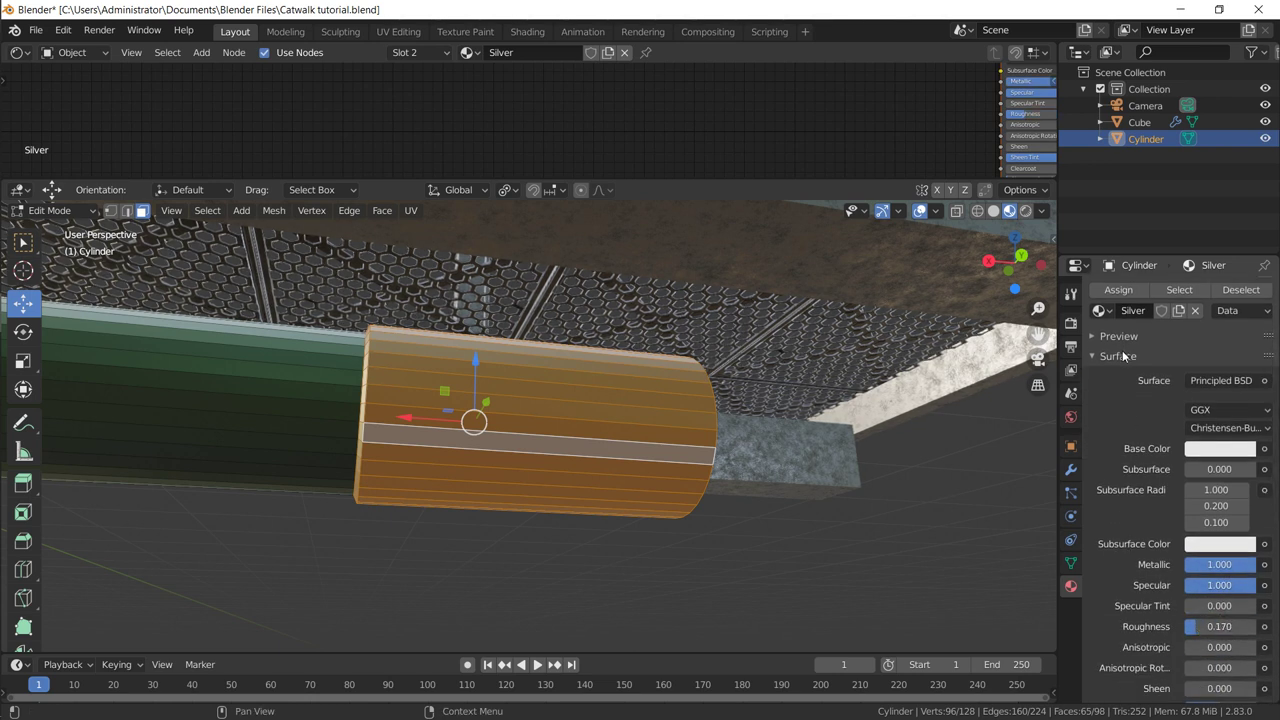
{"action": "scroll", "coordinate": [1128, 420], "scroll_direction": "up", "scroll_amount": 3}
{"action": "left_click", "coordinate": [1117, 385]}
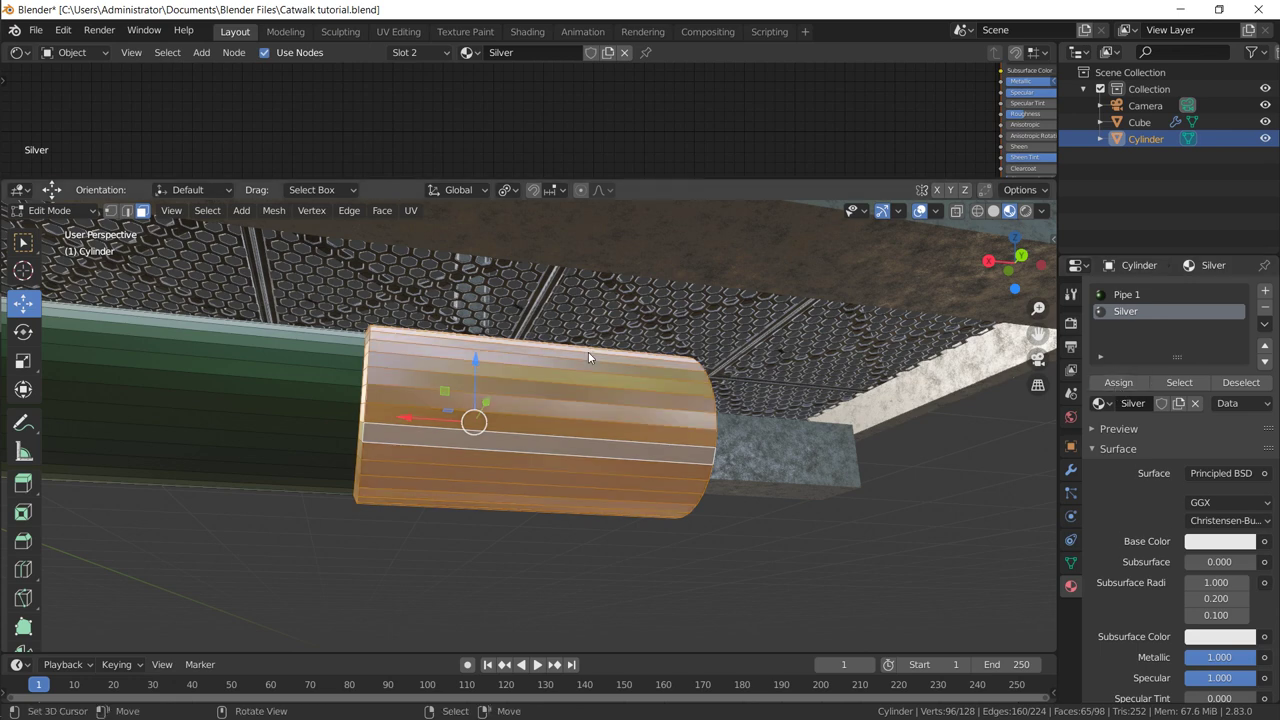
Step: Return to Object Mode and add an Array modifier to the pipe
{"action": "key", "text": "Tab"}
{"action": "middle_click_drag", "start_coordinate": [589, 351], "coordinate": [766, 346]}
{"action": "scroll", "coordinate": [581, 353], "scroll_direction": "down", "scroll_amount": 8}
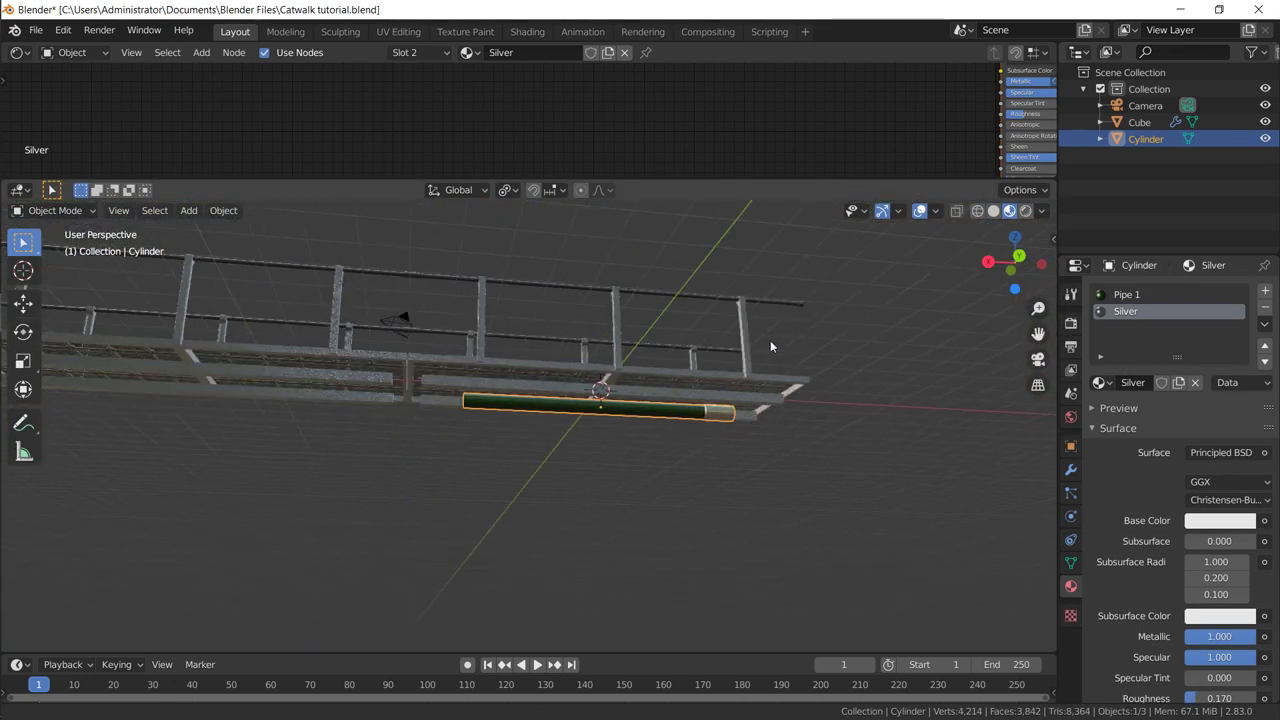
{"action": "left_click", "coordinate": [1070, 468]}
{"action": "left_click", "coordinate": [1108, 291]}
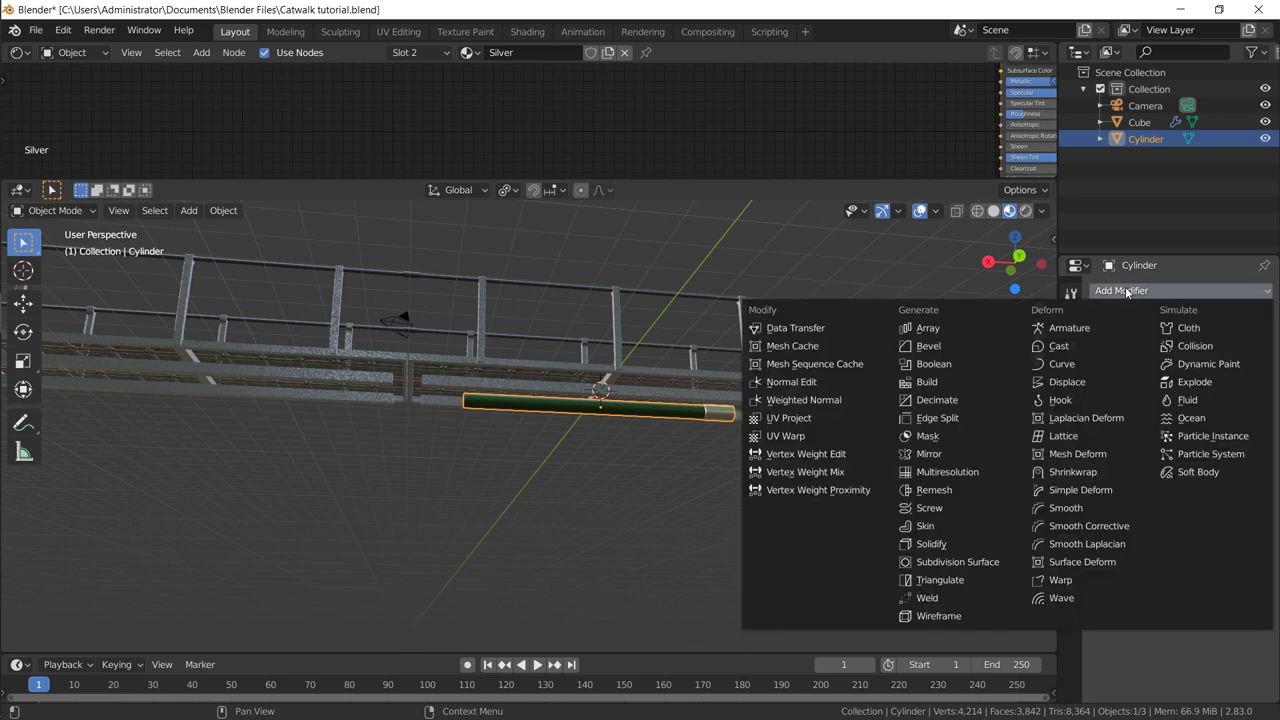
{"action": "left_click", "coordinate": [953, 330]}
{"action": "middle_click_drag", "start_coordinate": [858, 446], "coordinate": [966, 429]}
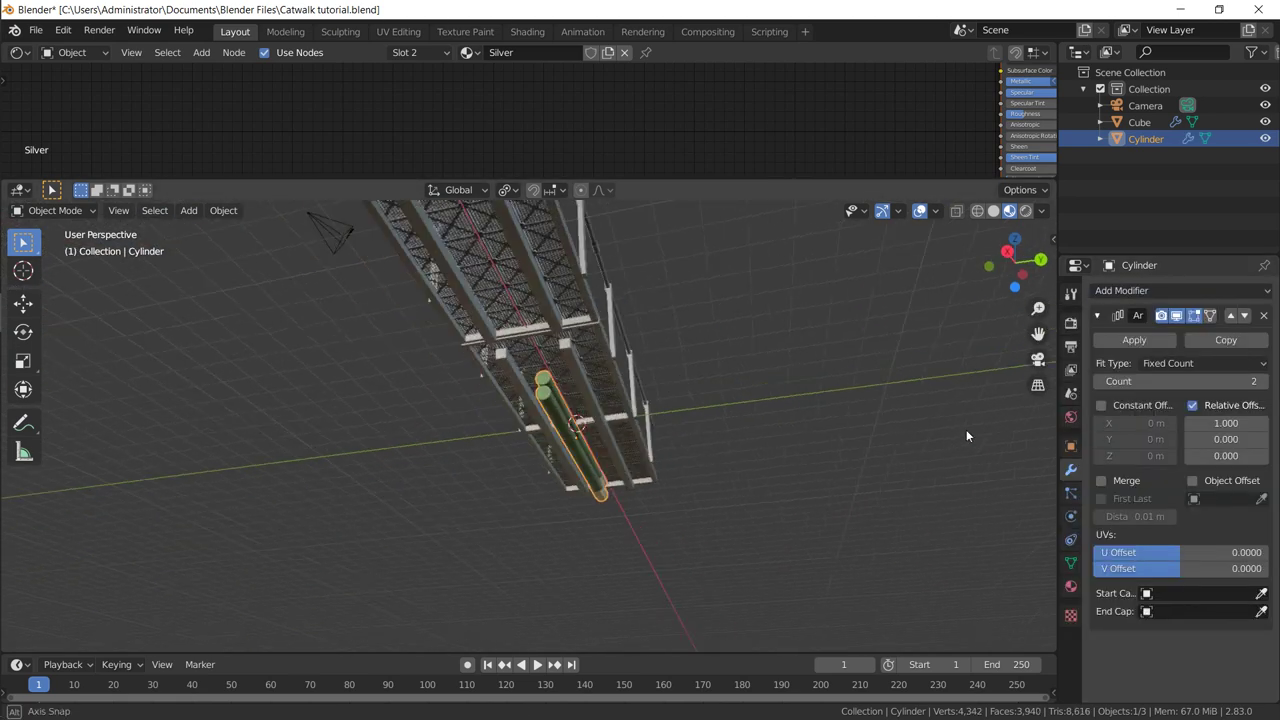
Step: Set the Array modifier's relative offset to 0 on X and 1 on Y so the copies lie side by side
{"action": "type", "text": "0"}
{"action": "key", "text": "Tab"}
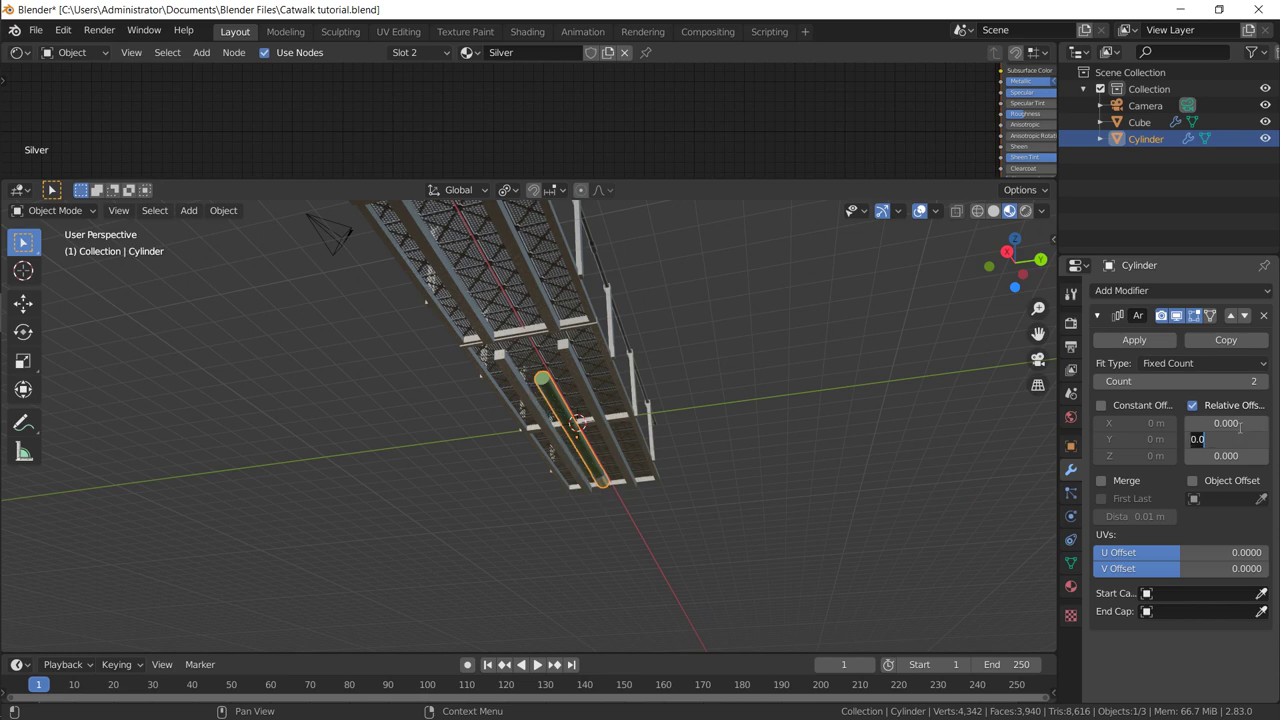
{"action": "type", "text": "1"}
{"action": "key", "text": "Return"}
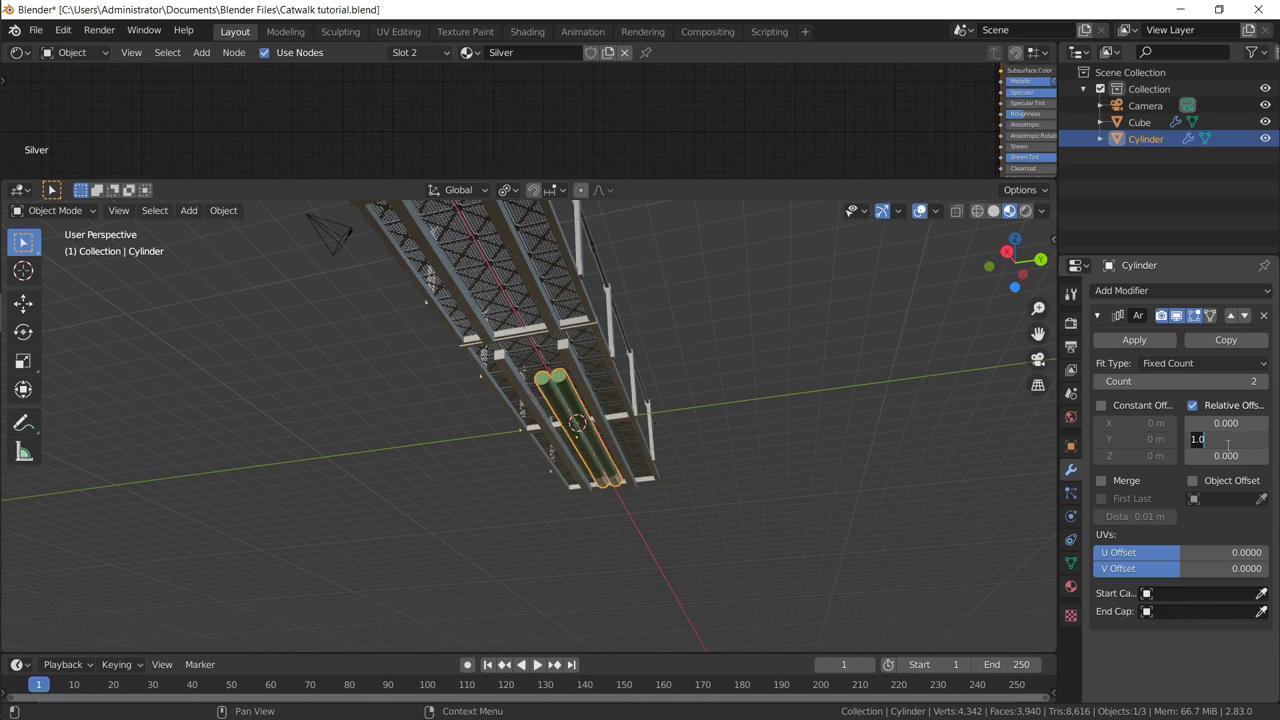
Step: Set the pipe array's relative offset to 0 on Y and 1 on Z, with a count of 4
{"action": "key", "text": "Return"}
{"action": "middle_click_drag", "start_coordinate": [830, 361], "coordinate": [795, 385]}
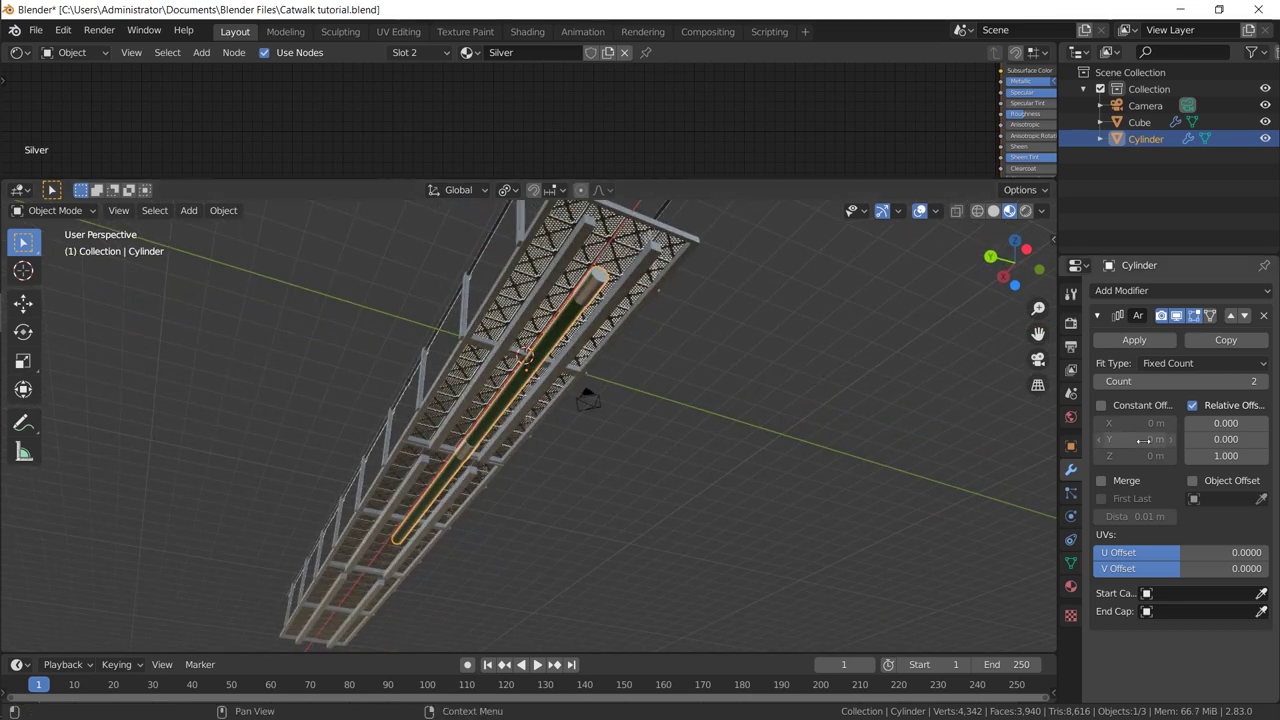
{"action": "left_click", "coordinate": [1263, 381]}
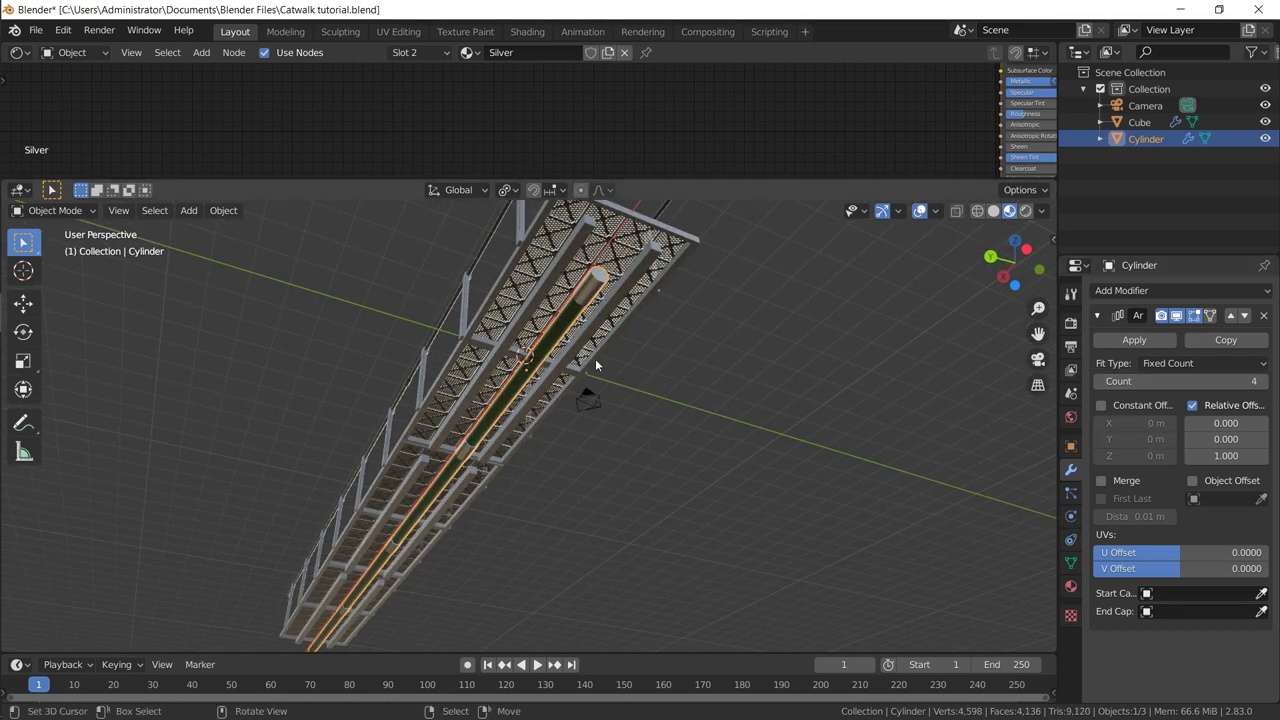
Step: Duplicate the green pipe in the right side view, place the copy between the original and the adjacent support beam, and scale it down
{"action": "middle_click_drag", "start_coordinate": [740, 330], "coordinate": [652, 330]}
{"action": "key", "text": "KP_1"}
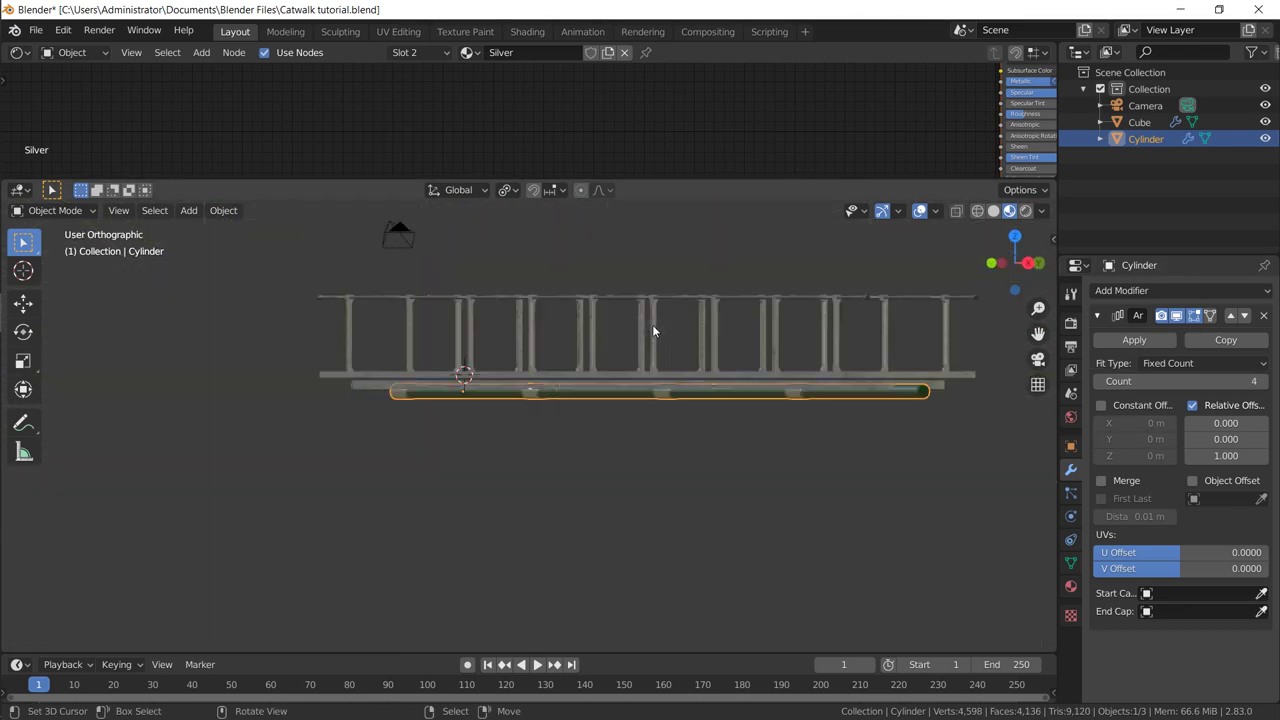
{"action": "key", "text": "KP_3"}
{"action": "scroll", "coordinate": [652, 324], "scroll_direction": "up", "scroll_amount": 5}
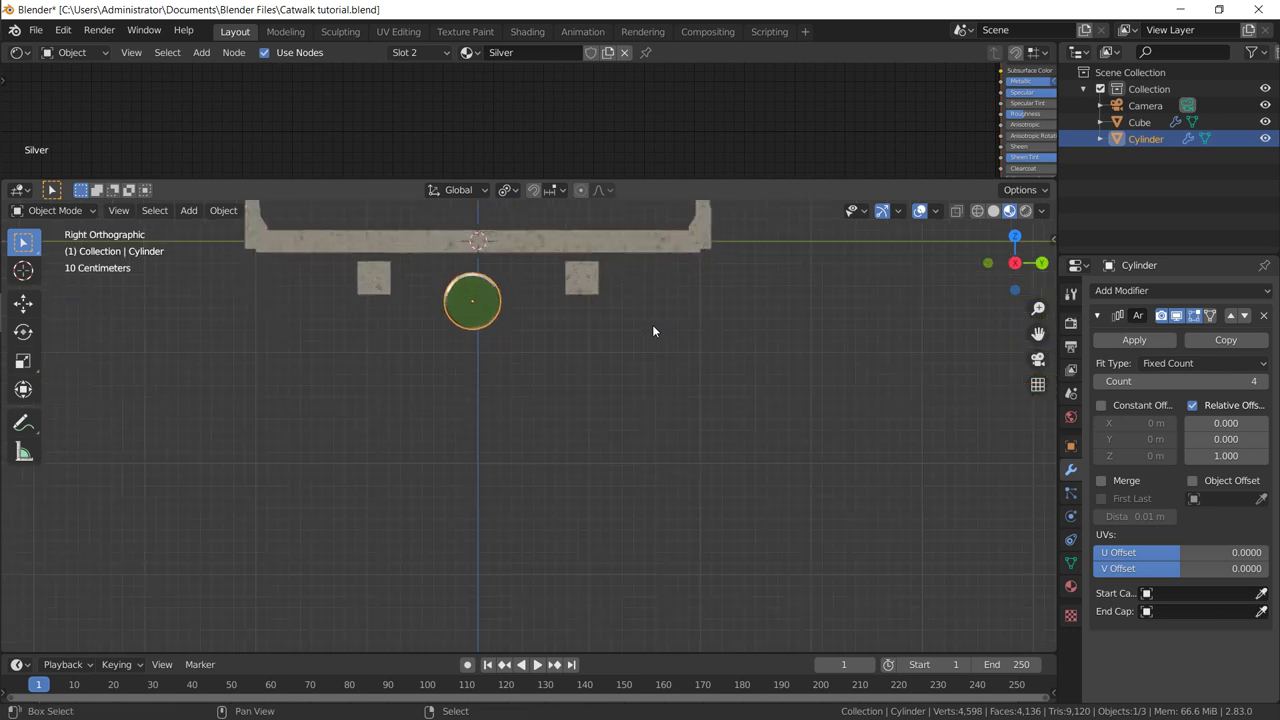
{"action": "middle_click_drag", "start_coordinate": [652, 324], "coordinate": [694, 391], "text": "shift"}
{"action": "key", "text": "shift+d"}
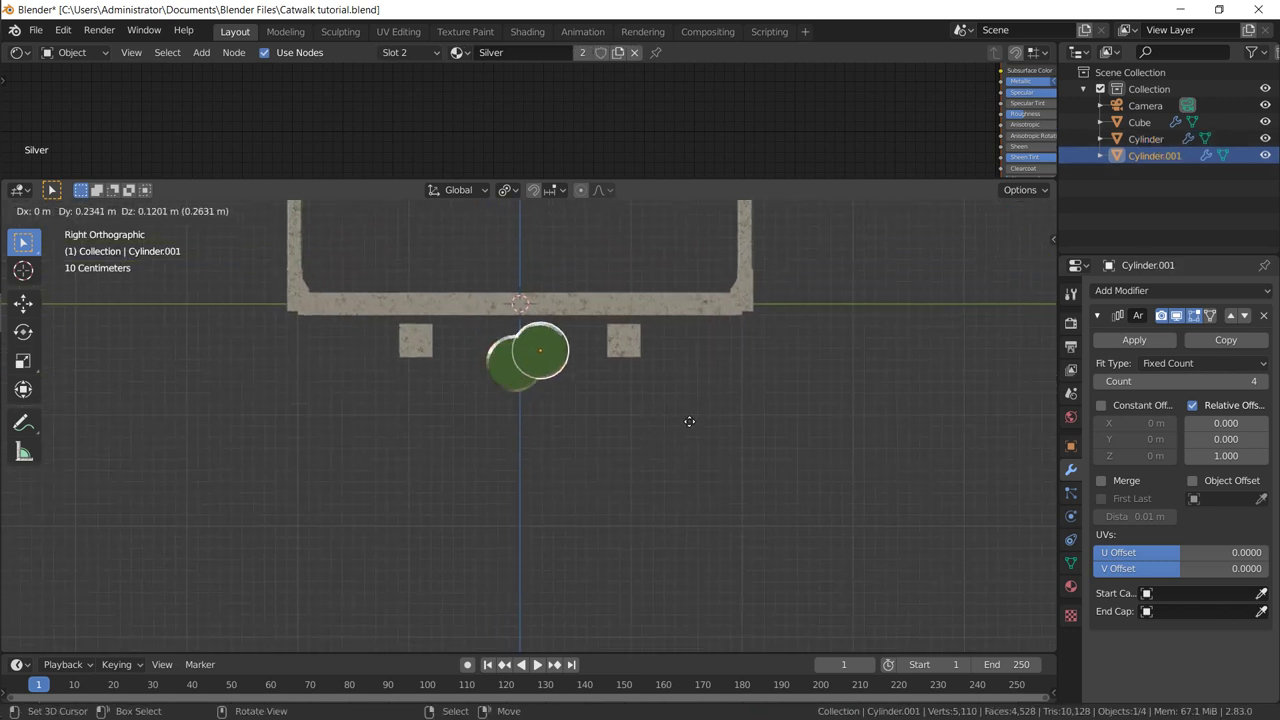
{"action": "left_click", "coordinate": [708, 428]}
{"action": "key", "text": "s"}
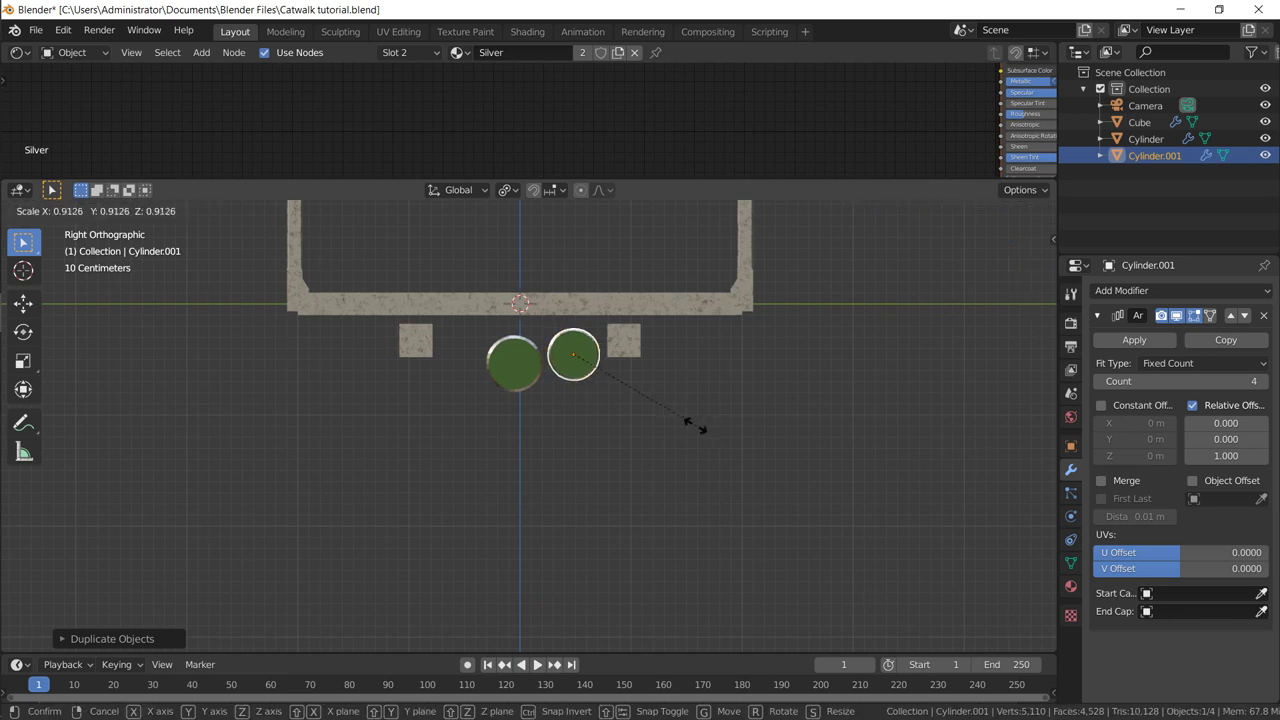
{"action": "left_click", "coordinate": [665, 418]}
Step: Make the smaller pipe's Pipe 1 material a separate copy and change its base color to dark blue
{"action": "middle_click_drag", "start_coordinate": [665, 418], "coordinate": [590, 345]}
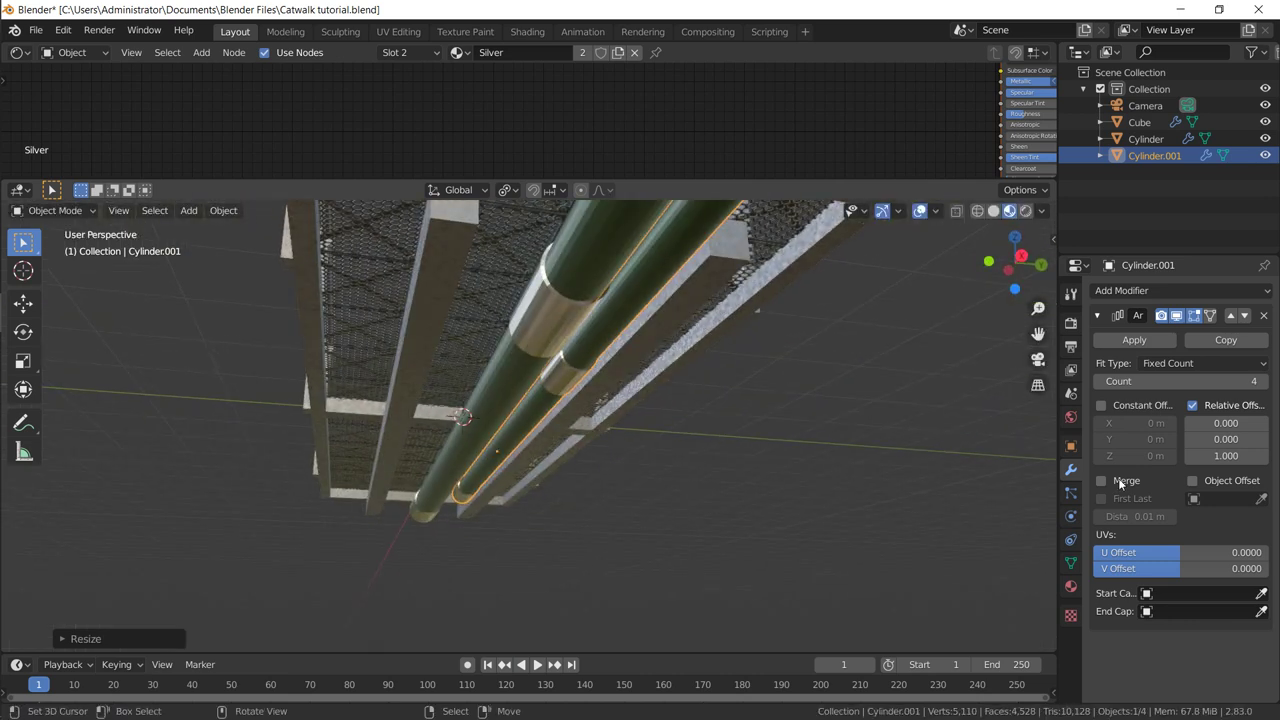
{"action": "left_click", "coordinate": [1071, 586]}
{"action": "middle_click_drag", "start_coordinate": [742, 356], "coordinate": [572, 551]}
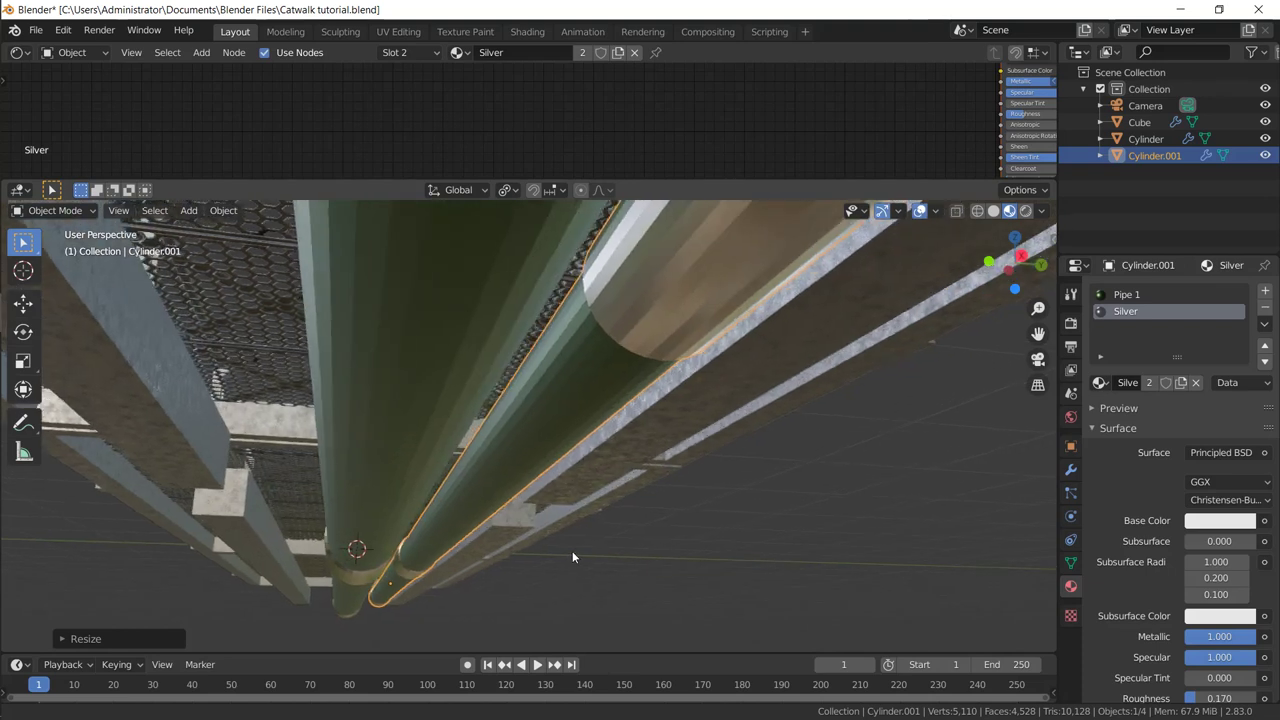
{"action": "left_click", "coordinate": [1145, 295]}
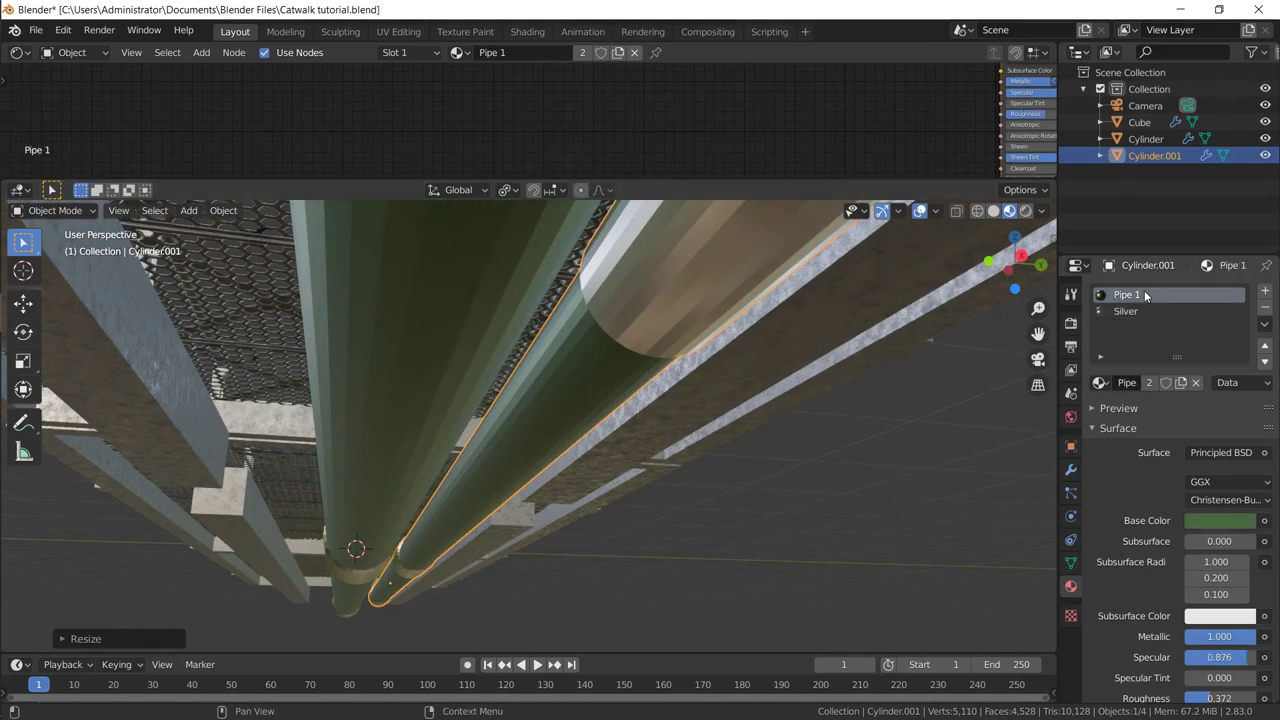
{"action": "left_click", "coordinate": [1180, 386]}
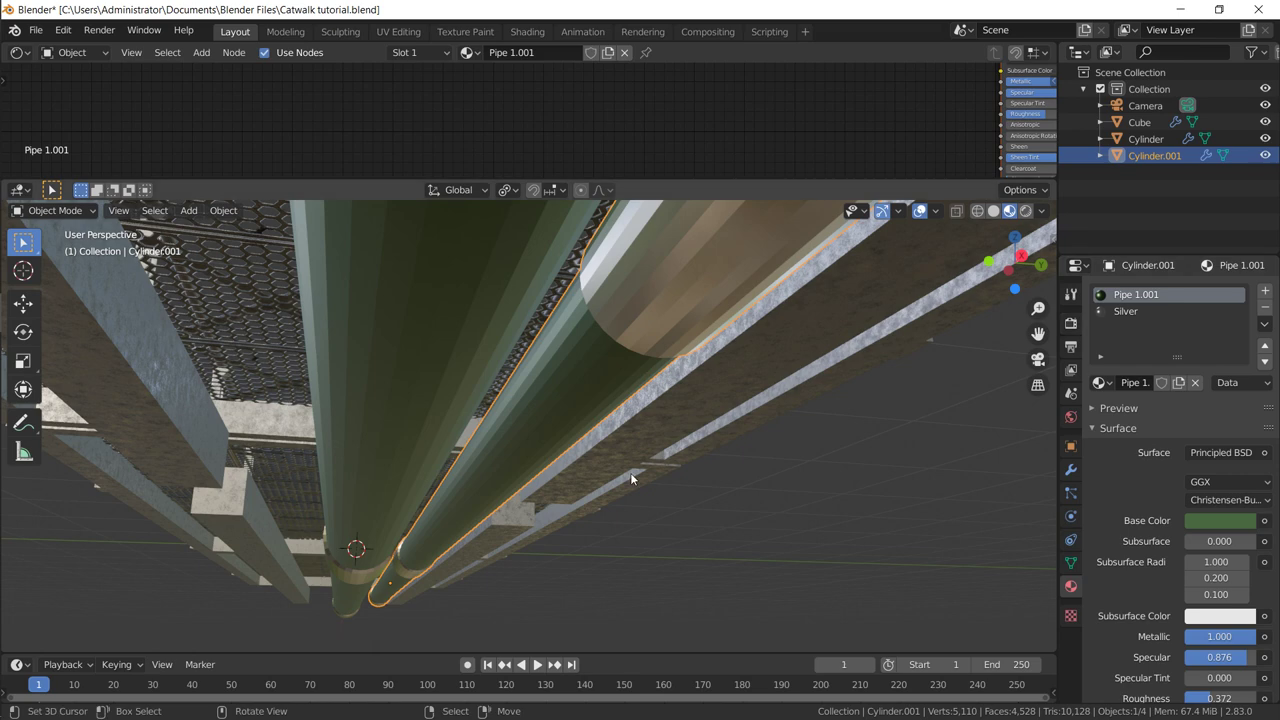
{"action": "left_click", "coordinate": [1206, 524]}
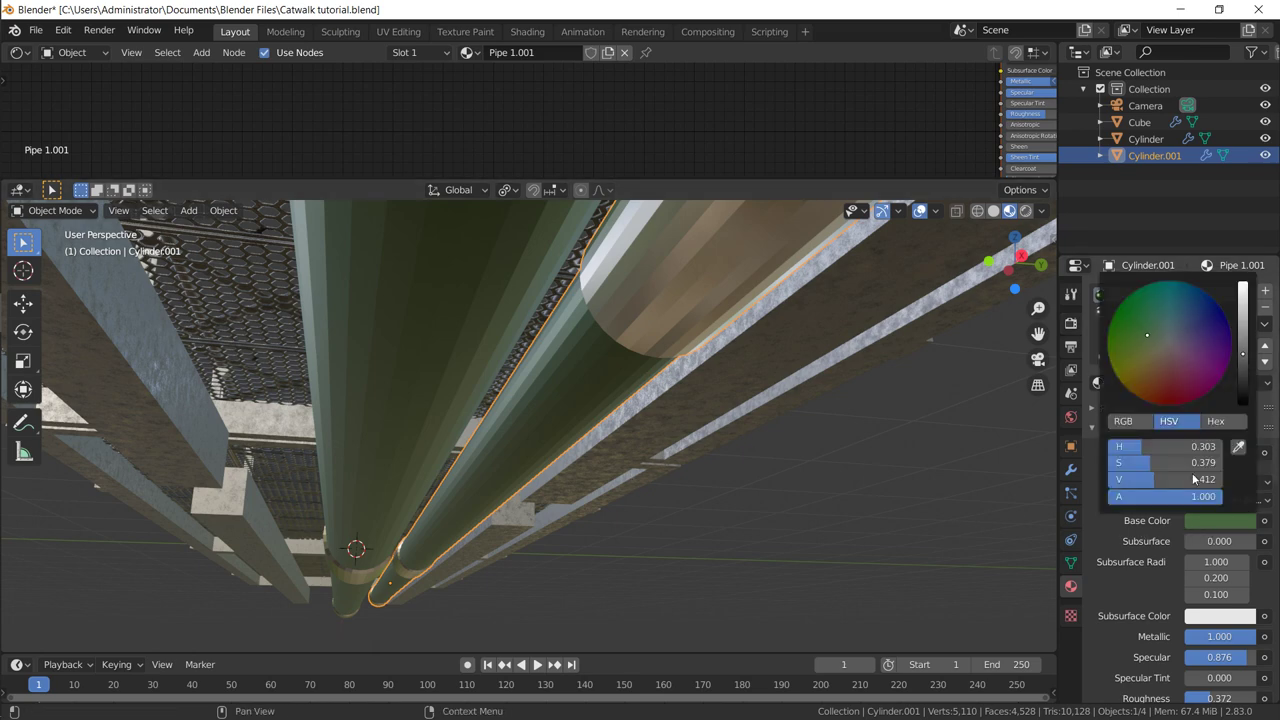
{"action": "left_click", "coordinate": [1199, 324]}
{"action": "scroll", "coordinate": [680, 385], "scroll_direction": "down", "scroll_amount": 3}
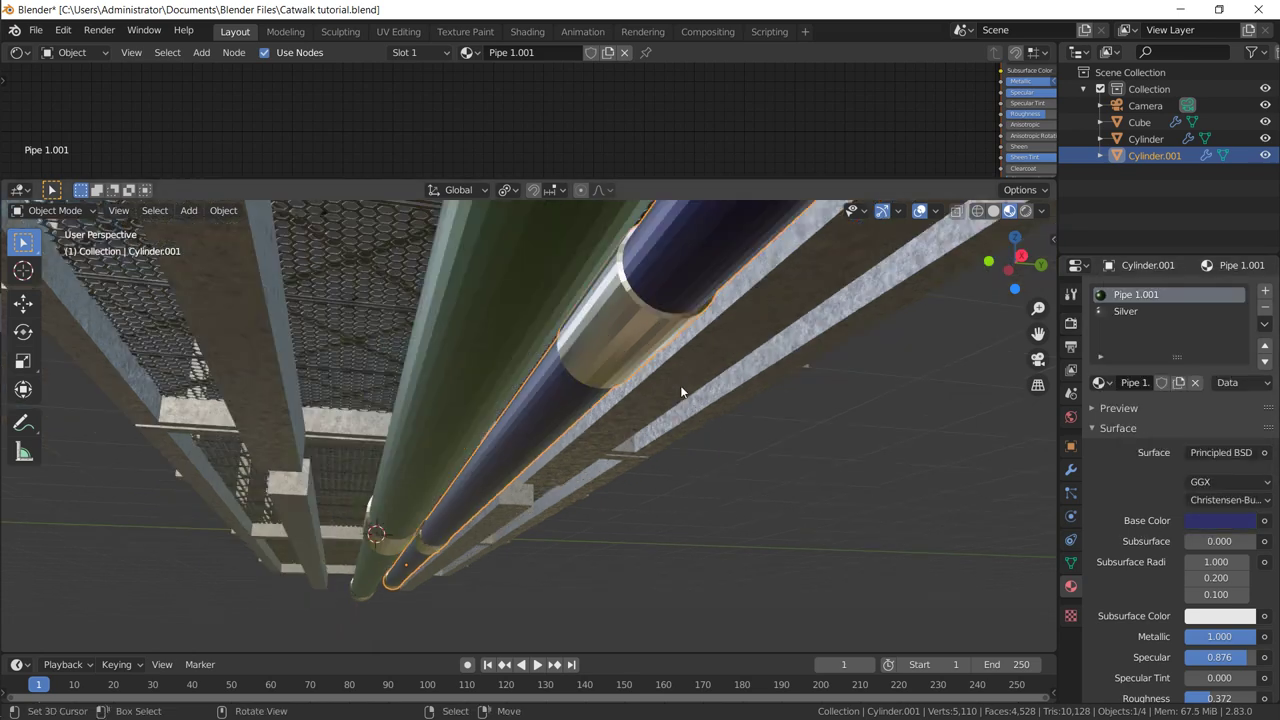
{"action": "scroll", "coordinate": [681, 390], "scroll_direction": "down", "scroll_amount": 2}
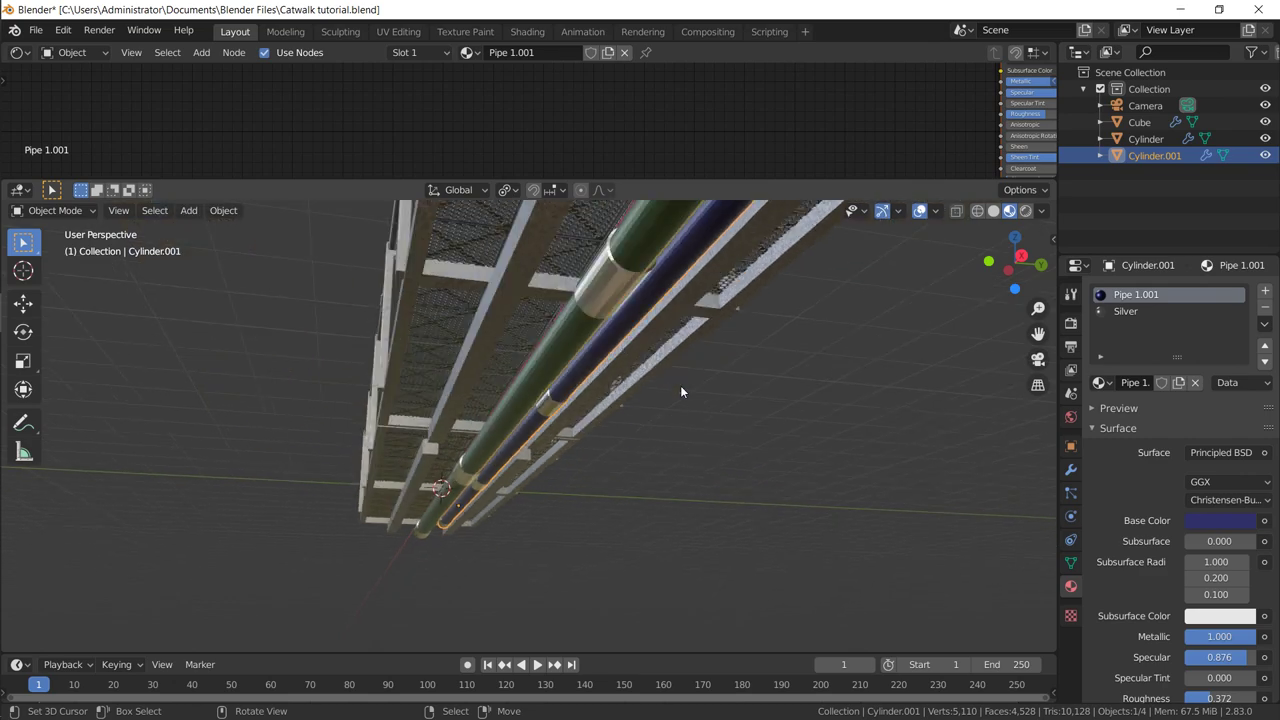
Step: Slide the blue pipe and the green pipe along the X axis to the end of the catwalk nearest their origins
{"action": "middle_click_drag", "start_coordinate": [681, 388], "coordinate": [502, 389]}
{"action": "scroll", "coordinate": [502, 389], "scroll_direction": "down", "scroll_amount": 6}
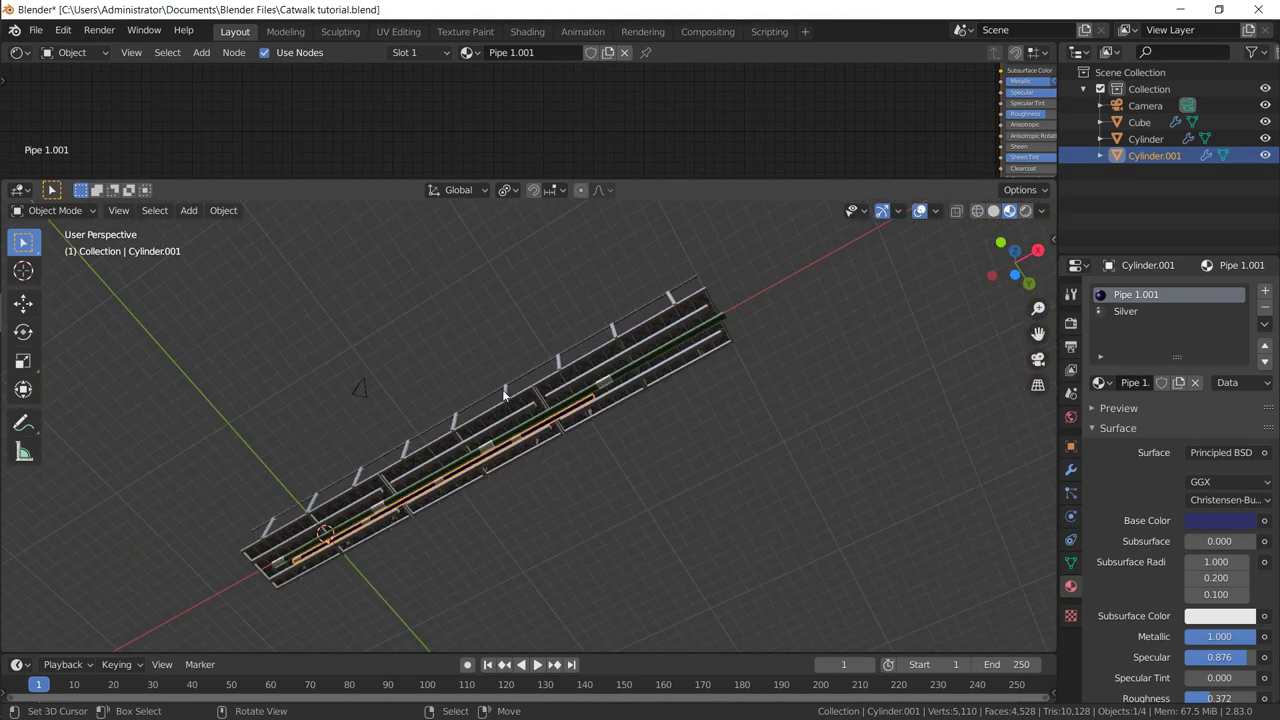
{"action": "left_click", "coordinate": [23, 300]}
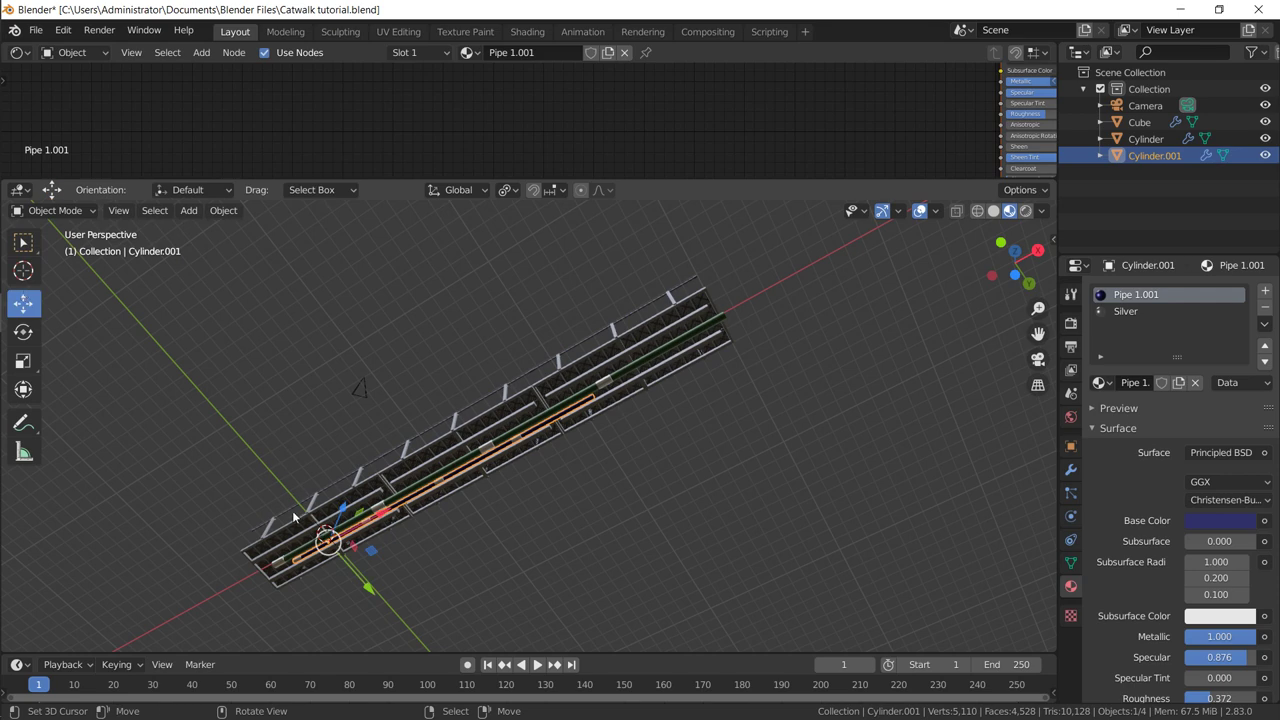
{"action": "left_click_drag", "start_coordinate": [392, 521], "coordinate": [387, 537]}
{"action": "middle_click_drag", "start_coordinate": [387, 537], "coordinate": [332, 410]}
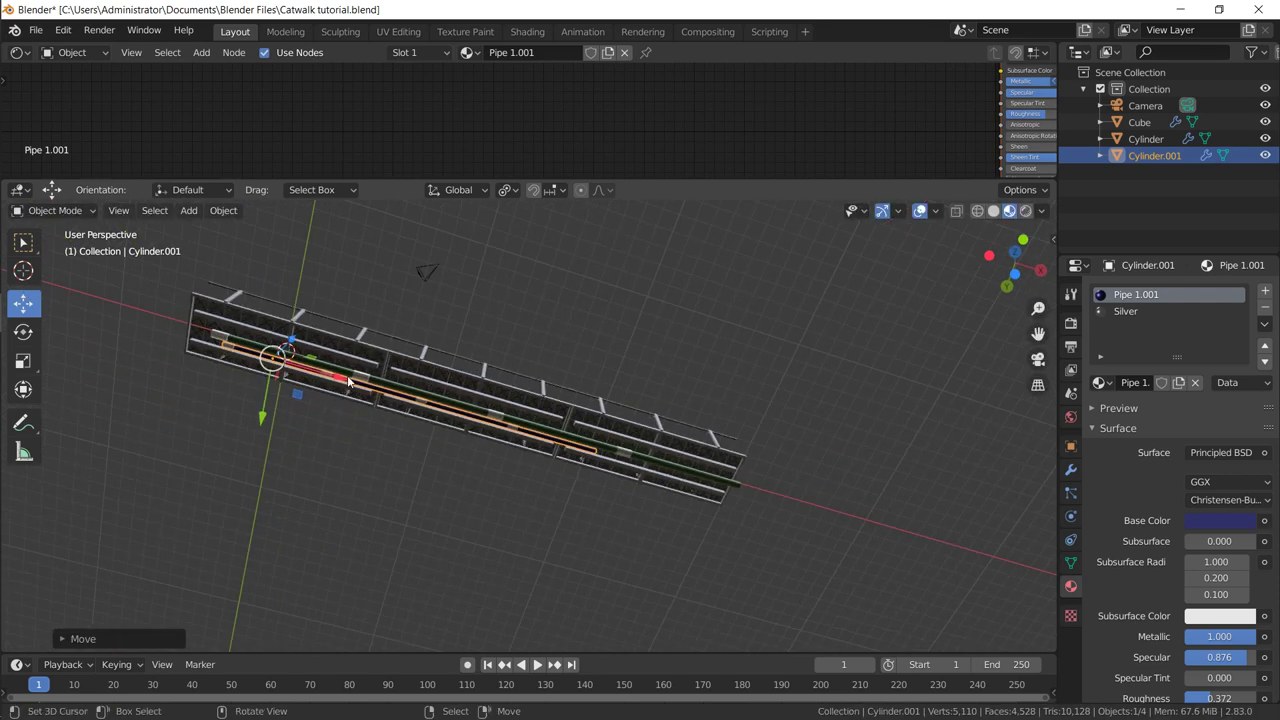
{"action": "mouse_move", "coordinate": [332, 410]}
{"action": "left_mouse_down"}
{"action": "mouse_move", "coordinate": [332, 376]}
{"action": "mouse_move", "coordinate": [336, 388]}
{"action": "left_mouse_up"}
{"action": "middle_click_drag", "start_coordinate": [380, 420], "coordinate": [547, 435]}
{"action": "scroll", "coordinate": [411, 458], "scroll_direction": "up", "scroll_amount": 2}
{"action": "scroll", "coordinate": [411, 458], "scroll_direction": "up", "scroll_amount": 2}
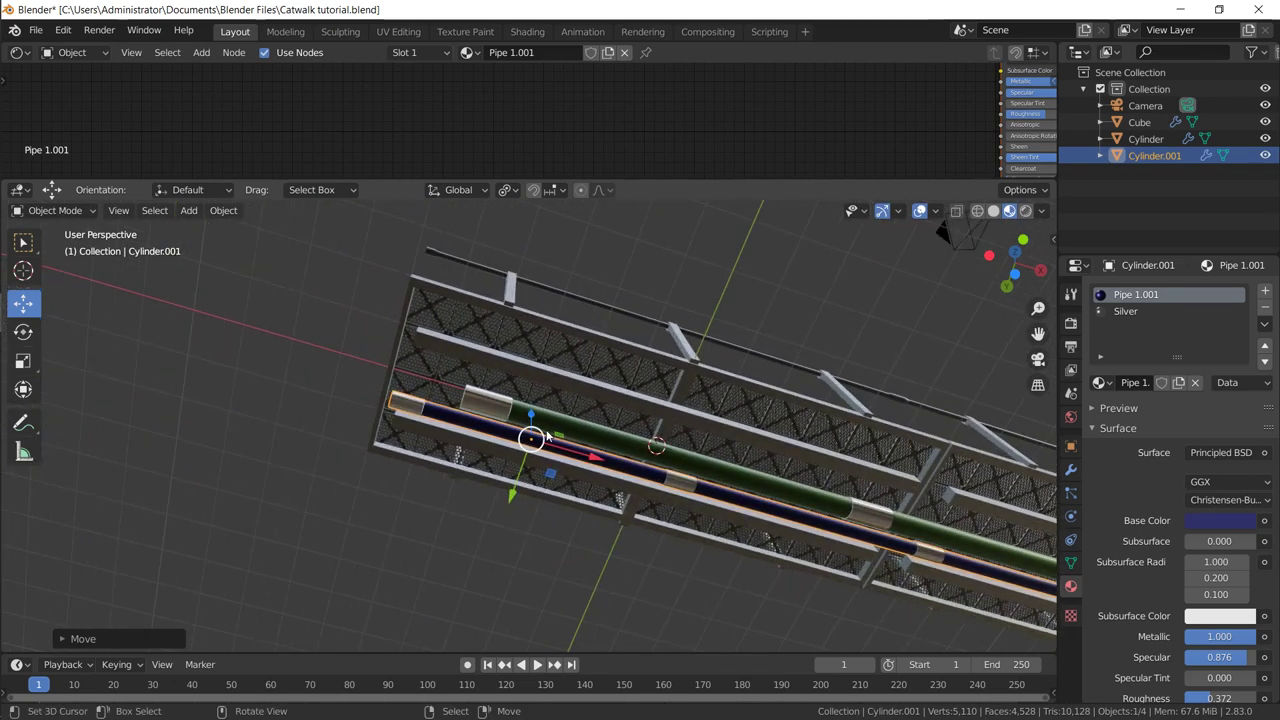
{"action": "left_click", "coordinate": [547, 435]}
{"action": "left_click_drag", "start_coordinate": [720, 474], "coordinate": [623, 463]}
Step: Set the blue pipe's Array modifier count to 6 so it runs the length of the catwalk
{"action": "left_click", "coordinate": [623, 465]}
{"action": "middle_click_drag", "start_coordinate": [623, 465], "coordinate": [330, 390]}
{"action": "scroll", "coordinate": [623, 466], "scroll_direction": "down", "scroll_amount": 3}
{"action": "left_click", "coordinate": [1071, 470]}
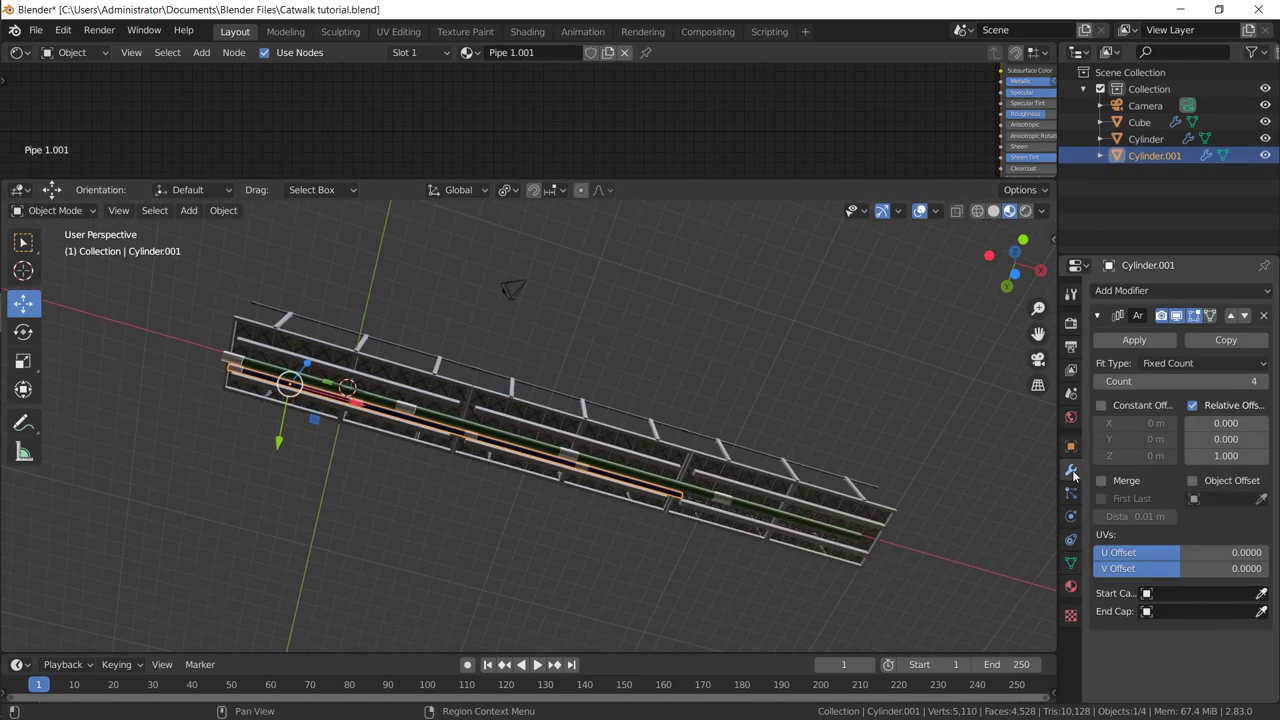
{"action": "left_click", "coordinate": [1265, 382]}
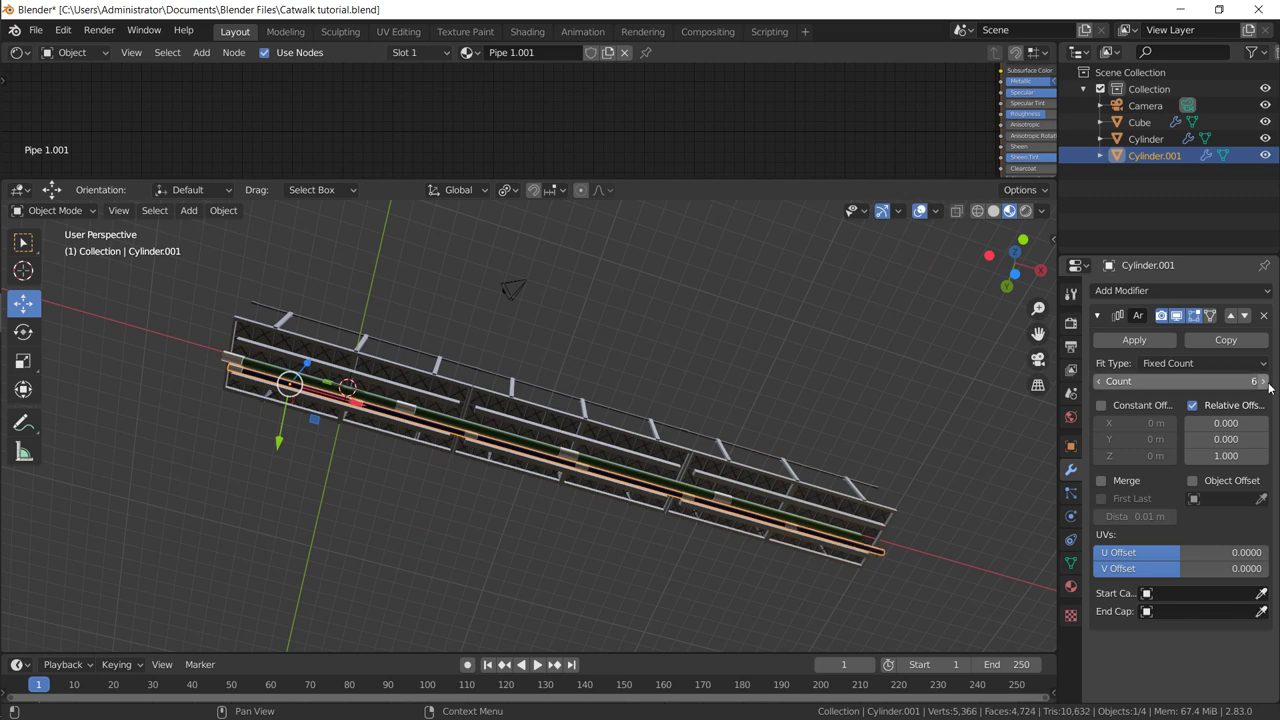
Step: Duplicate the blue pipe in the right side view and place the copy on the opposite side of the green pipe
{"action": "key", "text": "KP_3"}
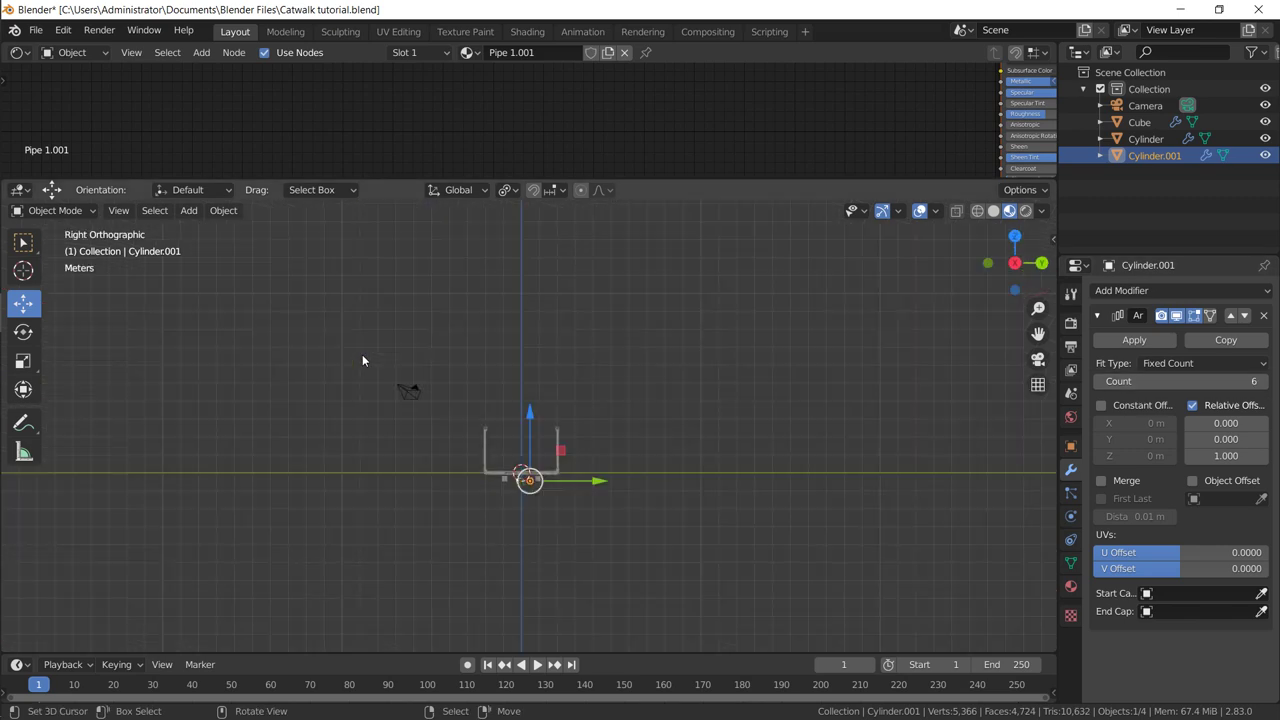
{"action": "scroll", "coordinate": [363, 360], "scroll_direction": "up", "scroll_amount": 5}
{"action": "scroll", "coordinate": [546, 482], "scroll_direction": "up", "scroll_amount": 3}
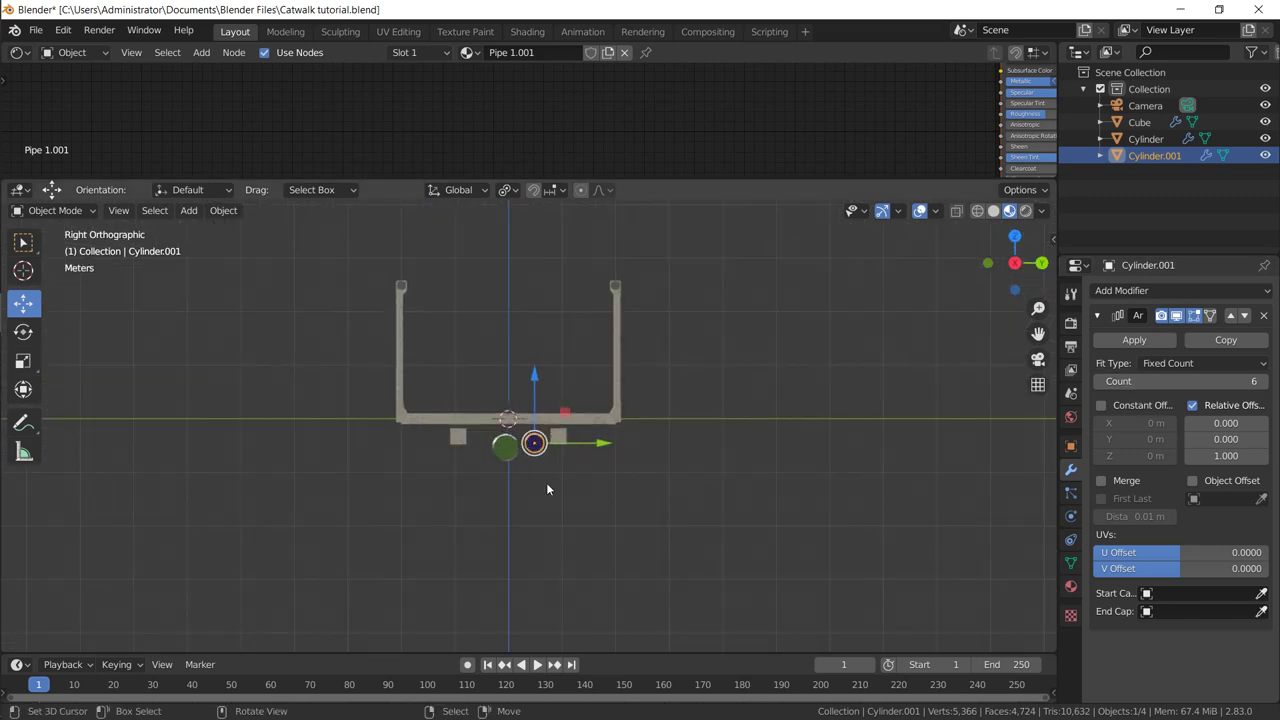
{"action": "key", "text": "shift+d"}
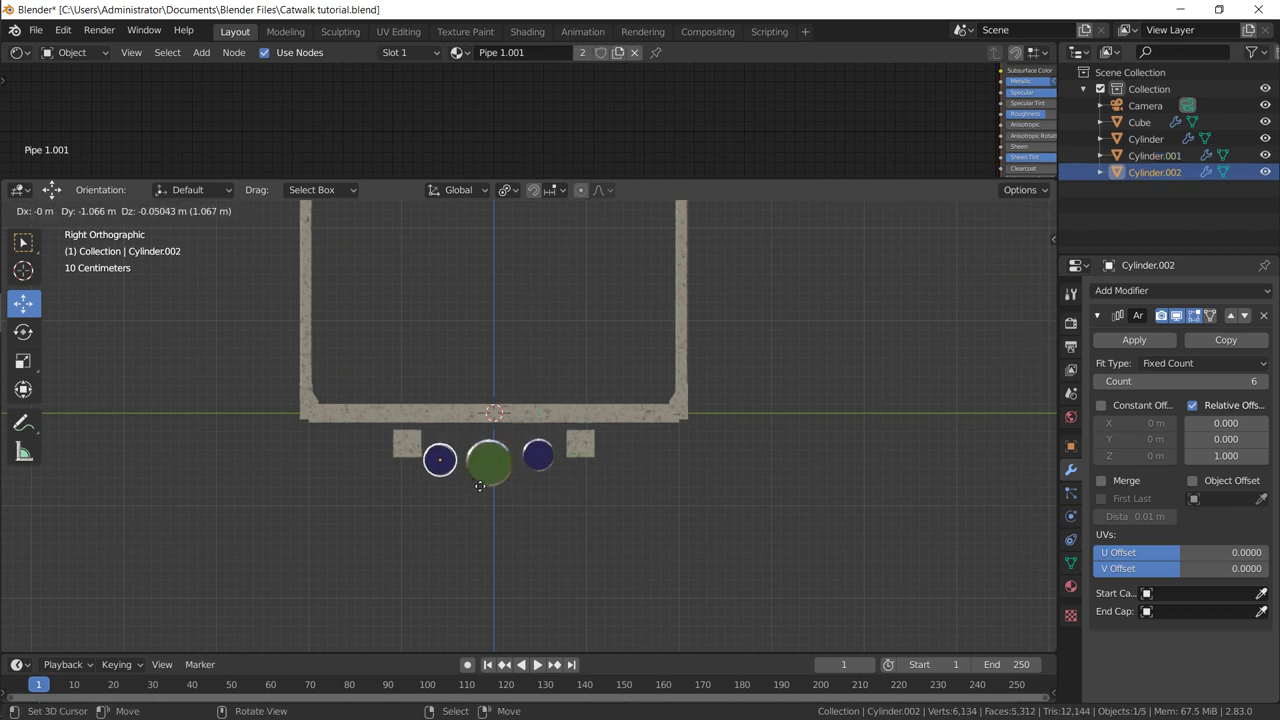
{"action": "left_click", "coordinate": [480, 472]}
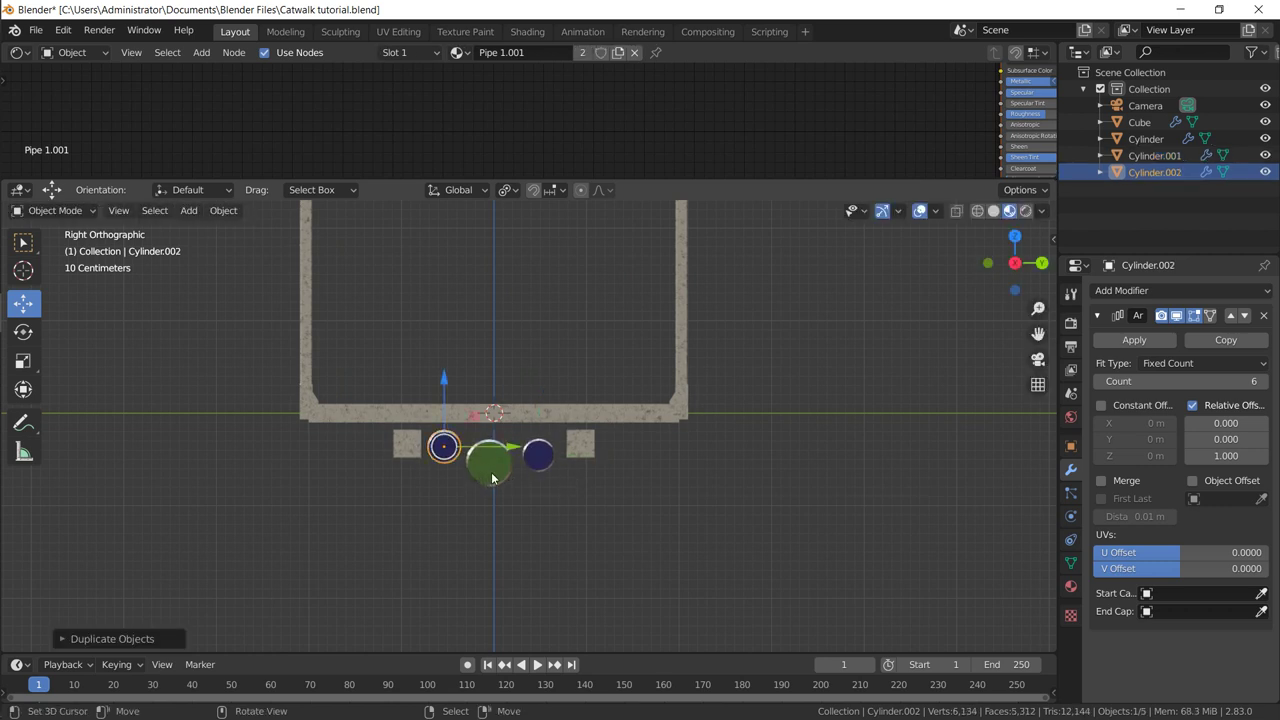
Step: Raise the original blue pipe and the green pipe slightly so they sit closer to the walkway's underside
{"action": "left_click", "coordinate": [557, 460]}
{"action": "key", "text": "g"}
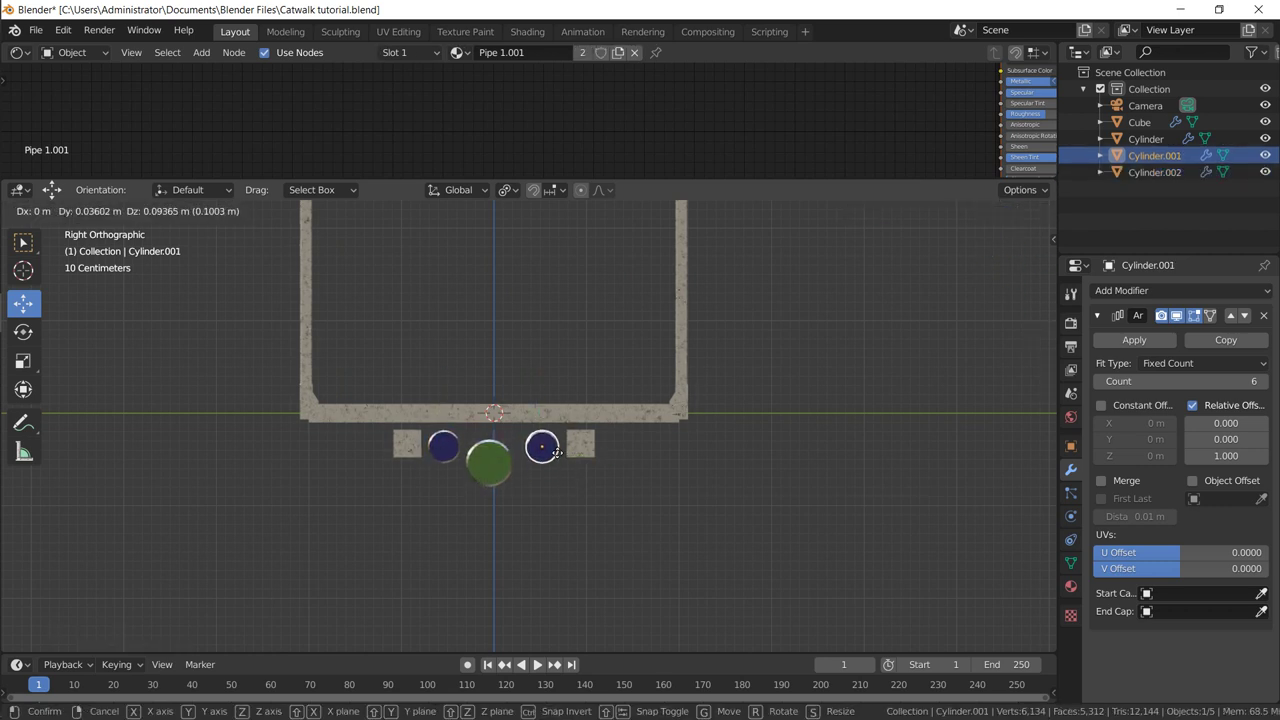
{"action": "left_click", "coordinate": [557, 452]}
{"action": "left_click", "coordinate": [489, 483]}
{"action": "key", "text": "g"}
{"action": "left_click", "coordinate": [480, 470]}
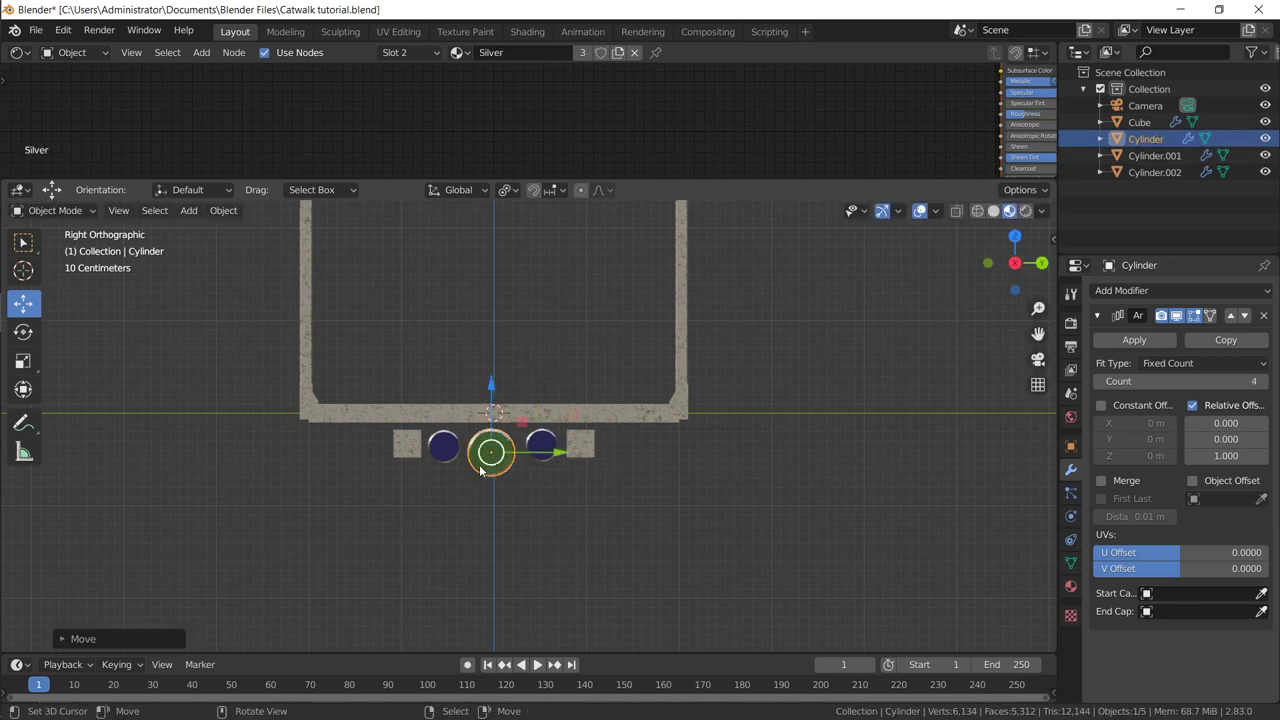
Step: Give the duplicated blue pipe its own copy of the pipe material and change its base color to dark red
{"action": "left_click", "coordinate": [444, 447]}
{"action": "left_click", "coordinate": [1071, 586]}
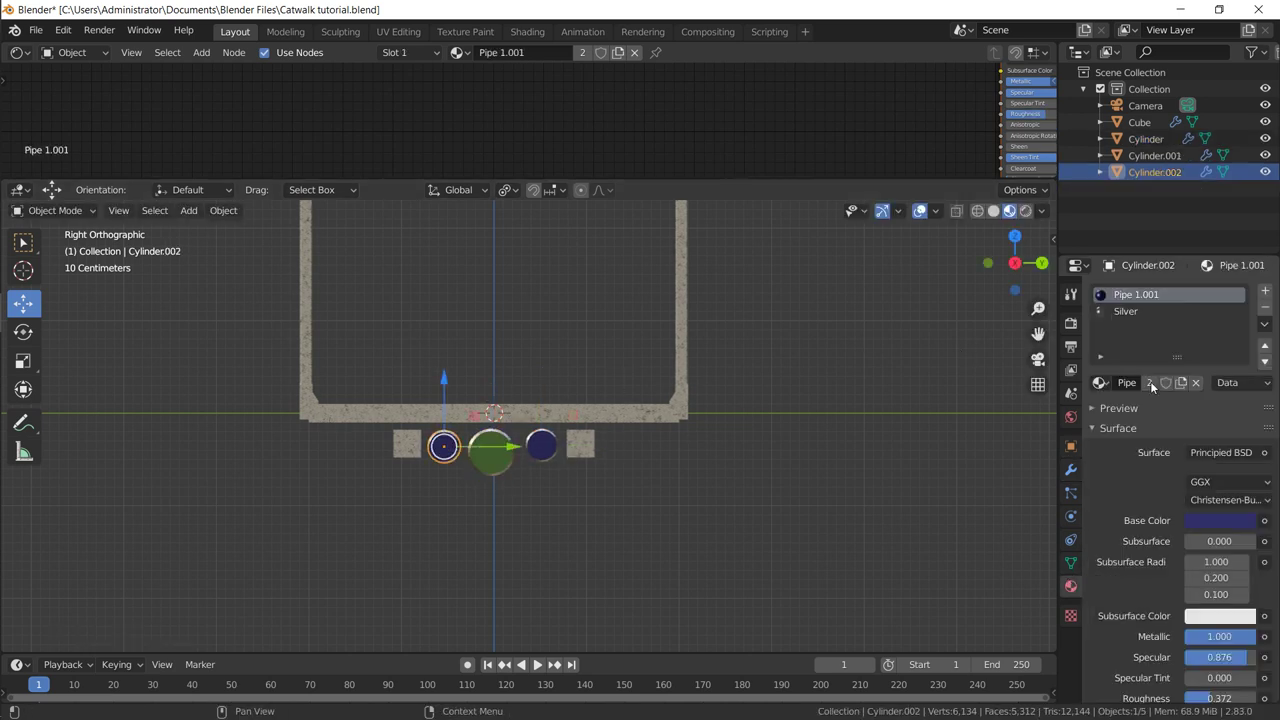
{"action": "left_click", "coordinate": [1182, 383]}
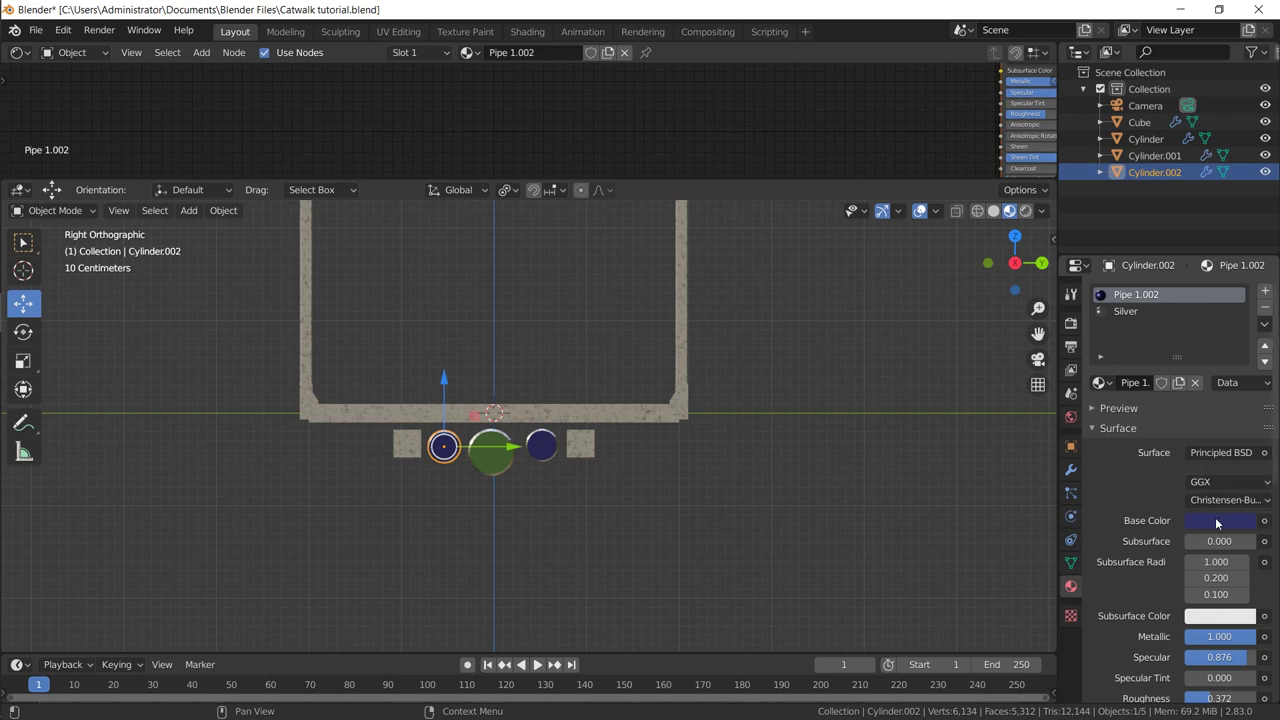
{"action": "left_click", "coordinate": [1216, 521]}
{"action": "left_click", "coordinate": [1172, 378]}
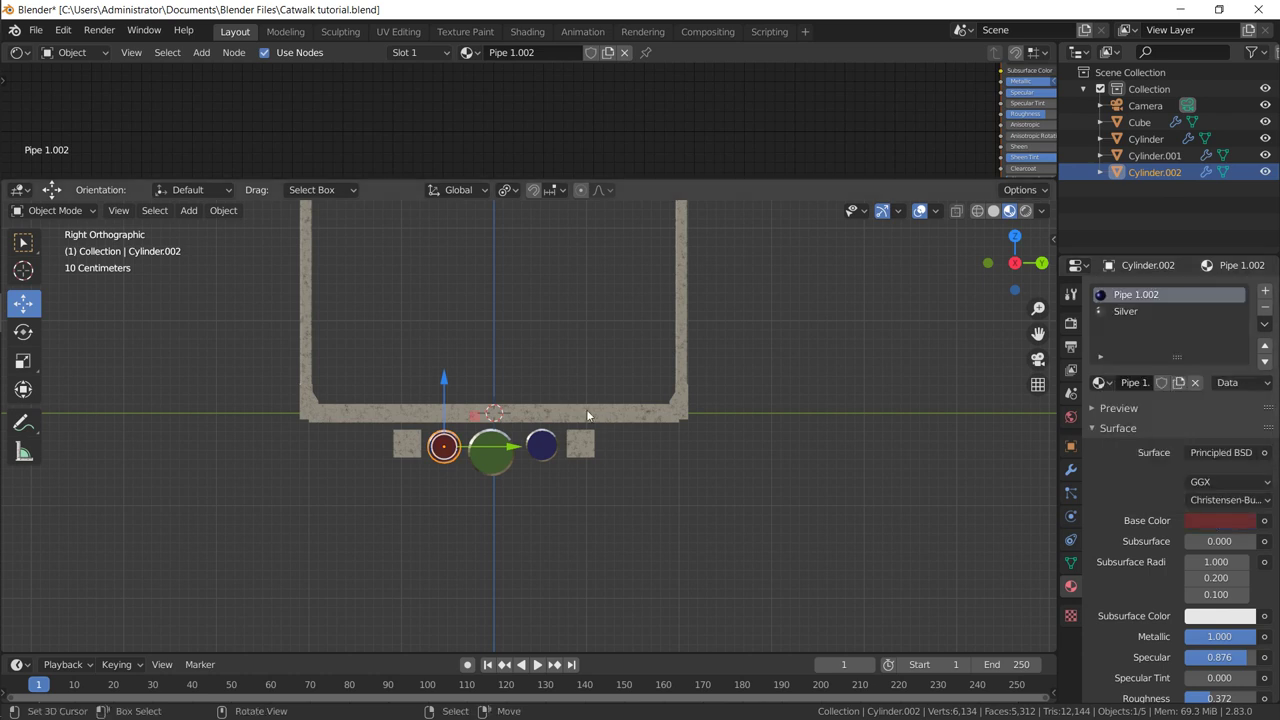
Step: Duplicate the red pipe to the outer side of the nearby support beam and give the copy its own light grey pipe material
{"action": "key", "text": "shift+d"}
{"action": "left_click", "coordinate": [486, 451]}
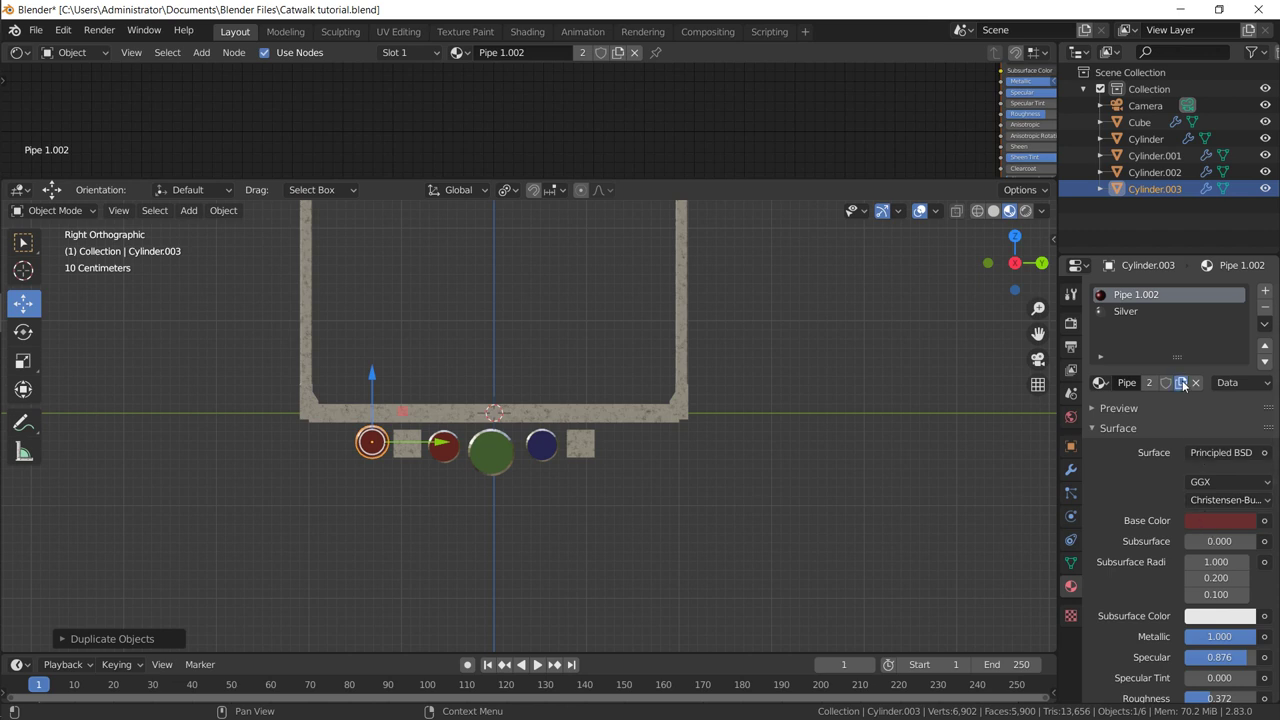
{"action": "left_click", "coordinate": [1181, 383]}
{"action": "left_click", "coordinate": [1215, 523]}
{"action": "left_click", "coordinate": [1174, 343]}
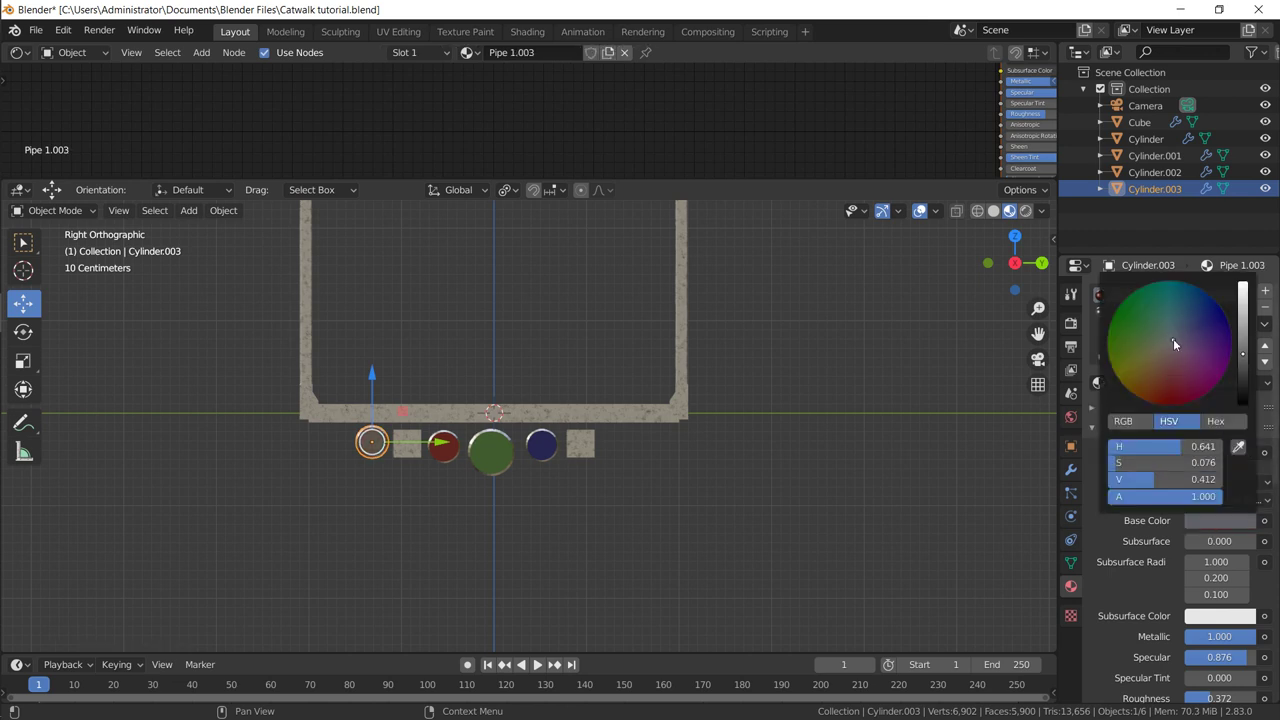
{"action": "left_click", "coordinate": [1244, 311]}
Step: Scale down the light grey pipe and move it up against the walkway's underside beside the support beam
{"action": "key", "text": "s"}
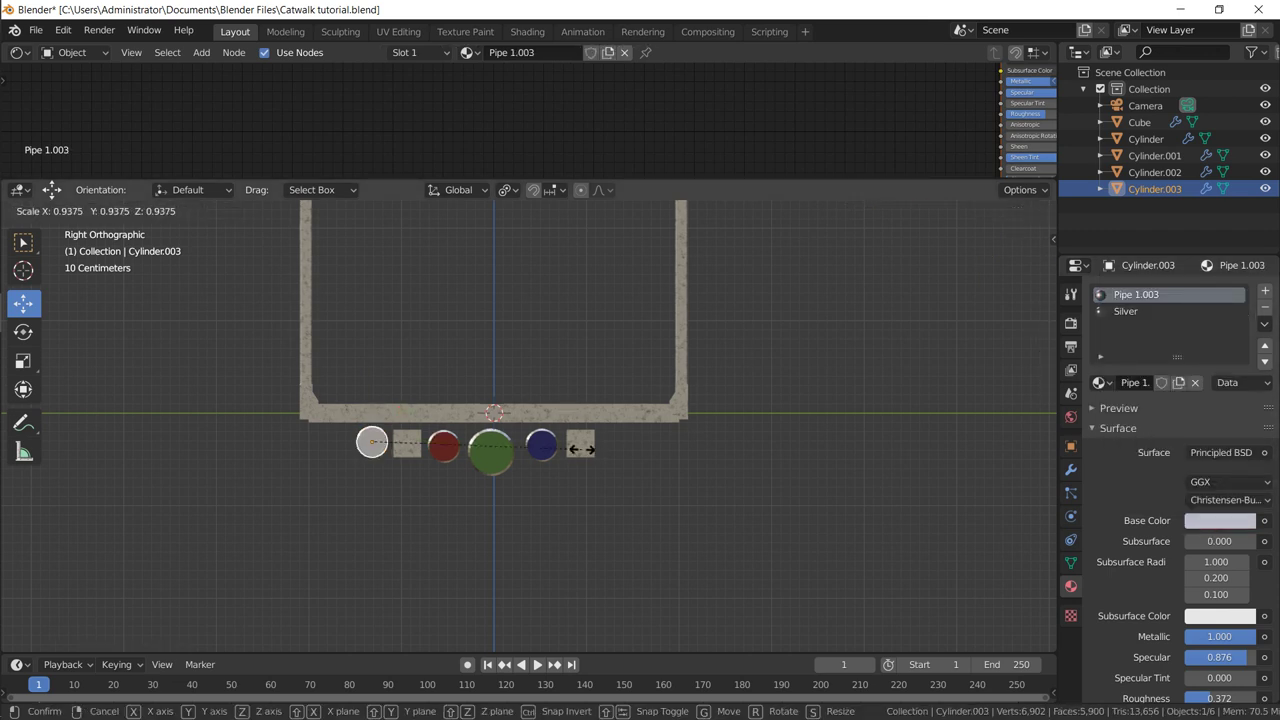
{"action": "left_click", "coordinate": [516, 463]}
{"action": "key", "text": "g"}
{"action": "left_click", "coordinate": [400, 458]}
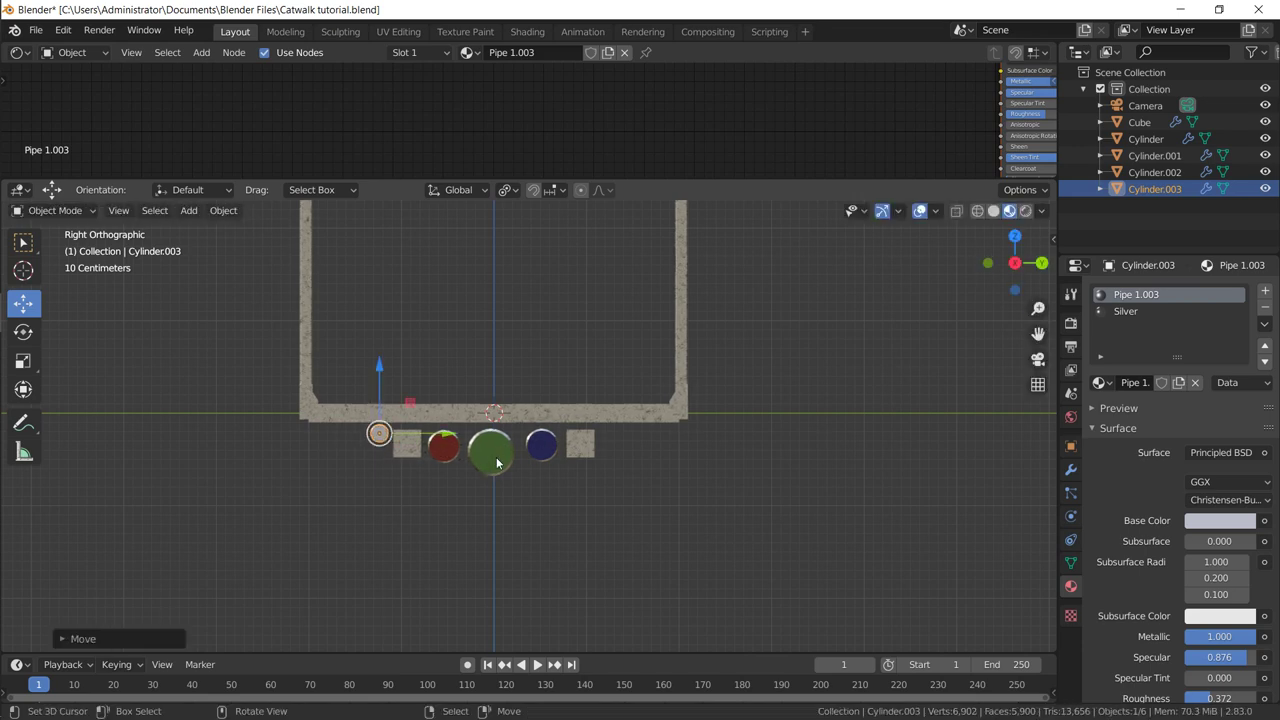
Step: Set the light grey pipe's Array modifier count to 11 so it spans the full catwalk
{"action": "key", "text": "KP_5"}
{"action": "middle_click_drag", "start_coordinate": [400, 461], "coordinate": [603, 419]}
{"action": "scroll", "coordinate": [462, 437], "scroll_direction": "down", "scroll_amount": 4}
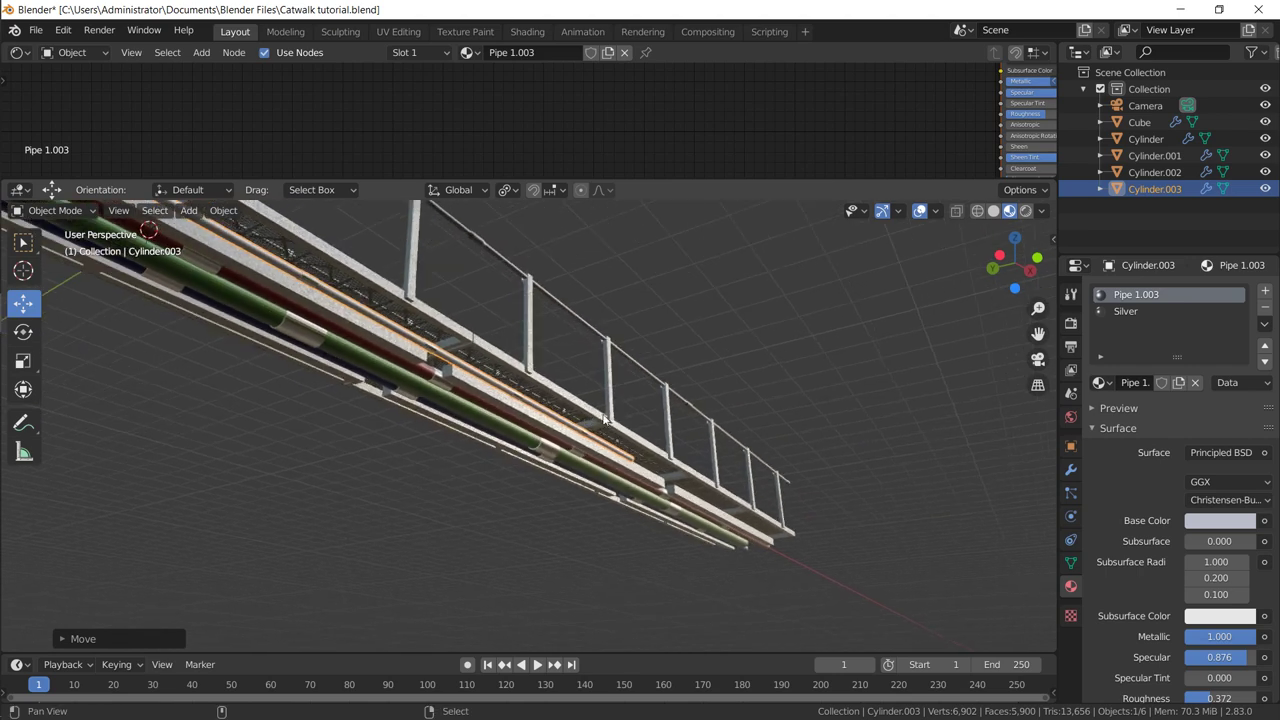
{"action": "left_click", "coordinate": [1070, 469]}
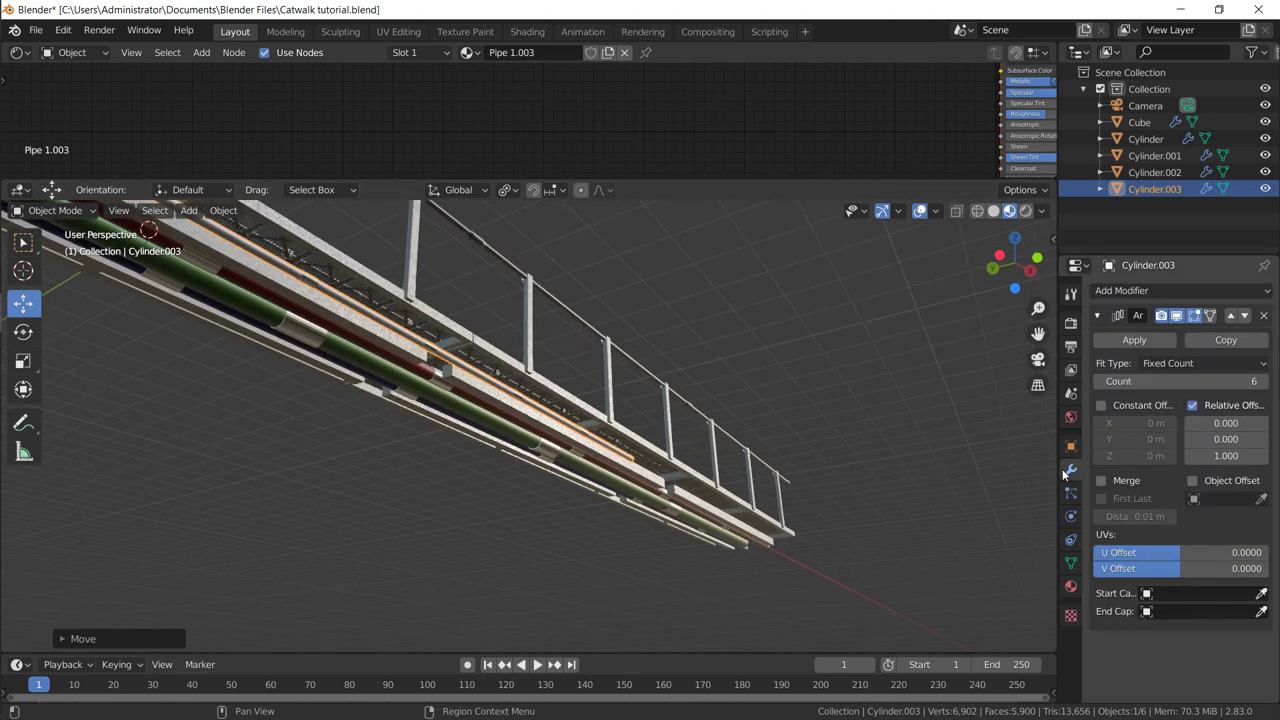
{"action": "left_click", "coordinate": [1267, 381]}
{"action": "left_click", "coordinate": [1267, 381]}
{"action": "left_click", "coordinate": [1267, 381]}
{"action": "left_click", "coordinate": [1267, 381]}
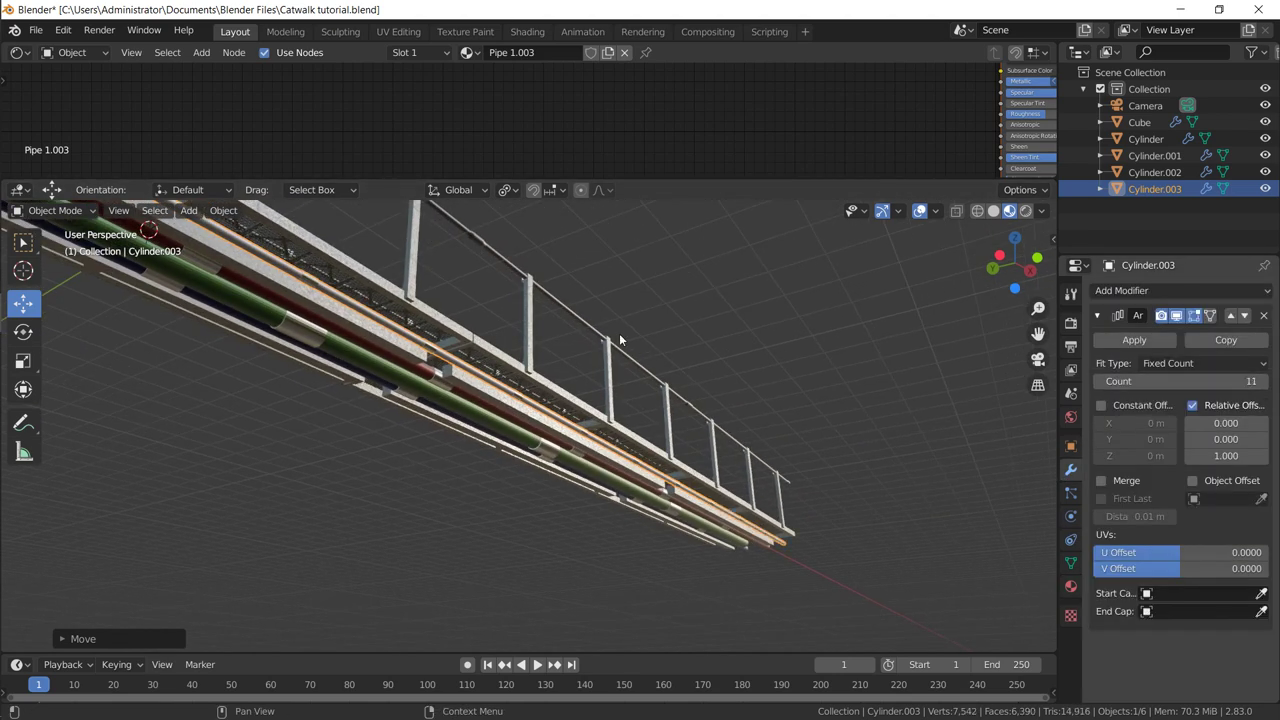
Step: Duplicate the light grey pipe four times: one farther outward, one between the green and blue pipes, and two outside the opposite support beam
{"action": "middle_click_drag", "start_coordinate": [619, 340], "coordinate": [481, 332]}
{"action": "key", "text": "KP_3"}
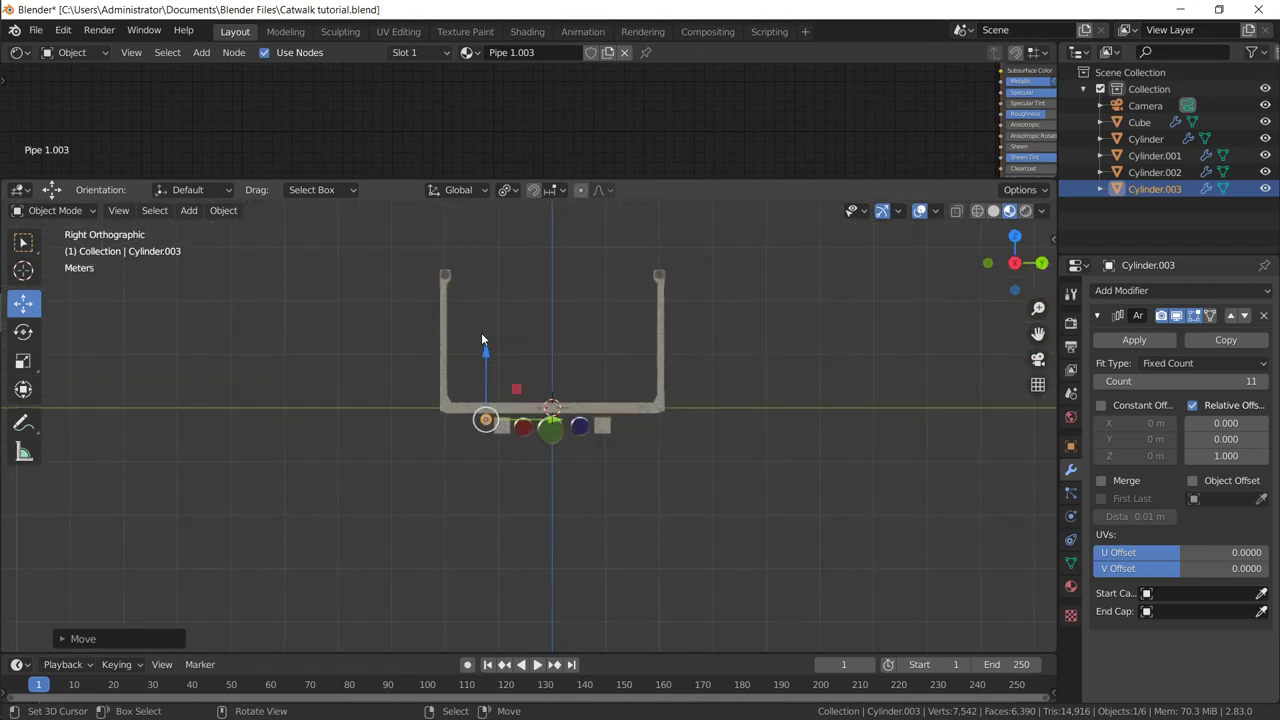
{"action": "scroll", "coordinate": [481, 332], "scroll_direction": "up", "scroll_amount": 7}
{"action": "key", "text": "shift+d"}
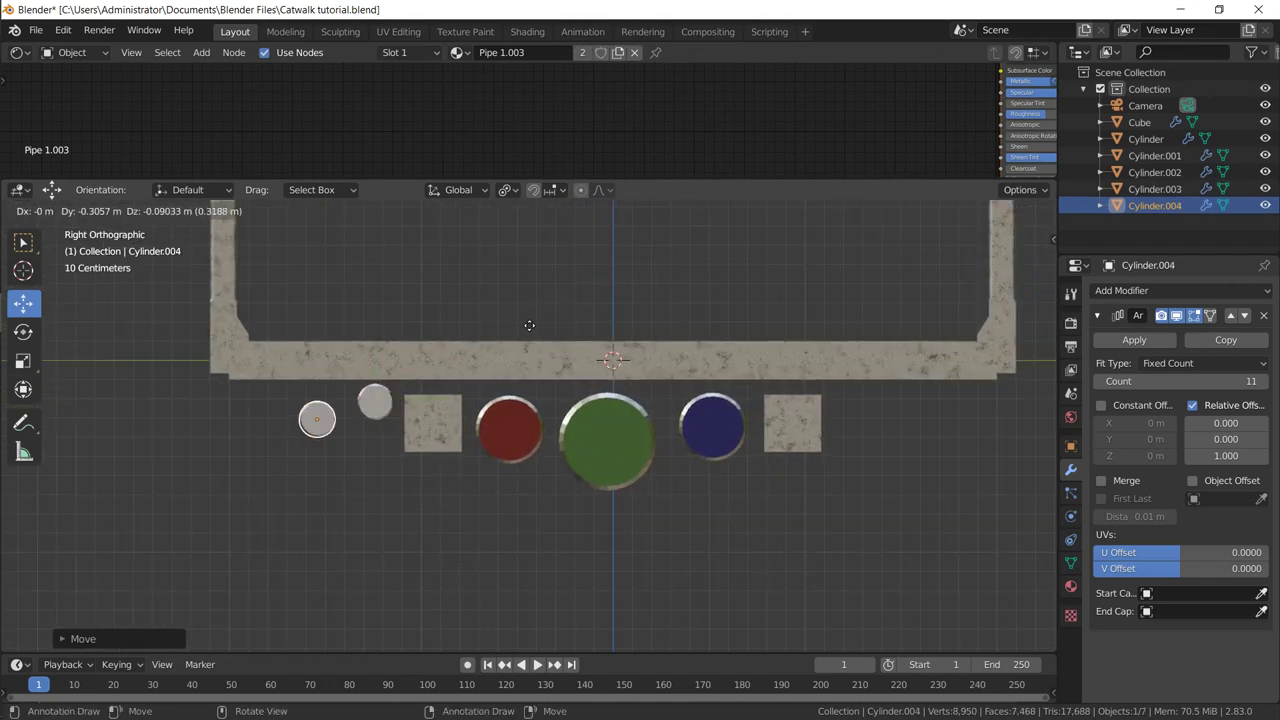
{"action": "left_click", "coordinate": [525, 326]}
{"action": "key", "text": "shift+d"}
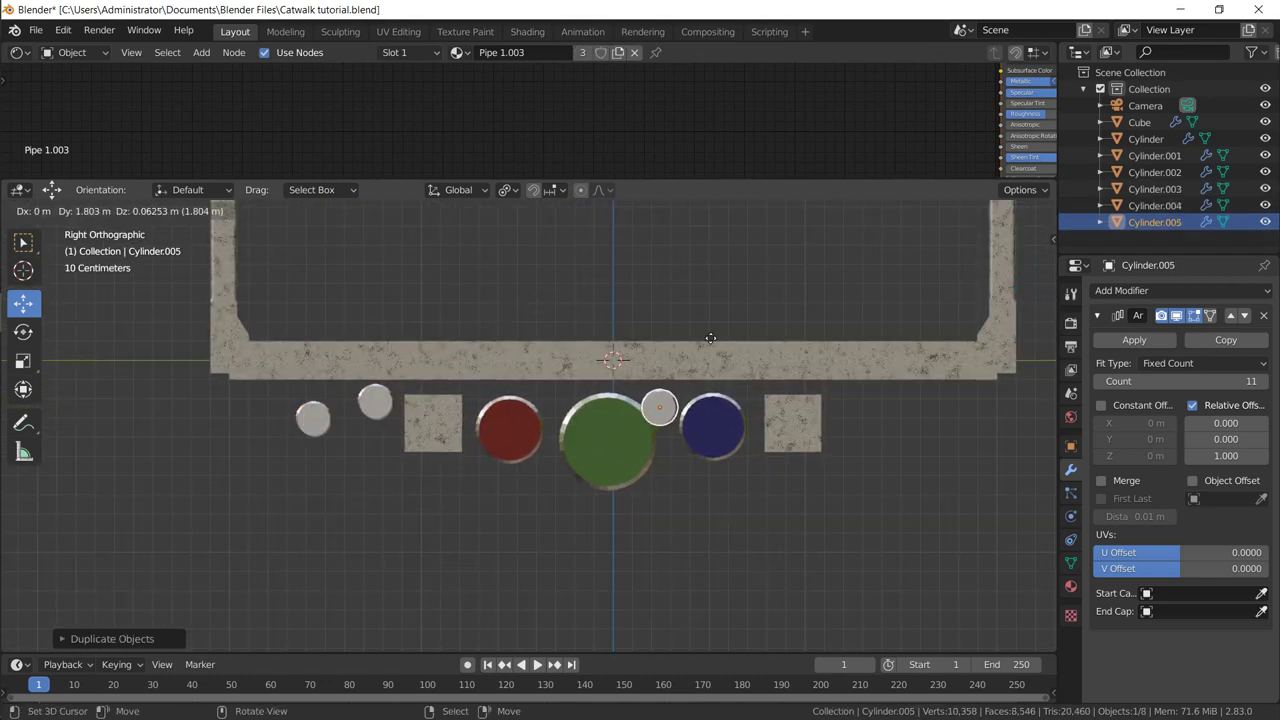
{"action": "left_click", "coordinate": [711, 333]}
{"action": "key", "text": "shift+d"}
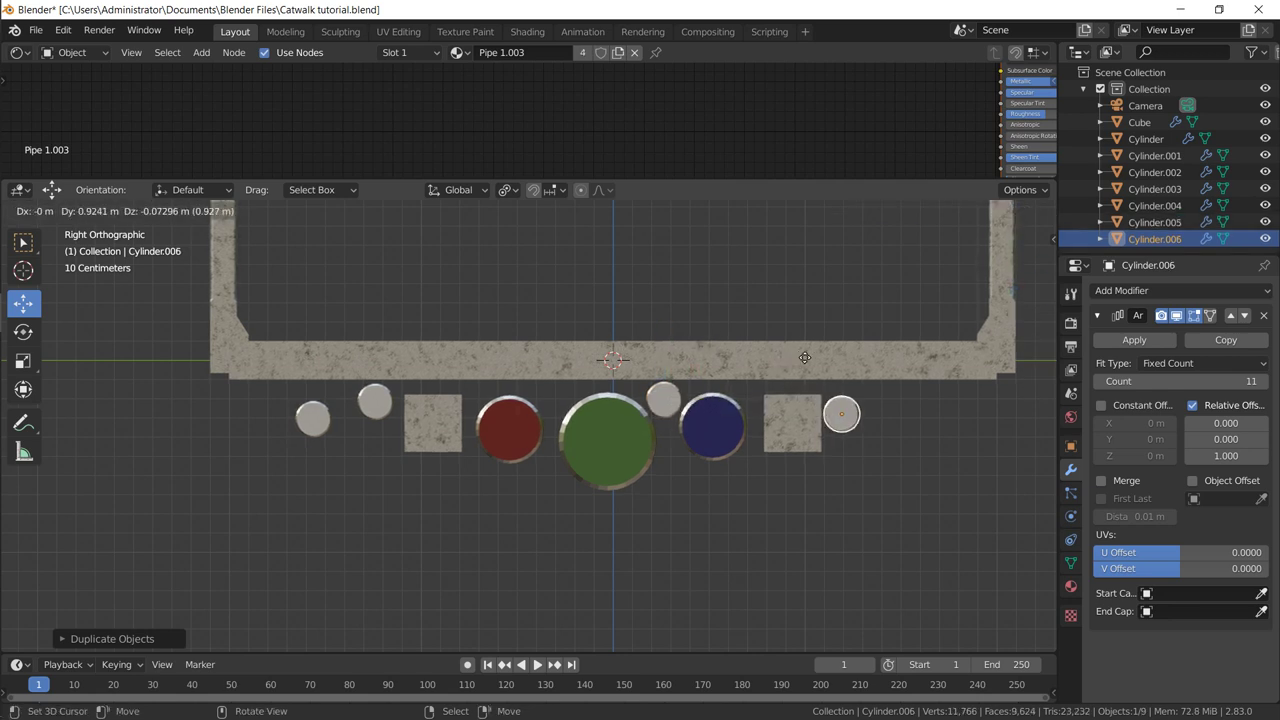
{"action": "left_click", "coordinate": [808, 360]}
{"action": "key", "text": "shift+d"}
{"action": "left_click", "coordinate": [912, 356]}
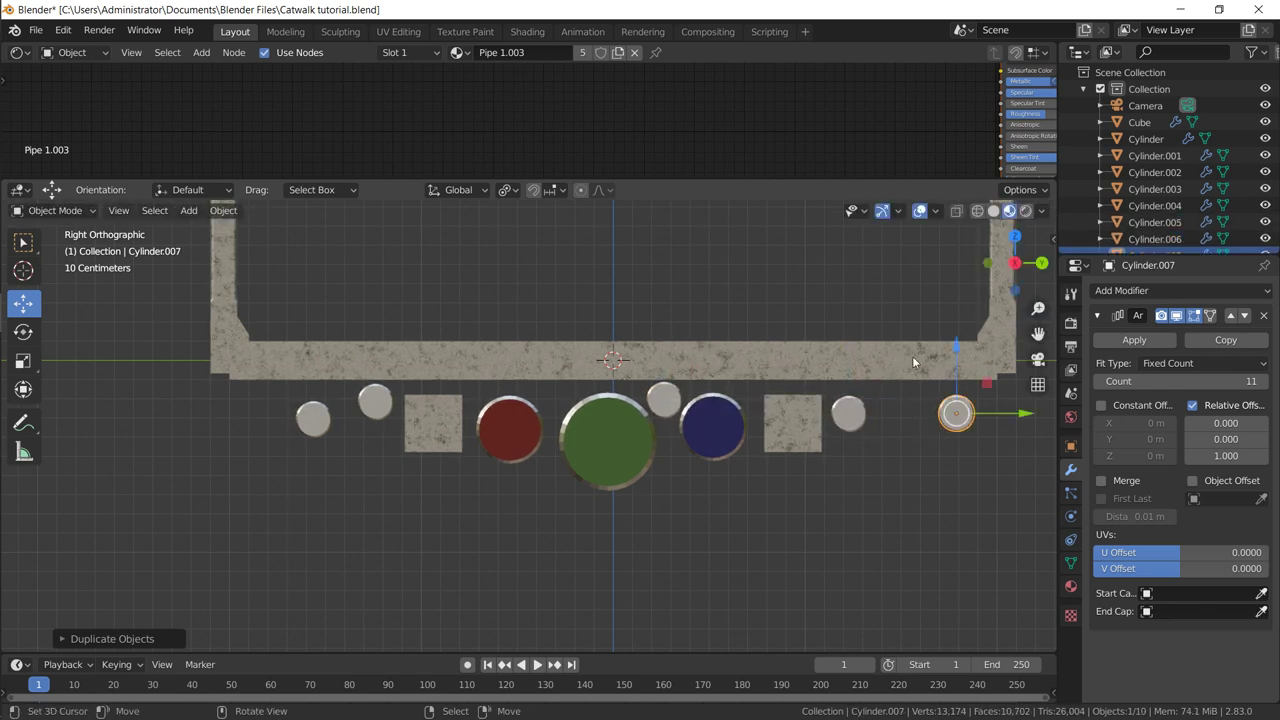
Step: Duplicate the red pipe between the two far light grey pipes, and the blue pipe to the opposite outer edge beneath the walkway
{"action": "left_click", "coordinate": [524, 434]}
{"action": "key", "text": "shift+d"}
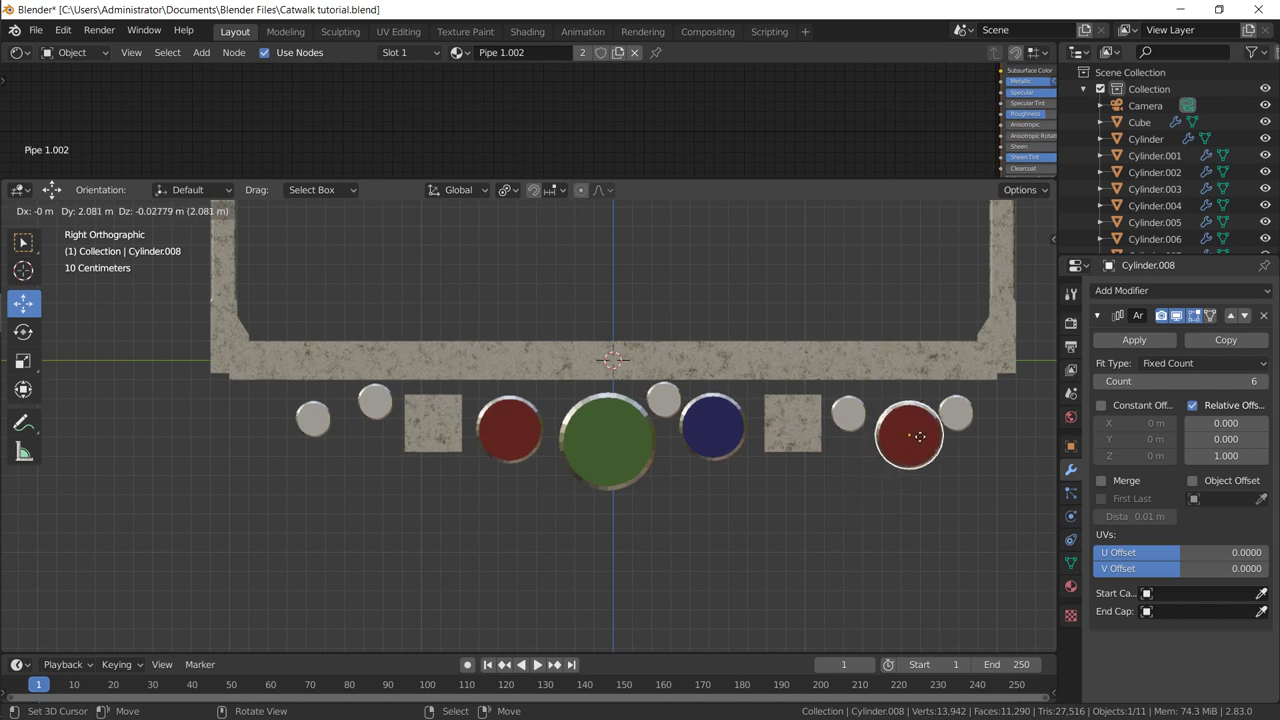
{"action": "left_click", "coordinate": [917, 428]}
{"action": "left_click", "coordinate": [727, 453]}
{"action": "key", "text": "shift+d"}
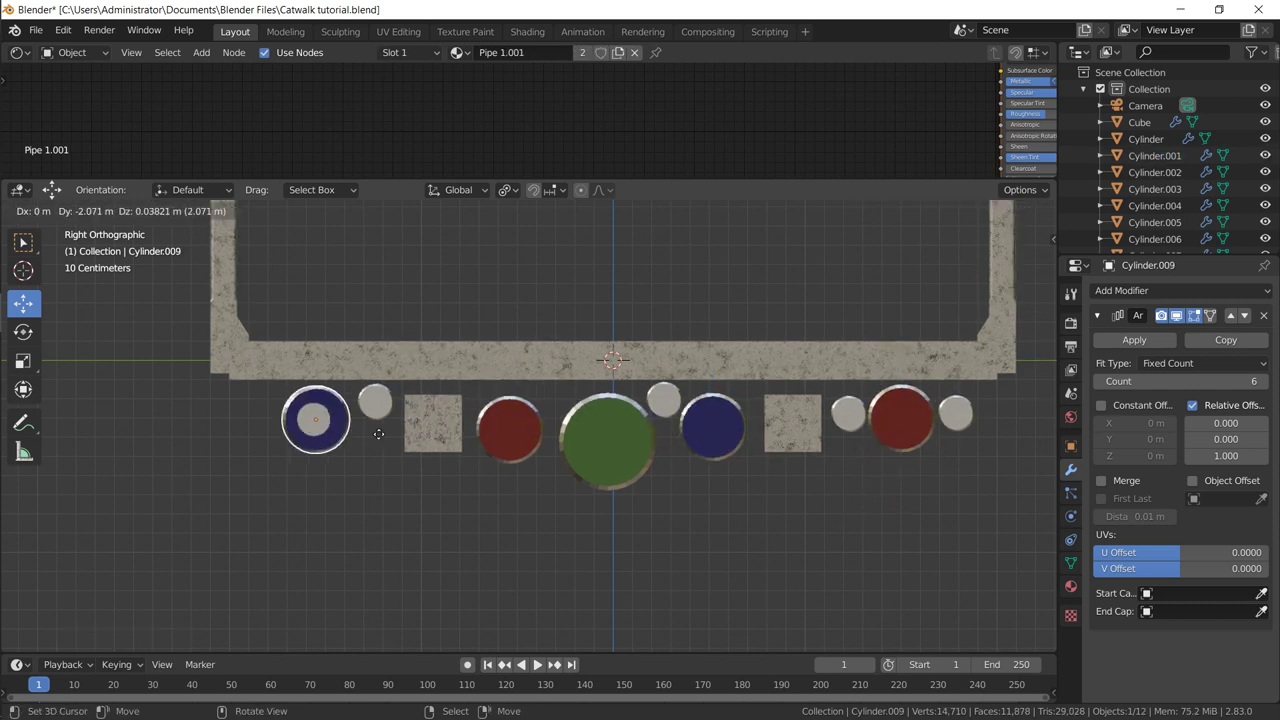
{"action": "left_click", "coordinate": [338, 428]}
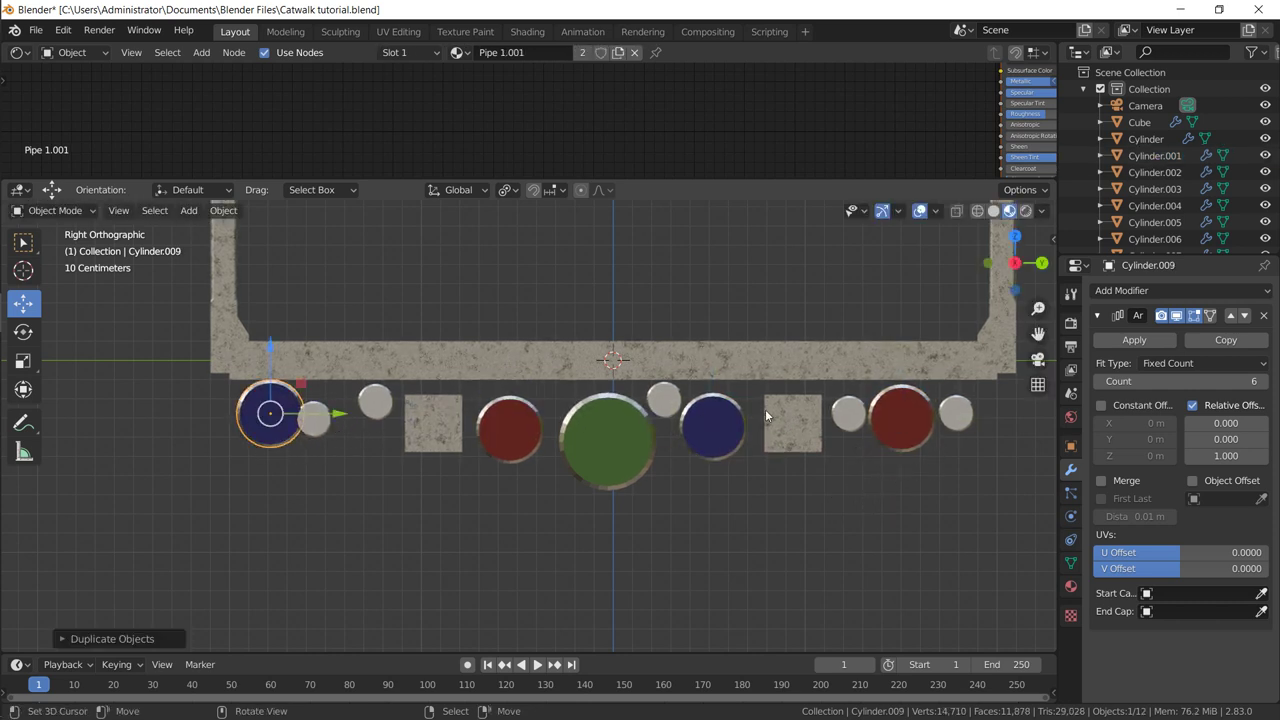
Step: Give the outer blue pipe copy its own pipe material and change its base color to a muted teal
{"action": "left_click", "coordinate": [1071, 587]}
{"action": "left_click", "coordinate": [1182, 384]}
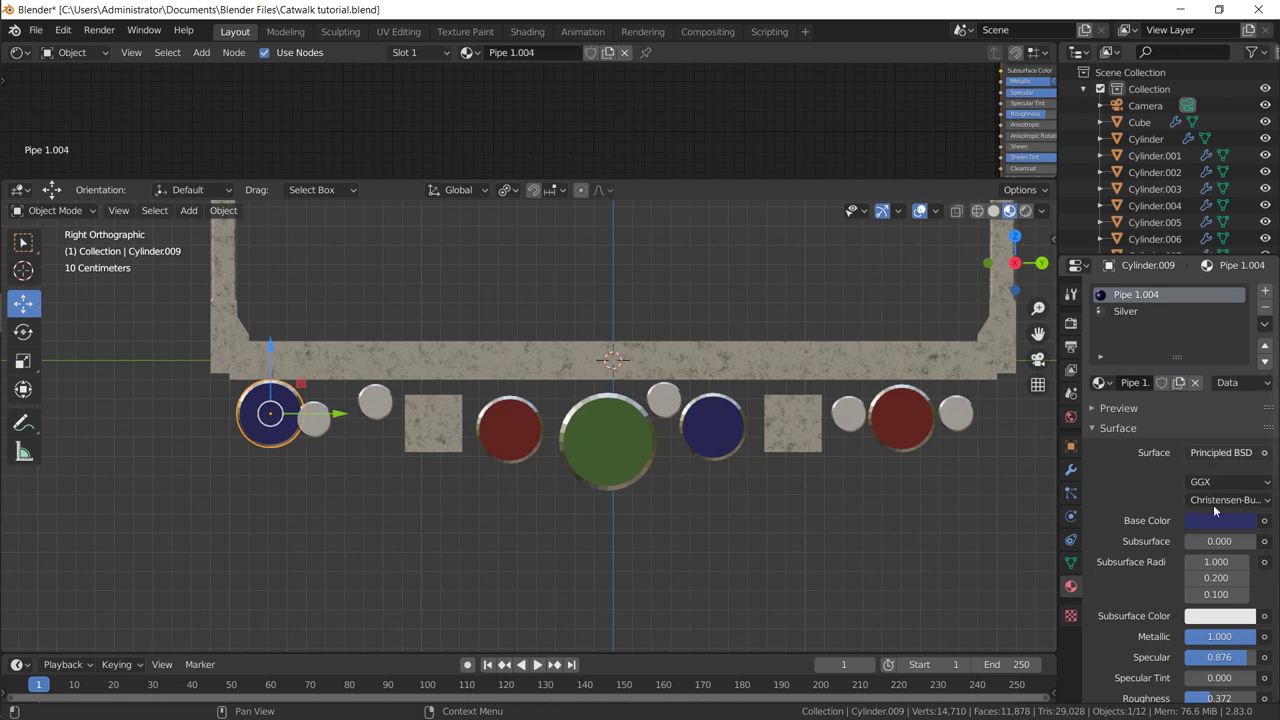
{"action": "left_click", "coordinate": [1214, 524]}
{"action": "left_click", "coordinate": [1170, 322]}
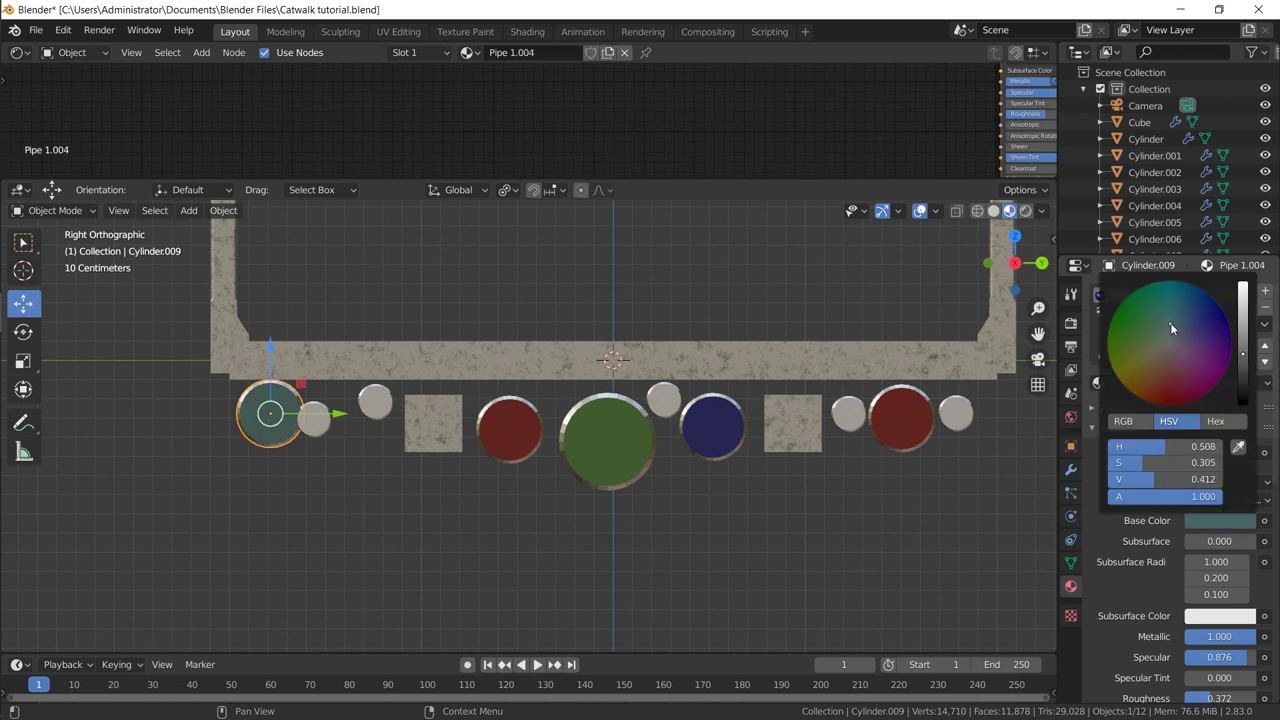
Step: Shift the light grey pipe that overlaps the teal pipe inward along Y, and check the pipes from below and through the grate
{"action": "left_click", "coordinate": [327, 415]}
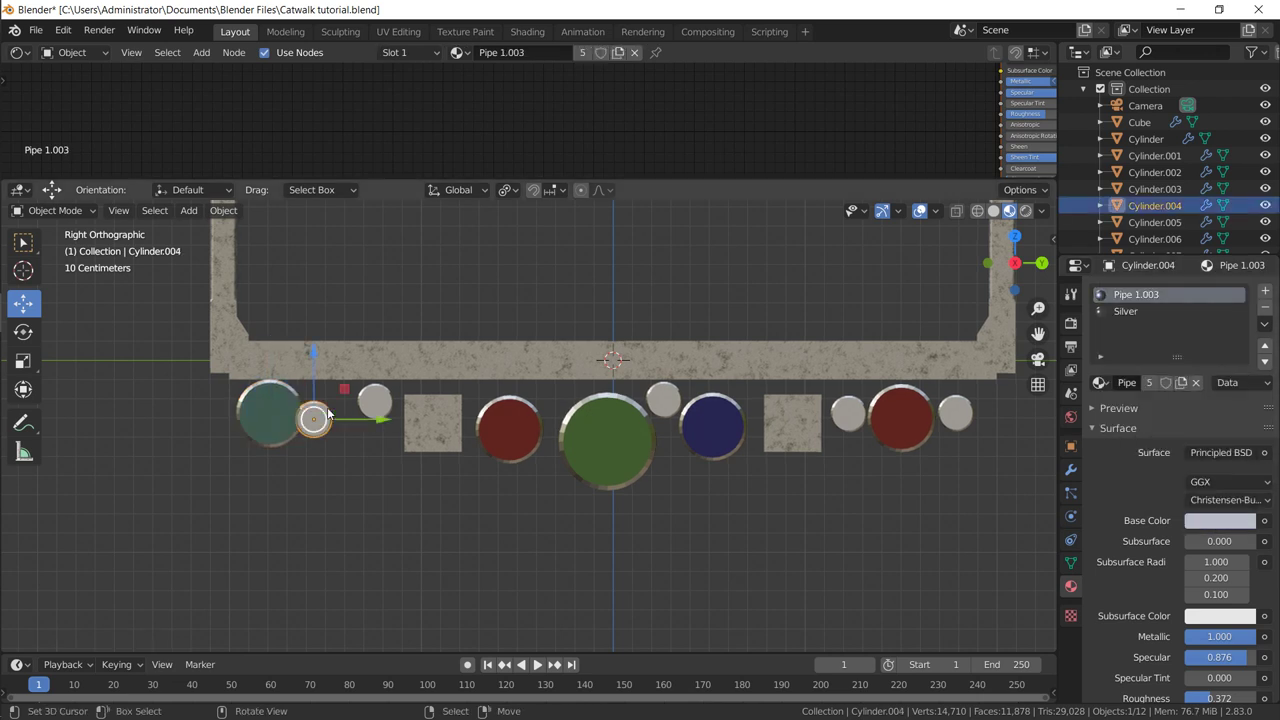
{"action": "left_click_drag", "start_coordinate": [330, 418], "coordinate": [345, 418]}
{"action": "middle_click_drag", "start_coordinate": [345, 418], "coordinate": [300, 370]}
{"action": "scroll", "coordinate": [432, 406], "scroll_direction": "down", "scroll_amount": 5}
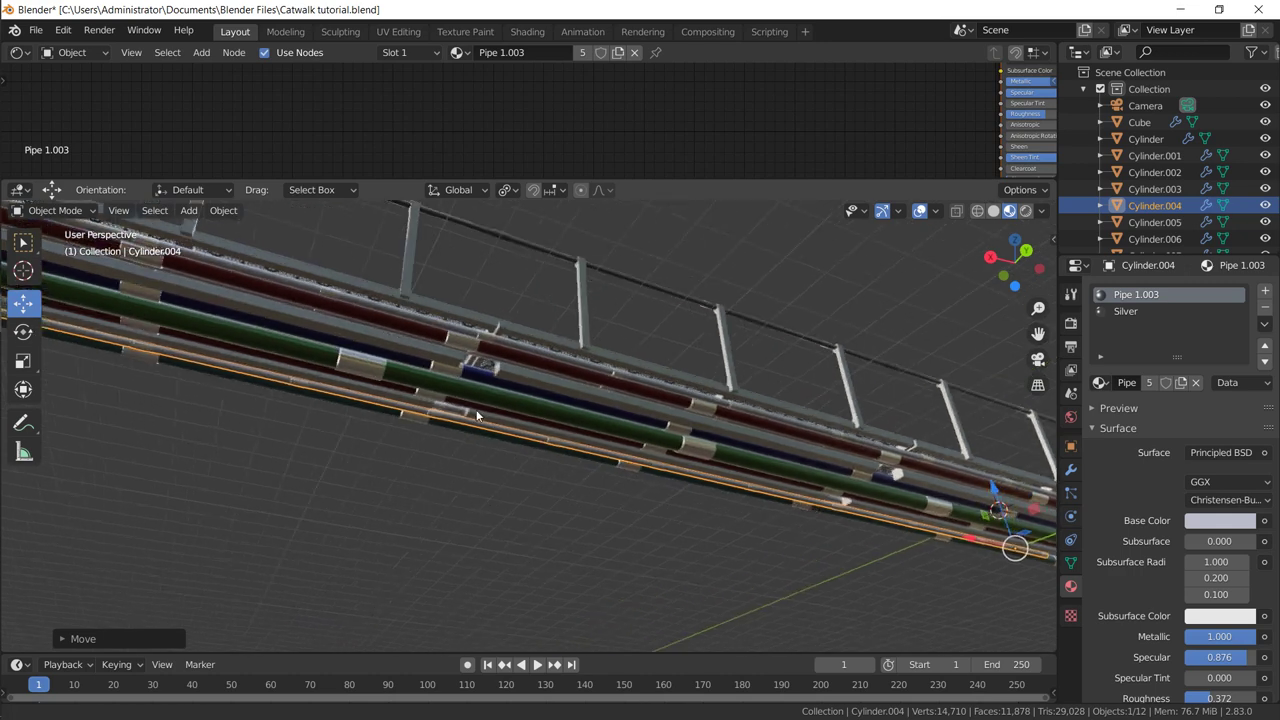
{"action": "scroll", "coordinate": [400, 368], "scroll_direction": "up", "scroll_amount": 3}
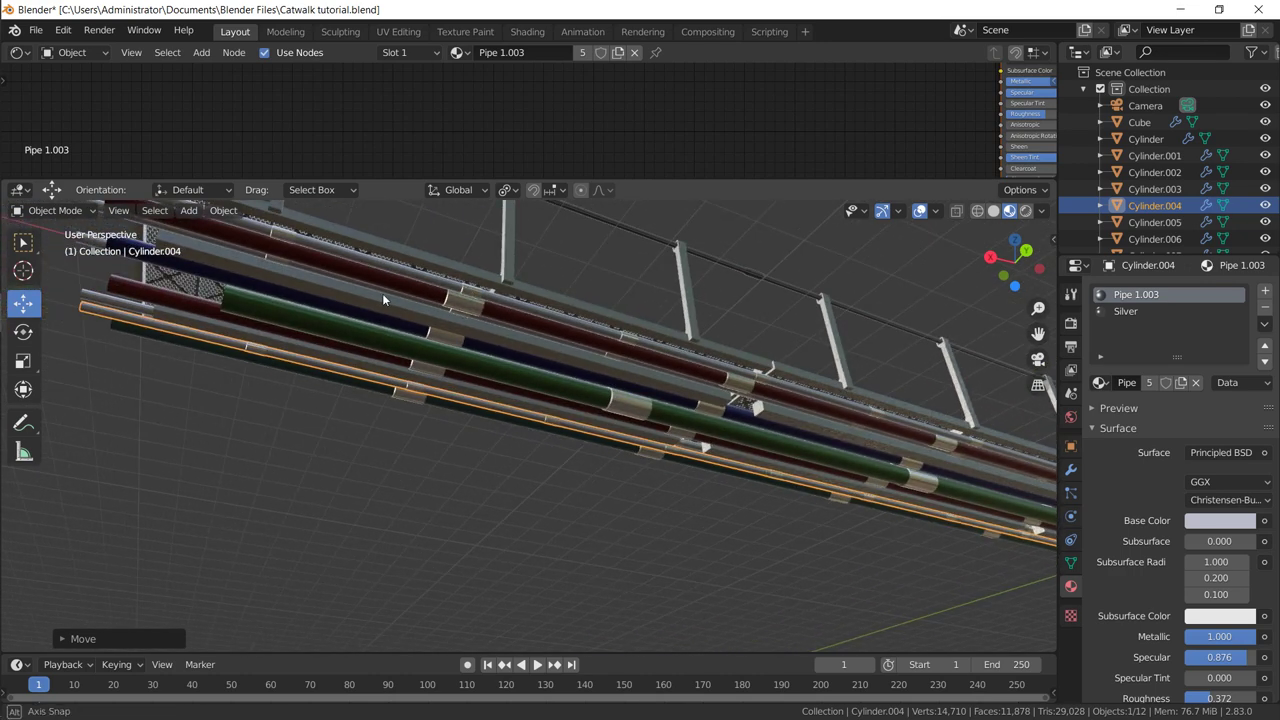
{"action": "middle_click_drag", "start_coordinate": [383, 295], "coordinate": [434, 307]}
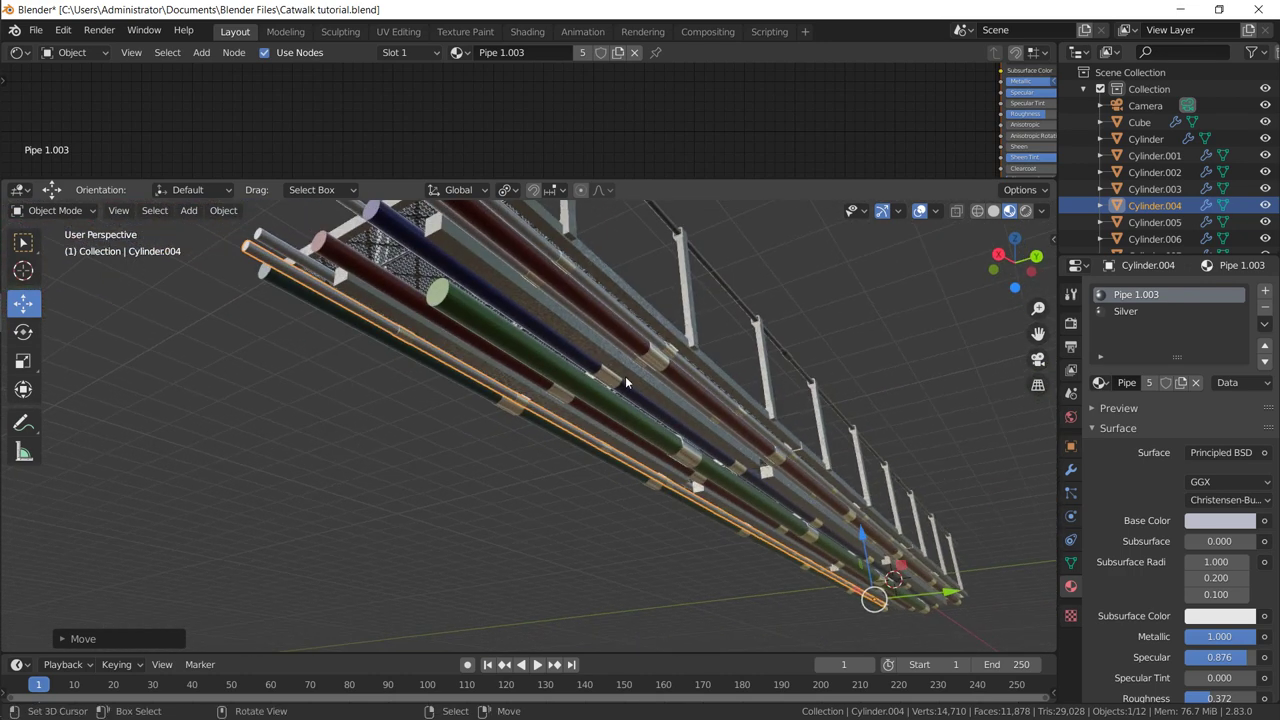
{"action": "middle_click_drag", "start_coordinate": [568, 312], "coordinate": [571, 425]}
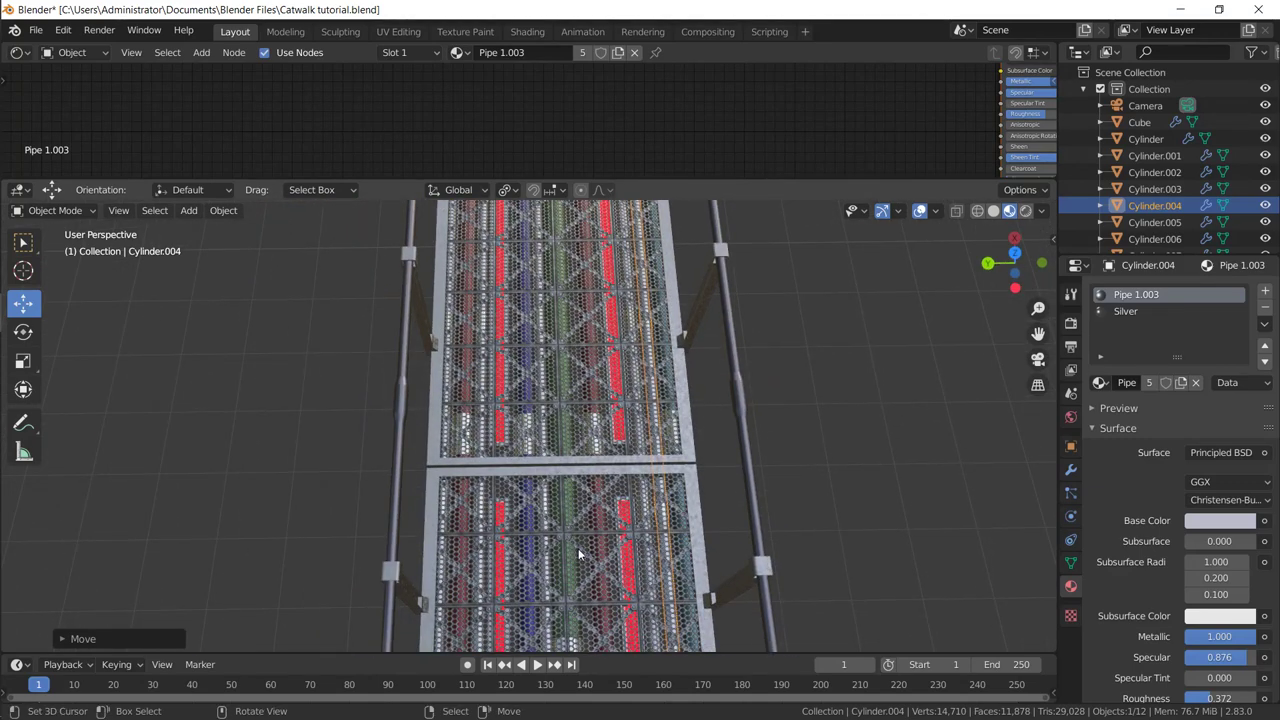
{"action": "middle_click_drag", "start_coordinate": [578, 553], "coordinate": [673, 236]}
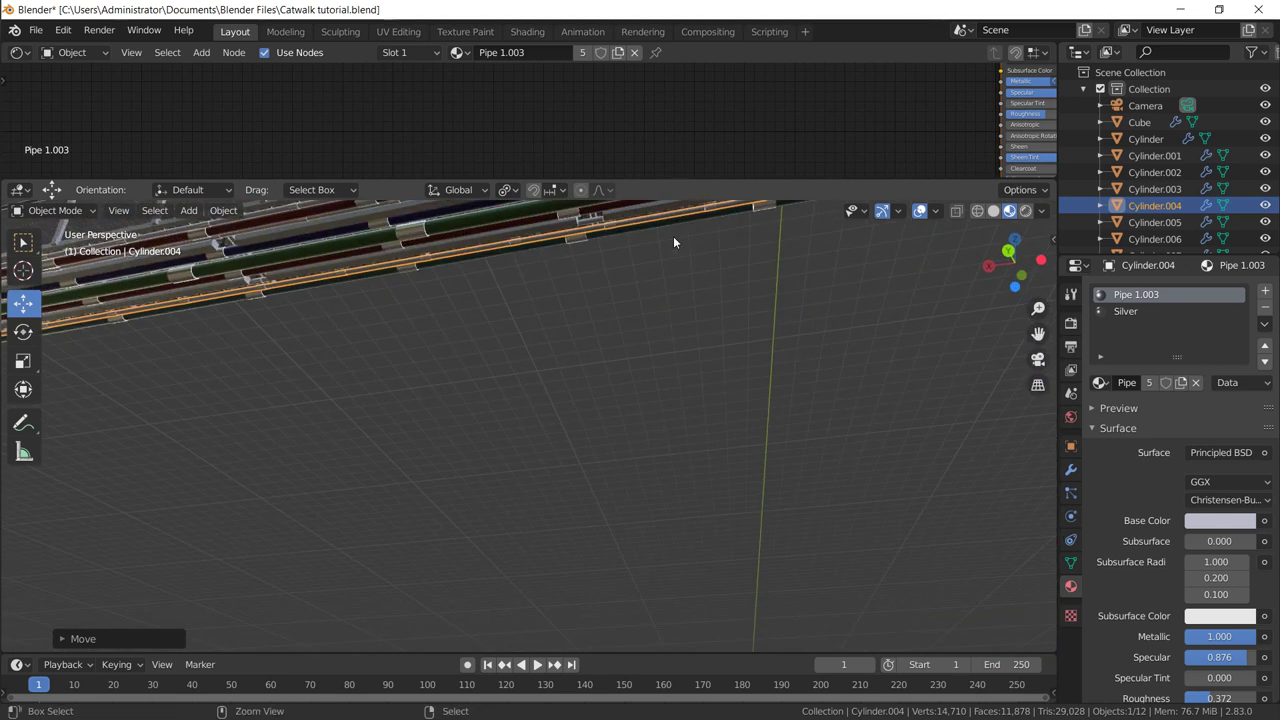
Step: From the bottom view, slide the teal pipe and the dark blue pipe in opposite directions along X to stagger their collars
{"action": "key", "text": "ctrl+KP_7"}
{"action": "scroll", "coordinate": [673, 236], "scroll_direction": "down", "scroll_amount": 2}
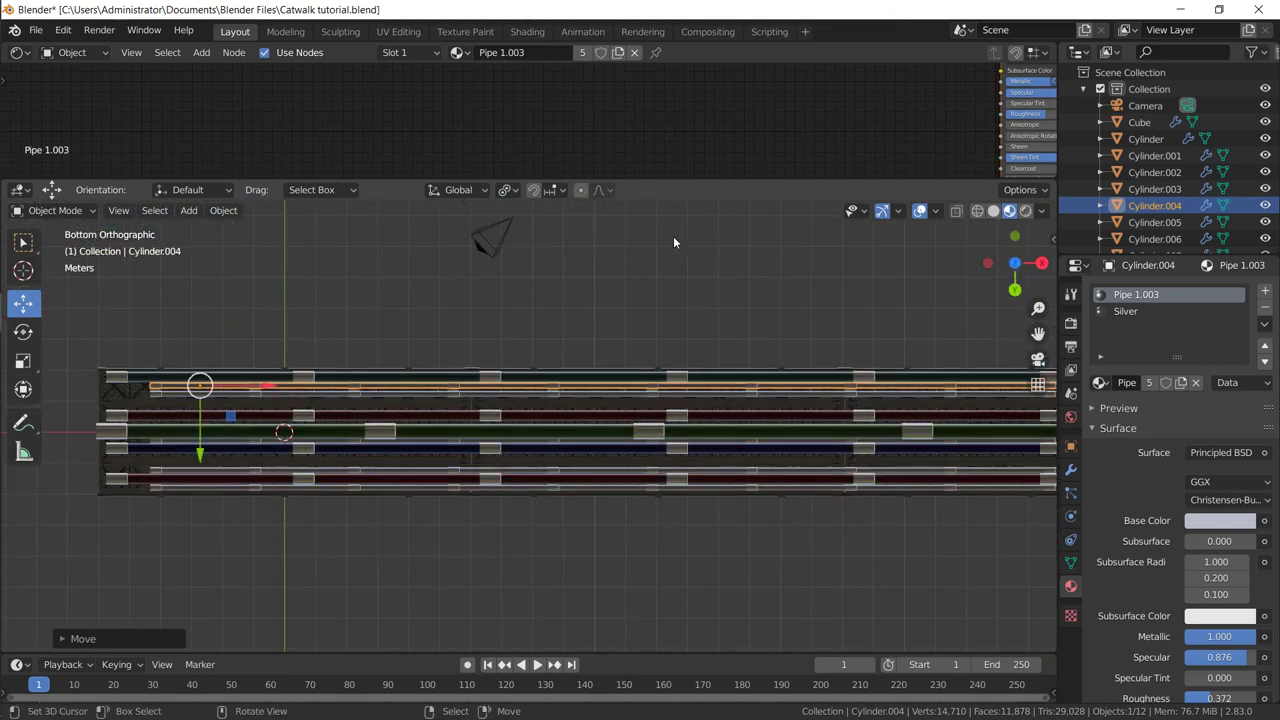
{"action": "left_click", "coordinate": [365, 386]}
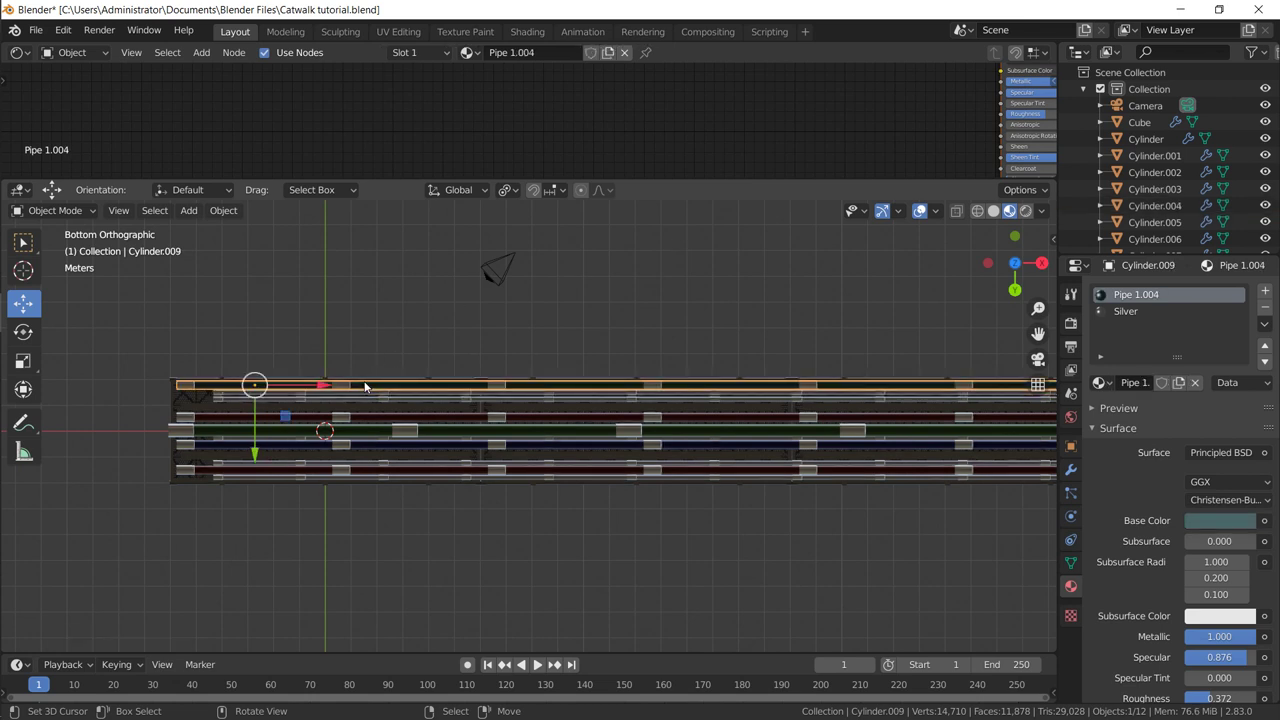
{"action": "left_click_drag", "start_coordinate": [350, 386], "coordinate": [405, 390]}
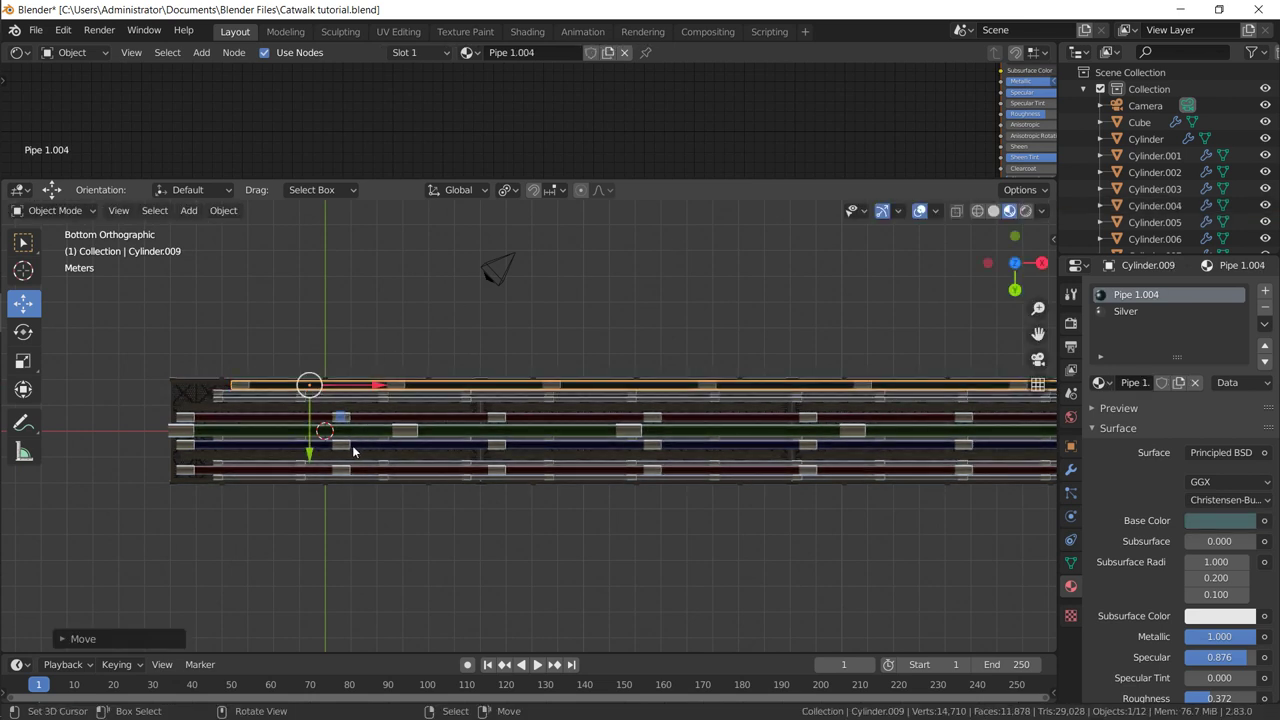
{"action": "left_click", "coordinate": [352, 445]}
{"action": "left_click_drag", "start_coordinate": [315, 444], "coordinate": [287, 444]}
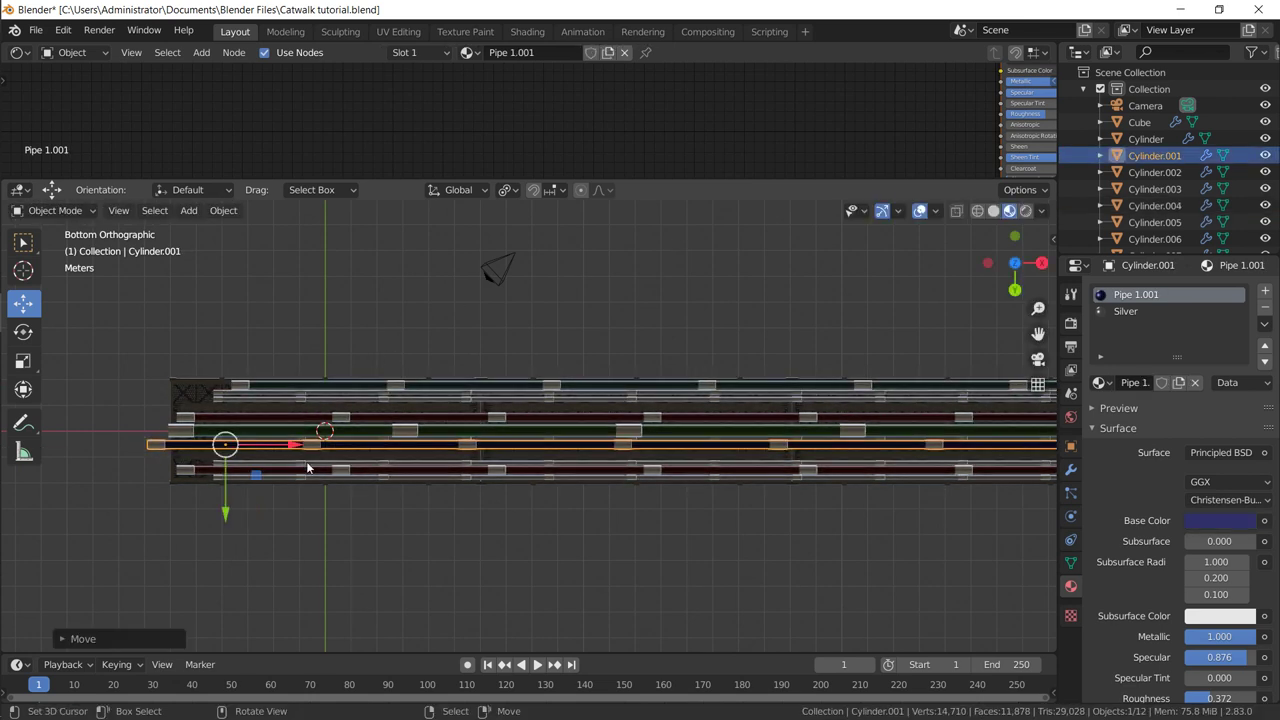
Step: Stretch the outer red pipe along X to about 1.29 times its length
{"action": "left_click", "coordinate": [317, 471]}
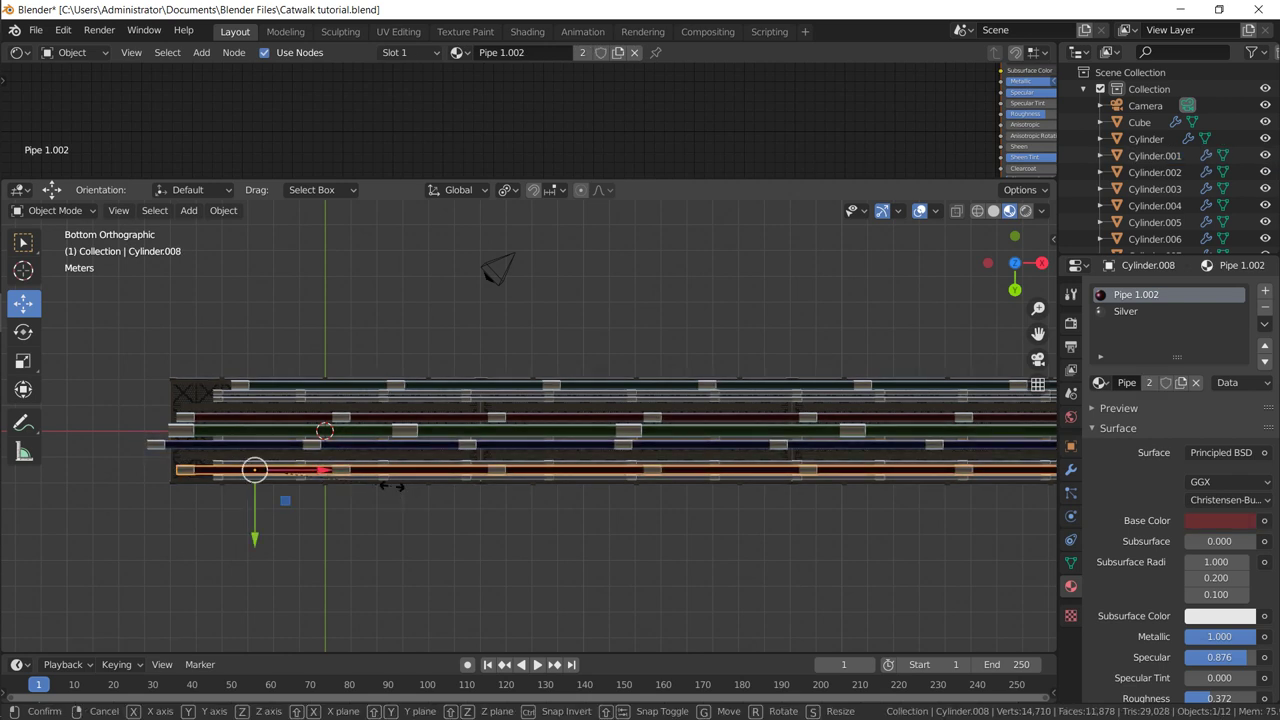
{"action": "key", "text": "s"}
{"action": "key", "text": "x"}
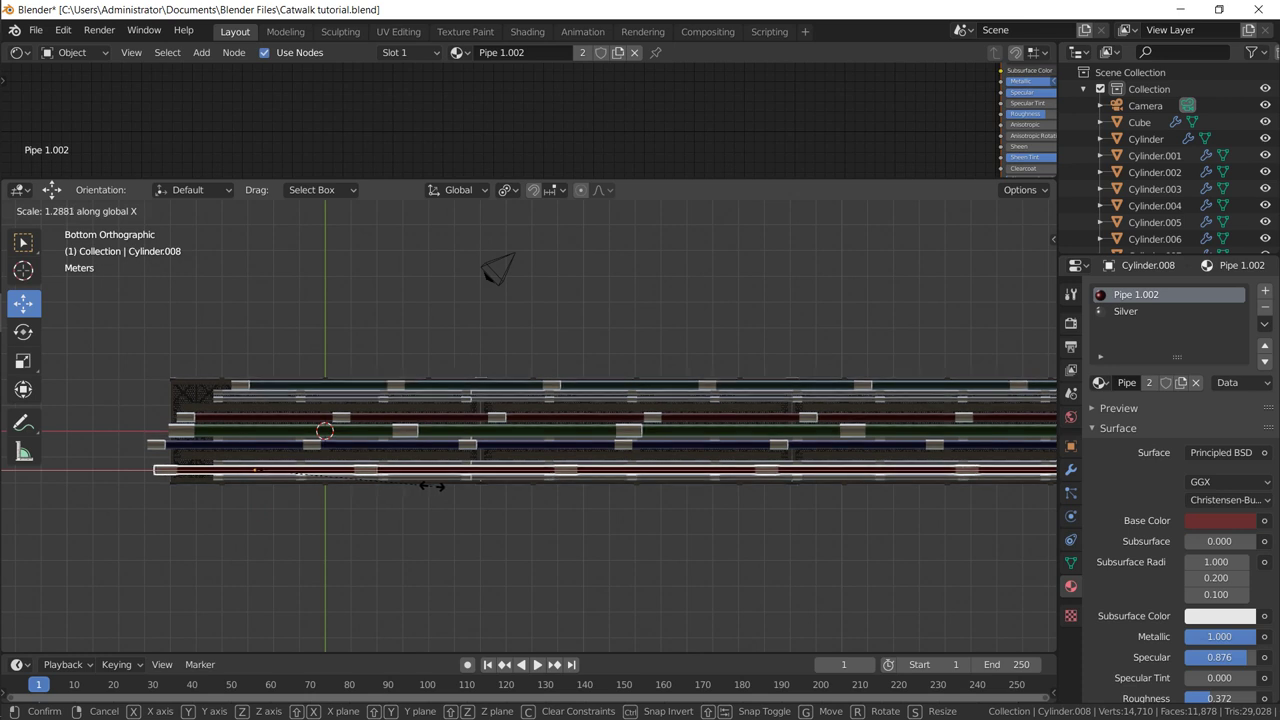
{"action": "left_click", "coordinate": [432, 490]}
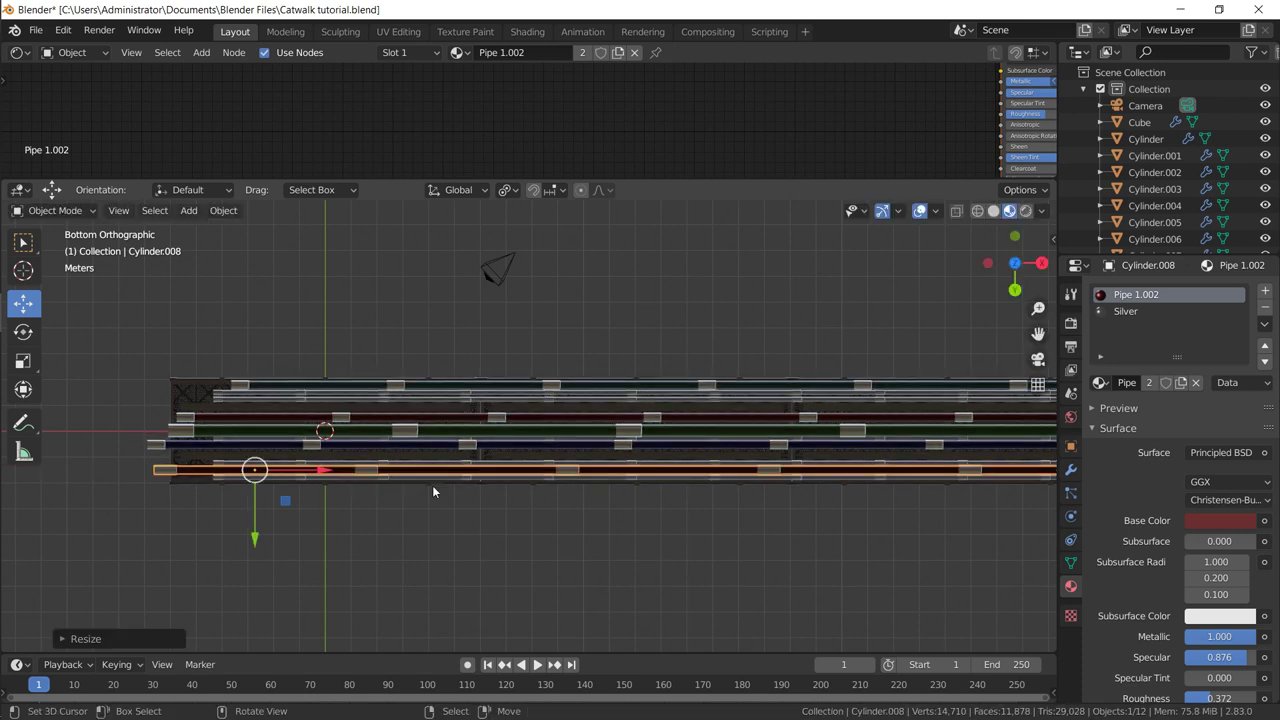
Step: Shorten the light grey pipe beside the teal pipe along X and slide it toward the catwalk's starting end
{"action": "left_click", "coordinate": [520, 395]}
{"action": "key", "text": "s"}
{"action": "key", "text": "x"}
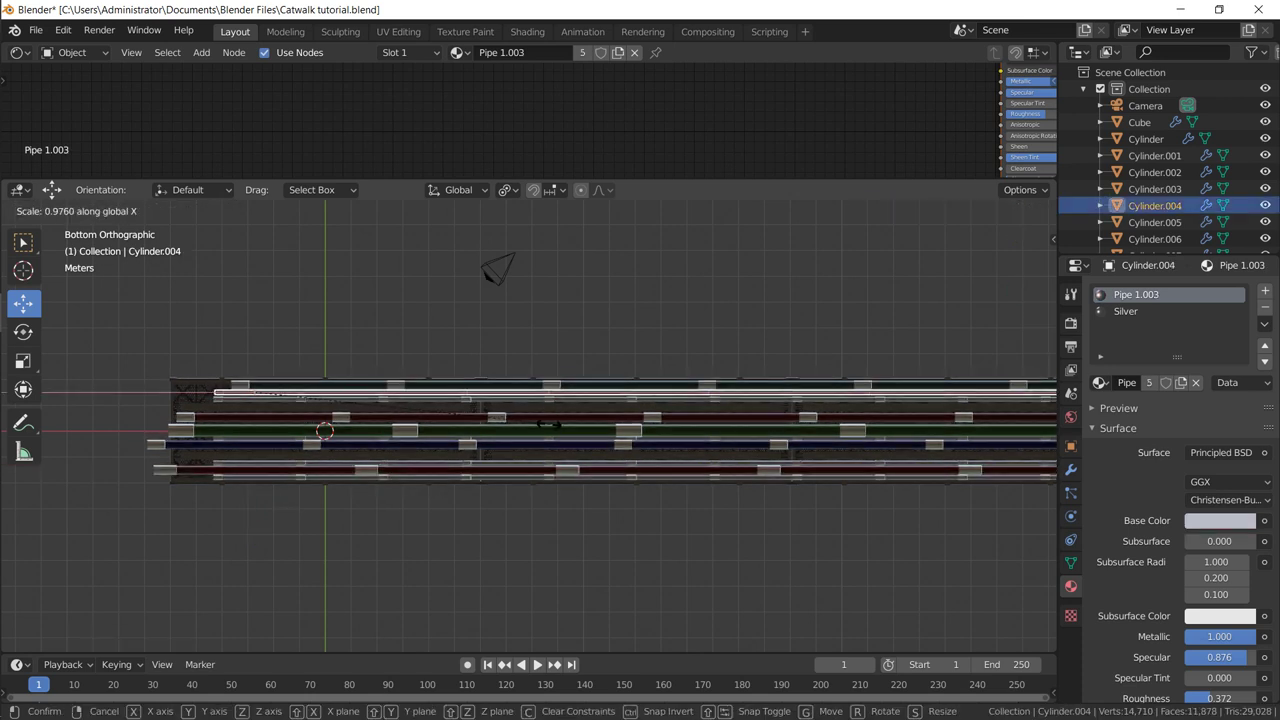
{"action": "left_click", "coordinate": [298, 408]}
{"action": "key", "text": "g"}
{"action": "key", "text": "x"}
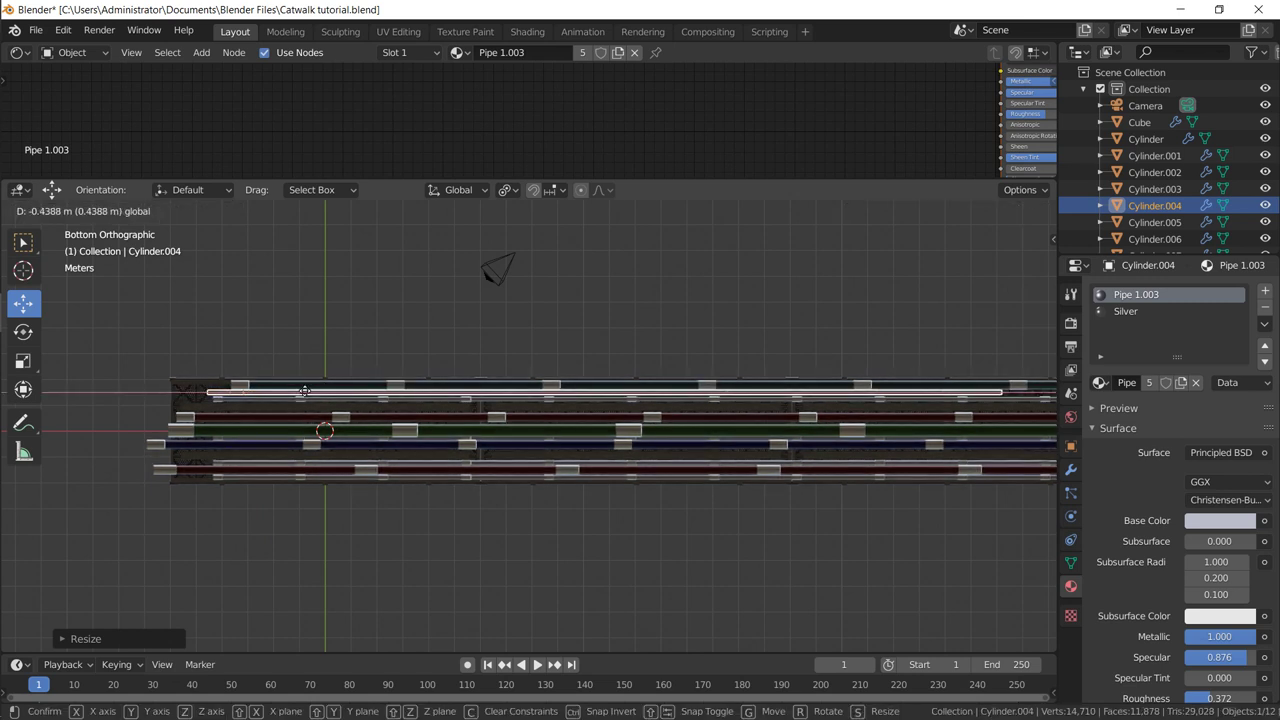
{"action": "left_click", "coordinate": [291, 397]}
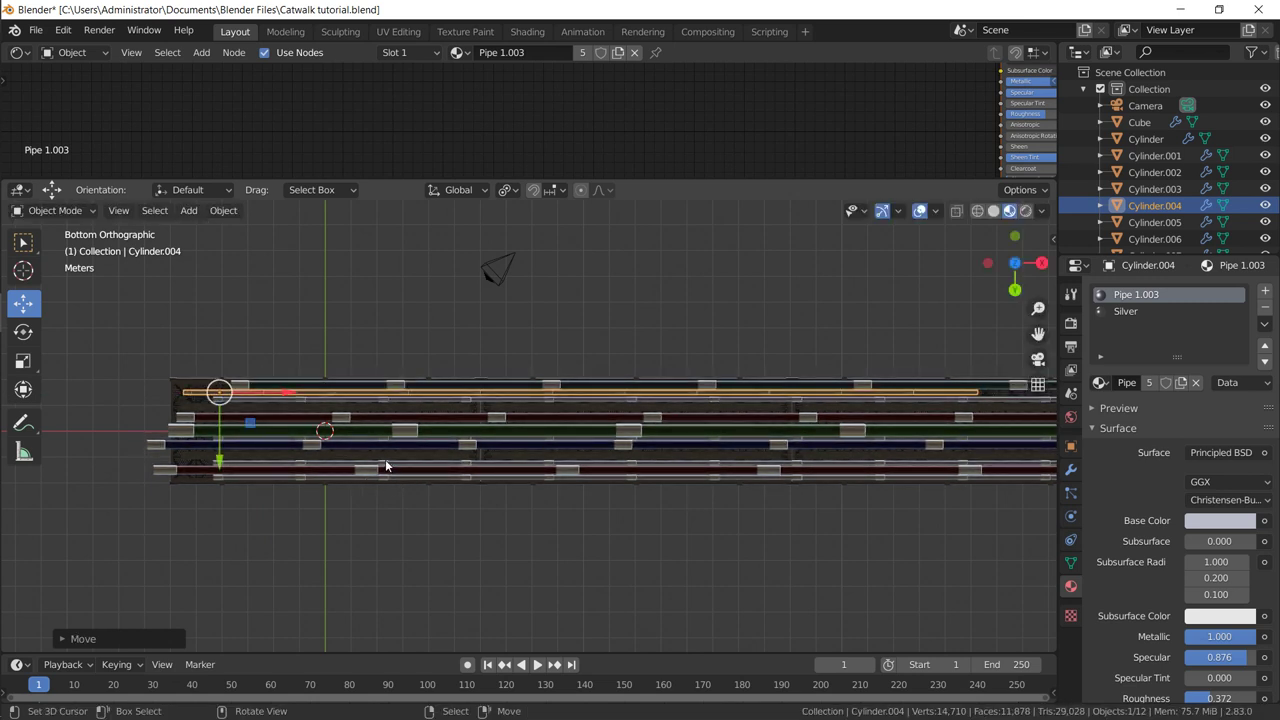
Step: Select the walkway, check the pipe ends at the far end of the catwalk, and save the file
{"action": "left_click", "coordinate": [385, 459]}
{"action": "middle_click_drag", "start_coordinate": [653, 437], "coordinate": [379, 444], "text": "shift"}
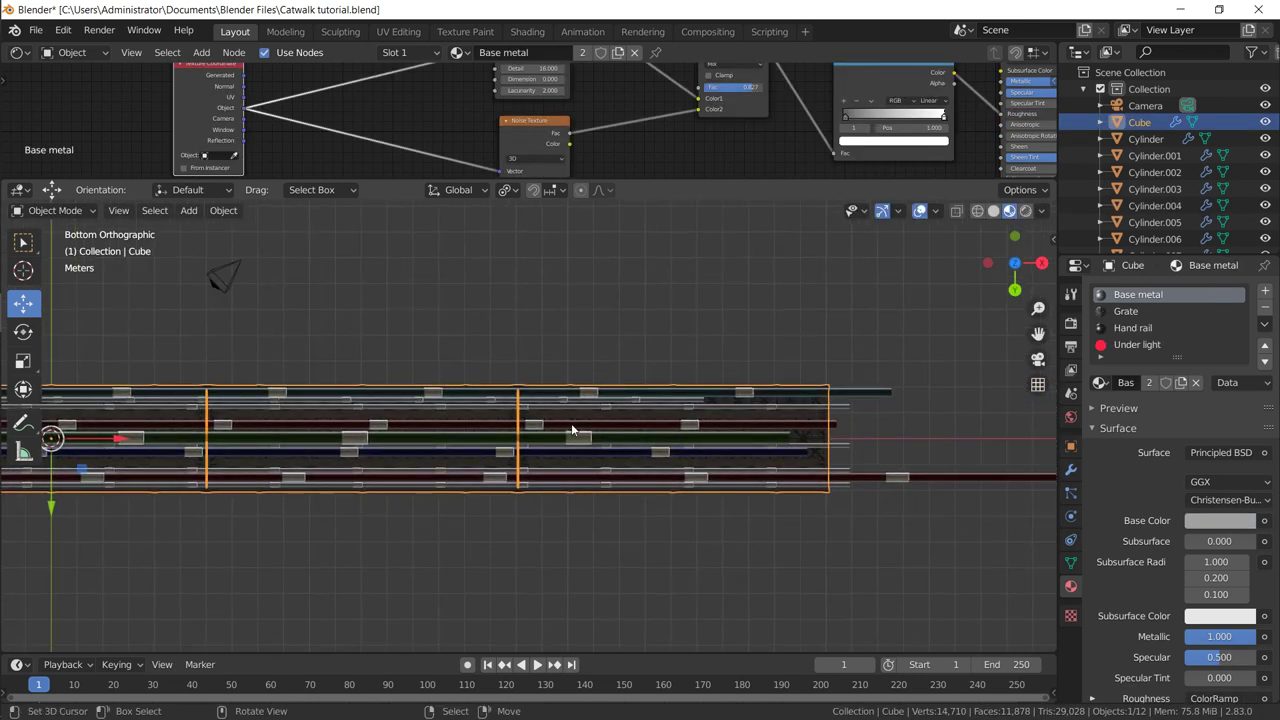
{"action": "middle_click_drag", "start_coordinate": [571, 423], "coordinate": [608, 490]}
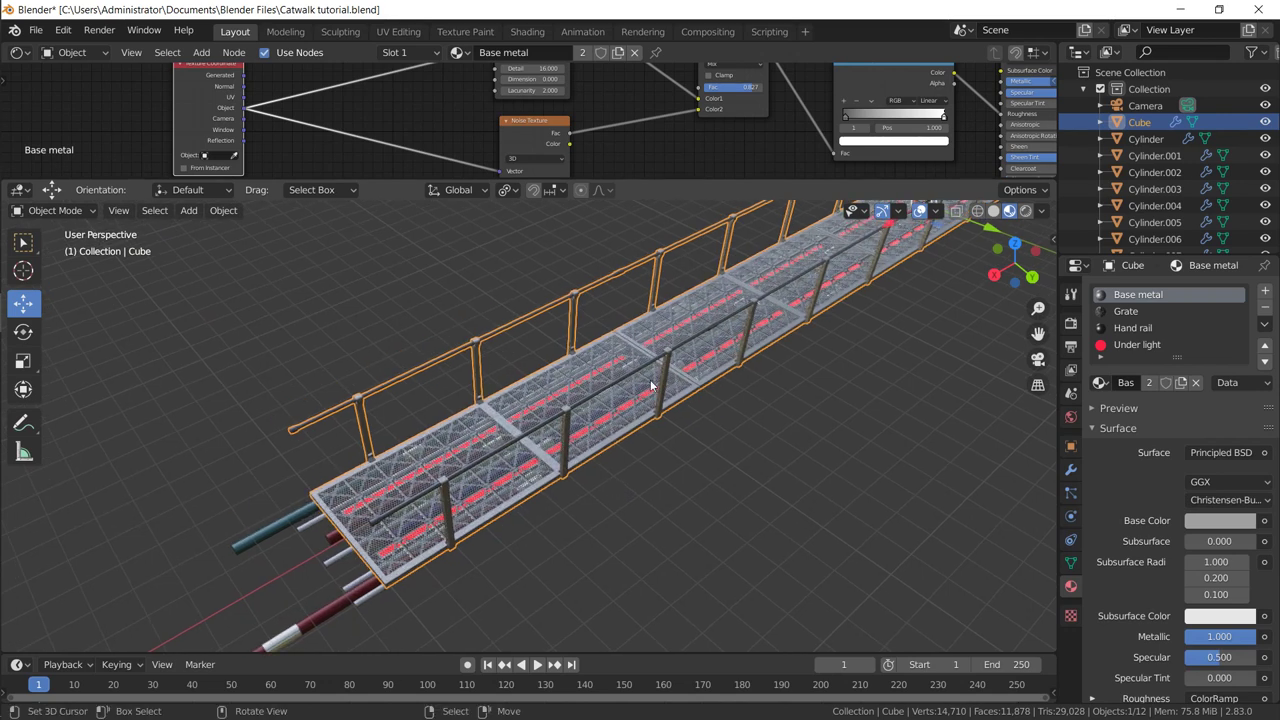
{"action": "key", "text": "ctrl+s"}
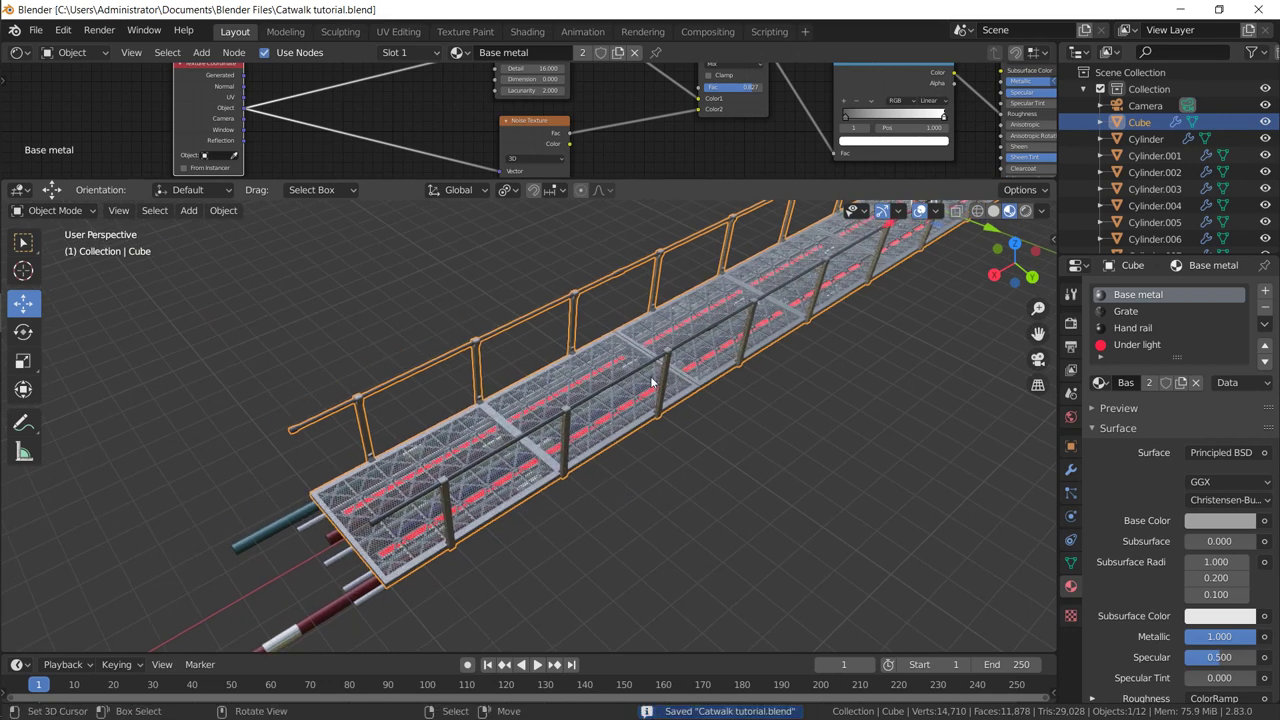
Step: Add an area light at the scene origin on the catwalk and bring it into view
{"action": "scroll", "coordinate": [651, 381], "scroll_direction": "down", "scroll_amount": 3}
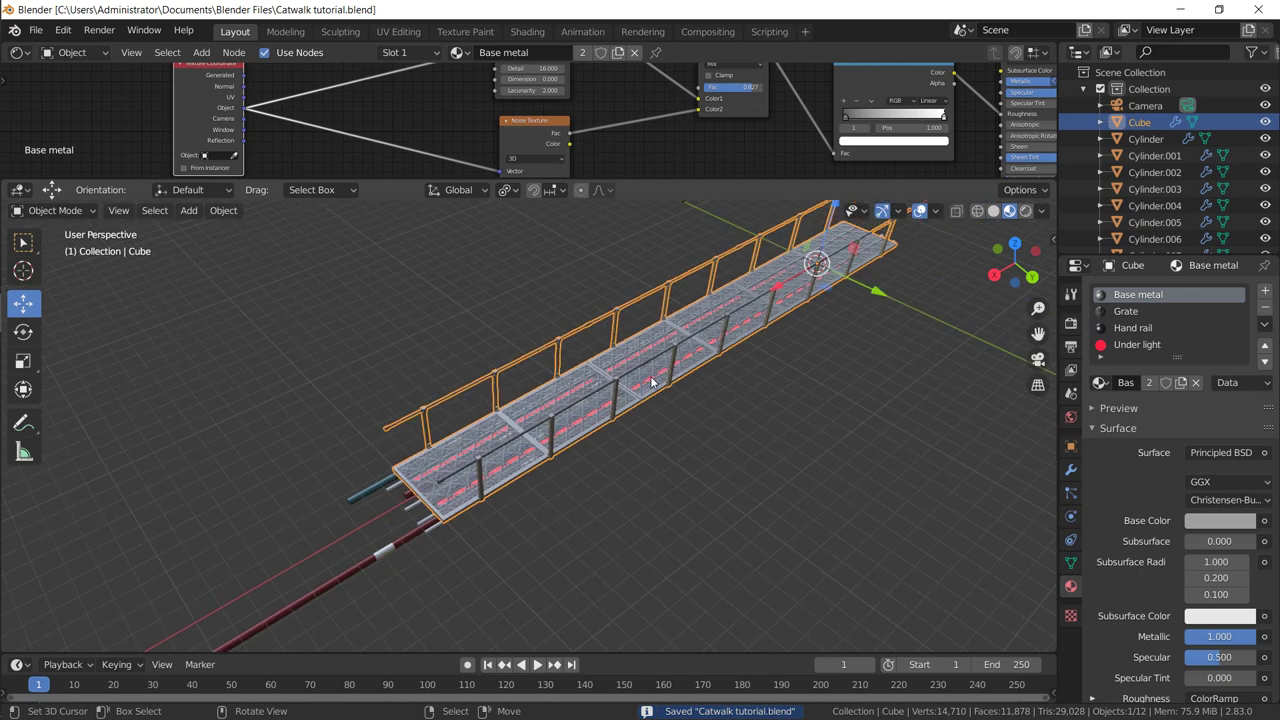
{"action": "middle_click_drag", "start_coordinate": [643, 365], "coordinate": [520, 416]}
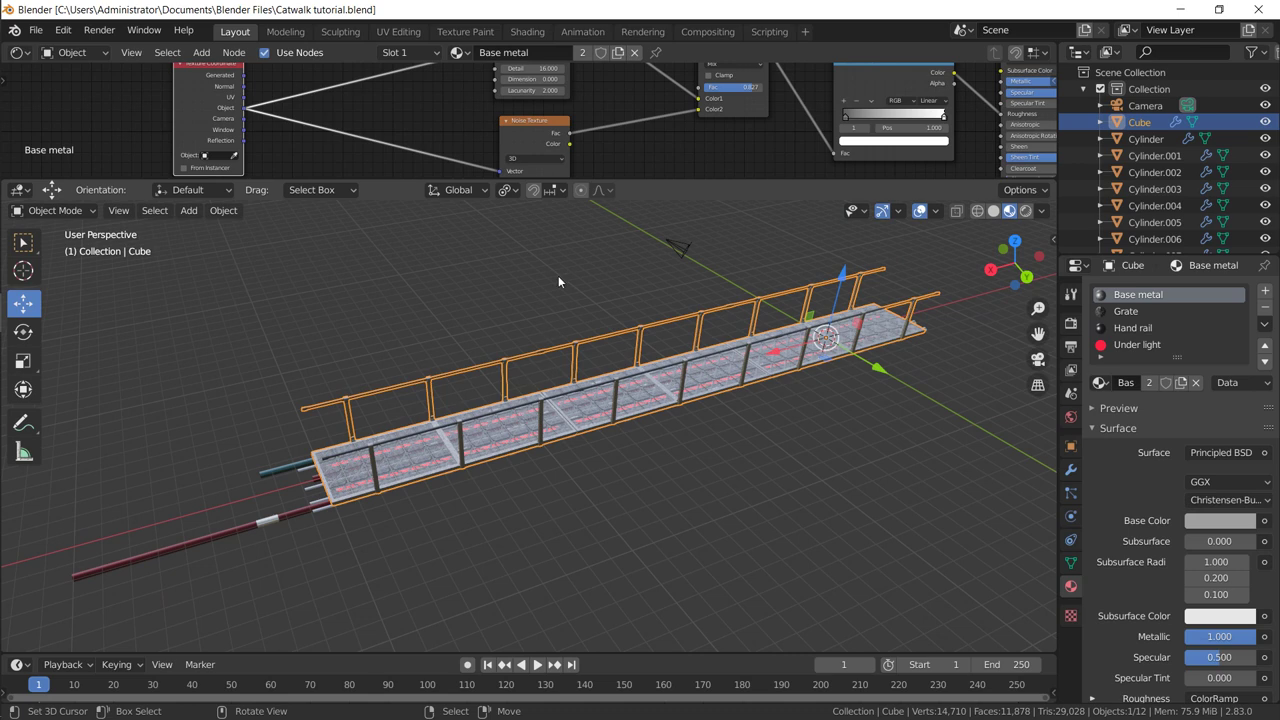
{"action": "mouse_move", "coordinate": [566, 279]}
{"action": "middle_mouse_down"}
{"action": "mouse_move", "coordinate": [809, 283]}
{"action": "mouse_move", "coordinate": [761, 312]}
{"action": "mouse_move", "coordinate": [726, 304]}
{"action": "middle_mouse_up"}
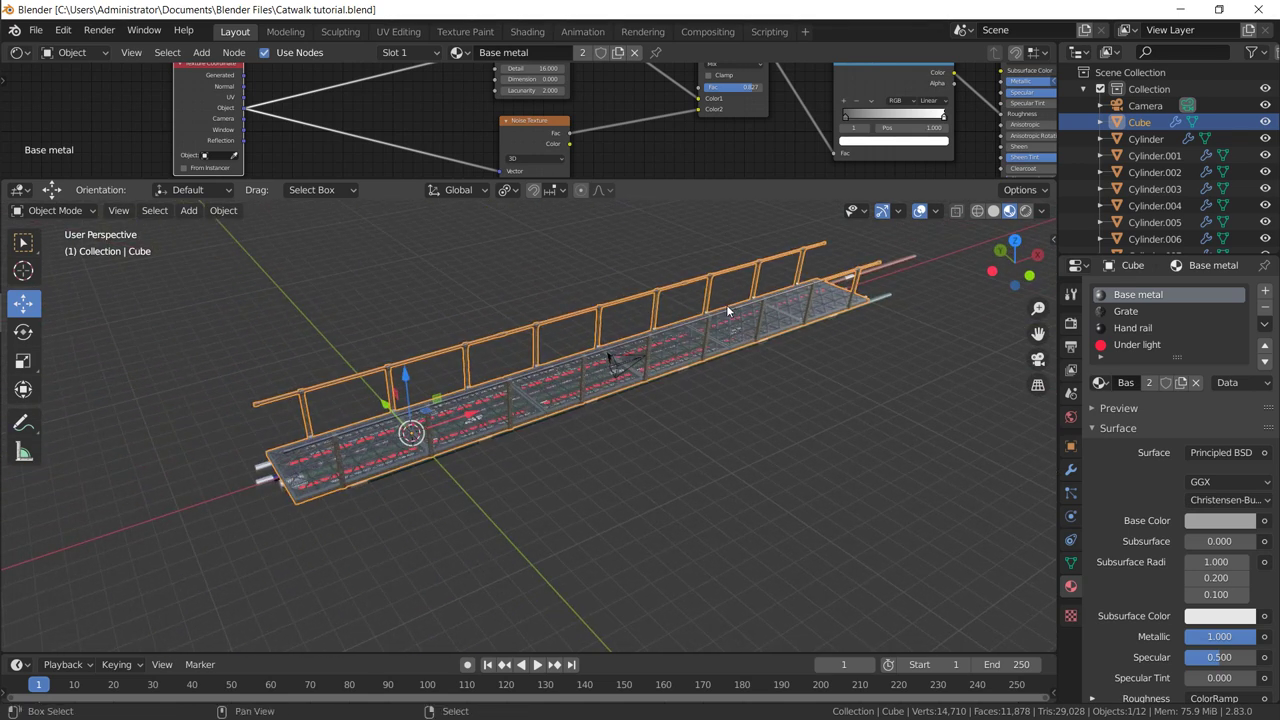
{"action": "key", "text": "shift+a"}
{"action": "mouse_move", "coordinate": [714, 516]}
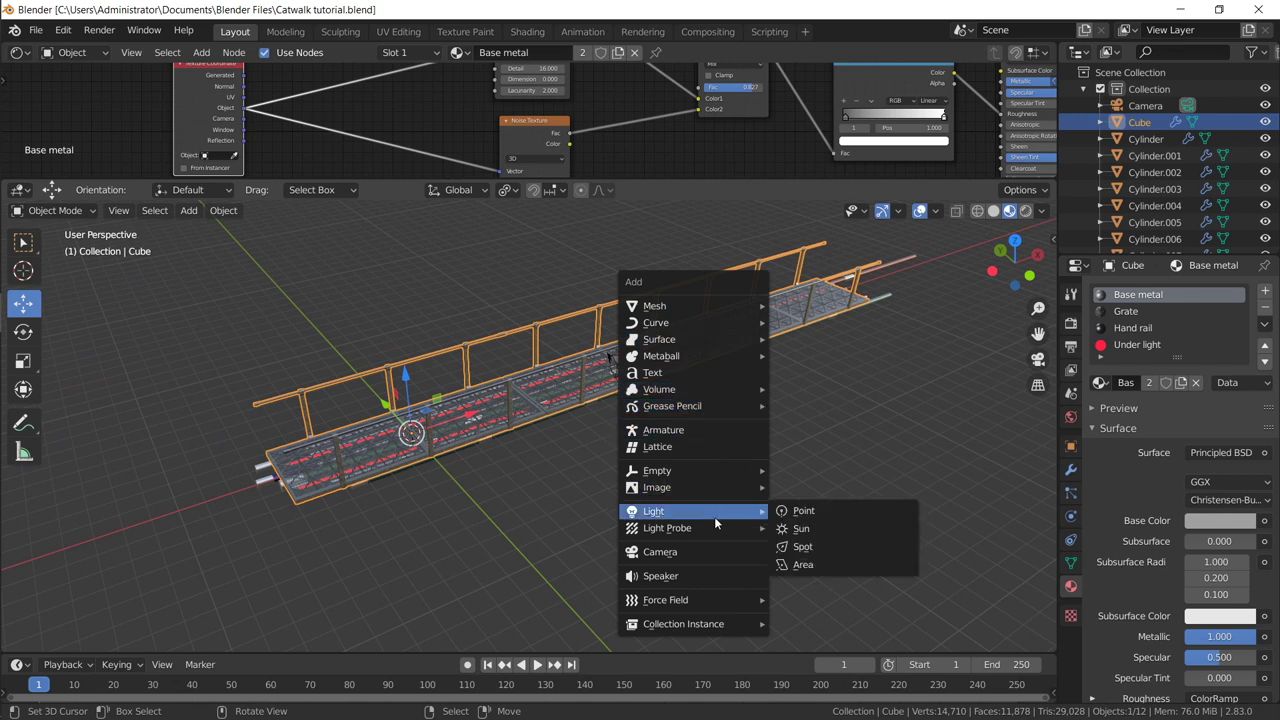
{"action": "left_click", "coordinate": [815, 565]}
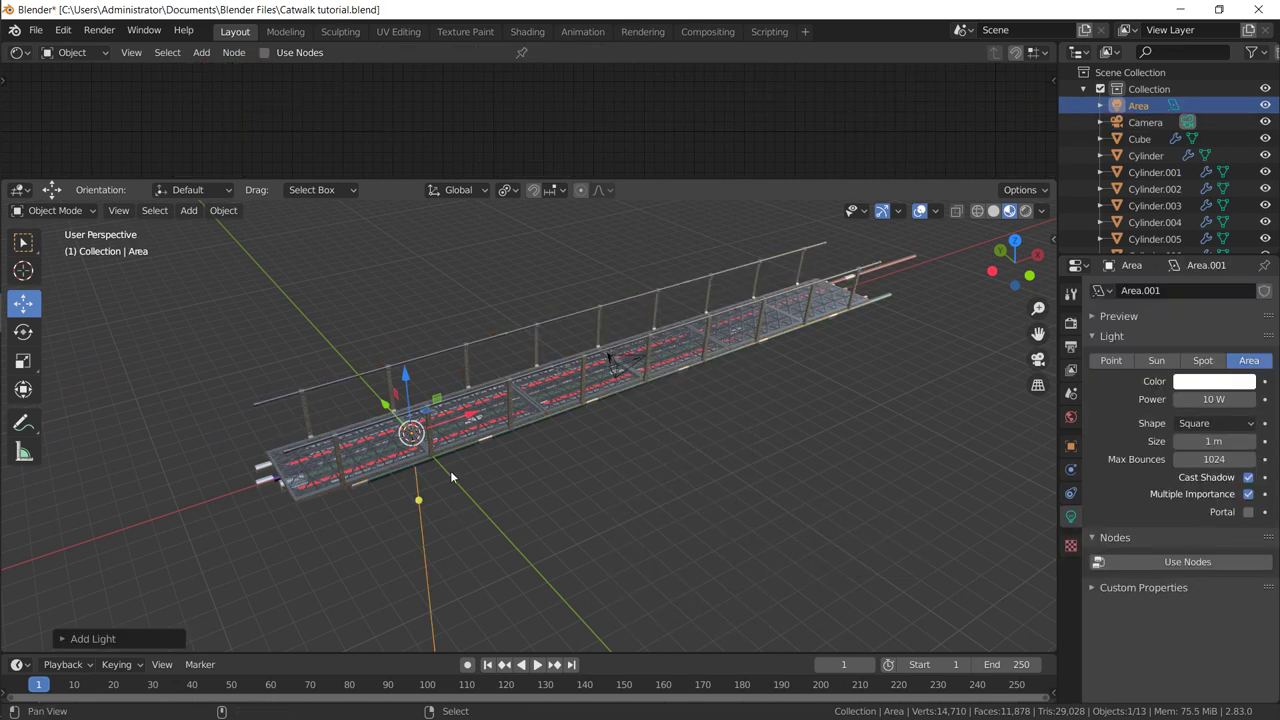
{"action": "key", "text": "KP_Decimal"}
{"action": "scroll", "coordinate": [499, 317], "scroll_direction": "down", "scroll_amount": 5}
{"action": "middle_click_drag", "start_coordinate": [499, 317], "coordinate": [516, 373]}
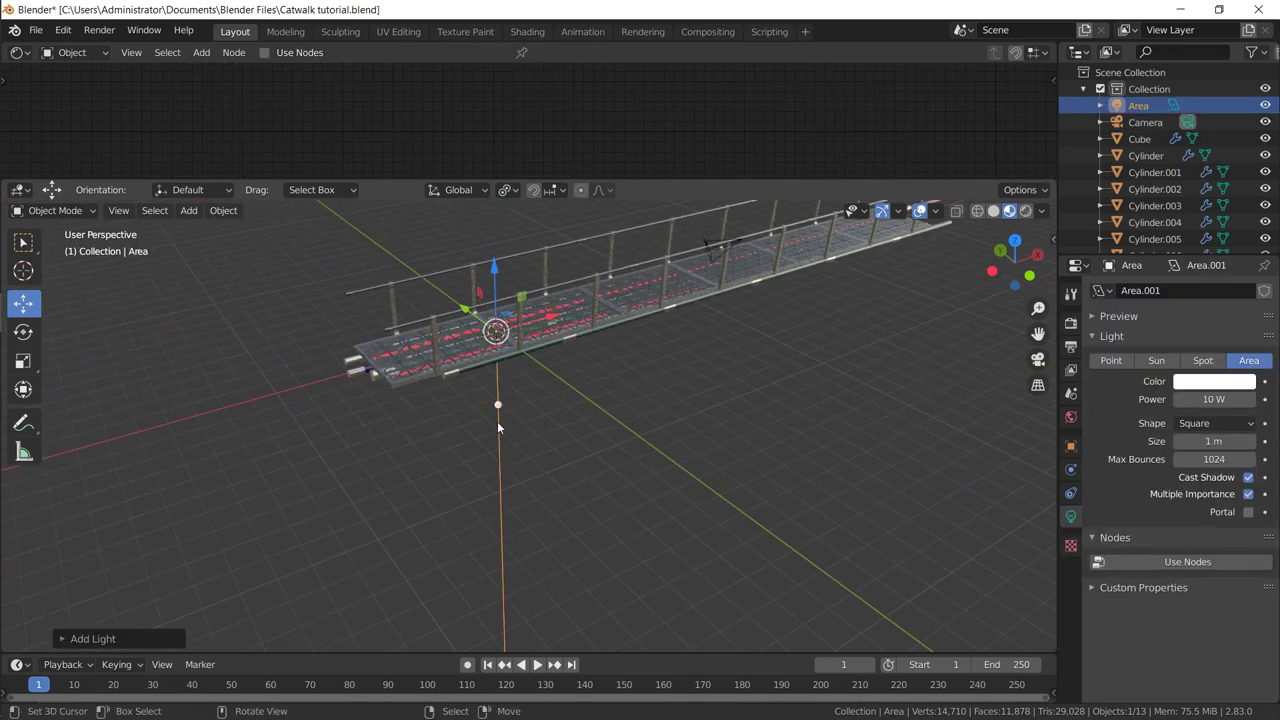
Step: Raise the area light along Z until it hangs above the catwalk's handrails
{"action": "middle_click_drag", "start_coordinate": [529, 420], "coordinate": [536, 493]}
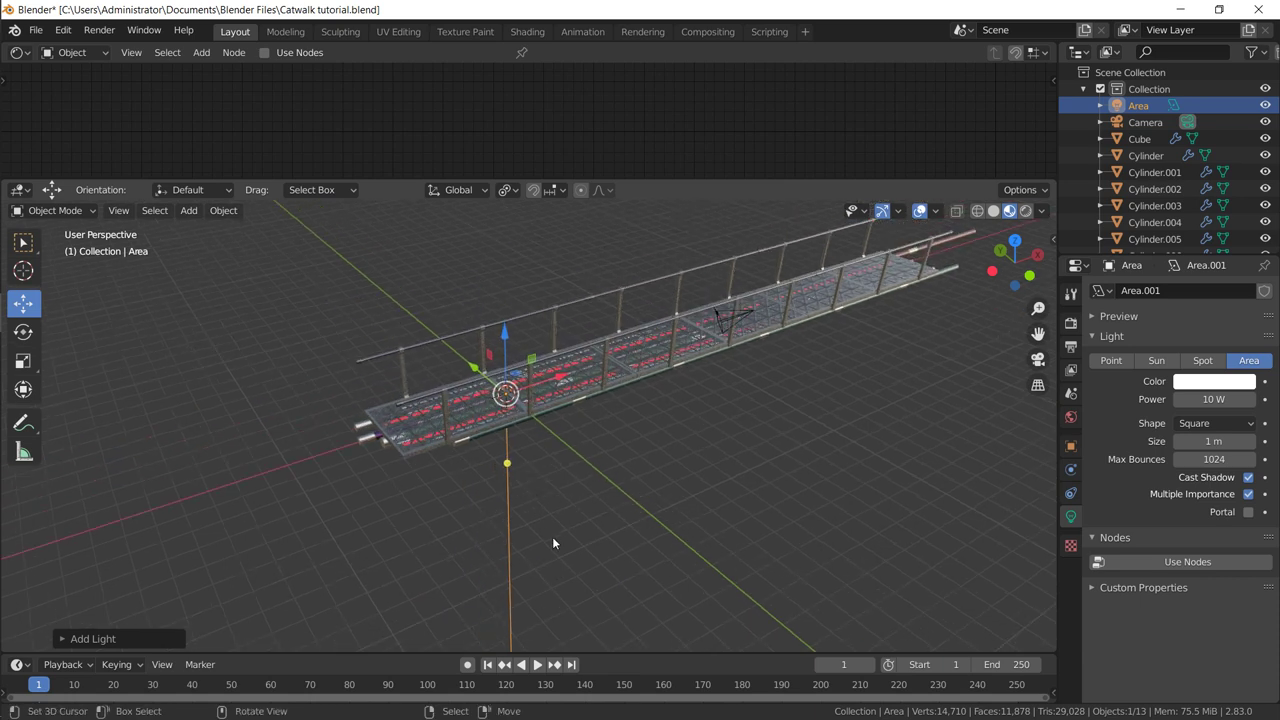
{"action": "key", "text": "g"}
{"action": "key", "text": "z"}
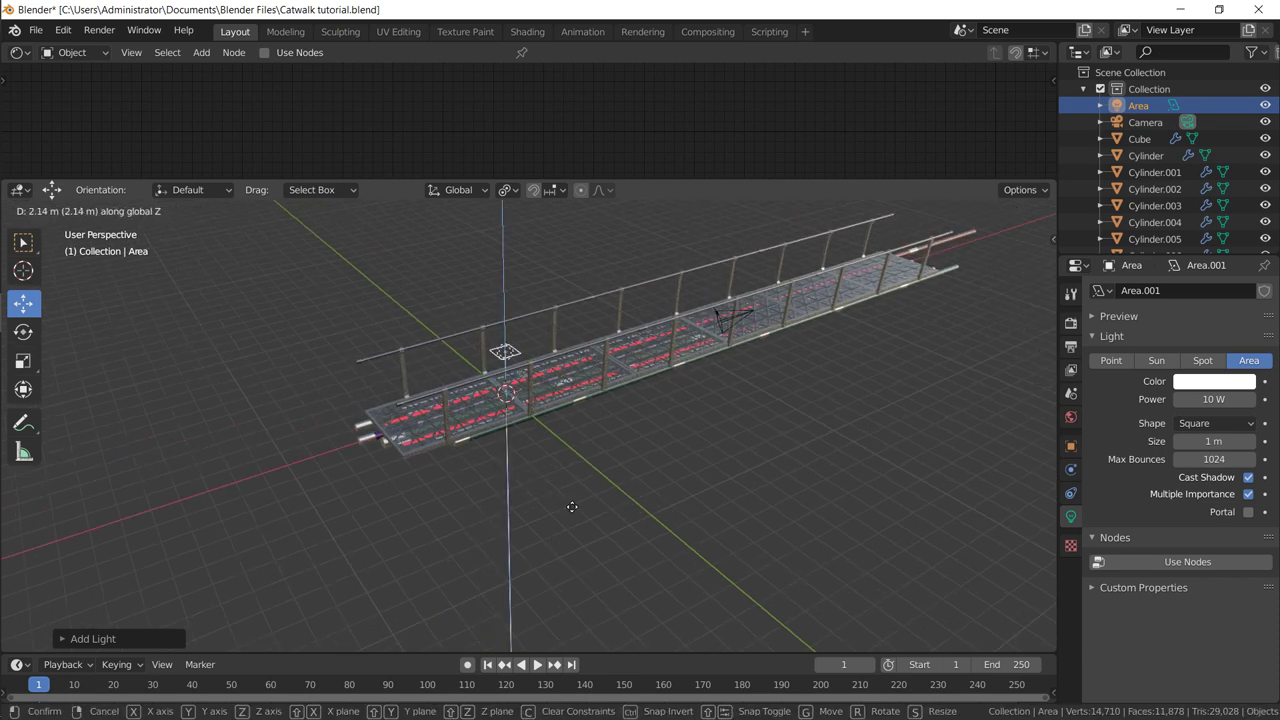
{"action": "left_click", "coordinate": [574, 459]}
{"action": "key", "text": "KP_Decimal"}
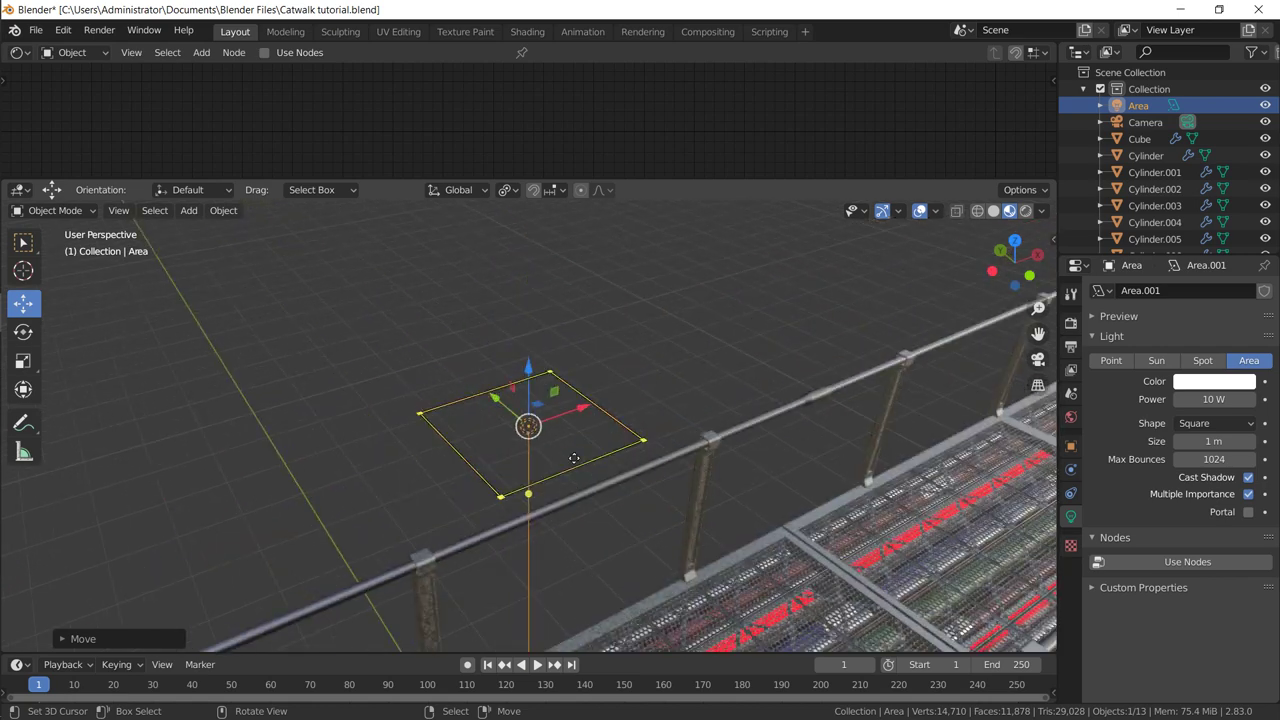
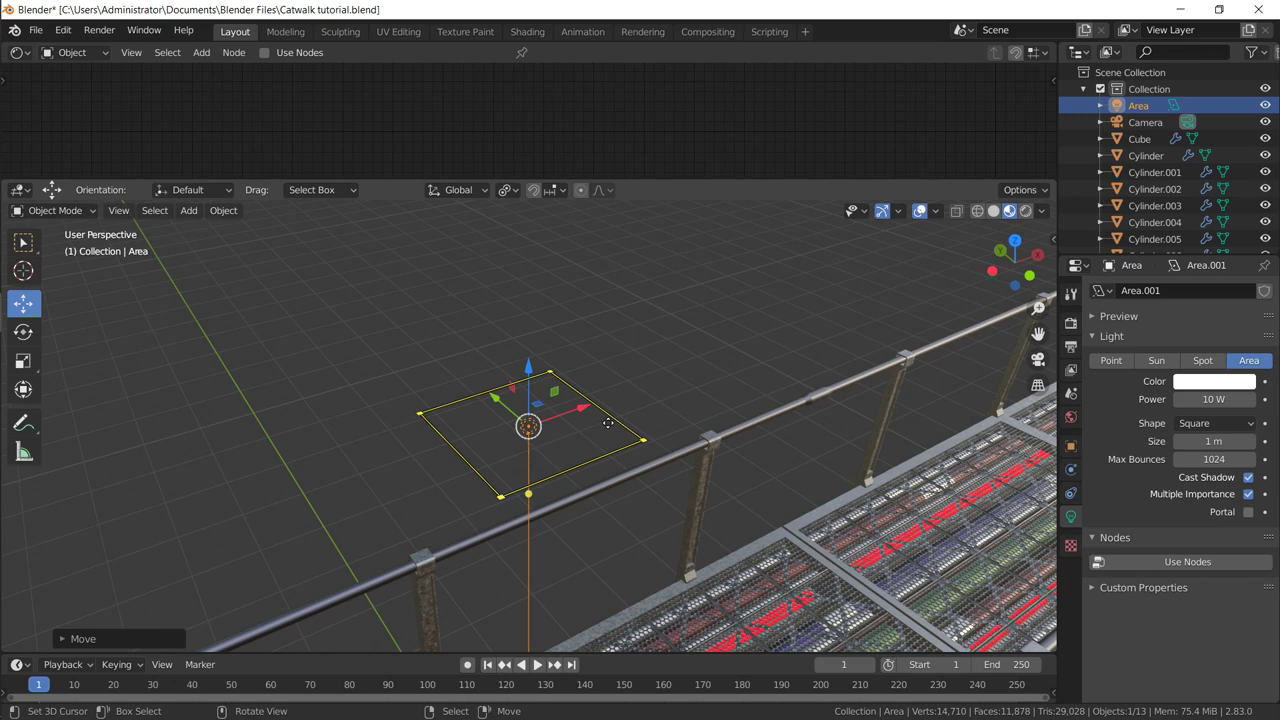
{"action": "scroll", "coordinate": [653, 388], "scroll_direction": "down", "scroll_amount": 6}
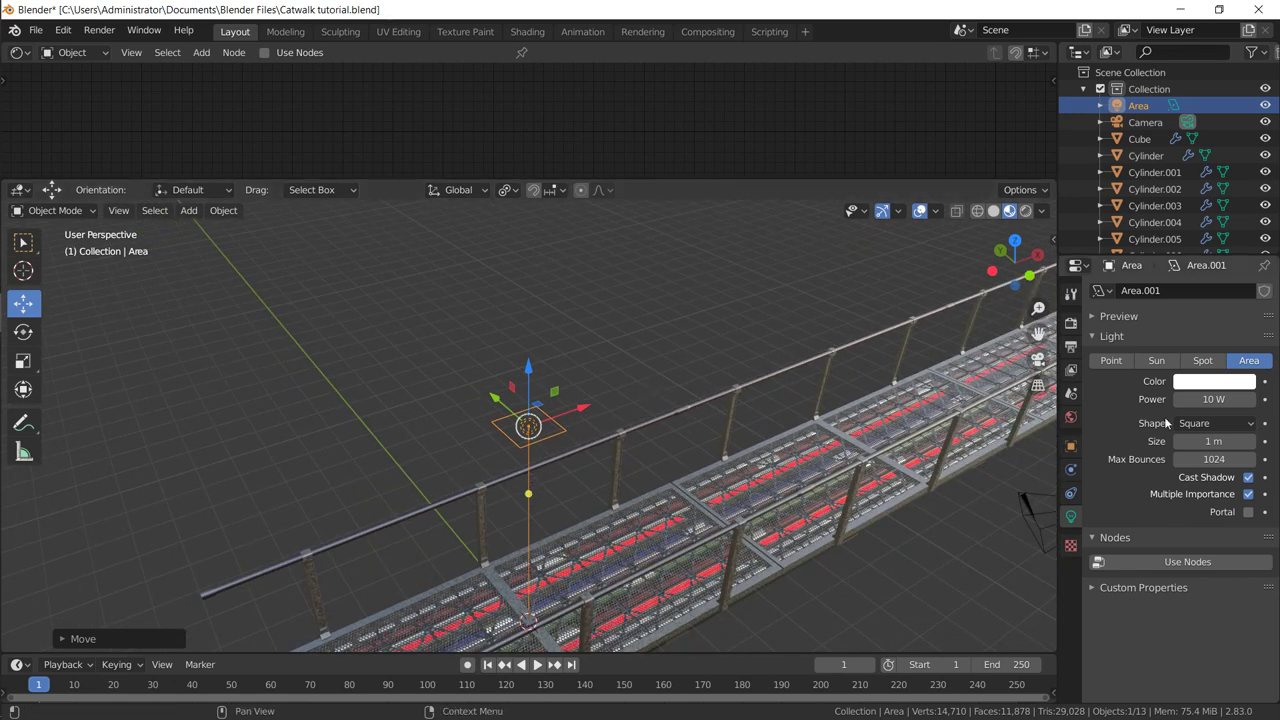
Step: Set the area light's power to 20 W and its colour to pale green with hue 0.370 and saturation 0.227
{"action": "left_click", "coordinate": [1210, 399]}
{"action": "type", "text": "20"}
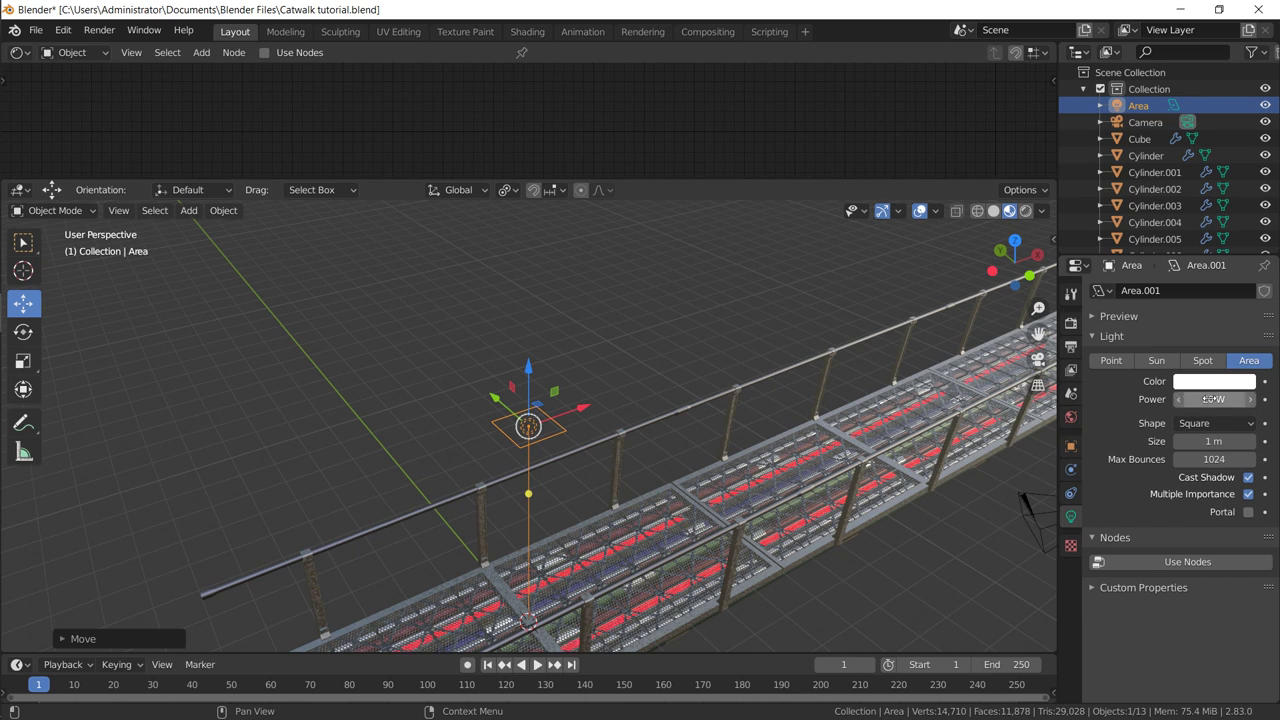
{"action": "key", "text": "Return"}
{"action": "left_click", "coordinate": [1206, 381]}
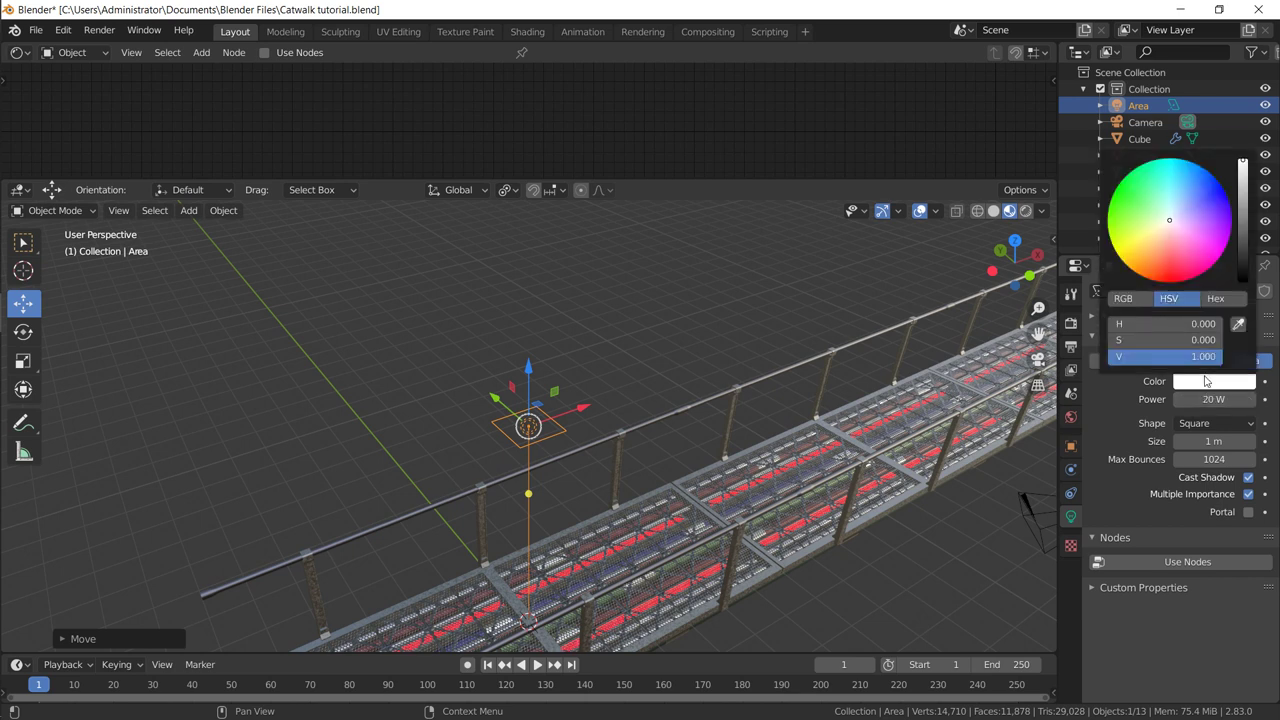
{"action": "left_click", "coordinate": [1165, 219]}
{"action": "left_click_drag", "start_coordinate": [1165, 219], "coordinate": [1160, 214]}
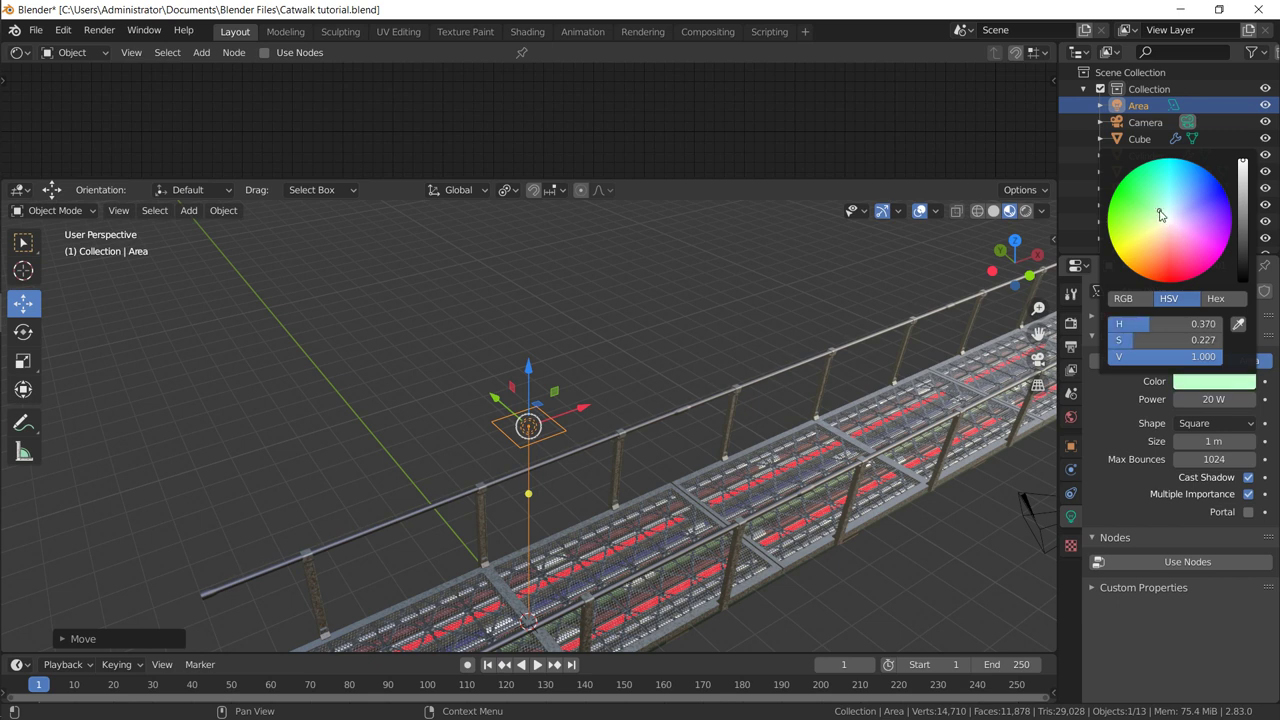
Step: Change the area light's shape to Rectangle and set its Y size to 5 m
{"action": "left_click", "coordinate": [1212, 424]}
{"action": "left_click", "coordinate": [1203, 461]}
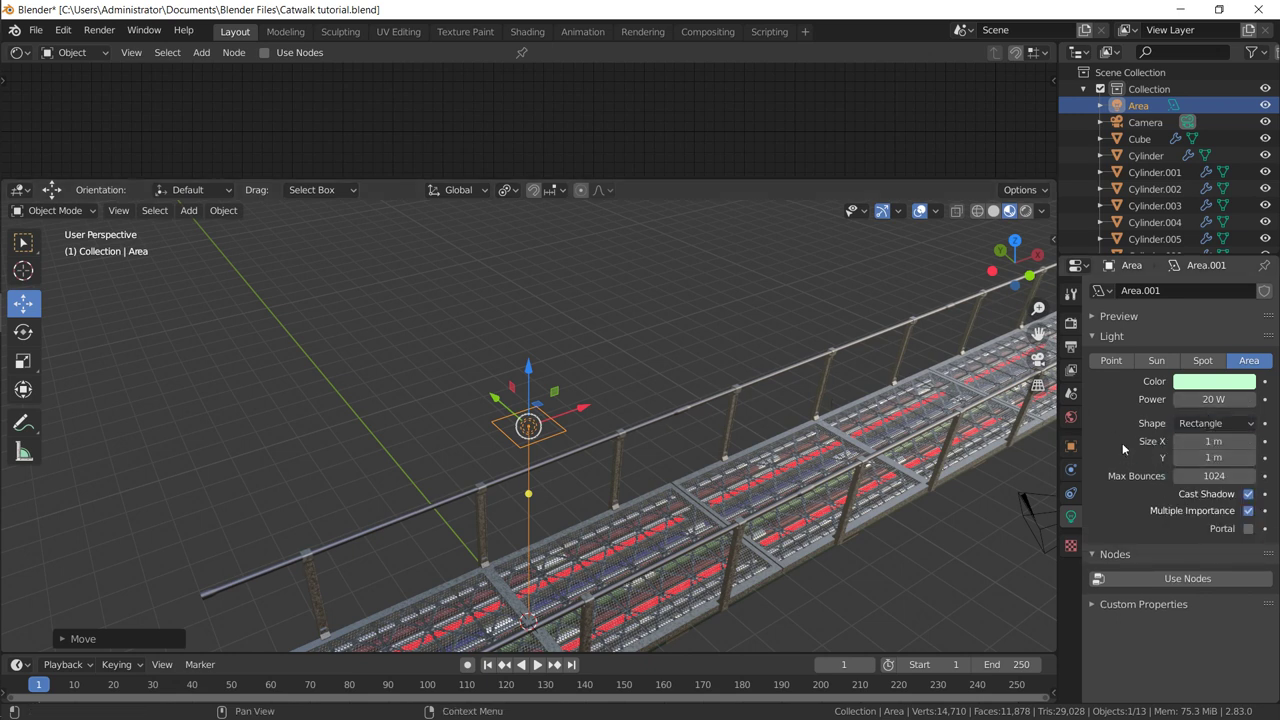
{"action": "left_click", "coordinate": [1210, 457]}
{"action": "type", "text": "2"}
{"action": "key", "text": "Return"}
{"action": "middle_click_drag", "start_coordinate": [742, 400], "coordinate": [775, 430]}
{"action": "double_click", "coordinate": [1213, 457]}
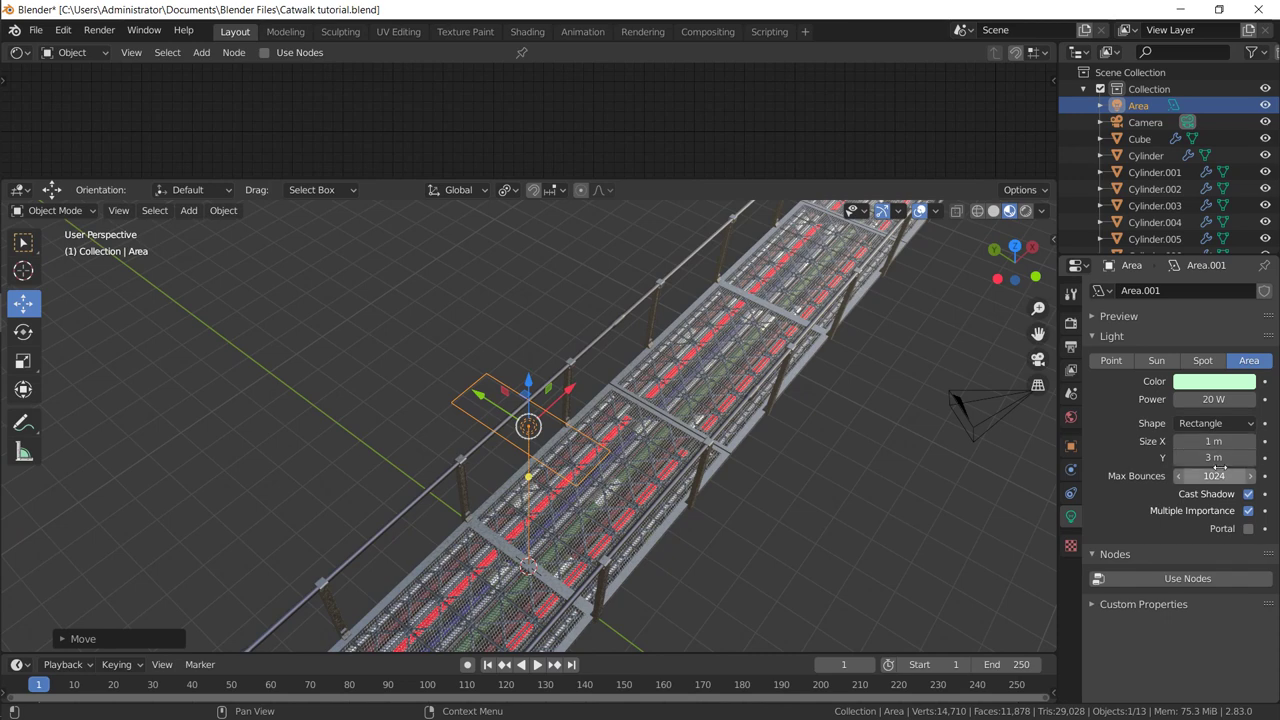
{"action": "type", "text": "5"}
{"action": "key", "text": "Return"}
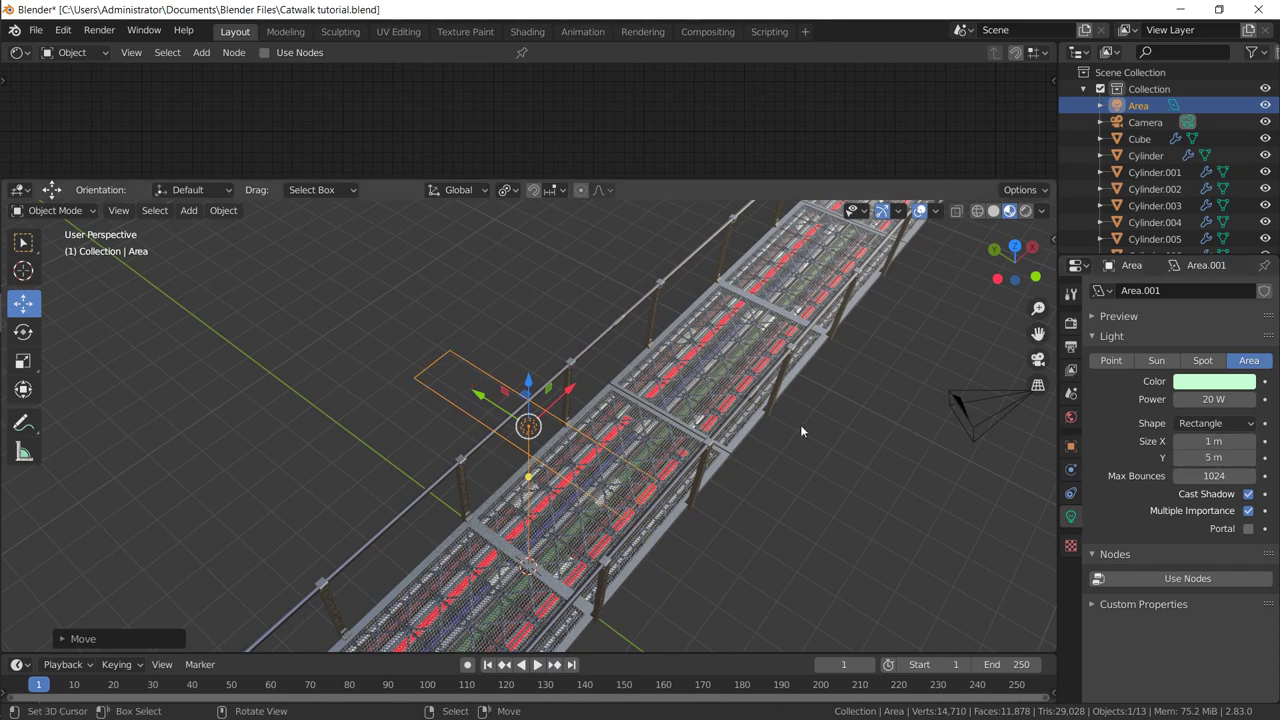
Step: Enable snapping and move the area light along X from the origin to above the first railing post
{"action": "scroll", "coordinate": [772, 417], "scroll_direction": "down", "scroll_amount": 5}
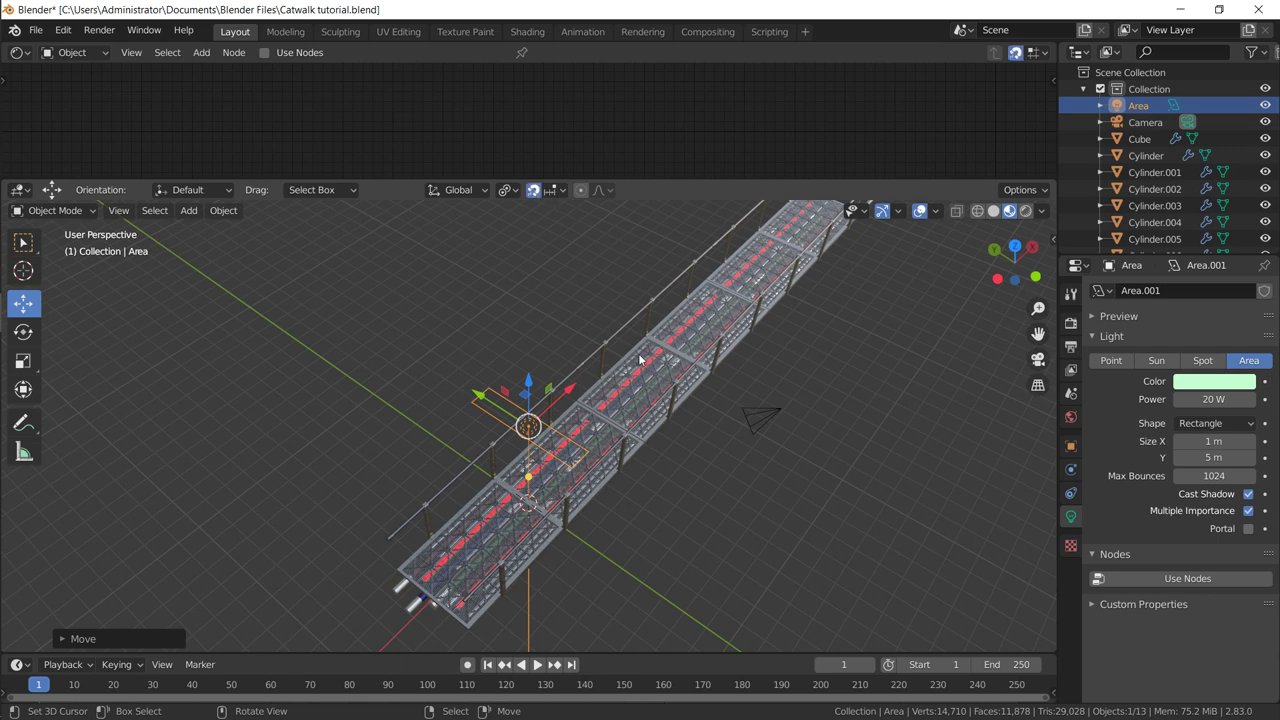
{"action": "key", "text": "KP_1"}
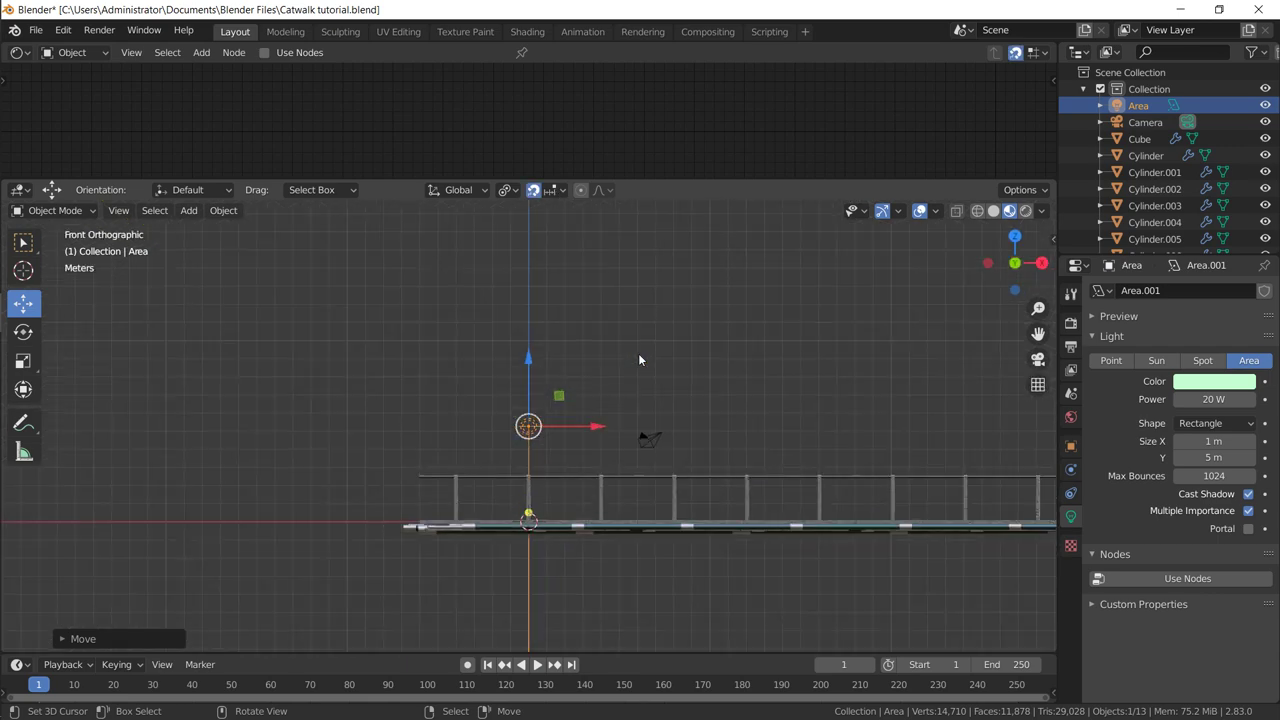
{"action": "middle_click_drag", "start_coordinate": [640, 360], "coordinate": [442, 374], "text": "shift"}
{"action": "key", "text": "g"}
{"action": "key", "text": "x"}
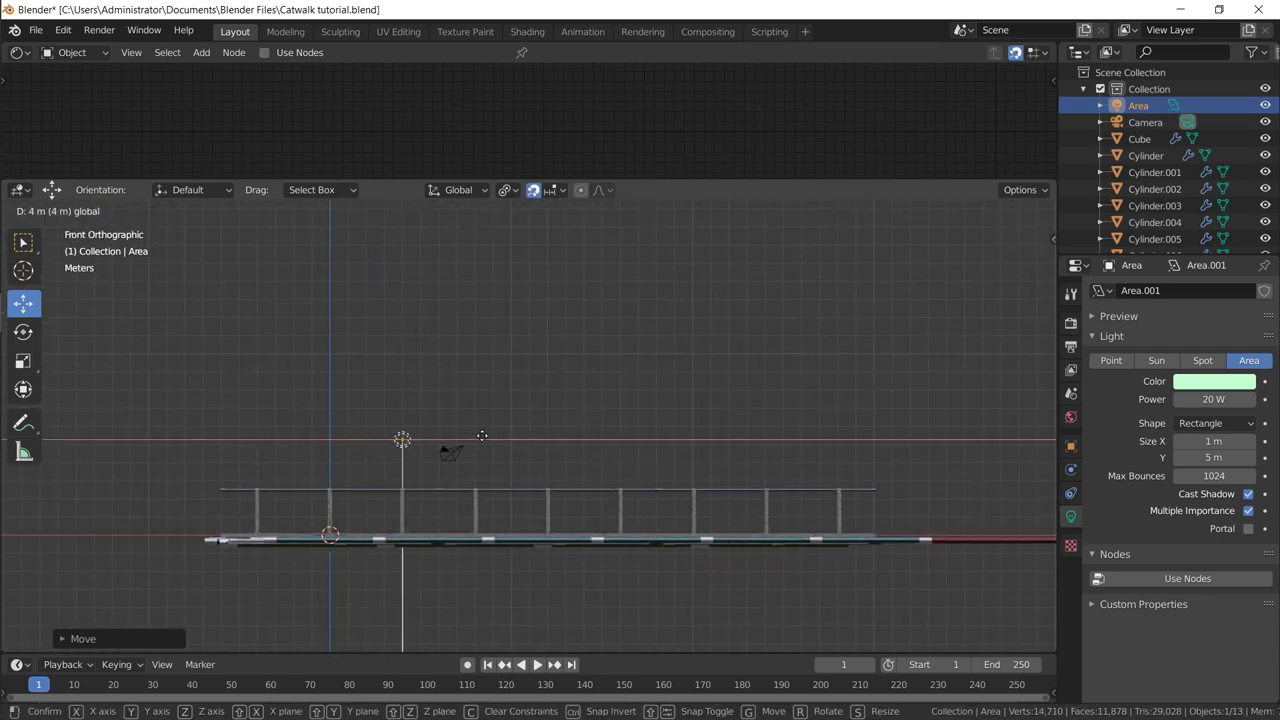
{"action": "left_click", "coordinate": [335, 468]}
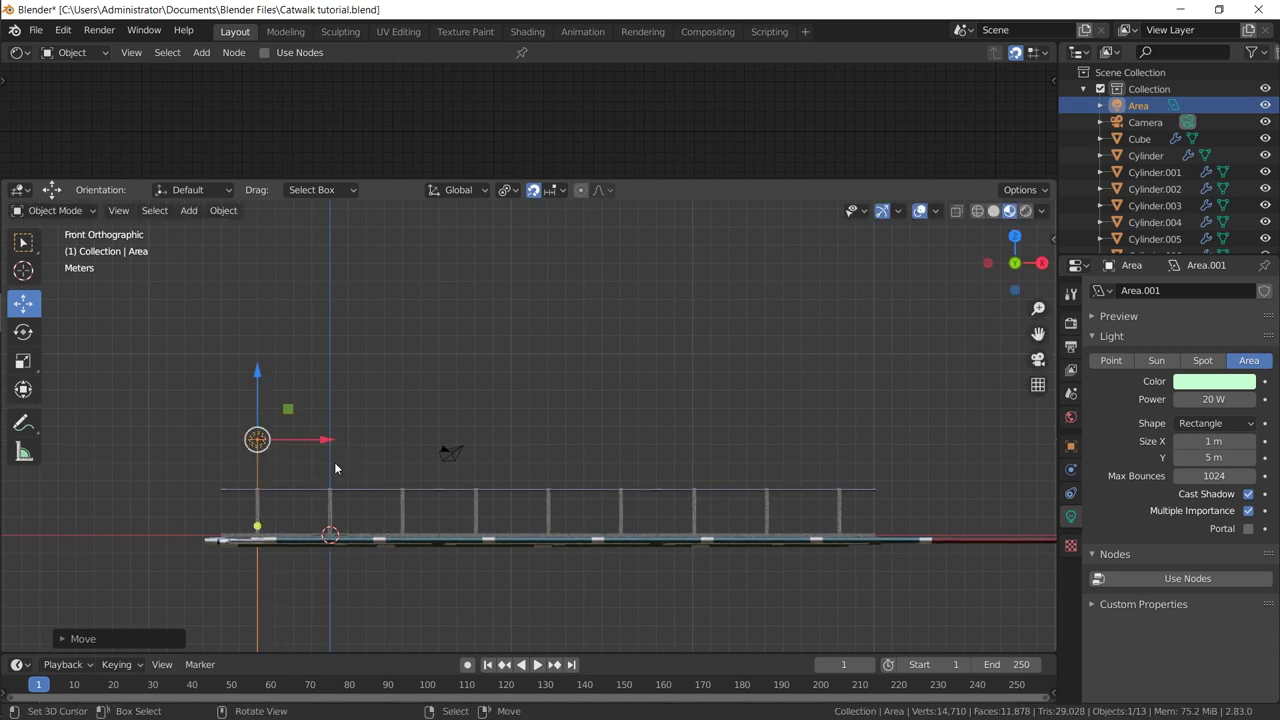
Step: Try shifting the light 2 m along X and repeating linked duplicates of it every 4 m along the catwalk
{"action": "left_click_drag", "start_coordinate": [325, 443], "coordinate": [375, 447]}
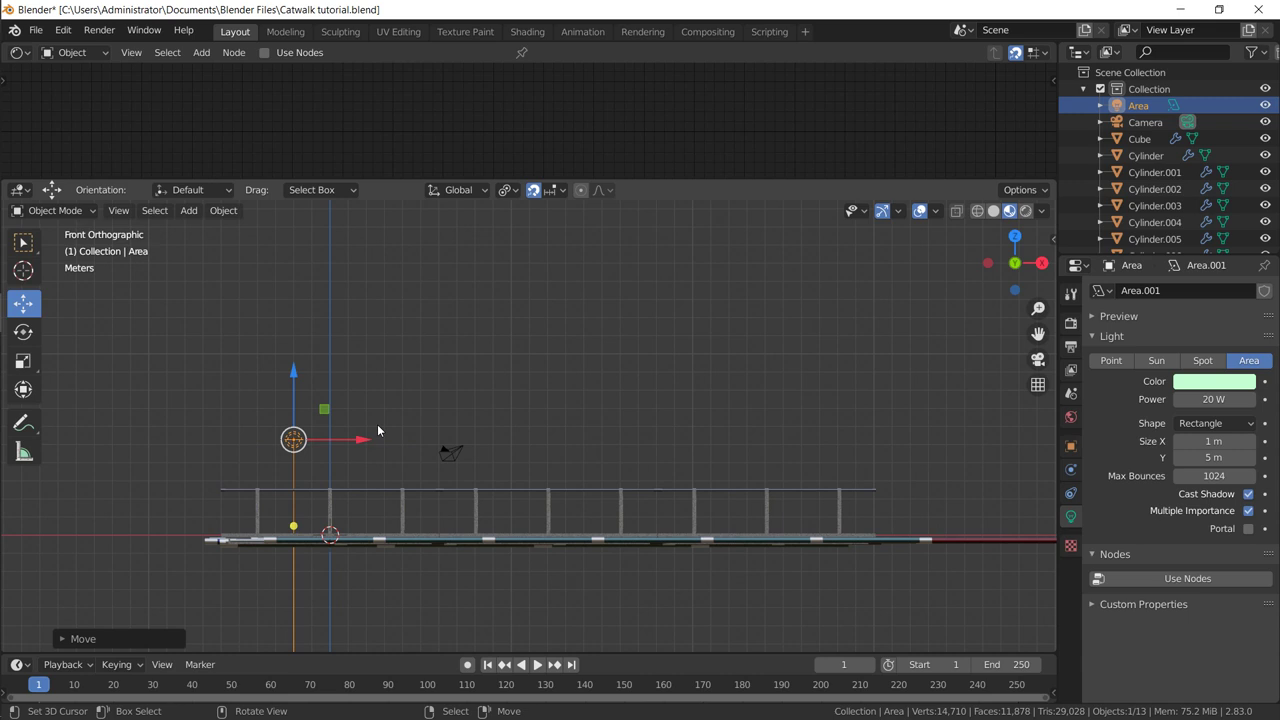
{"action": "key", "text": "shift+d"}
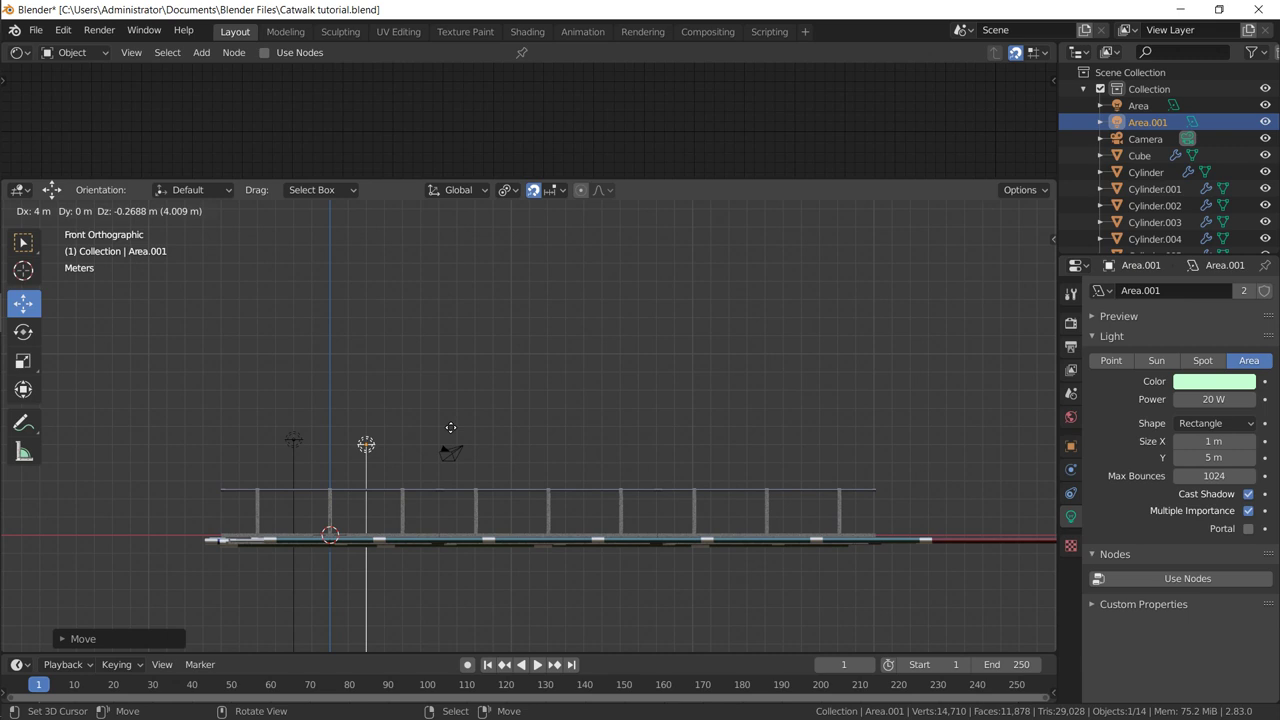
{"action": "left_click", "coordinate": [450, 427]}
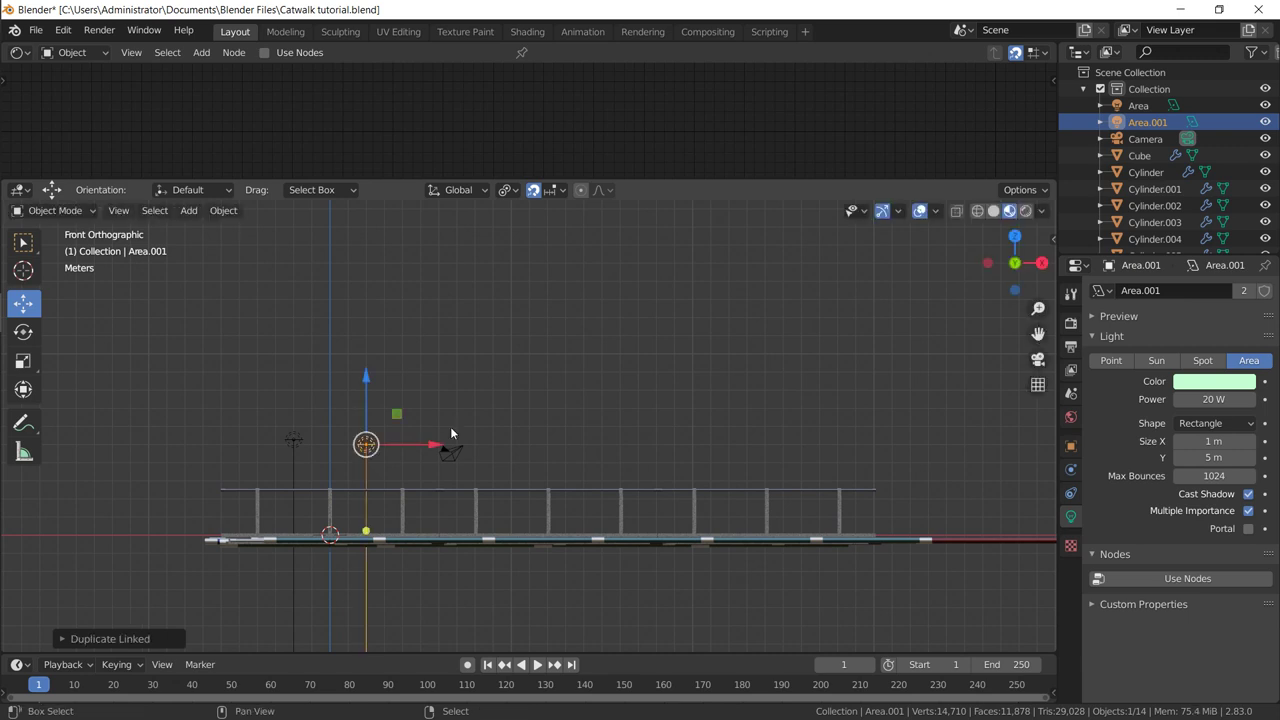
{"action": "key", "text": "shift+r"}
{"action": "key", "text": "shift+r"}
{"action": "key", "text": "shift+r"}
{"action": "key", "text": "shift+r"}
{"action": "key", "text": "shift+r"}
{"action": "key", "text": "shift+r"}
{"action": "key", "text": "shift+r"}
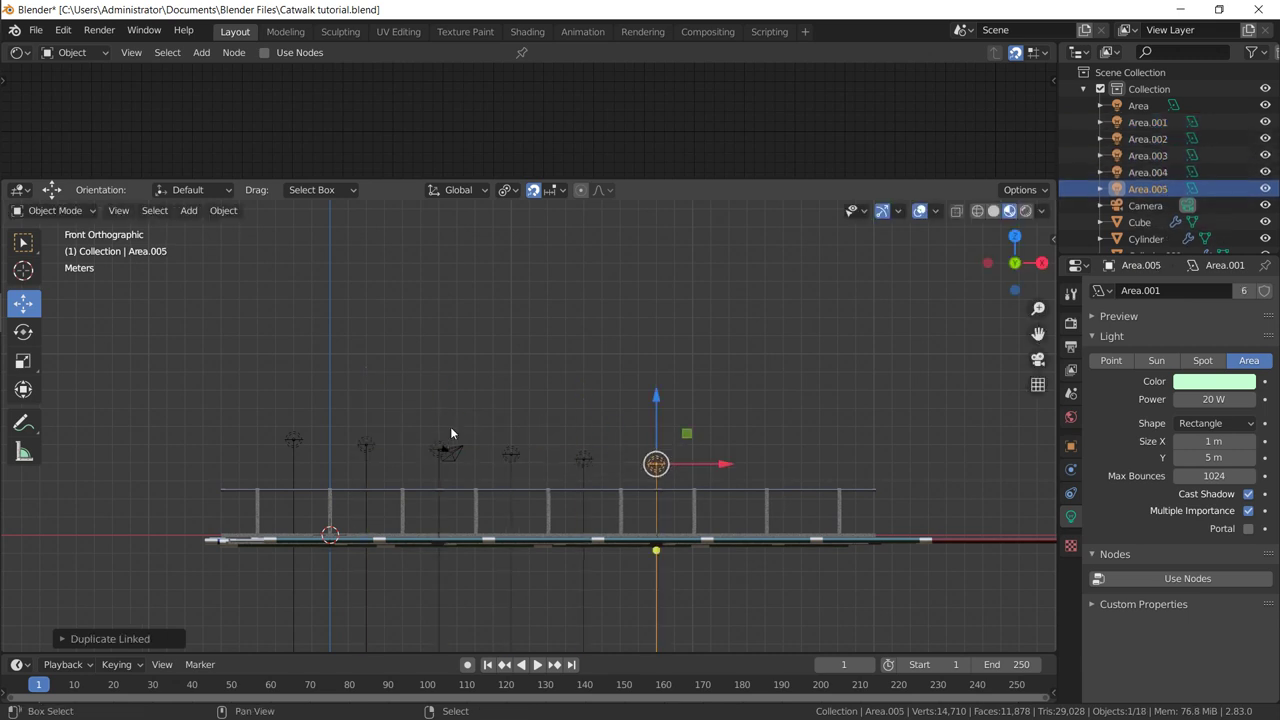
Step: Undo all the linked light duplicates and the last move of the original light
{"action": "key", "text": "ctrl+z"}
{"action": "key", "text": "ctrl+z"}
{"action": "key", "text": "ctrl+z"}
{"action": "key", "text": "ctrl+z"}
{"action": "key", "text": "ctrl+z"}
{"action": "key", "text": "ctrl+z"}
{"action": "key", "text": "ctrl+z"}
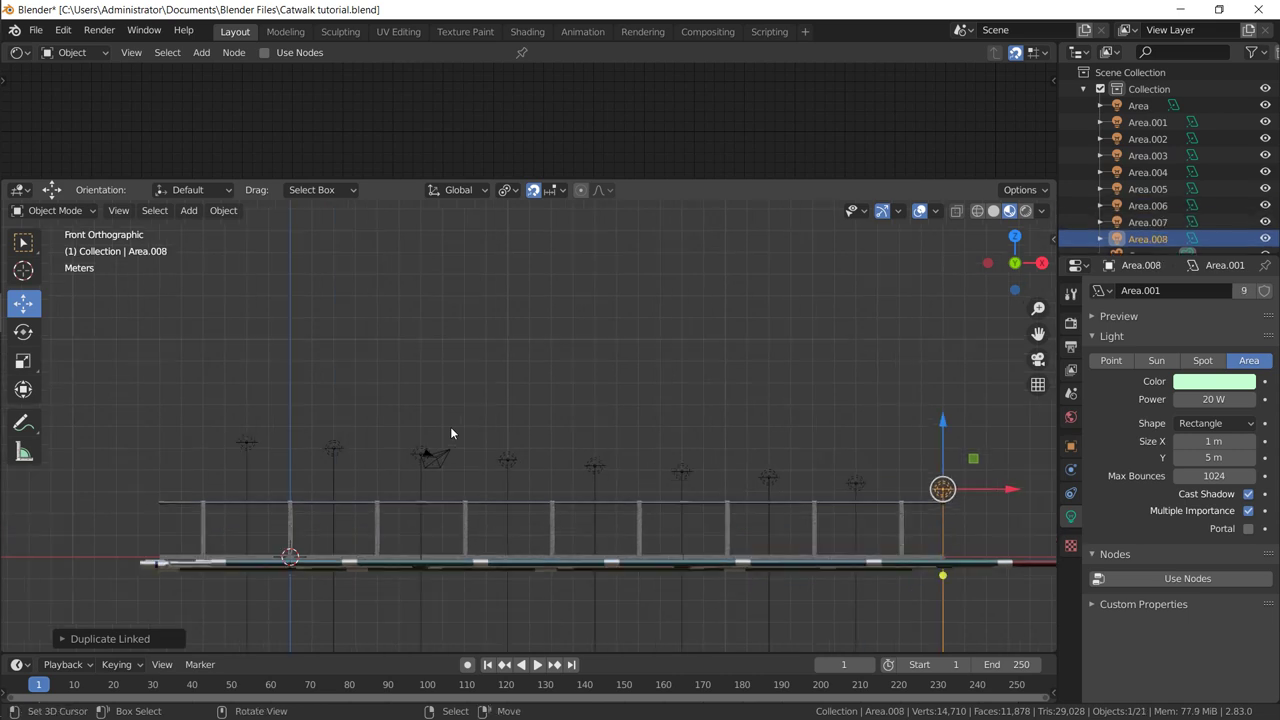
{"action": "key", "text": "ctrl+z"}
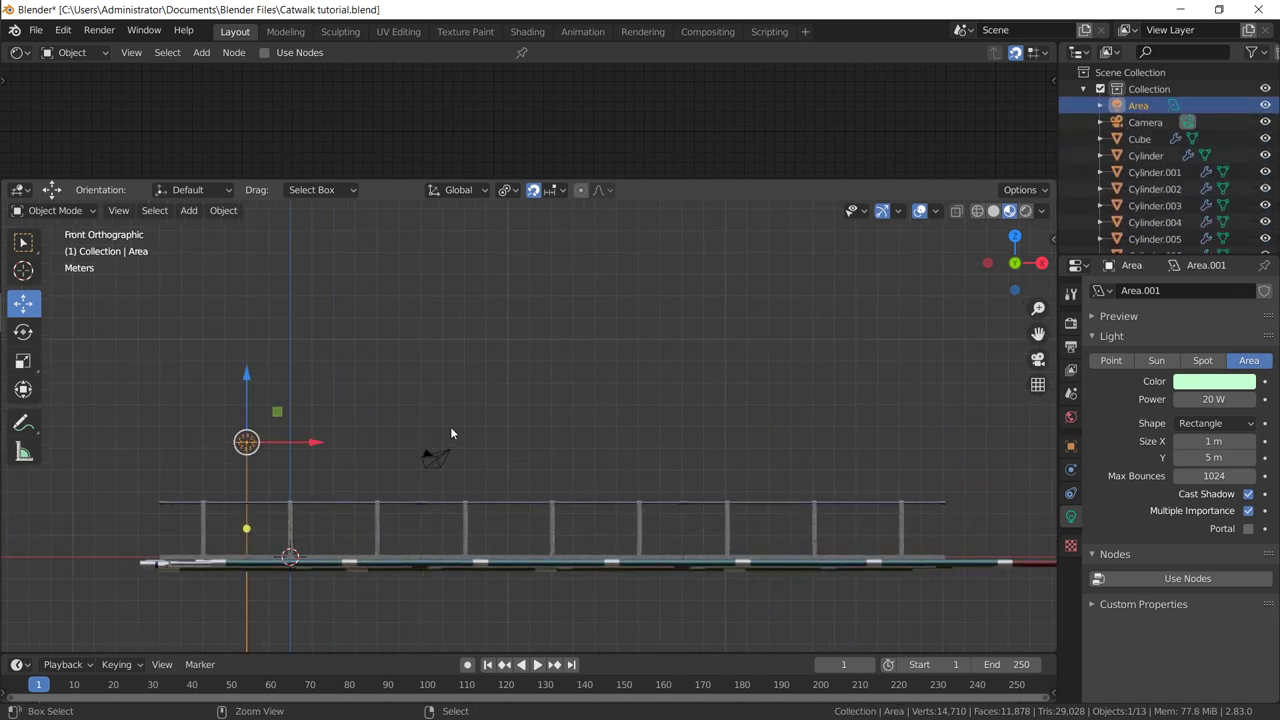
{"action": "key", "text": "ctrl+z"}
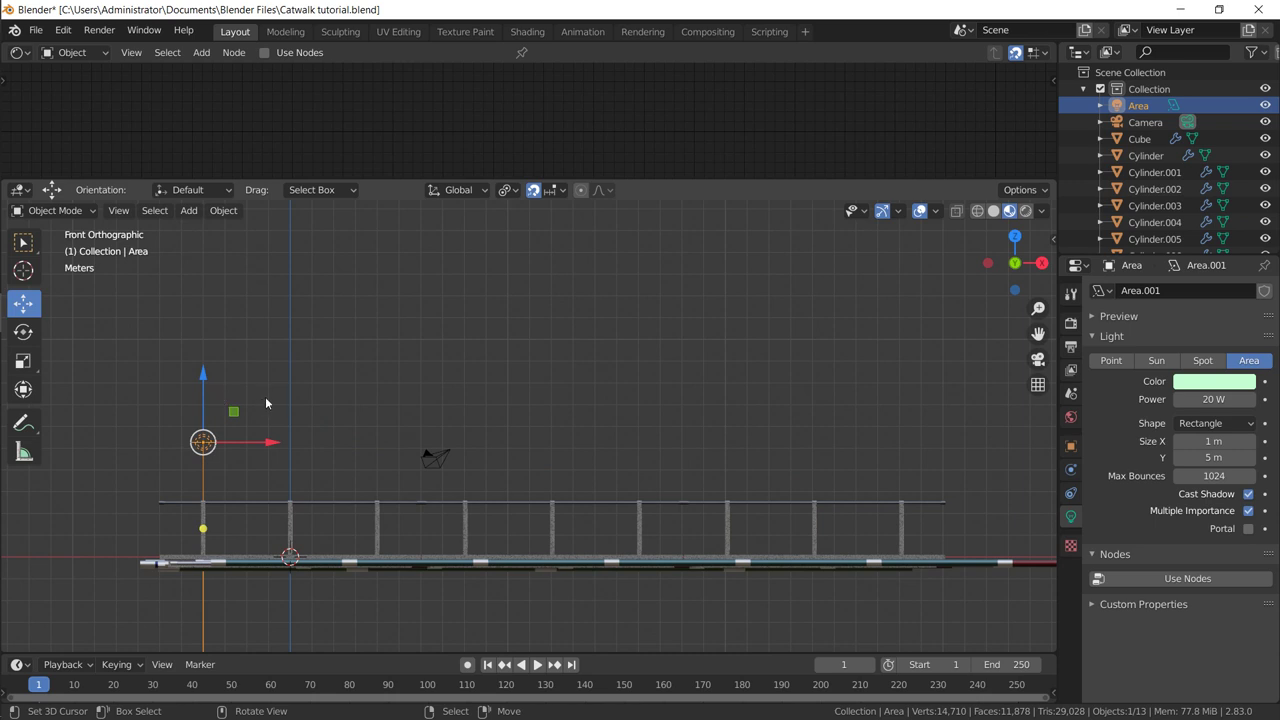
Step: Move the light slightly higher and midway between the first two posts, and make seven linked duplicates 4 m apart along X
{"action": "key", "text": "g"}
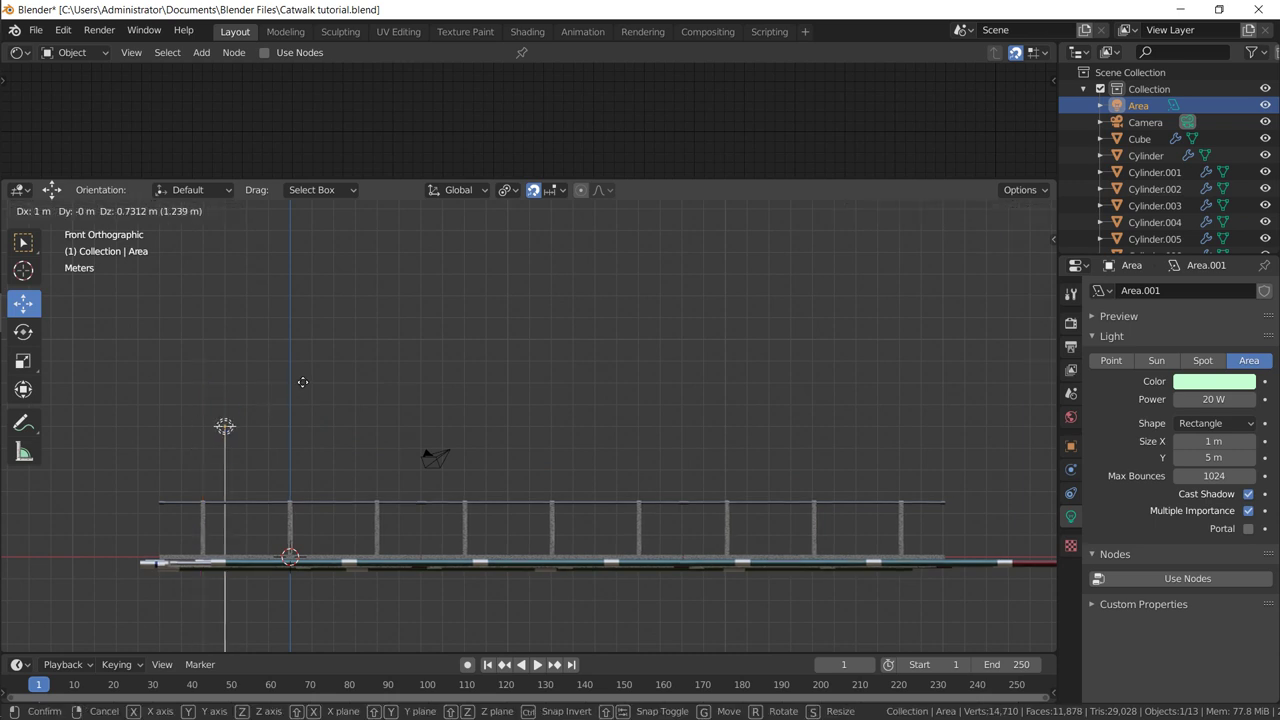
{"action": "left_click", "coordinate": [309, 380]}
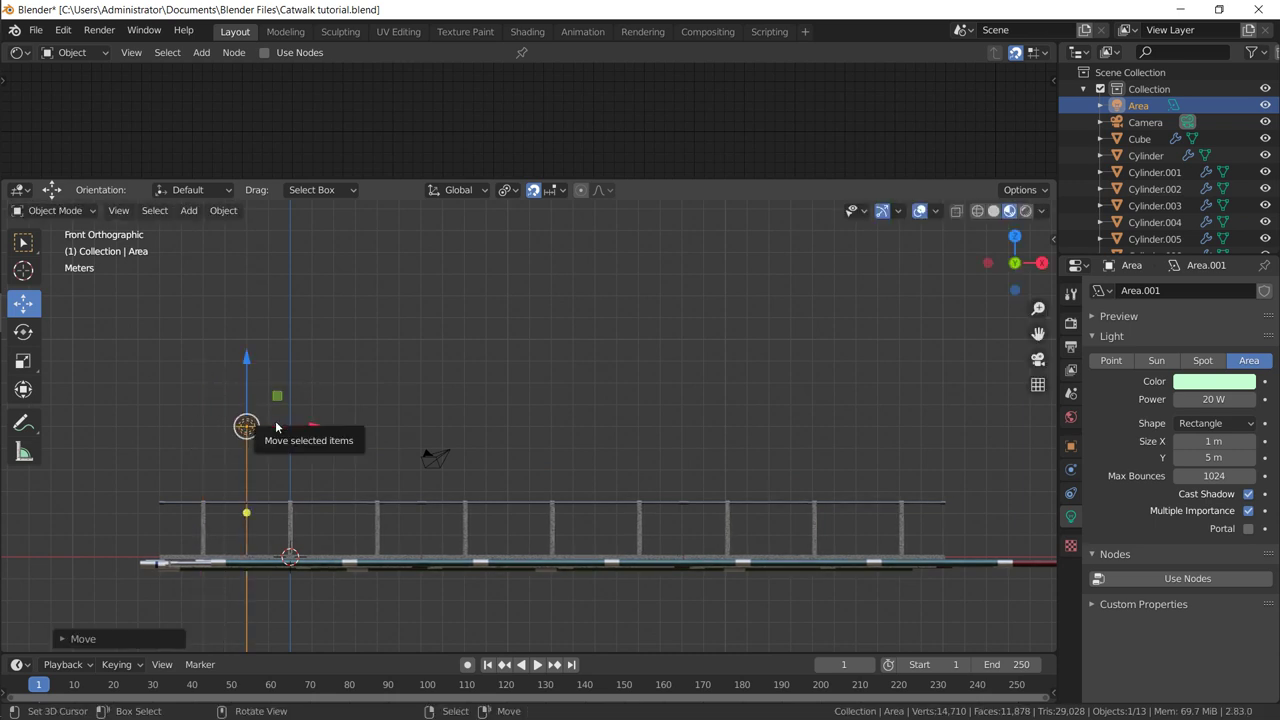
{"action": "key", "text": "shift+d"}
{"action": "key", "text": "Return"}
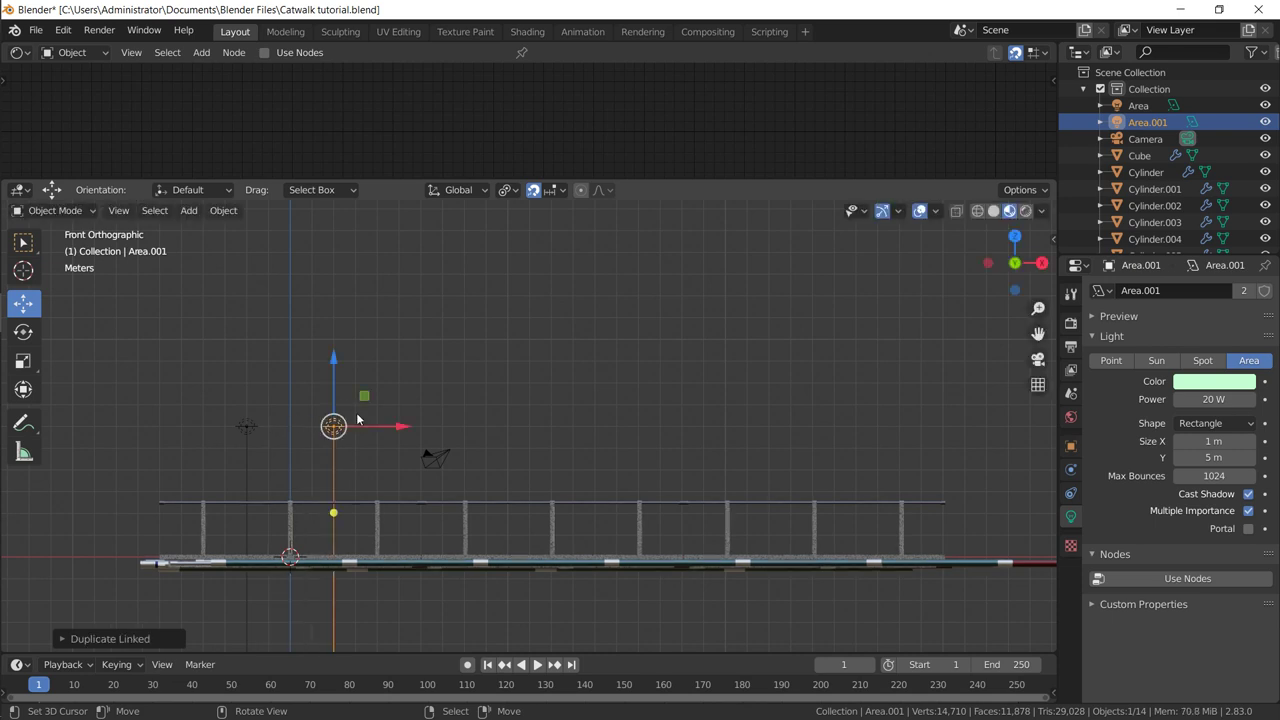
{"action": "key", "text": "shift+r"}
{"action": "key", "text": "shift+r"}
{"action": "key", "text": "shift+r"}
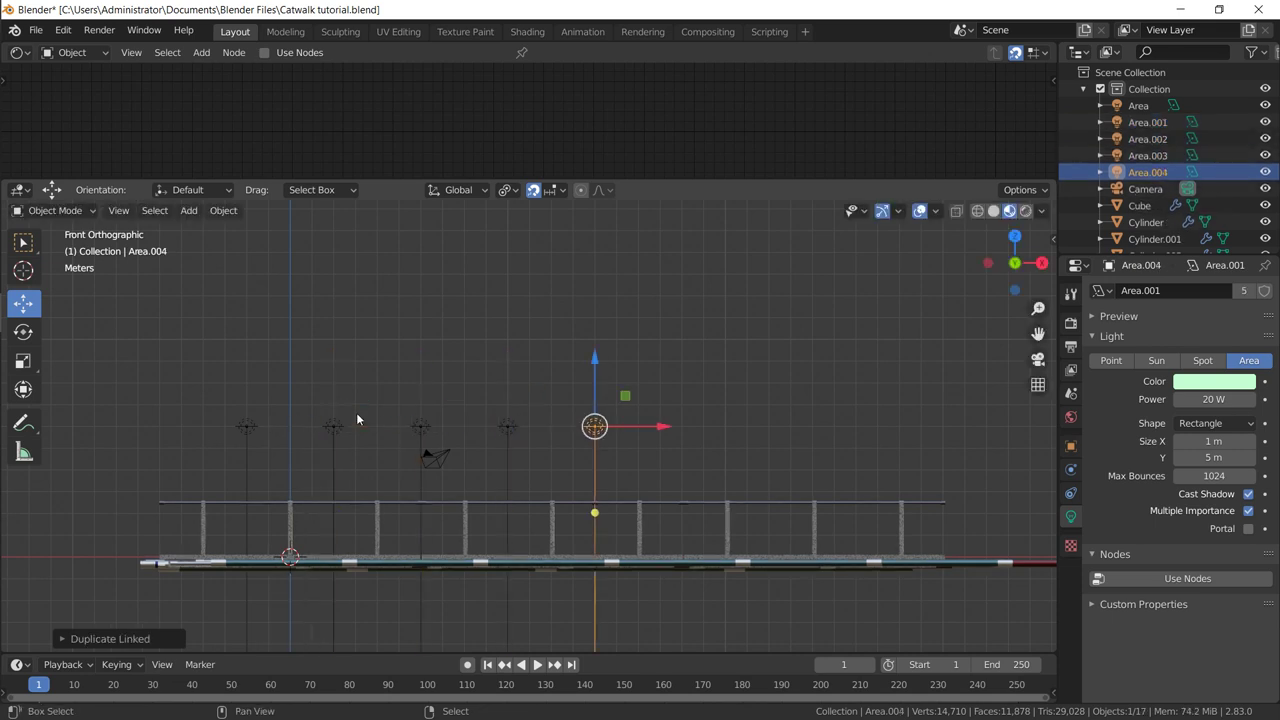
{"action": "key", "text": "shift+r"}
{"action": "key", "text": "shift+r"}
{"action": "key", "text": "shift+r"}
{"action": "middle_click_drag", "start_coordinate": [314, 421], "coordinate": [392, 443]}
{"action": "middle_click_drag", "start_coordinate": [276, 478], "coordinate": [348, 420]}
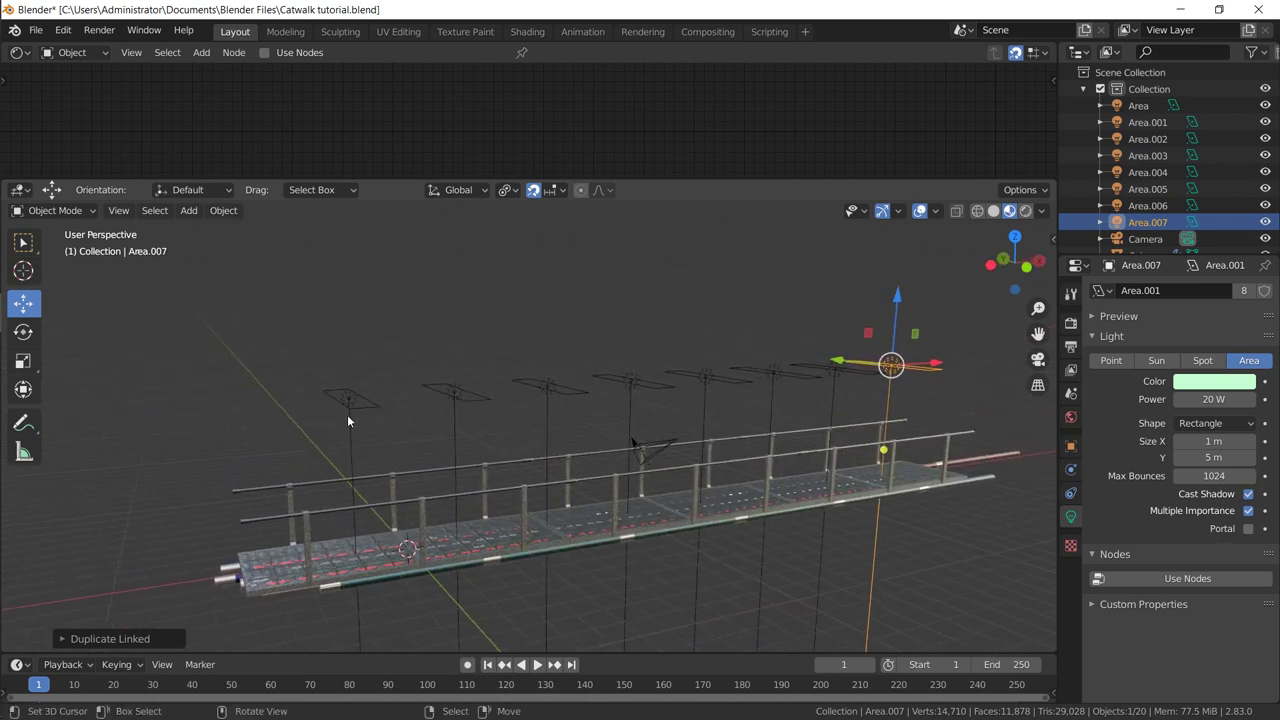
Step: Set the first area light's power to 10 W and check that the second light shares the value
{"action": "left_click", "coordinate": [350, 406]}
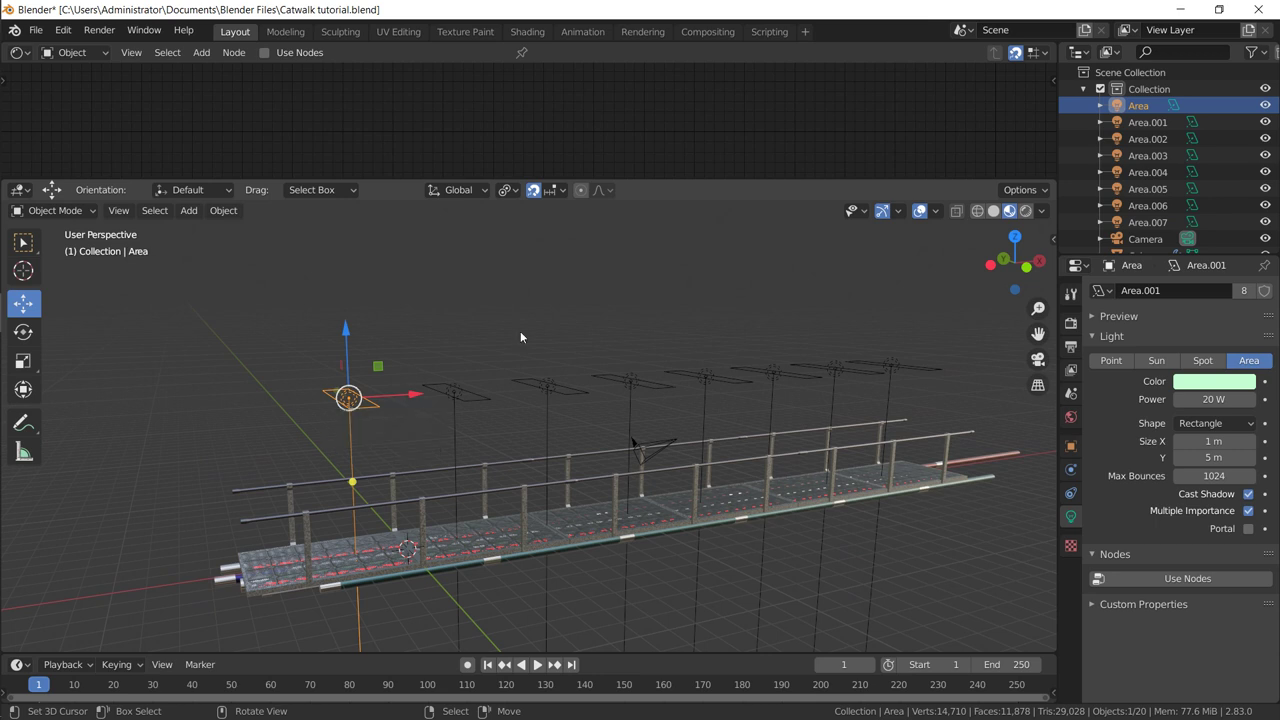
{"action": "middle_click_drag", "start_coordinate": [501, 357], "coordinate": [457, 343], "text": "ctrl"}
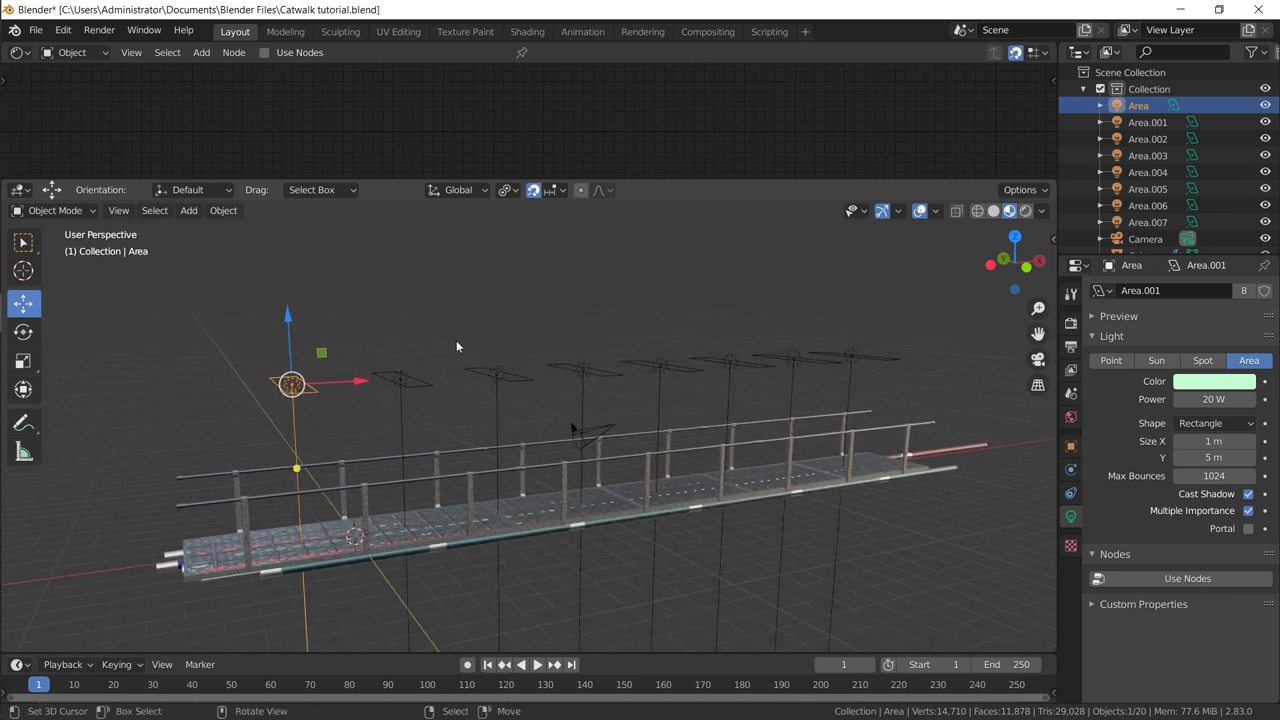
{"action": "left_click", "coordinate": [1220, 400]}
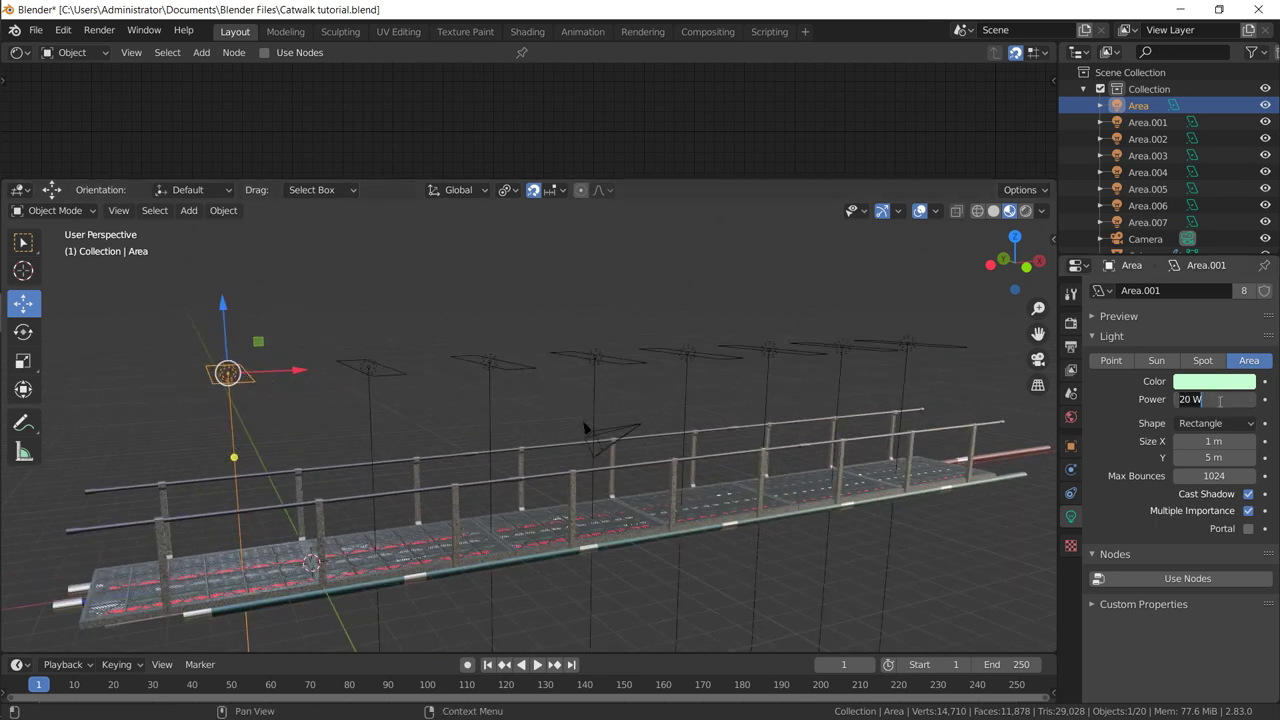
{"action": "type", "text": "10"}
{"action": "key", "text": "Return"}
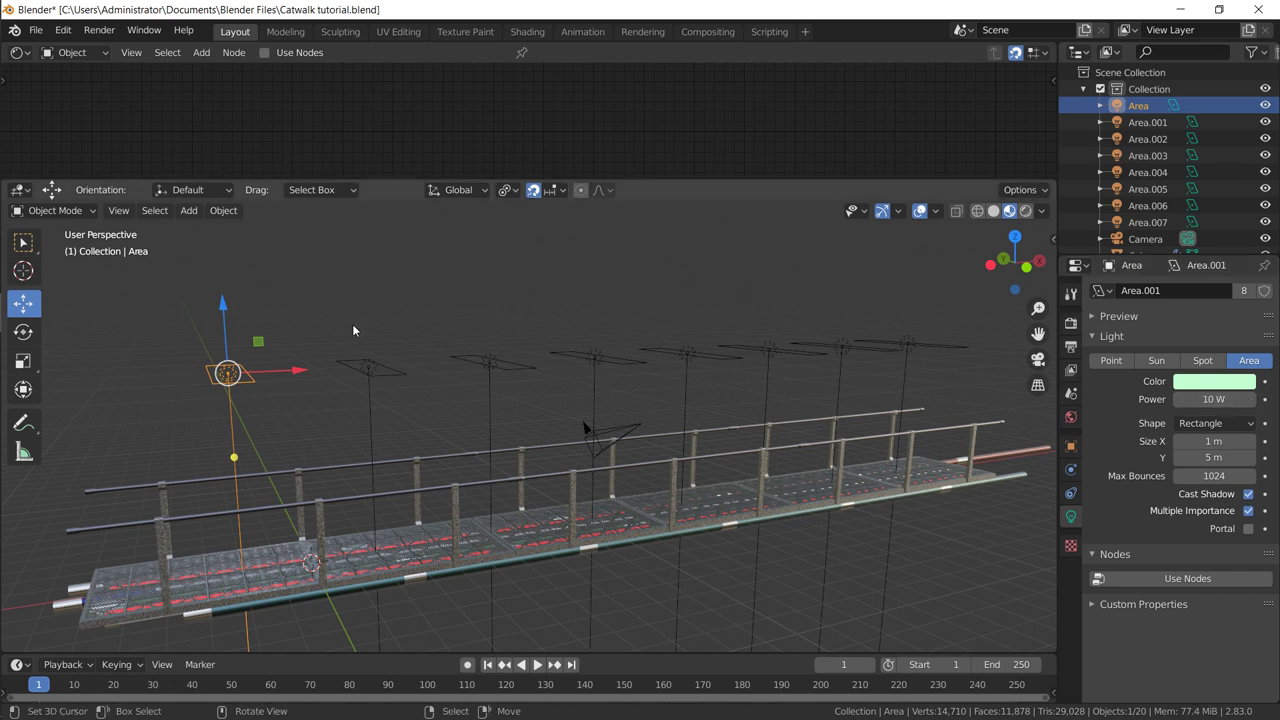
{"action": "left_click", "coordinate": [371, 379]}
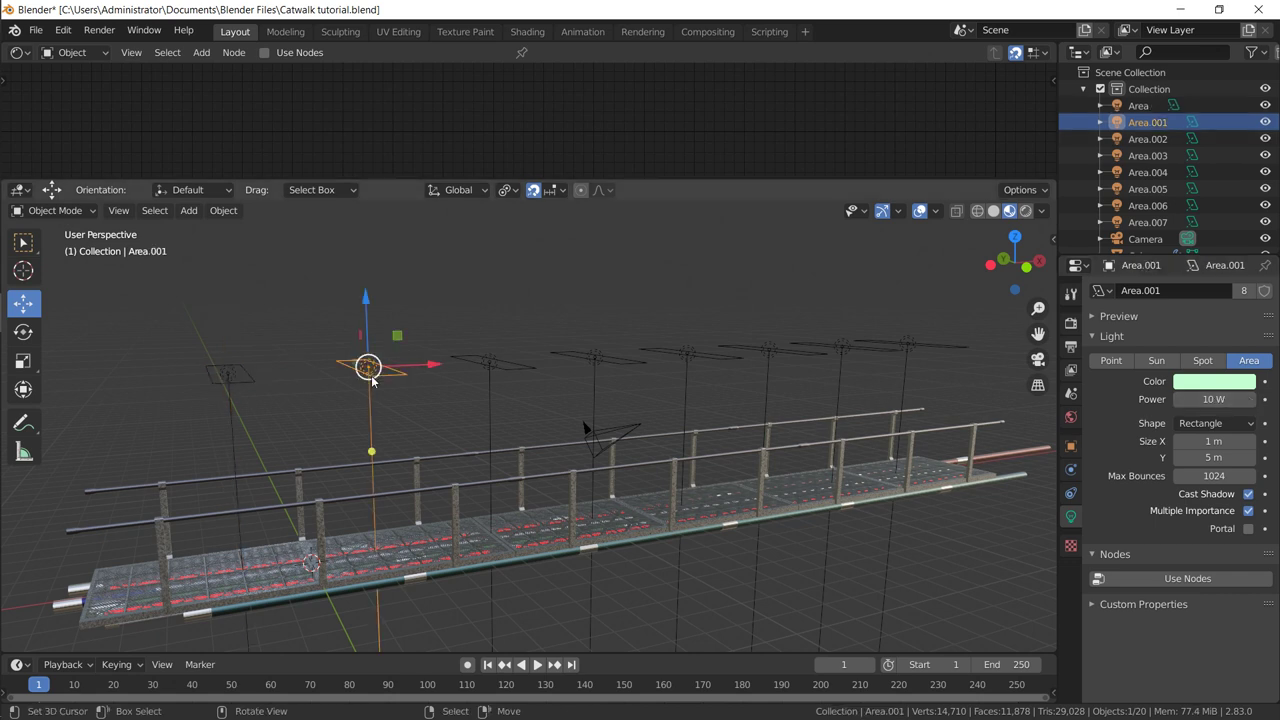
{"action": "left_click", "coordinate": [232, 373]}
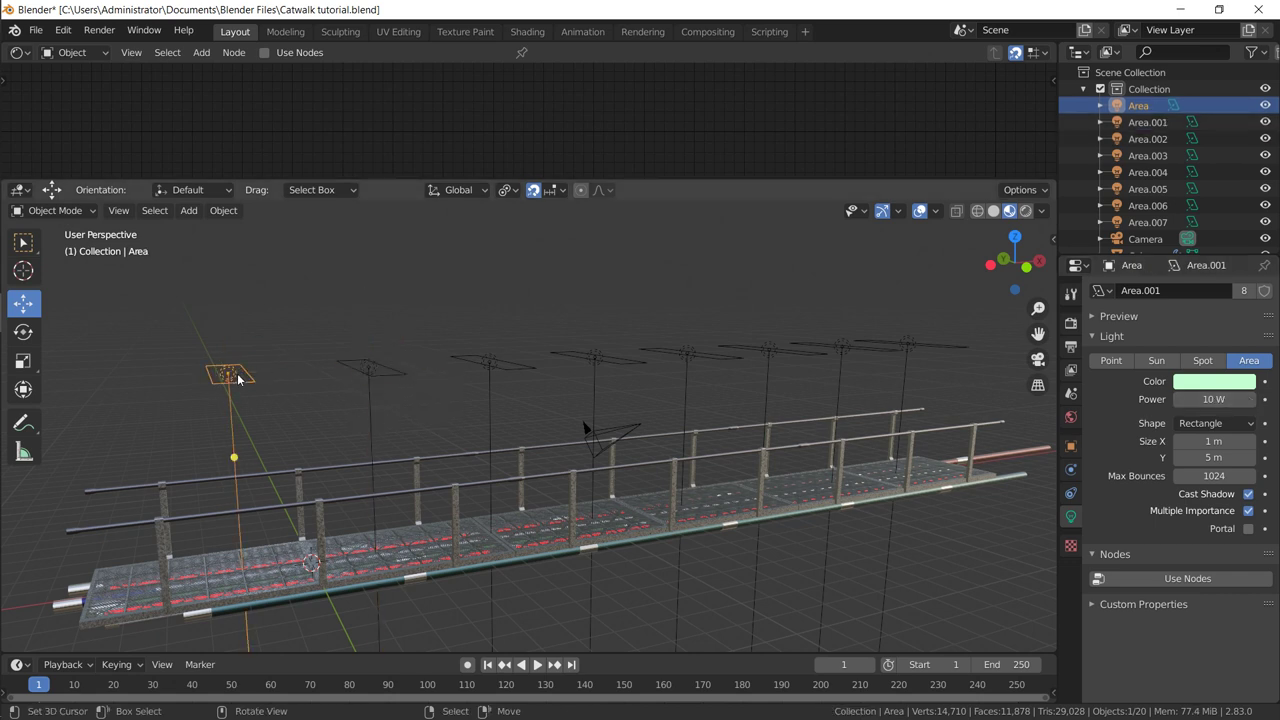
Step: Set the shared power of the linked area lights back to 20 W
{"action": "left_click", "coordinate": [1217, 398]}
{"action": "type", "text": "2"}
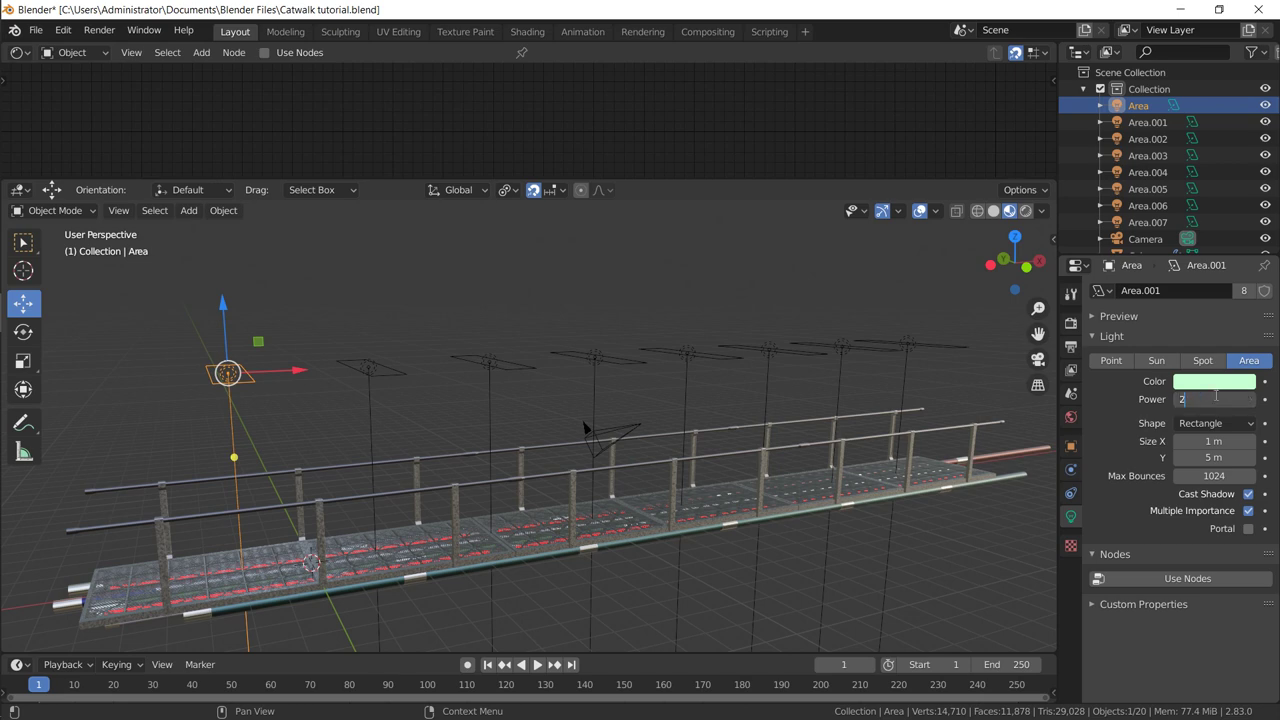
{"action": "type", "text": "0"}
{"action": "key", "text": "Return"}
{"action": "left_click_drag", "start_coordinate": [606, 324], "coordinate": [569, 298], "text": "alt"}
{"action": "scroll", "coordinate": [569, 298], "scroll_direction": "down", "scroll_amount": 4}
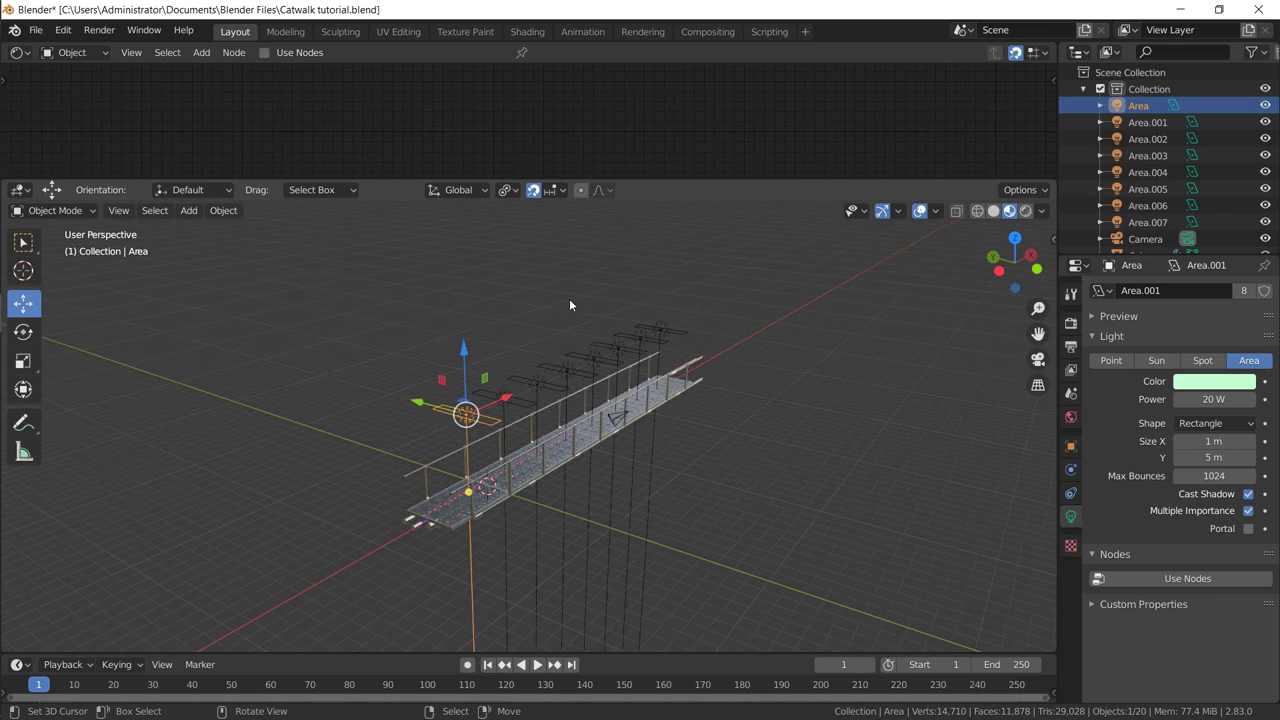
Step: Add an area light at the 3D cursor and move it along Y to a spot beside the catwalk
{"action": "key", "text": "shift+a"}
{"action": "mouse_move", "coordinate": [693, 305]}
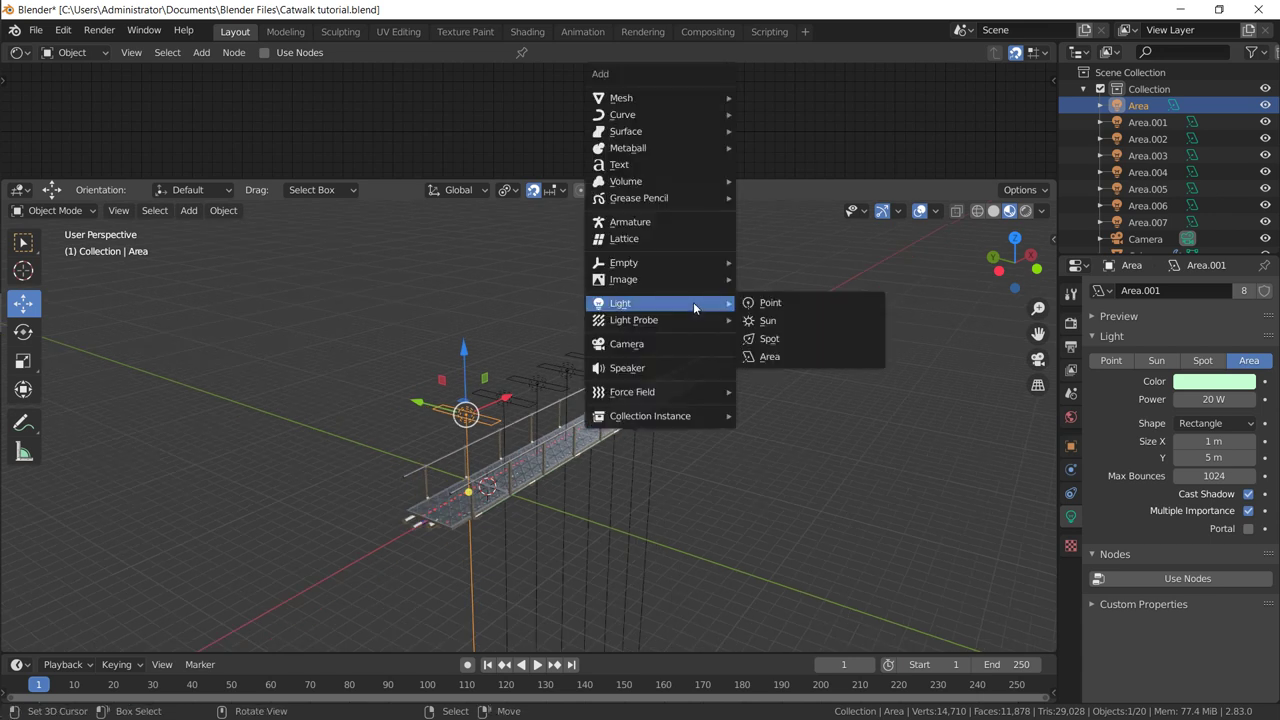
{"action": "left_click", "coordinate": [775, 357]}
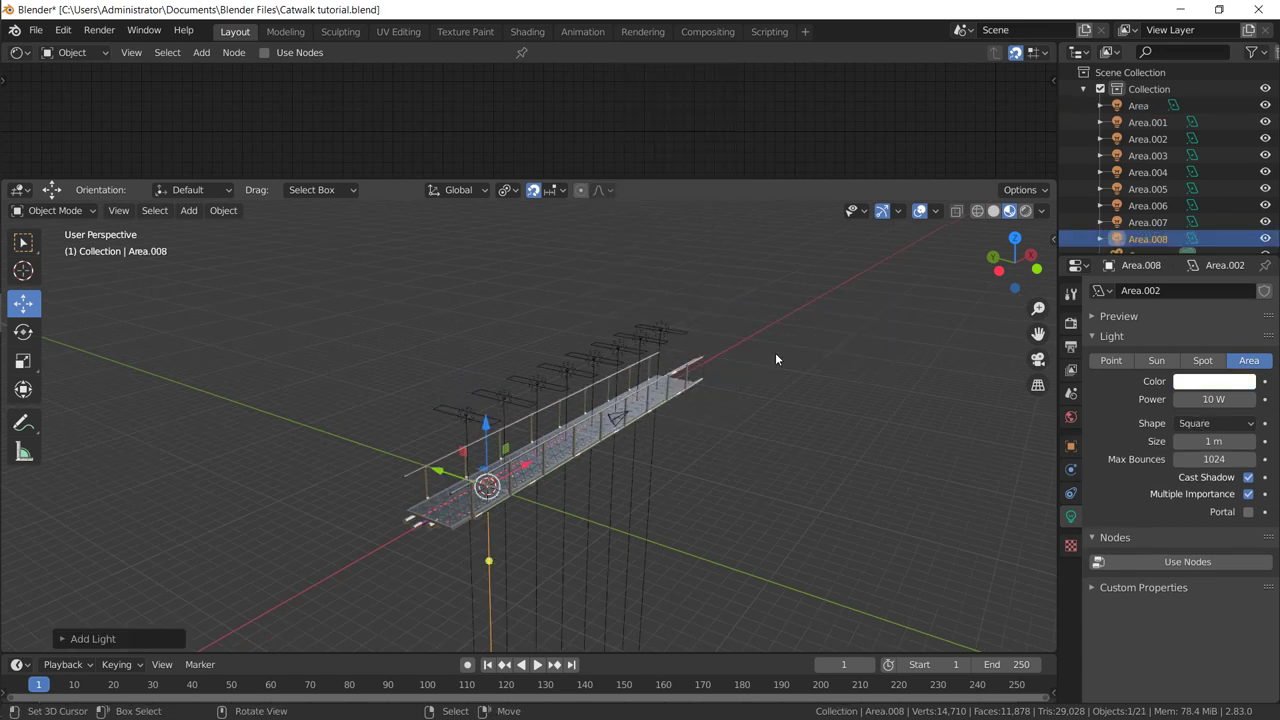
{"action": "left_click_drag", "start_coordinate": [442, 473], "coordinate": [298, 425]}
{"action": "left_click_drag", "start_coordinate": [298, 425], "coordinate": [668, 469], "text": "alt"}
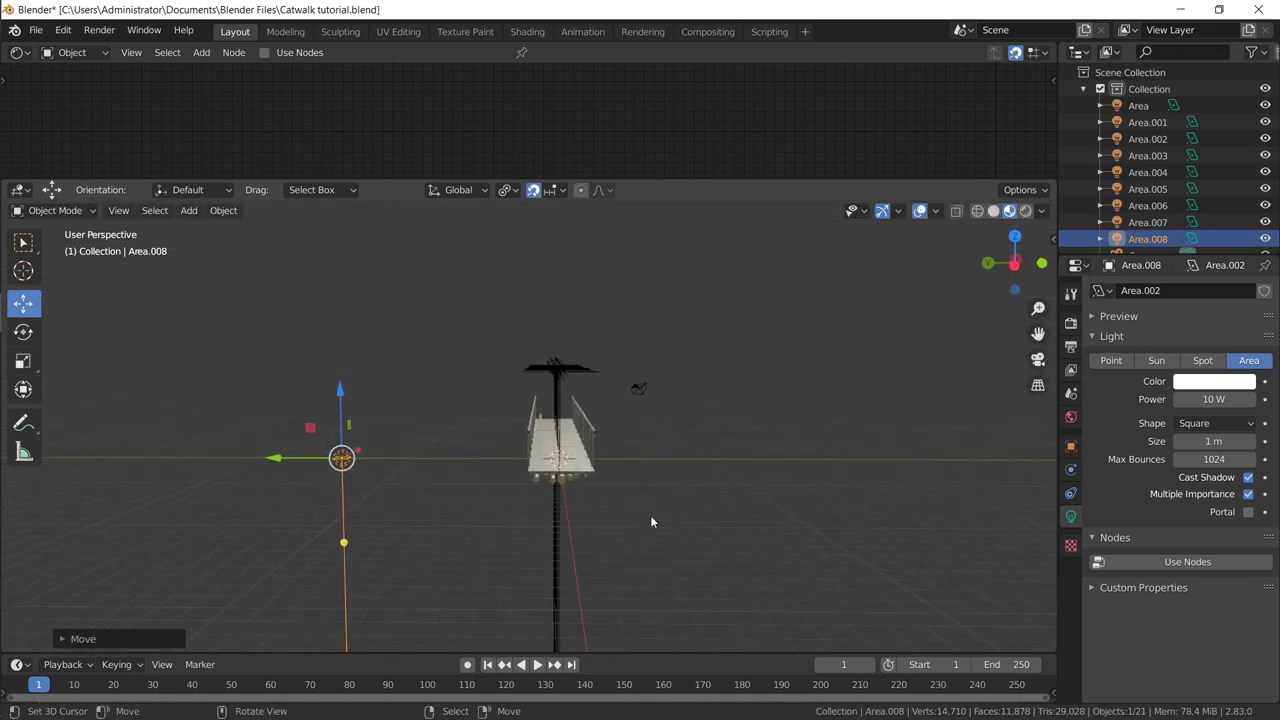
Step: Rotate the new area light -90° about X so that it faces the catwalk
{"action": "key", "text": "r"}
{"action": "type", "text": "x"}
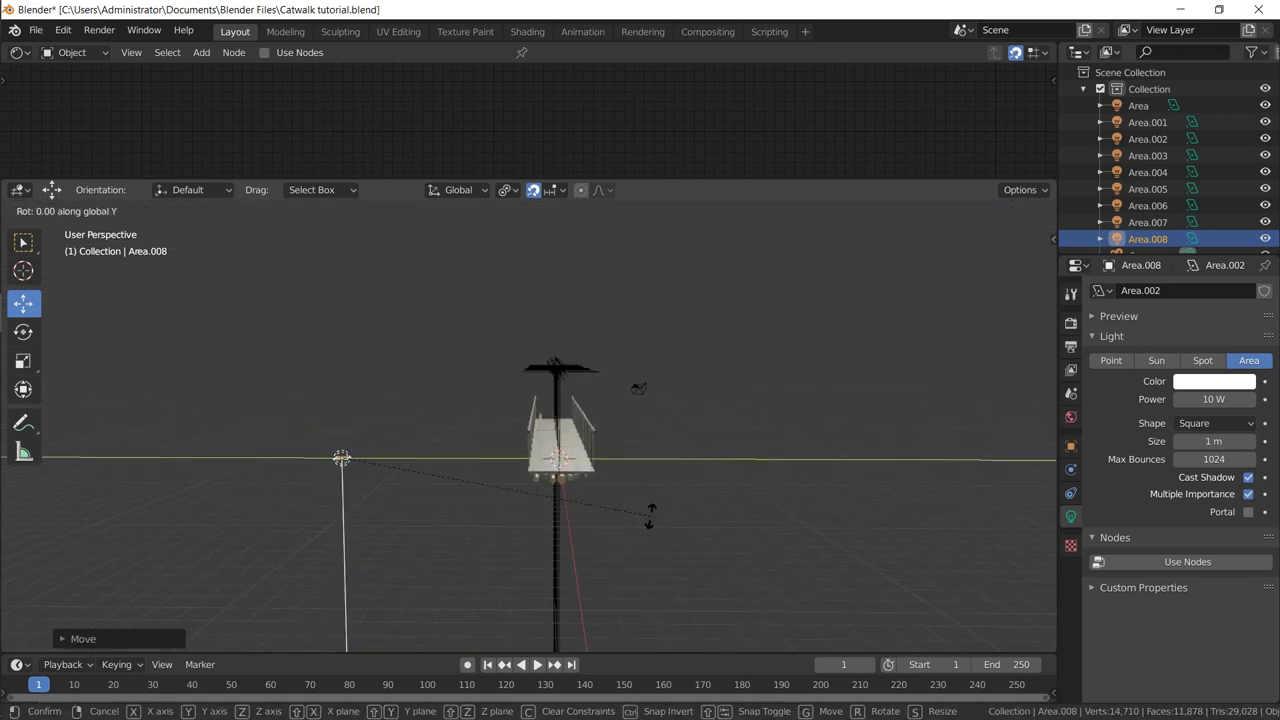
{"action": "type", "text": "90x"}
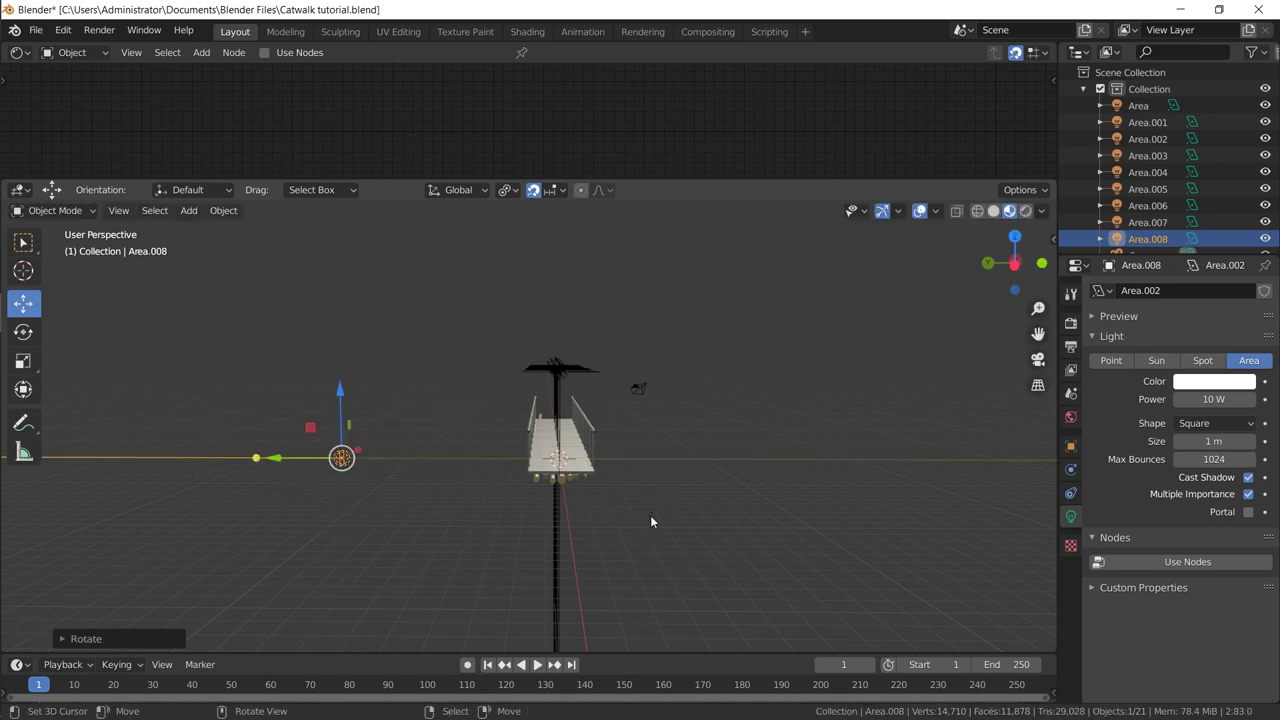
{"action": "key", "text": "BackSpace"}
{"action": "key", "text": "BackSpace"}
{"action": "key", "text": "x"}
{"action": "key", "text": "x"}
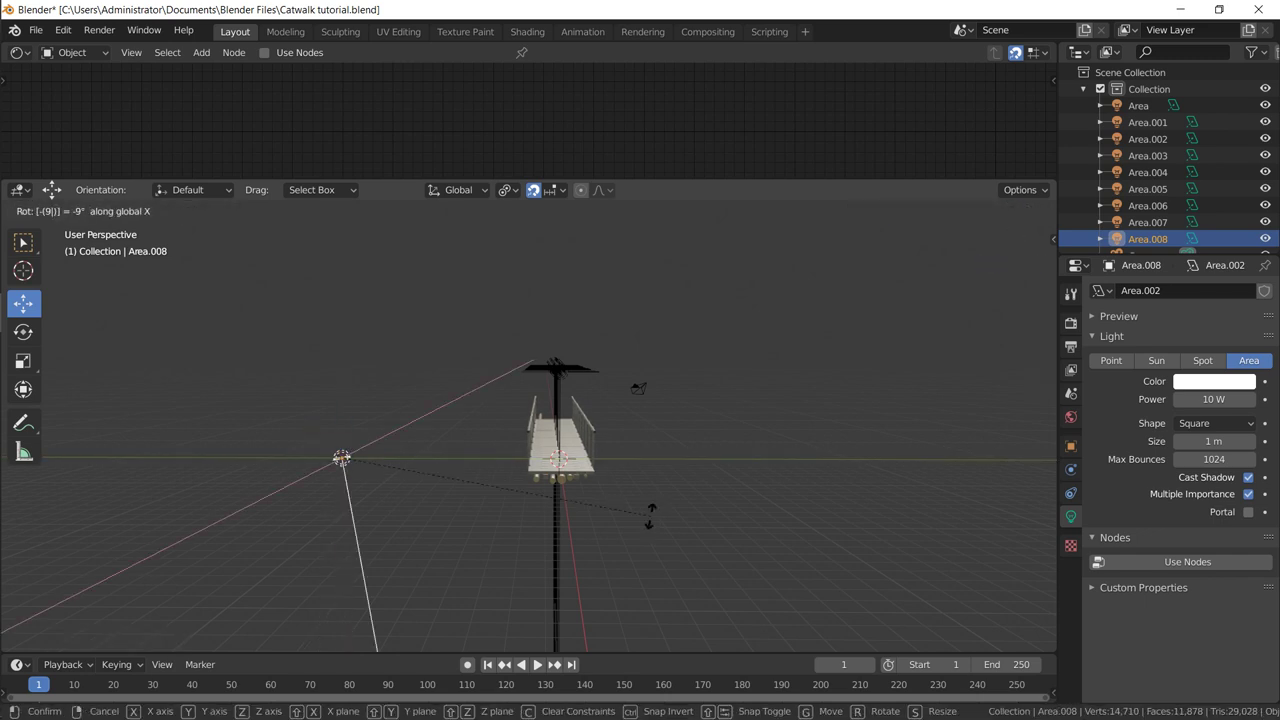
{"action": "key", "text": "Return"}
{"action": "middle_click_drag", "start_coordinate": [643, 512], "coordinate": [562, 533]}
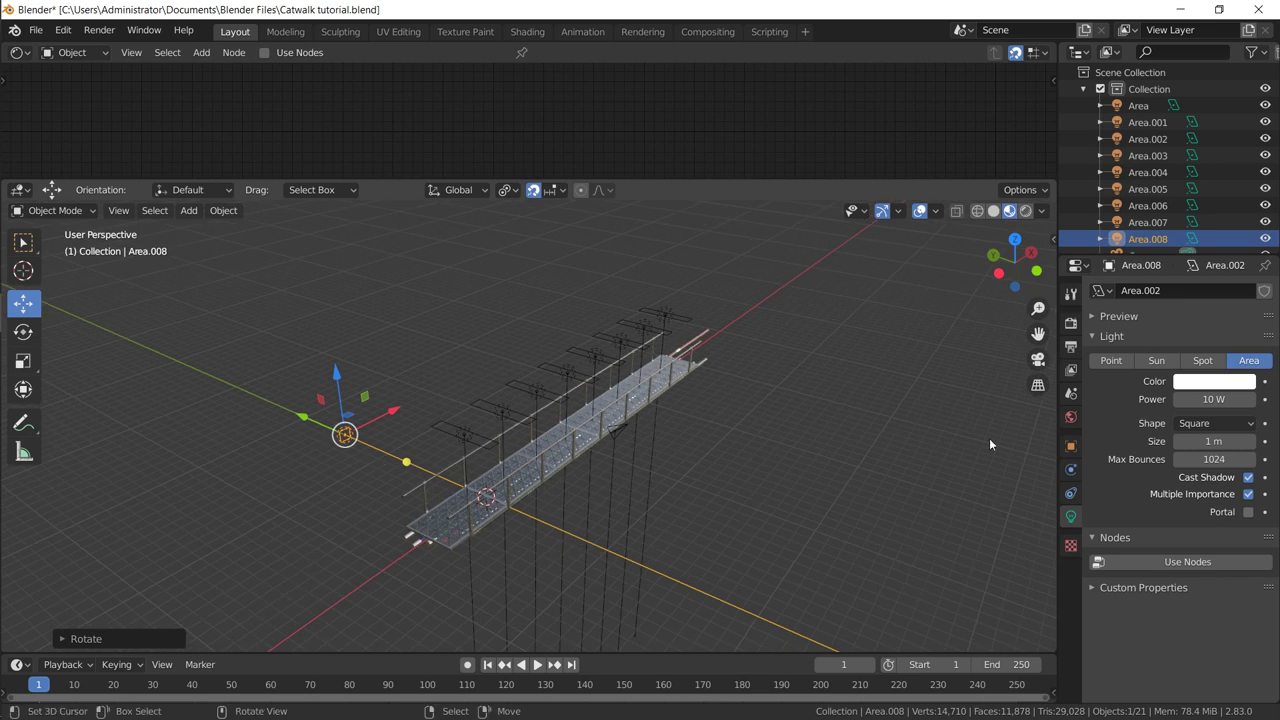
Step: Make the side light a rectangle about 18.7 m by 2.72 m and move it further along X
{"action": "left_click", "coordinate": [1215, 424]}
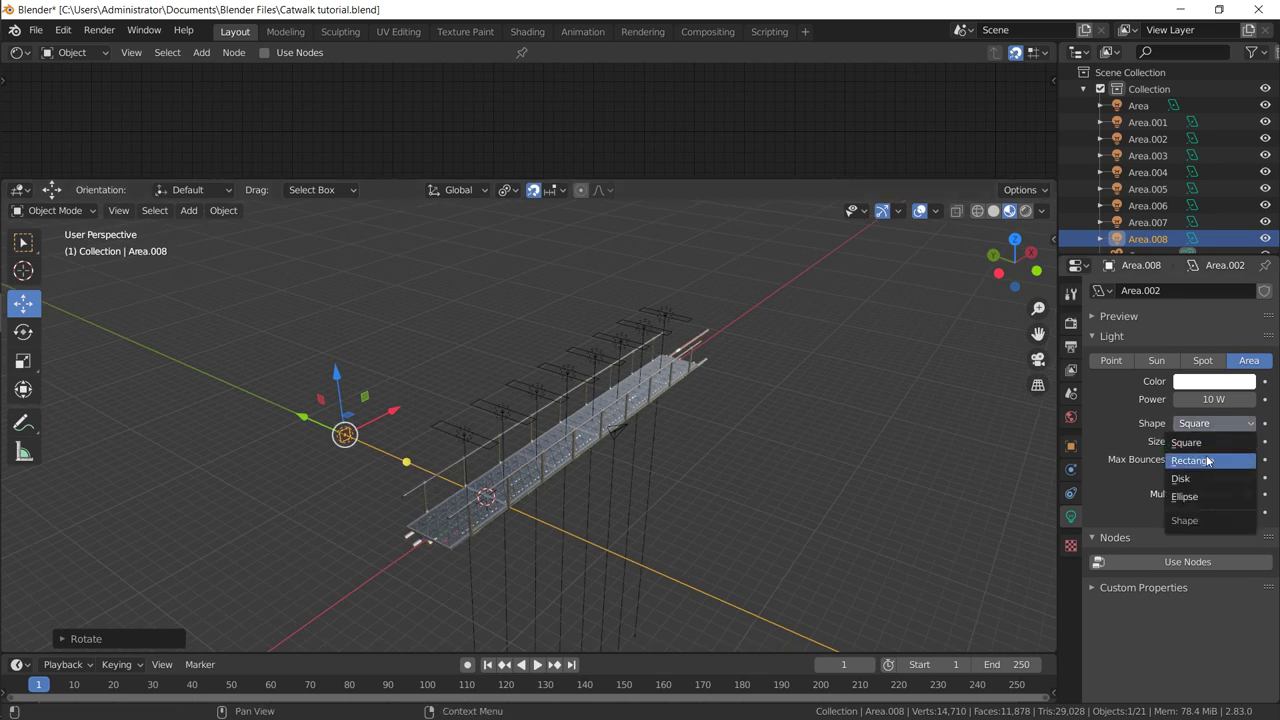
{"action": "left_click", "coordinate": [1207, 458]}
{"action": "left_click_drag", "start_coordinate": [1189, 457], "coordinate": [1264, 441]}
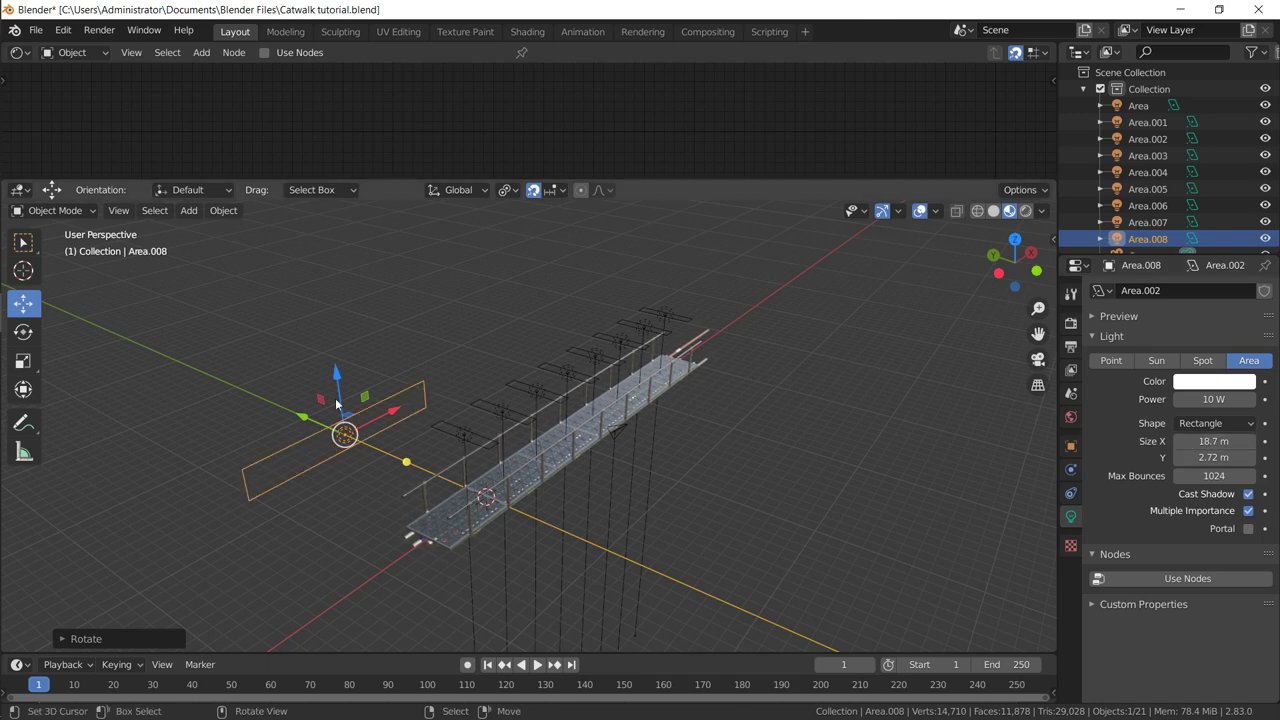
{"action": "left_click_drag", "start_coordinate": [399, 410], "coordinate": [487, 375]}
{"action": "middle_click_drag", "start_coordinate": [487, 375], "coordinate": [574, 405]}
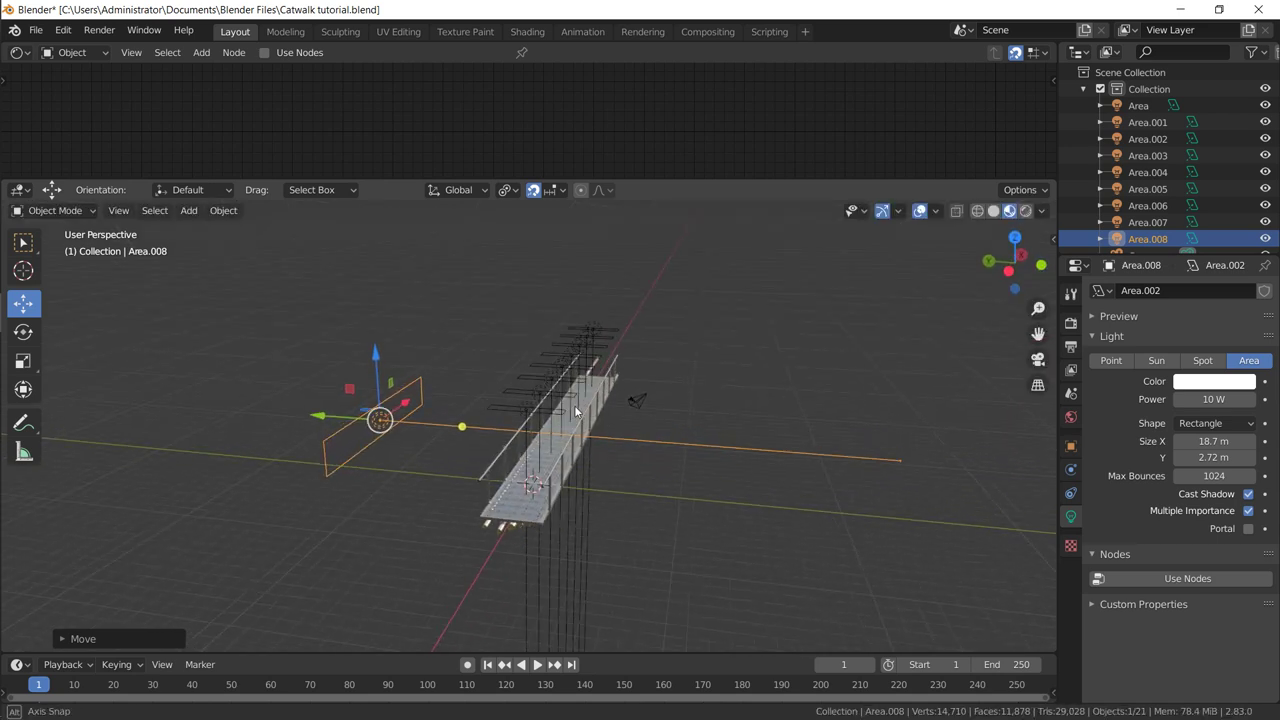
{"action": "left_click", "coordinate": [1214, 399]}
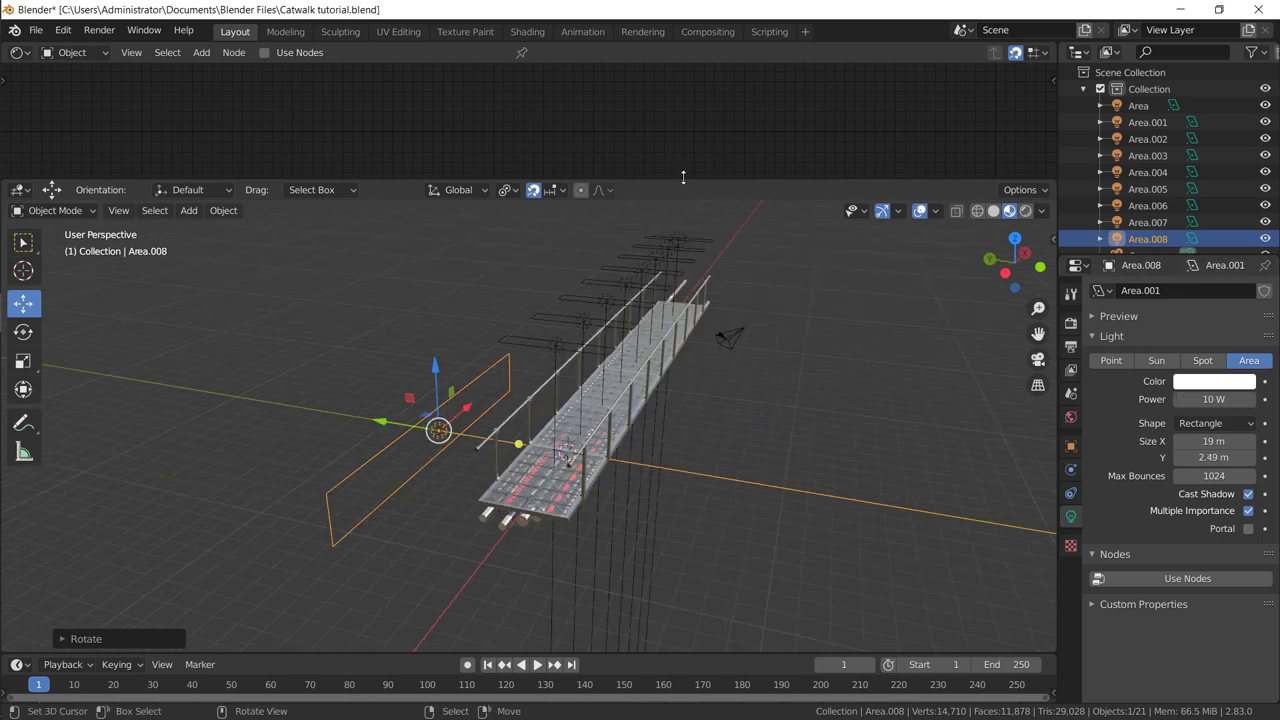
Step: Close the empty shader editor area so that the 3D viewport fills its space
{"action": "left_click_drag", "start_coordinate": [683, 177], "coordinate": [683, 150]}
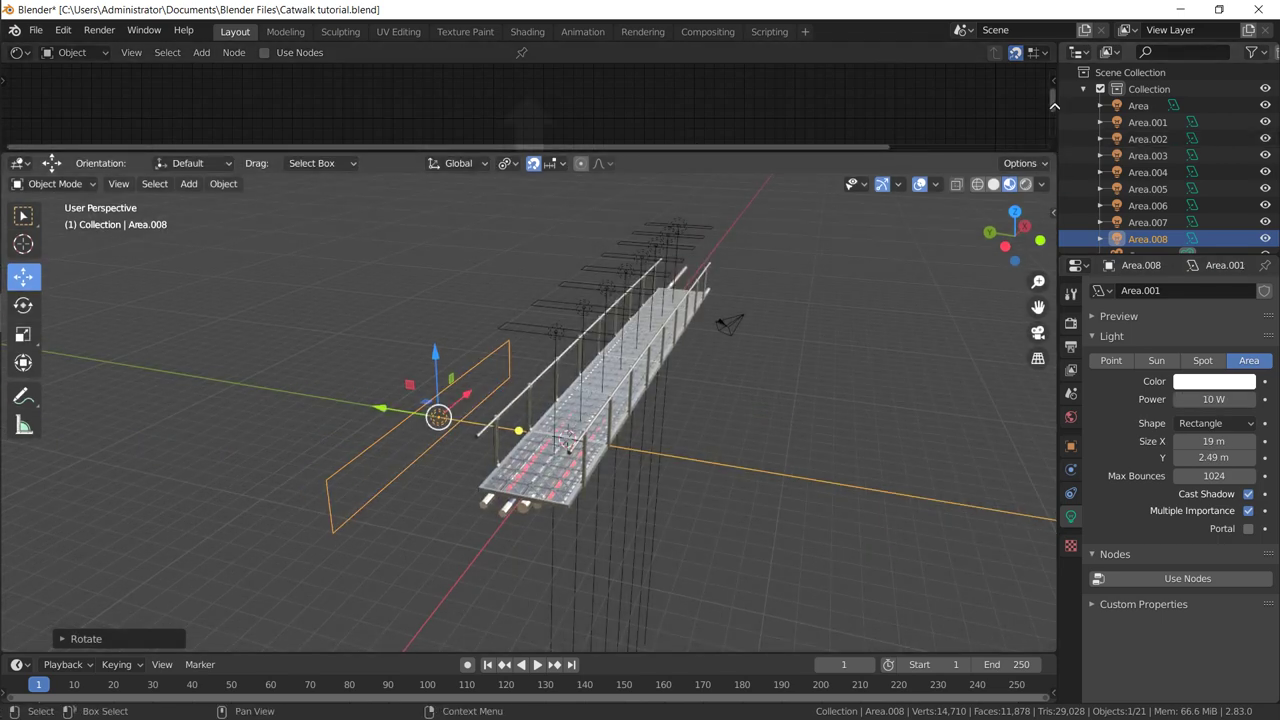
{"action": "left_click_drag", "start_coordinate": [1054, 105], "coordinate": [1054, 92]}
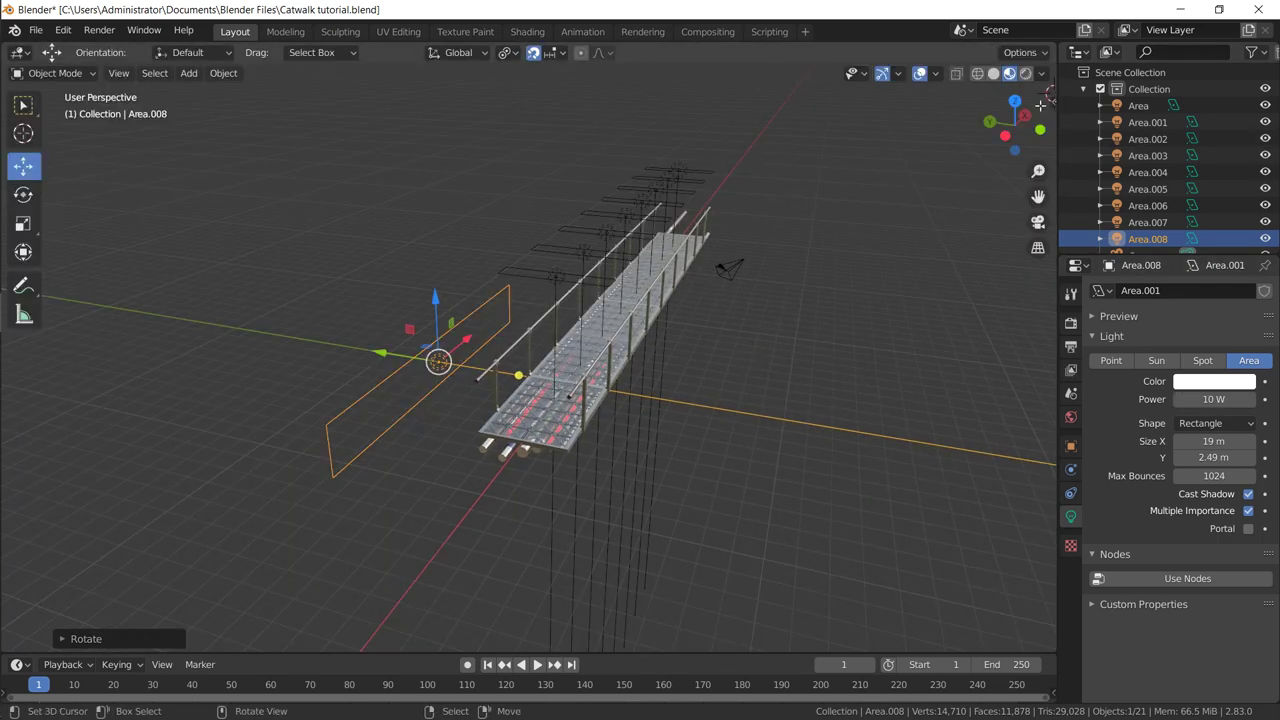
{"action": "scroll", "coordinate": [866, 196], "scroll_direction": "up", "scroll_amount": 1}
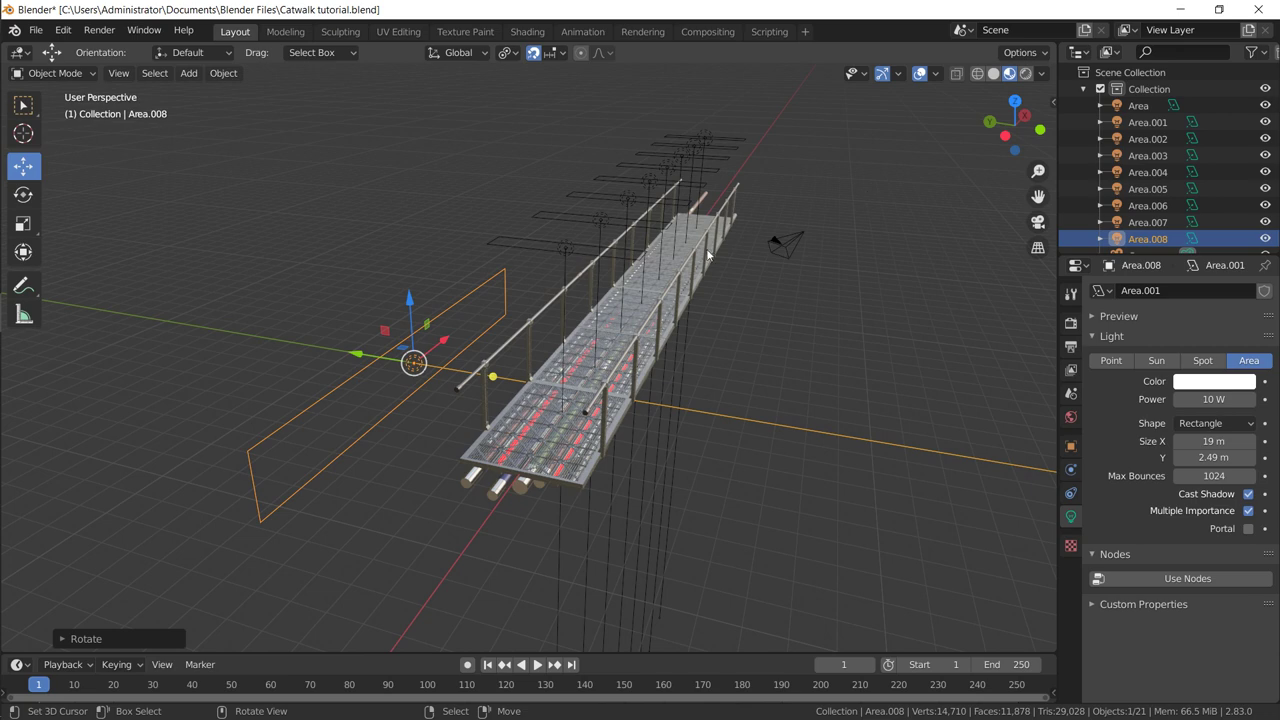
Step: From the top view, move the rectangular side light further along the catwalk in X
{"action": "middle_click_drag", "start_coordinate": [710, 250], "coordinate": [680, 255]}
{"action": "middle_click_drag", "start_coordinate": [495, 372], "coordinate": [482, 422]}
{"action": "key", "text": "g"}
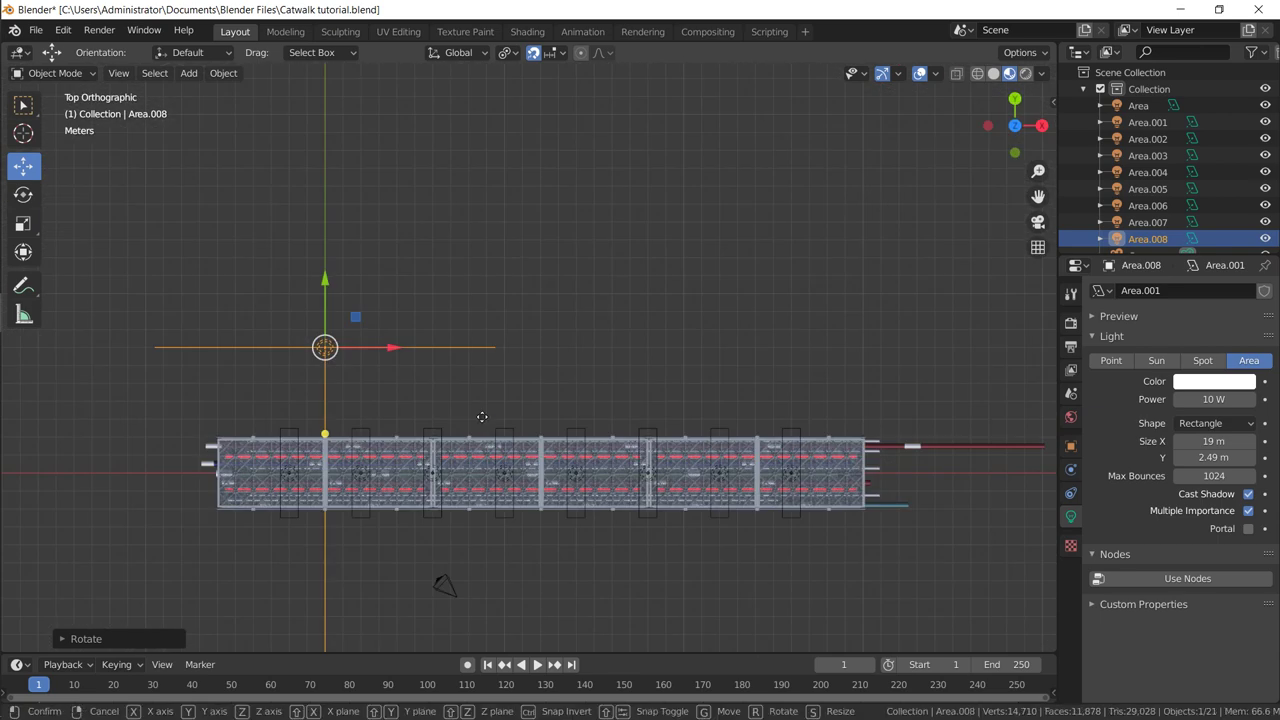
{"action": "left_click", "coordinate": [591, 404]}
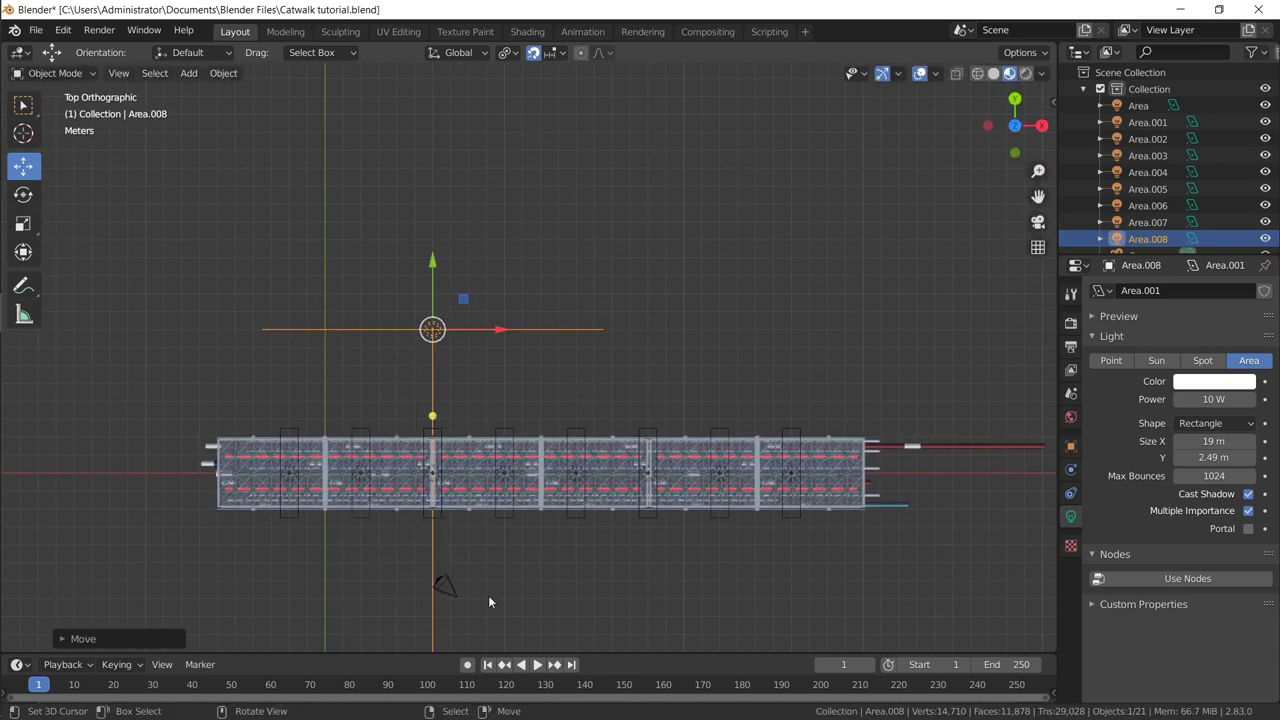
Step: Move the camera onto the catwalk's centre line in front of its start and rotate it to look along the walkway
{"action": "left_click", "coordinate": [443, 586]}
{"action": "key", "text": "g"}
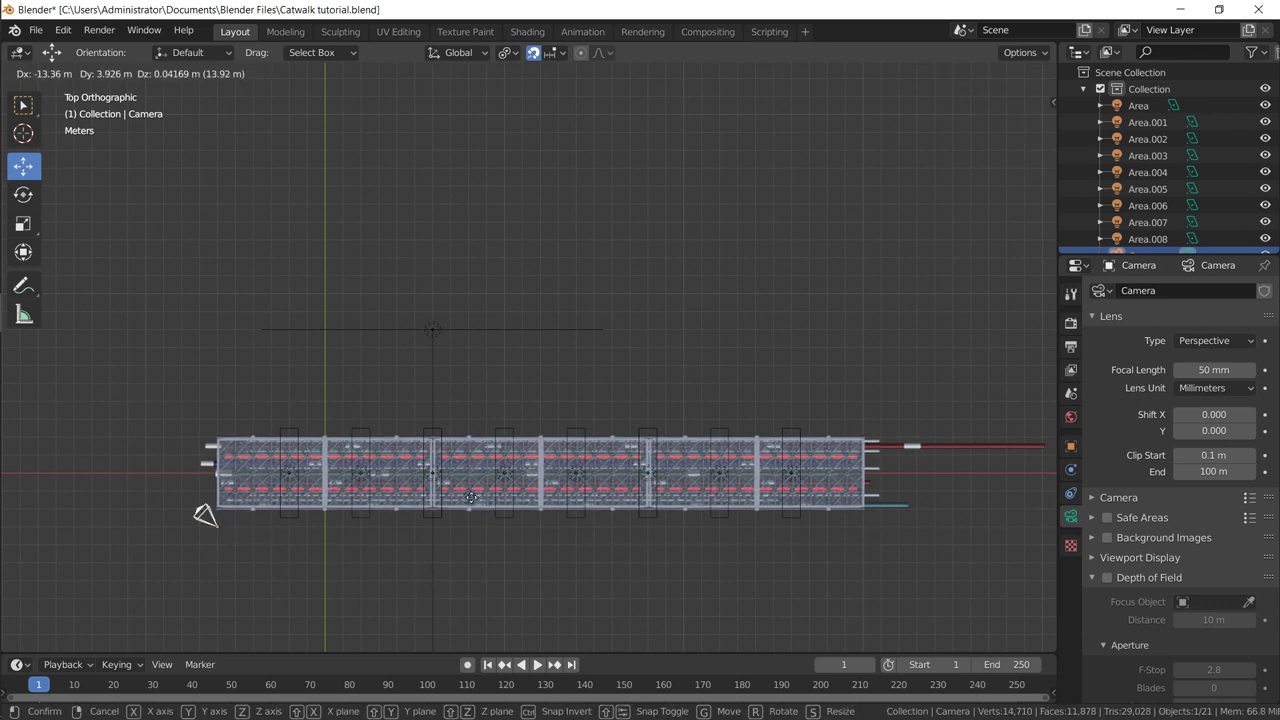
{"action": "left_click", "coordinate": [347, 469]}
{"action": "key", "text": "r"}
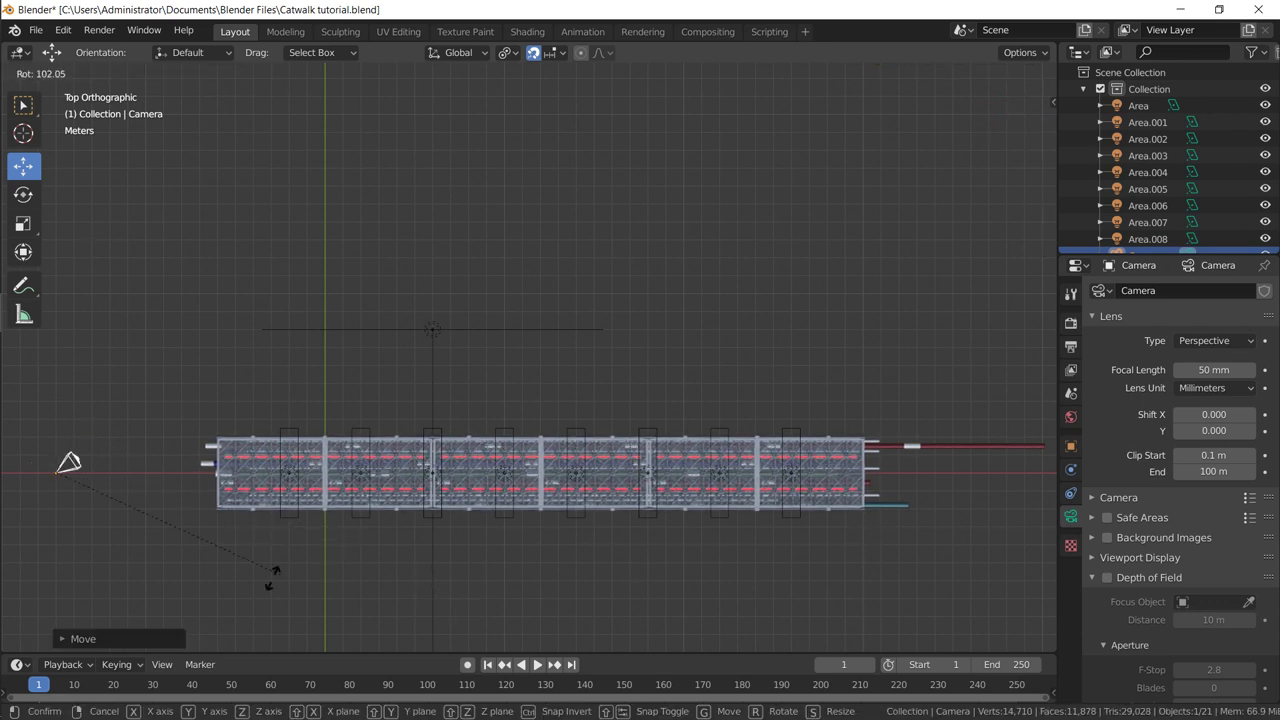
{"action": "left_click", "coordinate": [137, 587]}
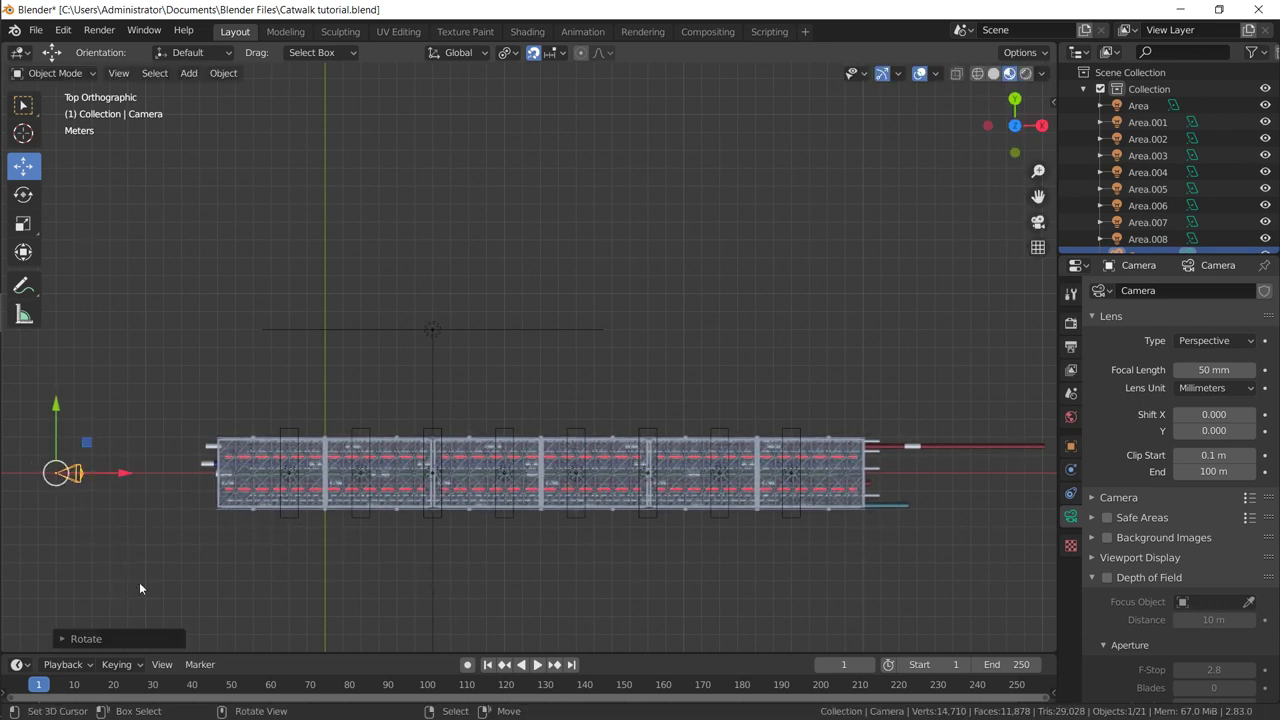
Step: Shift the side light slightly along and closer to the catwalk and colour it orange-red (hue 0.023, saturation 0.783)
{"action": "left_click", "coordinate": [475, 328]}
{"action": "key", "text": "g"}
{"action": "left_click", "coordinate": [493, 346]}
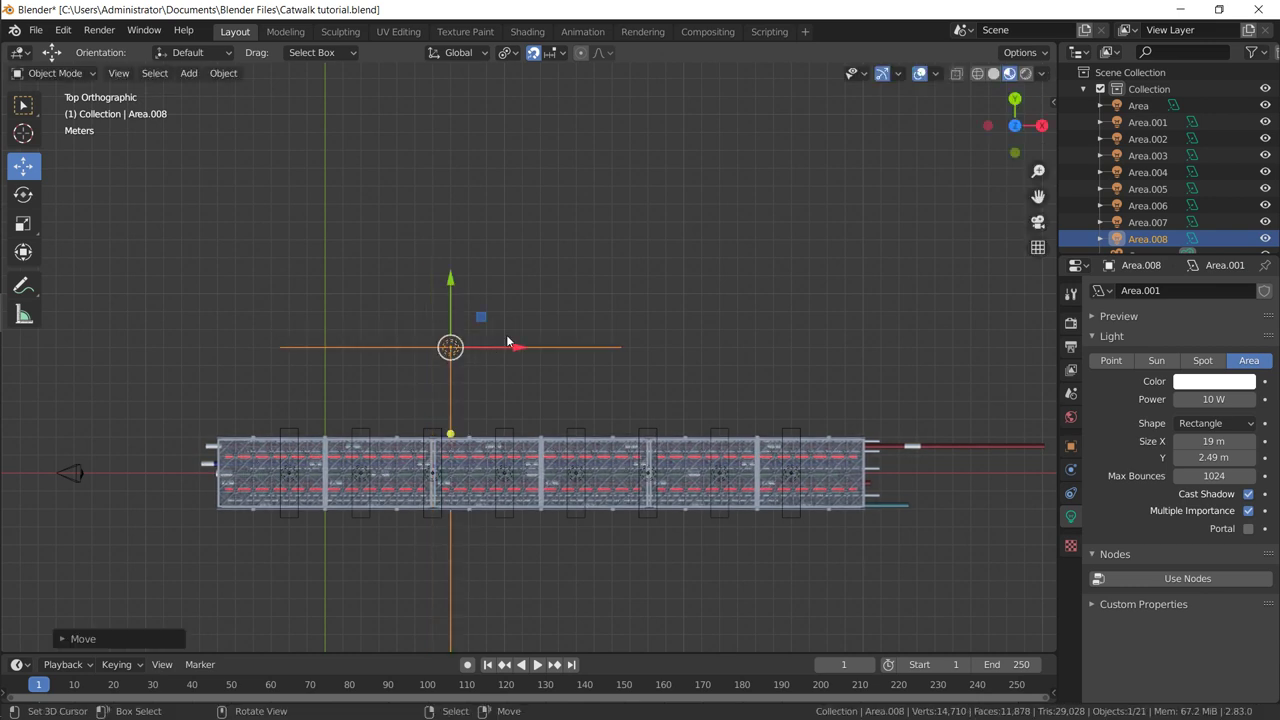
{"action": "left_click", "coordinate": [1230, 386]}
{"action": "left_click", "coordinate": [1163, 273]}
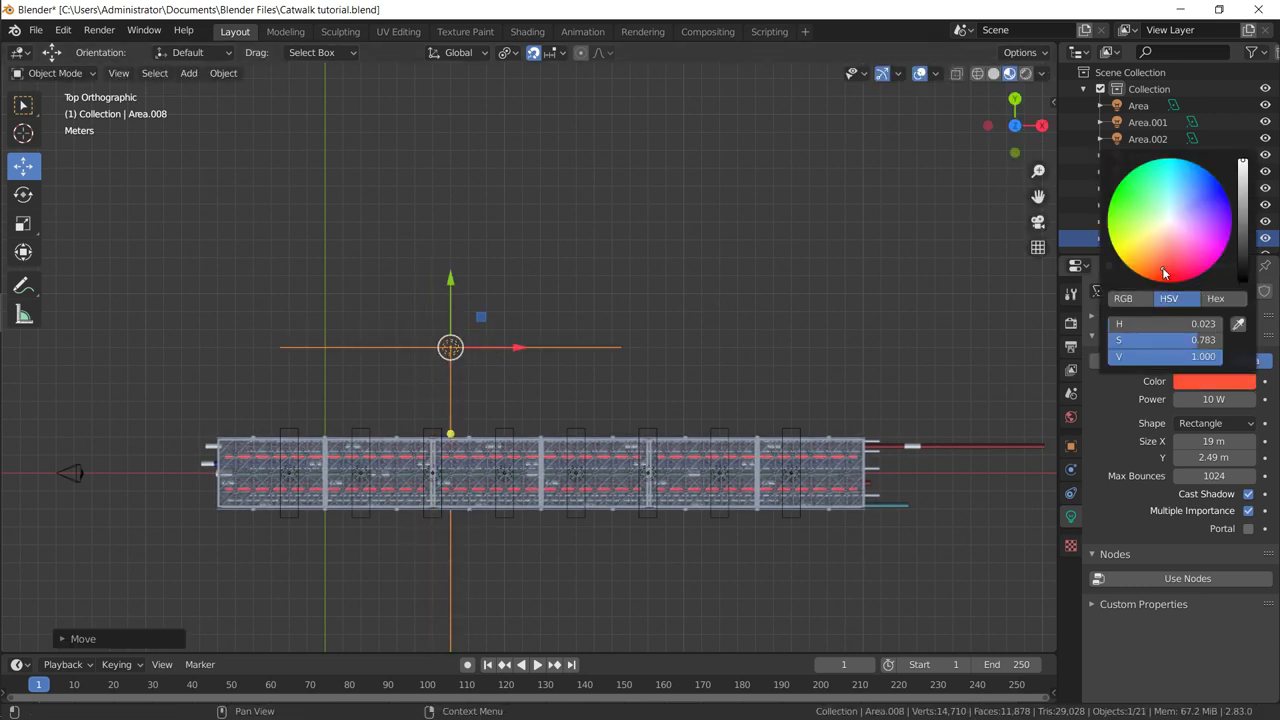
Step: Duplicate the red light to the catwalk's opposite side, turned 180° to face it, and colour the copy blue
{"action": "key", "text": "shift+d"}
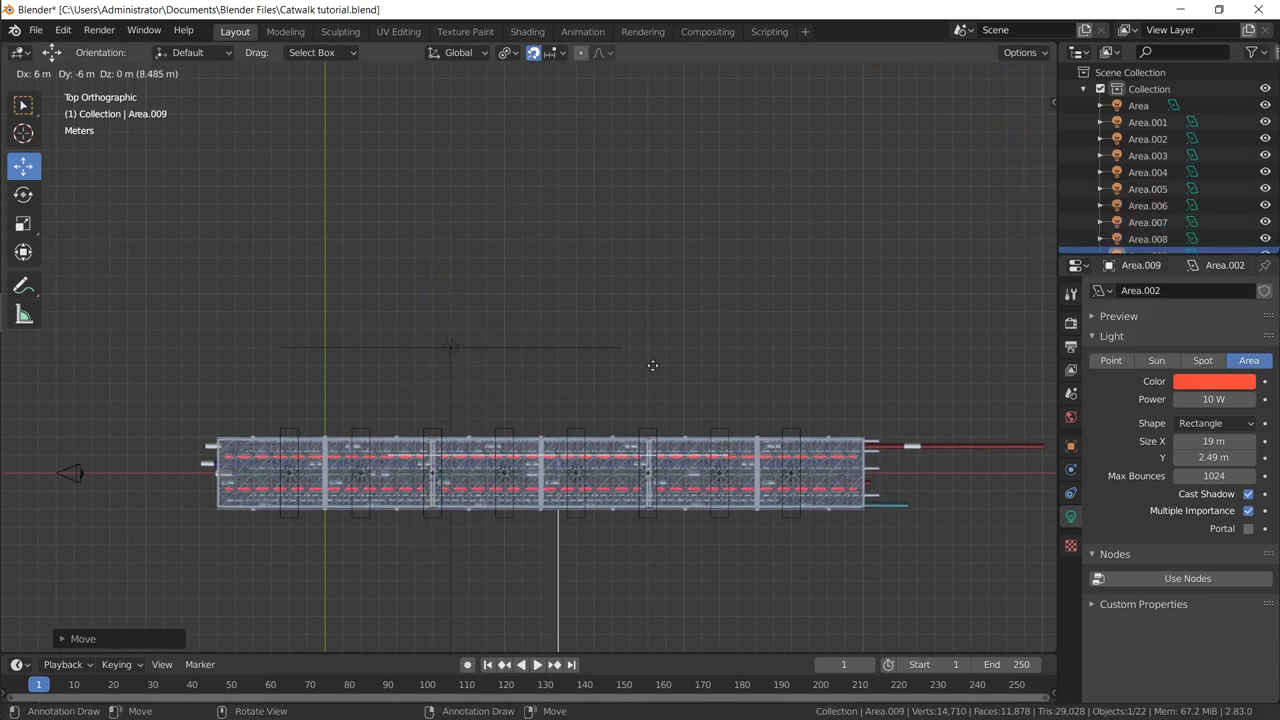
{"action": "left_click", "coordinate": [722, 472]}
{"action": "type", "text": "r180"}
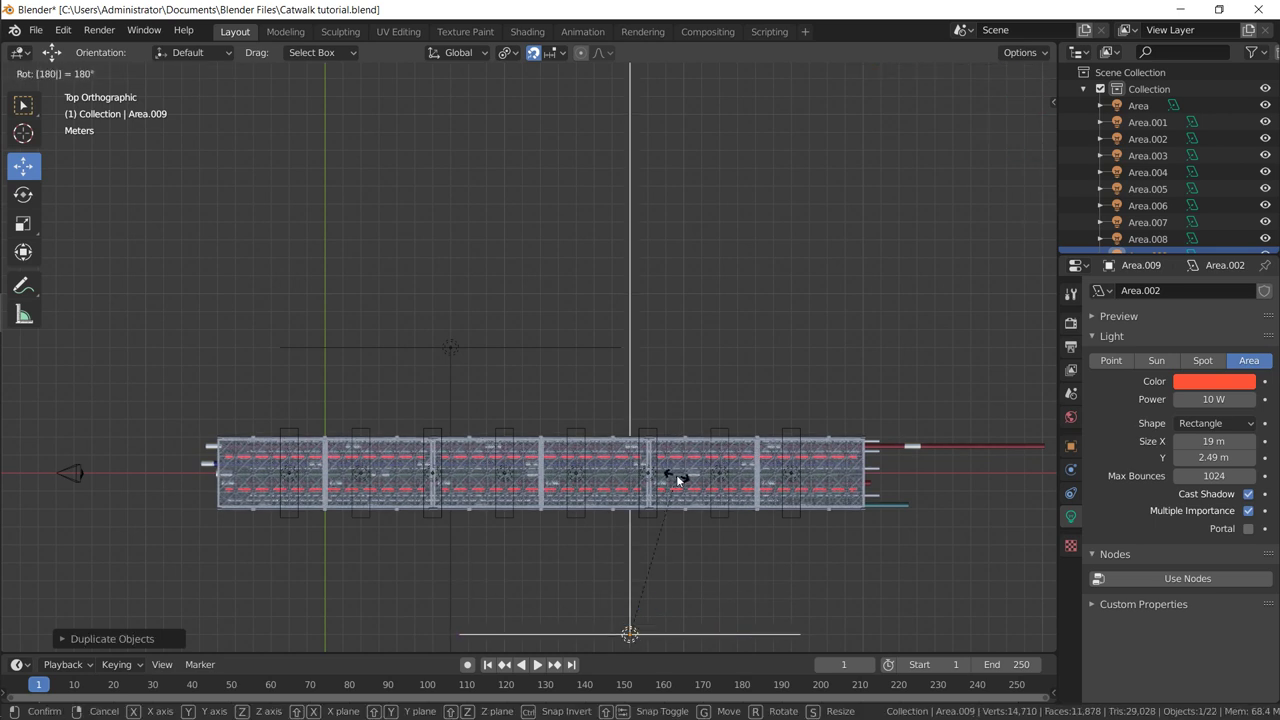
{"action": "key", "text": "Return"}
{"action": "left_click", "coordinate": [1202, 385]}
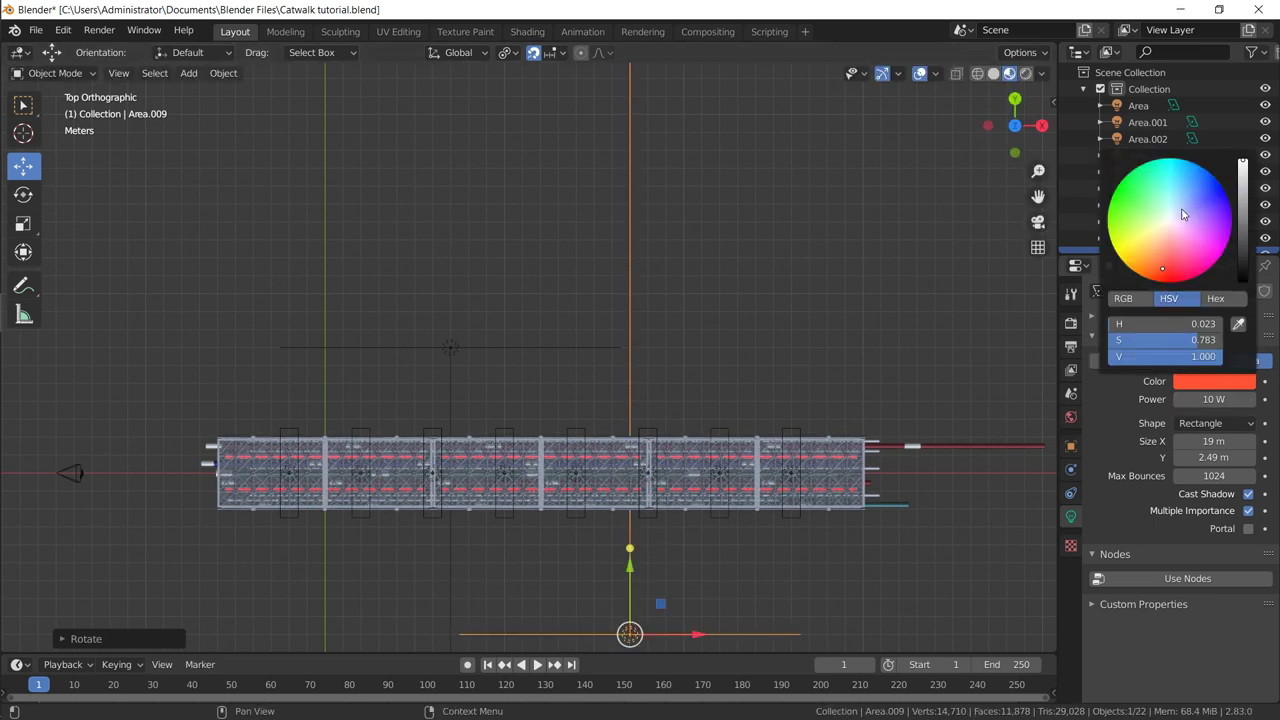
{"action": "left_click_drag", "start_coordinate": [1183, 214], "coordinate": [1207, 185]}
Step: Select both the red and blue side lights and raise them slightly above the walkway deck
{"action": "middle_click_drag", "start_coordinate": [486, 424], "coordinate": [460, 276]}
{"action": "left_click", "coordinate": [460, 276]}
{"action": "left_click", "coordinate": [522, 268]}
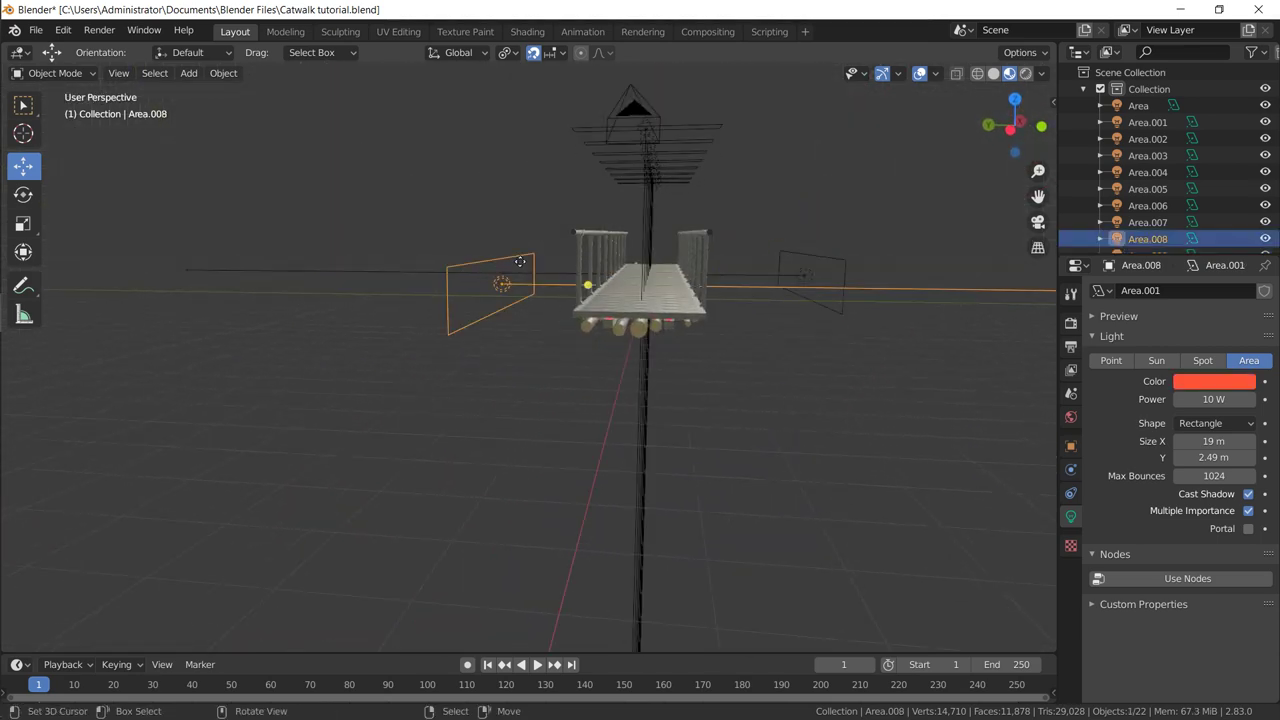
{"action": "key", "text": "KP_1"}
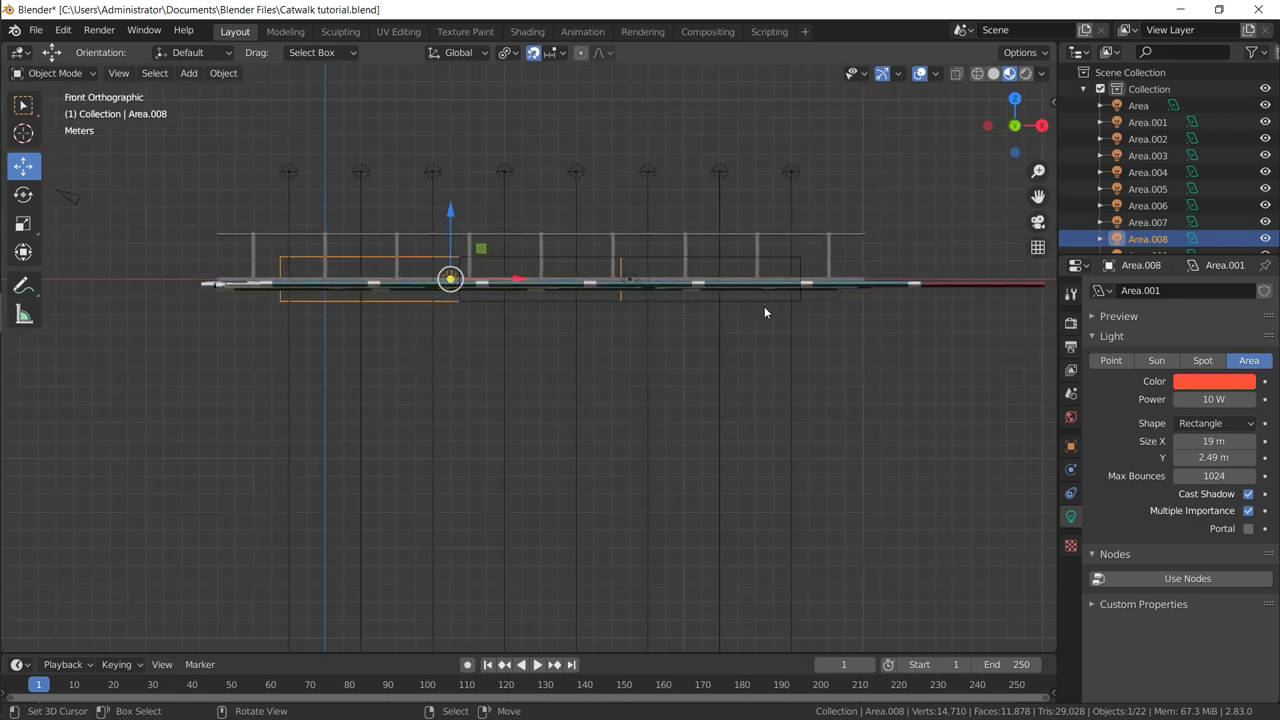
{"action": "key", "text": "KP_3"}
{"action": "left_click", "coordinate": [251, 276], "text": "shift"}
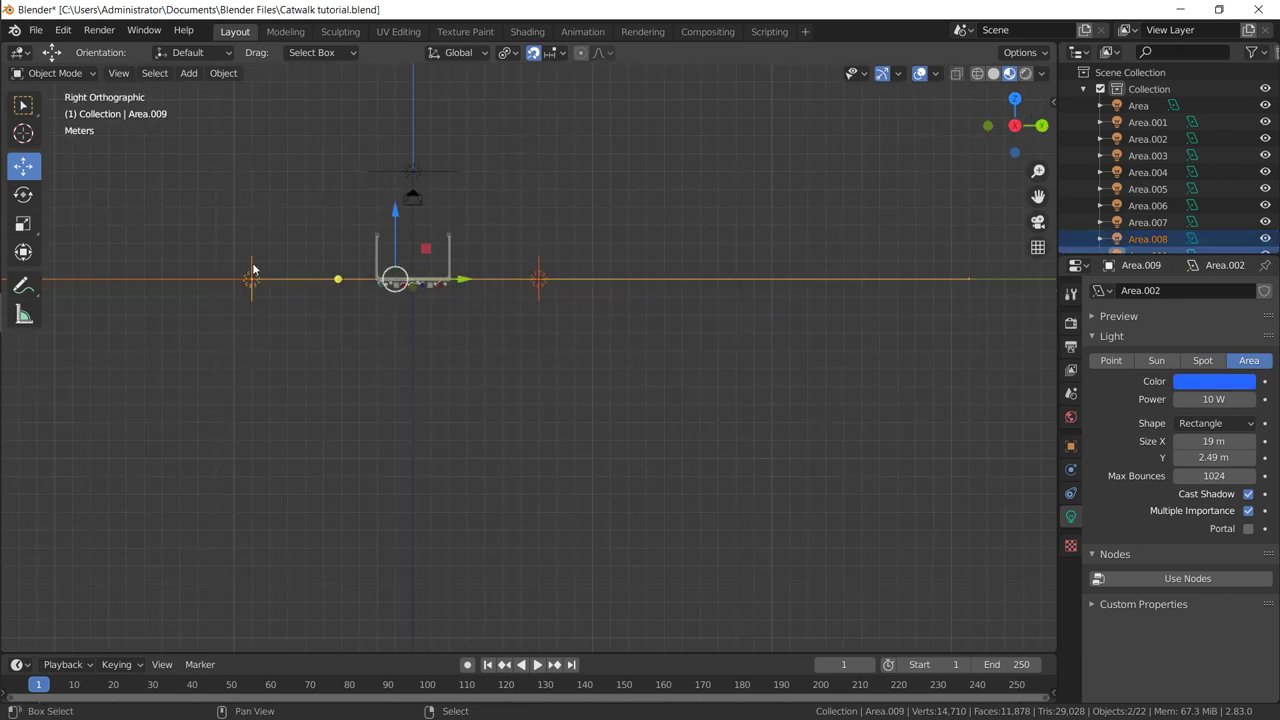
{"action": "key", "text": "g"}
{"action": "left_click", "coordinate": [624, 318]}
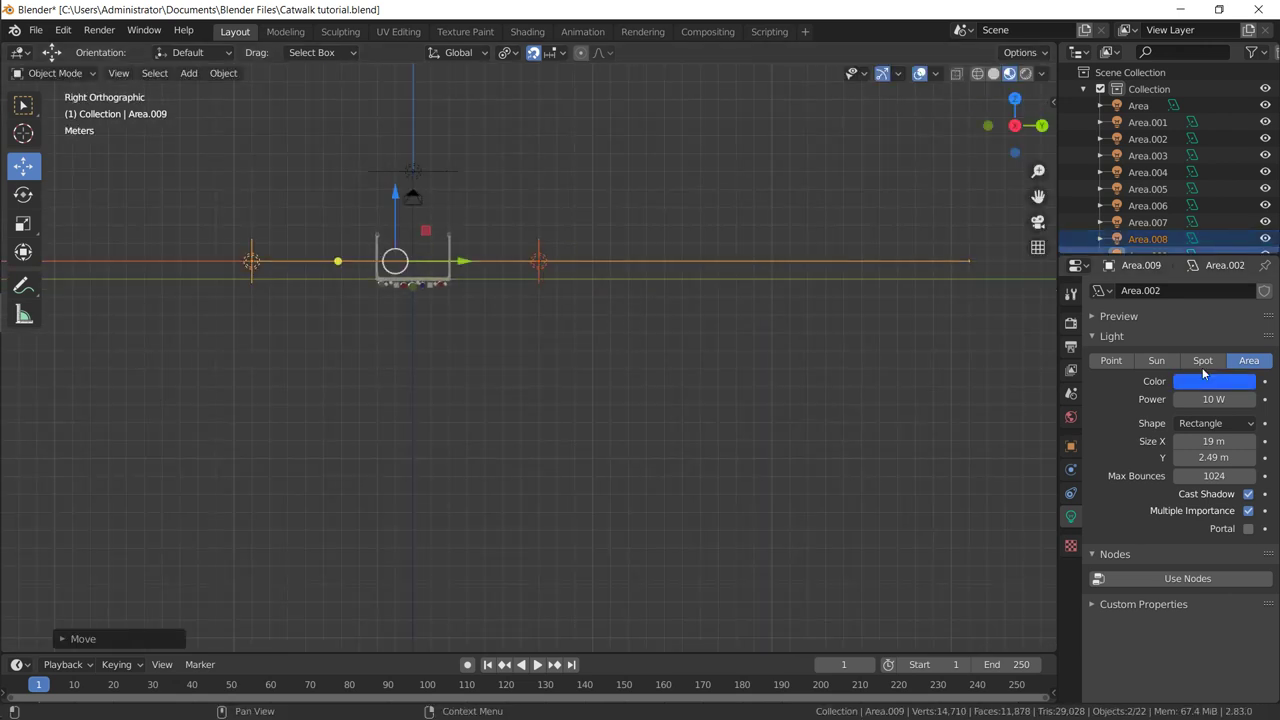
Step: Set the power of the blue side light and of the red side light to 50 W each
{"action": "left_click", "coordinate": [1210, 399]}
{"action": "type", "text": "50"}
{"action": "key", "text": "Return"}
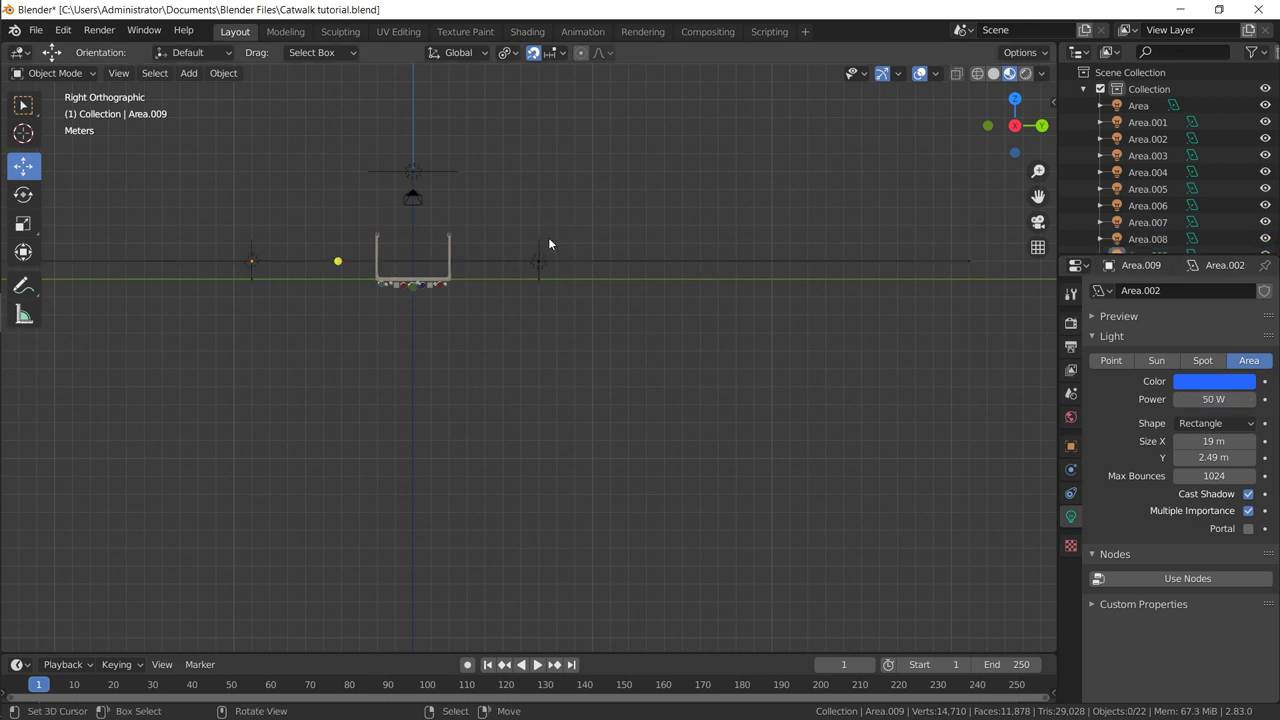
{"action": "left_click", "coordinate": [538, 258]}
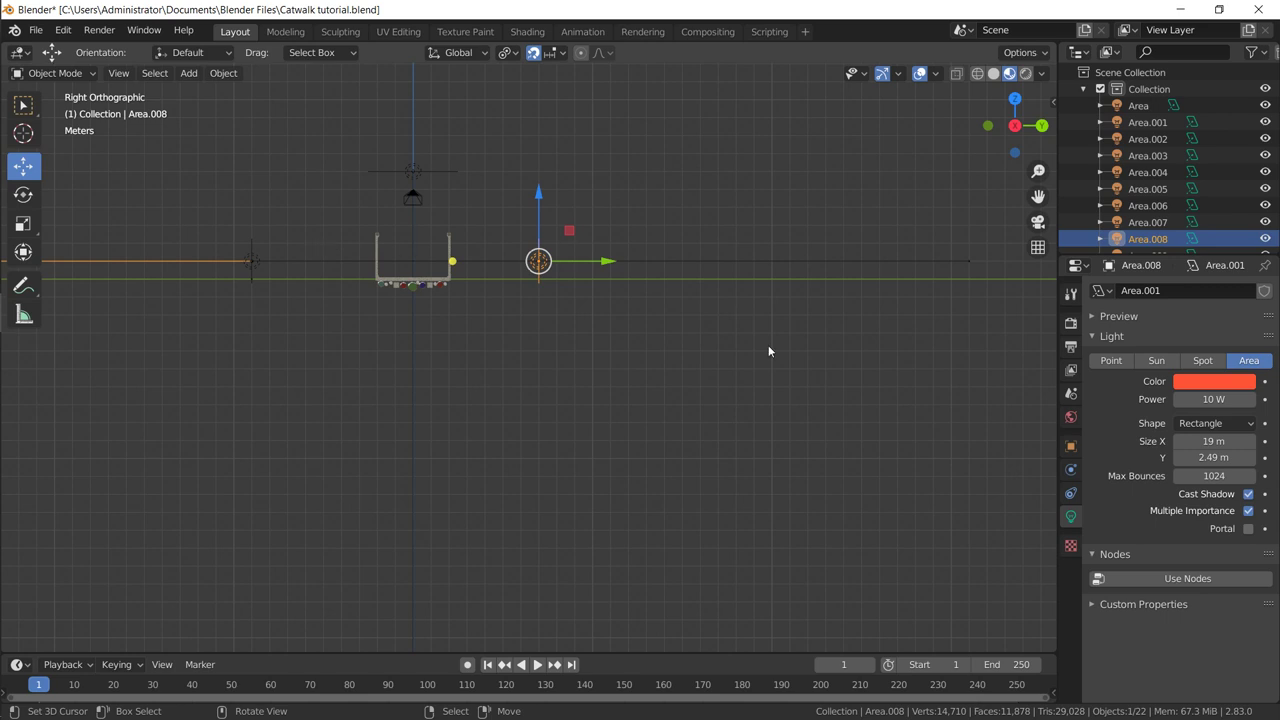
{"action": "left_click", "coordinate": [1220, 399]}
{"action": "type", "text": "50"}
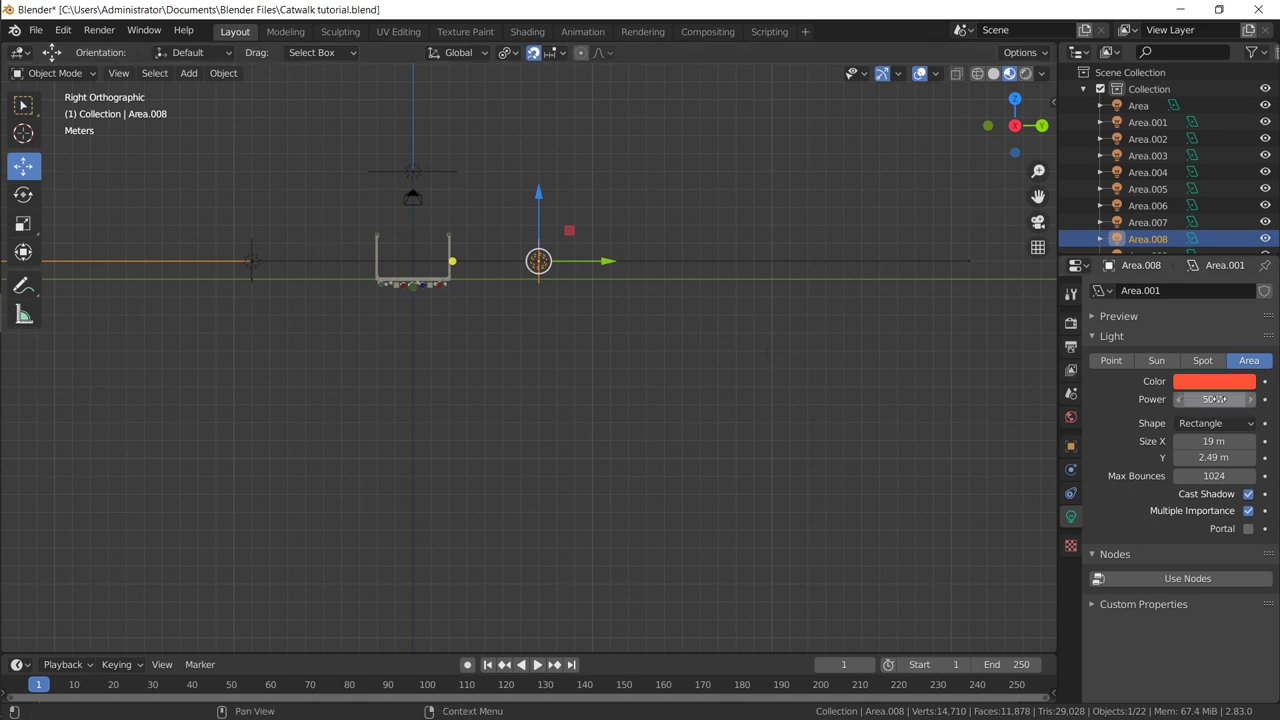
{"action": "key", "text": "Return"}
Step: From the front view, move the camera closer to the catwalk's start and slightly lower
{"action": "middle_click_drag", "start_coordinate": [693, 234], "coordinate": [421, 430]}
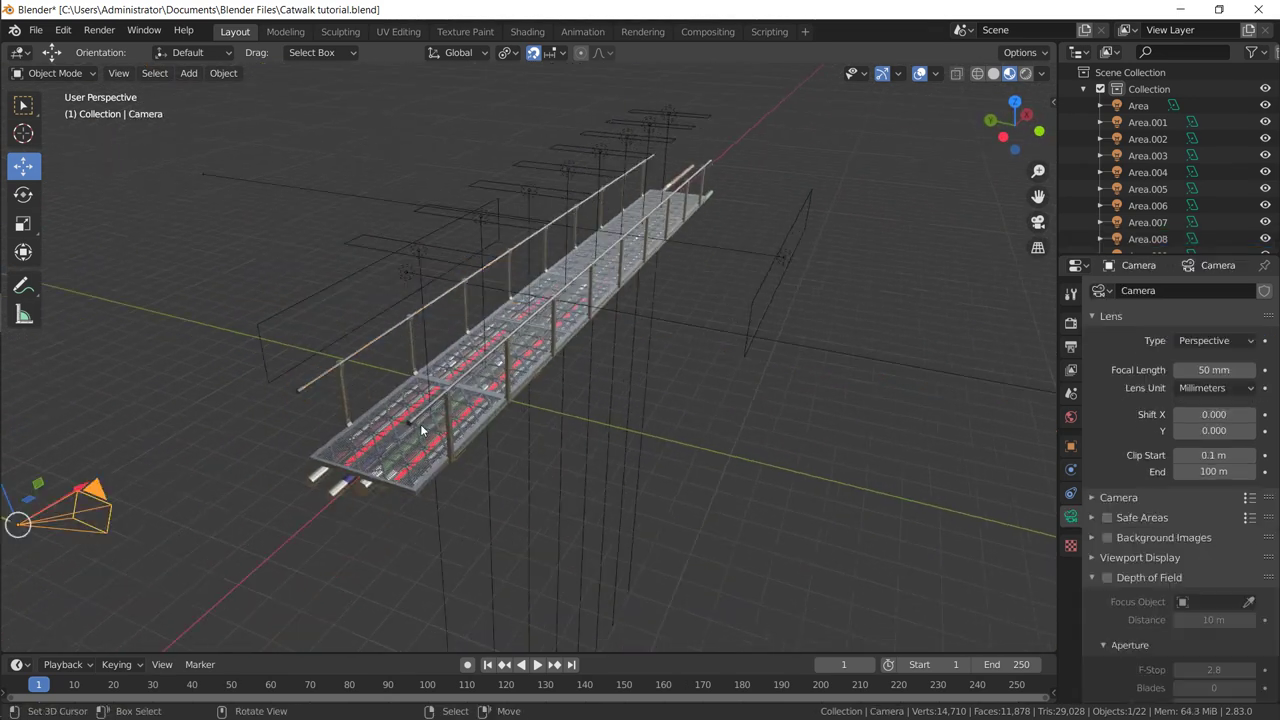
{"action": "key", "text": "KP_3"}
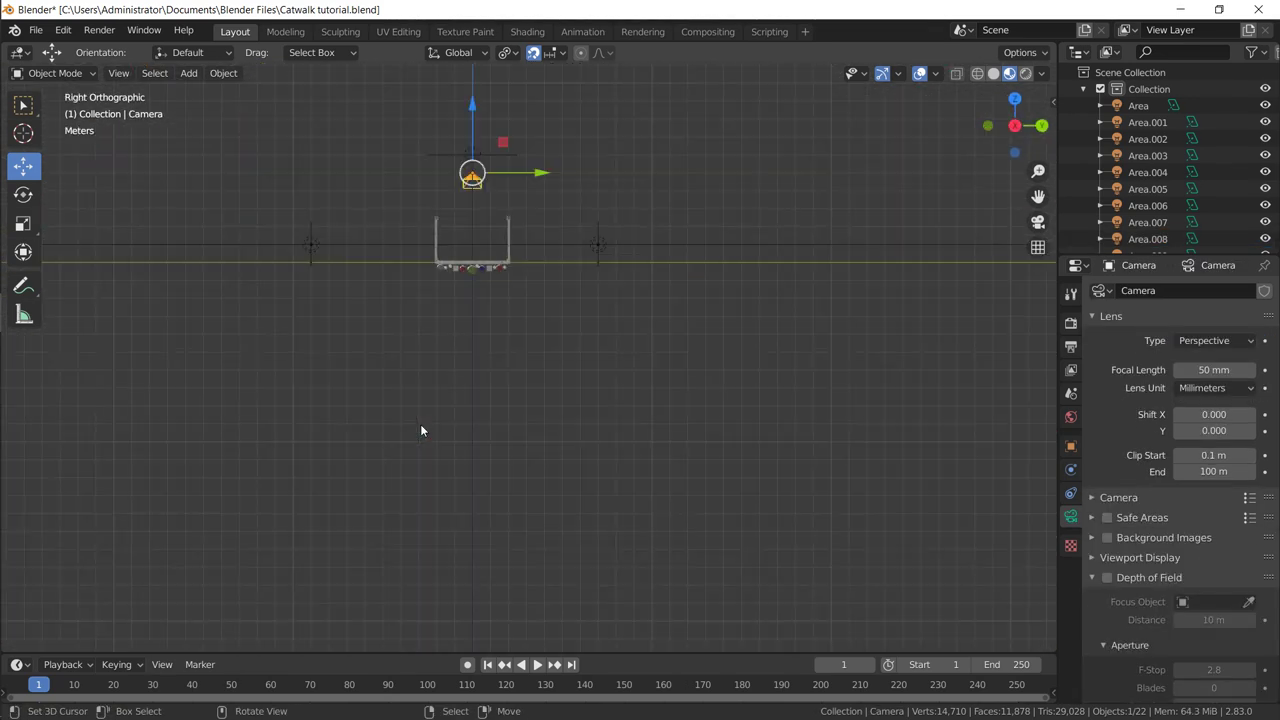
{"action": "key", "text": "KP_1"}
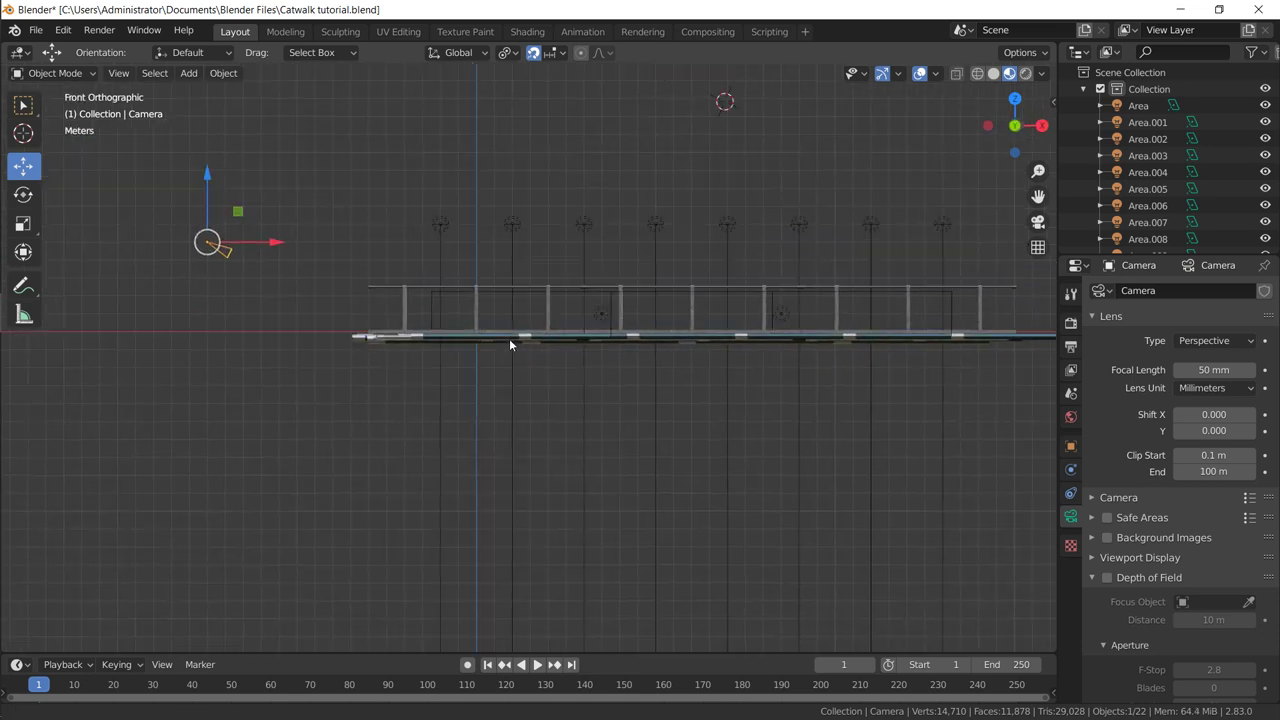
{"action": "key", "text": "g"}
{"action": "left_click", "coordinate": [492, 298]}
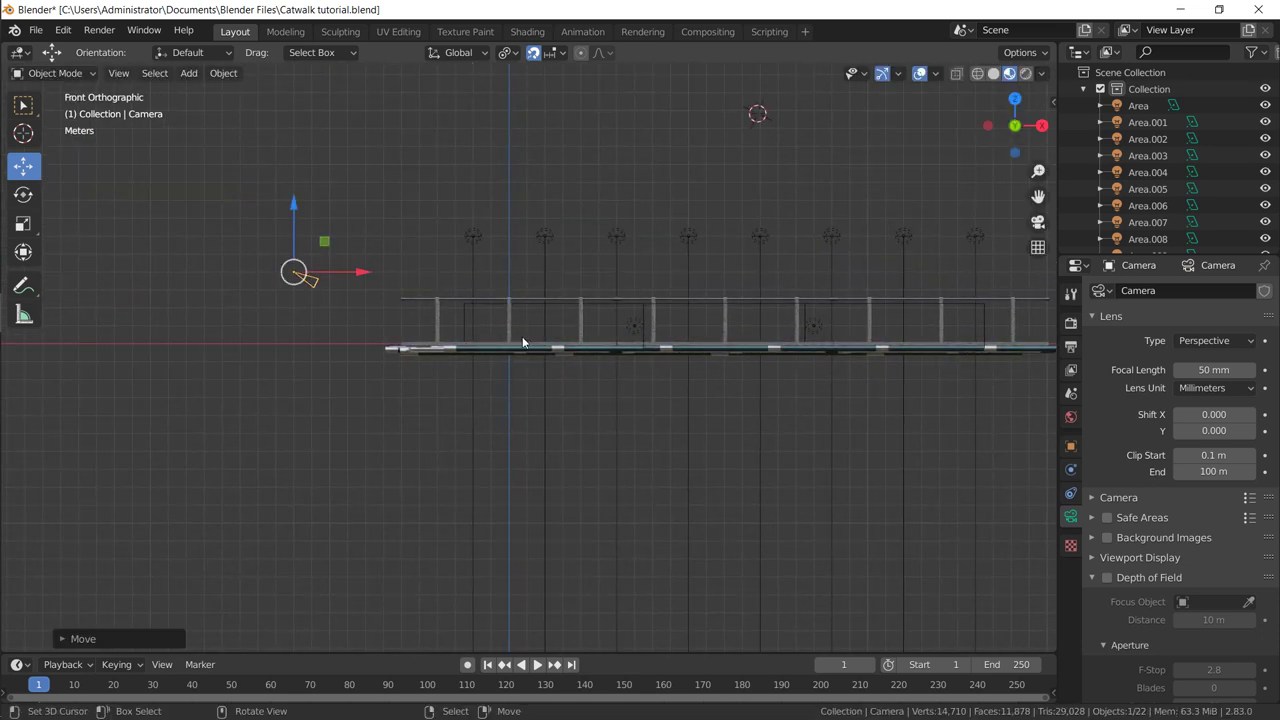
Step: Tilt the camera up about 11° and move it about 1.3 m towards the catwalk and 0.6 m lower
{"action": "key", "text": "r"}
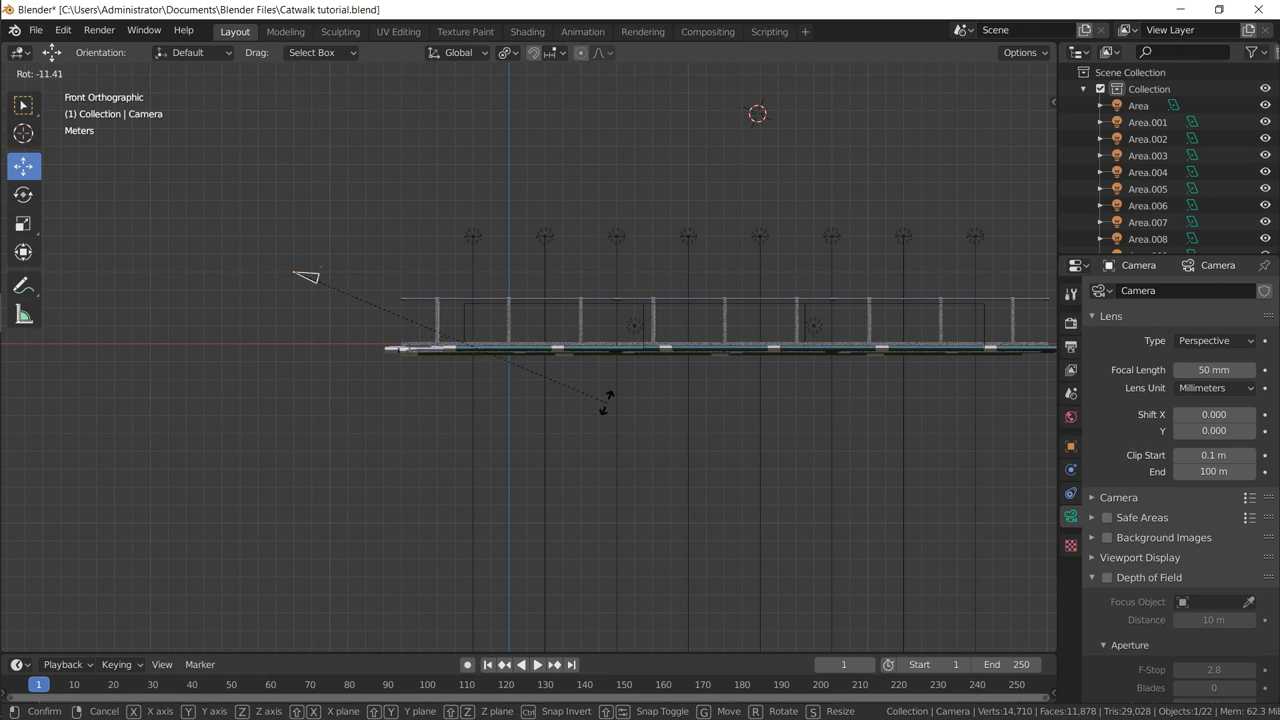
{"action": "left_click", "coordinate": [605, 404]}
{"action": "key", "text": "g"}
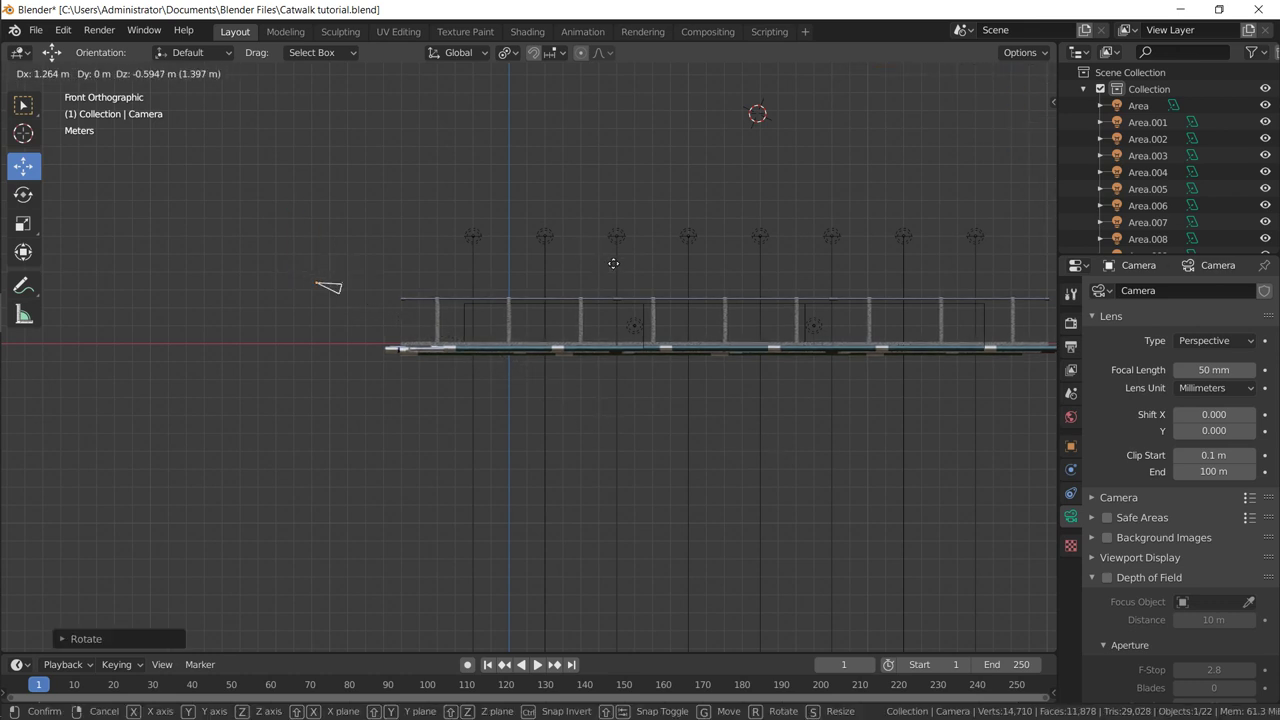
{"action": "left_click", "coordinate": [613, 262]}
Step: Look through the camera and raise it slightly so the catwalk sits lower in the frame
{"action": "key", "text": "KP_7"}
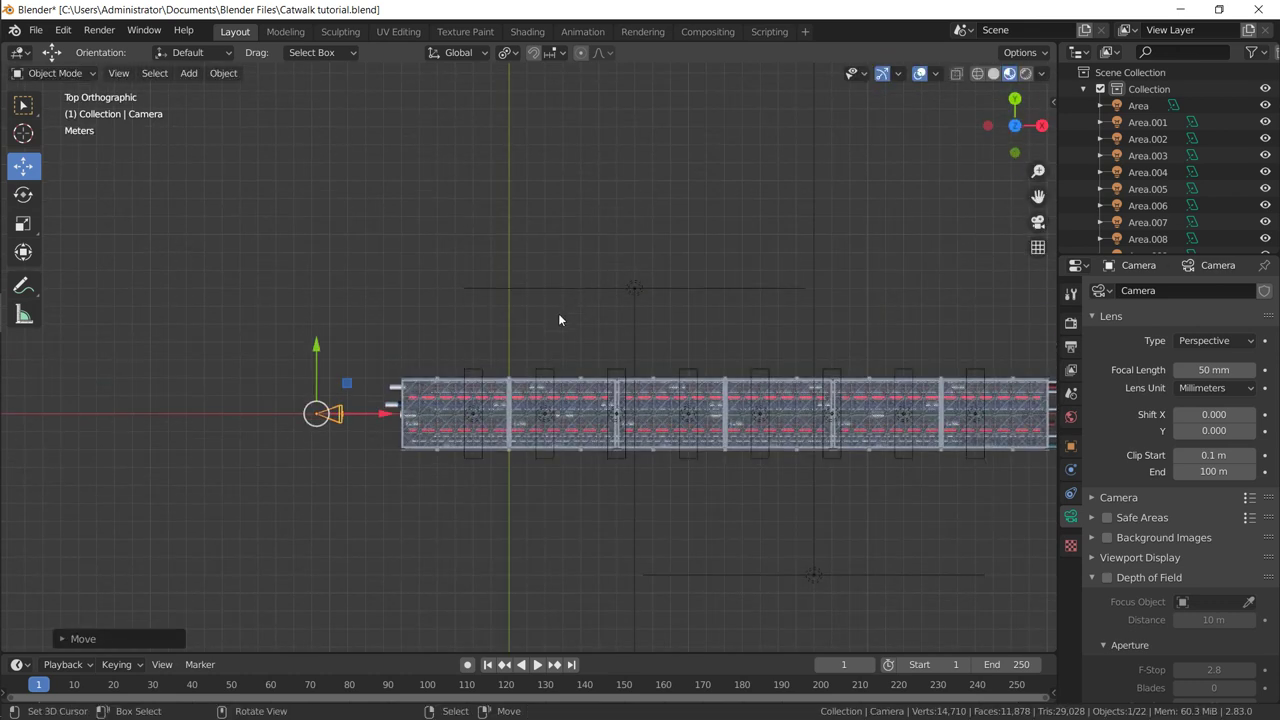
{"action": "key", "text": "KP_0"}
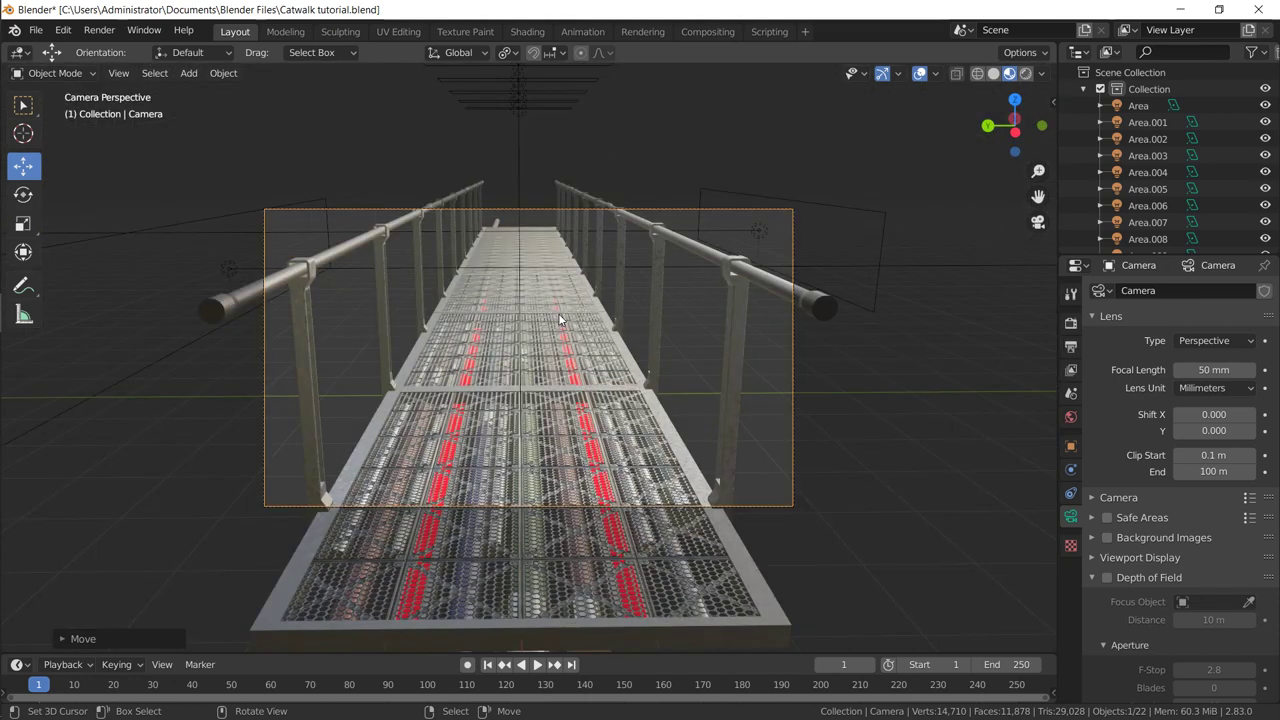
{"action": "key", "text": "g"}
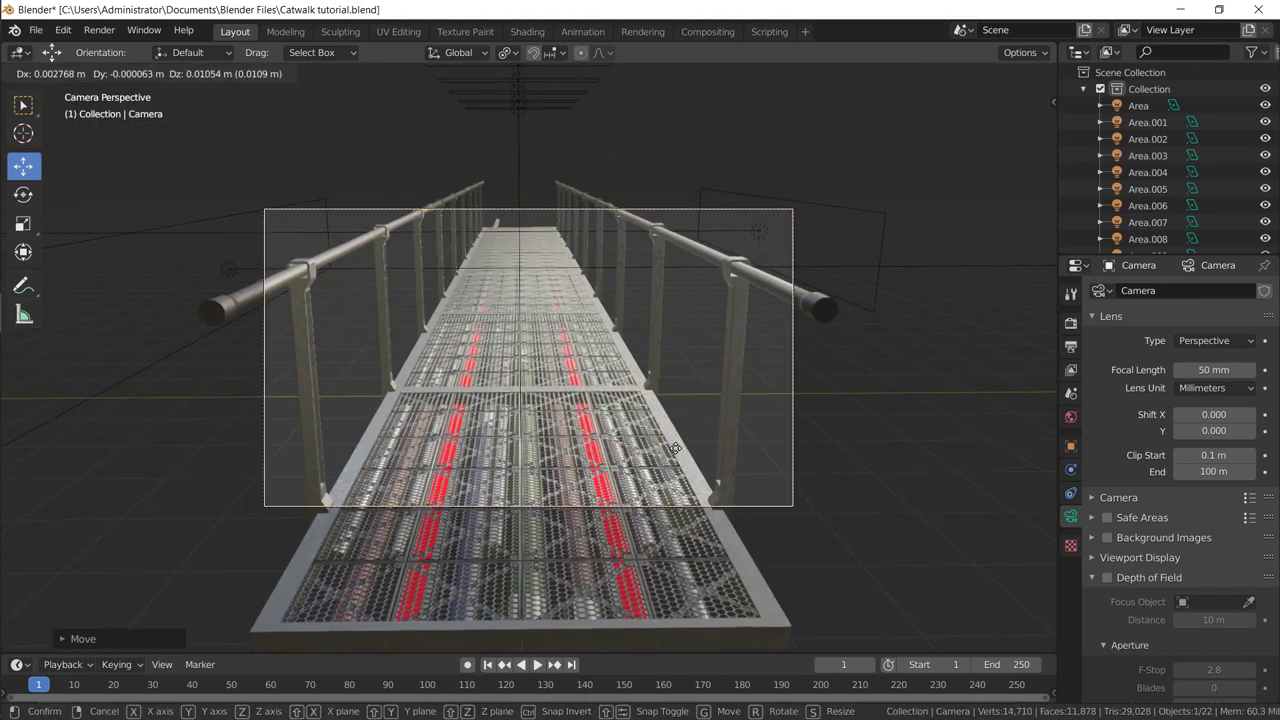
{"action": "left_click", "coordinate": [673, 381]}
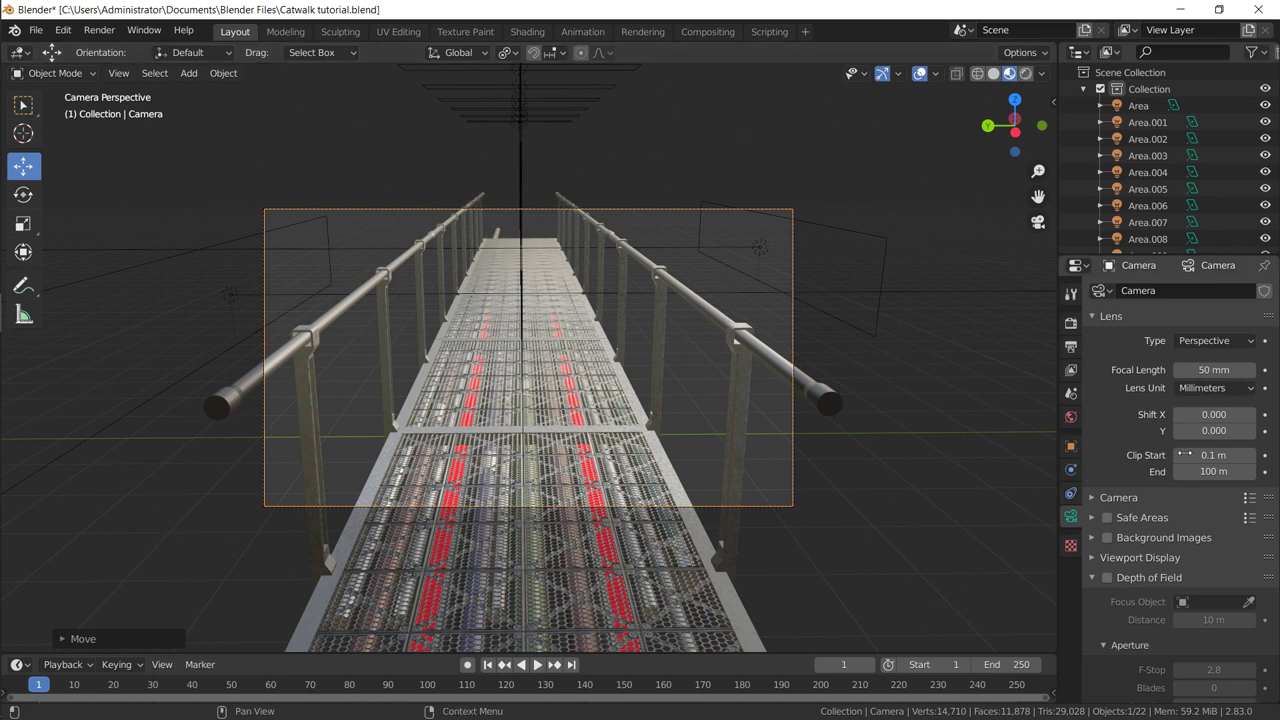
Step: Set the camera's focal length to 35 mm
{"action": "left_click", "coordinate": [1208, 369]}
{"action": "type", "text": "35"}
{"action": "key", "text": "Return"}
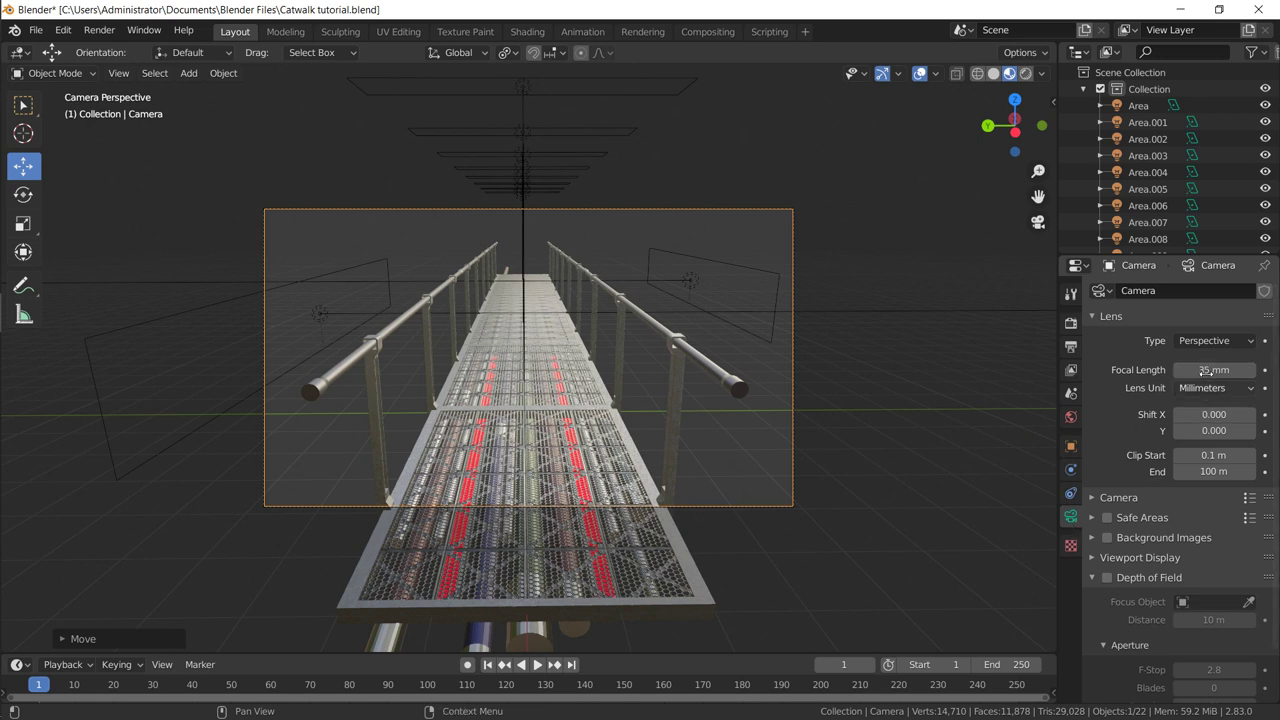
Step: Try a camera focal length of 20 mm and return it to 35 mm
{"action": "left_click", "coordinate": [1206, 370]}
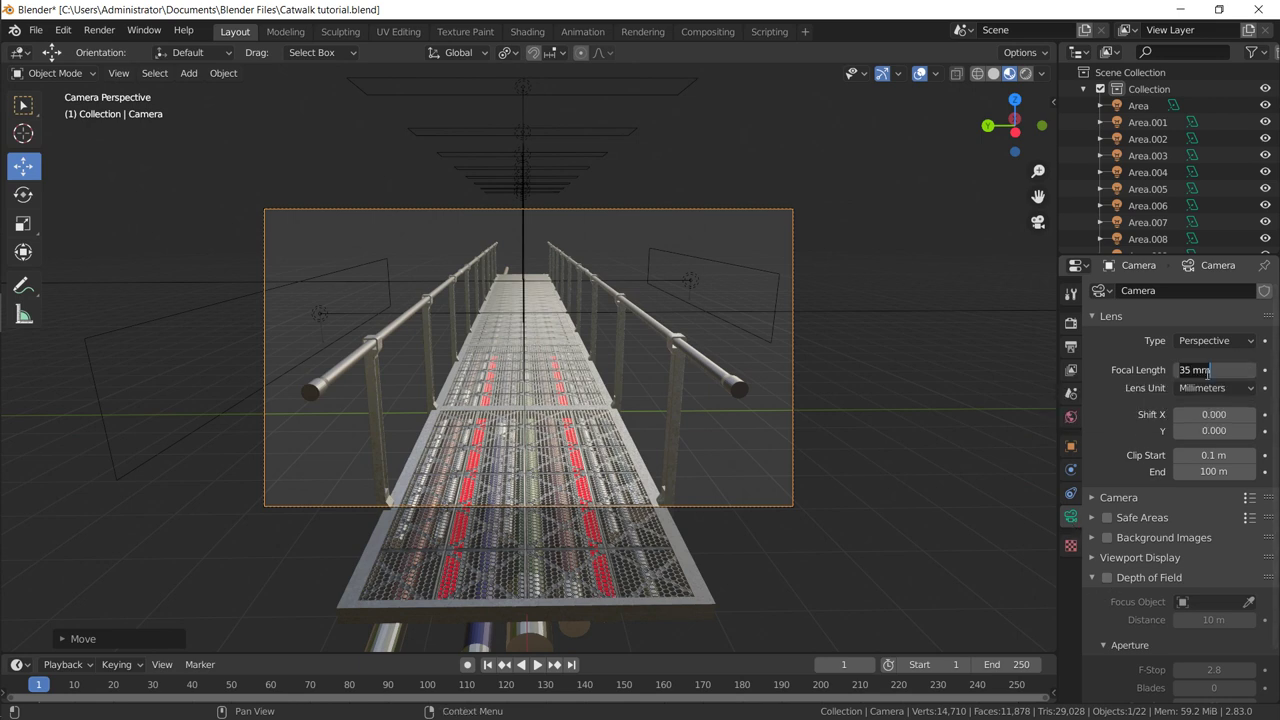
{"action": "type", "text": "20"}
{"action": "key", "text": "Return"}
{"action": "left_click", "coordinate": [1206, 370]}
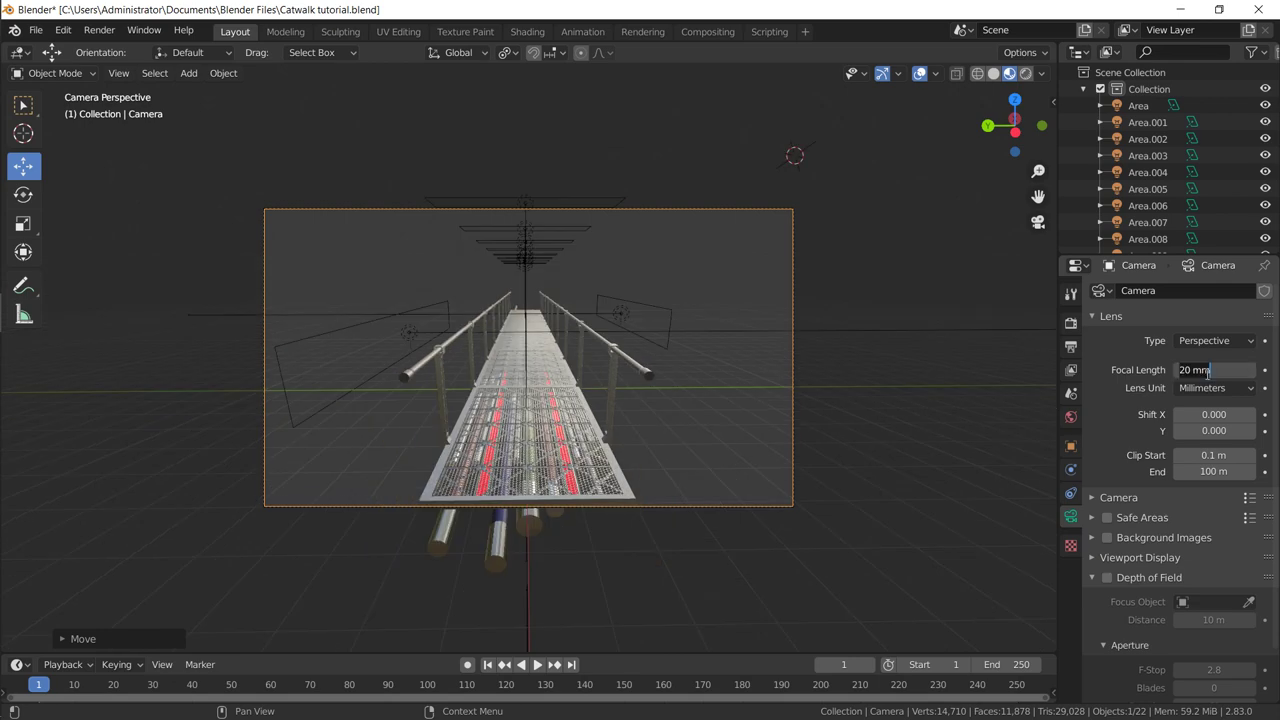
{"action": "type", "text": "35"}
{"action": "key", "text": "Return"}
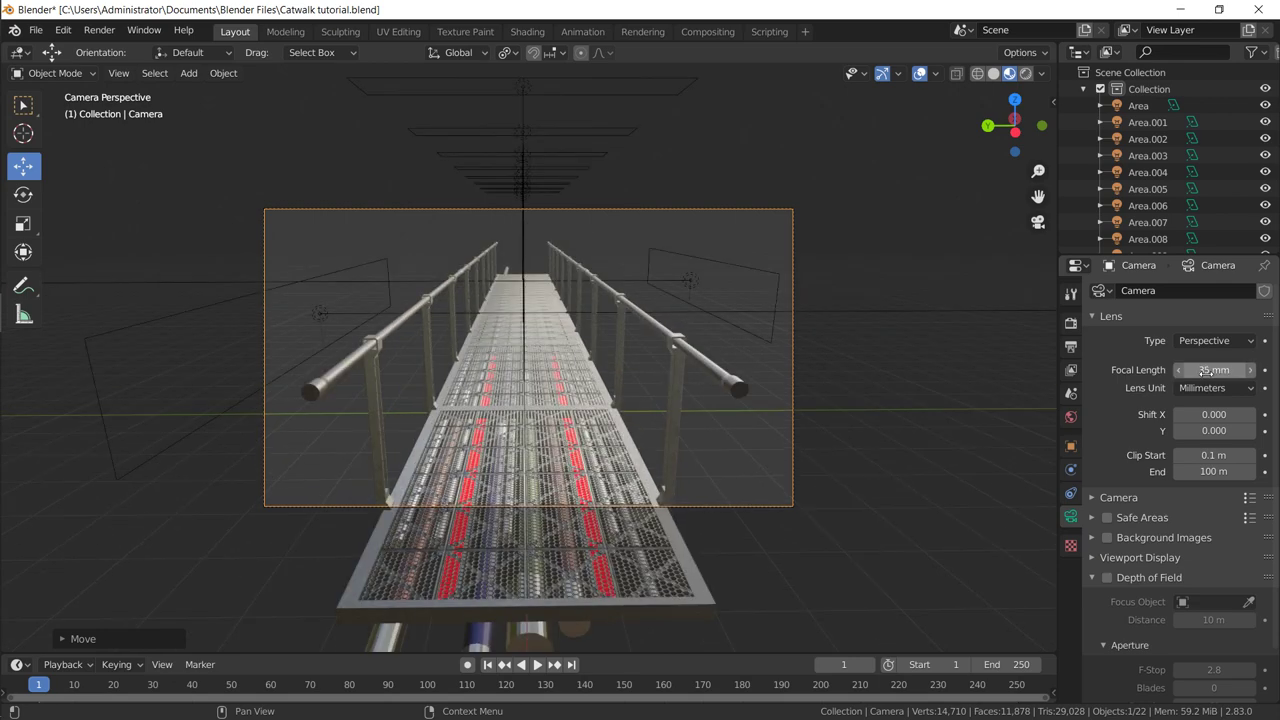
Step: Move the camera about 1.3 m forward along the global X axis and fine-tune its tilt around global Y
{"action": "key", "text": "g"}
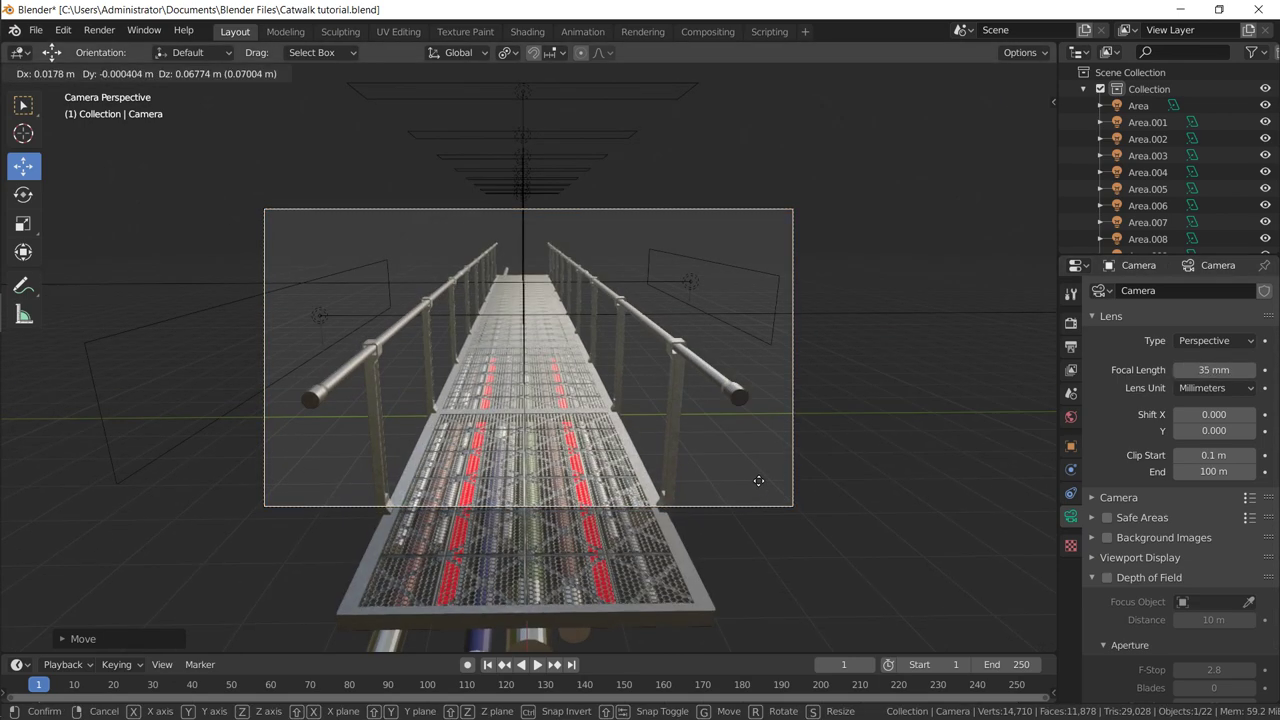
{"action": "key", "text": "x"}
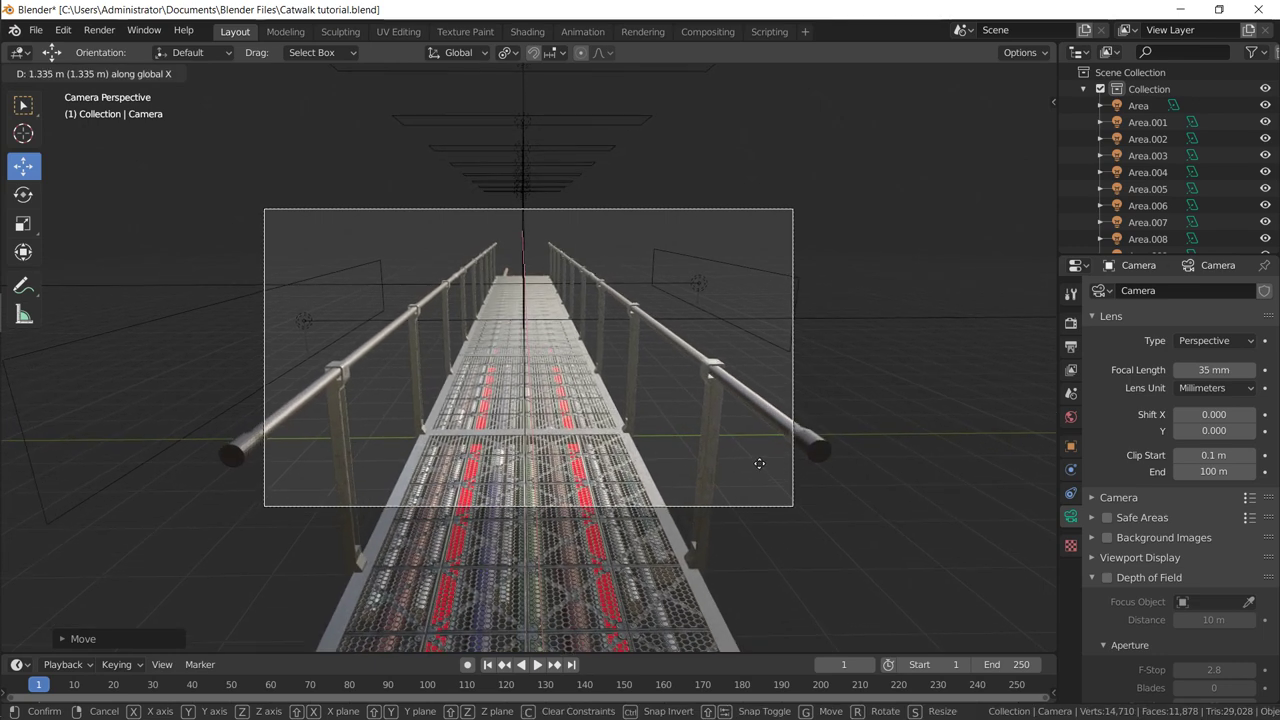
{"action": "left_click", "coordinate": [758, 467]}
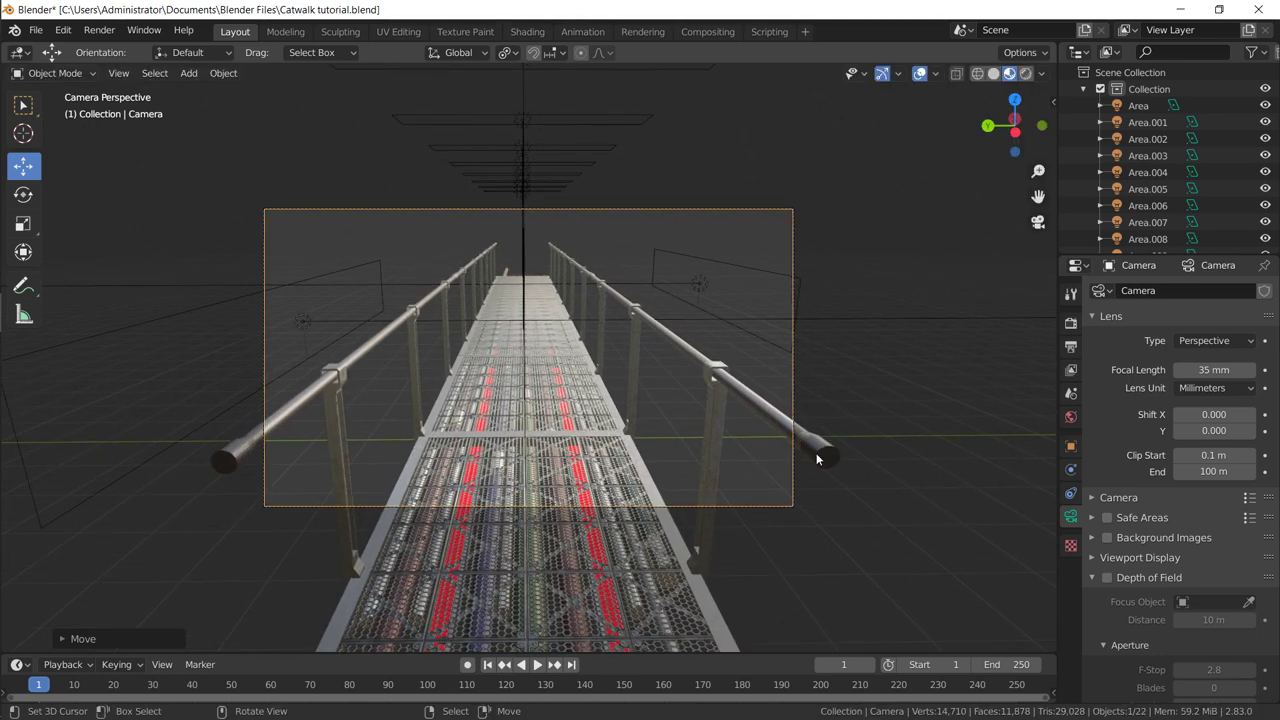
{"action": "key", "text": "r"}
{"action": "key", "text": "y"}
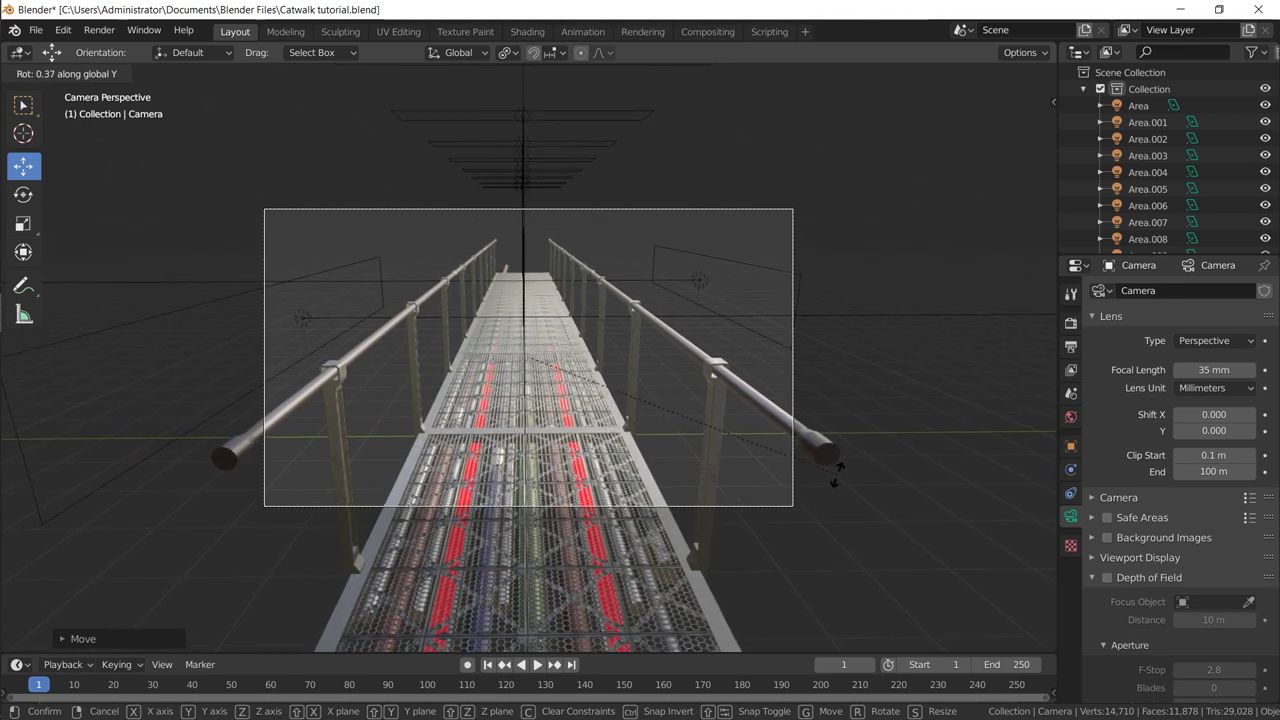
{"action": "left_click", "coordinate": [838, 478]}
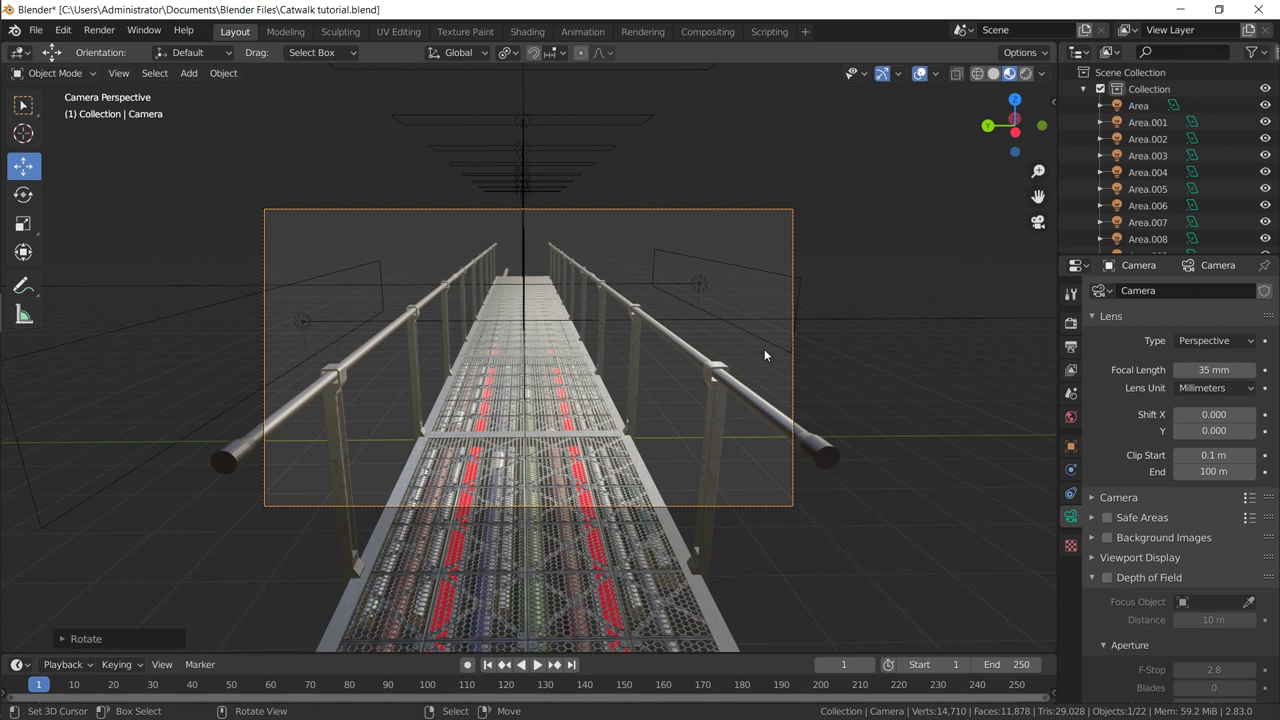
Step: Open the render result and examine the grating, red under lights and handrails along the catwalk, then close it
{"action": "key", "text": "F11"}
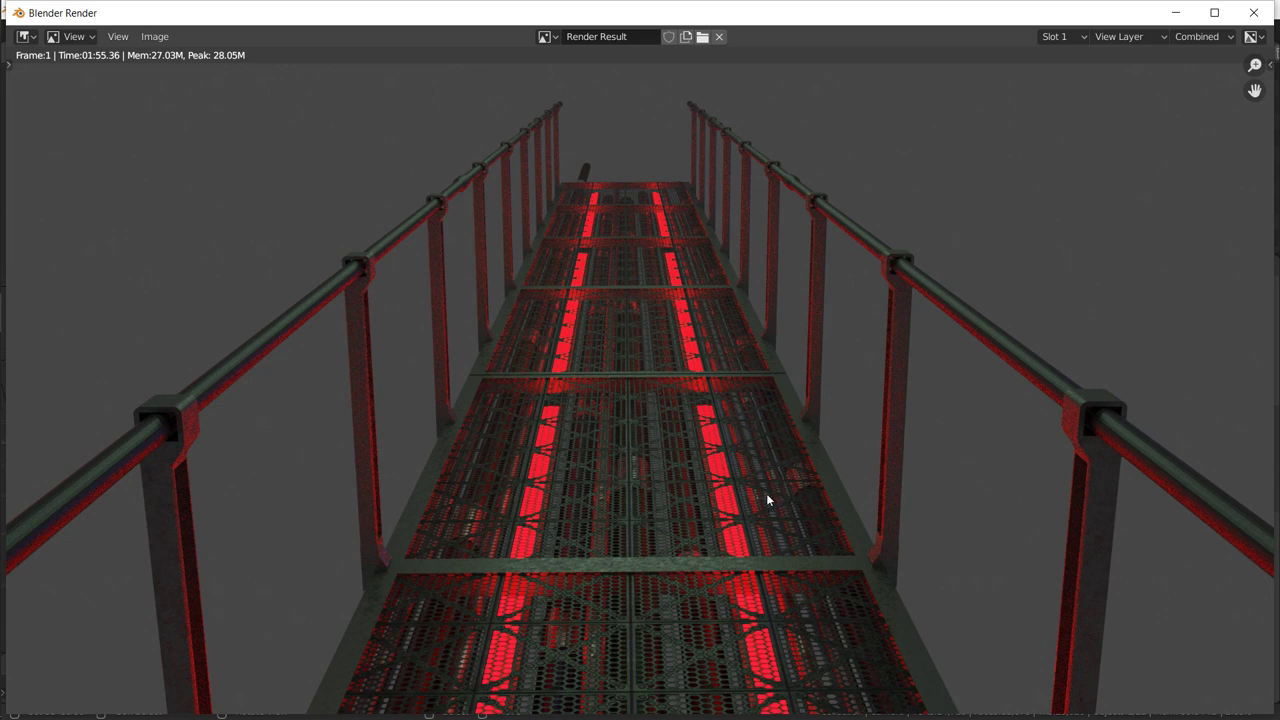
{"action": "scroll", "coordinate": [766, 493], "scroll_direction": "up", "scroll_amount": 4}
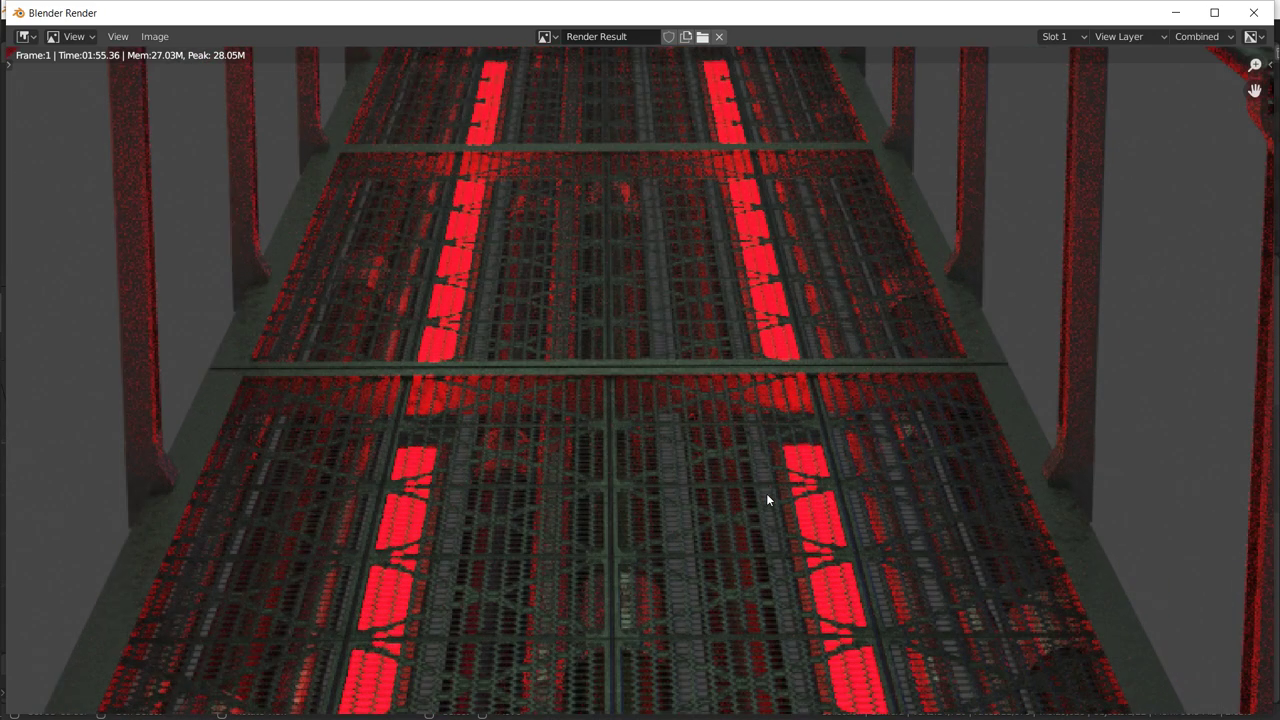
{"action": "scroll", "coordinate": [766, 493], "scroll_direction": "down", "scroll_amount": 4}
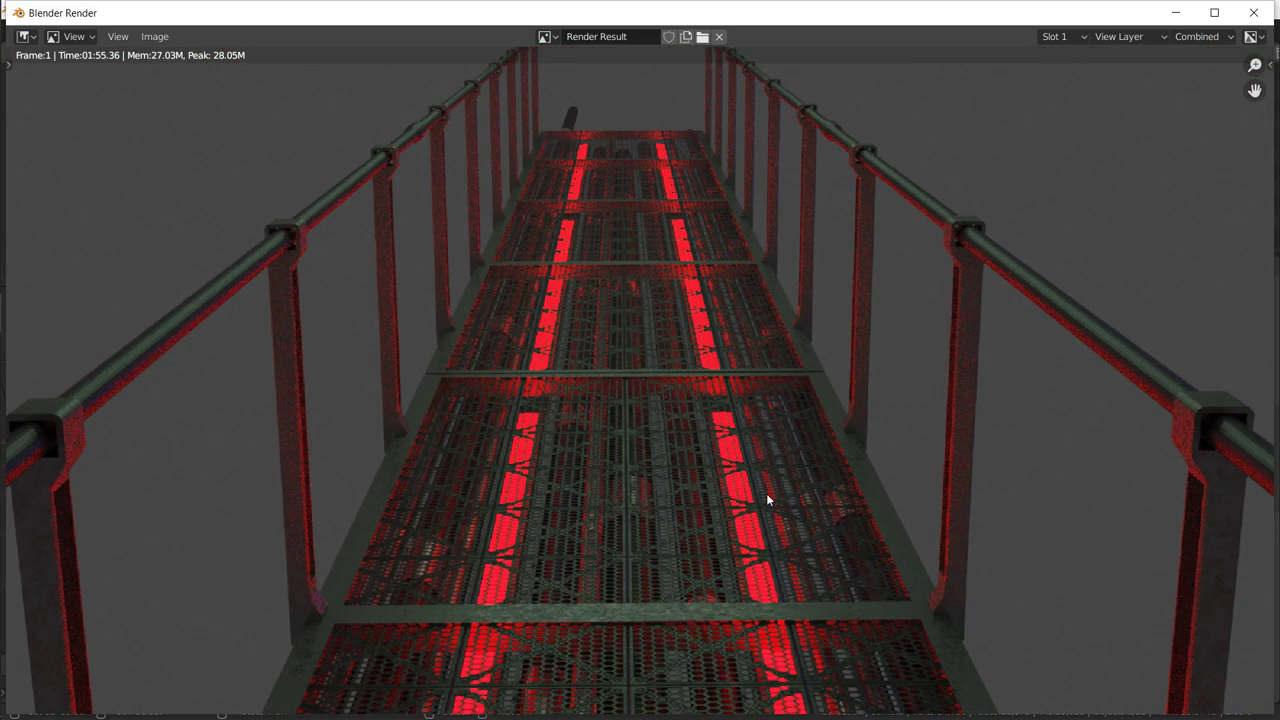
{"action": "scroll", "coordinate": [752, 366], "scroll_direction": "up", "scroll_amount": 3}
{"action": "middle_click_drag", "start_coordinate": [752, 366], "coordinate": [752, 359]}
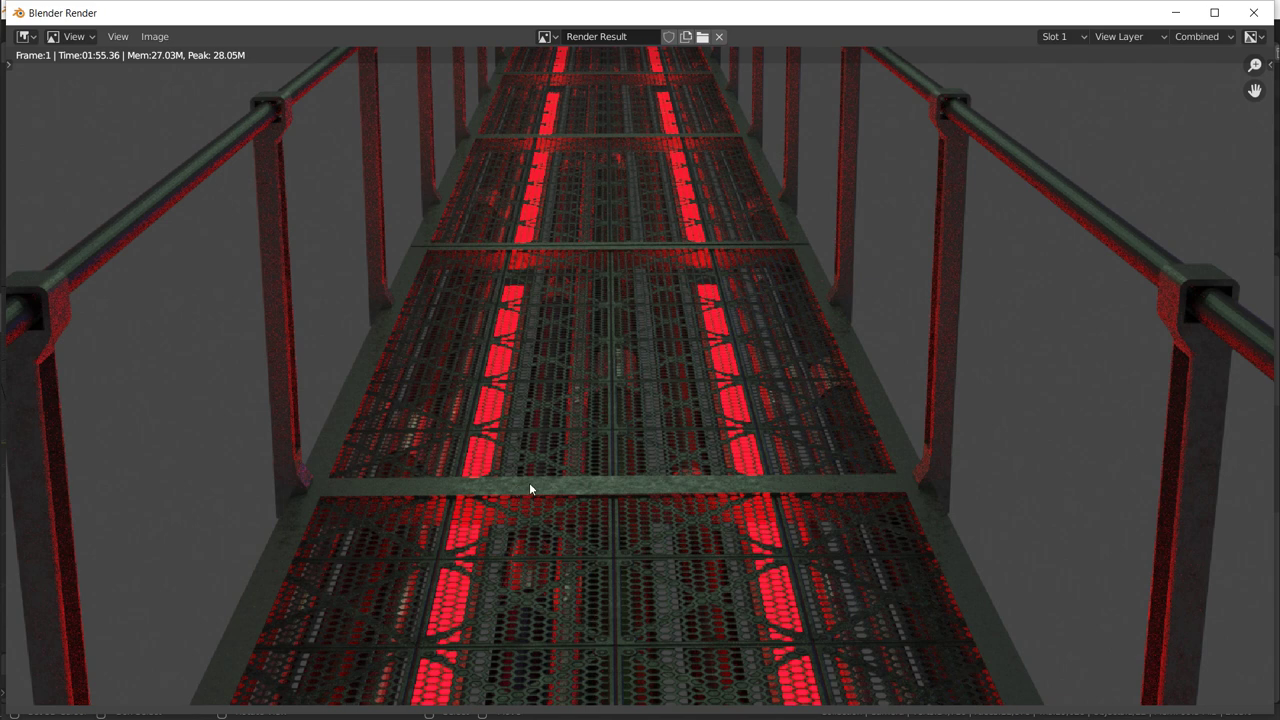
{"action": "scroll", "coordinate": [529, 482], "scroll_direction": "down", "scroll_amount": 1}
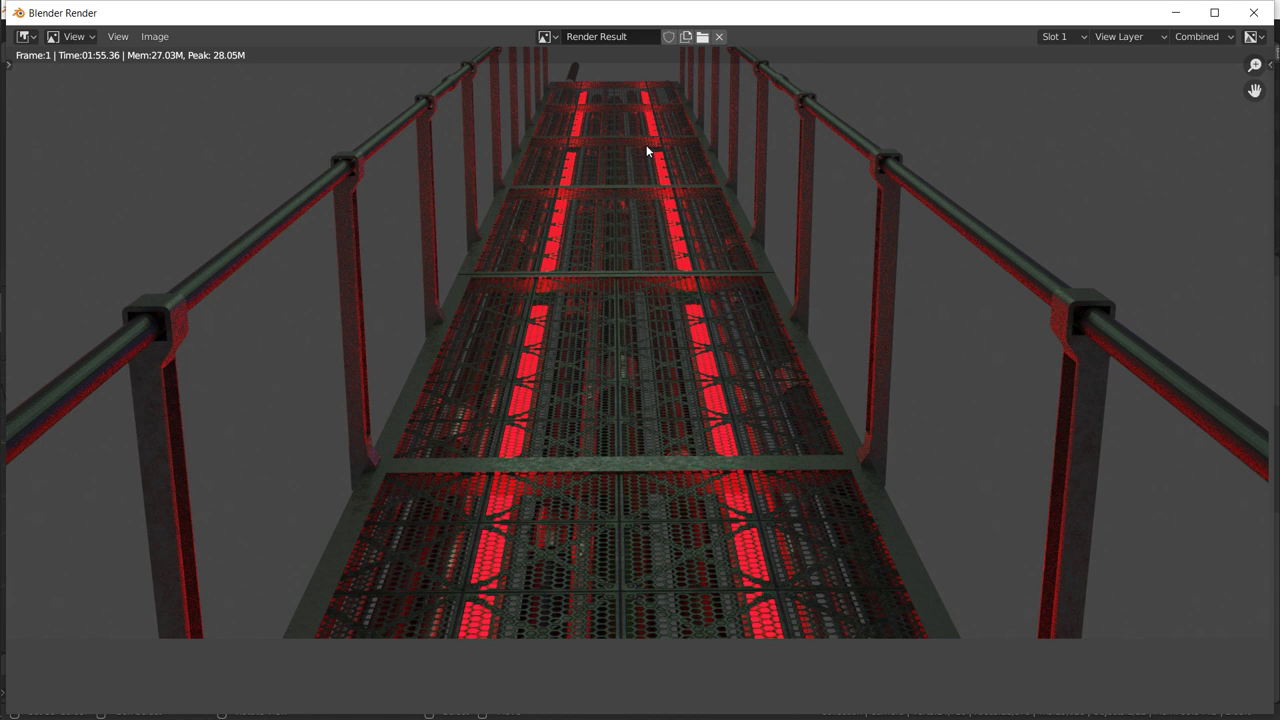
{"action": "middle_click_drag", "start_coordinate": [648, 149], "coordinate": [652, 222]}
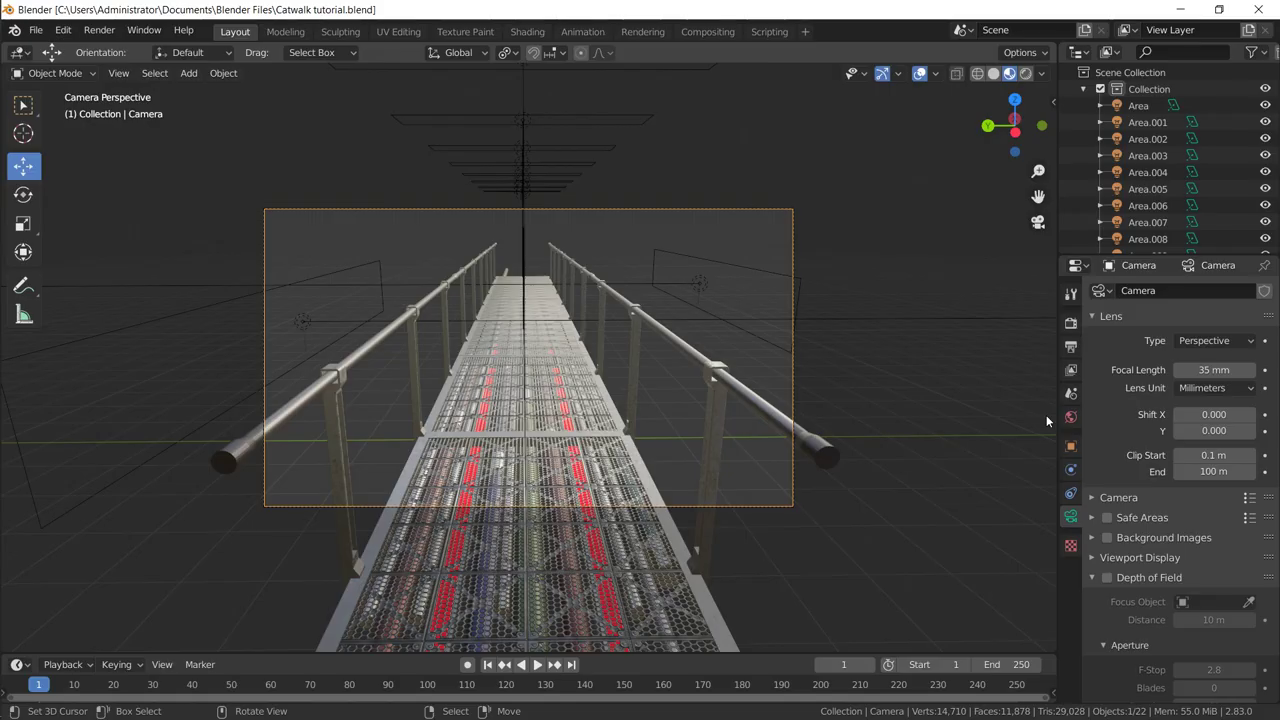
{"action": "left_click", "coordinate": [1253, 12]}
Step: Set the world background colour to pure black
{"action": "left_click", "coordinate": [1071, 416]}
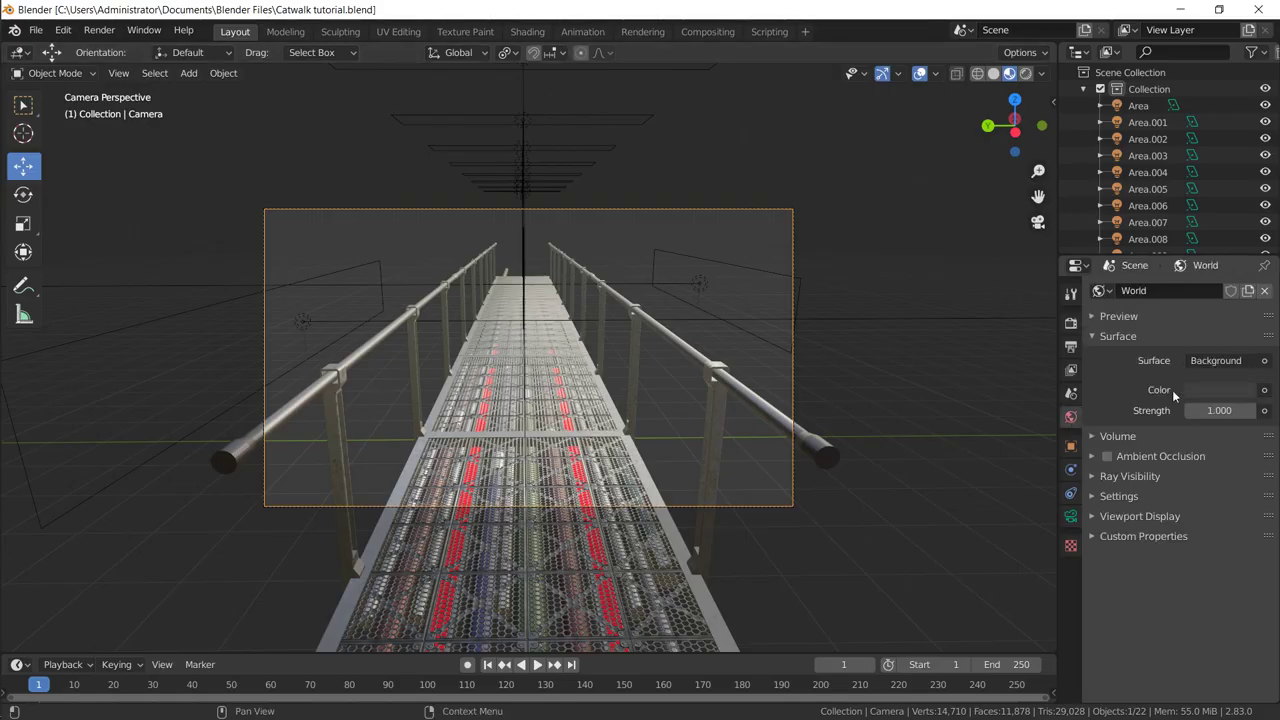
{"action": "left_click", "coordinate": [1208, 395]}
{"action": "left_click", "coordinate": [1243, 270]}
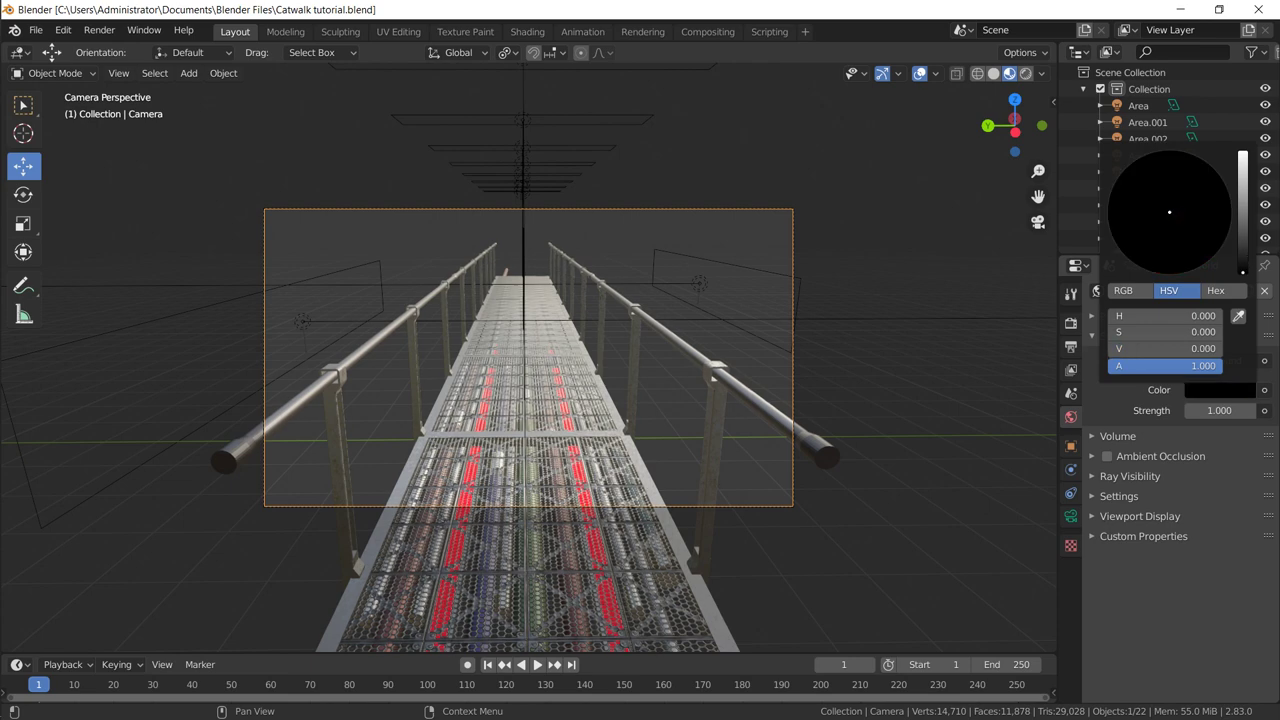
Step: Select the catwalk and split the 3D viewport horizontally, turning the upper area into a Shader Editor
{"action": "left_click", "coordinate": [447, 416]}
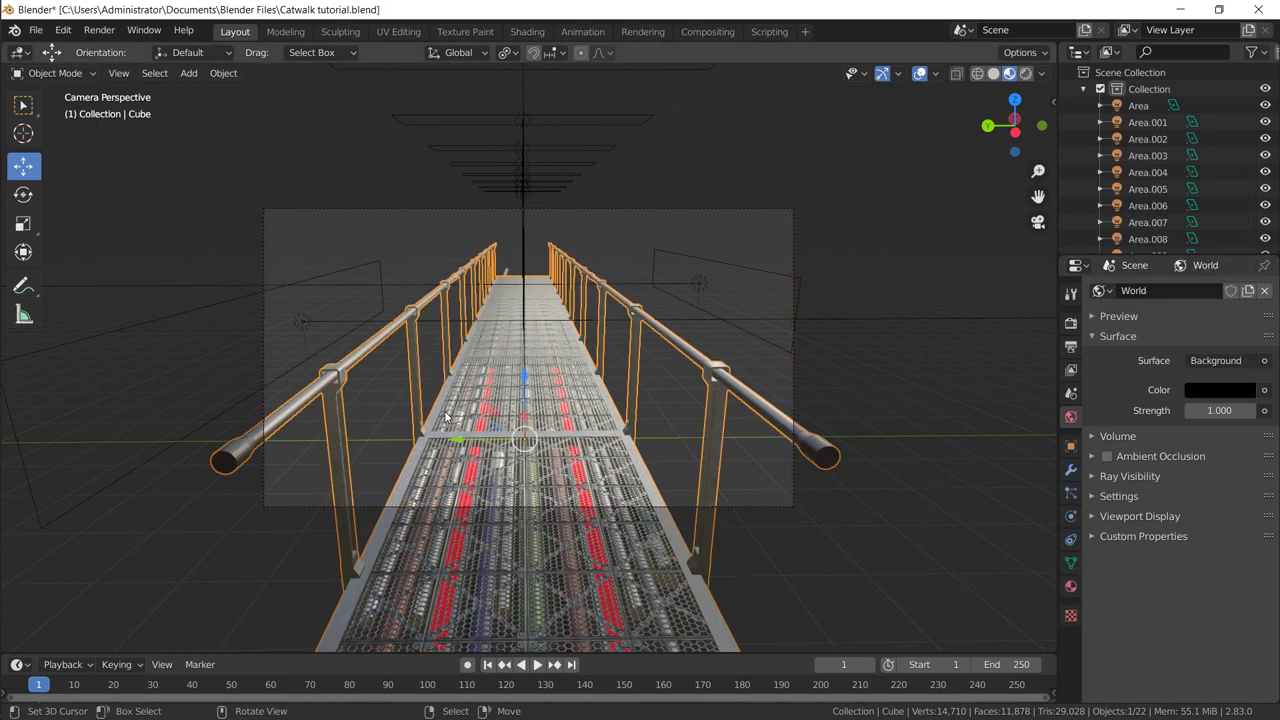
{"action": "left_click_drag", "start_coordinate": [1052, 64], "coordinate": [958, 241]}
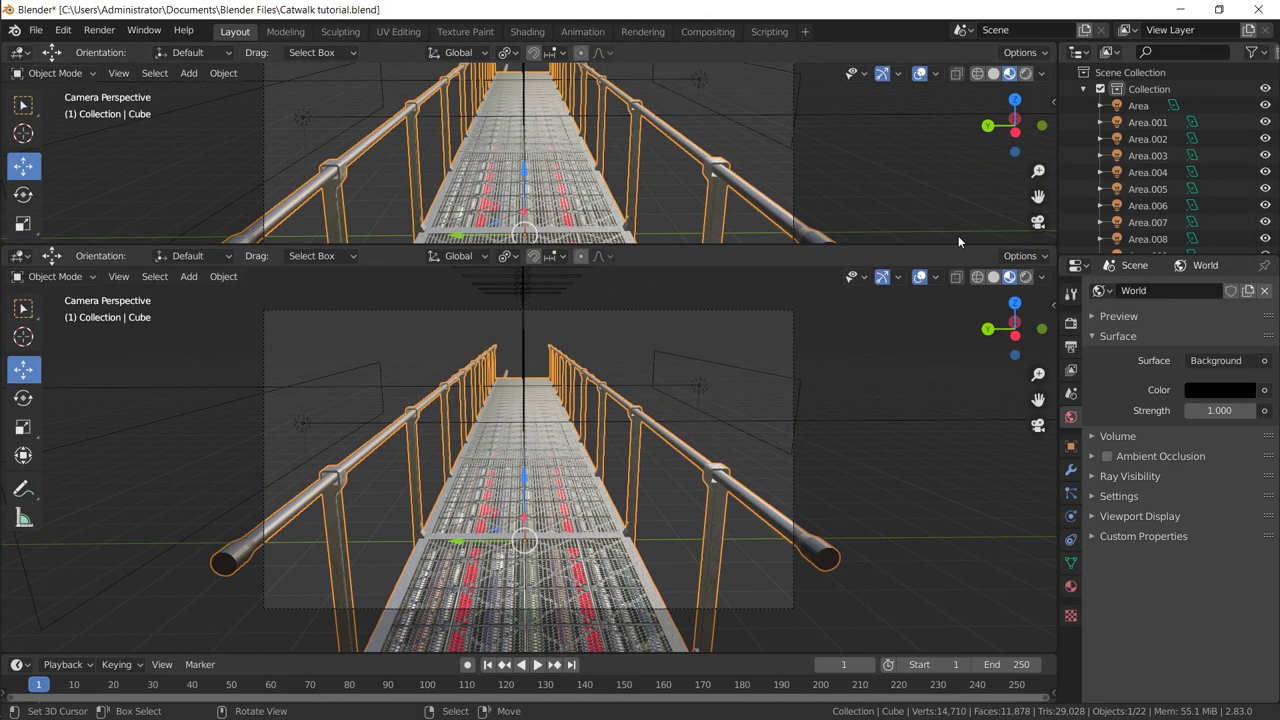
{"action": "left_click", "coordinate": [19, 52]}
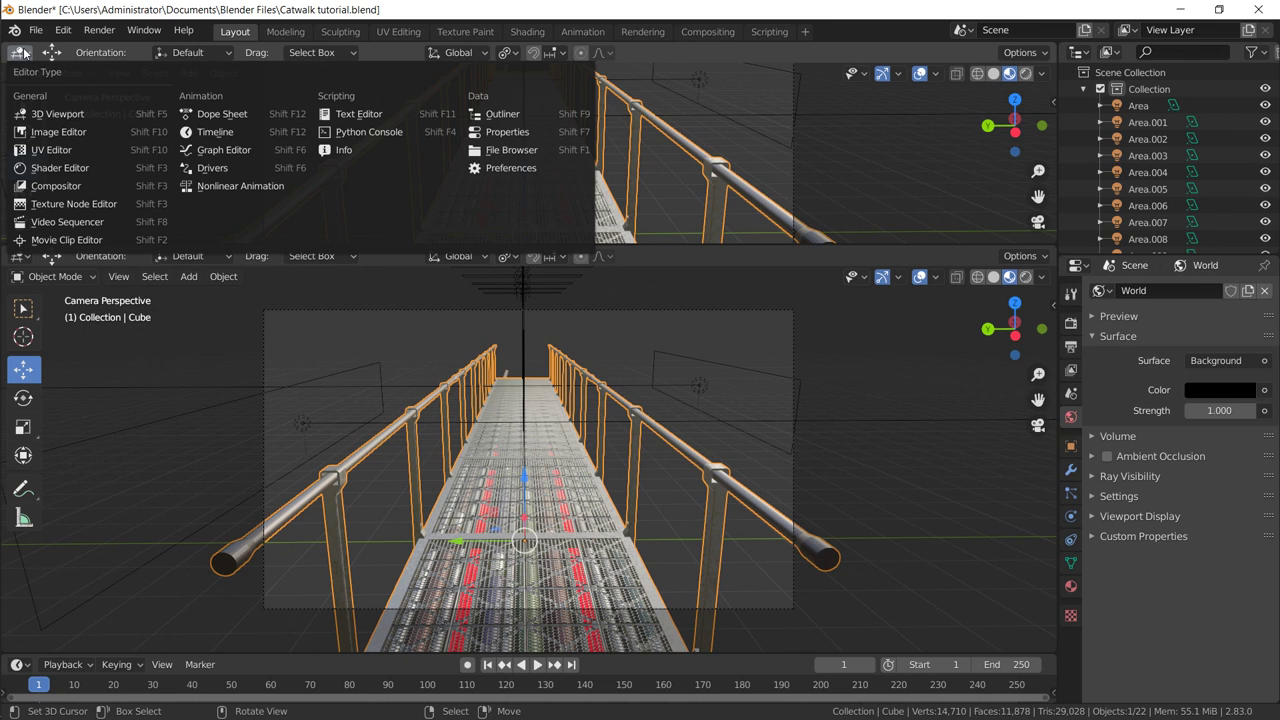
{"action": "left_click", "coordinate": [64, 167]}
{"action": "middle_click_drag", "start_coordinate": [441, 181], "coordinate": [586, 96]}
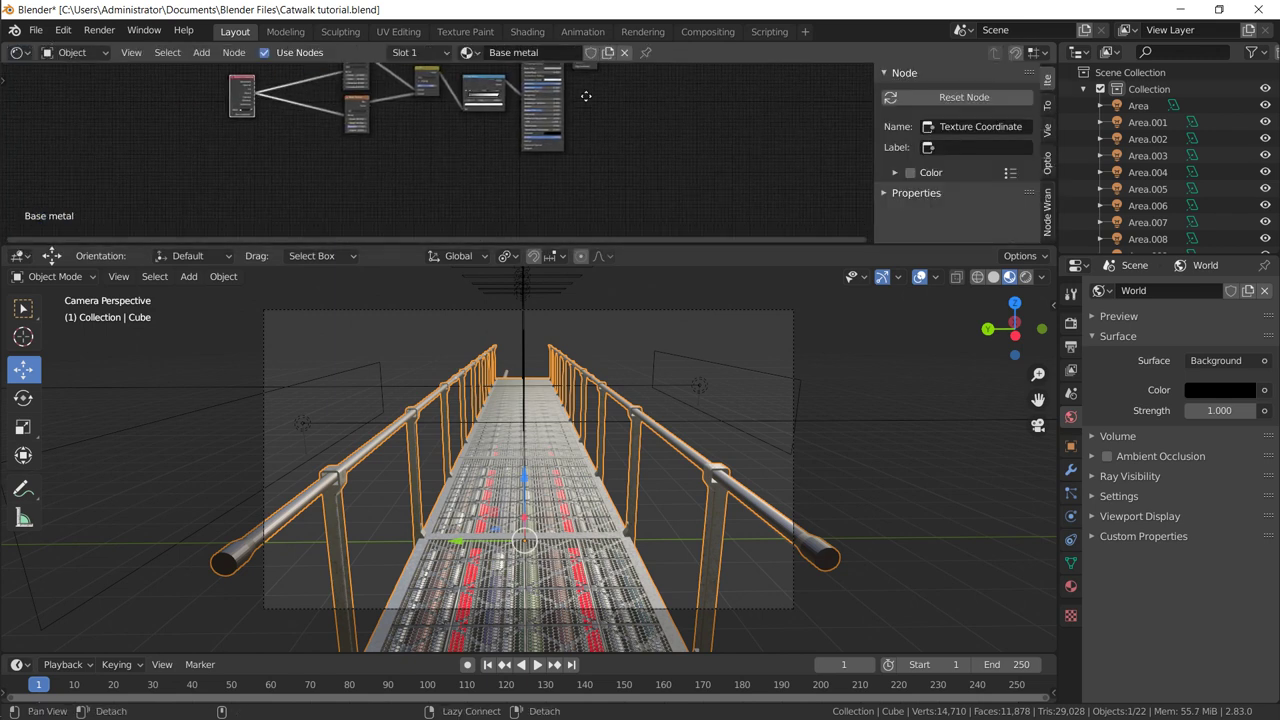
Step: In the catwalk's Grate material, set the Bump node's distance to 4
{"action": "left_click", "coordinate": [1071, 586]}
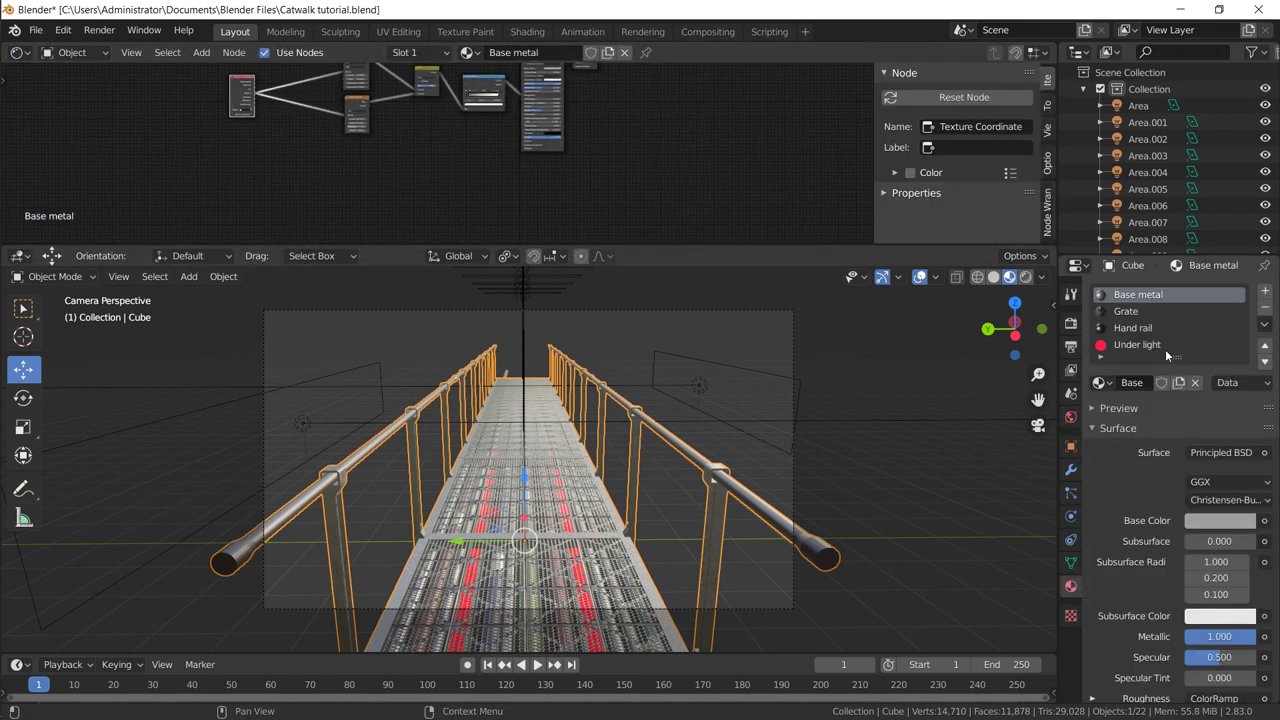
{"action": "left_click", "coordinate": [1133, 314]}
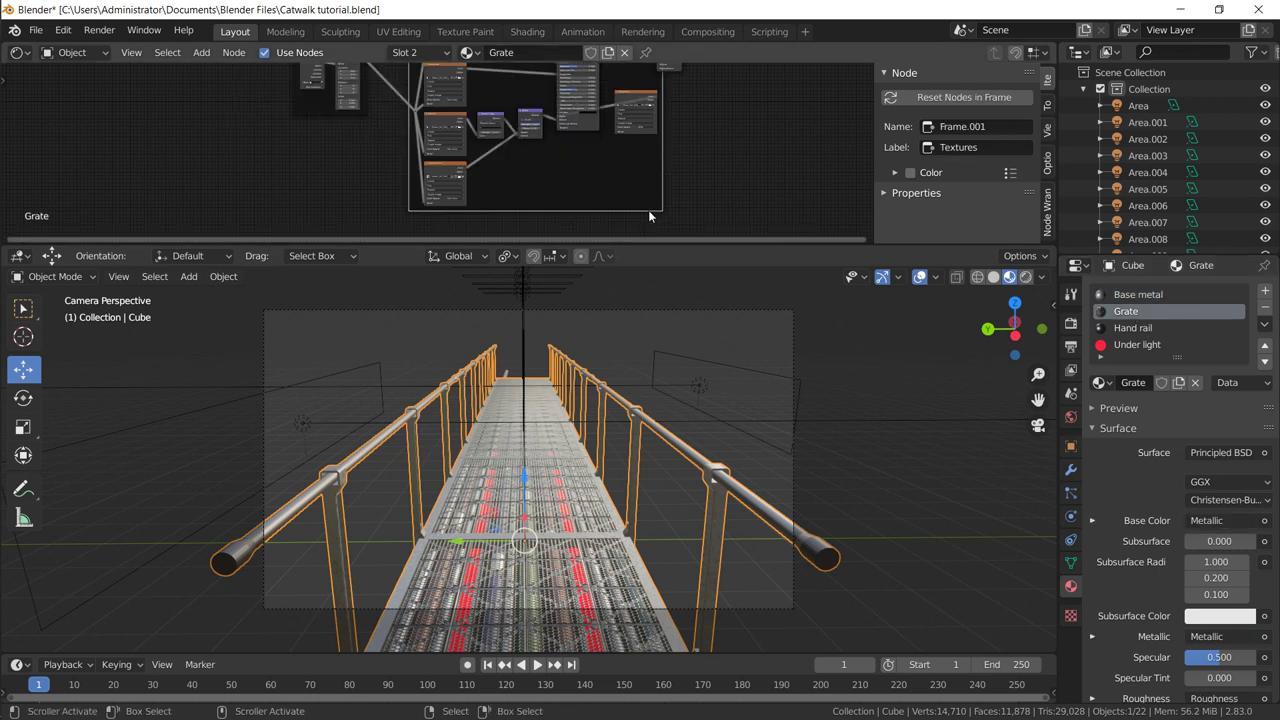
{"action": "scroll", "coordinate": [648, 210], "scroll_direction": "up", "scroll_amount": 5}
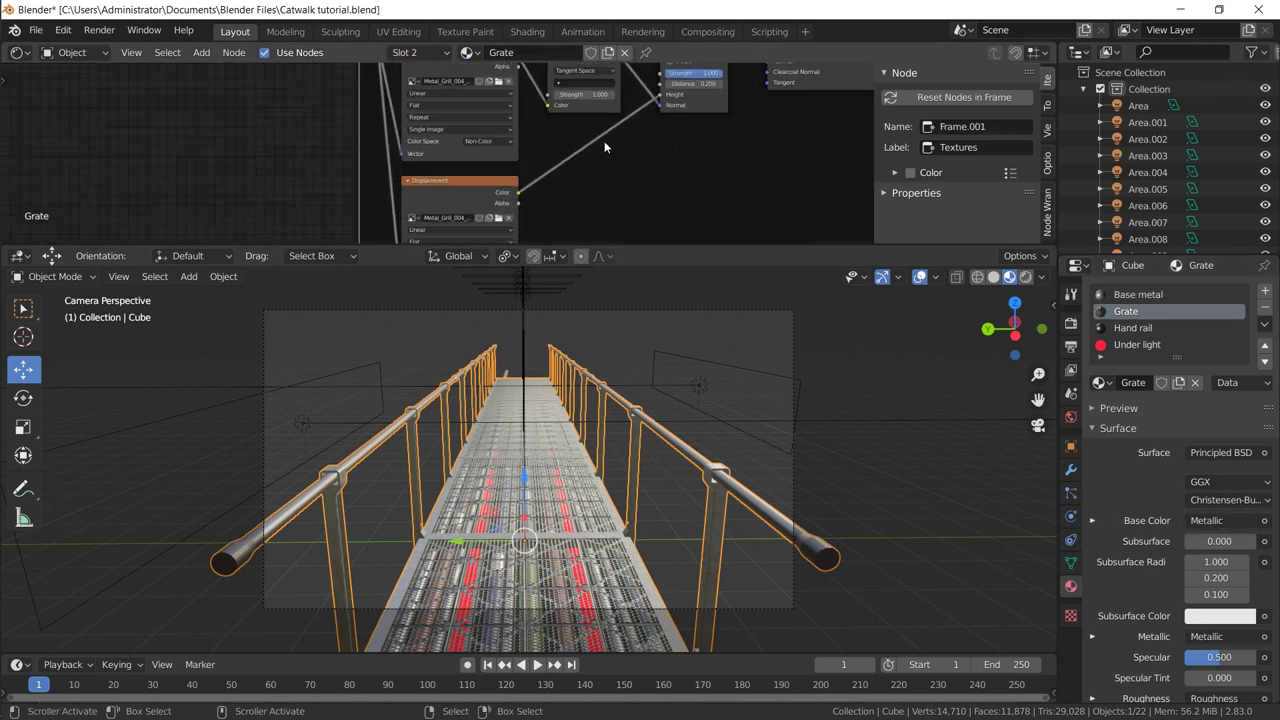
{"action": "scroll", "coordinate": [604, 147], "scroll_direction": "up", "scroll_amount": 1}
{"action": "middle_click_drag", "start_coordinate": [604, 147], "coordinate": [536, 178]}
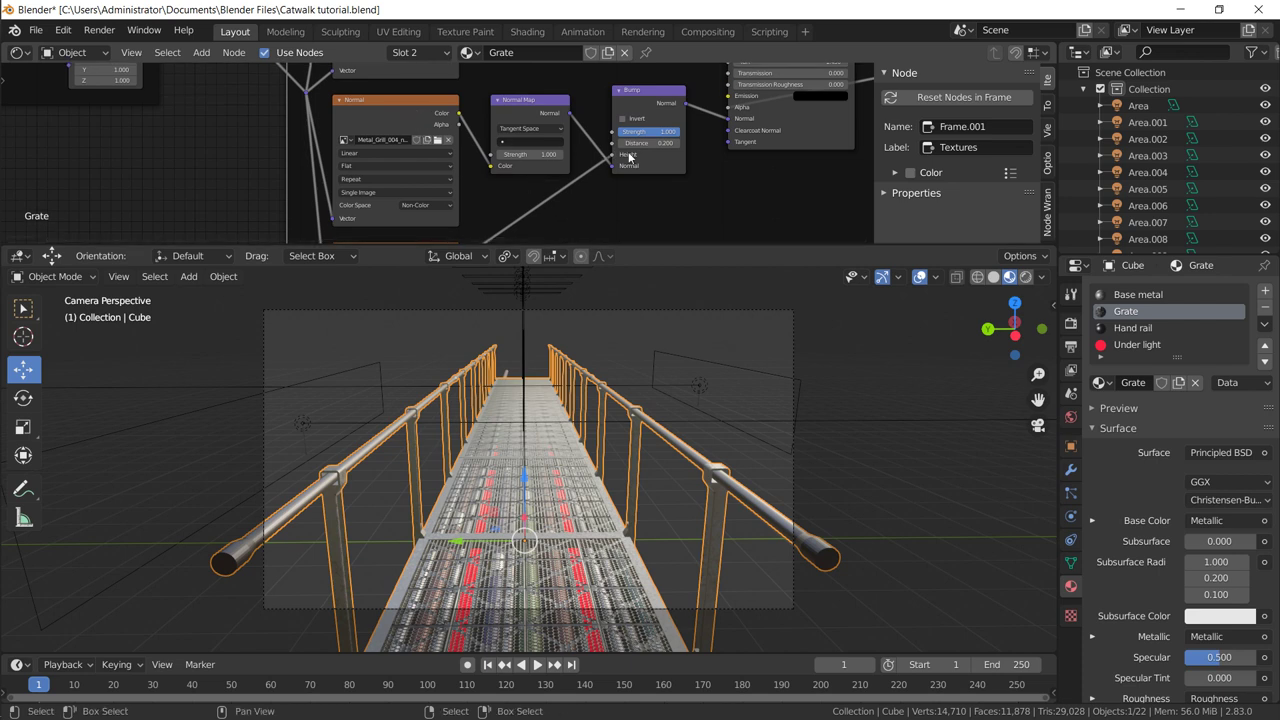
{"action": "left_click", "coordinate": [660, 143]}
{"action": "key", "text": "BackSpace"}
{"action": "type", "text": "4"}
{"action": "key", "text": "Return"}
{"action": "middle_click_drag", "start_coordinate": [722, 212], "coordinate": [640, 438]}
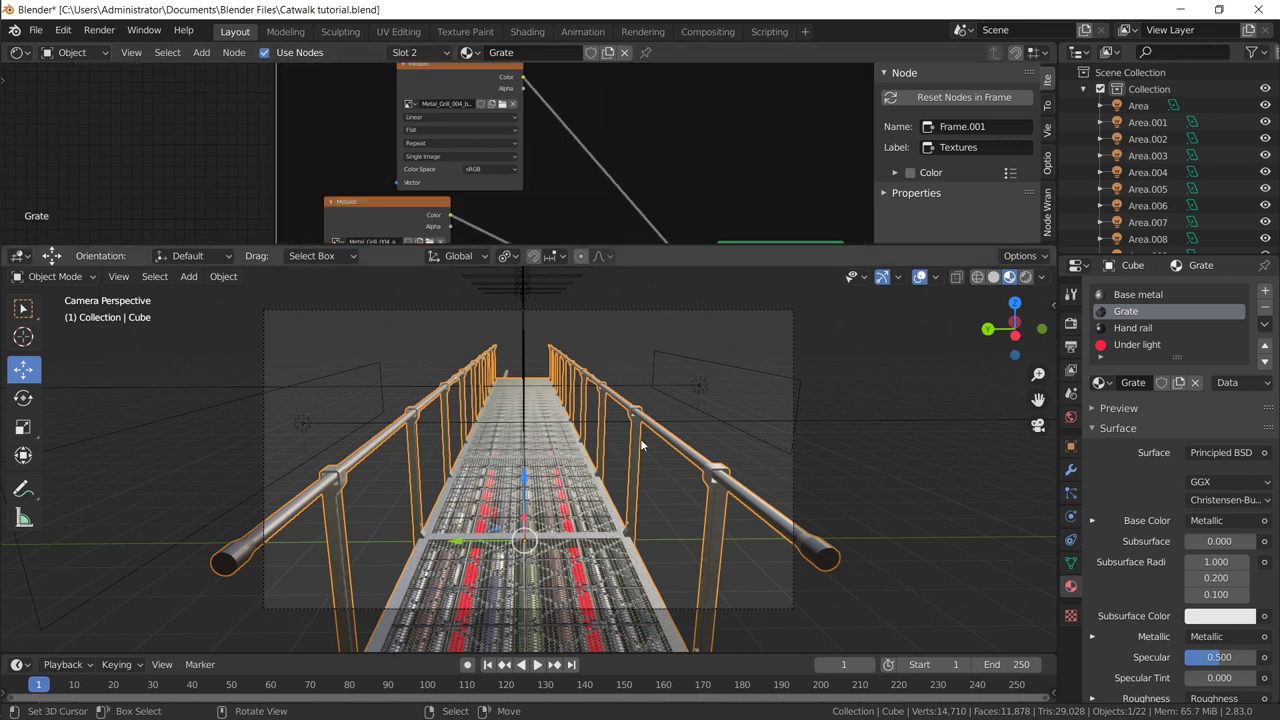
Step: In the catwalk's Base metal material, darken the Principled BSDF's base colour to a medium grey
{"action": "left_click", "coordinate": [1145, 294]}
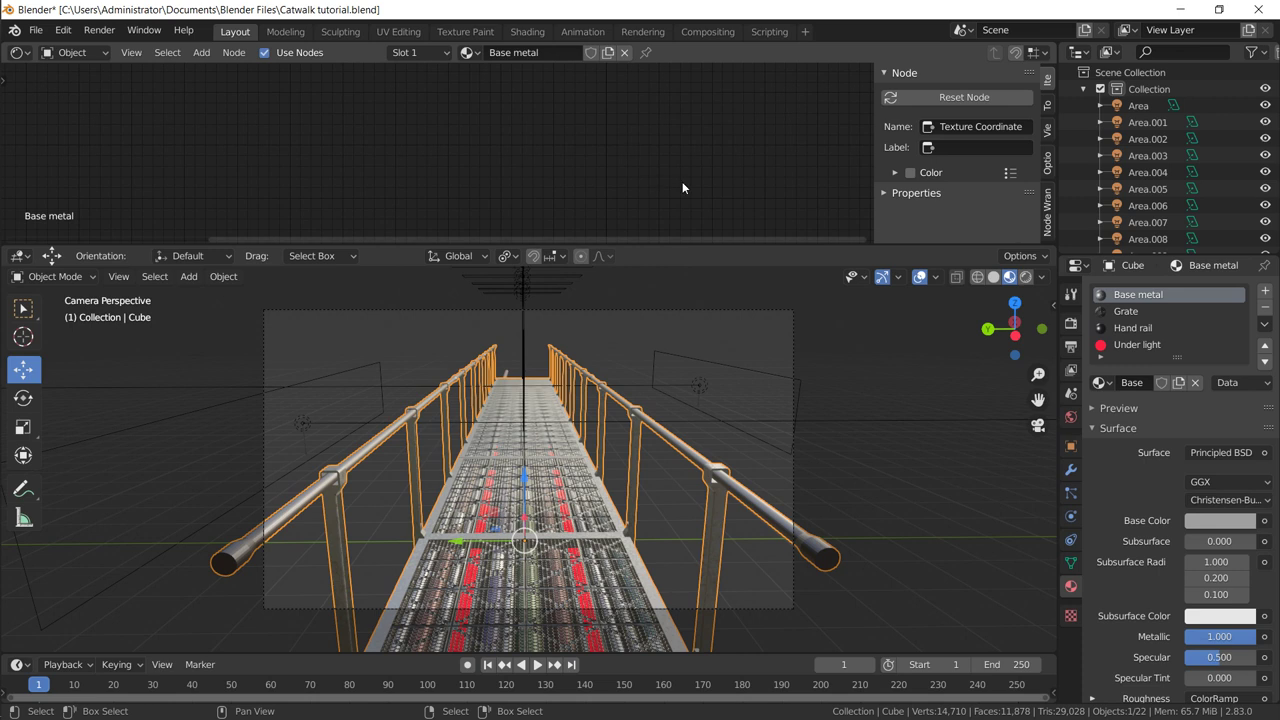
{"action": "key", "text": "n"}
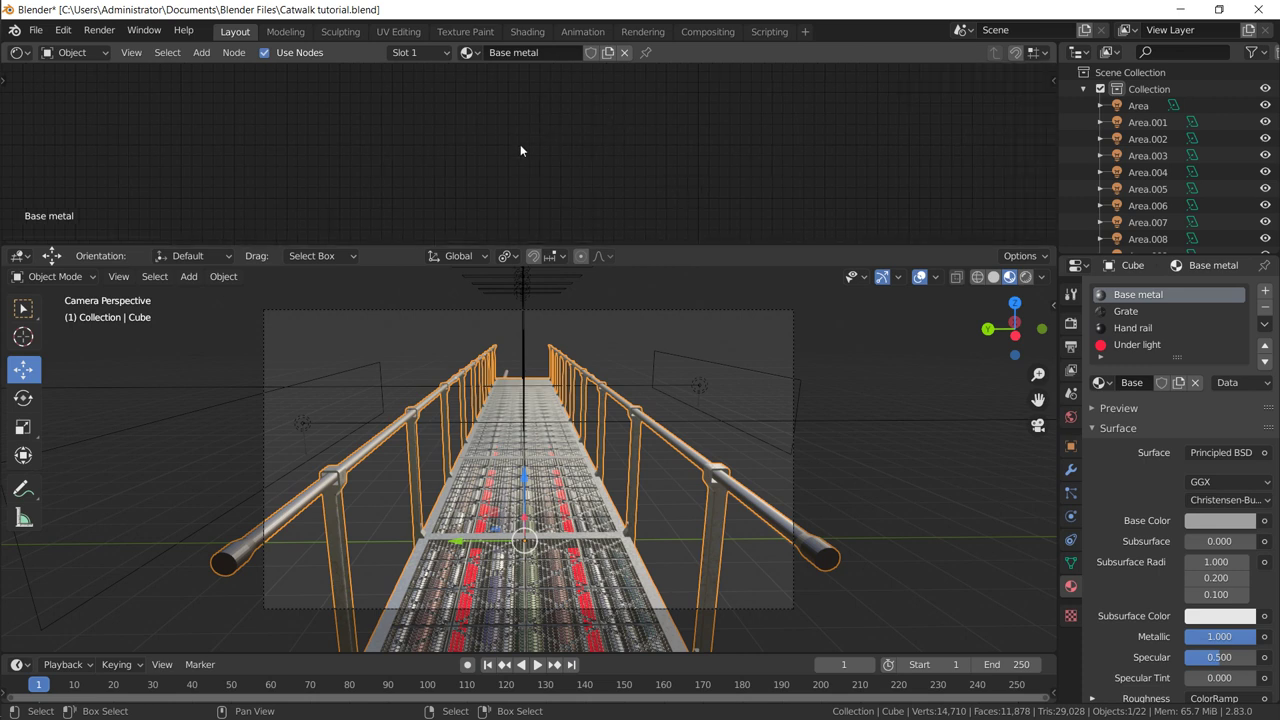
{"action": "key", "text": "Home"}
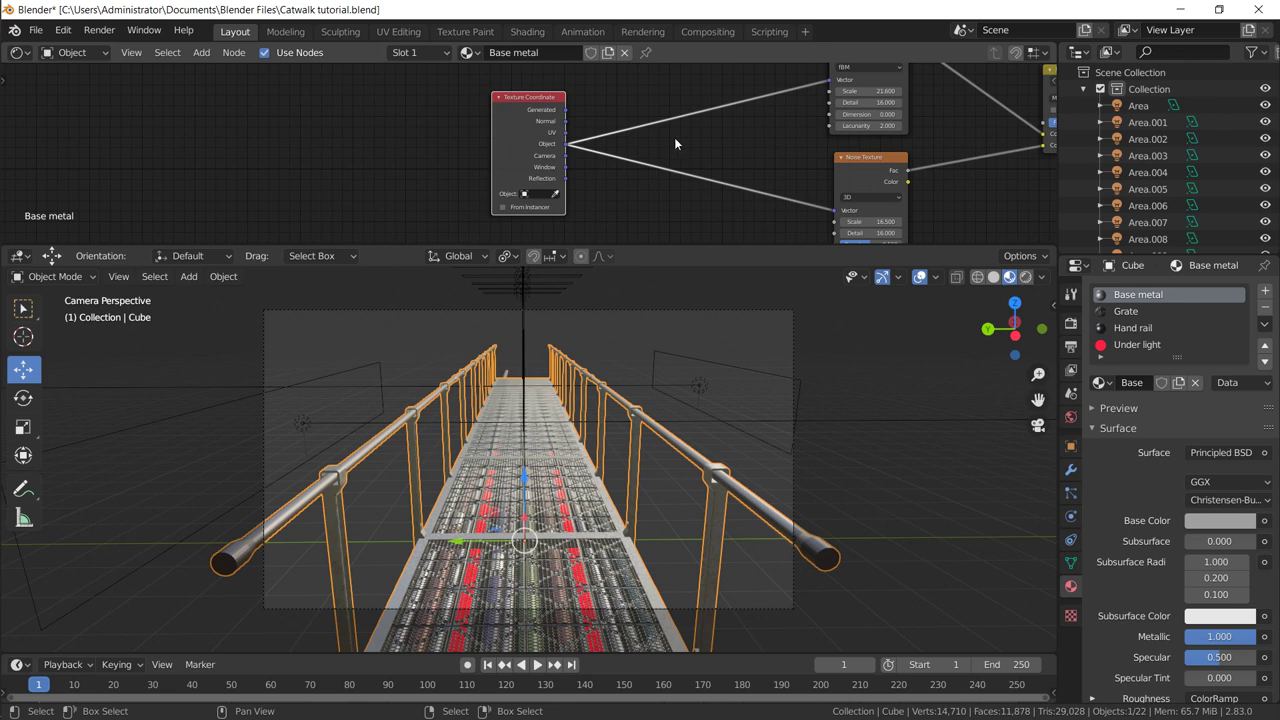
{"action": "middle_click_drag", "start_coordinate": [751, 151], "coordinate": [116, 154]}
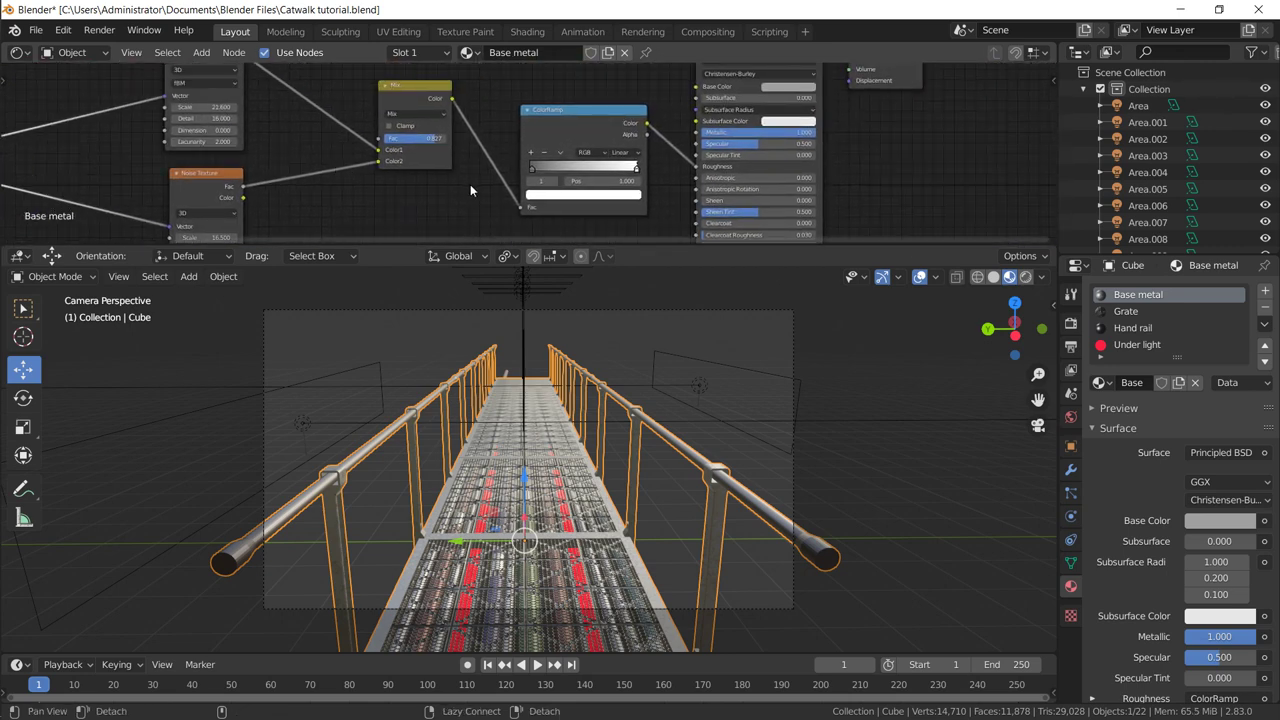
{"action": "middle_click_drag", "start_coordinate": [470, 184], "coordinate": [281, 257]}
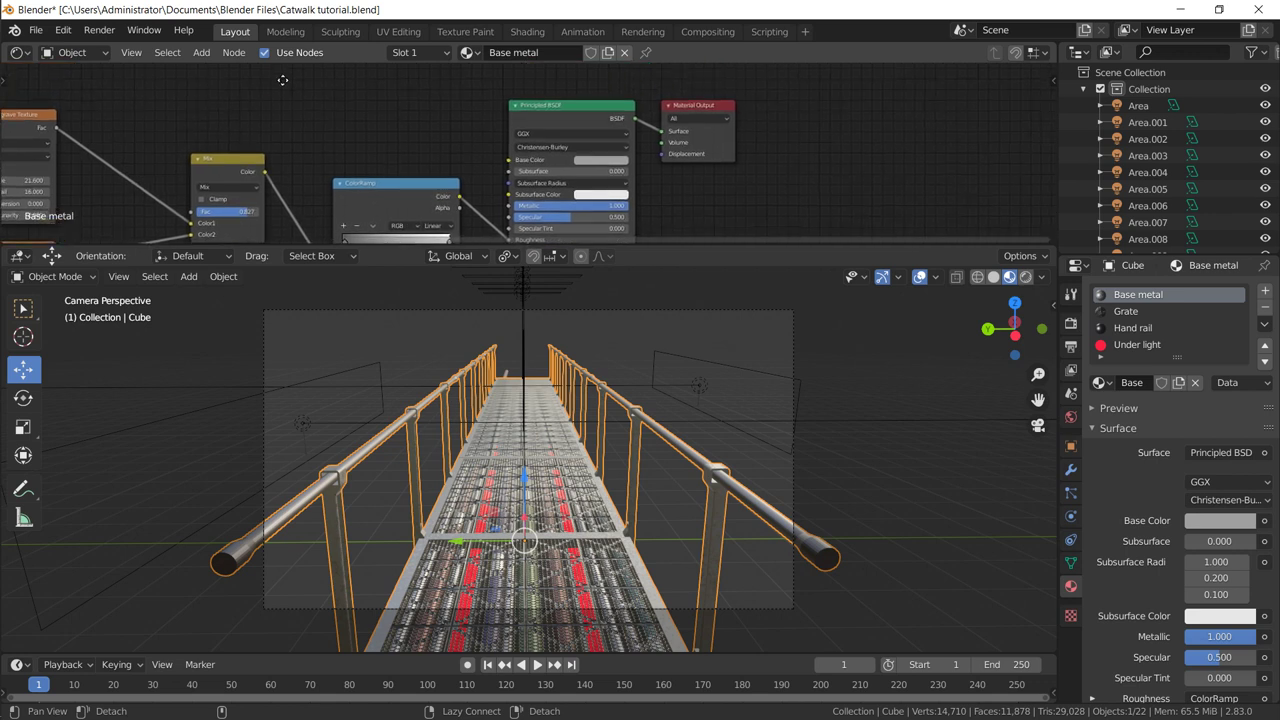
{"action": "left_click", "coordinate": [615, 159]}
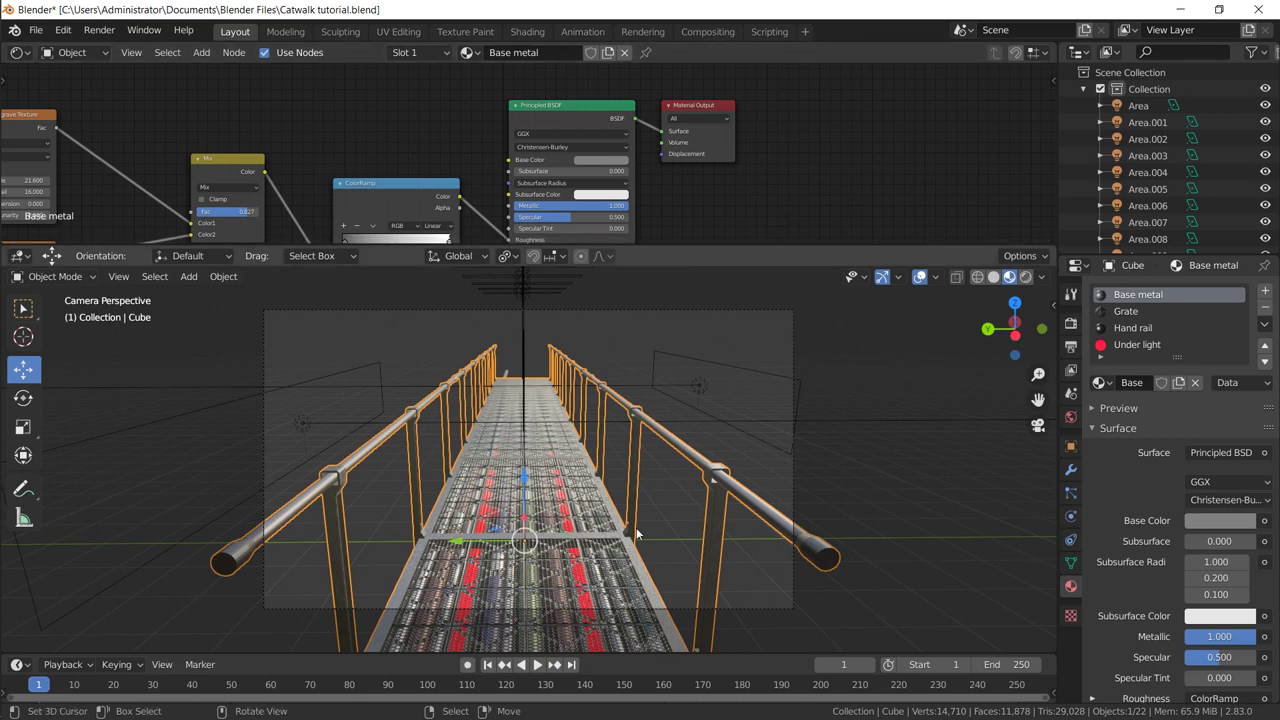
Step: Inspect the catwalk's frame strip from above and try Overlay blending at factor 1 on the Base metal's Mix node
{"action": "key", "text": "KP_7"}
{"action": "scroll", "coordinate": [636, 530], "scroll_direction": "up", "scroll_amount": 6}
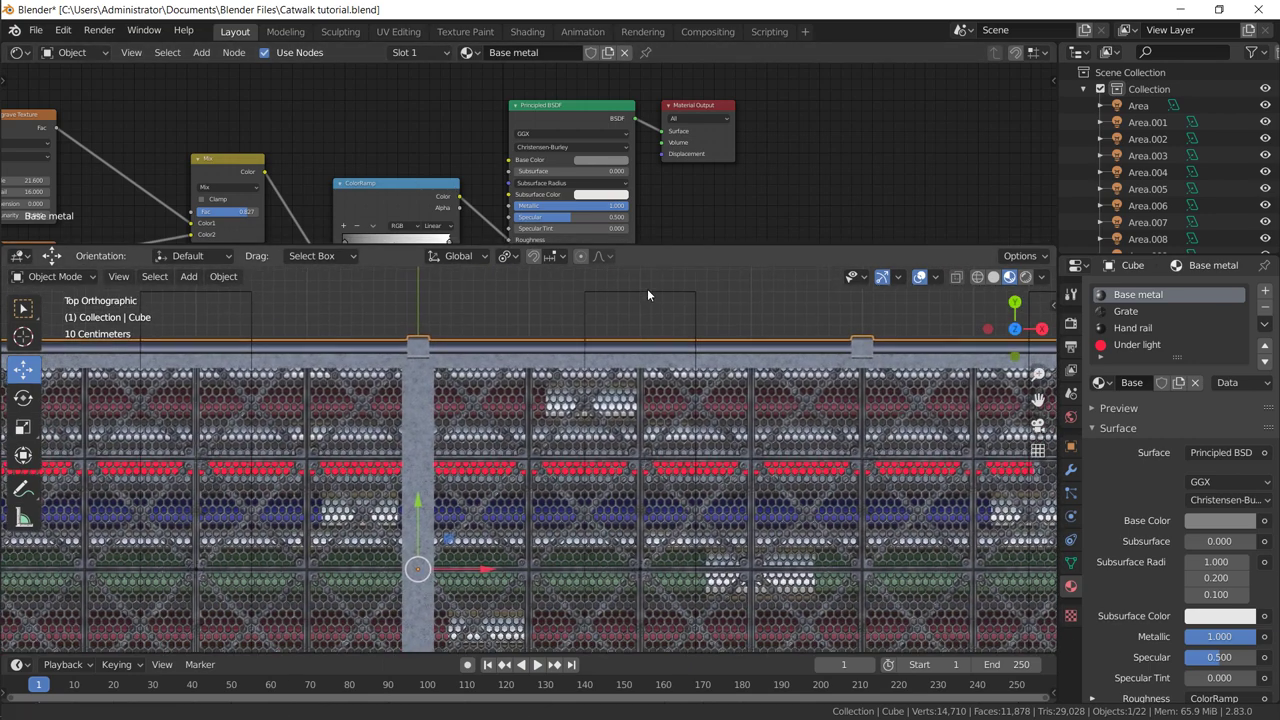
{"action": "scroll", "coordinate": [647, 295], "scroll_direction": "up", "scroll_amount": 5}
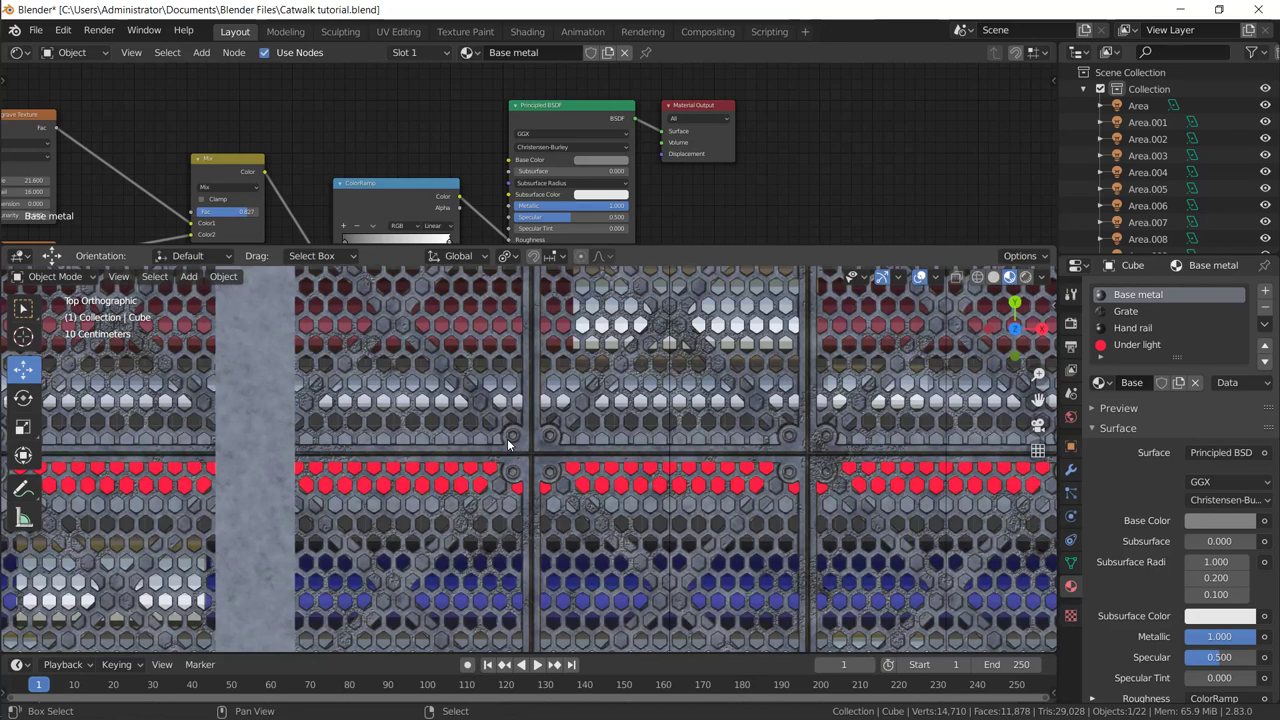
{"action": "middle_click_drag", "start_coordinate": [565, 410], "coordinate": [765, 418], "text": "shift"}
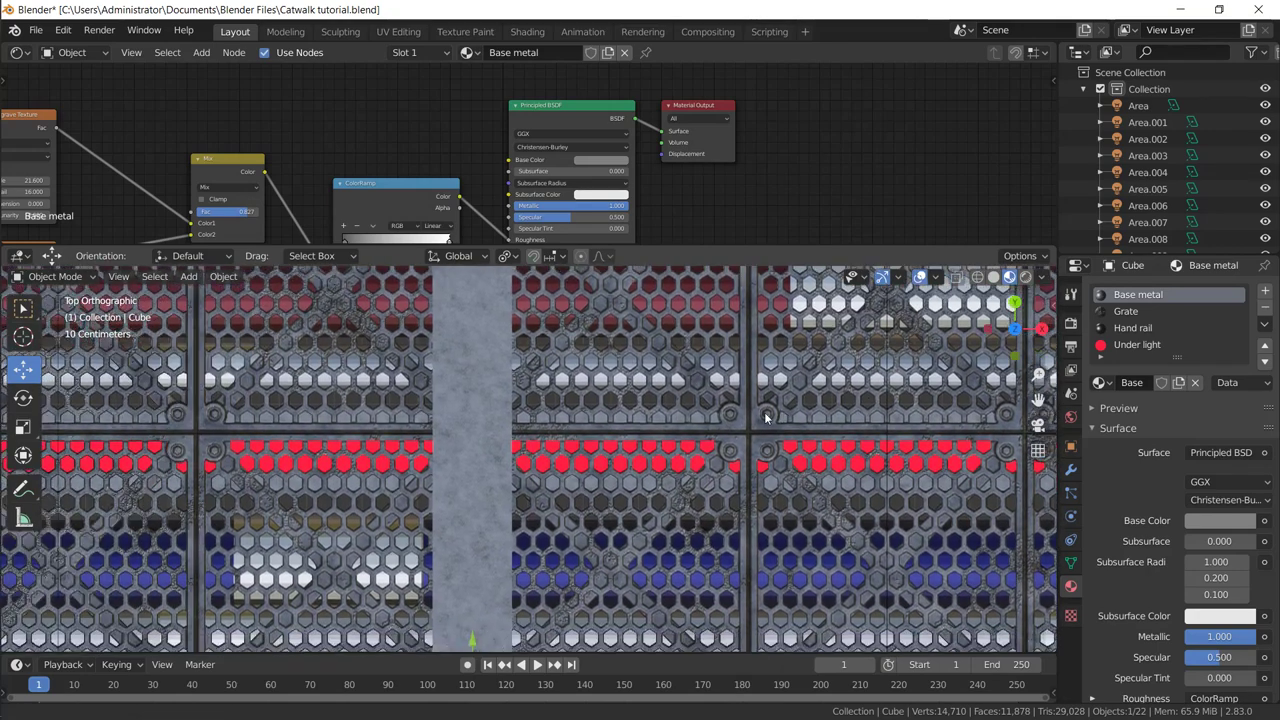
{"action": "scroll", "coordinate": [766, 412], "scroll_direction": "up", "scroll_amount": 4}
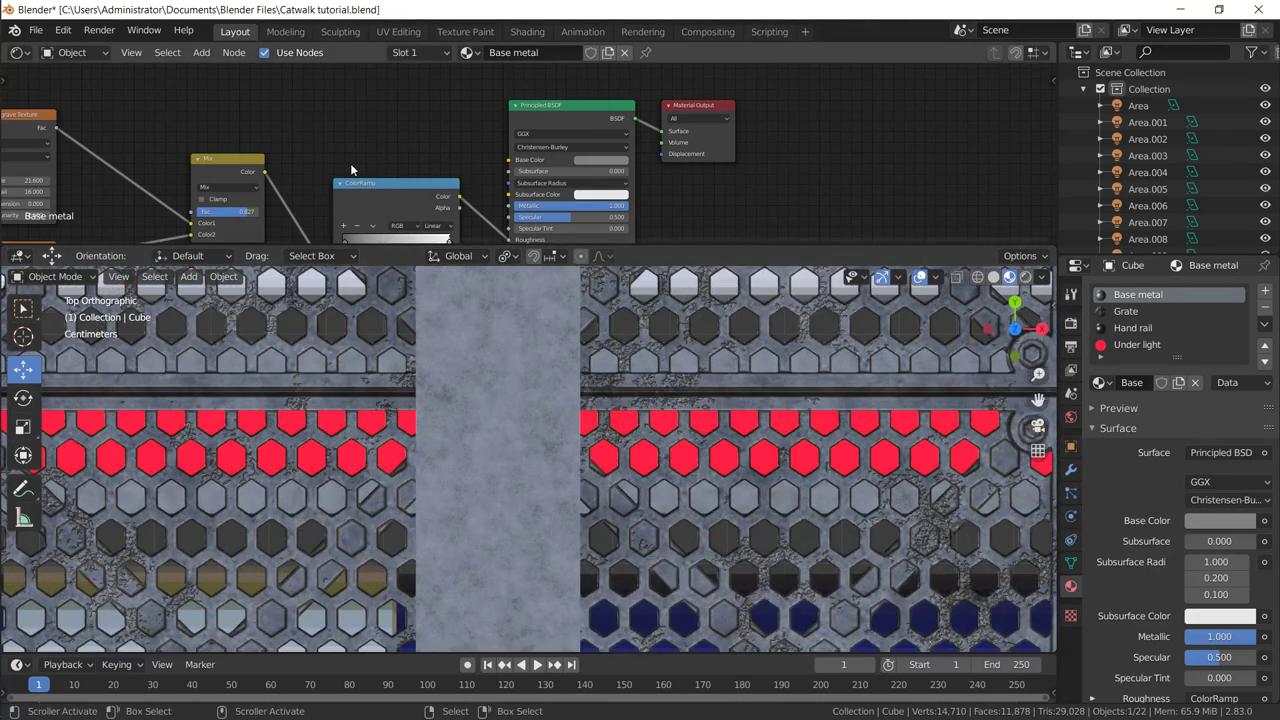
{"action": "middle_click_drag", "start_coordinate": [350, 163], "coordinate": [503, 154]}
{"action": "left_click", "coordinate": [466, 91]}
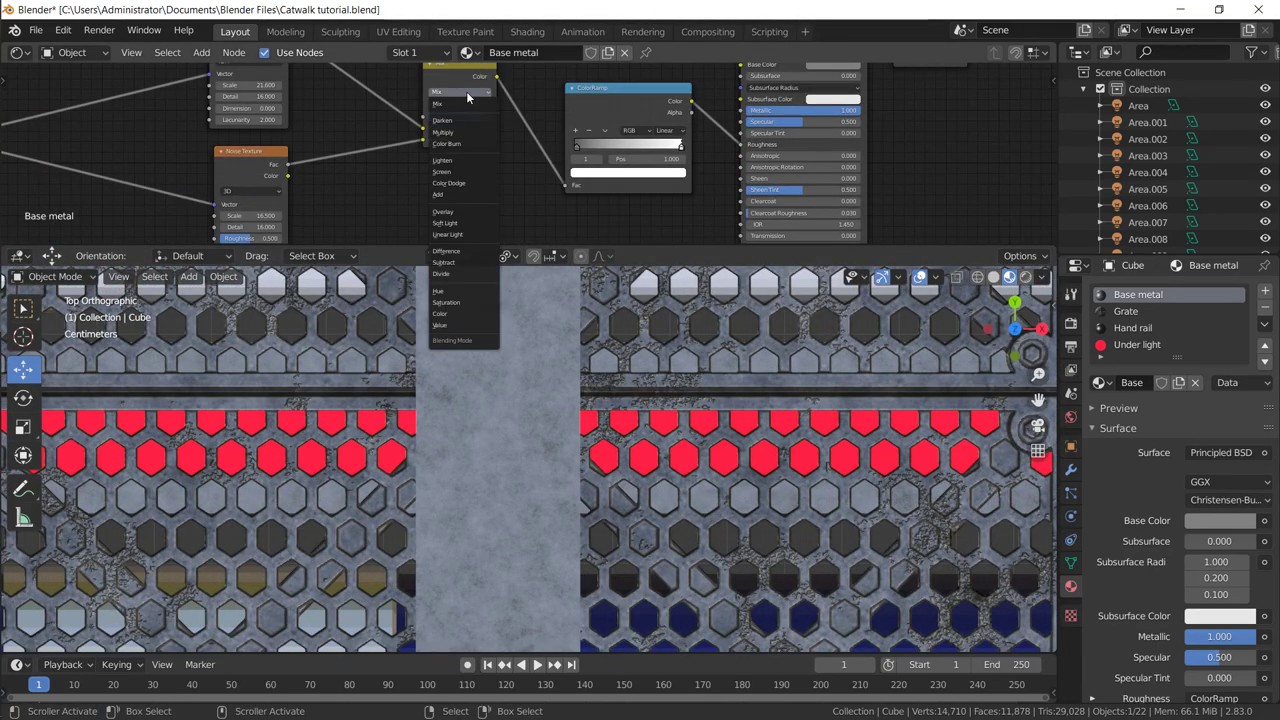
{"action": "left_click", "coordinate": [459, 212]}
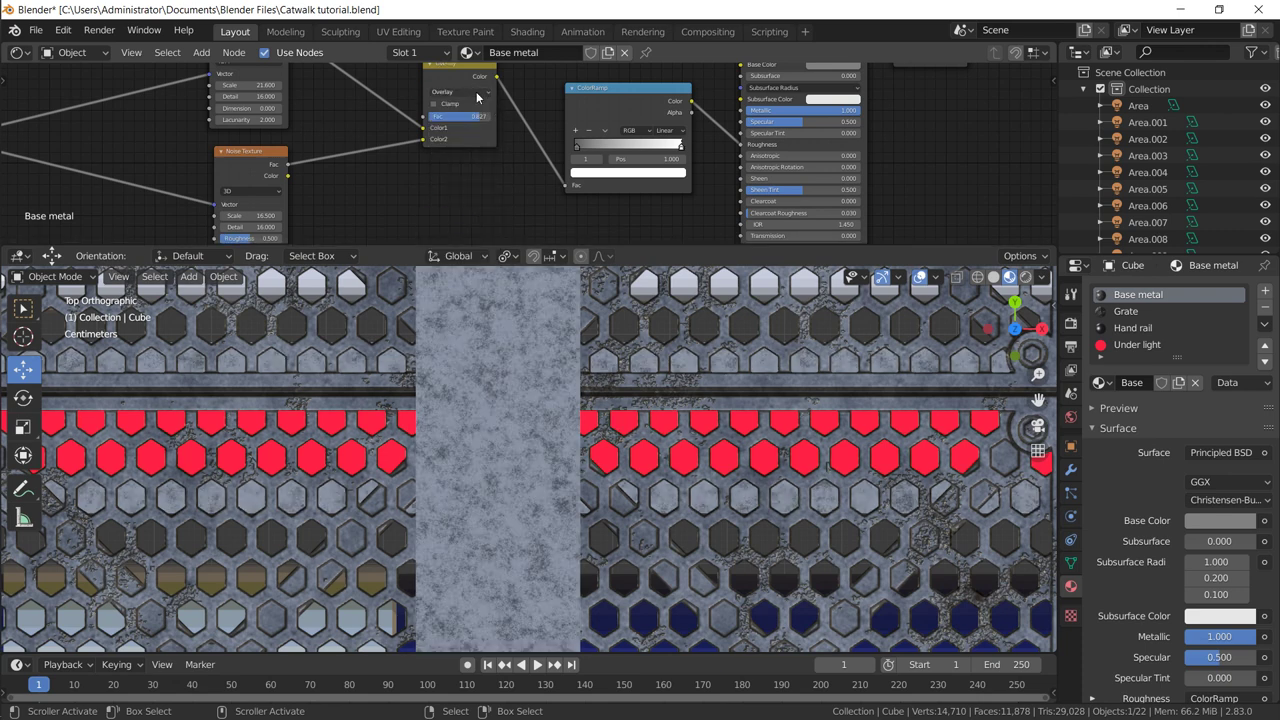
{"action": "mouse_move", "coordinate": [480, 116]}
{"action": "left_mouse_down"}
{"action": "mouse_move", "coordinate": [455, 116]}
{"action": "mouse_move", "coordinate": [491, 116]}
{"action": "left_mouse_up"}
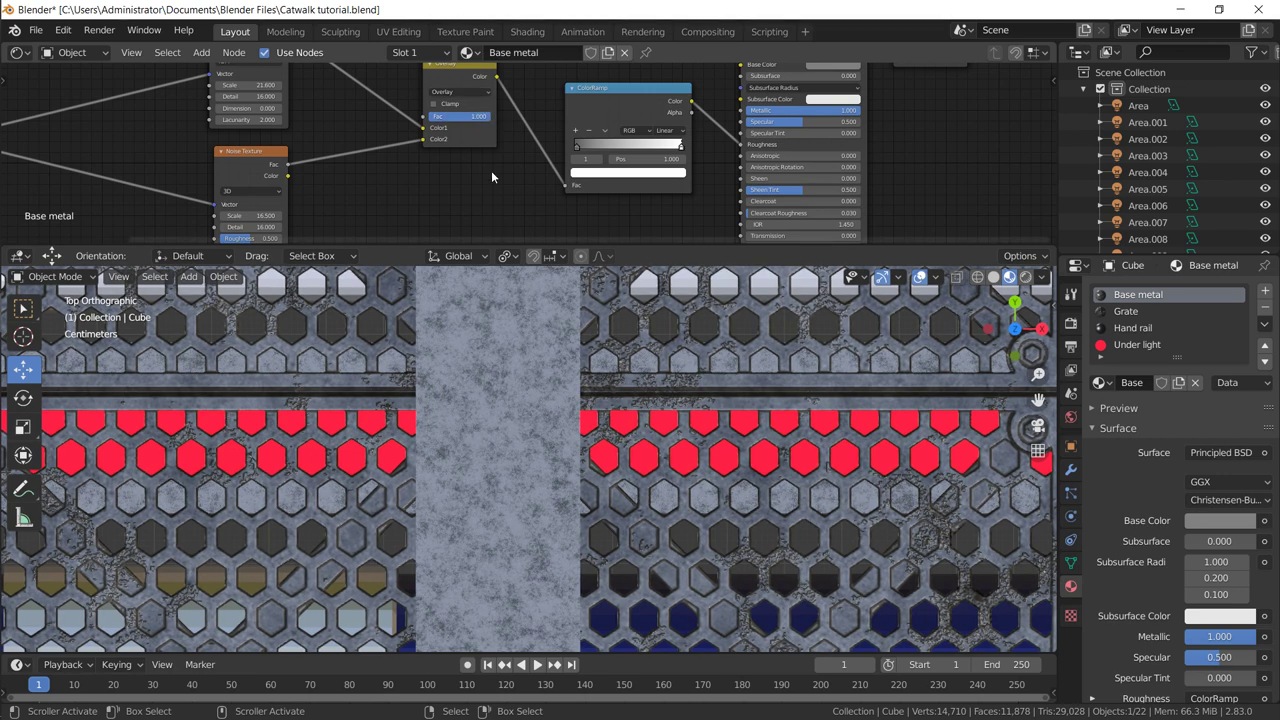
Step: Set the Base metal's Mix node to Multiply blending with a factor of 1
{"action": "left_click", "coordinate": [480, 91]}
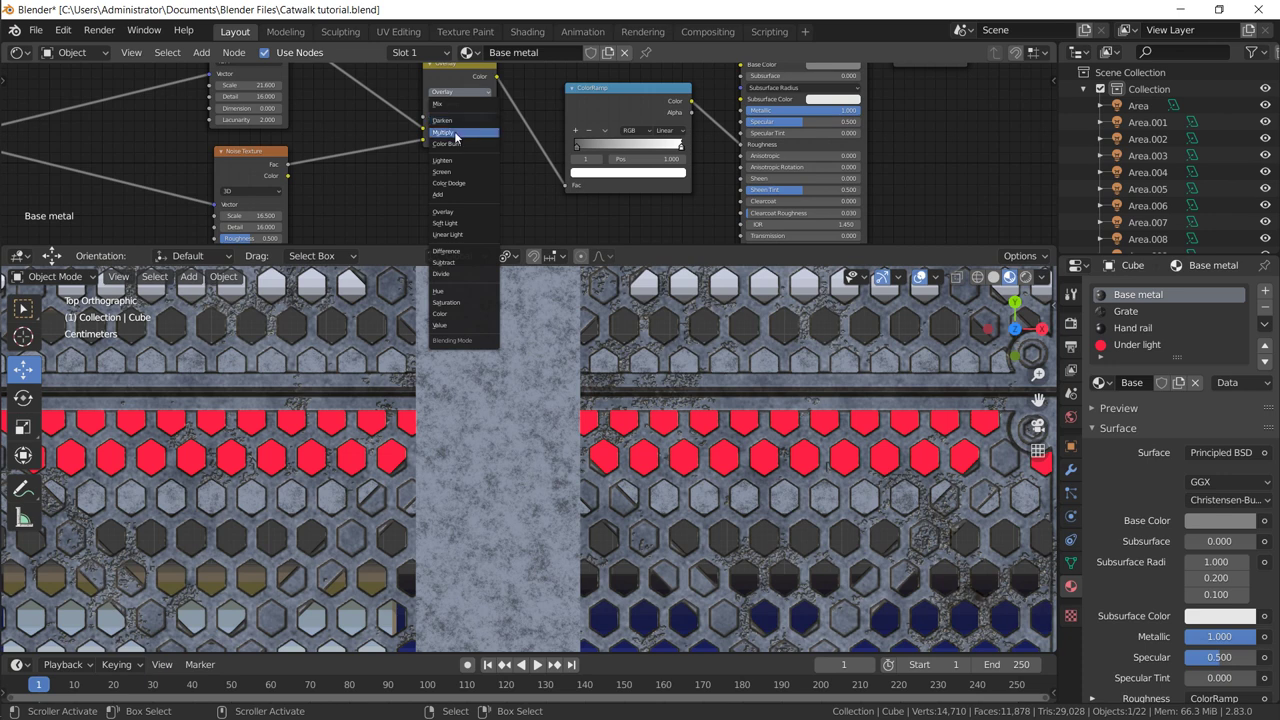
{"action": "left_click", "coordinate": [460, 127]}
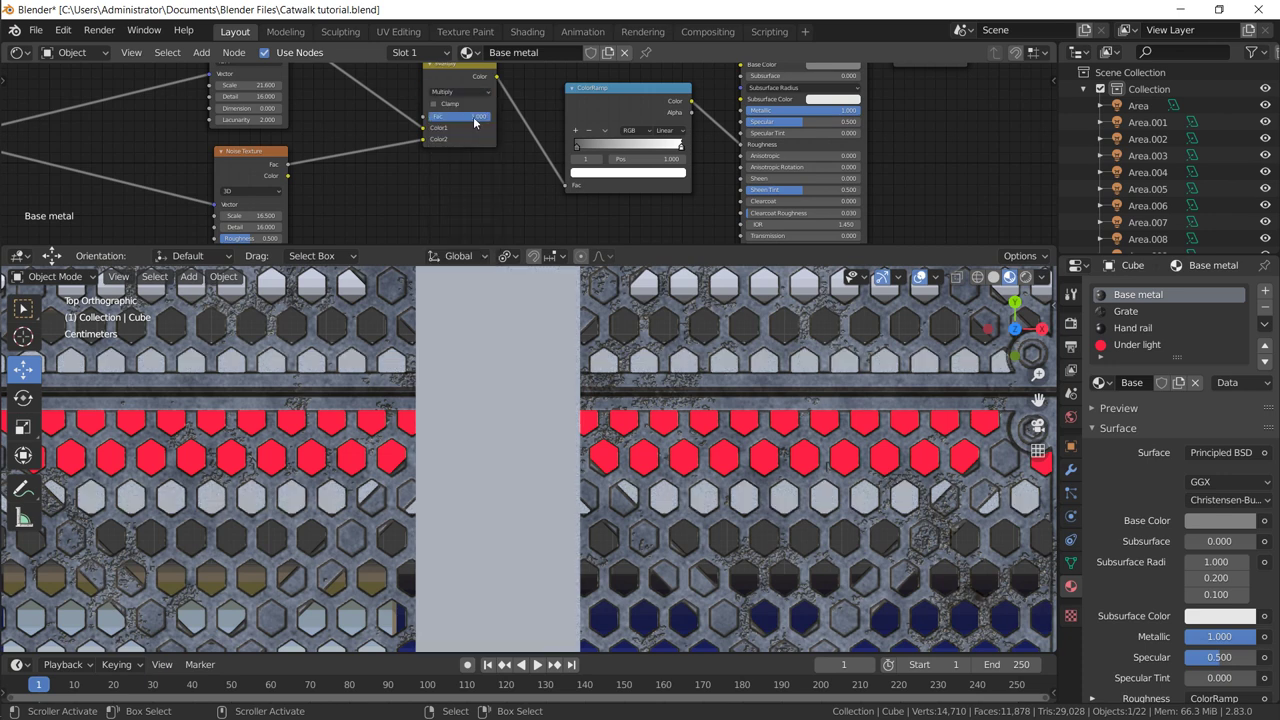
{"action": "mouse_move", "coordinate": [473, 116]}
{"action": "left_mouse_down"}
{"action": "mouse_move", "coordinate": [420, 116]}
{"action": "mouse_move", "coordinate": [491, 116]}
{"action": "left_mouse_up"}
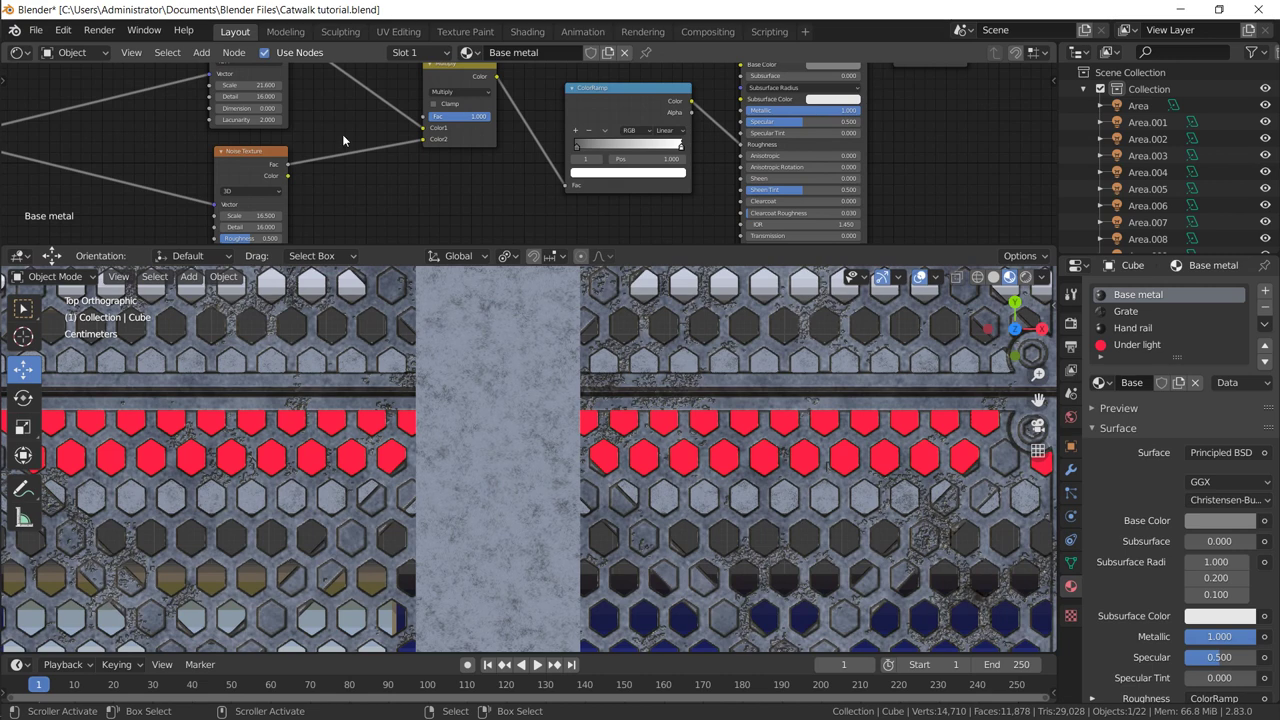
Step: Lower the Base metal's Noise Texture scale to about 7.5 and its Musgrave Texture scale to 7.6
{"action": "left_click_drag", "start_coordinate": [262, 215], "coordinate": [225, 215]}
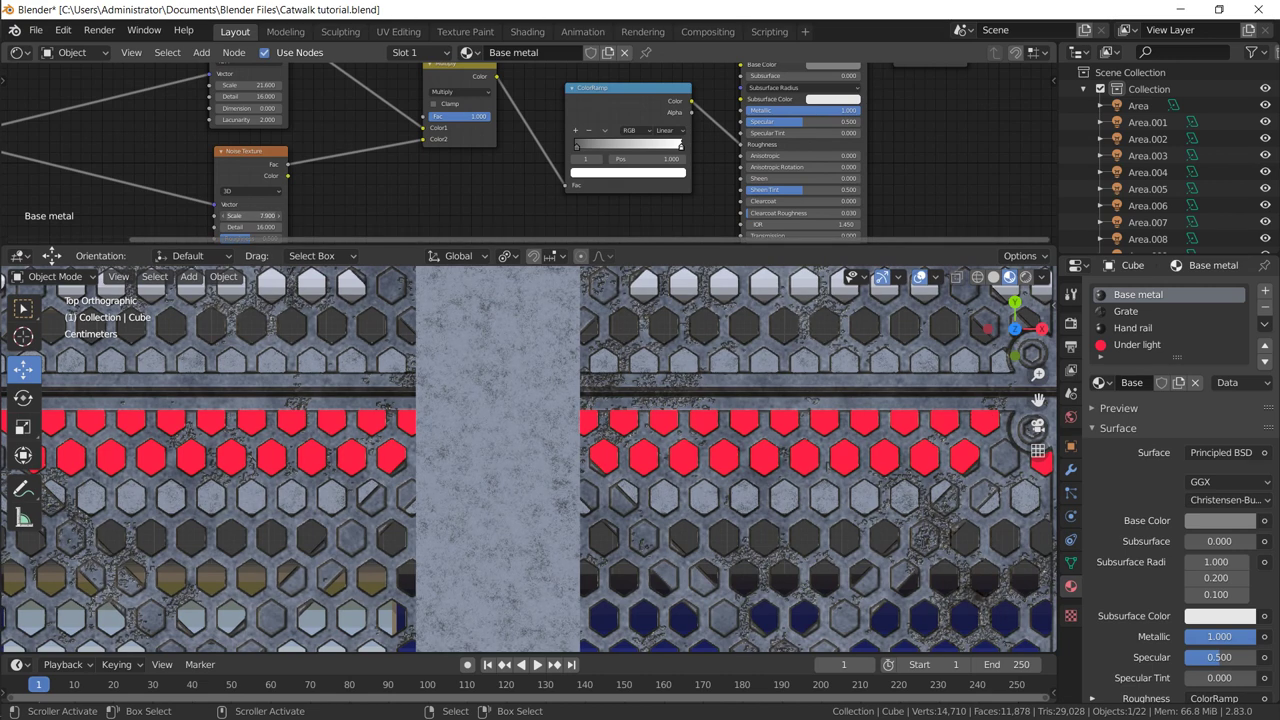
{"action": "middle_click_drag", "start_coordinate": [314, 155], "coordinate": [324, 187]}
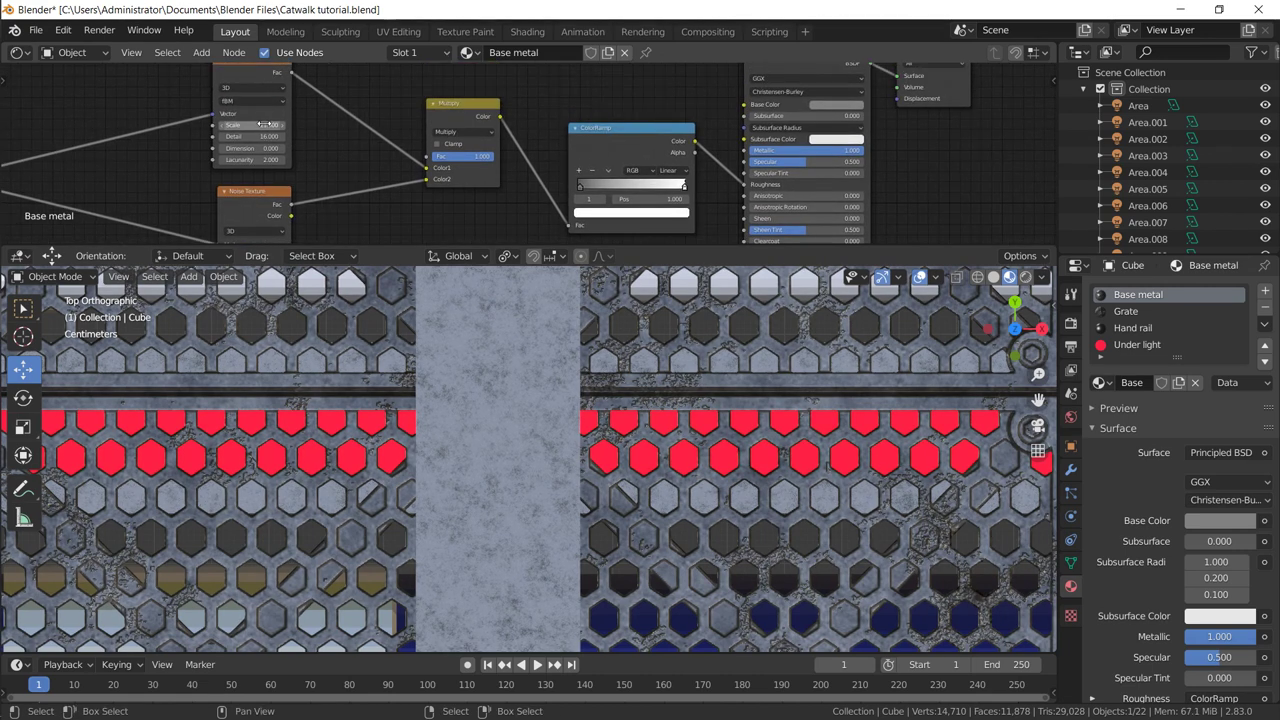
{"action": "left_click_drag", "start_coordinate": [262, 124], "coordinate": [214, 124]}
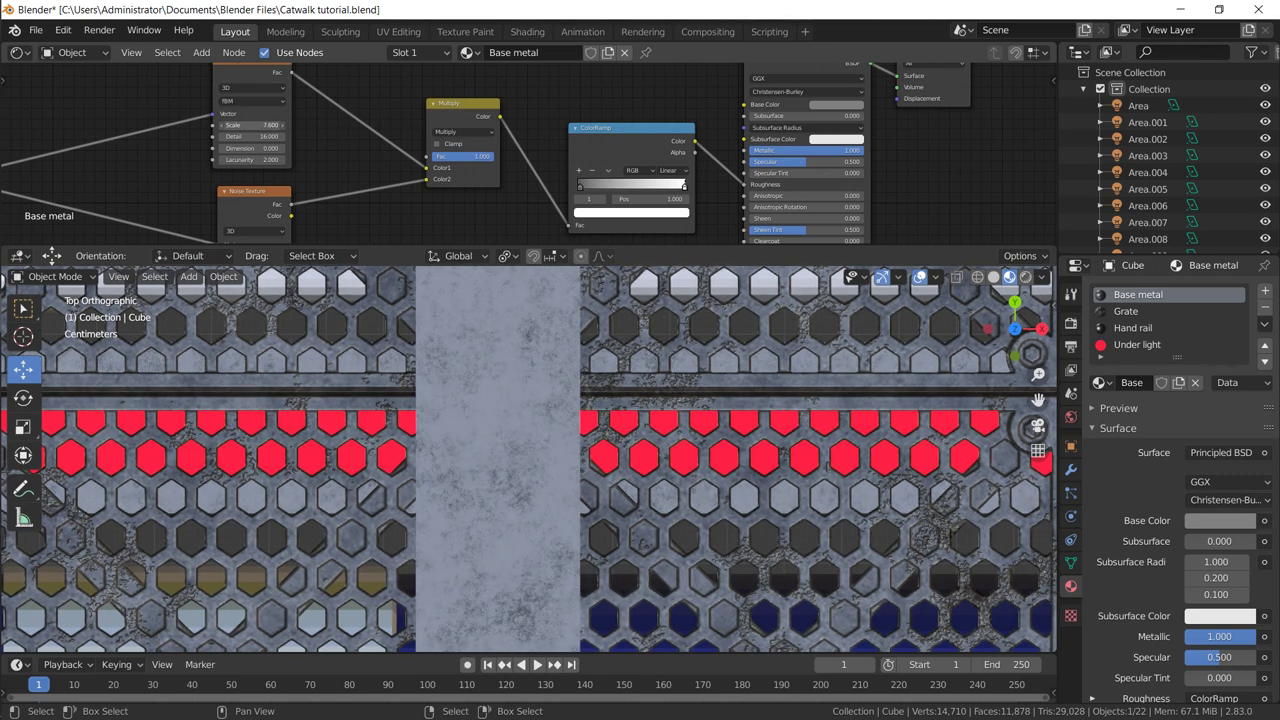
Step: Try different ColorRamp stop positions for the Base metal's roughness while viewing the frame surface close up
{"action": "middle_click_drag", "start_coordinate": [530, 390], "coordinate": [628, 383]}
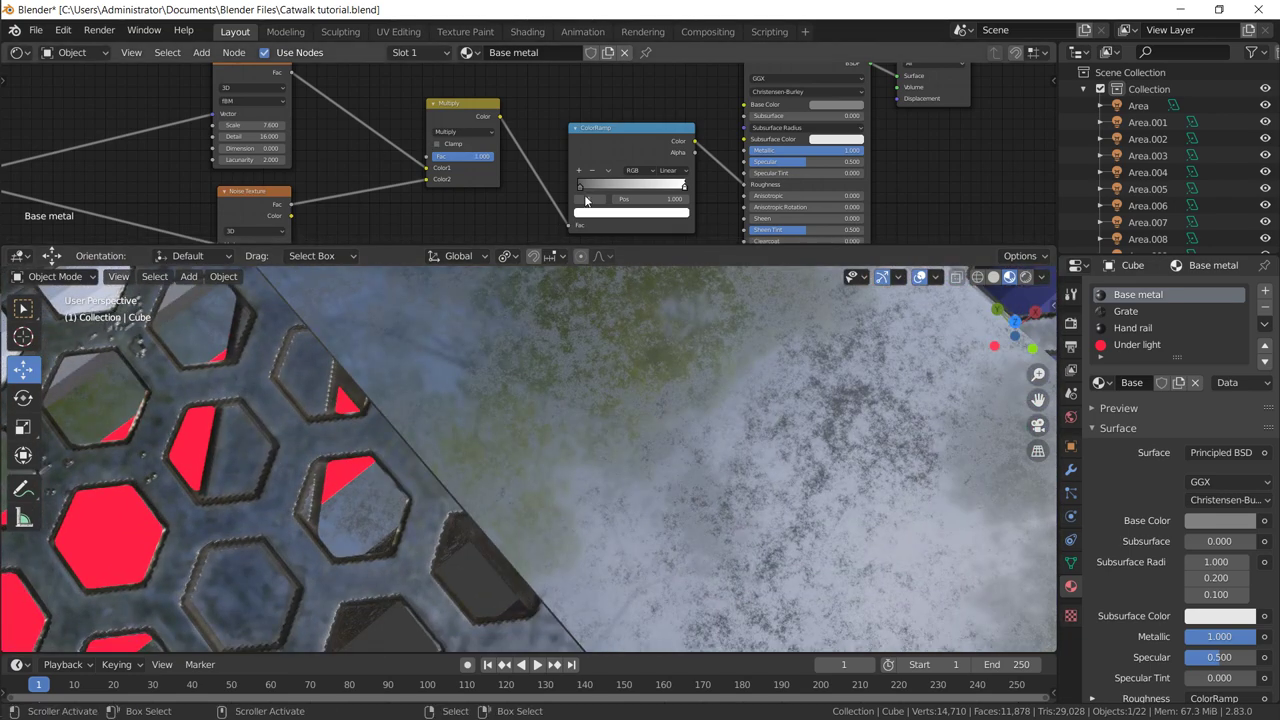
{"action": "left_click_drag", "start_coordinate": [684, 187], "coordinate": [600, 196]}
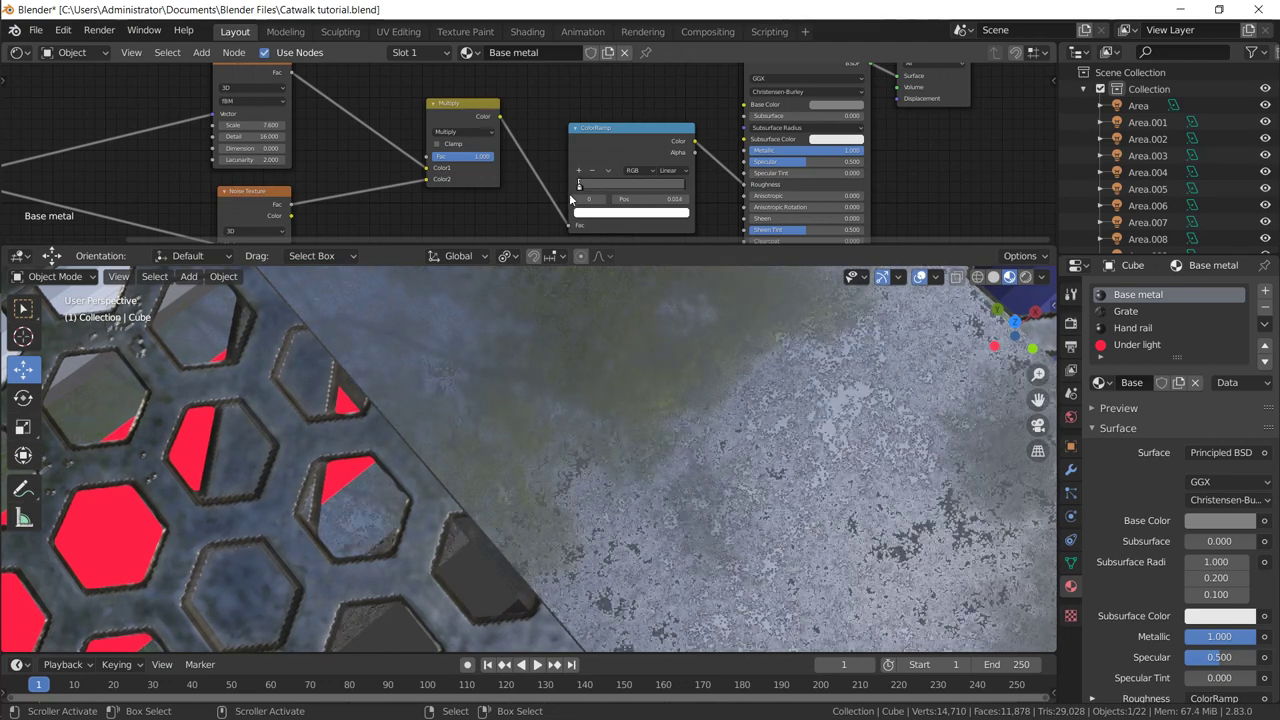
{"action": "left_click_drag", "start_coordinate": [595, 187], "coordinate": [722, 200]}
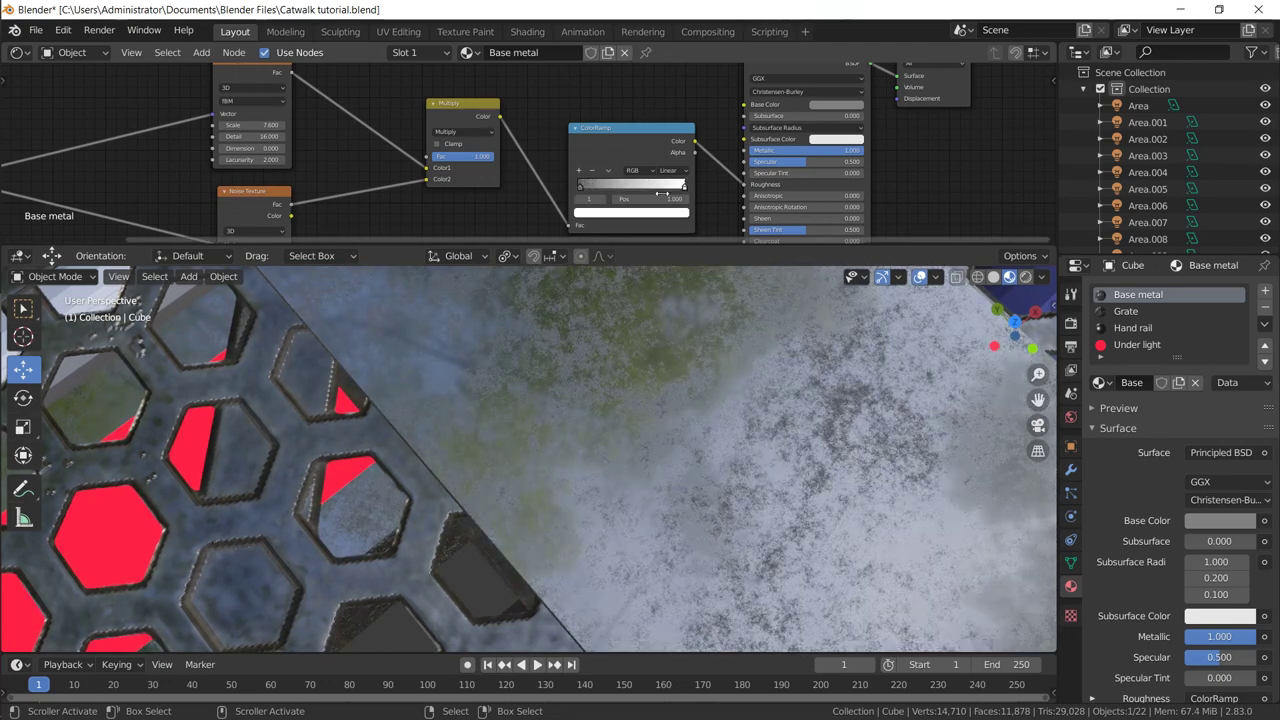
{"action": "left_click_drag", "start_coordinate": [582, 185], "coordinate": [702, 193]}
{"action": "key", "text": "Escape"}
Step: Move the Base metal ColorRamp's darker stop to about 0.33 and lighten its grey
{"action": "left_click_drag", "start_coordinate": [579, 182], "coordinate": [622, 184]}
{"action": "left_click", "coordinate": [624, 213]}
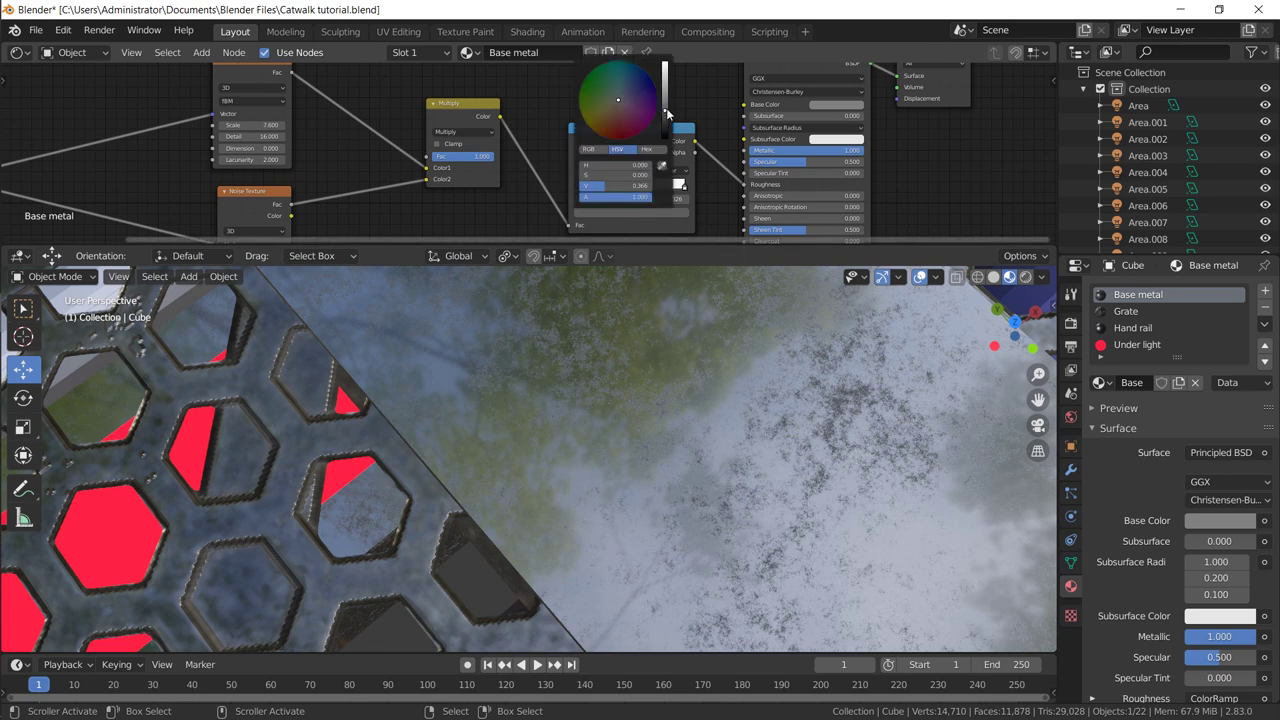
{"action": "left_click_drag", "start_coordinate": [668, 116], "coordinate": [665, 105]}
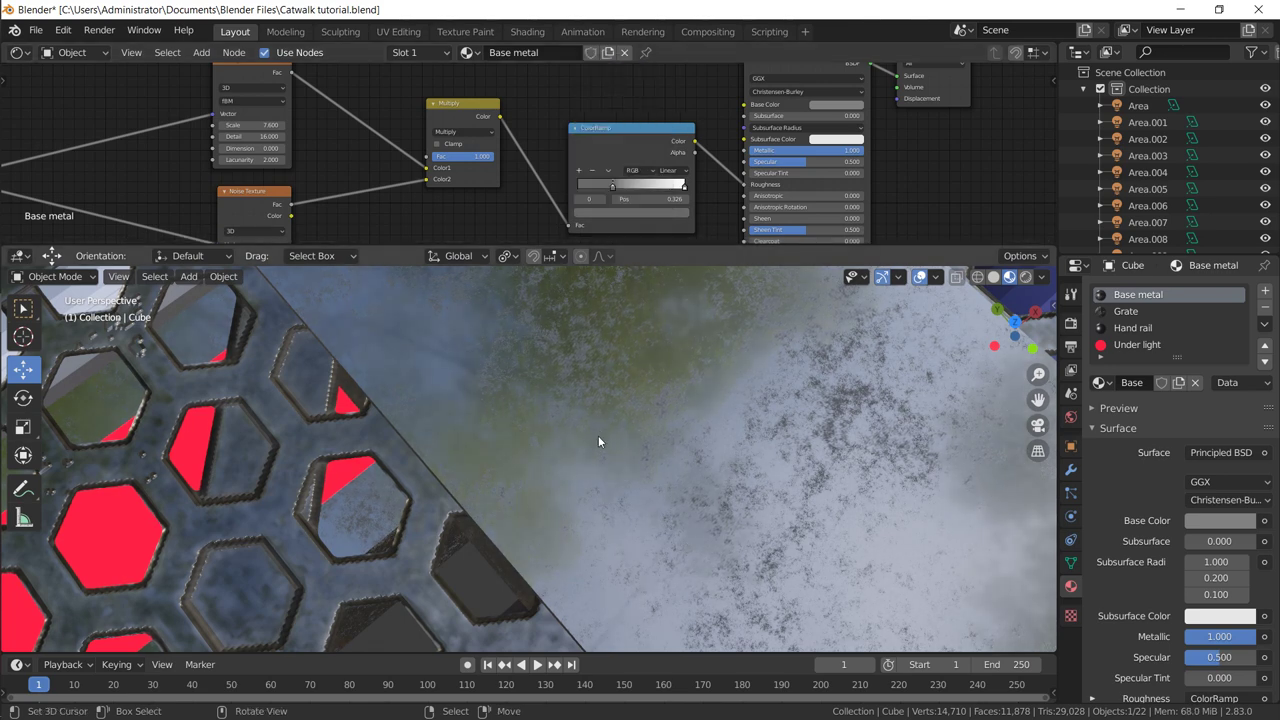
{"action": "scroll", "coordinate": [598, 440], "scroll_direction": "down", "scroll_amount": 3}
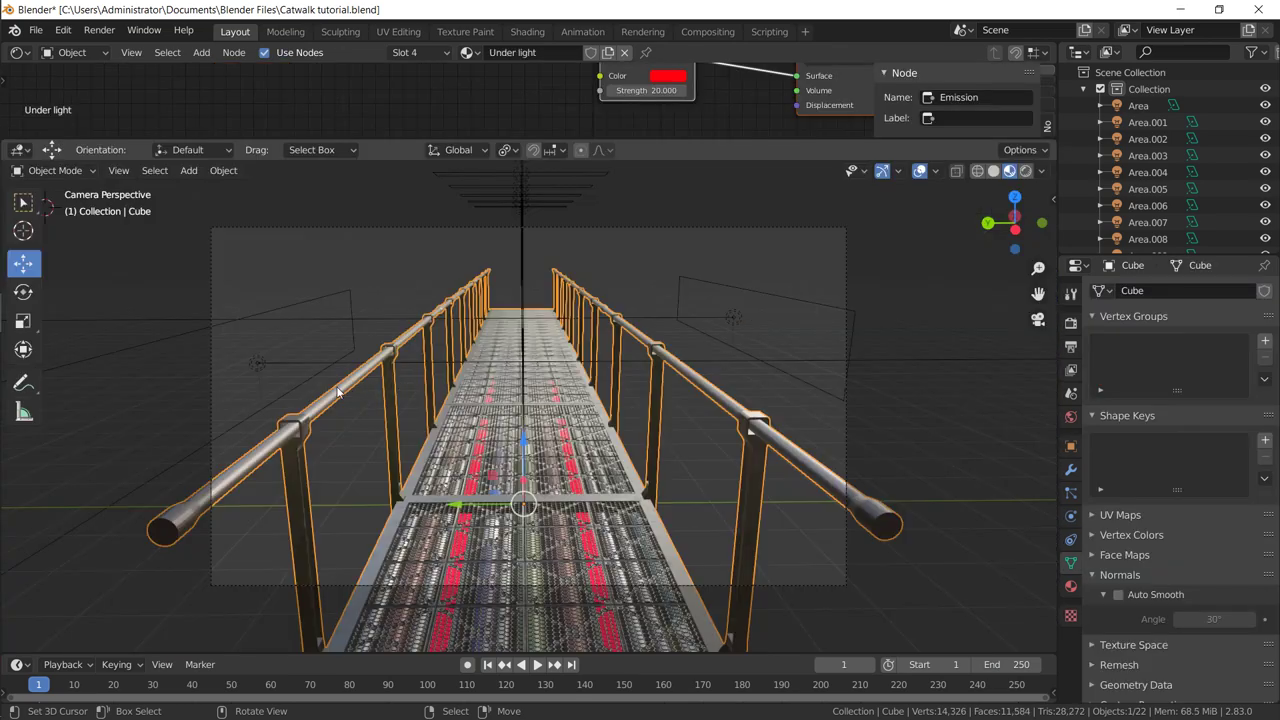
Step: Apply smooth shading to the whole catwalk and check the handrail and its post joints up close
{"action": "scroll", "coordinate": [337, 391], "scroll_direction": "up", "scroll_amount": 3}
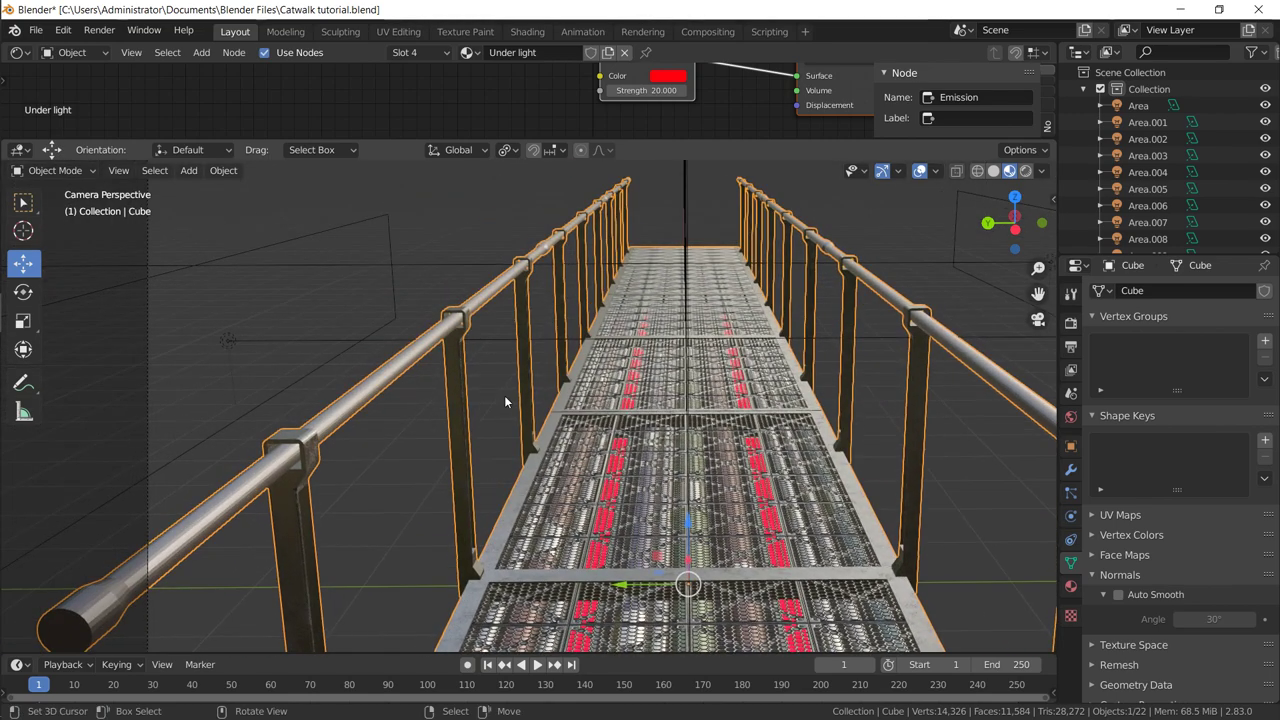
{"action": "scroll", "coordinate": [504, 395], "scroll_direction": "up", "scroll_amount": 2}
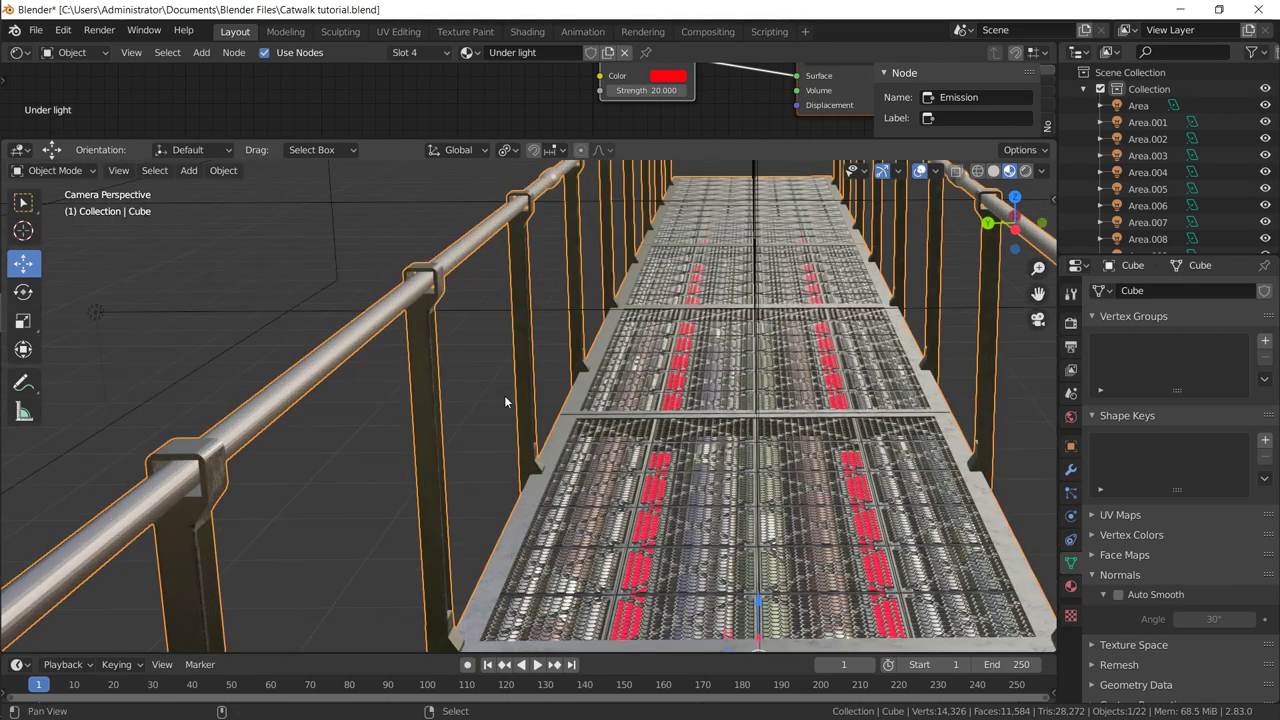
{"action": "middle_click_drag", "start_coordinate": [504, 395], "coordinate": [562, 346], "text": "shift"}
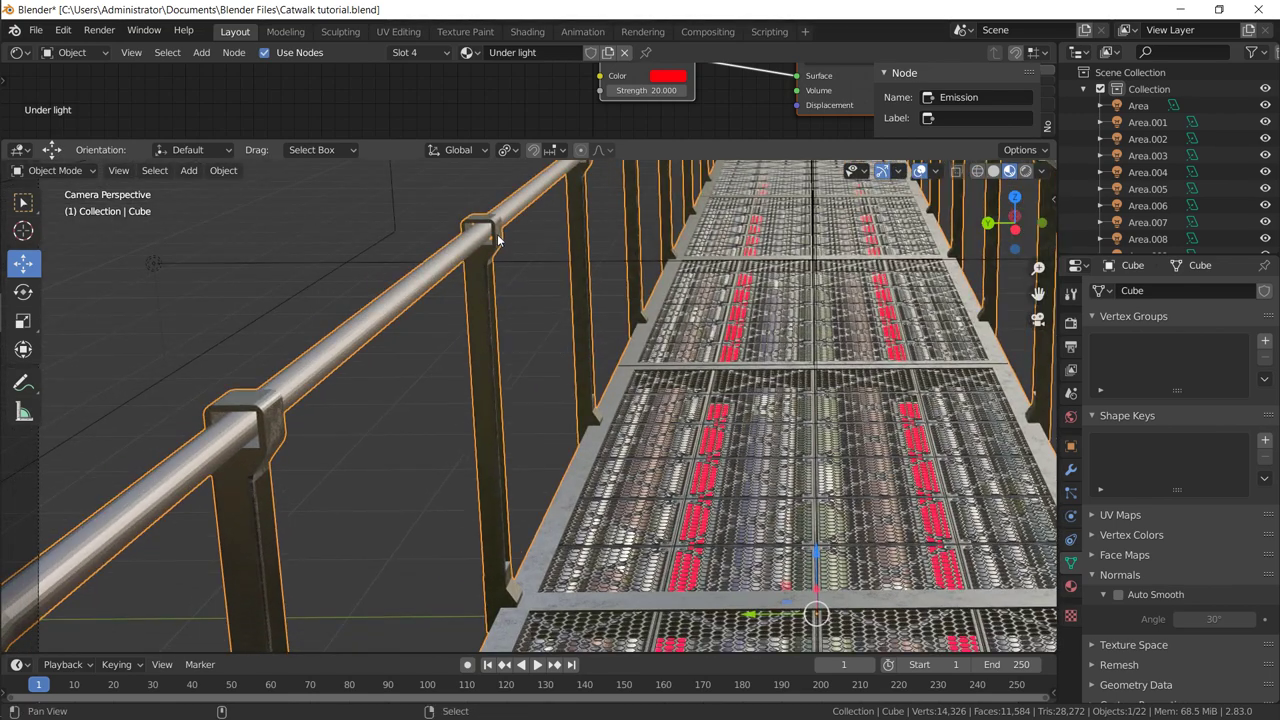
{"action": "scroll", "coordinate": [278, 396], "scroll_direction": "down", "scroll_amount": 4}
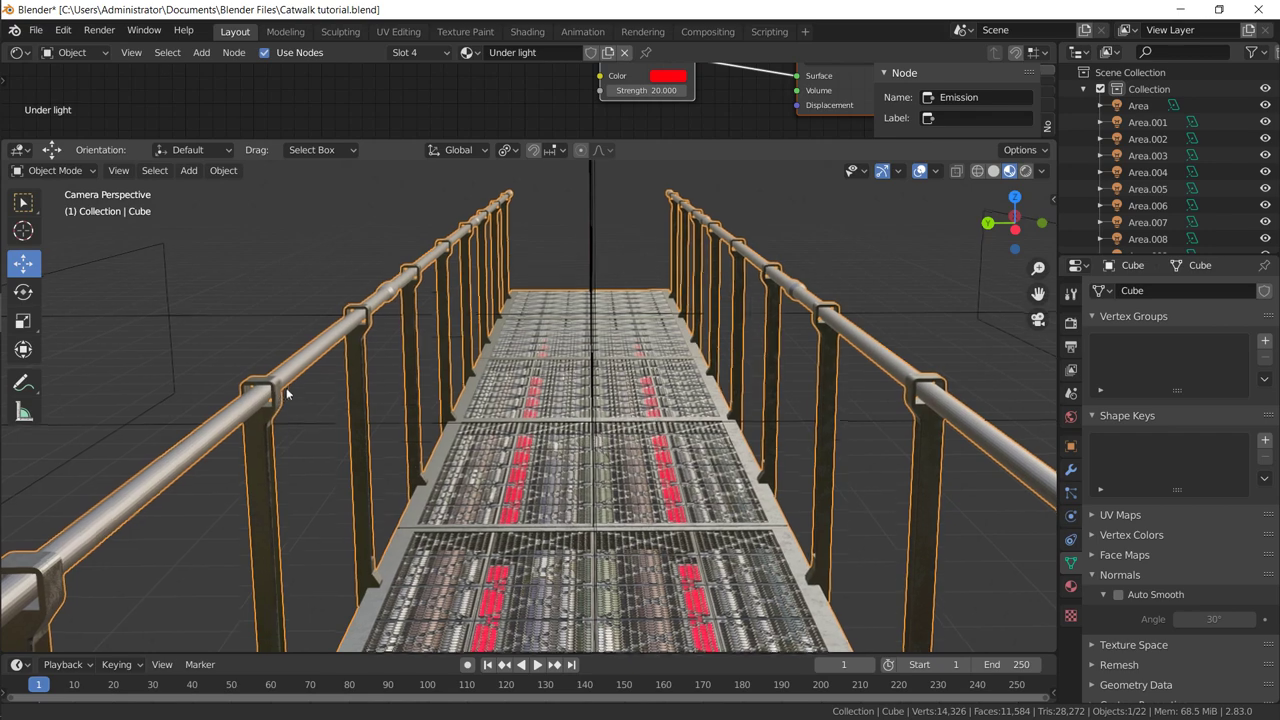
{"action": "middle_click_drag", "start_coordinate": [286, 395], "coordinate": [374, 372], "text": "shift"}
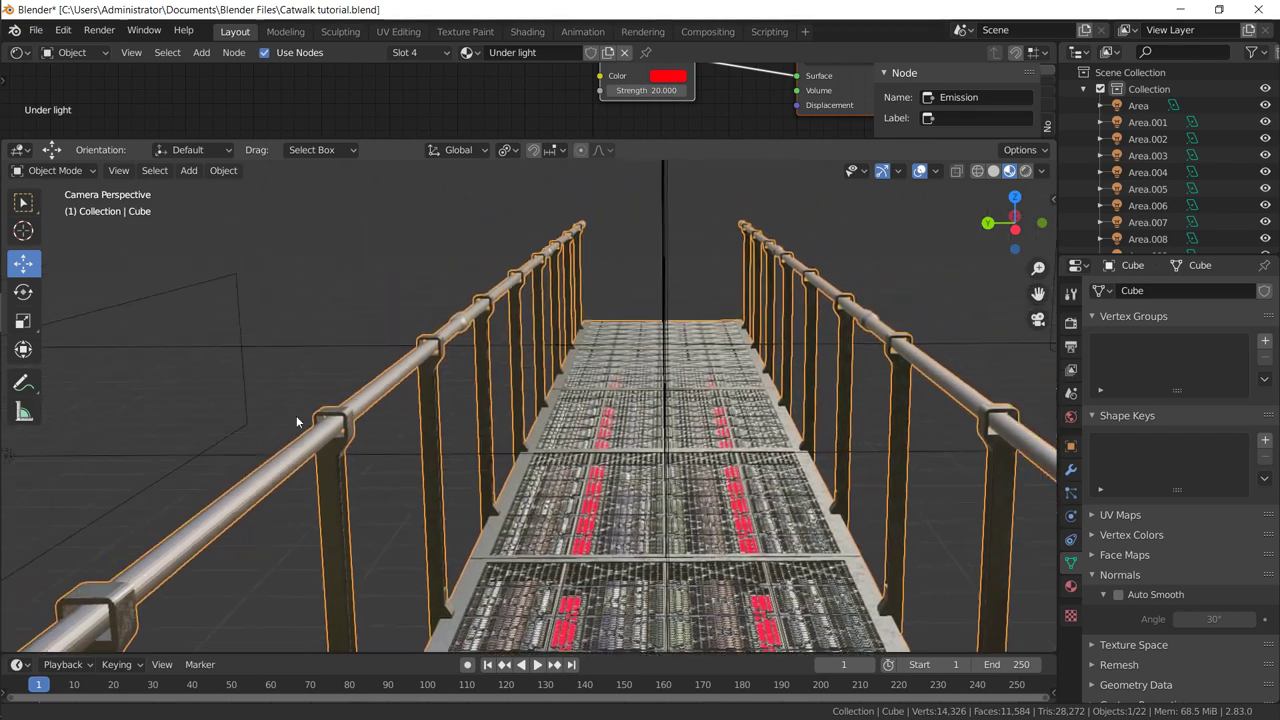
{"action": "scroll", "coordinate": [296, 415], "scroll_direction": "up", "scroll_amount": 2}
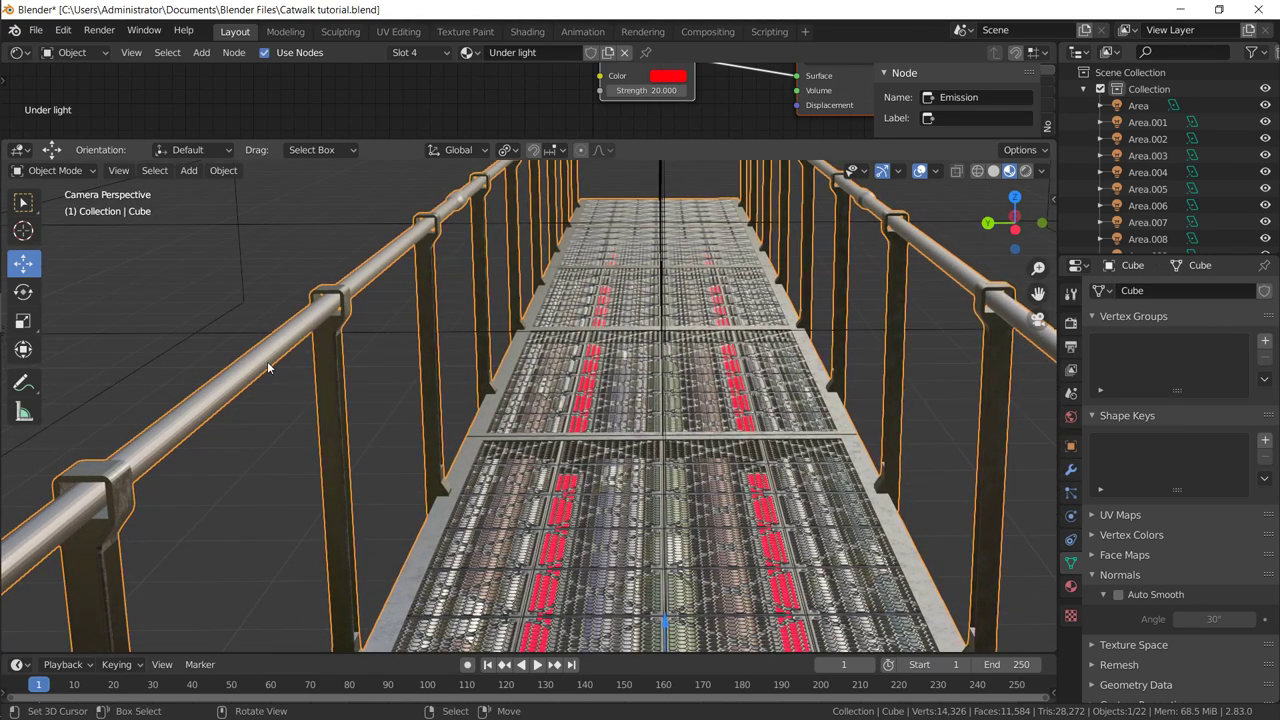
{"action": "key", "text": "F3"}
{"action": "type", "text": "Shade Flat"}
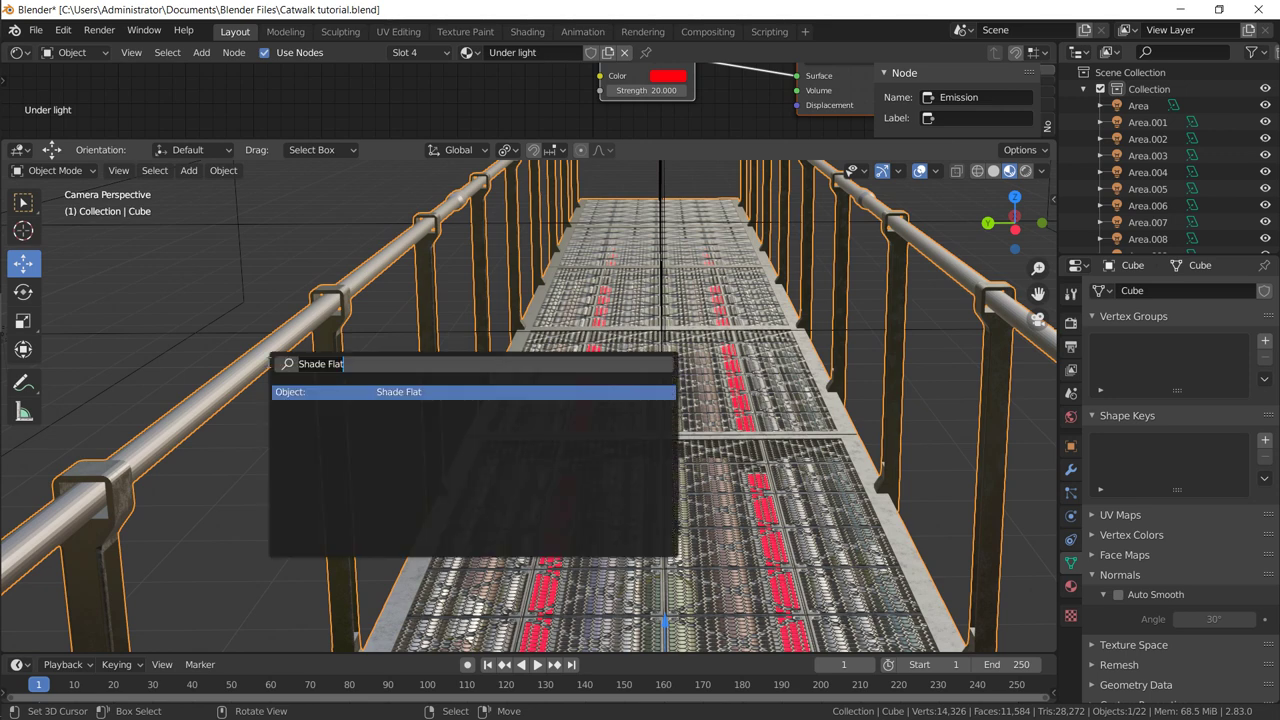
{"action": "key", "text": "ctrl+a"}
{"action": "type", "text": "smooth"}
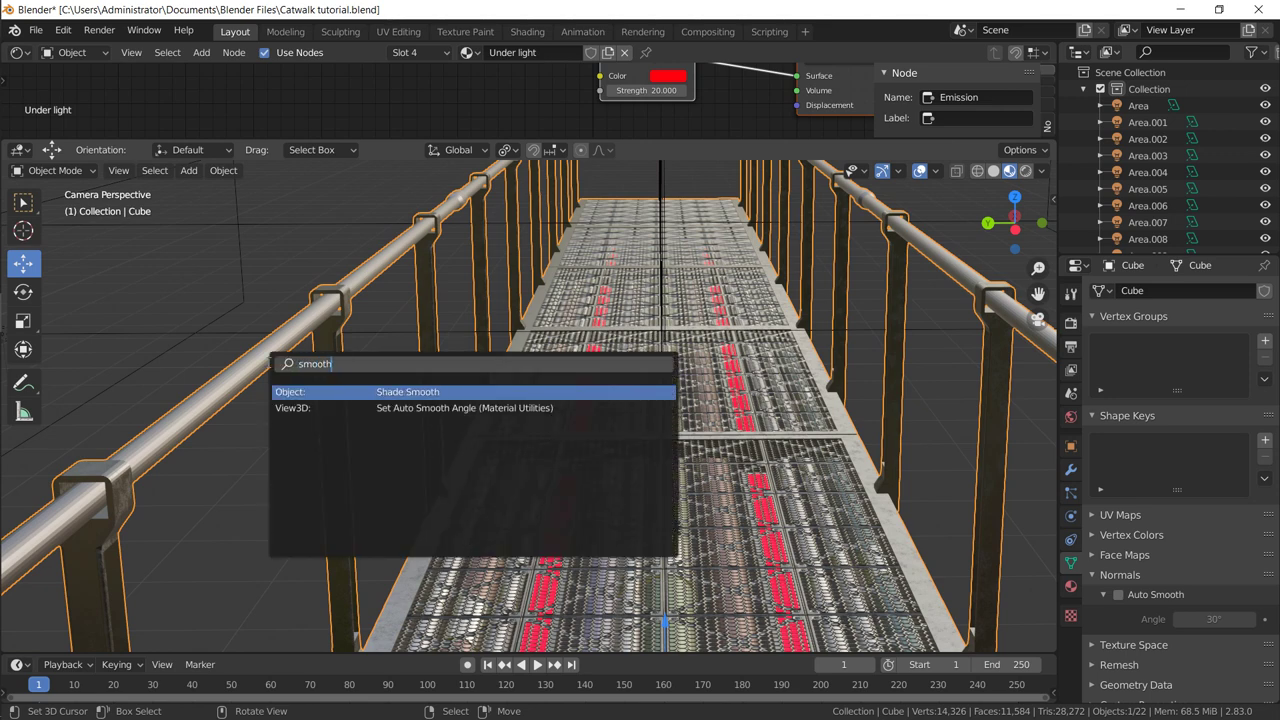
{"action": "key", "text": "Return"}
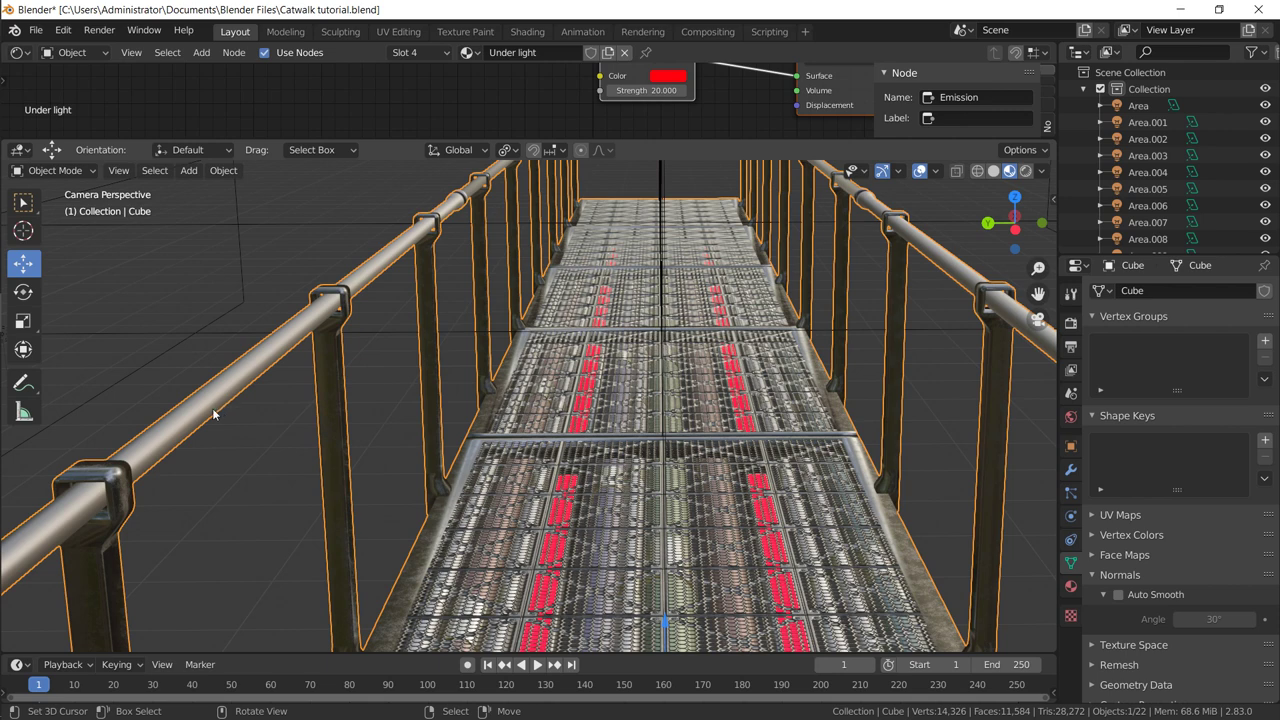
{"action": "middle_click_drag", "start_coordinate": [183, 422], "coordinate": [473, 244]}
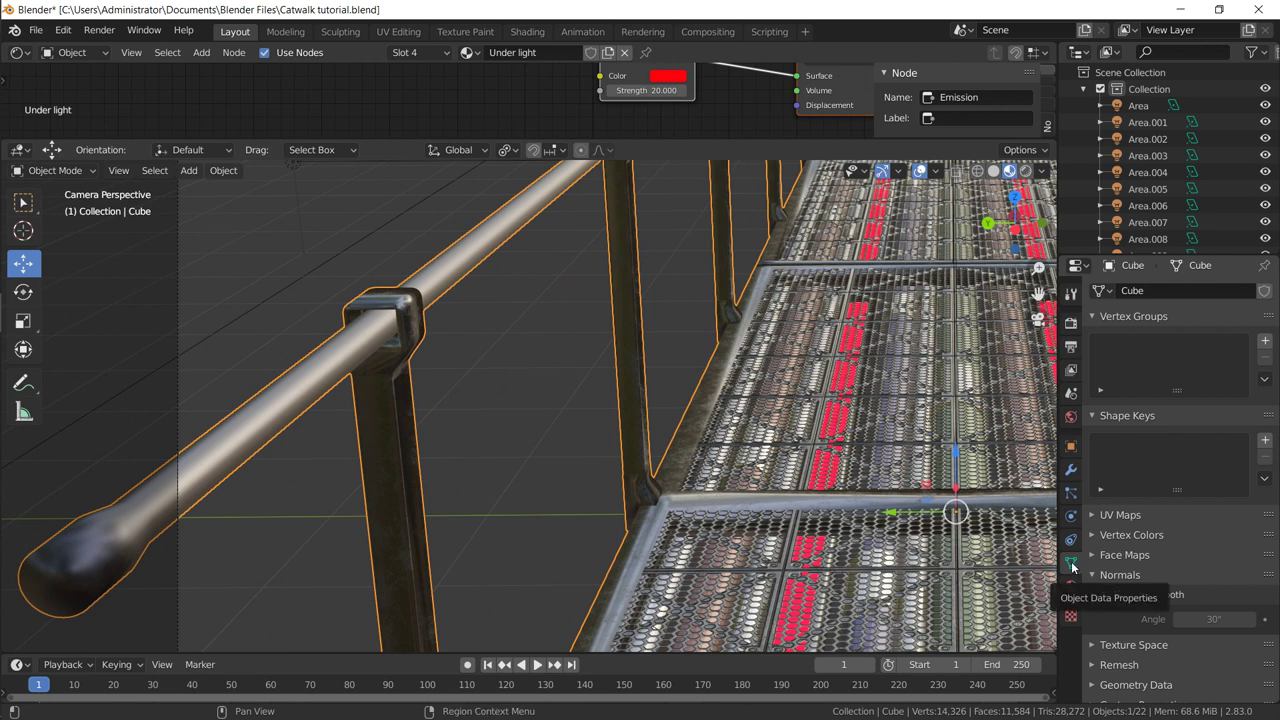
Step: Enable Auto Smooth at 30° in the catwalk's normals and inspect a handrail post joint up close
{"action": "left_click", "coordinate": [1136, 578]}
{"action": "left_click", "coordinate": [1136, 578]}
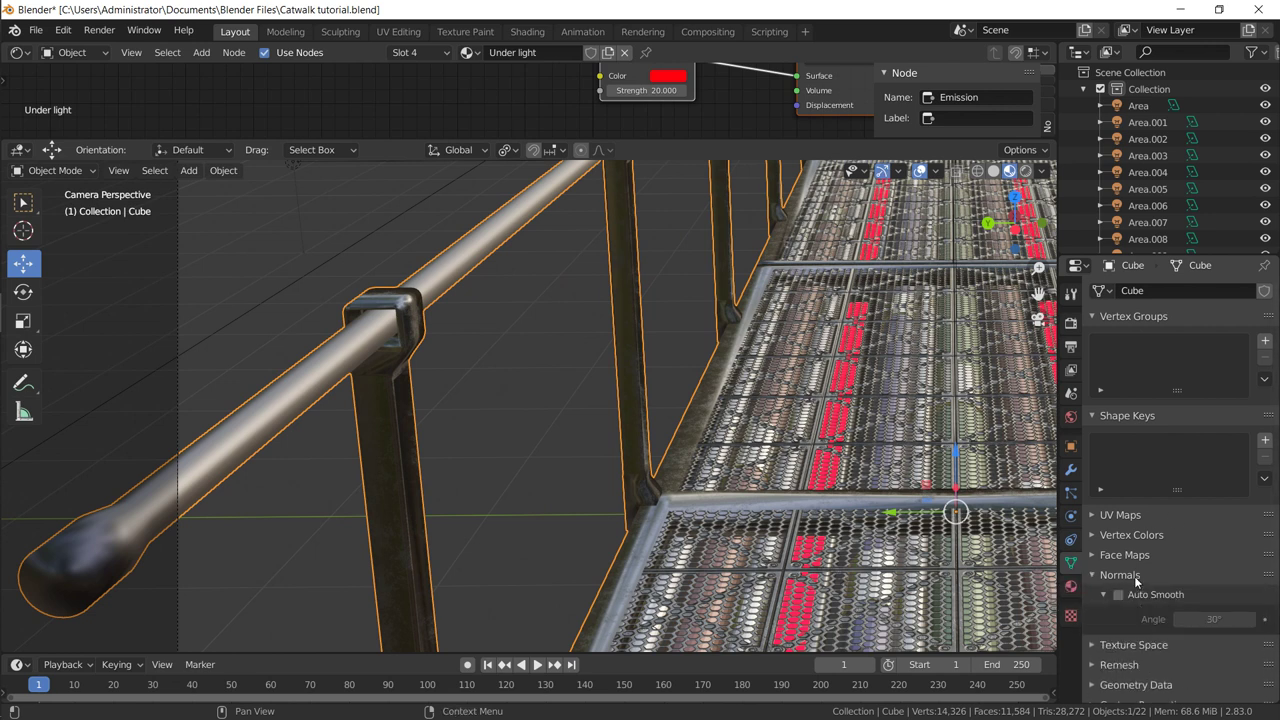
{"action": "left_click", "coordinate": [1119, 595]}
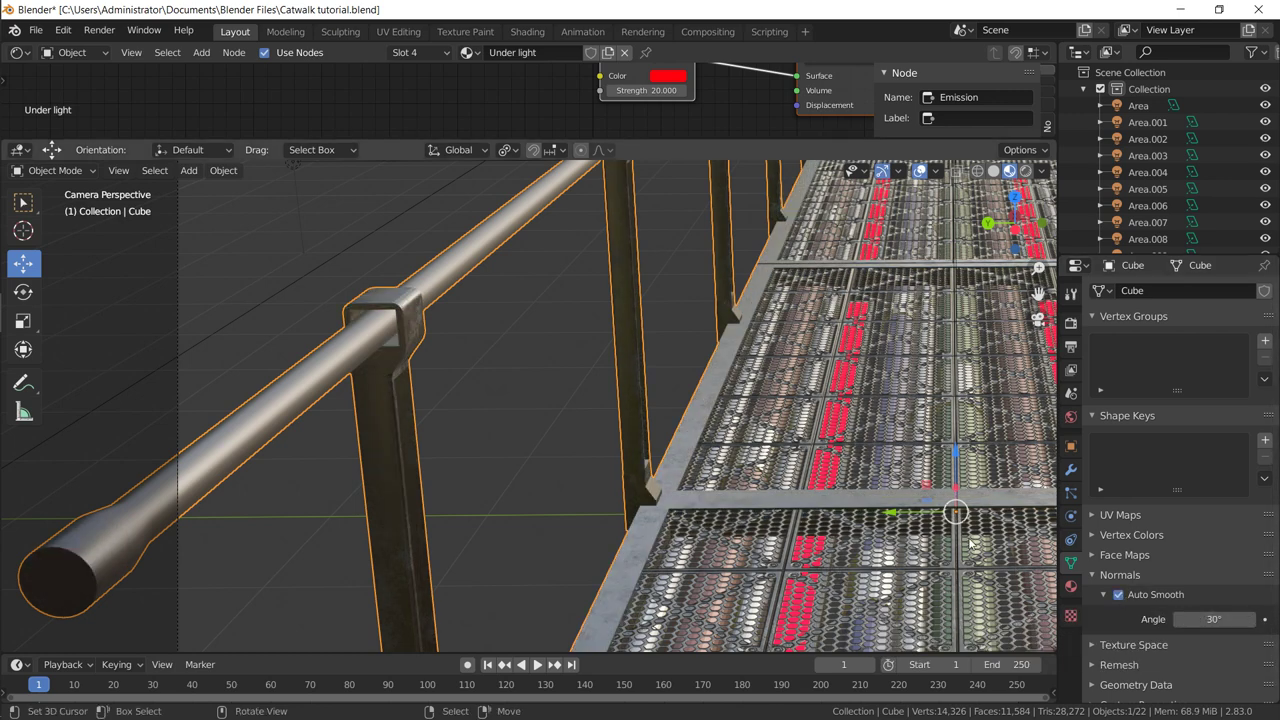
{"action": "middle_click_drag", "start_coordinate": [657, 262], "coordinate": [610, 435]}
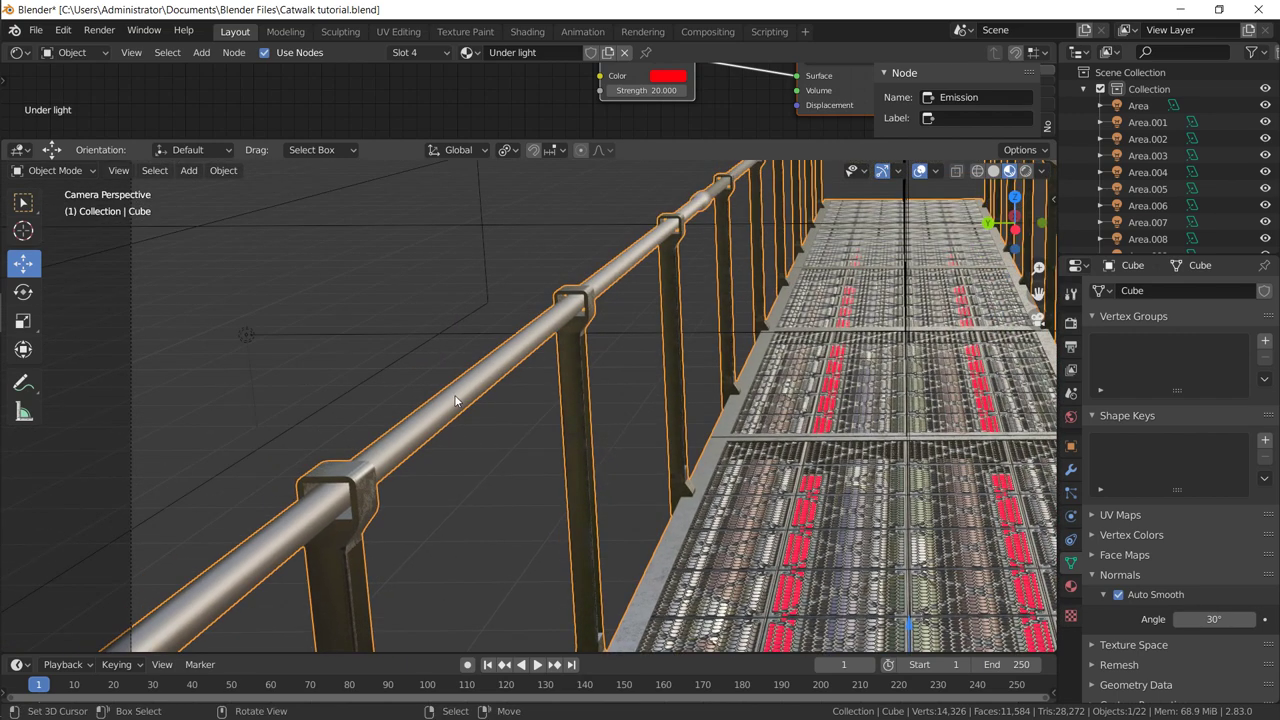
{"action": "key", "text": "KP_Decimal"}
{"action": "scroll", "coordinate": [455, 398], "scroll_direction": "up", "scroll_amount": 6}
{"action": "scroll", "coordinate": [606, 406], "scroll_direction": "up", "scroll_amount": 4}
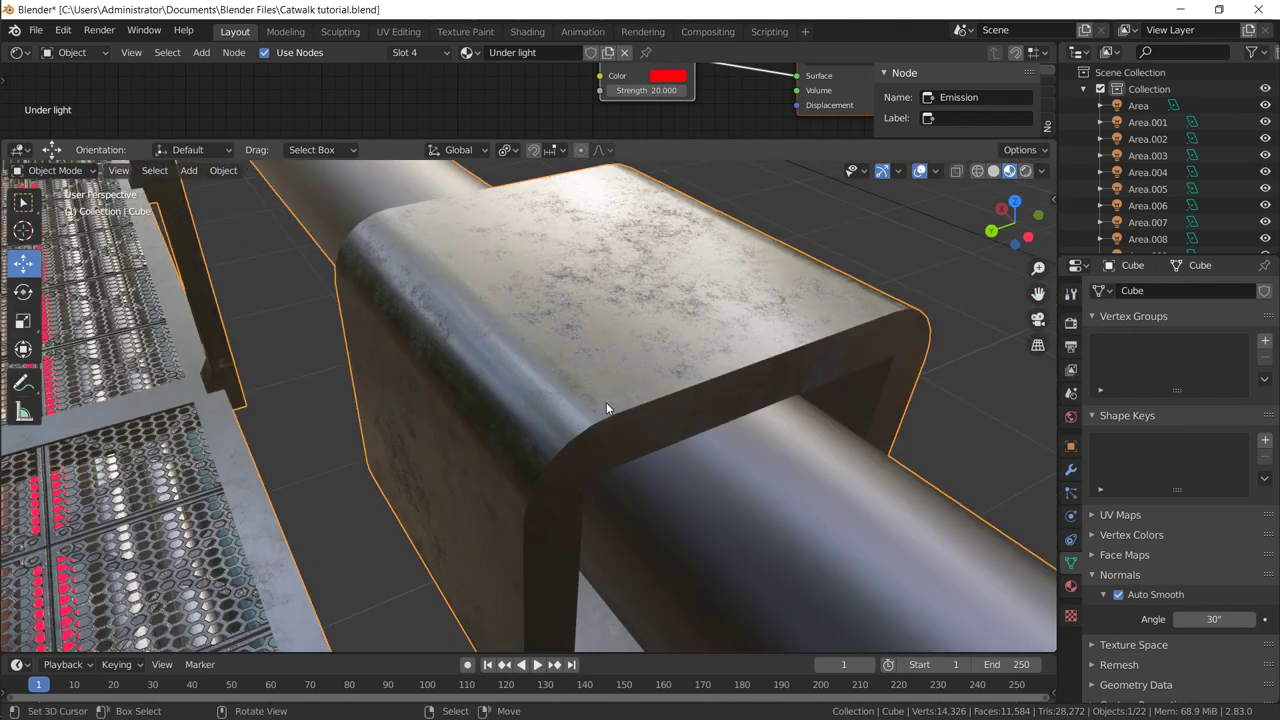
{"action": "scroll", "coordinate": [606, 402], "scroll_direction": "down", "scroll_amount": 4}
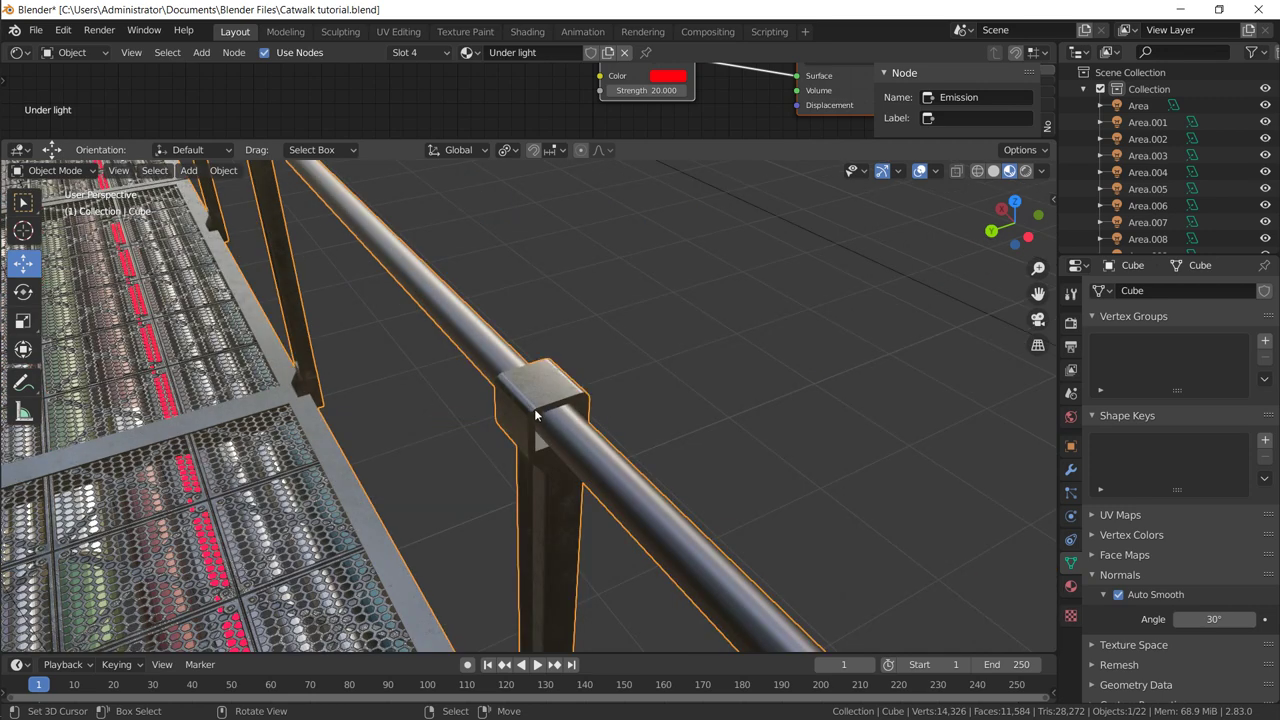
{"action": "scroll", "coordinate": [535, 412], "scroll_direction": "up", "scroll_amount": 5}
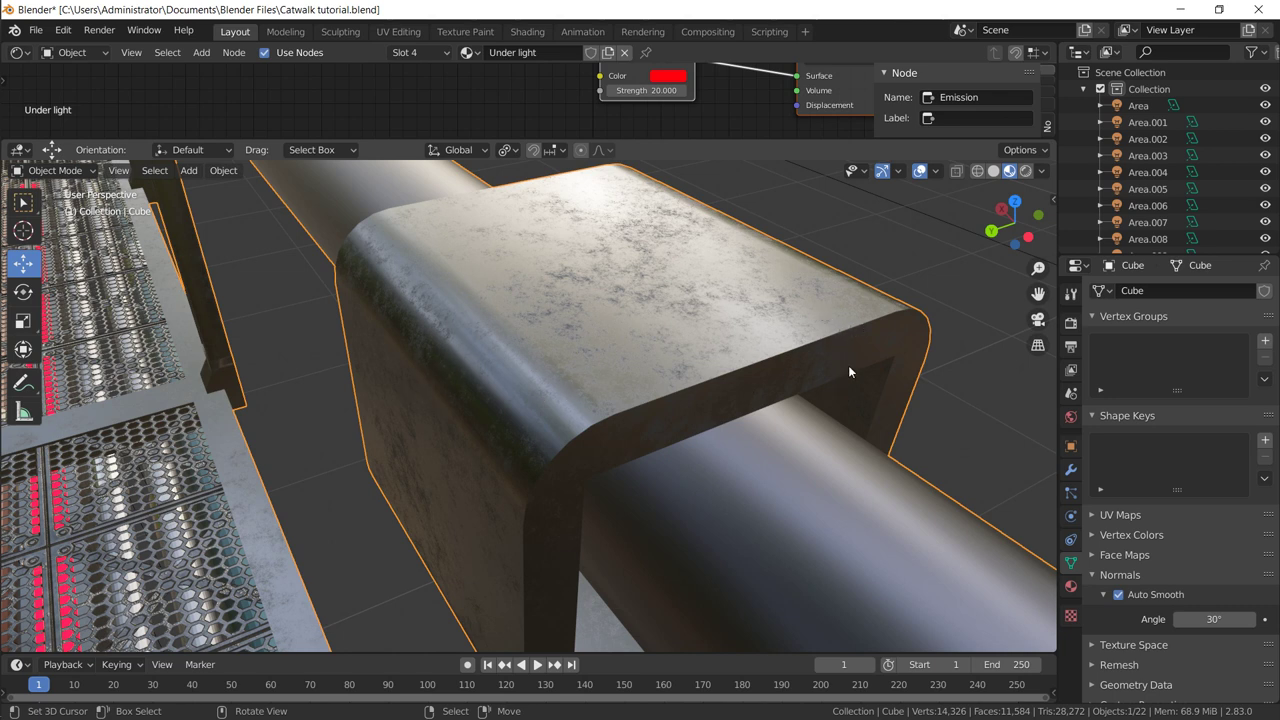
{"action": "scroll", "coordinate": [838, 365], "scroll_direction": "down", "scroll_amount": 5}
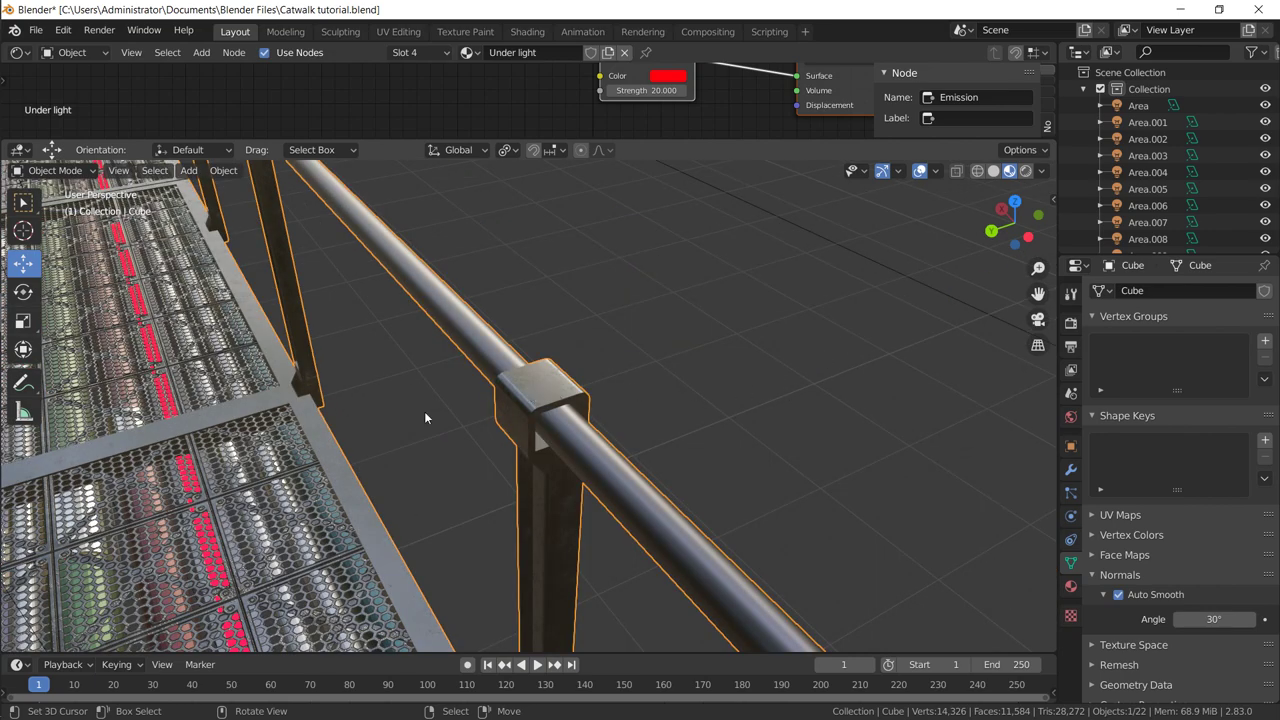
Step: Change the blue area light on the catwalk's left side to orange with a power of 100 W
{"action": "key", "text": "KP_0"}
{"action": "left_click", "coordinate": [490, 277]}
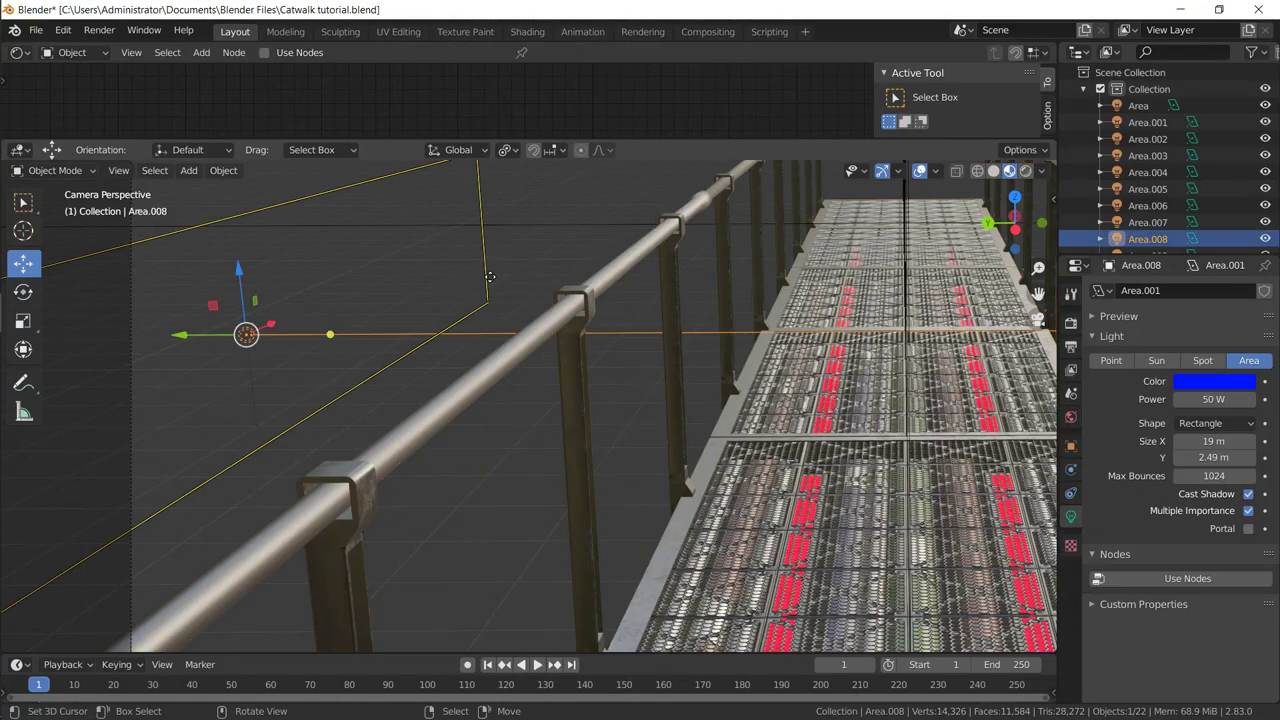
{"action": "left_click", "coordinate": [1205, 381]}
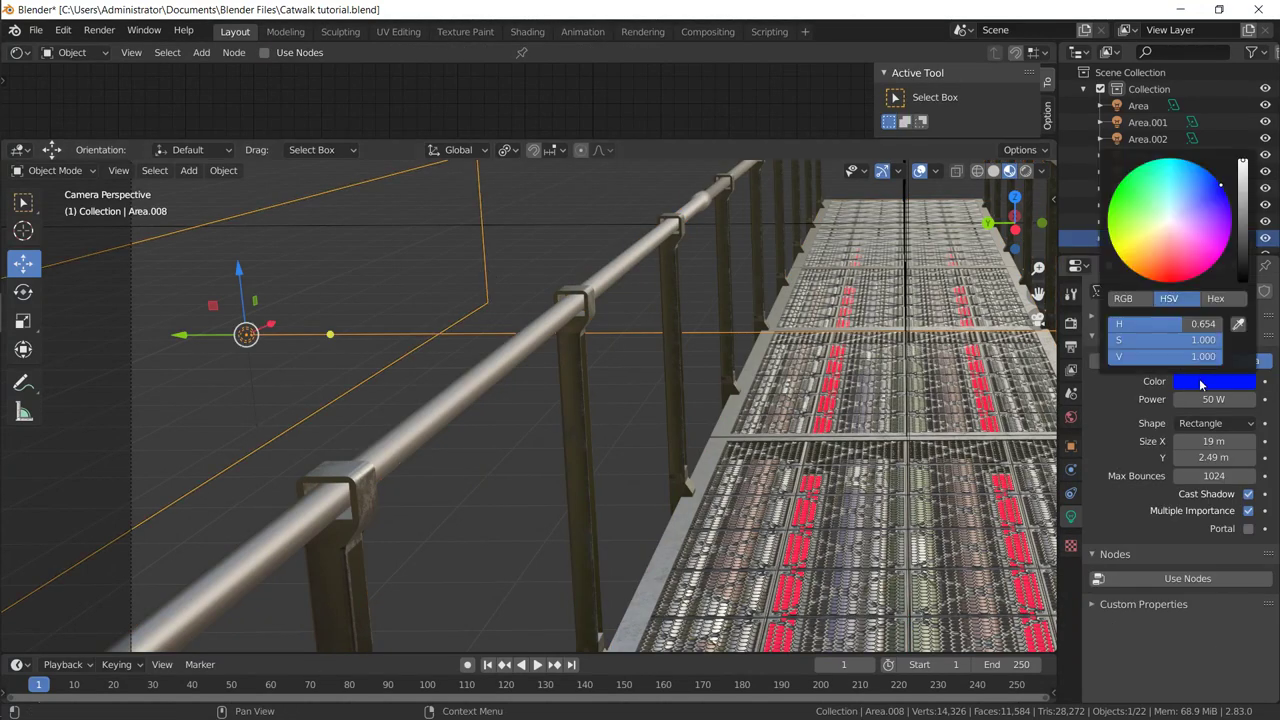
{"action": "left_click", "coordinate": [1170, 236]}
Step: Change the blue area light on the catwalk's right side to orange (hue 0.084) and set its power to 100 W
{"action": "middle_click_drag", "start_coordinate": [783, 395], "coordinate": [620, 342]}
{"action": "left_click", "coordinate": [860, 285]}
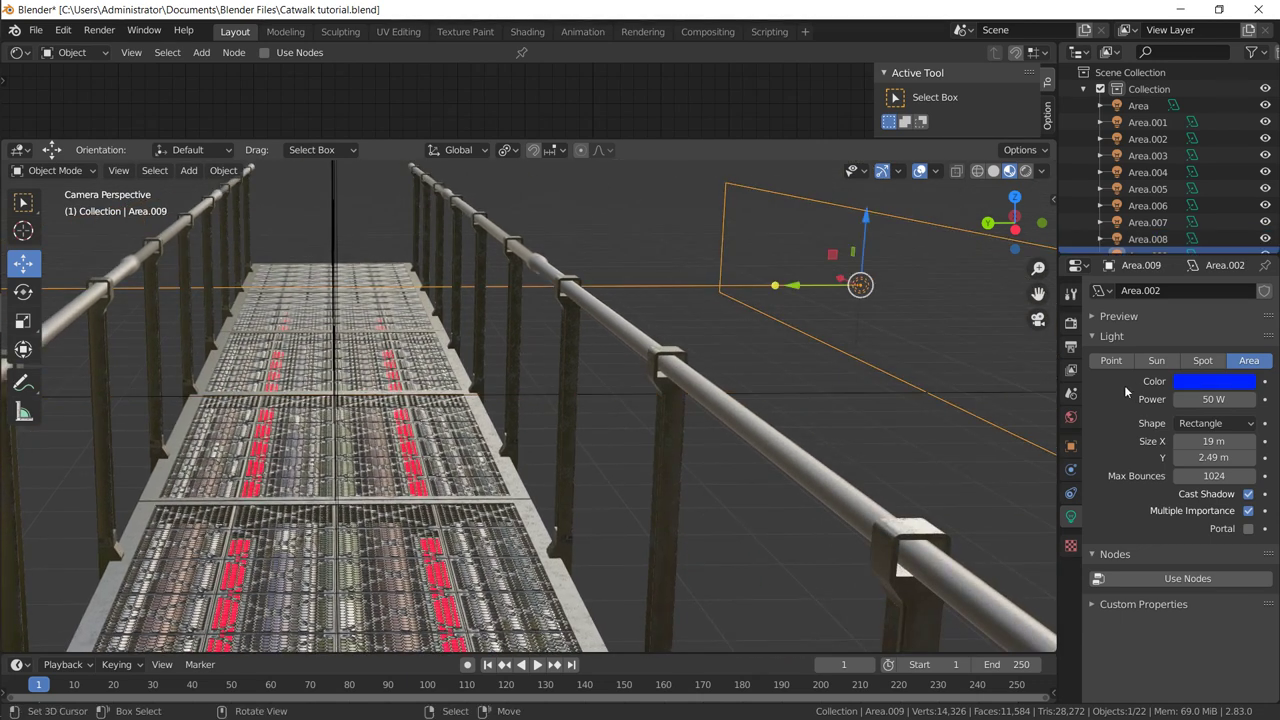
{"action": "left_click", "coordinate": [1205, 381]}
{"action": "left_click_drag", "start_coordinate": [1165, 228], "coordinate": [1137, 272]}
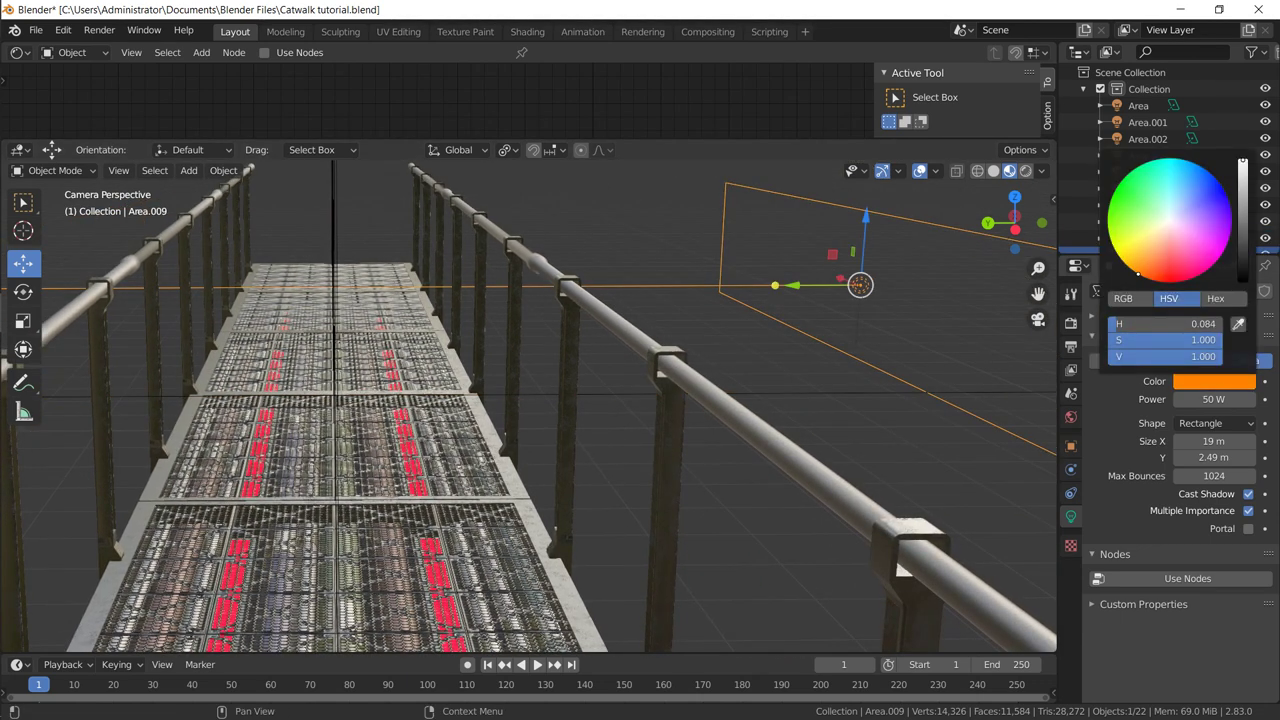
{"action": "left_click", "coordinate": [1208, 399]}
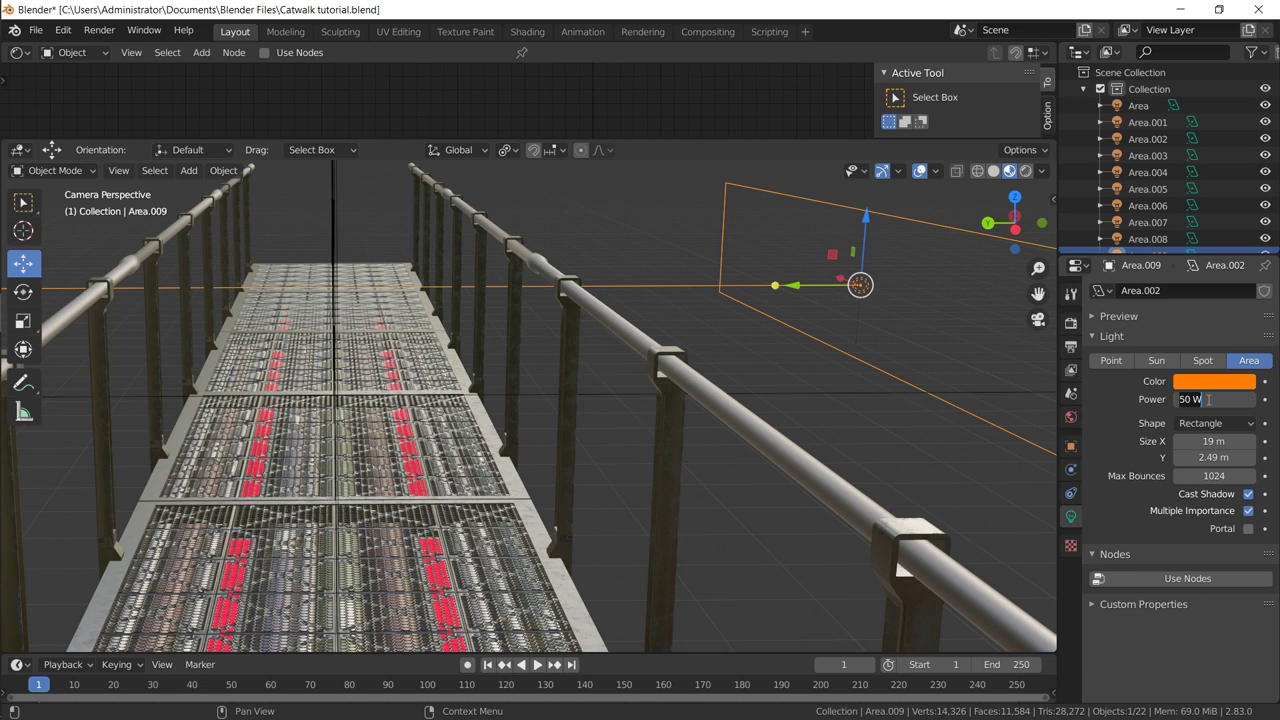
{"action": "type", "text": "100"}
{"action": "key", "text": "Return"}
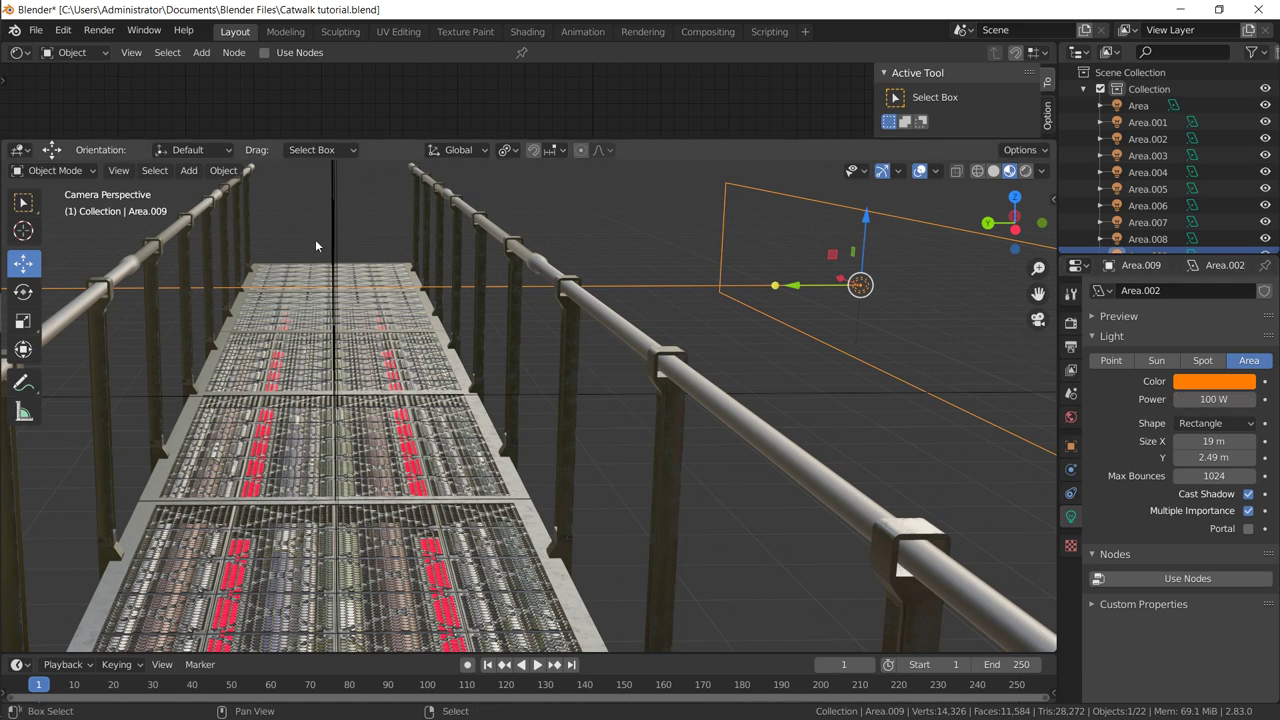
Step: From the top view, move the right-hand orange light along X to line up with the orange light opposite
{"action": "middle_click_drag", "start_coordinate": [315, 245], "coordinate": [720, 270]}
{"action": "left_click", "coordinate": [1147, 239]}
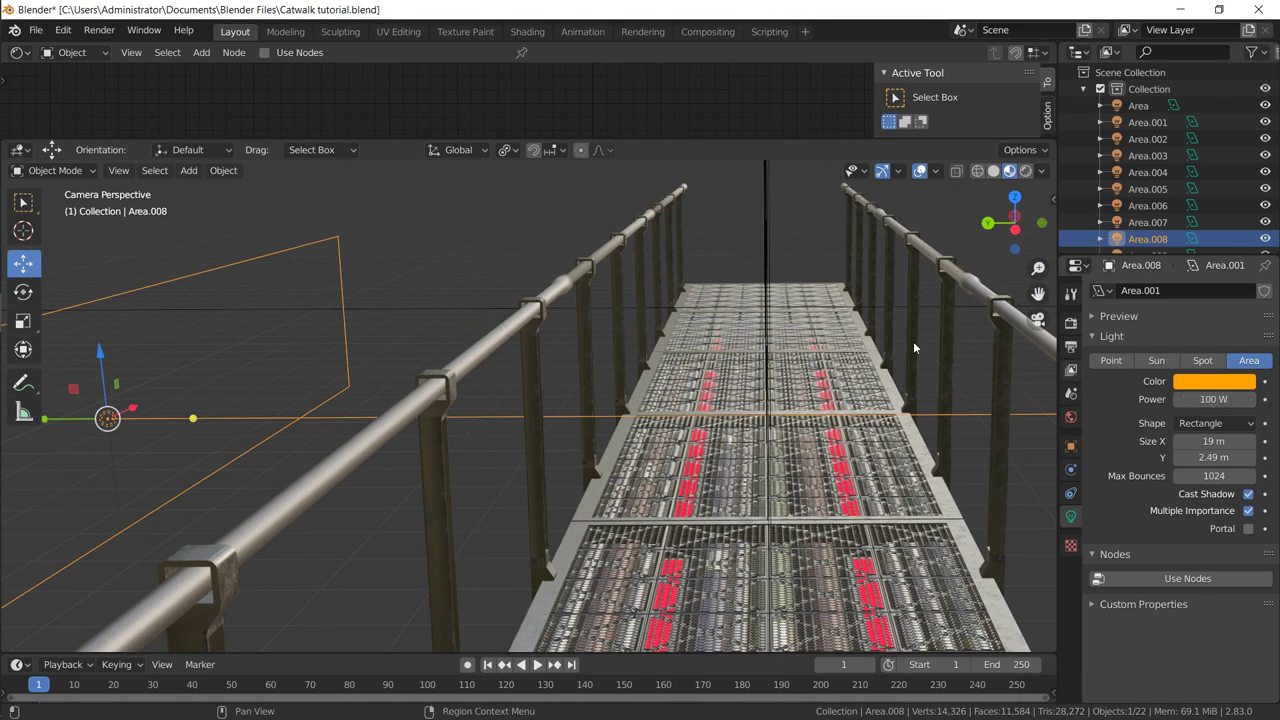
{"action": "key", "text": "KP_7"}
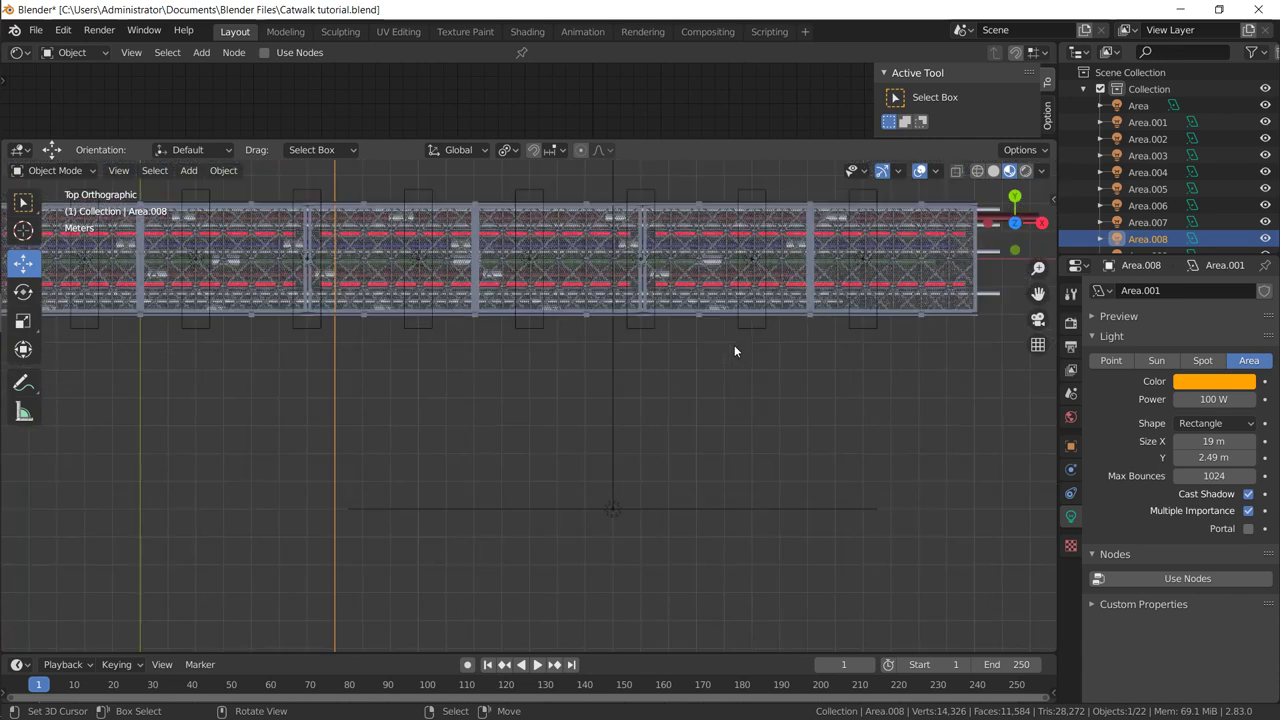
{"action": "scroll", "coordinate": [734, 350], "scroll_direction": "down", "scroll_amount": 4}
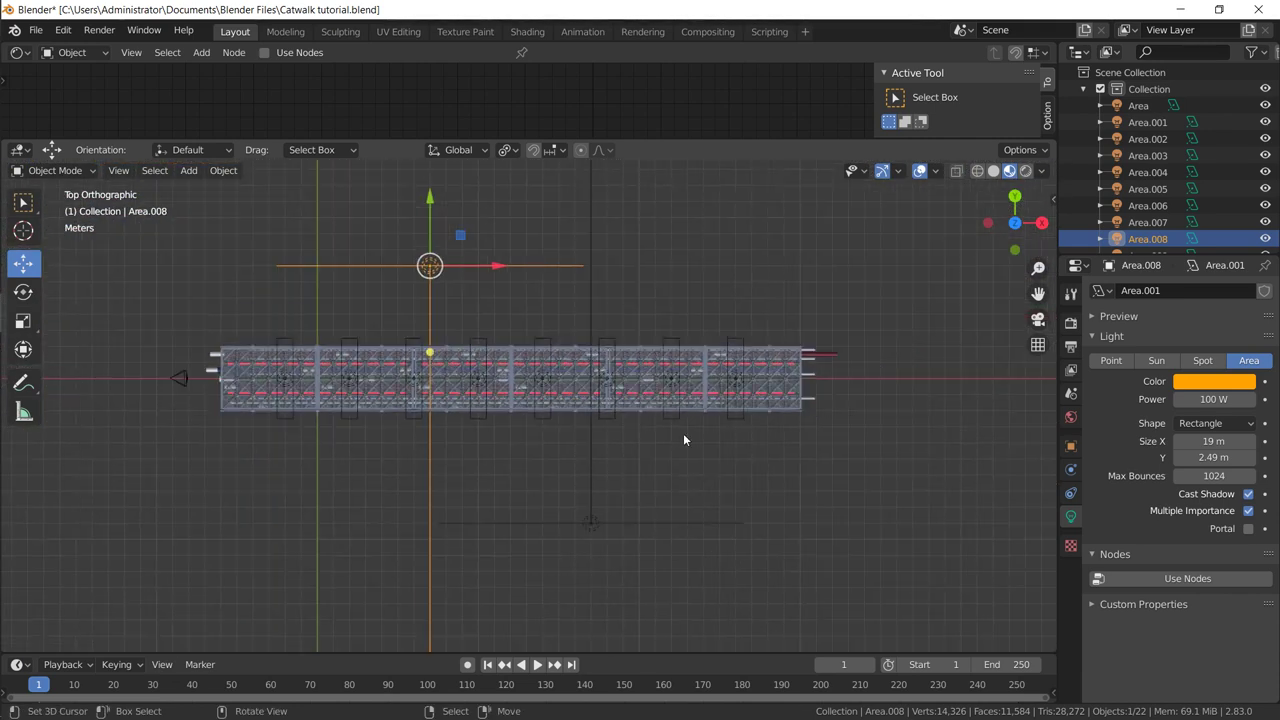
{"action": "key", "text": "shift+d"}
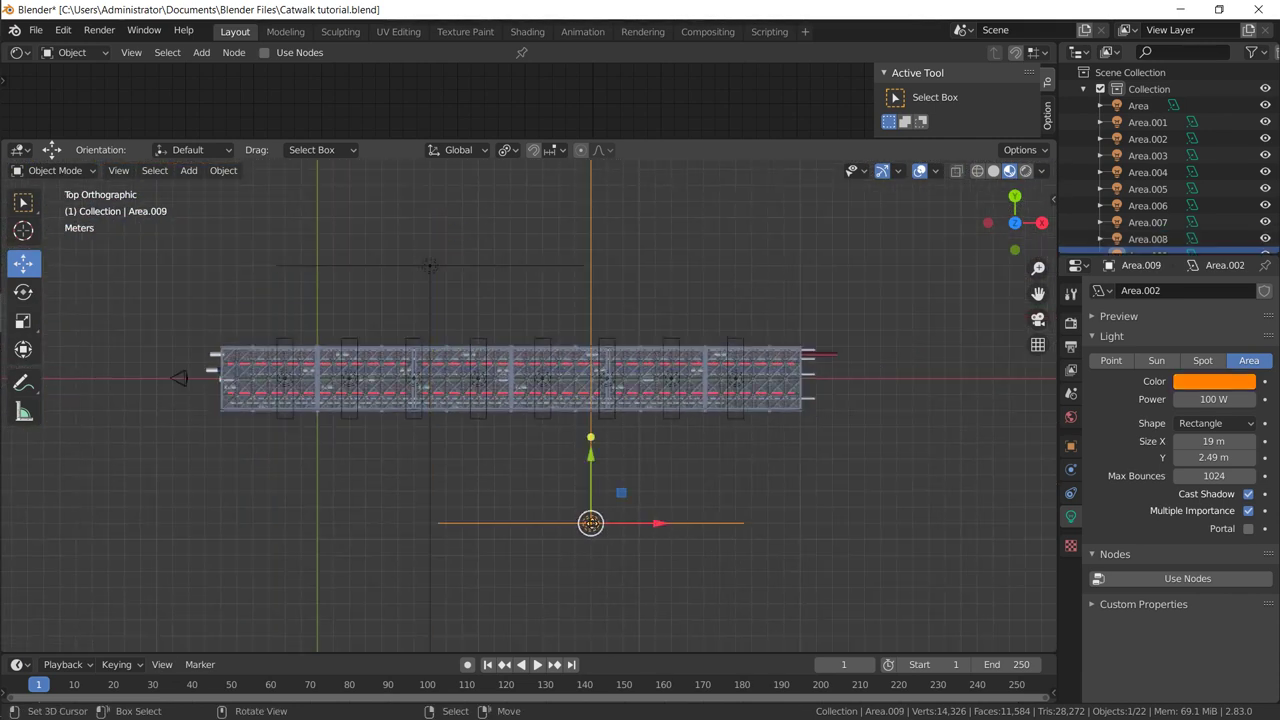
{"action": "left_click", "coordinate": [619, 530]}
{"action": "key", "text": "g"}
{"action": "key", "text": "x"}
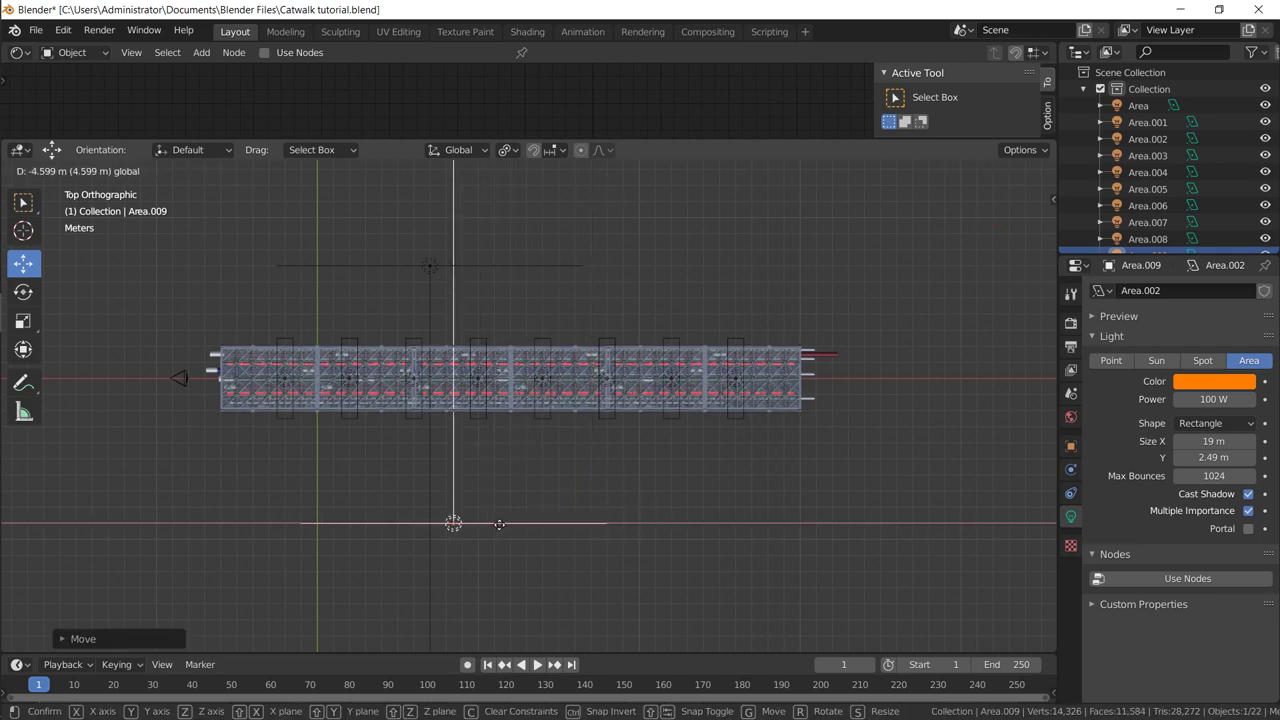
{"action": "left_click", "coordinate": [491, 490]}
Step: Move the right-hand orange light closer to the catwalk to match the opposite light's distance
{"action": "middle_click_drag", "start_coordinate": [491, 490], "coordinate": [586, 433]}
{"action": "key", "text": "g"}
{"action": "left_click", "coordinate": [584, 383]}
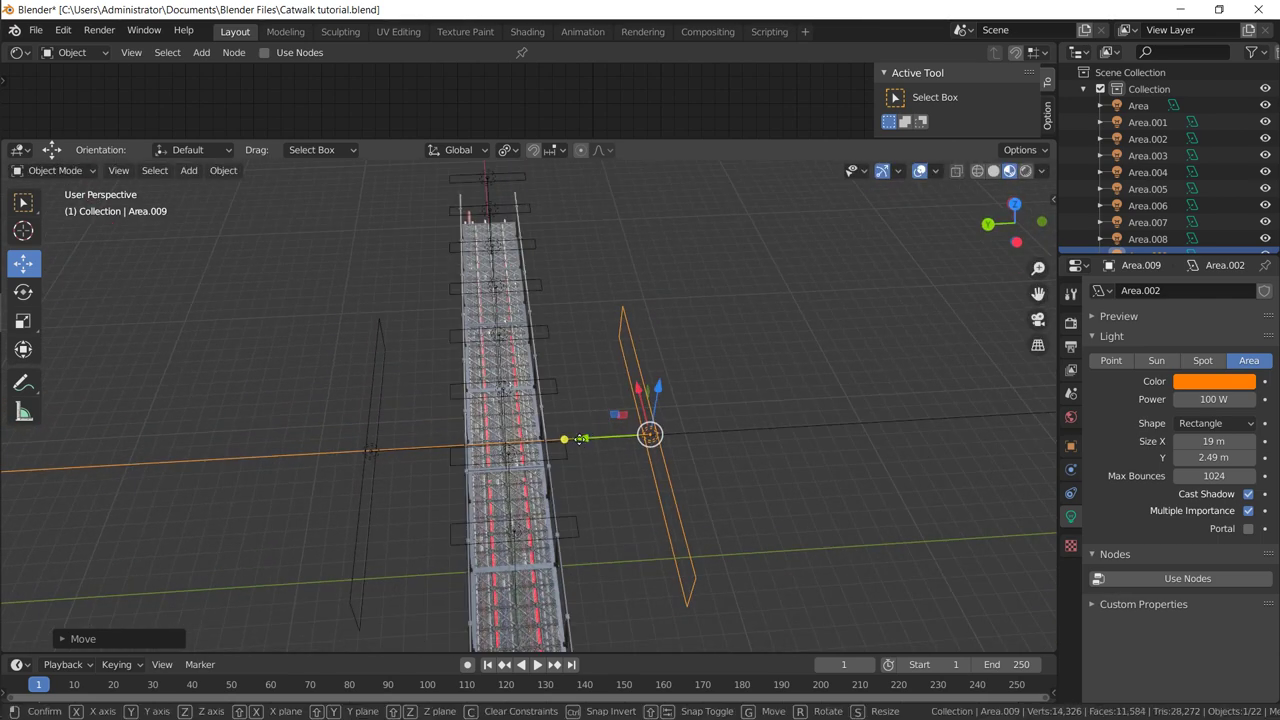
{"action": "key", "text": "g"}
{"action": "left_click", "coordinate": [614, 513]}
{"action": "middle_click_drag", "start_coordinate": [614, 513], "coordinate": [626, 417]}
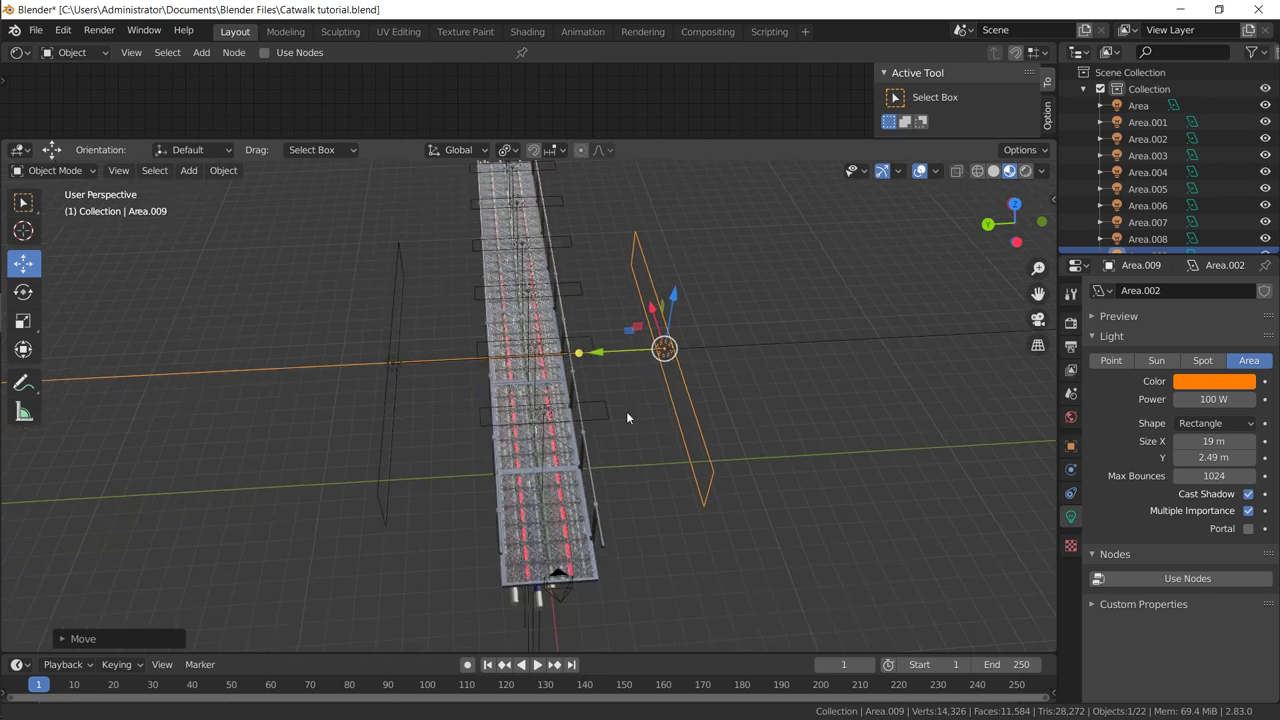
Step: Change the emission colour of the catwalk's Under light material to bright blue
{"action": "left_click", "coordinate": [586, 494]}
{"action": "middle_click_drag", "start_coordinate": [586, 494], "coordinate": [583, 523]}
{"action": "scroll", "coordinate": [583, 523], "scroll_direction": "up", "scroll_amount": 5}
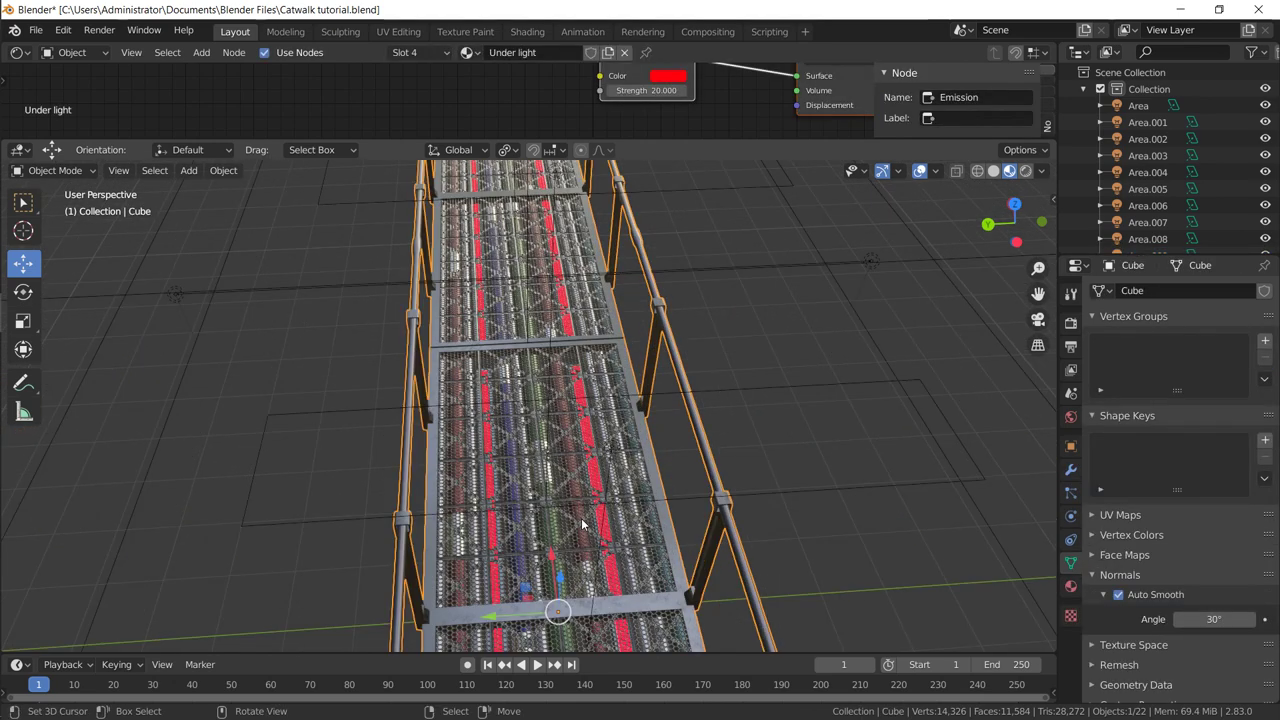
{"action": "left_click", "coordinate": [1071, 586]}
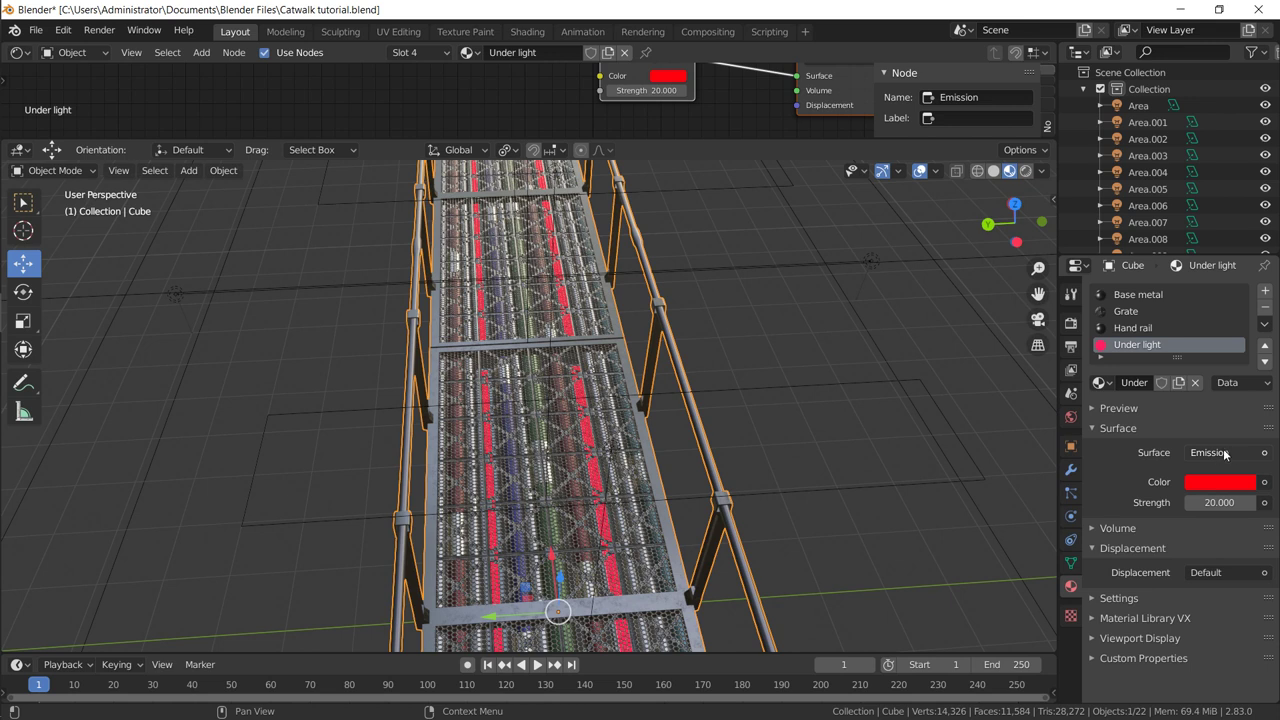
{"action": "left_click", "coordinate": [1218, 486]}
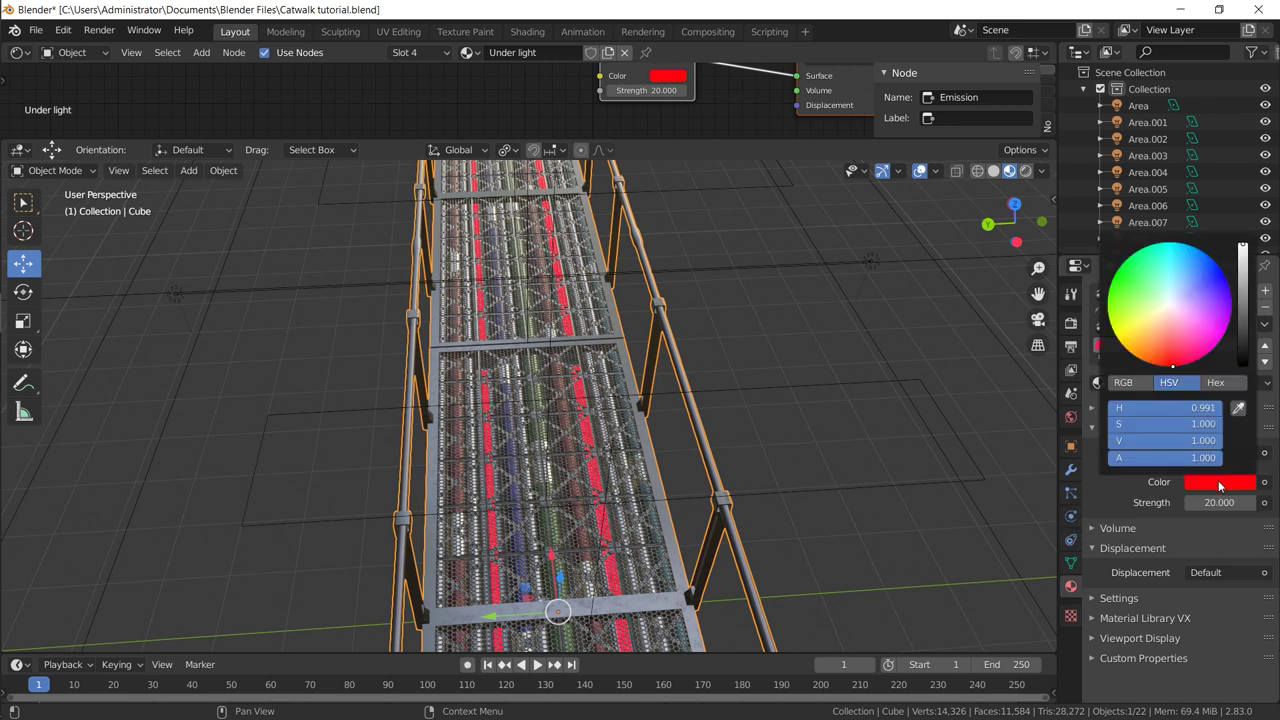
{"action": "left_click", "coordinate": [1204, 292]}
{"action": "mouse_move", "coordinate": [1204, 292]}
{"action": "left_mouse_down"}
{"action": "mouse_move", "coordinate": [1205, 253]}
{"action": "mouse_move", "coordinate": [1224, 273]}
{"action": "mouse_move", "coordinate": [1212, 258]}
{"action": "left_mouse_up"}
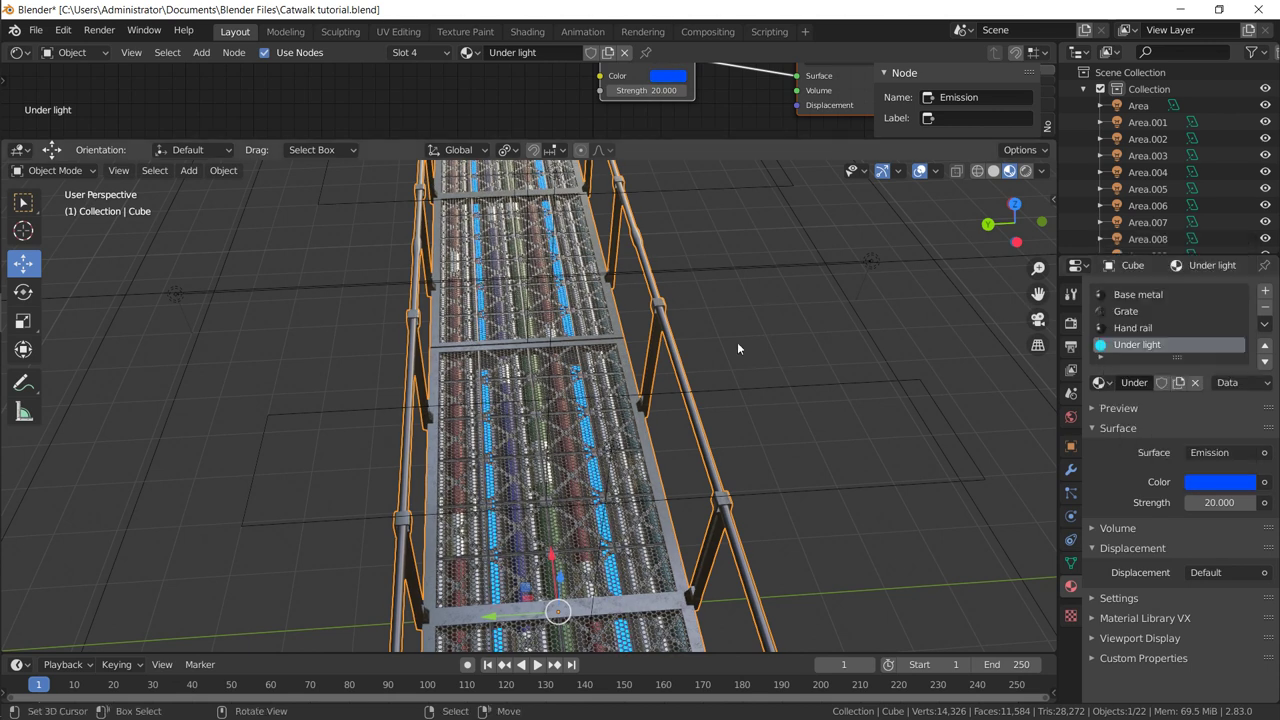
Step: Set the catwalk's Array modifier count to 8 and check the lengthened walkway through the camera
{"action": "middle_click_drag", "start_coordinate": [657, 423], "coordinate": [744, 392]}
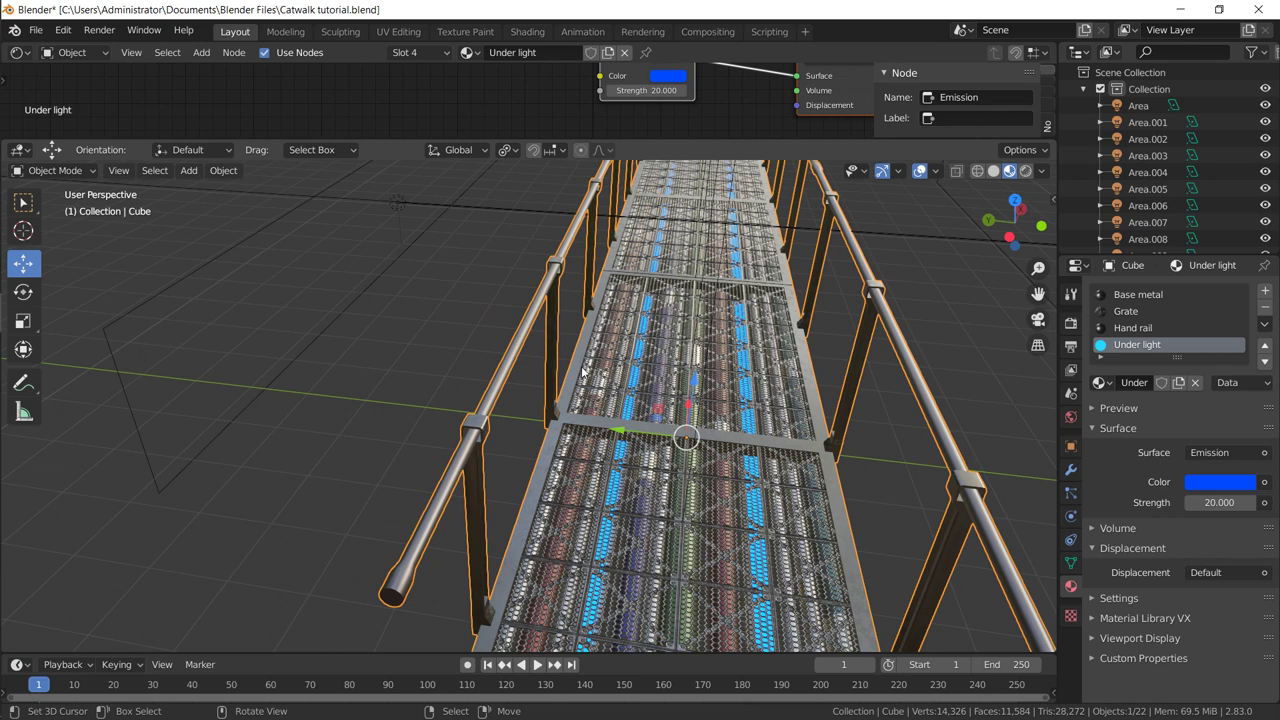
{"action": "scroll", "coordinate": [583, 372], "scroll_direction": "down", "scroll_amount": 6}
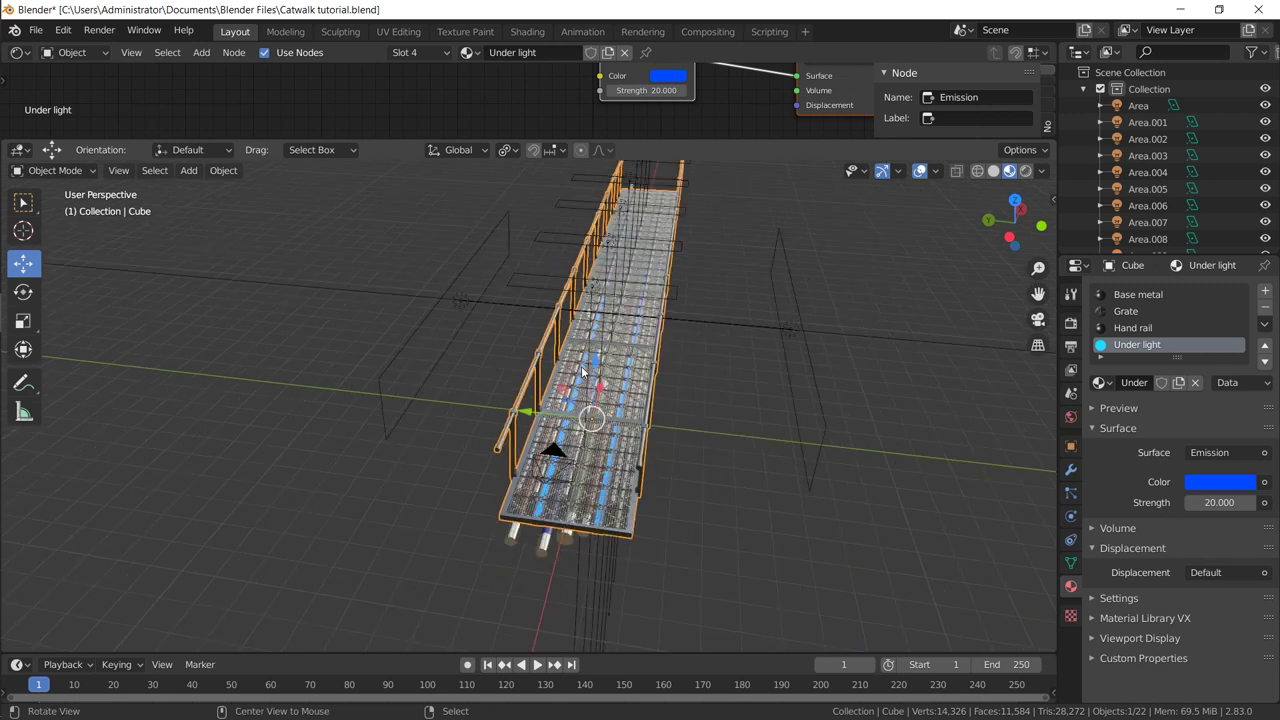
{"action": "middle_click_drag", "start_coordinate": [583, 372], "coordinate": [710, 394]}
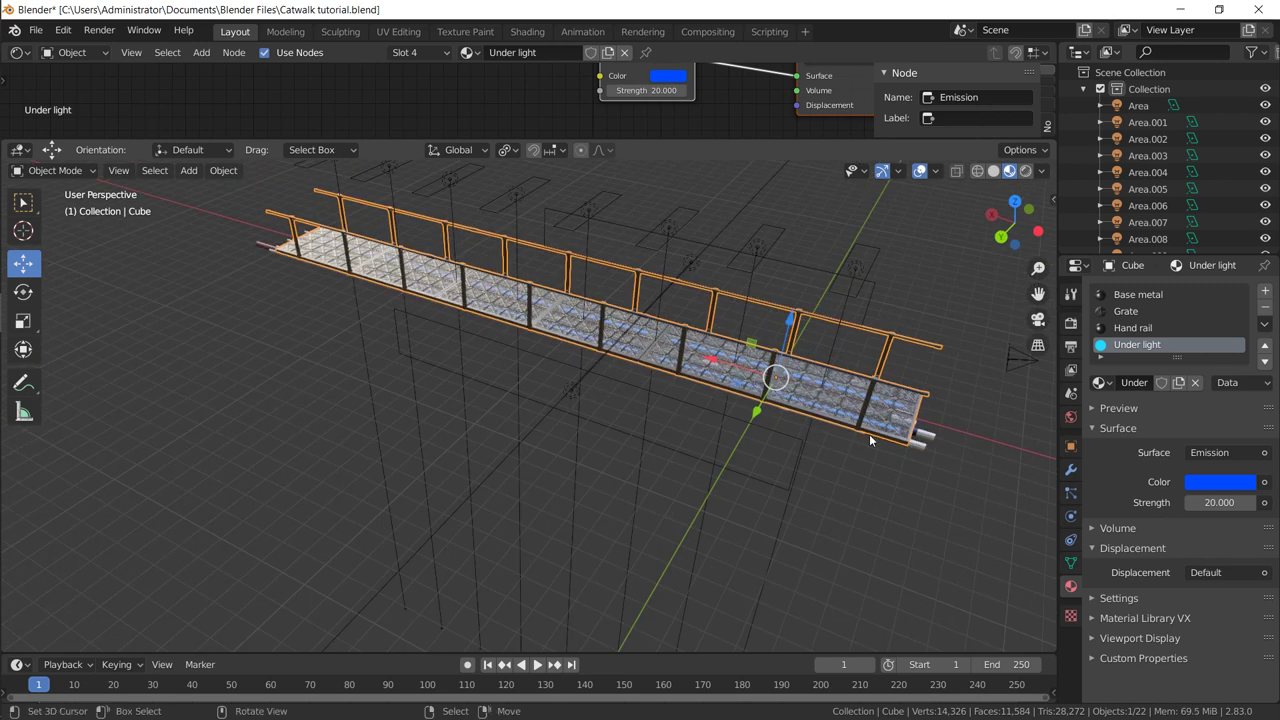
{"action": "left_click", "coordinate": [1070, 469]}
{"action": "middle_click_drag", "start_coordinate": [890, 410], "coordinate": [612, 397]}
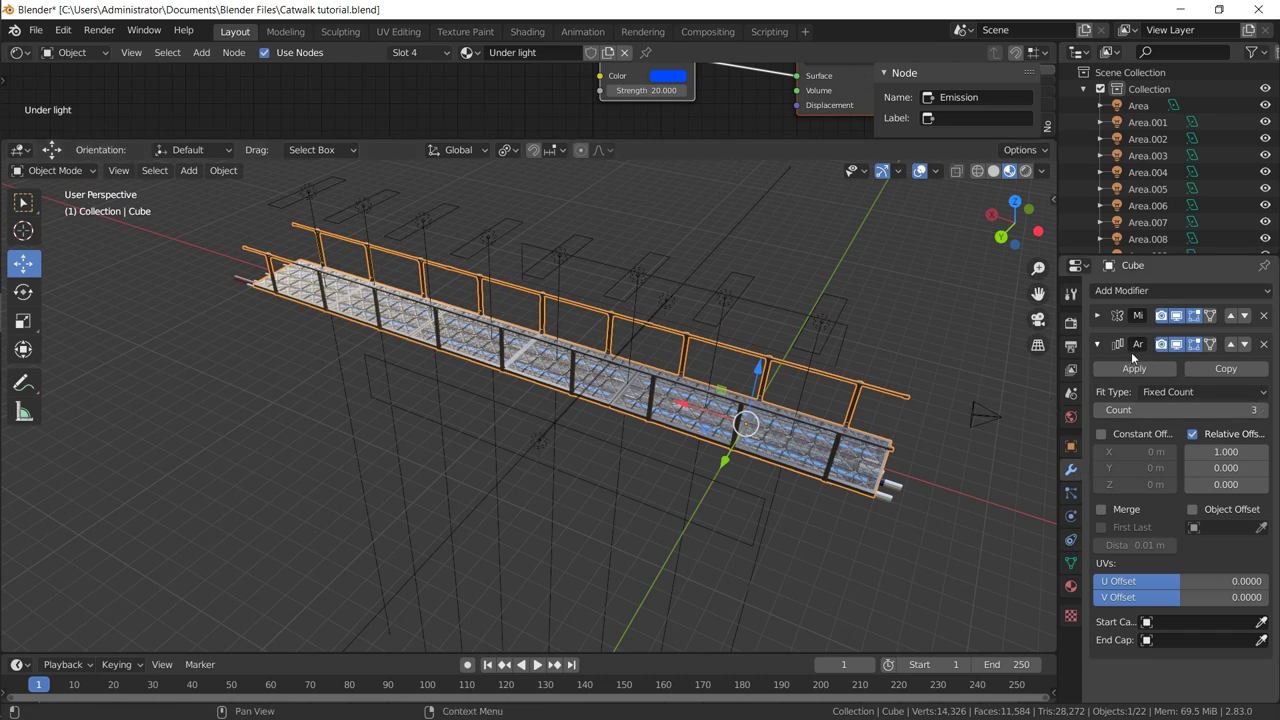
{"action": "left_click", "coordinate": [1229, 410]}
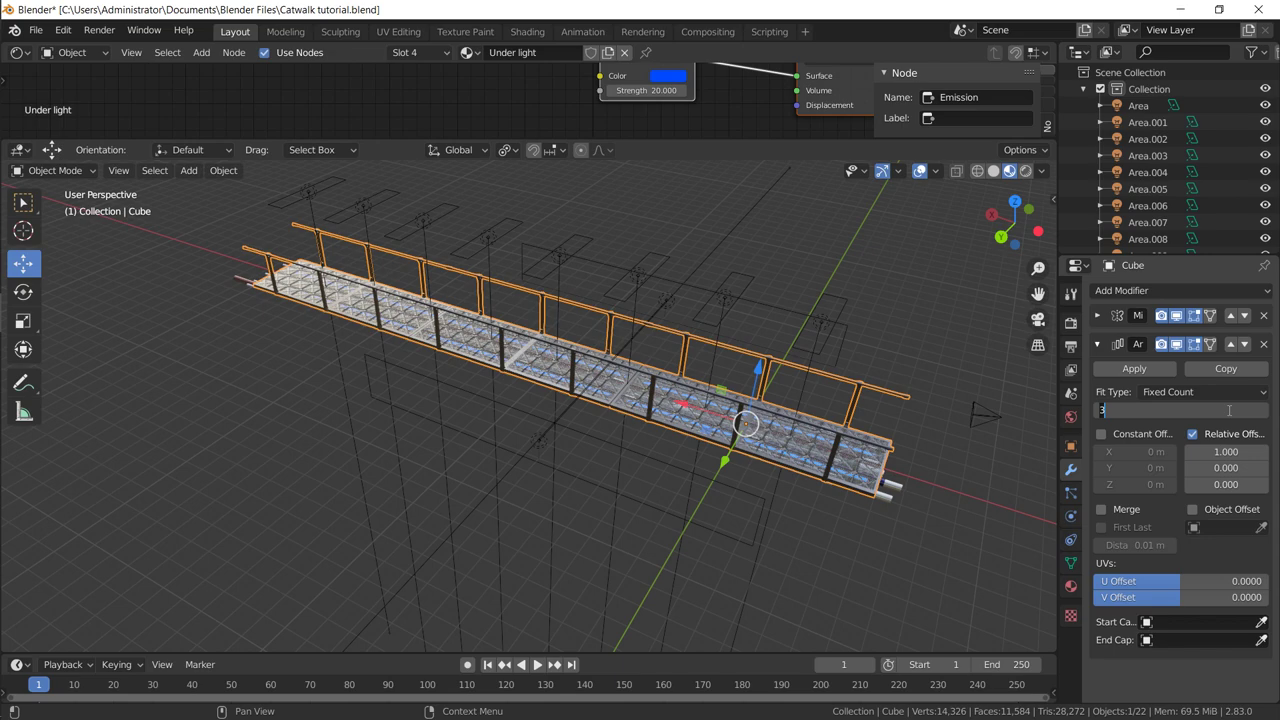
{"action": "type", "text": "8"}
{"action": "key", "text": "Return"}
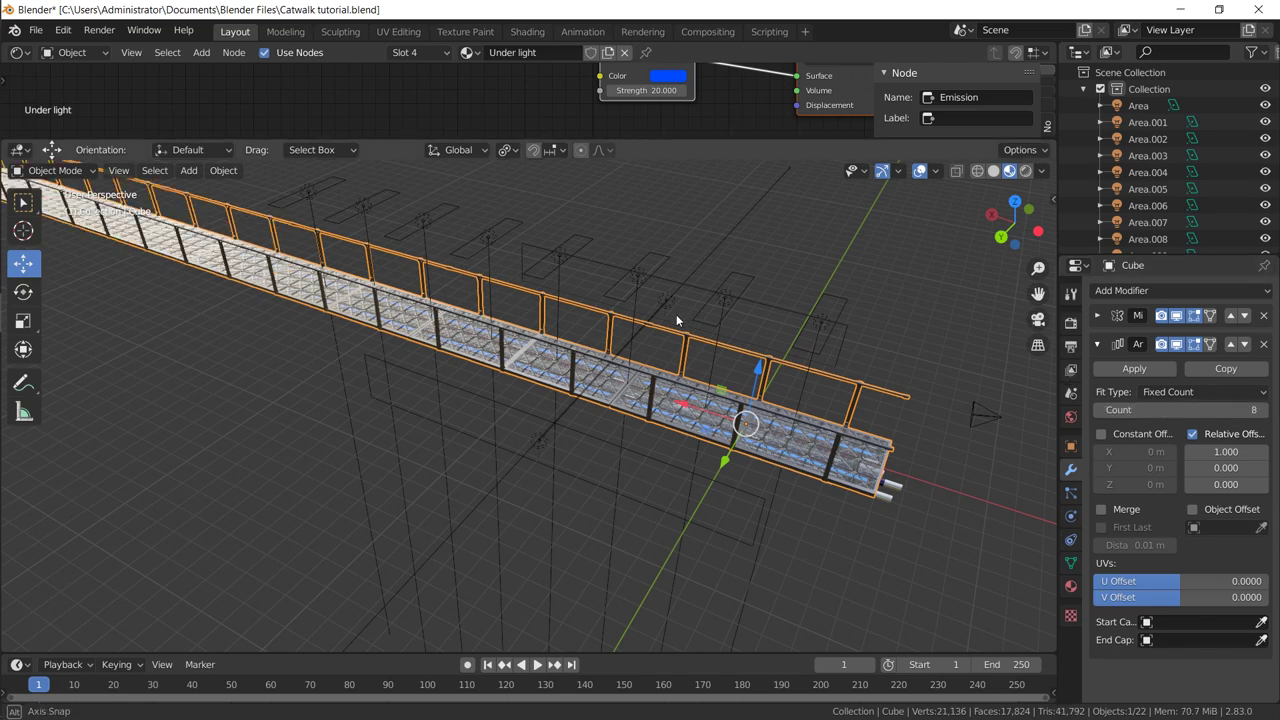
{"action": "middle_click_drag", "start_coordinate": [676, 314], "coordinate": [604, 269]}
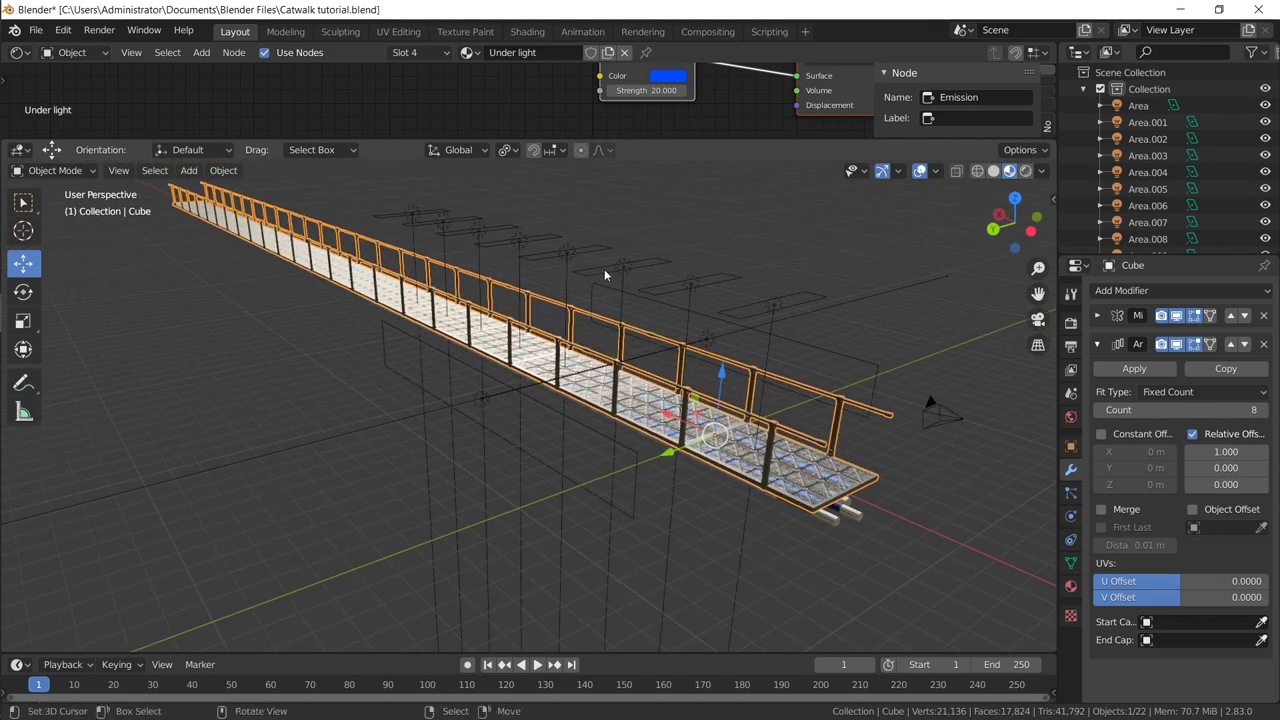
{"action": "key", "text": "KP_0"}
{"action": "scroll", "coordinate": [684, 310], "scroll_direction": "down", "scroll_amount": 6}
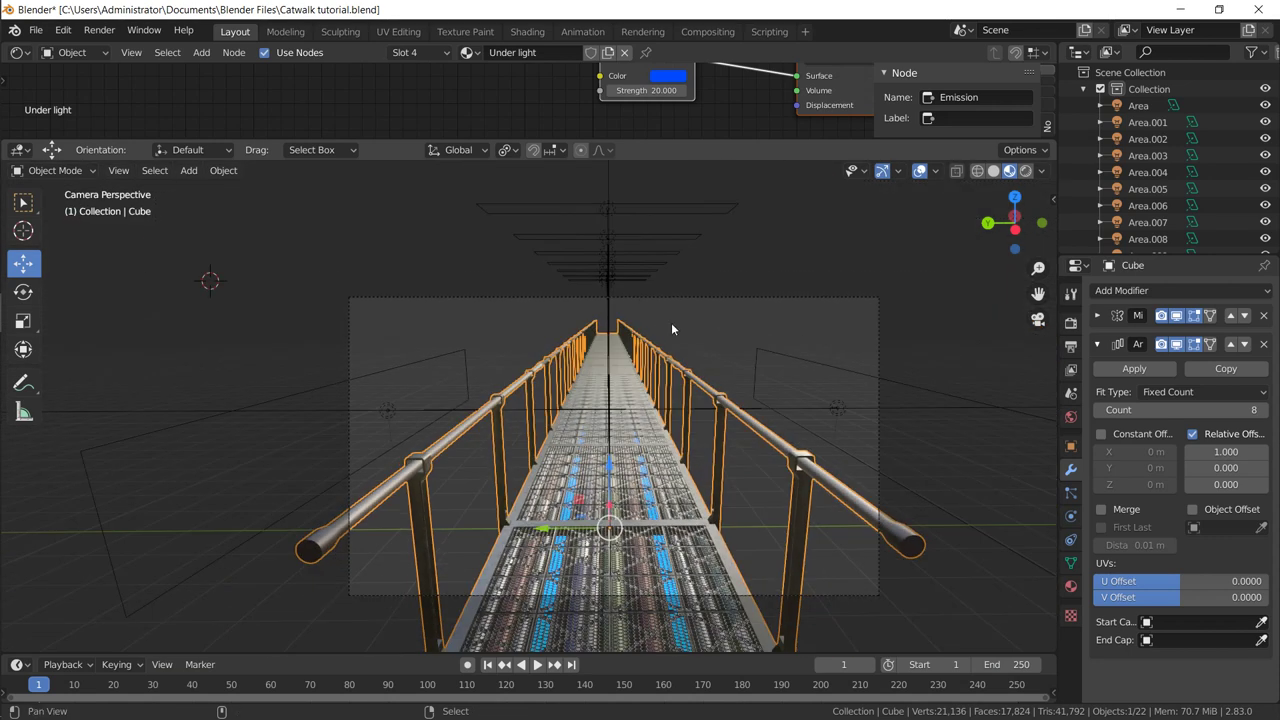
{"action": "middle_click_drag", "start_coordinate": [671, 322], "coordinate": [622, 304], "text": "shift"}
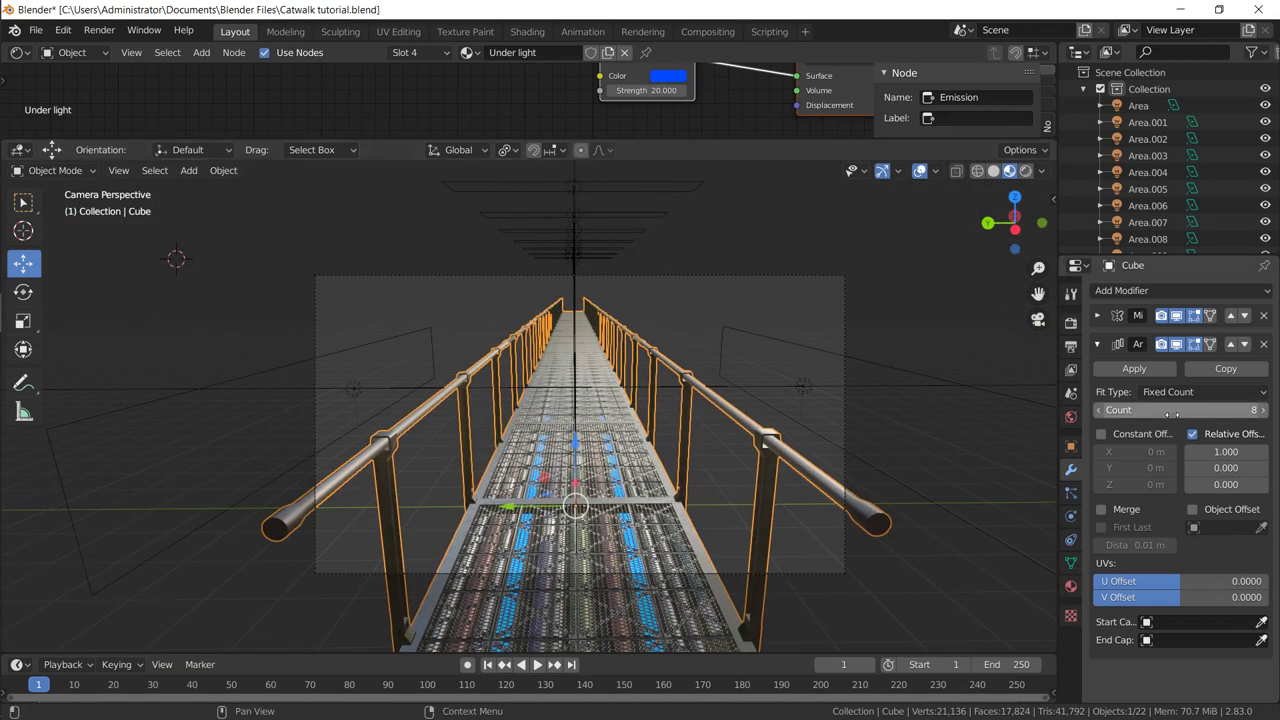
Step: Try an Array count of 10 on the catwalk and return it to 8
{"action": "left_click_drag", "start_coordinate": [1172, 414], "coordinate": [1200, 414]}
{"action": "middle_click_drag", "start_coordinate": [519, 318], "coordinate": [950, 386]}
{"action": "left_click", "coordinate": [1166, 410]}
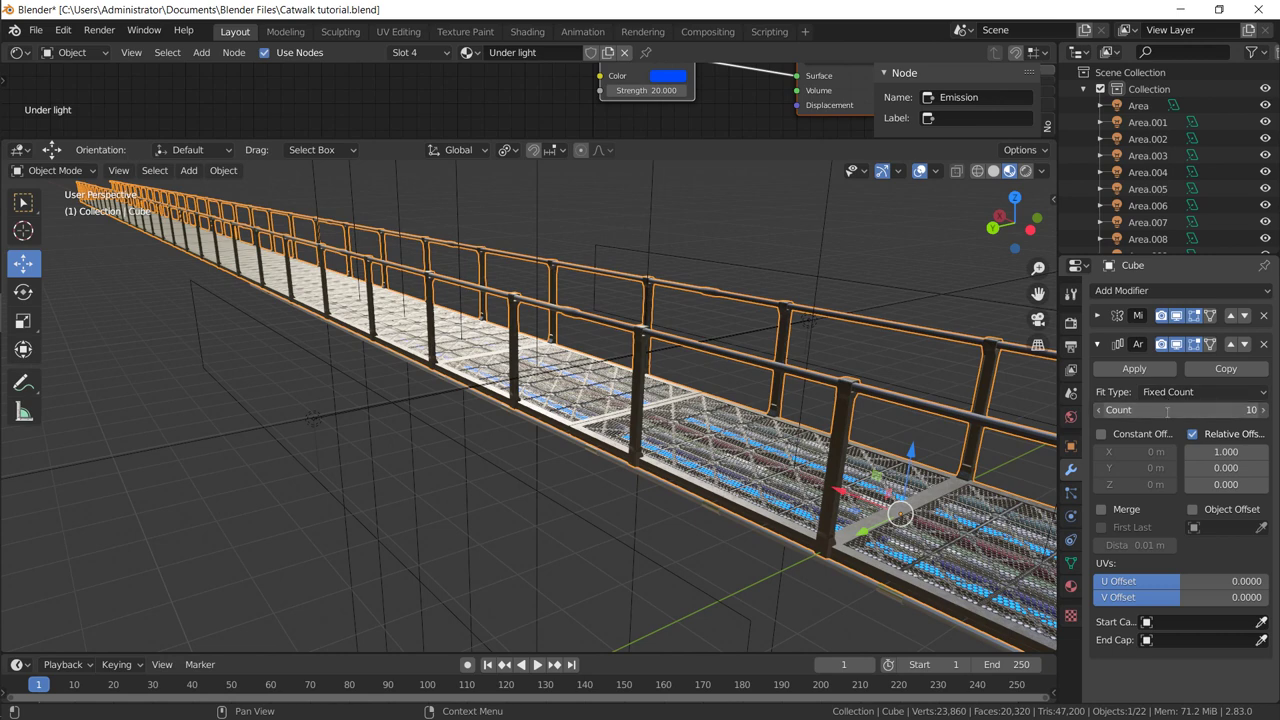
{"action": "type", "text": "8"}
{"action": "key", "text": "Return"}
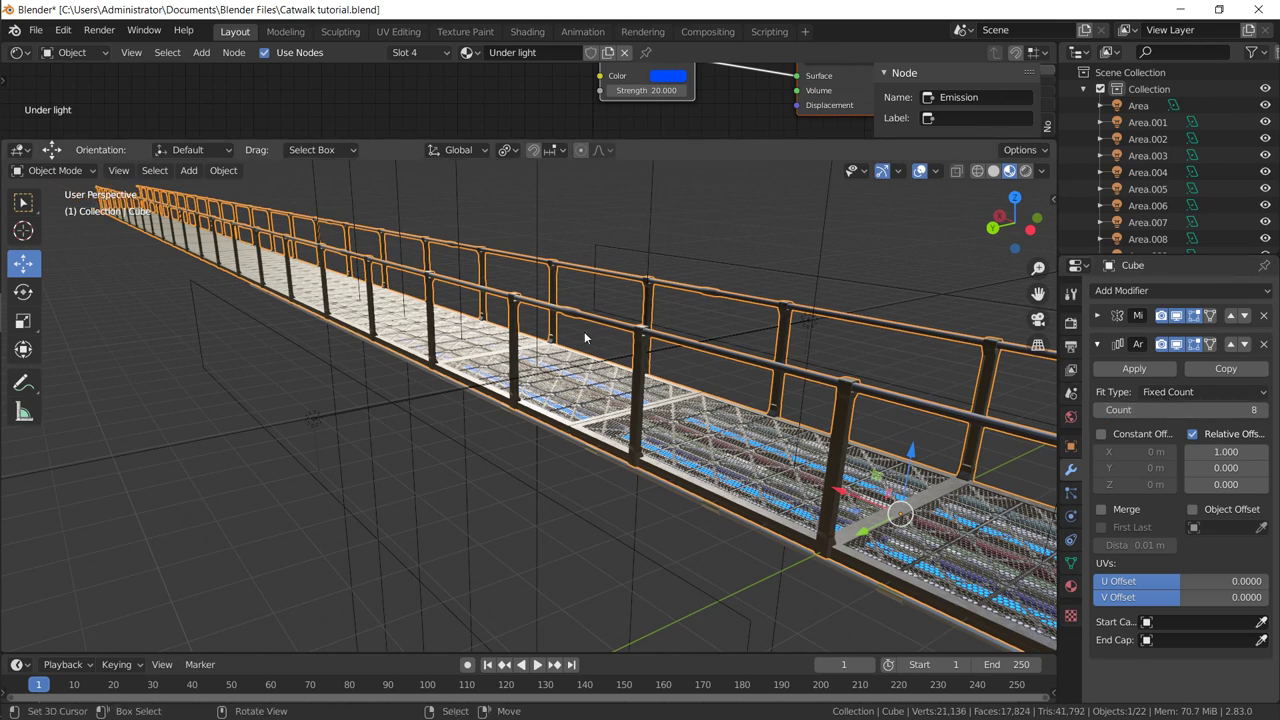
Step: Switch to a straight-on view from below and hide the catwalk so only the pipes and lights remain visible
{"action": "middle_click_drag", "start_coordinate": [585, 337], "coordinate": [647, 282]}
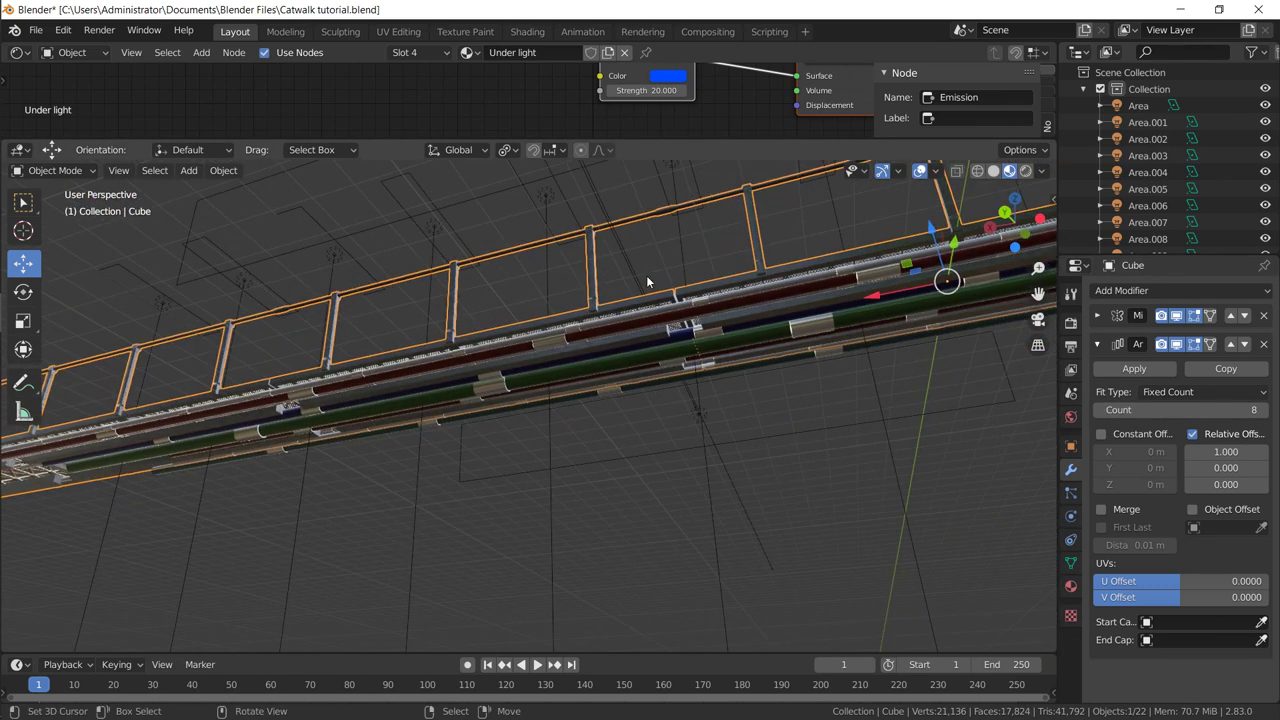
{"action": "scroll", "coordinate": [646, 280], "scroll_direction": "down", "scroll_amount": 8}
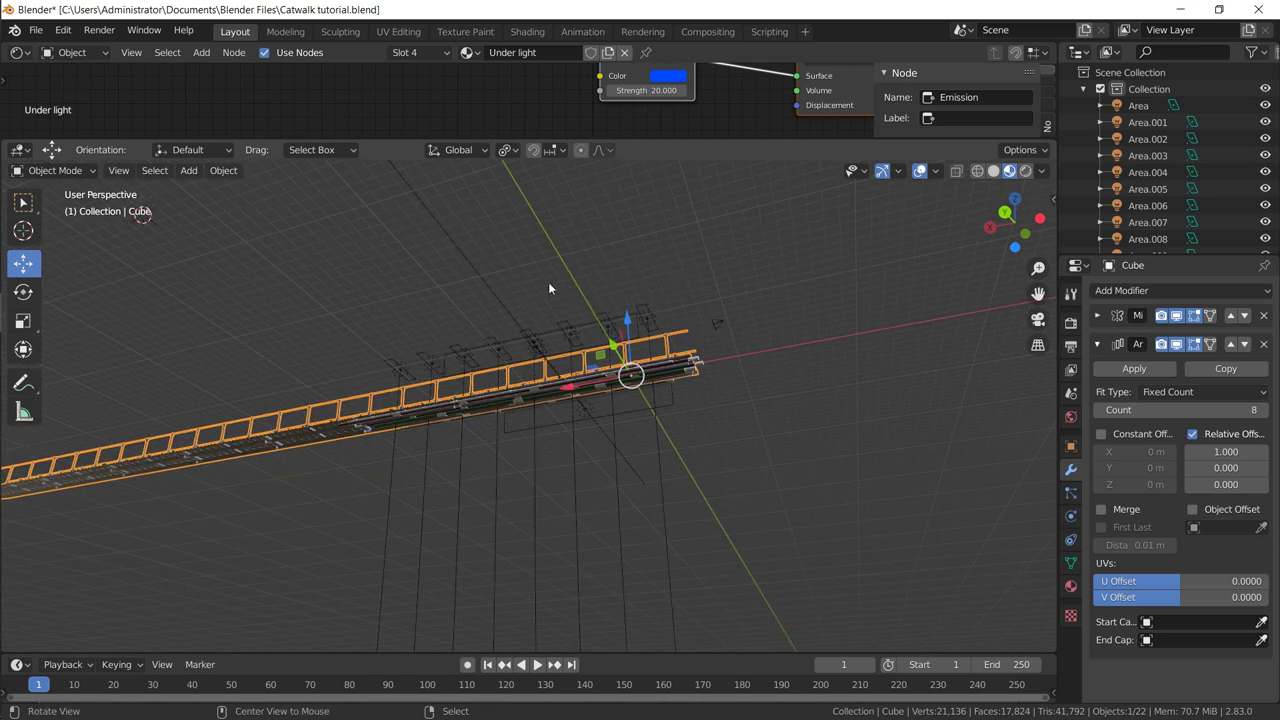
{"action": "middle_click_drag", "start_coordinate": [548, 288], "coordinate": [603, 240]}
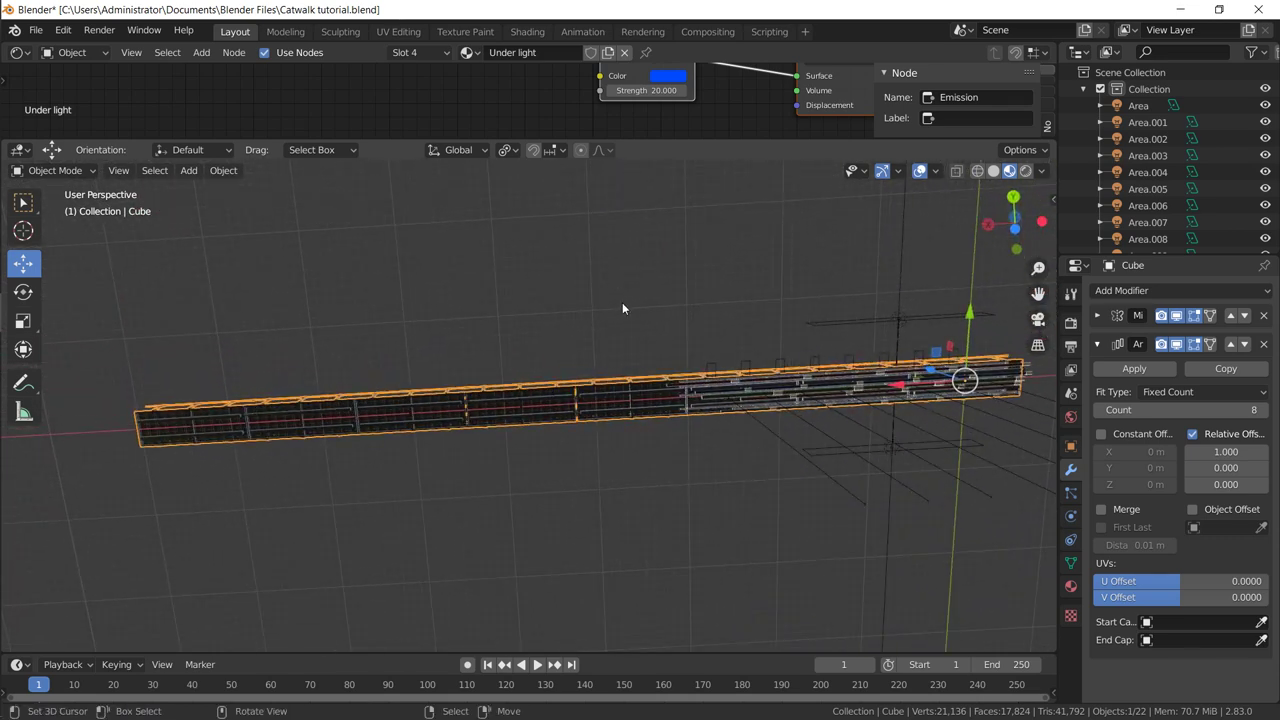
{"action": "key", "text": "ctrl+KP_7"}
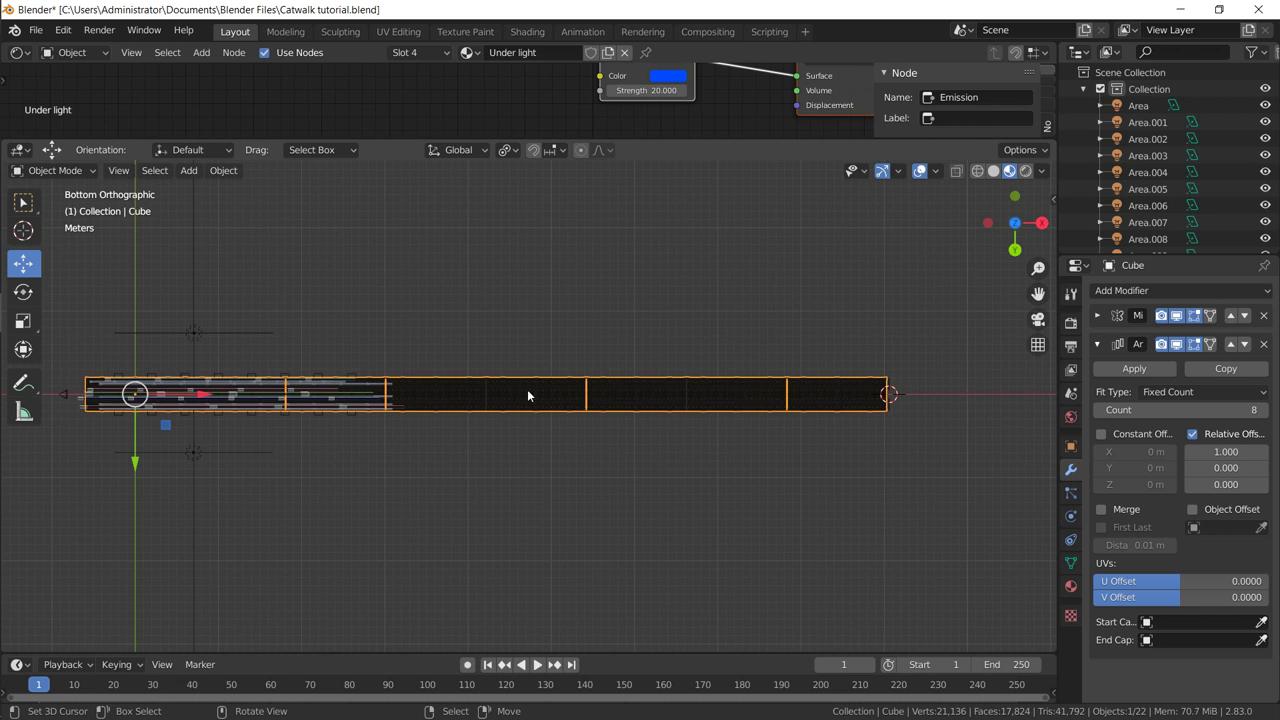
{"action": "key", "text": "Delete"}
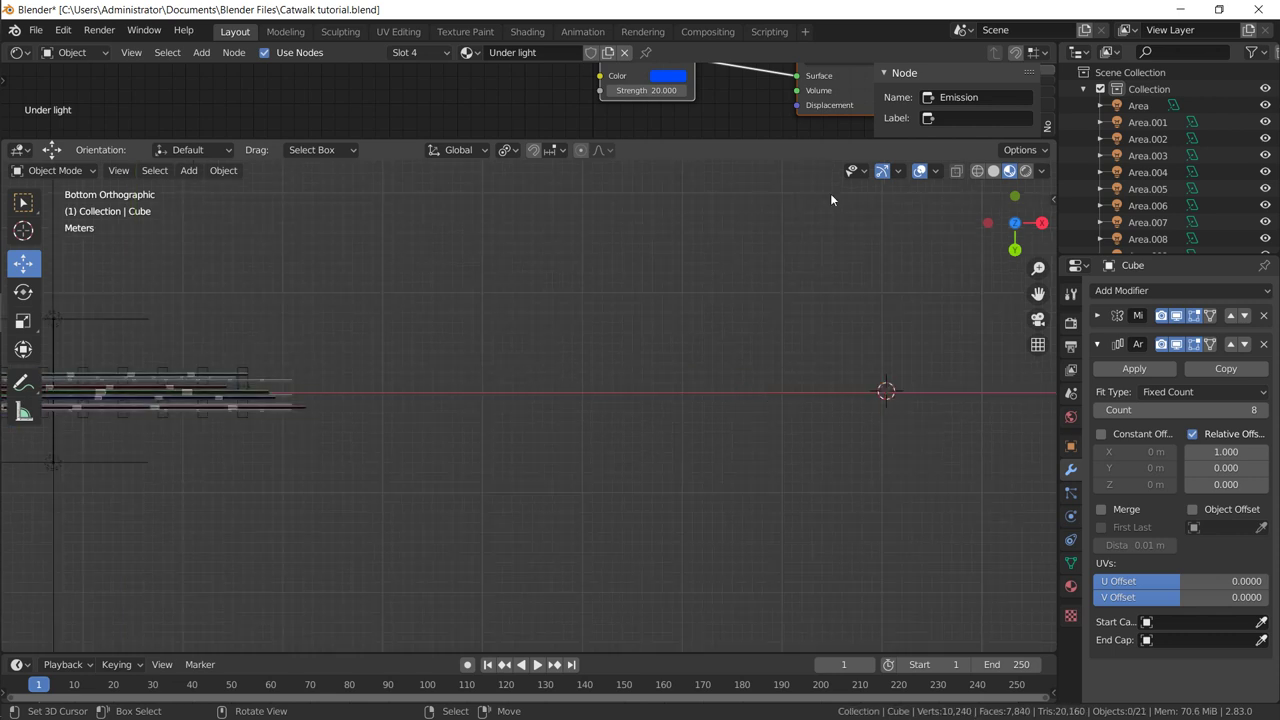
{"action": "scroll", "coordinate": [1160, 165], "scroll_direction": "down", "scroll_amount": 5}
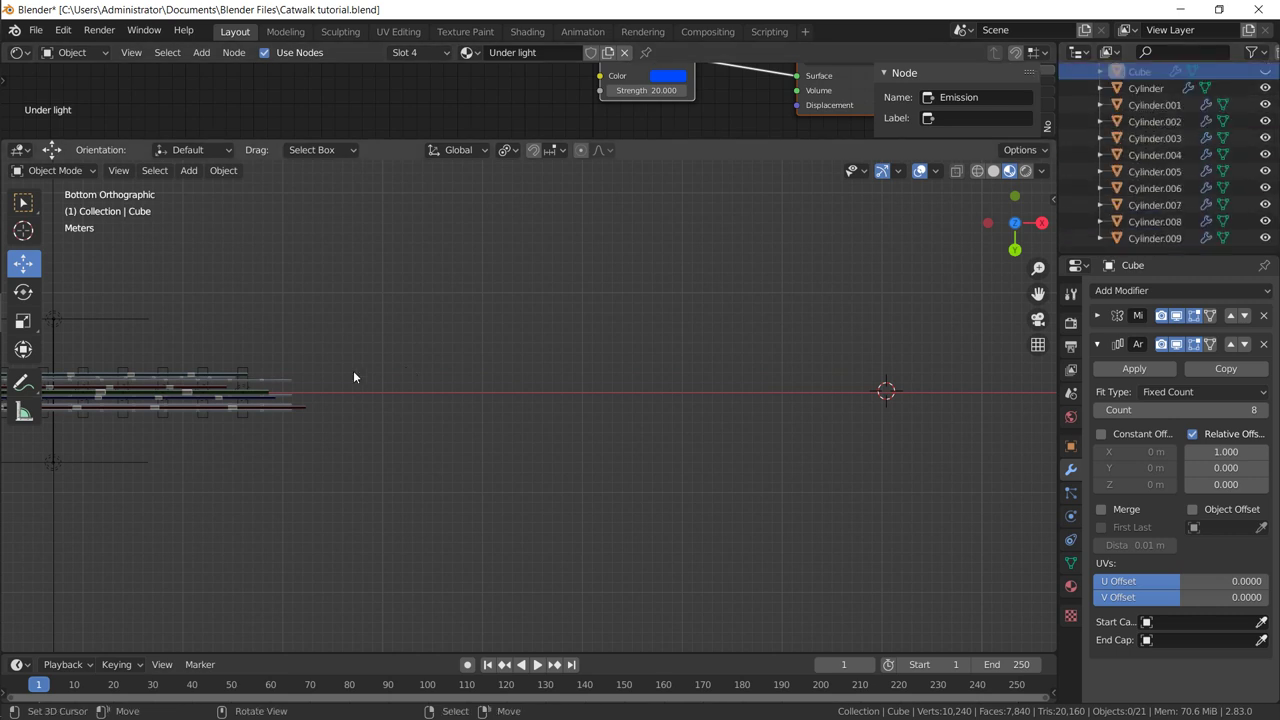
Step: Lengthen three pipes by setting their Array counts to 17 for Cylinder.009, 12 for Cylinder and 17 for Cylinder.001
{"action": "left_click", "coordinate": [217, 380]}
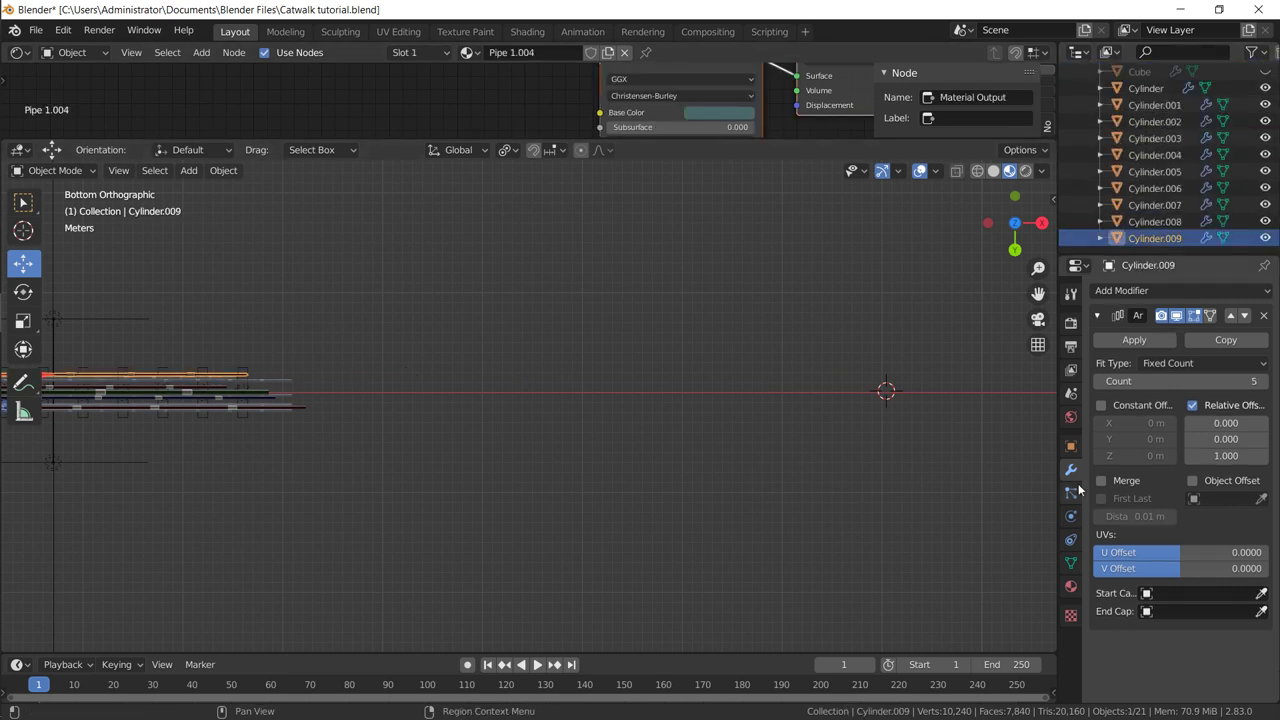
{"action": "left_click_drag", "start_coordinate": [1180, 381], "coordinate": [1240, 381]}
{"action": "mouse_move", "coordinate": [1180, 381]}
{"action": "left_mouse_down"}
{"action": "mouse_move", "coordinate": [1160, 381]}
{"action": "mouse_move", "coordinate": [1190, 381]}
{"action": "left_mouse_up"}
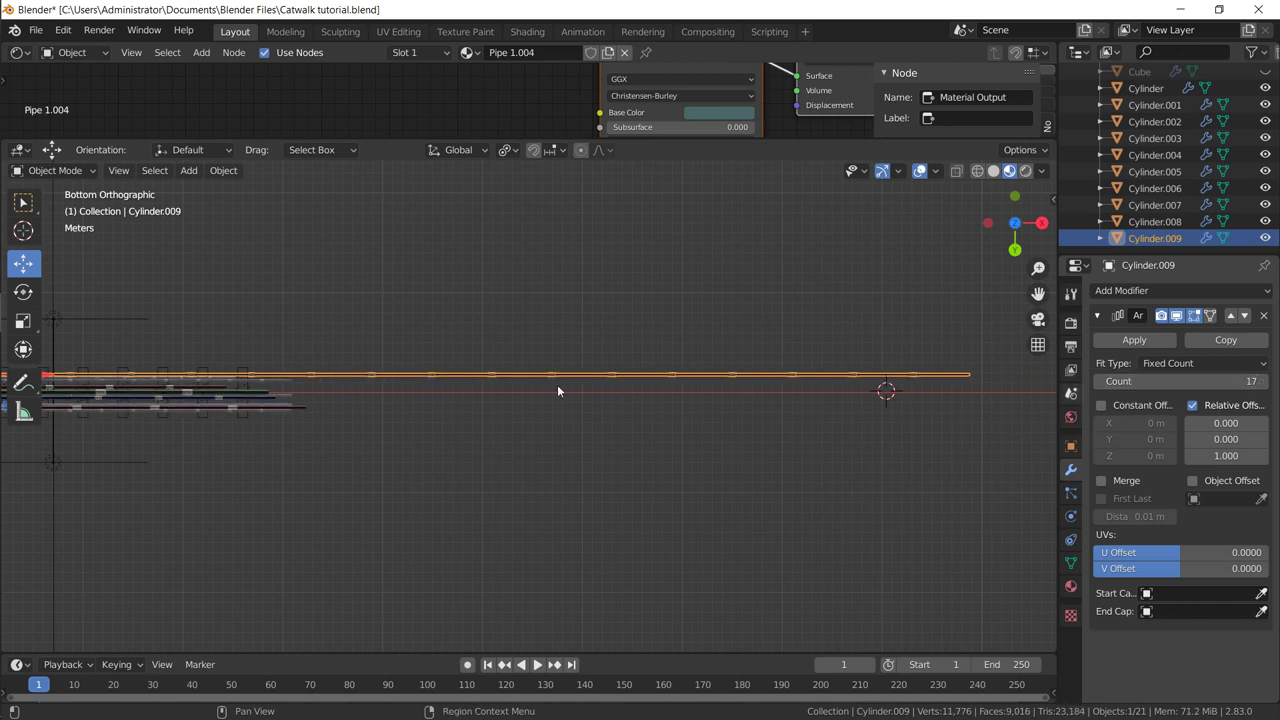
{"action": "left_click", "coordinate": [184, 392]}
{"action": "mouse_move", "coordinate": [1260, 381]}
{"action": "left_mouse_down"}
{"action": "mouse_move", "coordinate": [1243, 381]}
{"action": "mouse_move", "coordinate": [1279, 381]}
{"action": "left_mouse_up"}
{"action": "left_click", "coordinate": [250, 410]}
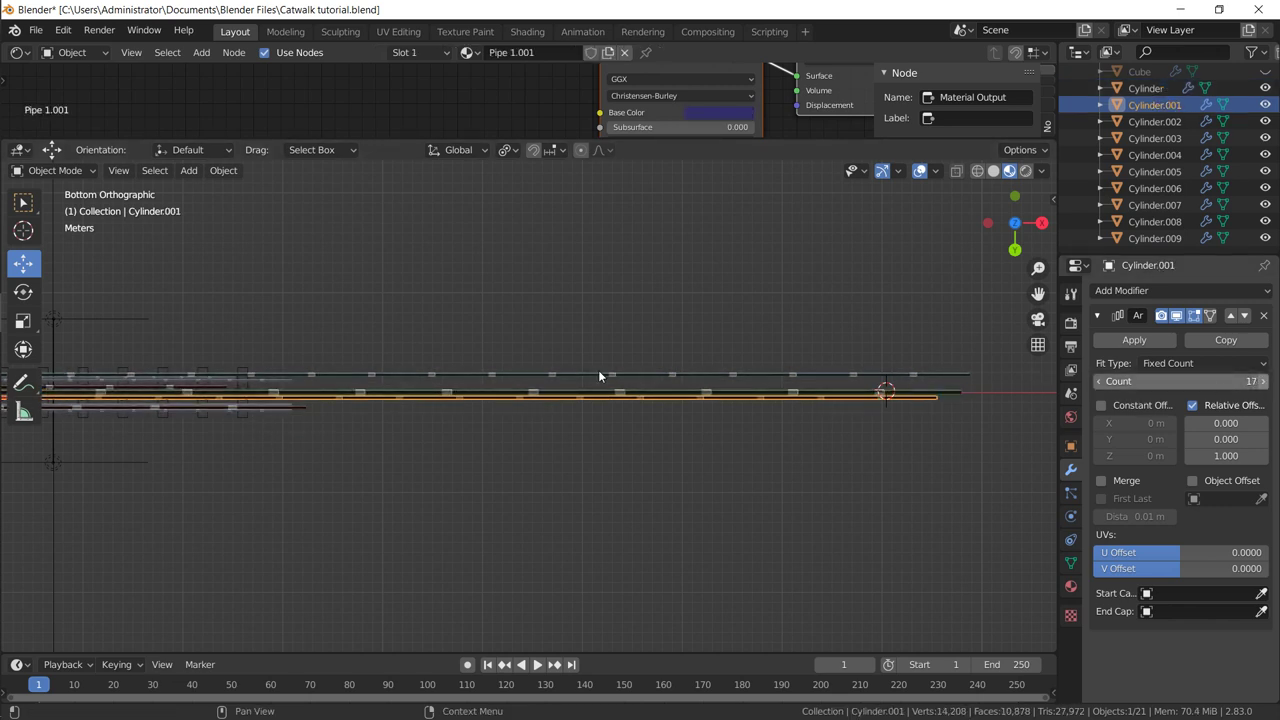
{"action": "left_click", "coordinate": [220, 381]}
{"action": "left_click", "coordinate": [212, 392]}
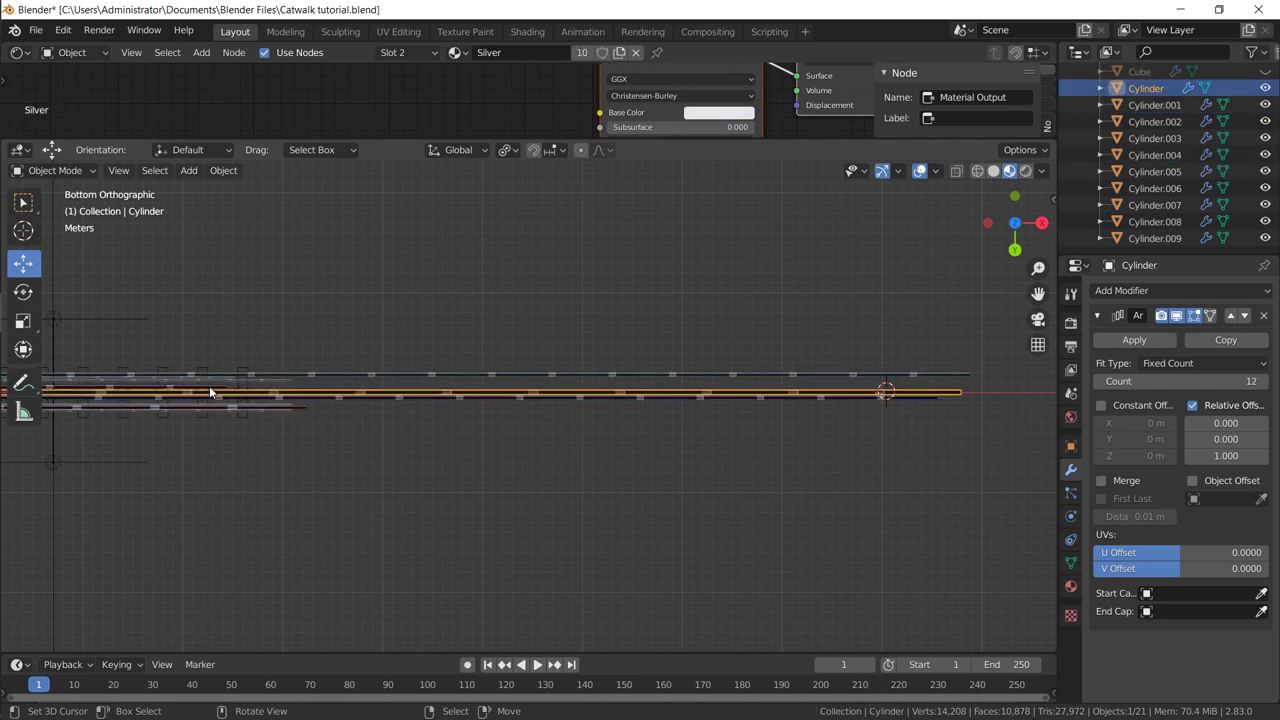
Step: Extend the two red pipes by setting the Array count to 14 on Cylinder.008 and 11 on Cylinder.002
{"action": "left_click", "coordinate": [260, 410]}
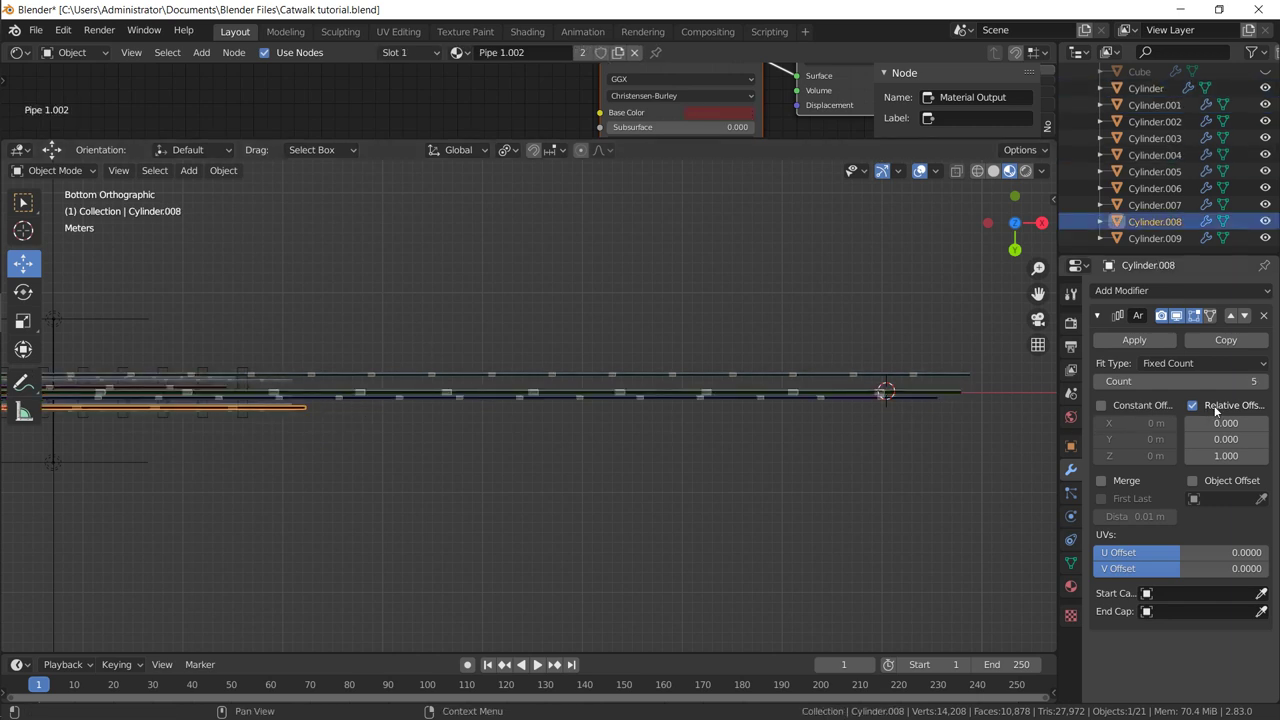
{"action": "left_click_drag", "start_coordinate": [1215, 381], "coordinate": [1266, 381]}
{"action": "left_click", "coordinate": [218, 382]}
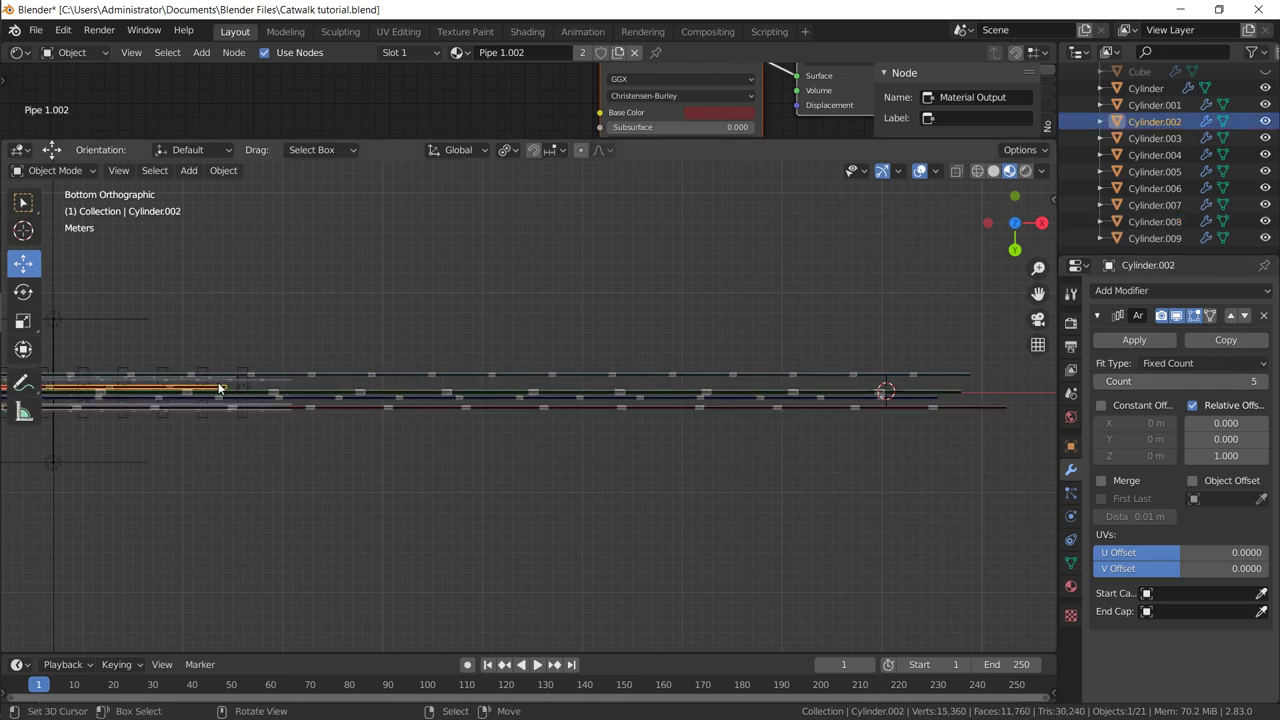
{"action": "left_click_drag", "start_coordinate": [1250, 381], "coordinate": [1268, 381]}
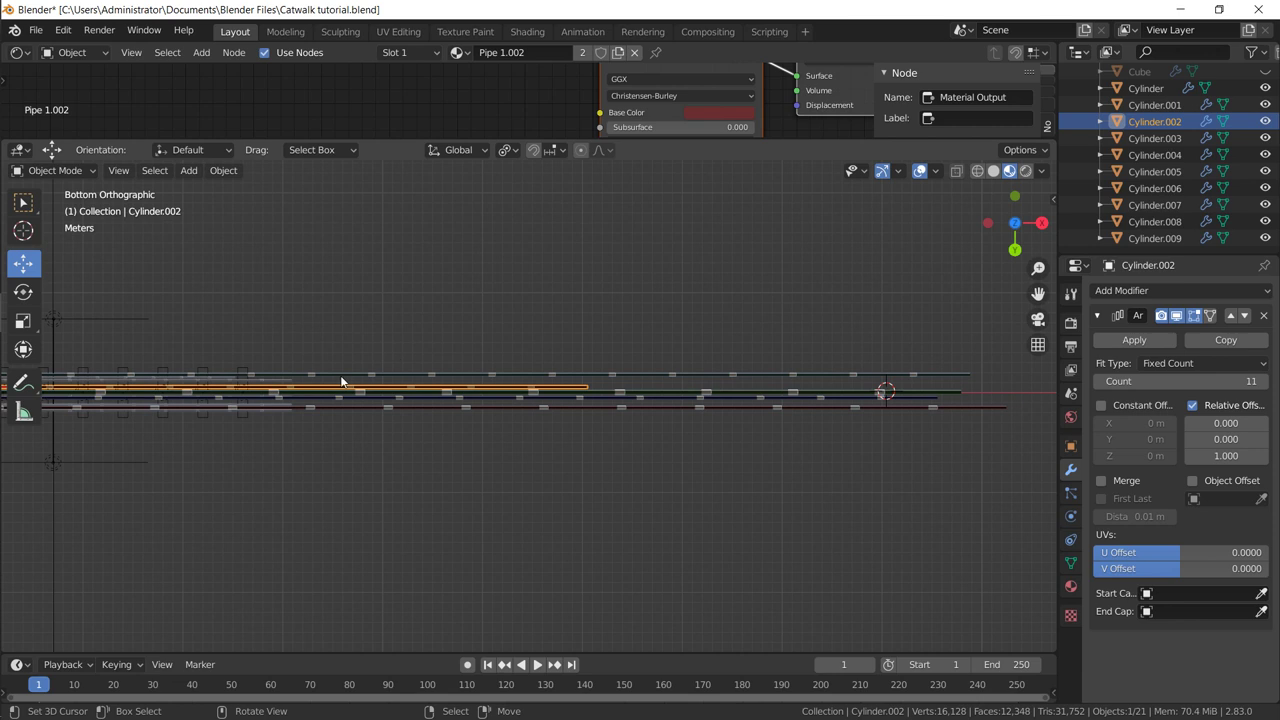
Step: Lengthen the thin grey pipes, setting the Array count to 20 on Cylinder.006 and 21 on Cylinder.003
{"action": "left_click", "coordinate": [248, 401]}
{"action": "left_click", "coordinate": [251, 407]}
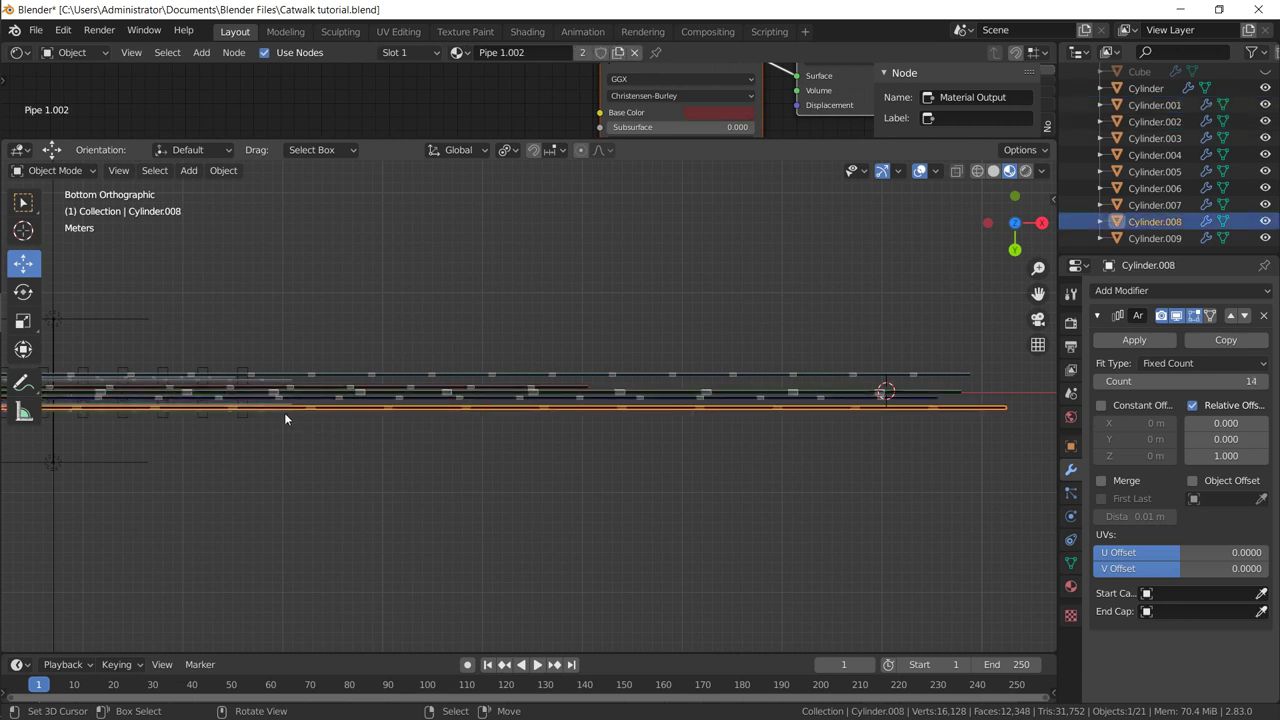
{"action": "left_click", "coordinate": [282, 414]}
{"action": "left_click_drag", "start_coordinate": [1250, 381], "coordinate": [1275, 392]}
{"action": "left_click", "coordinate": [260, 409]}
{"action": "left_click", "coordinate": [260, 409]}
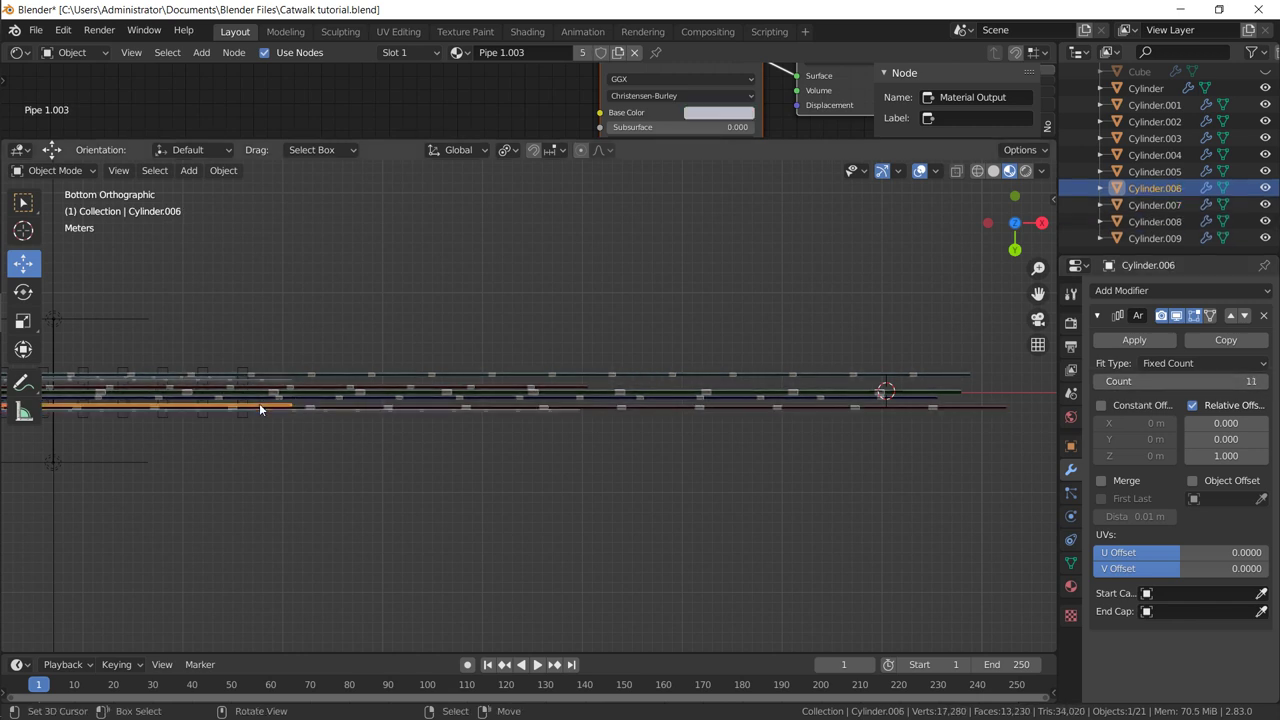
{"action": "left_click", "coordinate": [1266, 382]}
{"action": "left_click_drag", "start_coordinate": [1266, 386], "coordinate": [1277, 388]}
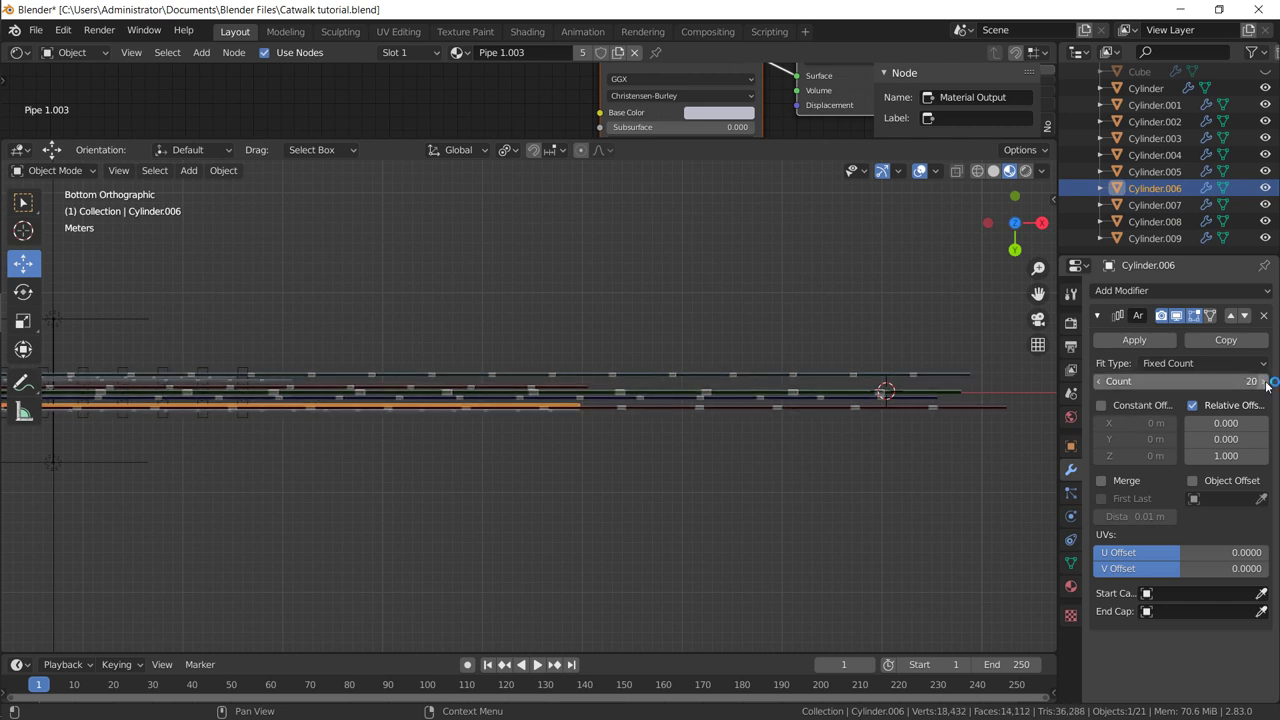
{"action": "middle_click_drag", "start_coordinate": [284, 381], "coordinate": [330, 340]}
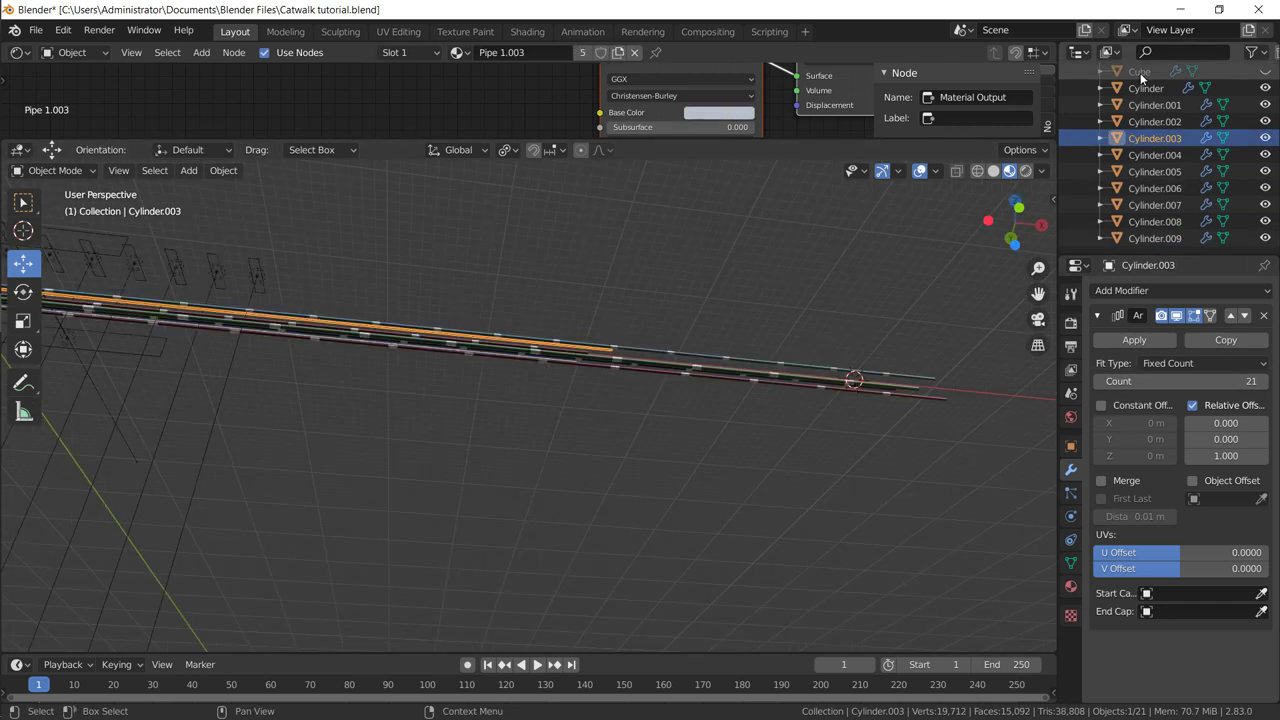
Step: Unhide the catwalk object Cube and check it together with the extended pipes
{"action": "scroll", "coordinate": [1139, 124], "scroll_direction": "up", "scroll_amount": 3}
{"action": "left_click", "coordinate": [1139, 124]}
{"action": "scroll", "coordinate": [1139, 124], "scroll_direction": "up", "scroll_amount": 1}
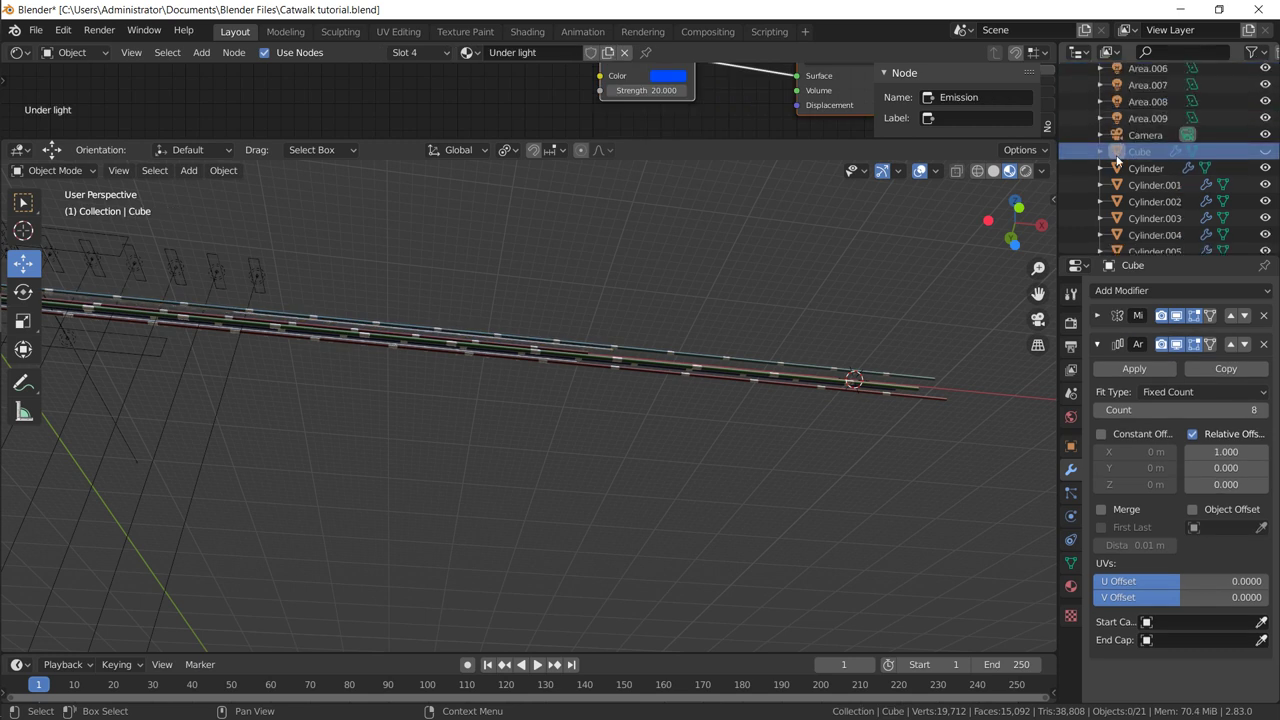
{"action": "left_click", "coordinate": [1265, 152]}
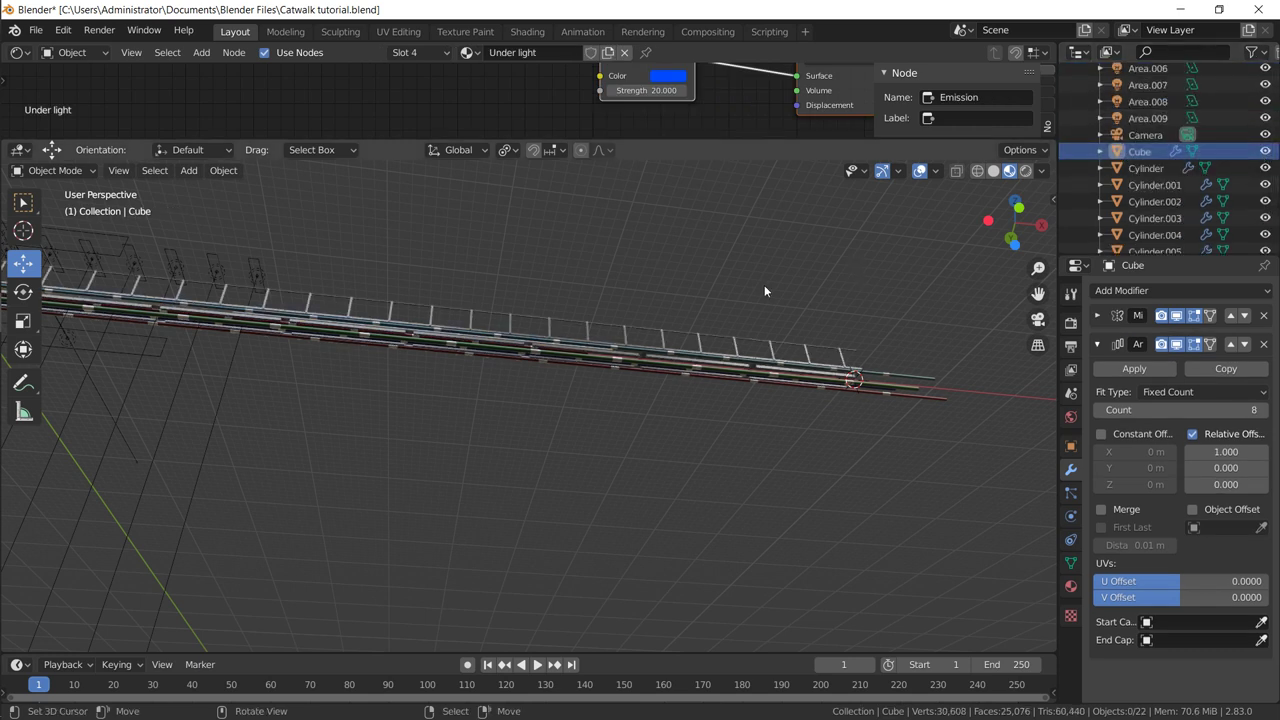
{"action": "middle_click_drag", "start_coordinate": [764, 285], "coordinate": [753, 254]}
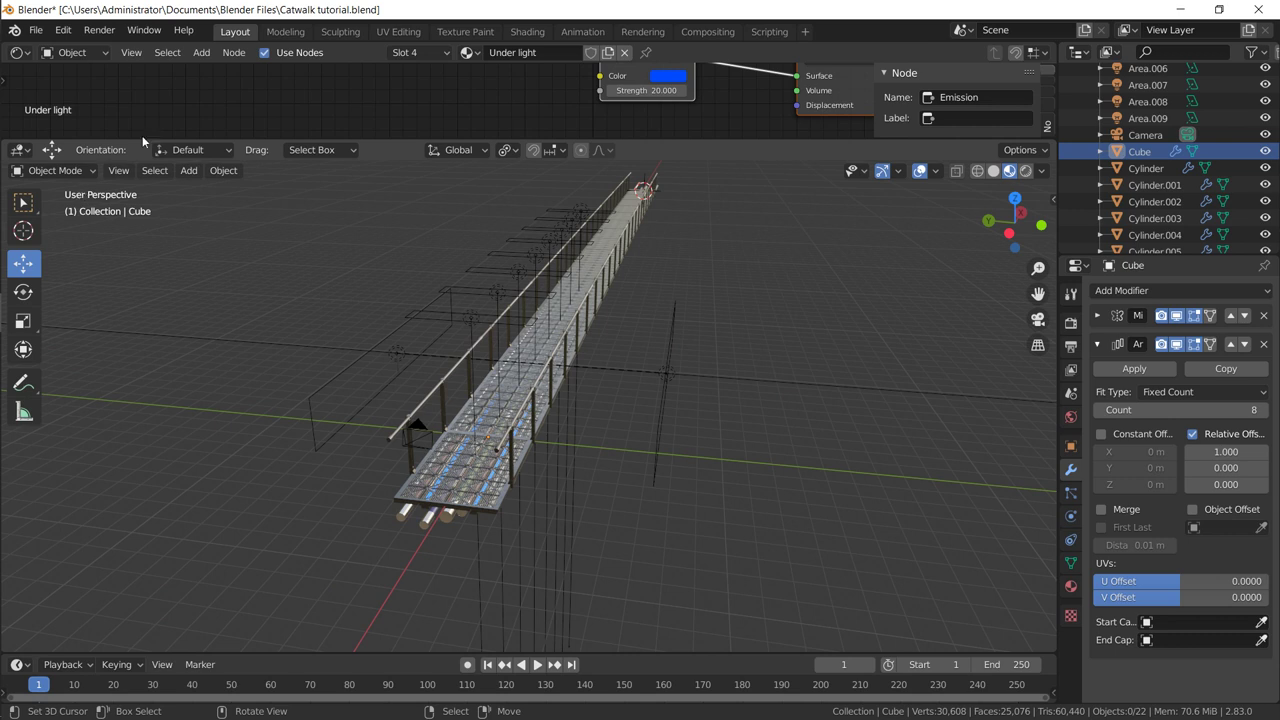
Step: Enlarge the node editor area, switch it to the Compositor and enable Use Nodes
{"action": "left_click_drag", "start_coordinate": [144, 137], "coordinate": [163, 276]}
{"action": "left_click", "coordinate": [18, 54]}
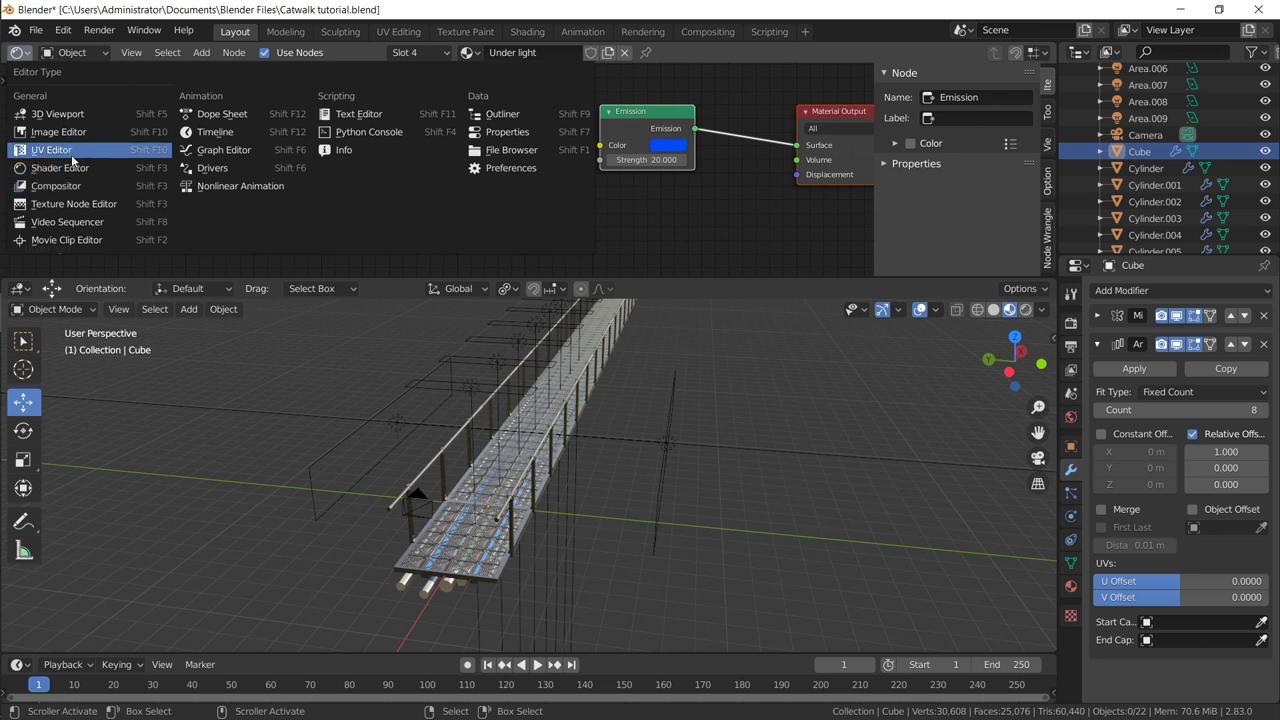
{"action": "left_click", "coordinate": [60, 186]}
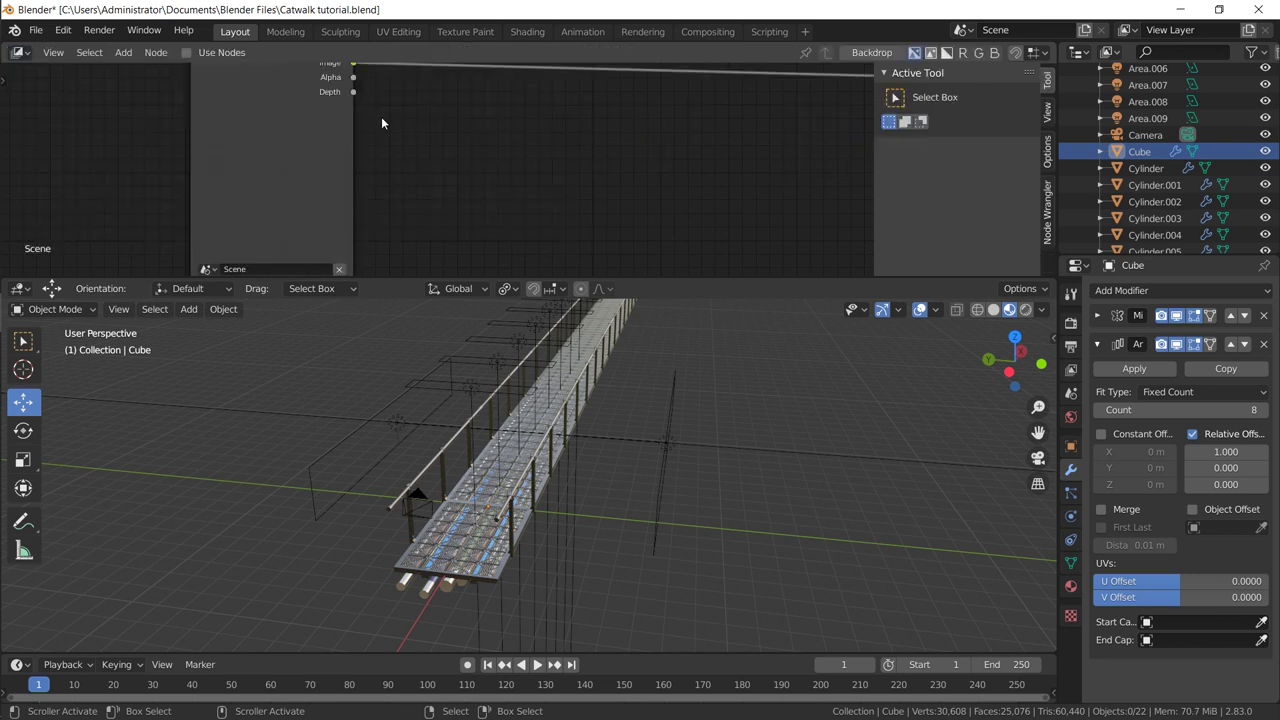
{"action": "key", "text": "Home"}
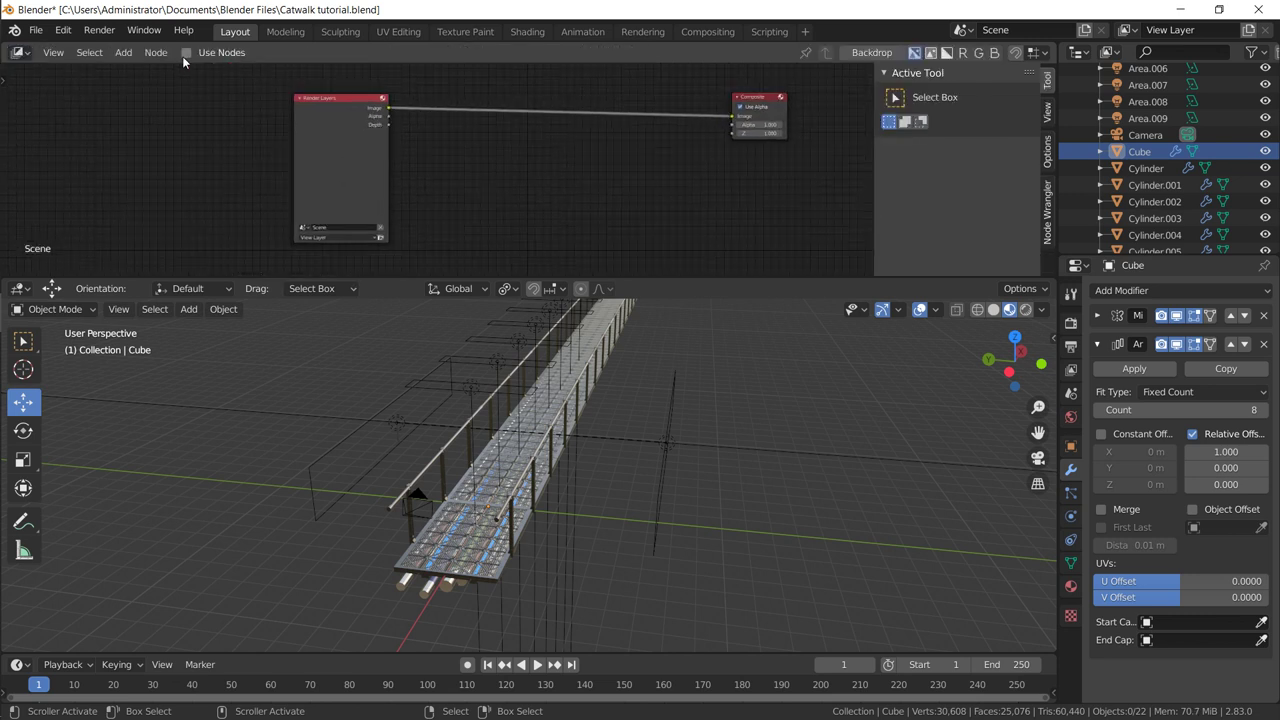
{"action": "left_click", "coordinate": [185, 53]}
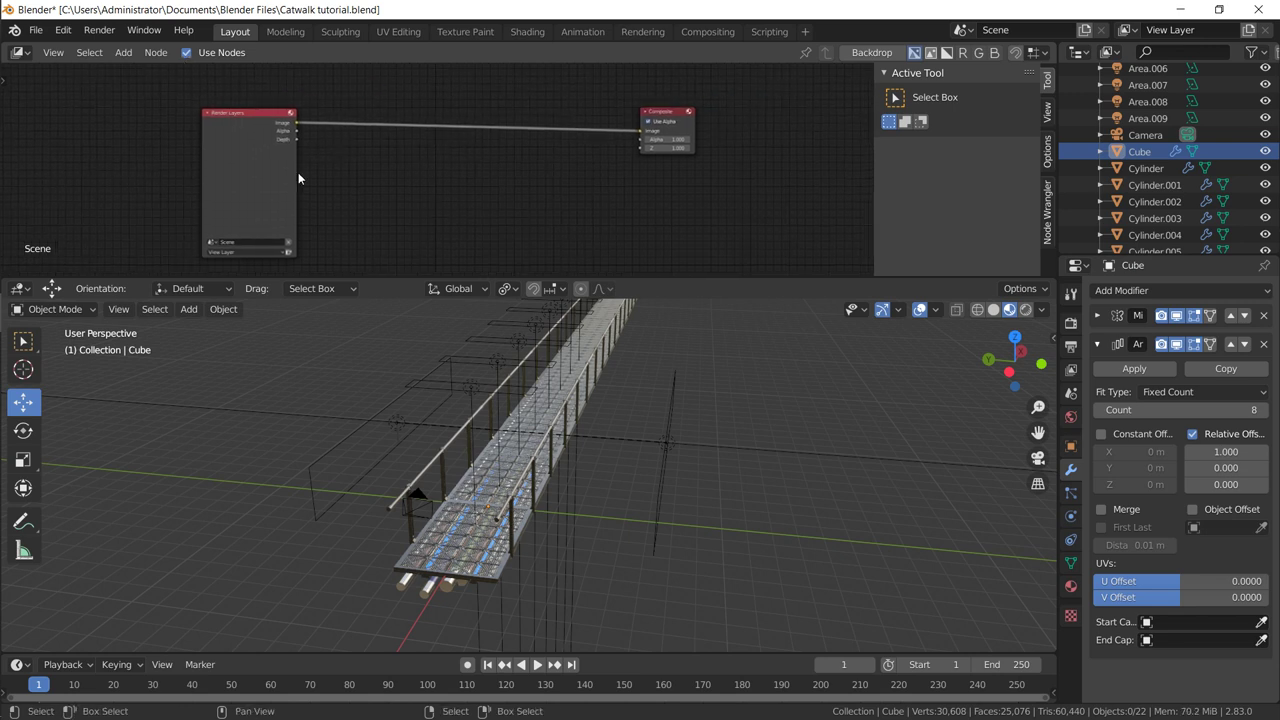
Step: Move the Composite node farther from Render Layers and insert a Glare node on the link between them
{"action": "left_click", "coordinate": [267, 174]}
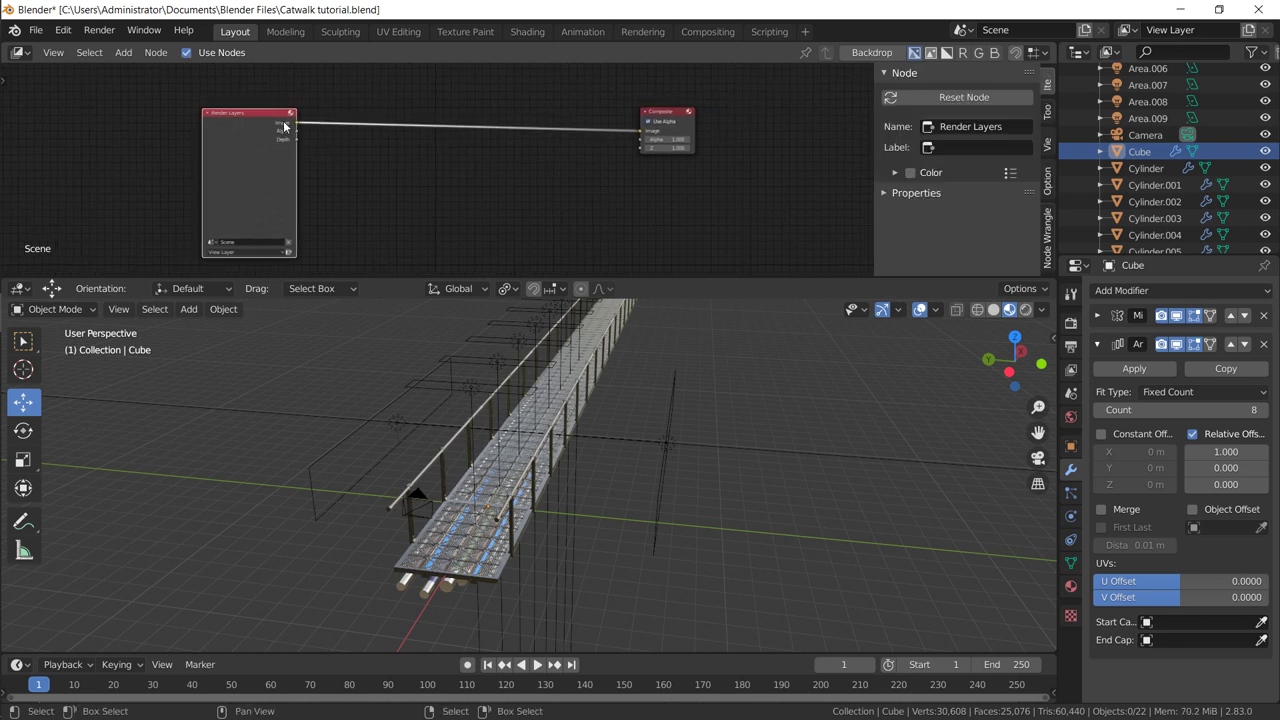
{"action": "left_click", "coordinate": [665, 115]}
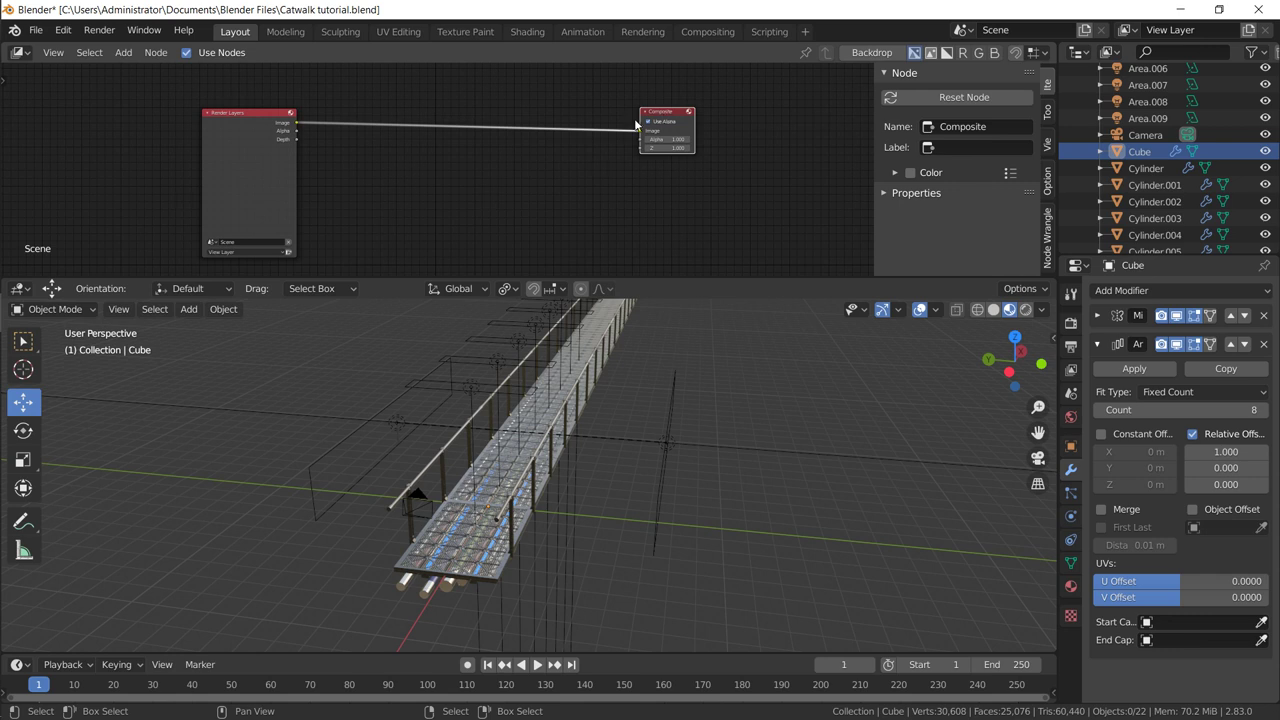
{"action": "left_click_drag", "start_coordinate": [636, 125], "coordinate": [676, 119]}
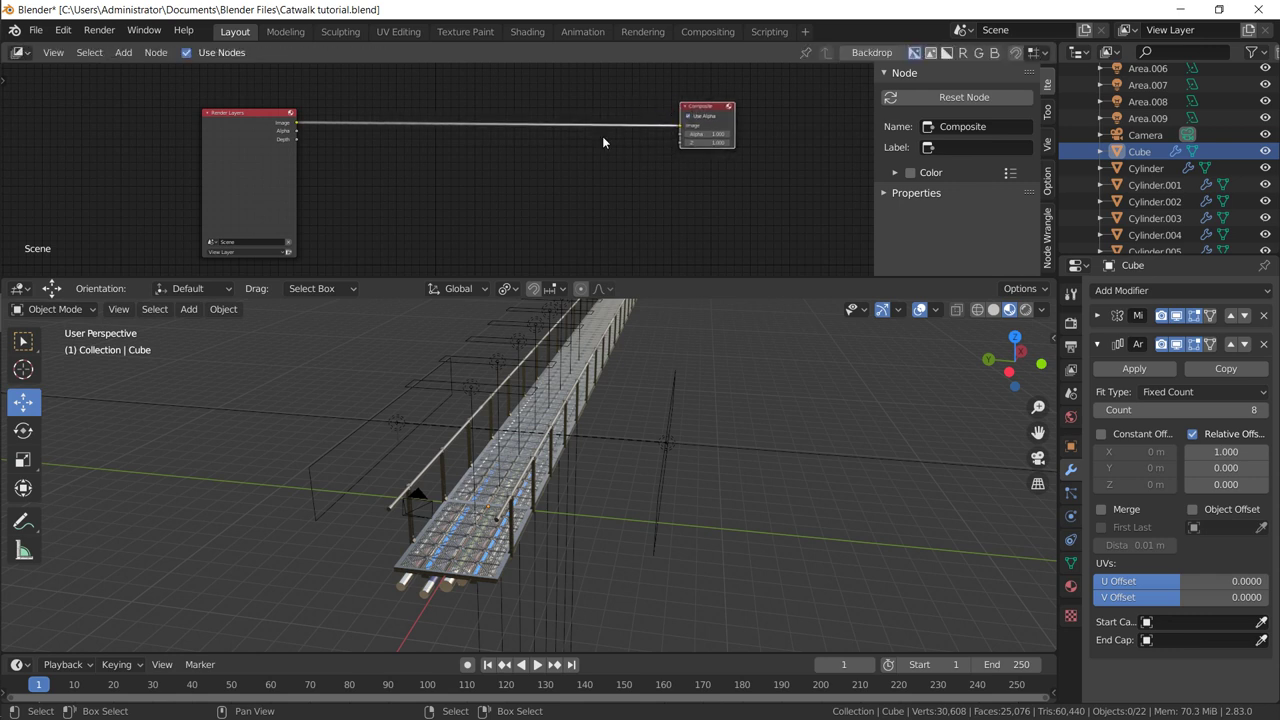
{"action": "key", "text": "shift+a"}
{"action": "left_click", "coordinate": [477, 151]}
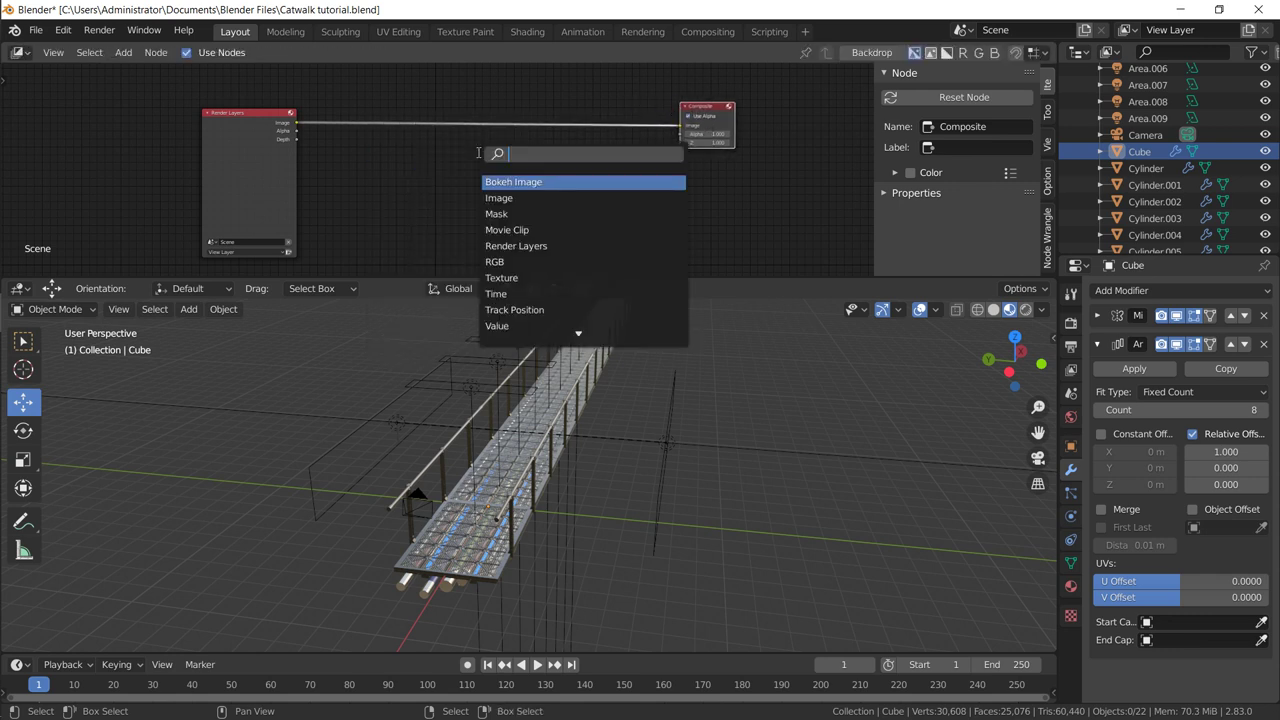
{"action": "type", "text": "gl"}
{"action": "key", "text": "Return"}
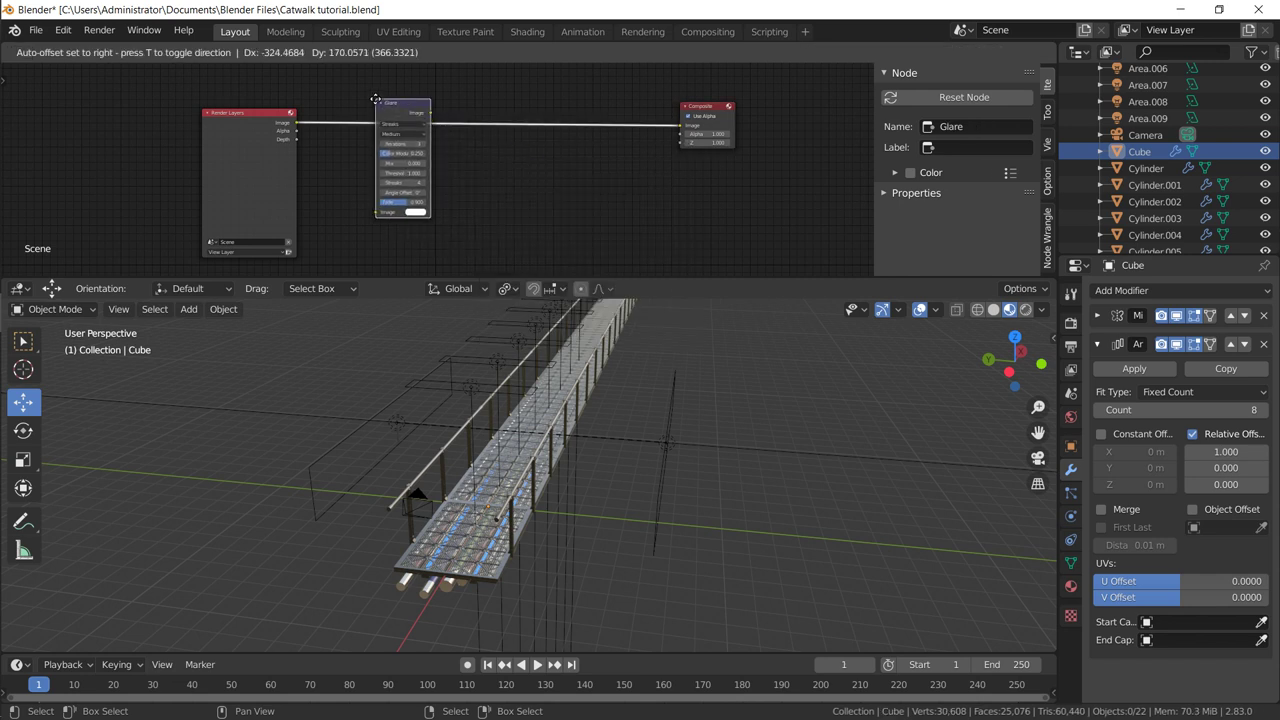
{"action": "left_click", "coordinate": [375, 100]}
Step: Insert an RGB Curves node between the Glare and Composite nodes
{"action": "key", "text": "shift+a"}
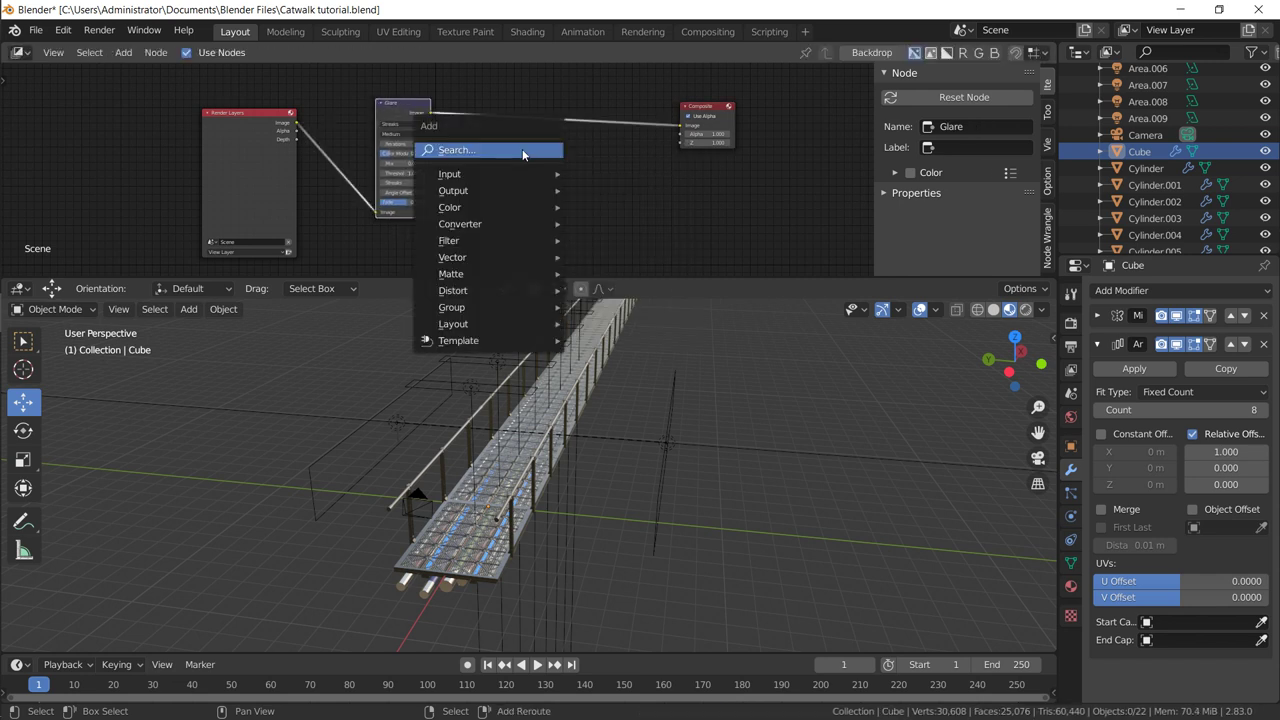
{"action": "left_click", "coordinate": [522, 150]}
{"action": "type", "text": "curves"}
{"action": "key", "text": "Return"}
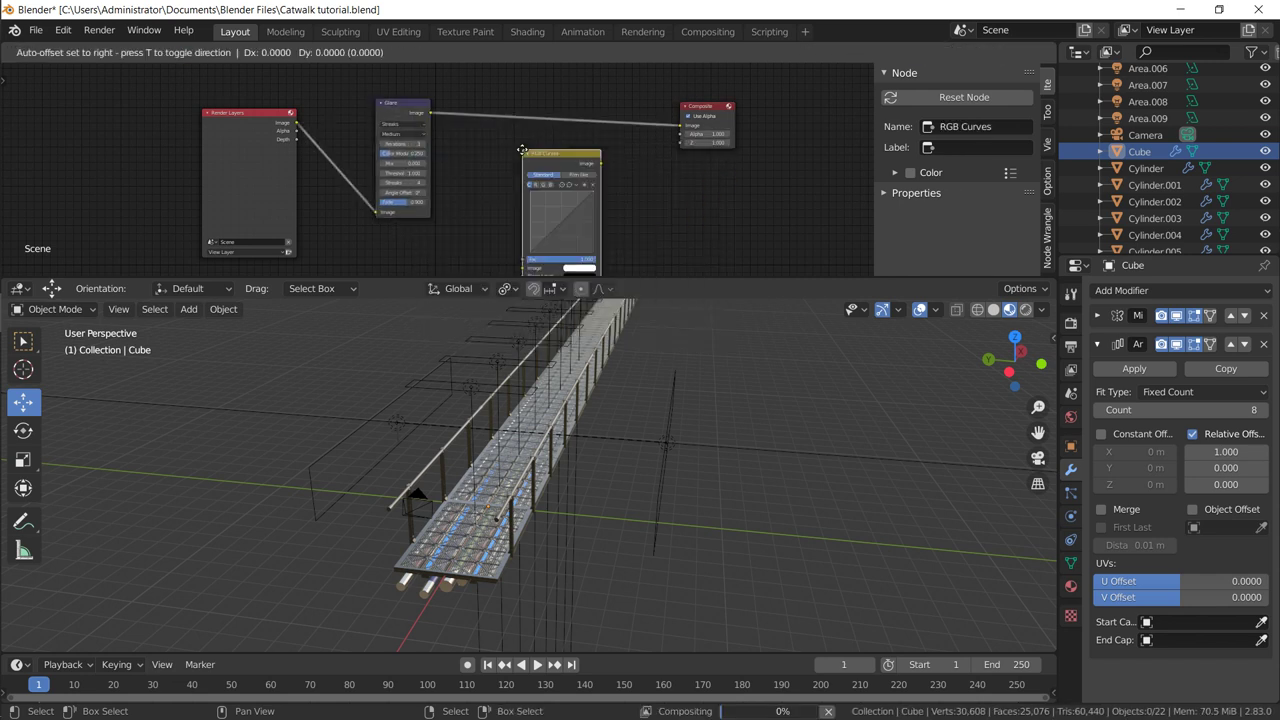
{"action": "left_click", "coordinate": [522, 150]}
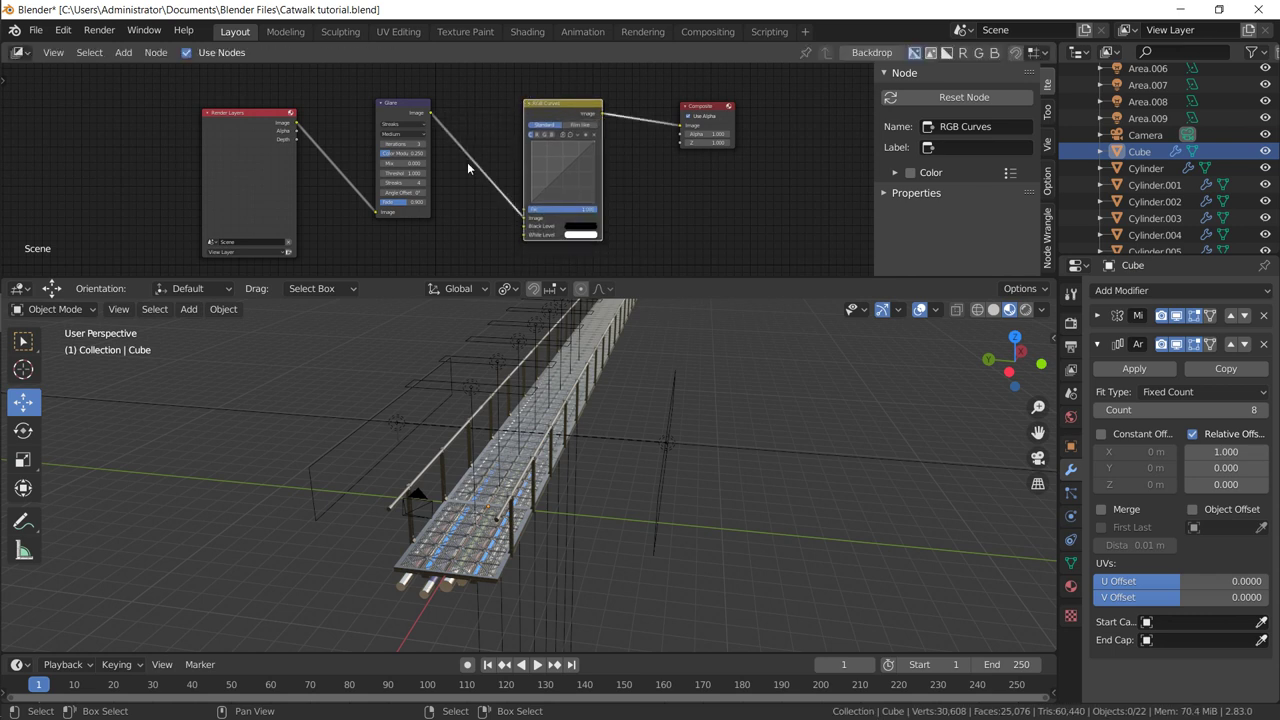
Step: Set the Glare node's type to Fog Glow with a threshold of 0.1
{"action": "key", "text": "Home"}
{"action": "scroll", "coordinate": [467, 162], "scroll_direction": "up", "scroll_amount": 3}
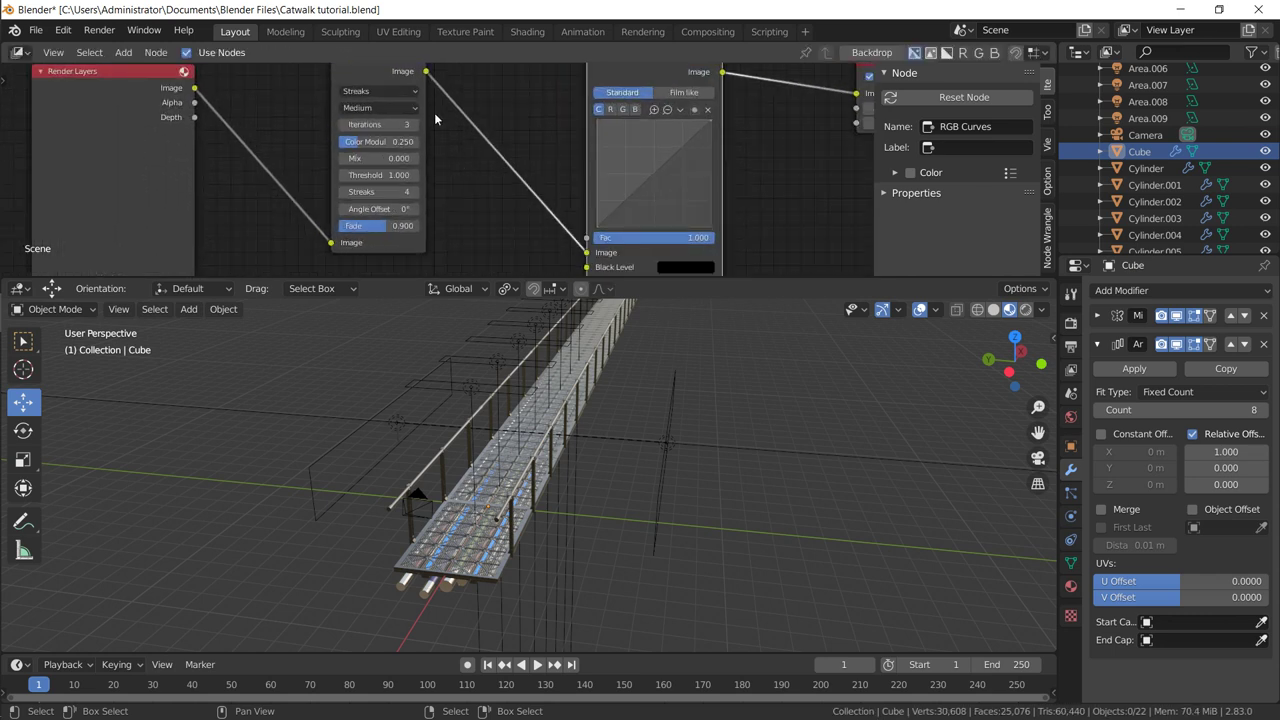
{"action": "left_click", "coordinate": [405, 91]}
{"action": "left_click", "coordinate": [390, 135]}
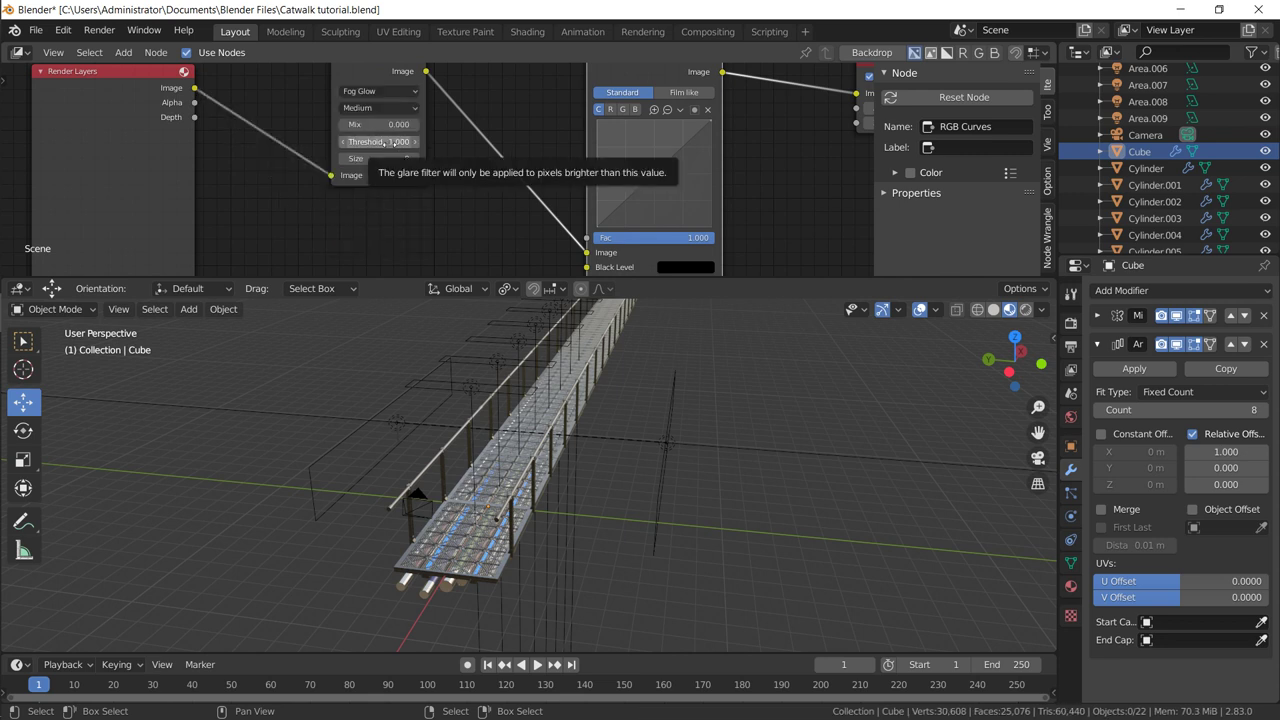
{"action": "left_click", "coordinate": [392, 142]}
{"action": "type", "text": "0.1"}
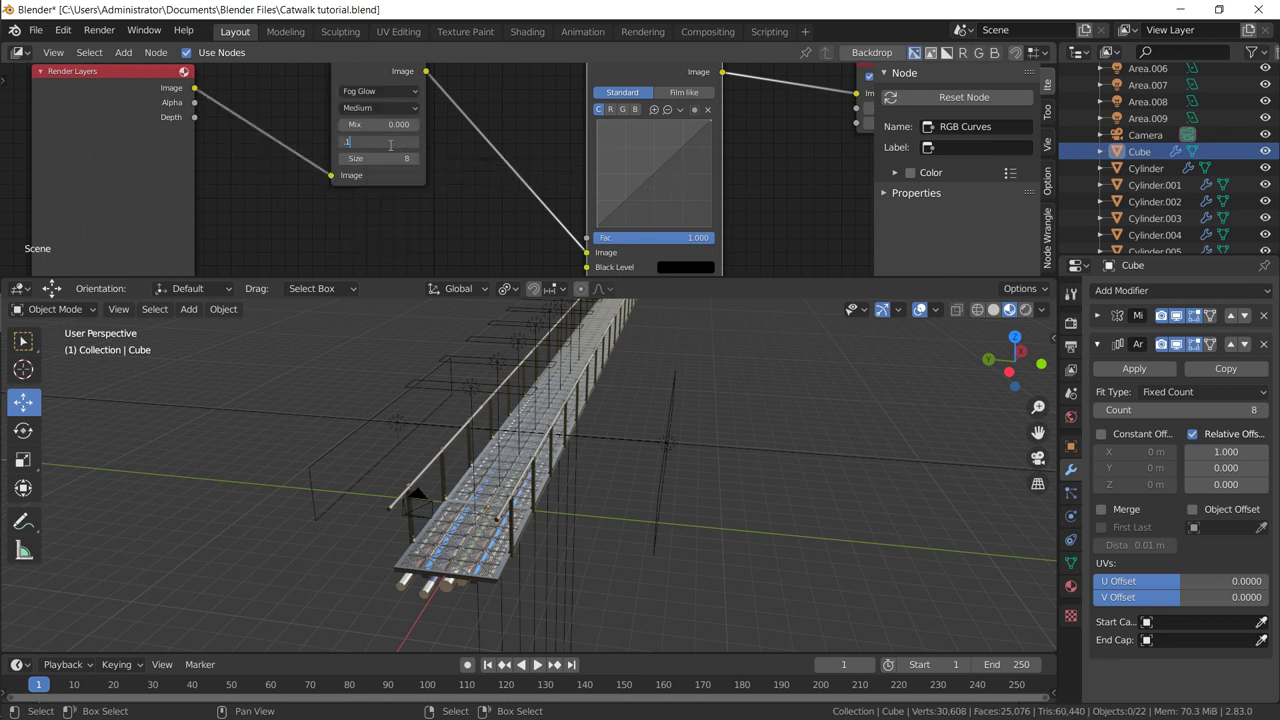
{"action": "key", "text": "Return"}
Step: Raise the upper part of the RGB curve and add a lower control point at about X 0.265, Y 0.30
{"action": "left_click_drag", "start_coordinate": [664, 163], "coordinate": [673, 142]}
{"action": "left_click_drag", "start_coordinate": [630, 190], "coordinate": [626, 195]}
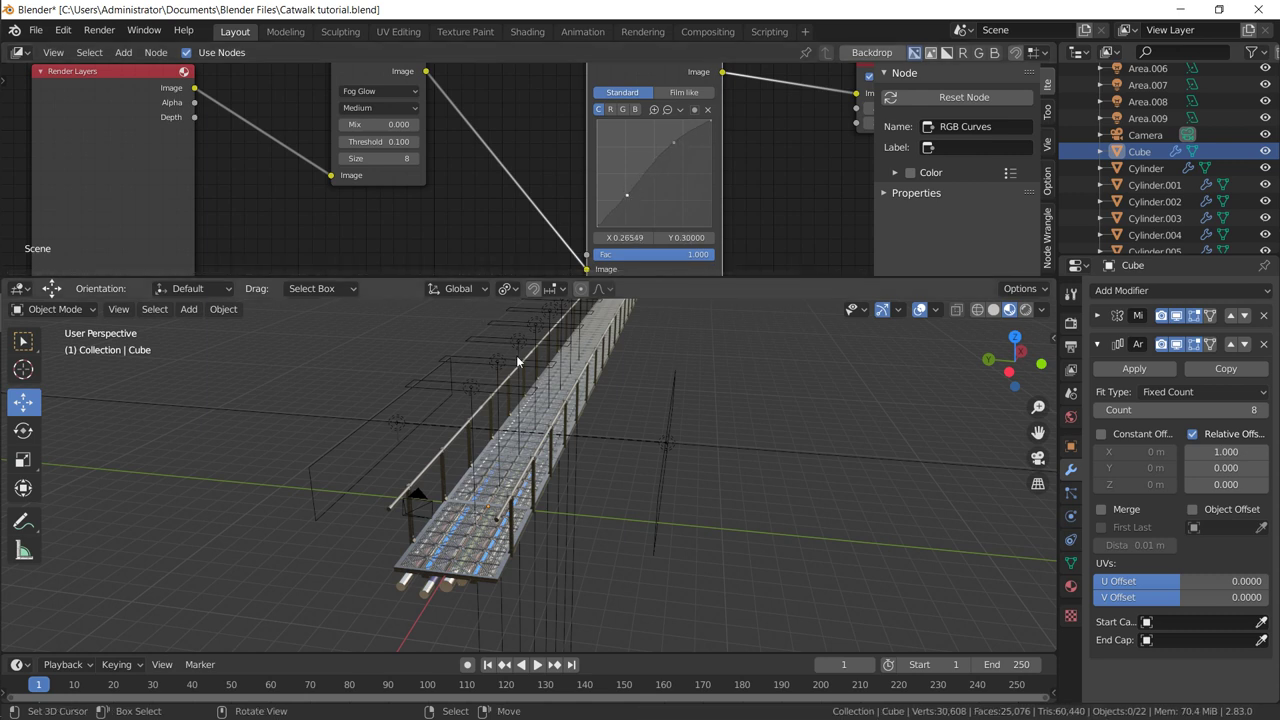
Step: Render the camera view and inspect the composited catwalk image
{"action": "middle_click_drag", "start_coordinate": [545, 372], "coordinate": [471, 426]}
{"action": "key", "text": "ctrl"}
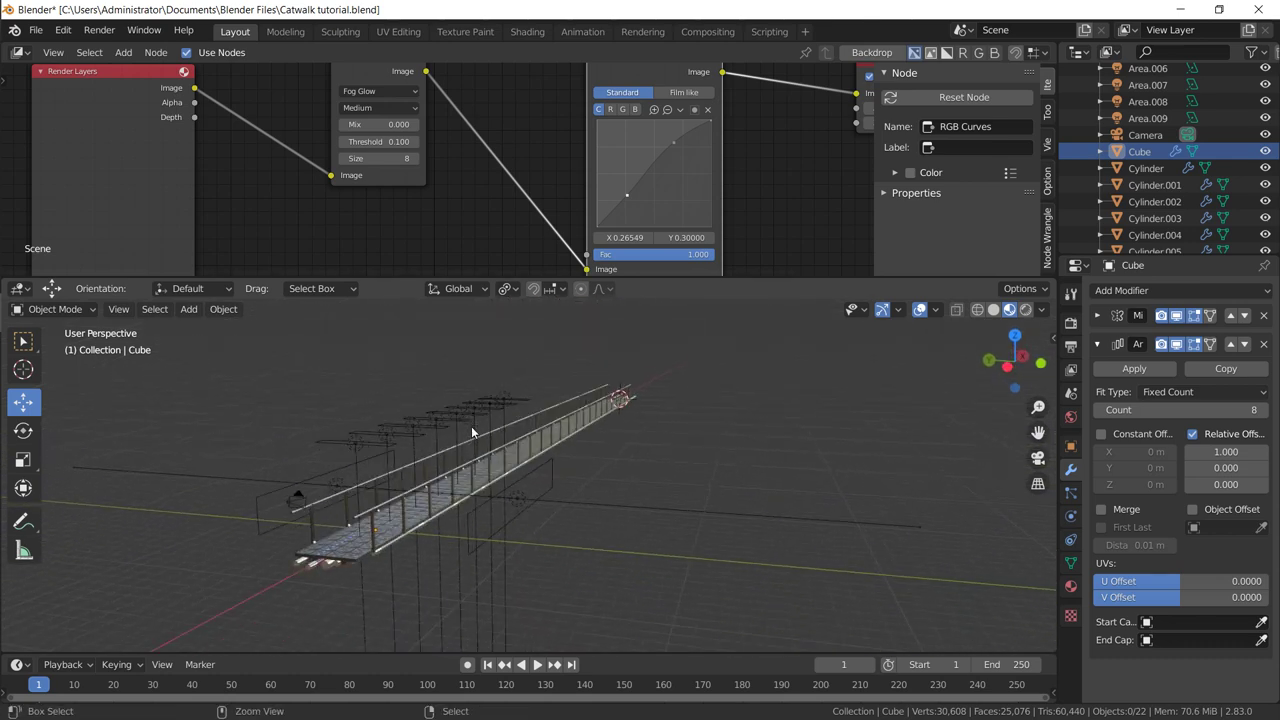
{"action": "key", "text": "F12"}
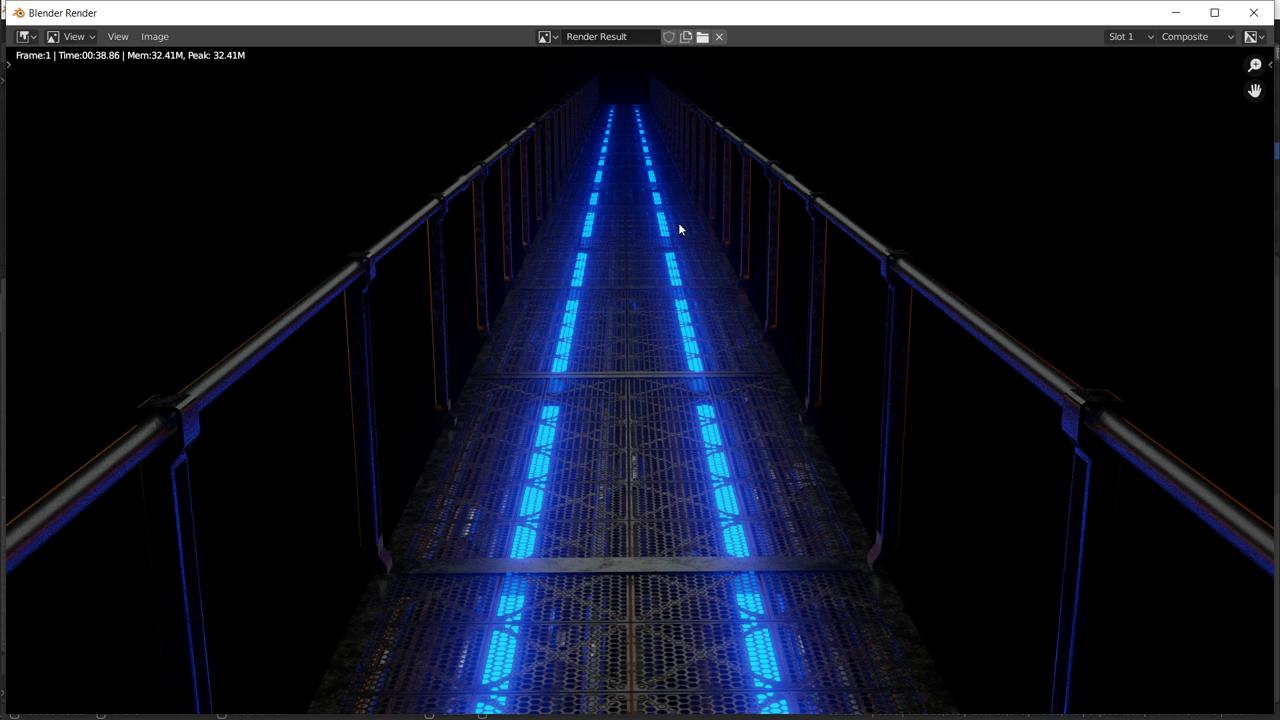
{"action": "scroll", "coordinate": [678, 230], "scroll_direction": "down", "scroll_amount": 1}
{"action": "scroll", "coordinate": [678, 230], "scroll_direction": "up", "scroll_amount": 1}
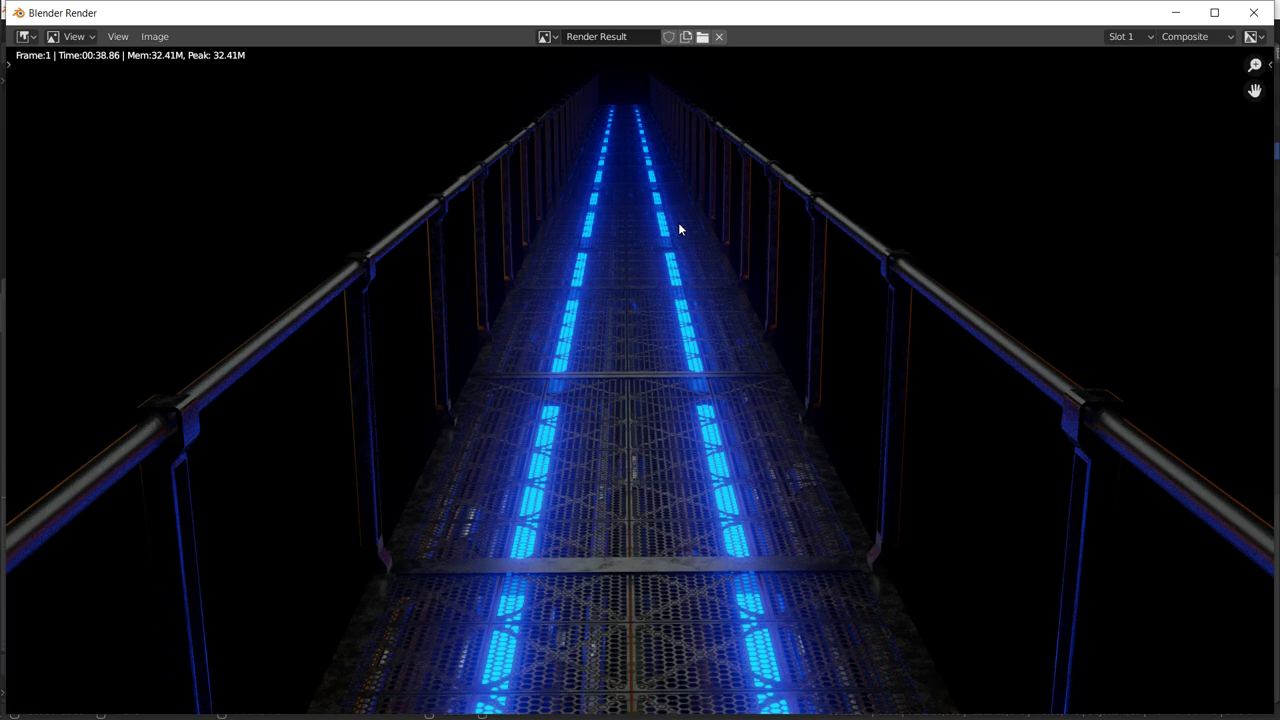